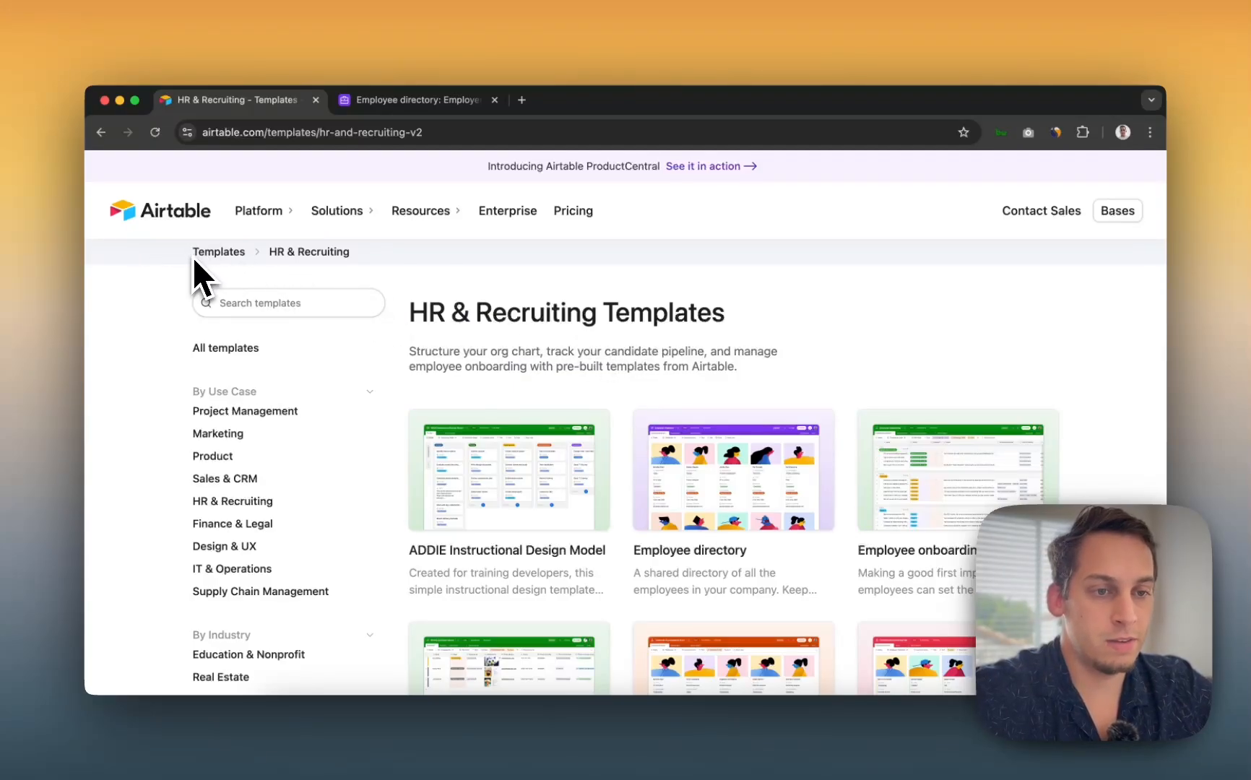
# Step: Browse the HR & Recruiting template gallery on the Airtable site and examine the Employee directory template
pyautogui.scroll(-5, 524, 339)
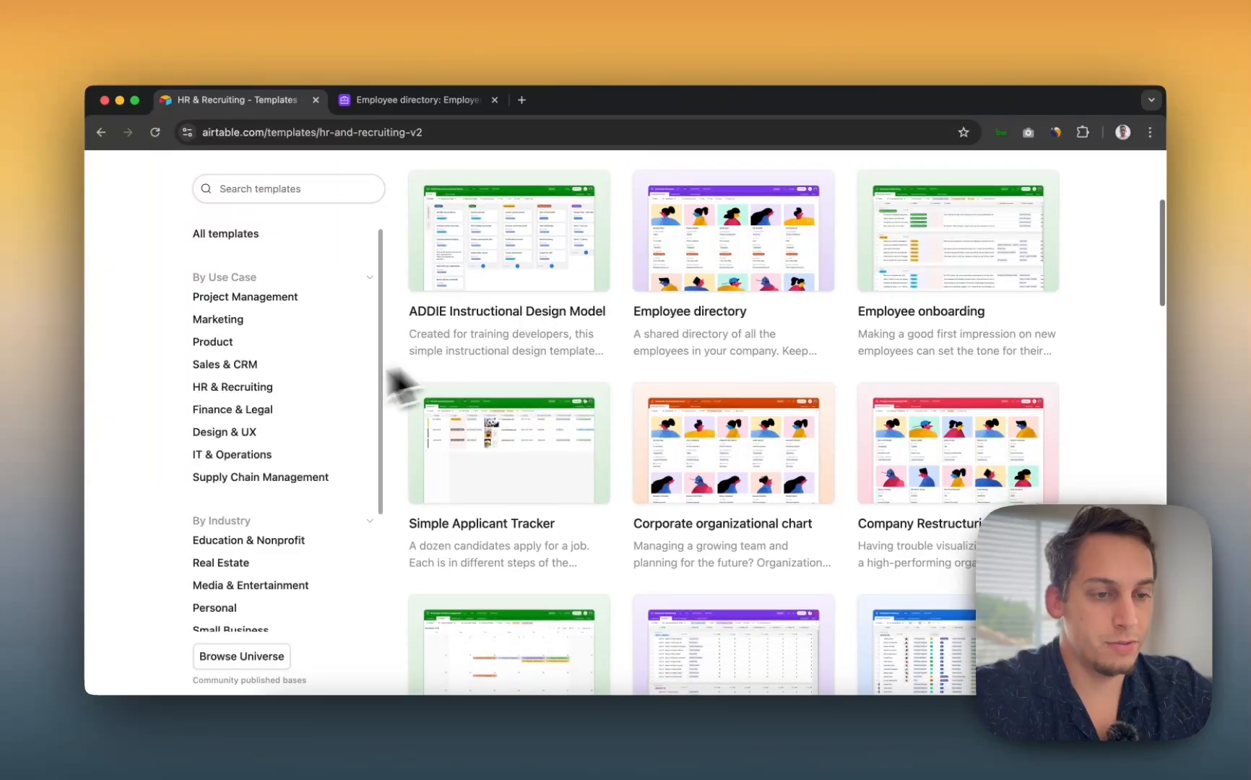
pyautogui.scroll(-3, 282, 392)
pyautogui.scroll(3, 283, 394)
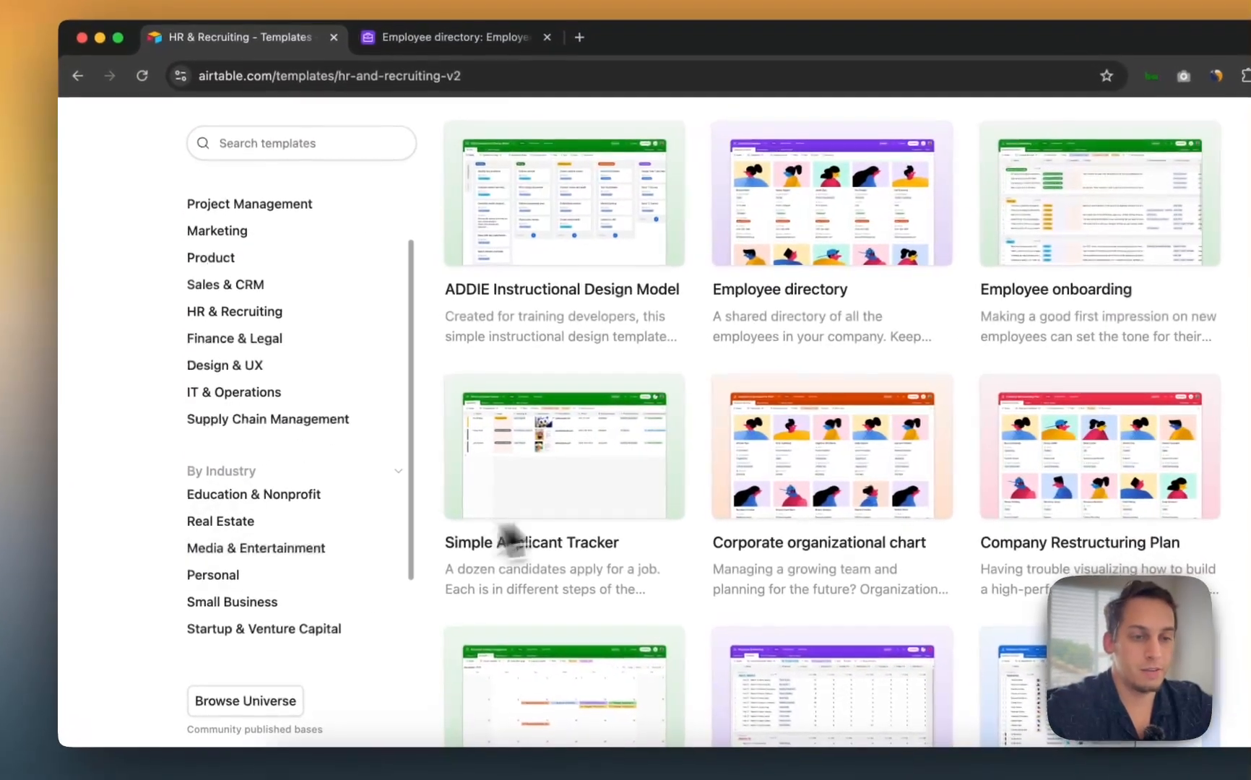
pyautogui.scroll(2, 341, 370)
pyautogui.scroll(5, 503, 302)
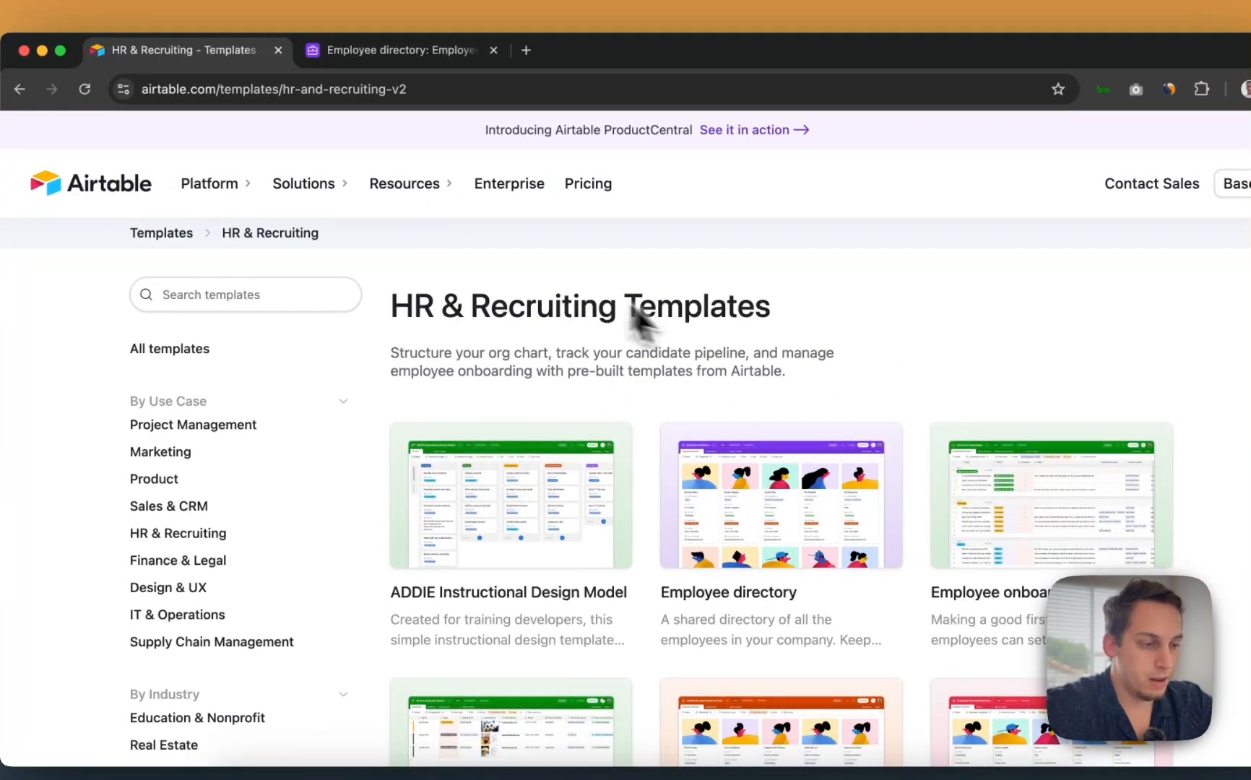
pyautogui.scroll(5, 795, 576)
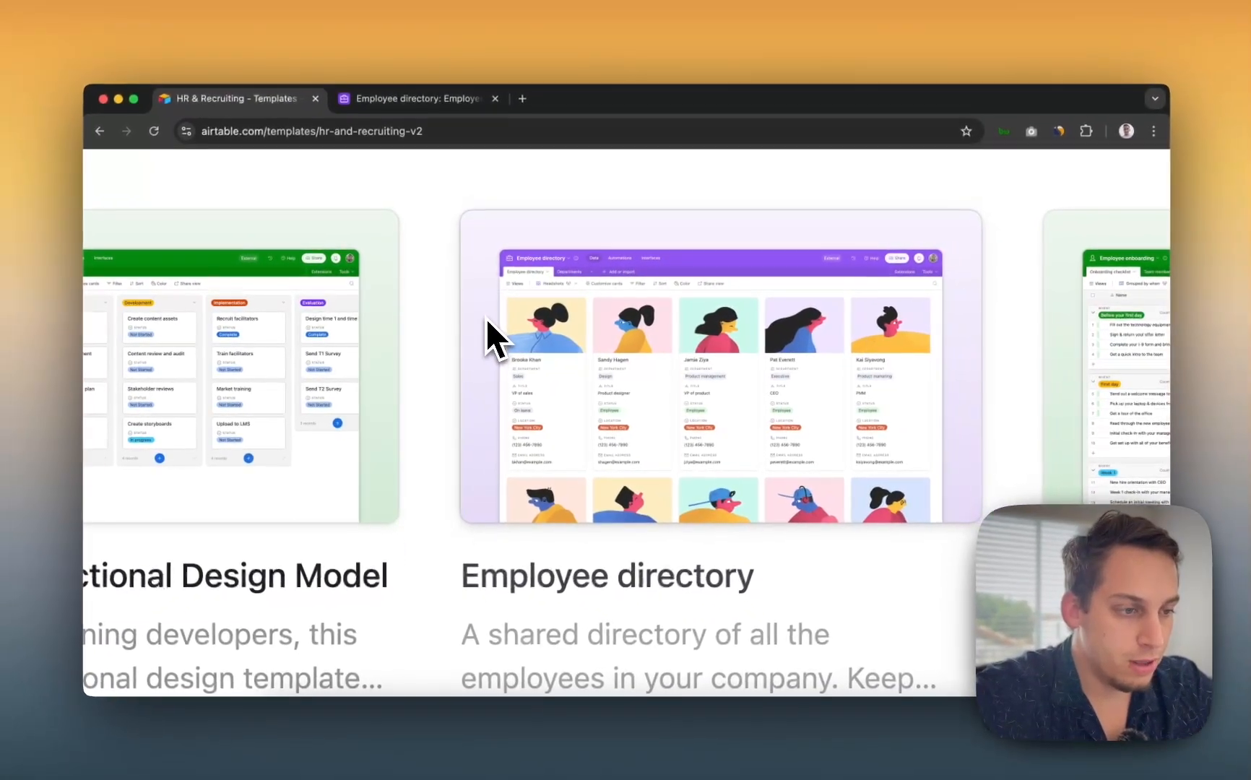
pyautogui.scroll(-5, 486, 318)
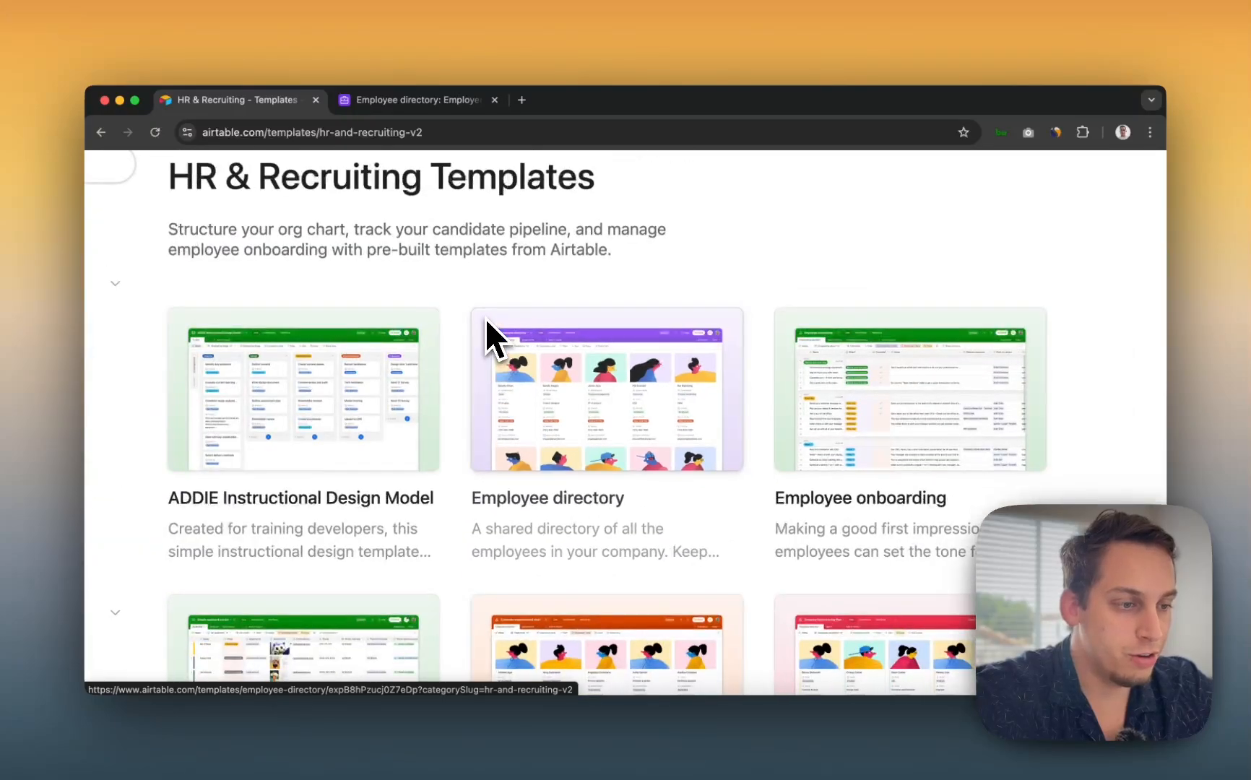
pyautogui.scroll(-3, 486, 319)
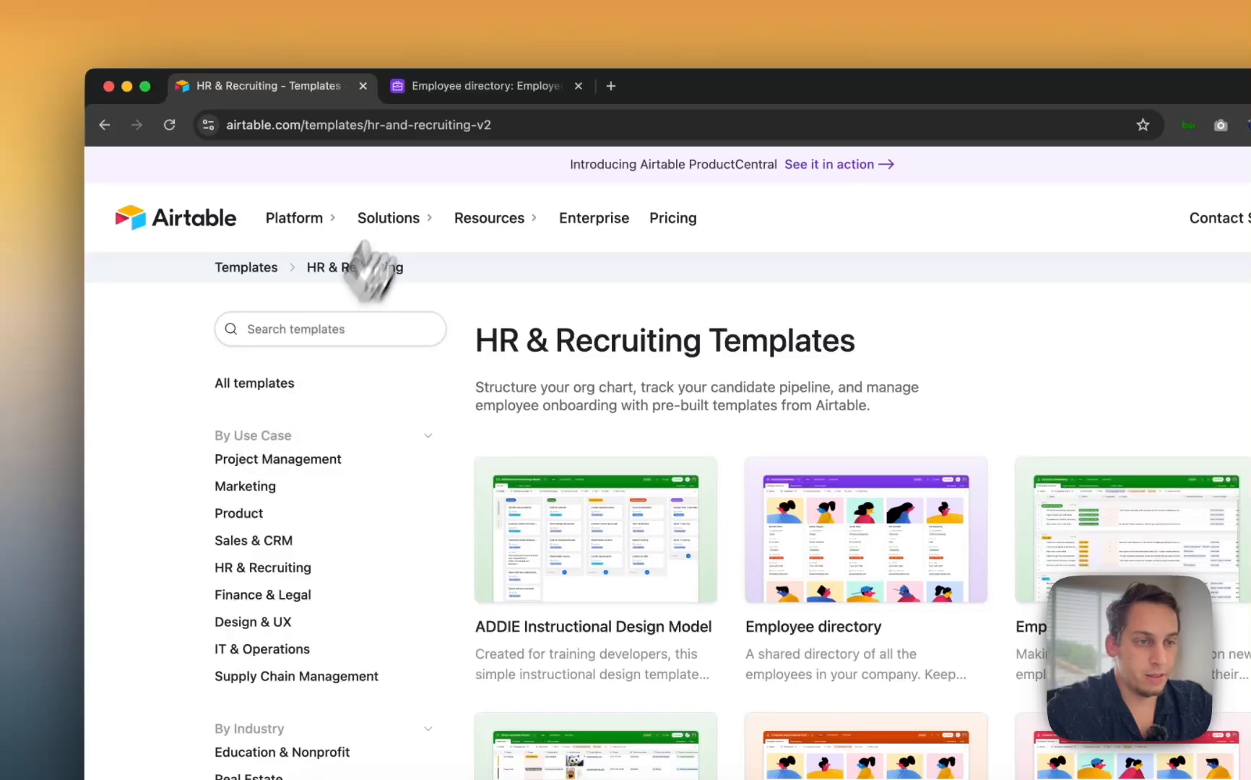
# Step: Open the Employee directory base and look through the records in its All employees view
pyautogui.click(432, 91)
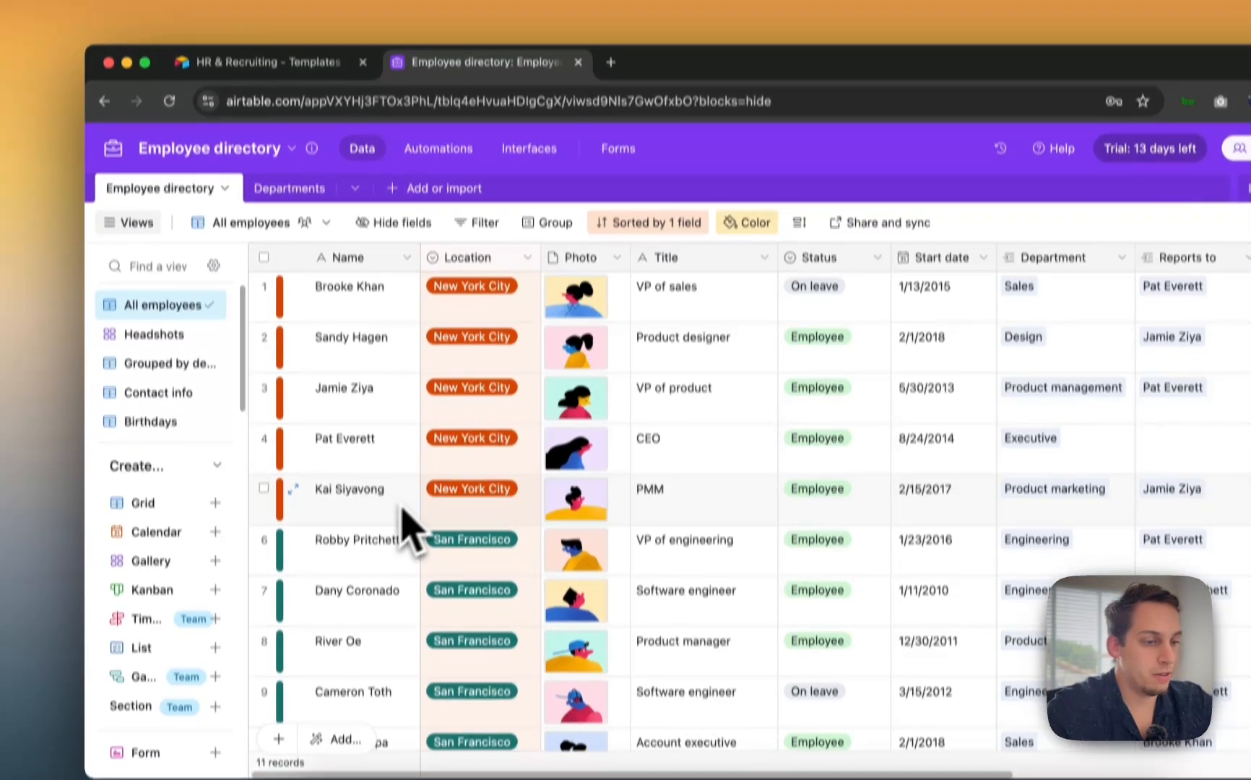
pyautogui.scroll(-3, 411, 533)
pyautogui.scroll(3, 419, 540)
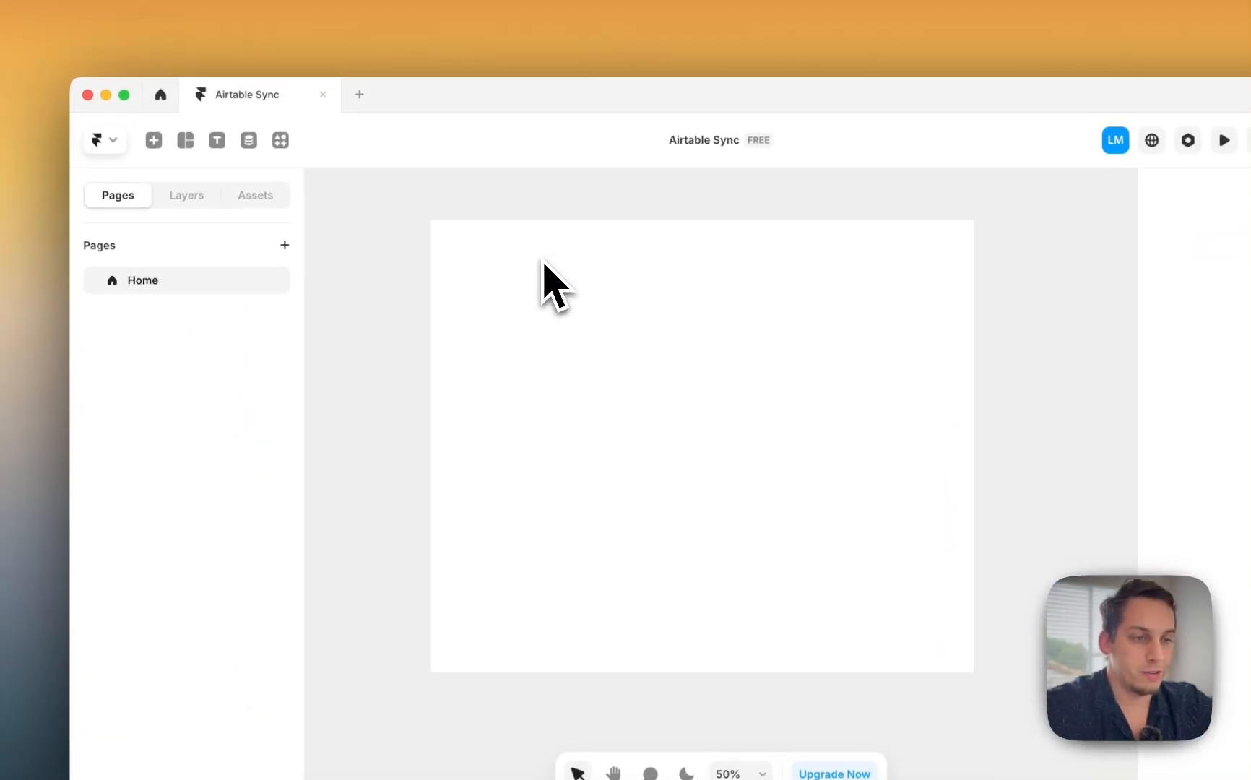
# Step: Switch to Framer, find the Airtable plugin and create a new synced collection named Demo with it
pyautogui.click(281, 142)
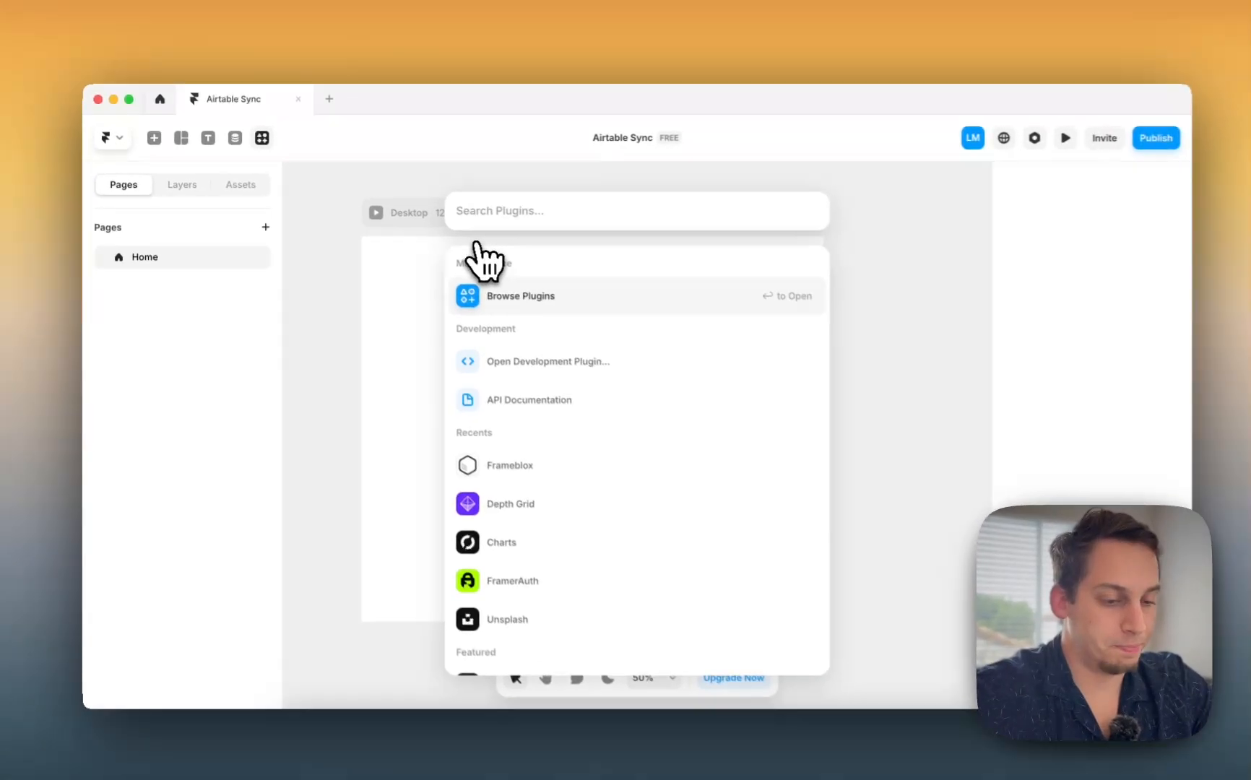
pyautogui.write('airt')
pyautogui.press('Return')
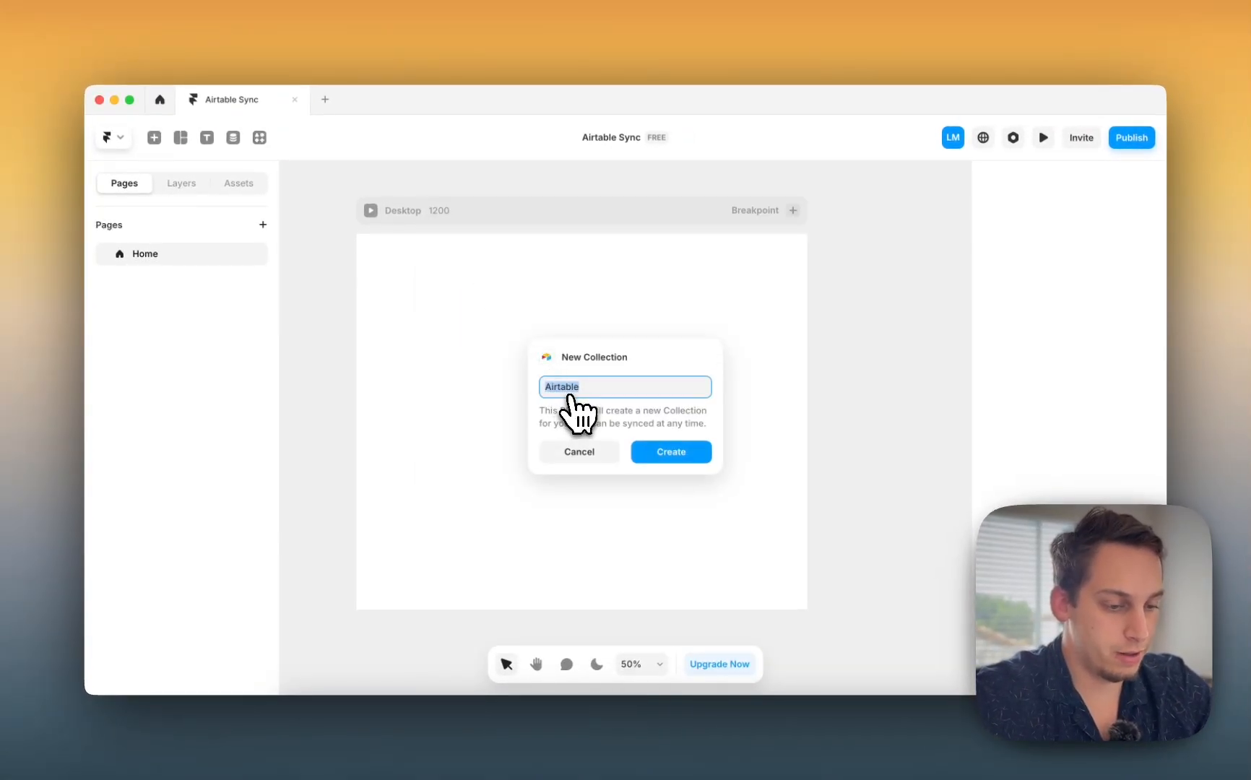
pyautogui.press('Return')
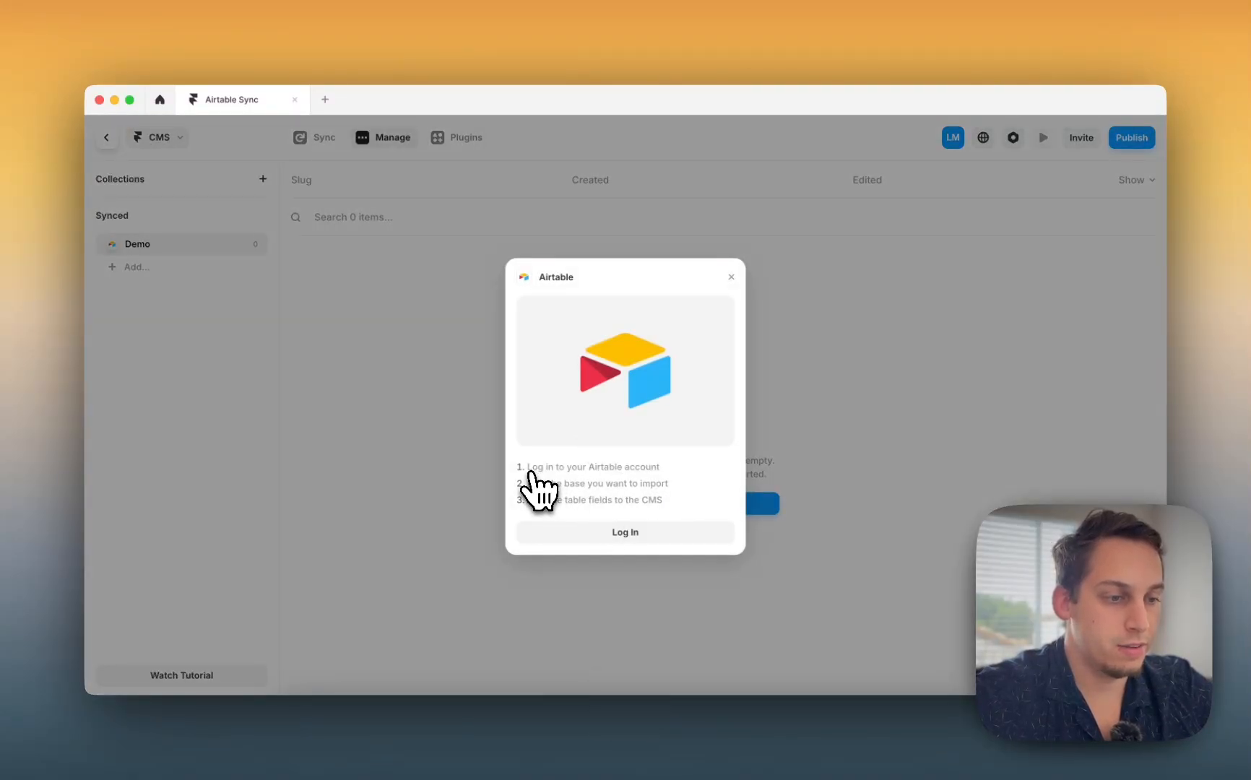
# Step: Start the plugin's Airtable login and add all current and future bases in all current and future workspaces to the access request
pyautogui.click(584, 527)
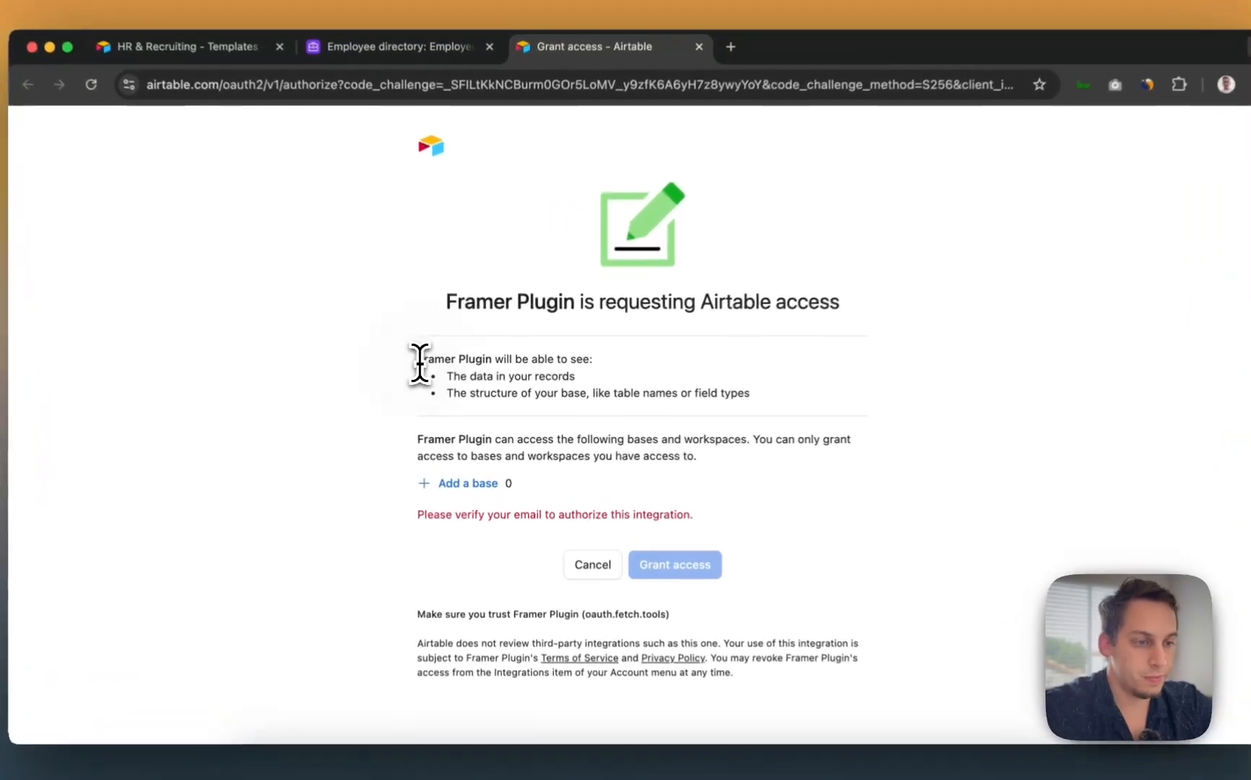
pyautogui.moveTo(436, 368); pyautogui.dragTo(752, 393)
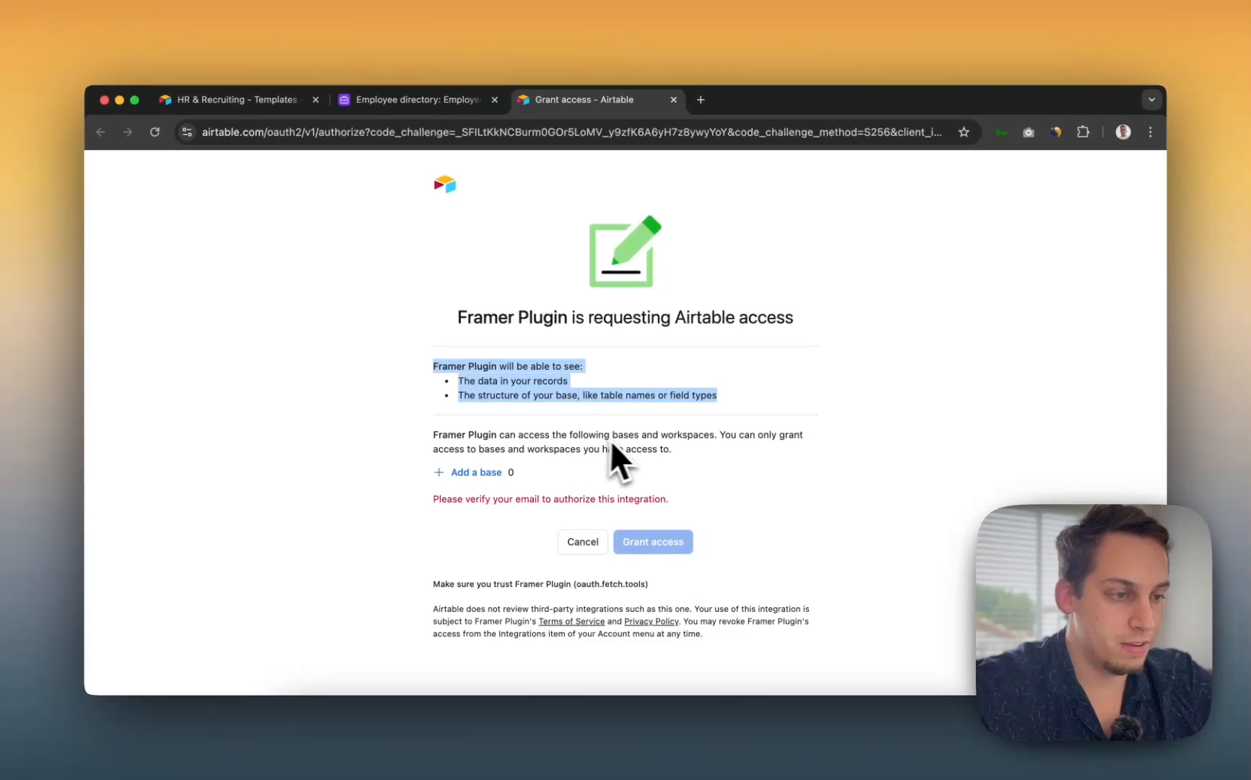
pyautogui.click(477, 474)
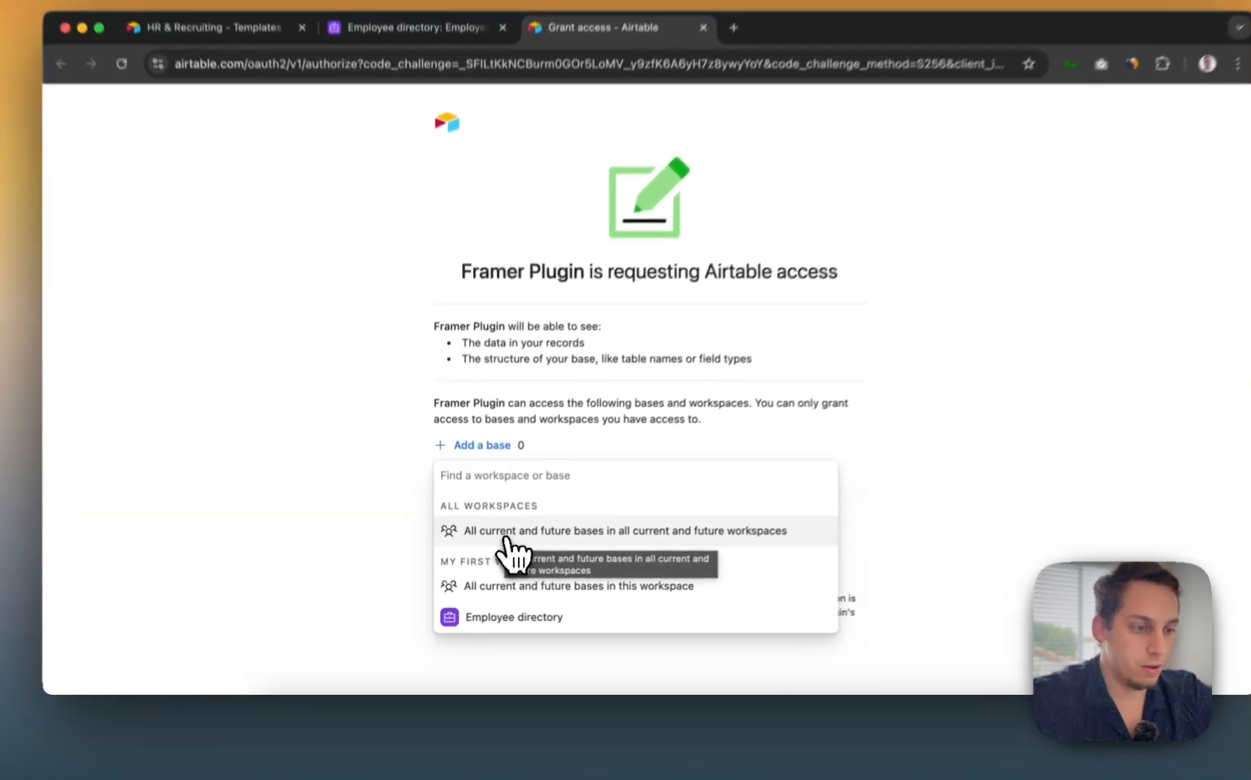
pyautogui.click(501, 552)
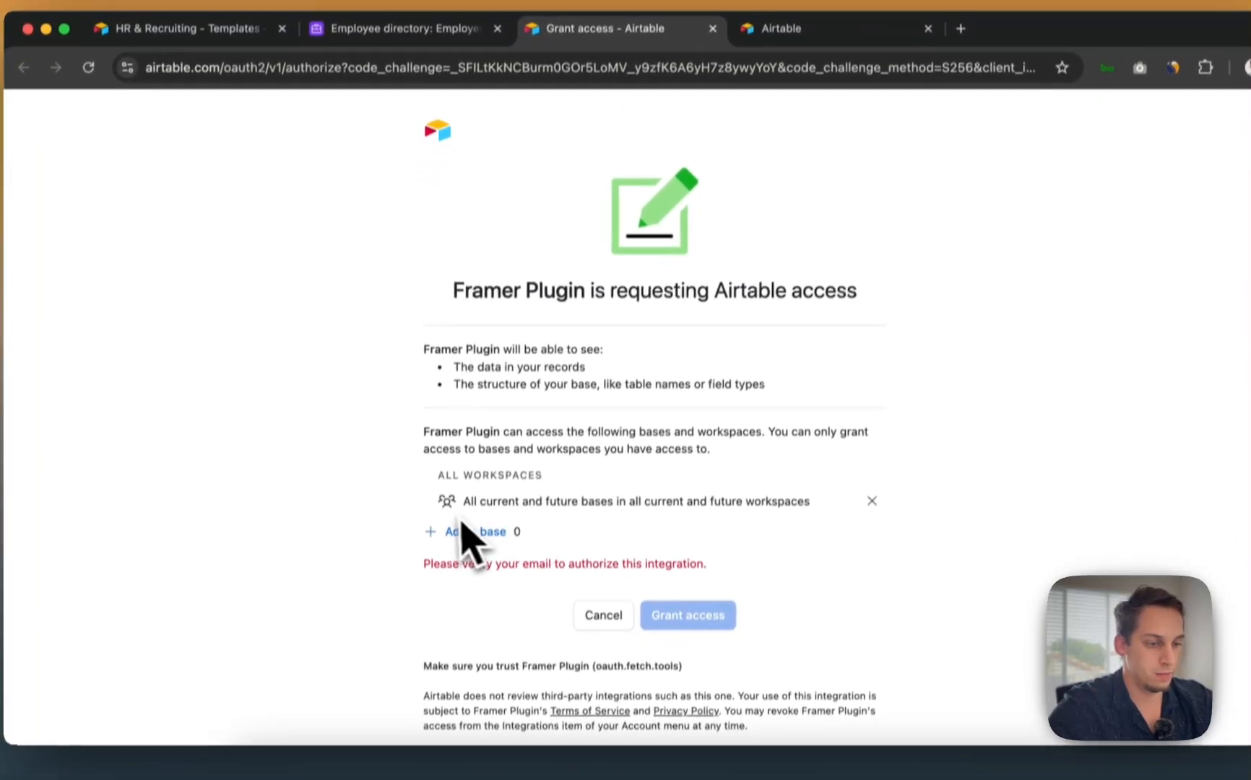
# Step: Reload the access request, add all current and future bases in all workspaces again, and grant the Framer Plugin access
pyautogui.press('super+r')
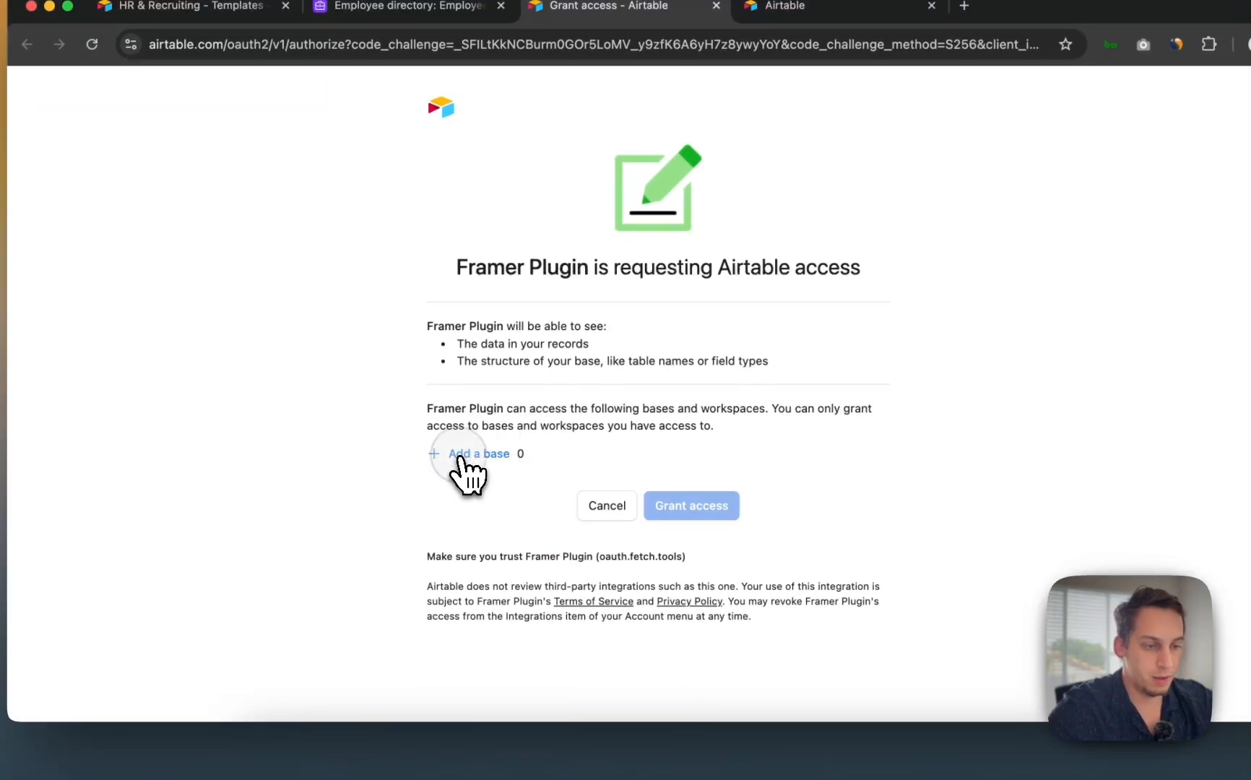
pyautogui.click(462, 462)
pyautogui.click(494, 549)
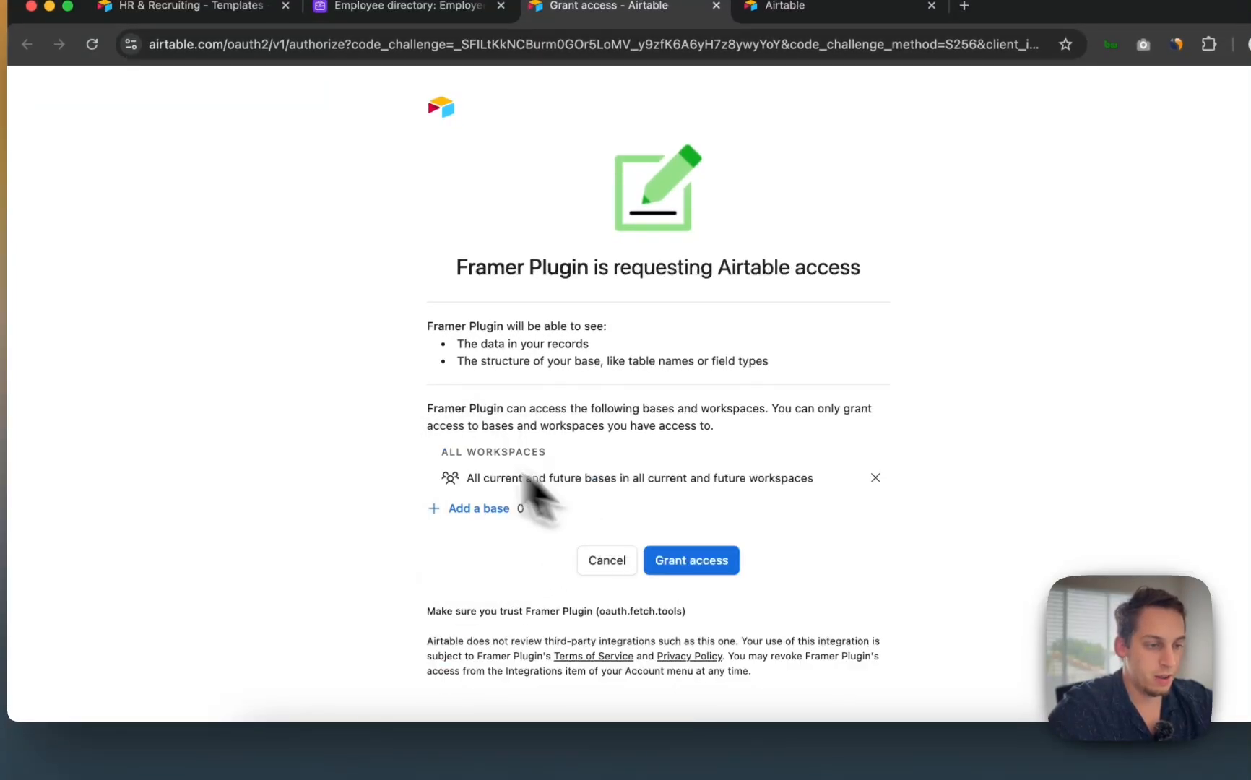
pyautogui.click(694, 567)
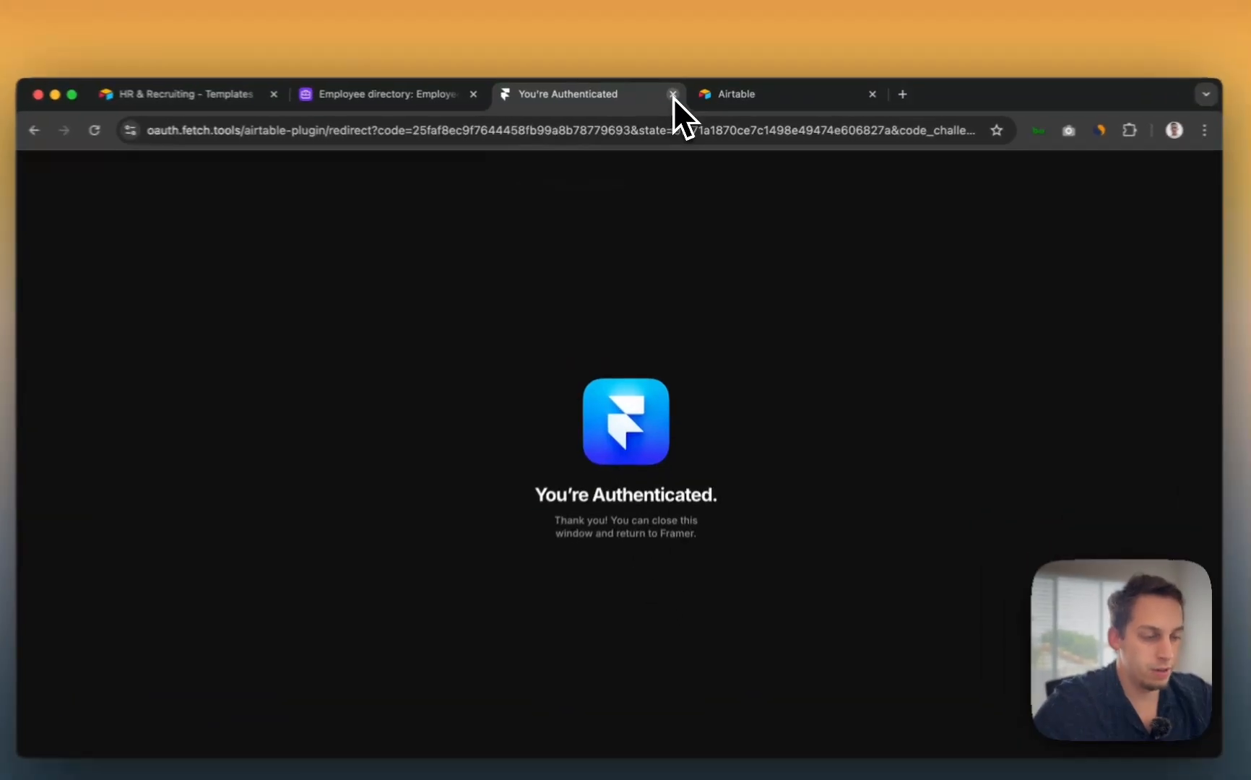
pyautogui.click(673, 100)
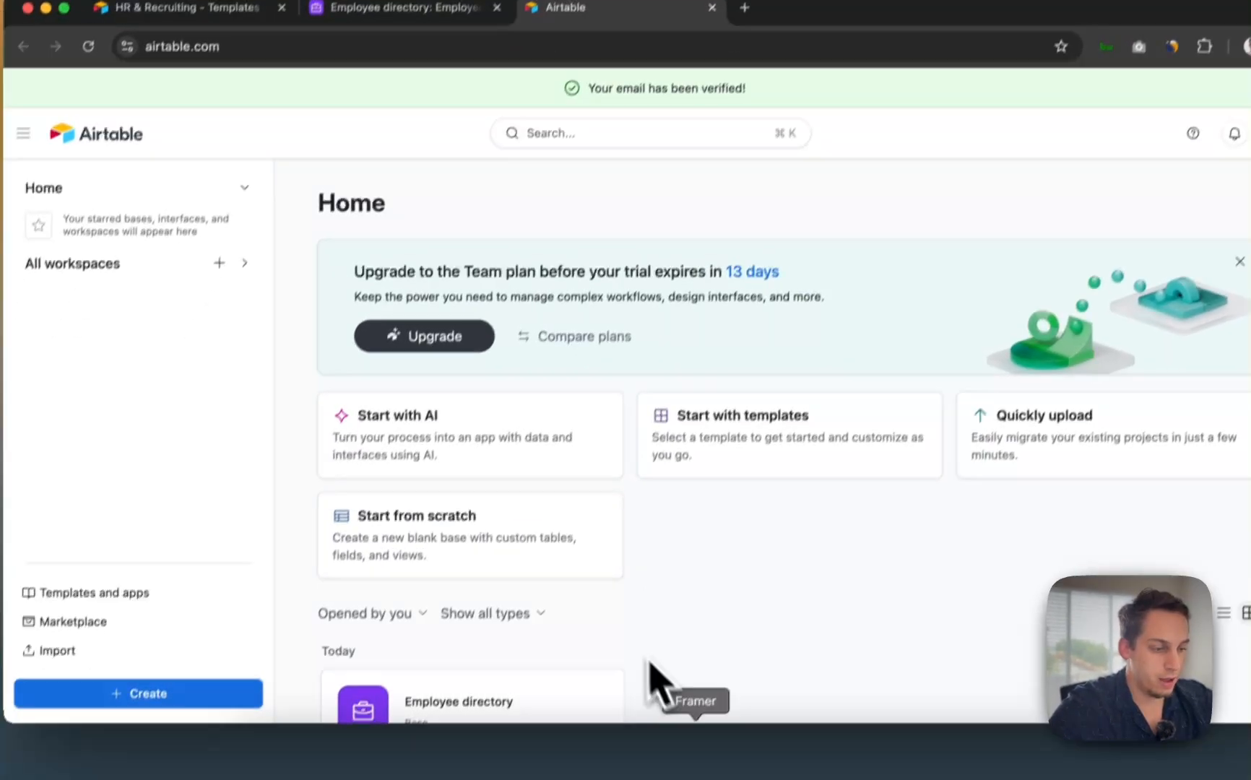
# Step: Return to Framer and set the plugin's base to Employee directory, keeping Employee directory as the table
pyautogui.click(704, 766)
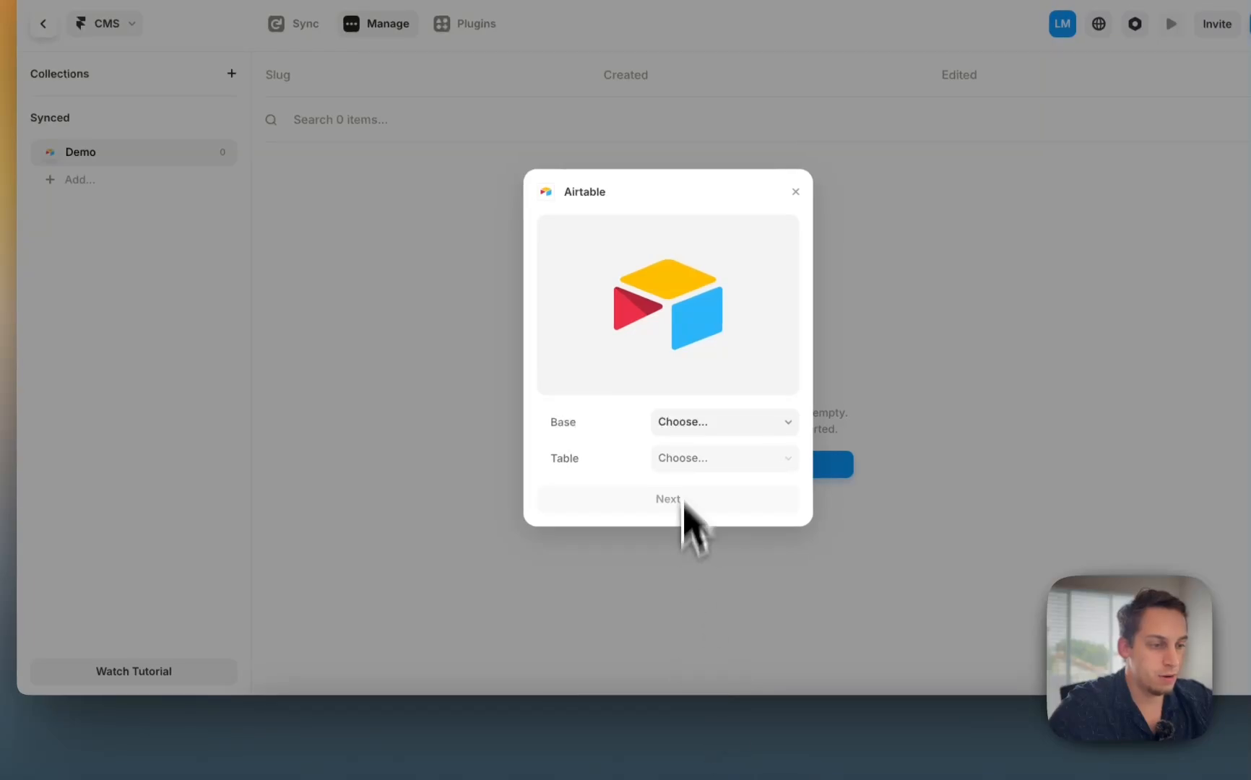
pyautogui.click(701, 422)
pyautogui.click(586, 439)
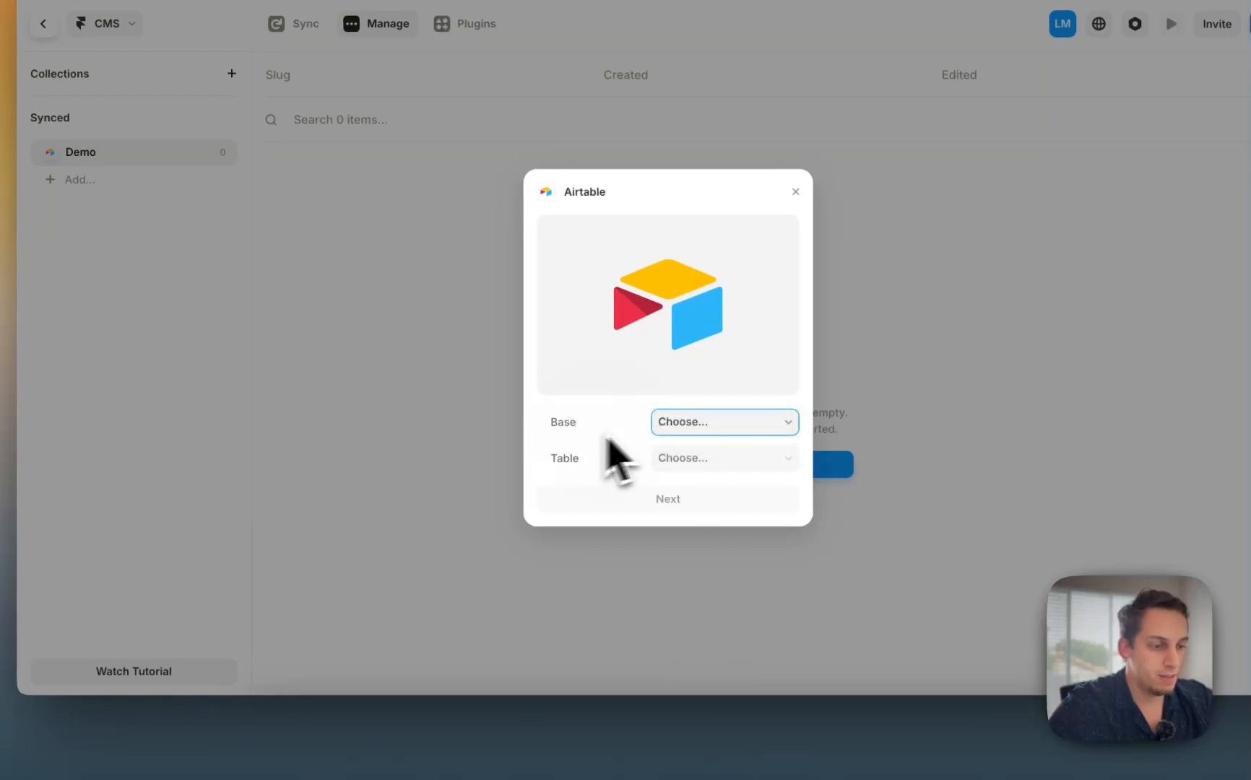
pyautogui.click(682, 426)
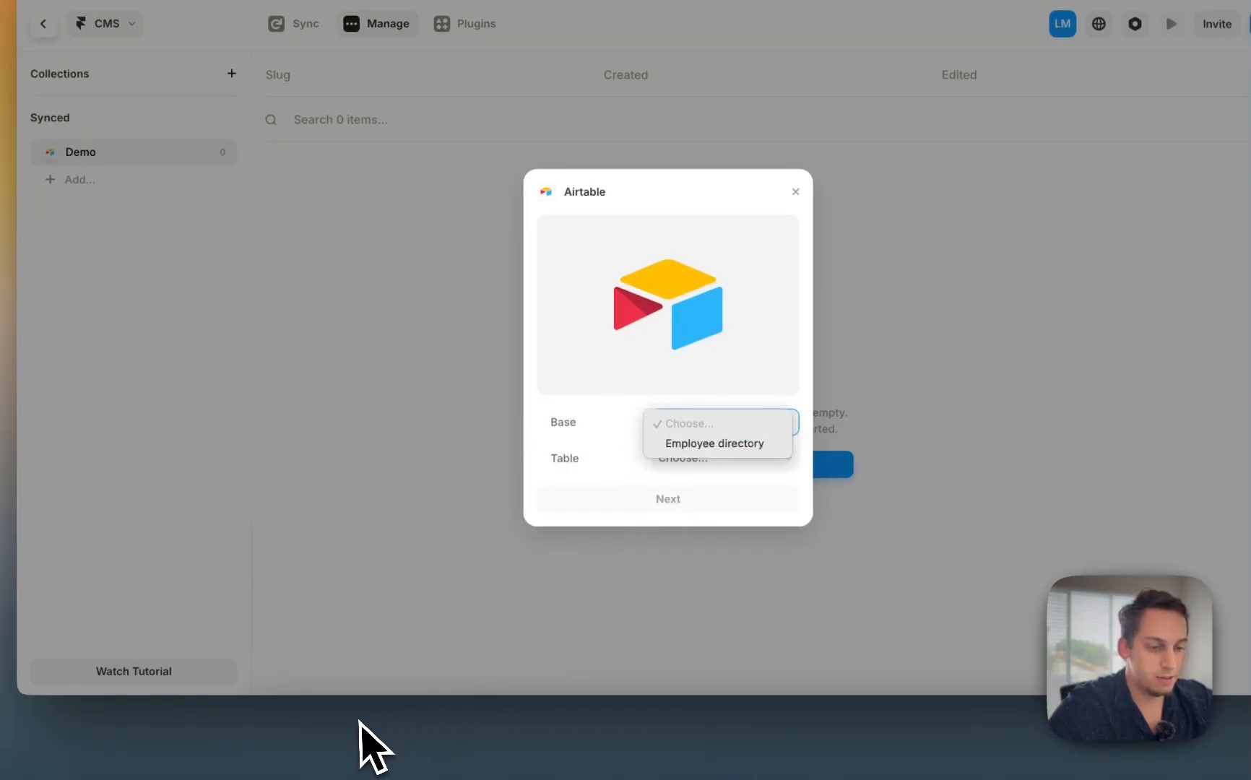
pyautogui.click(706, 443)
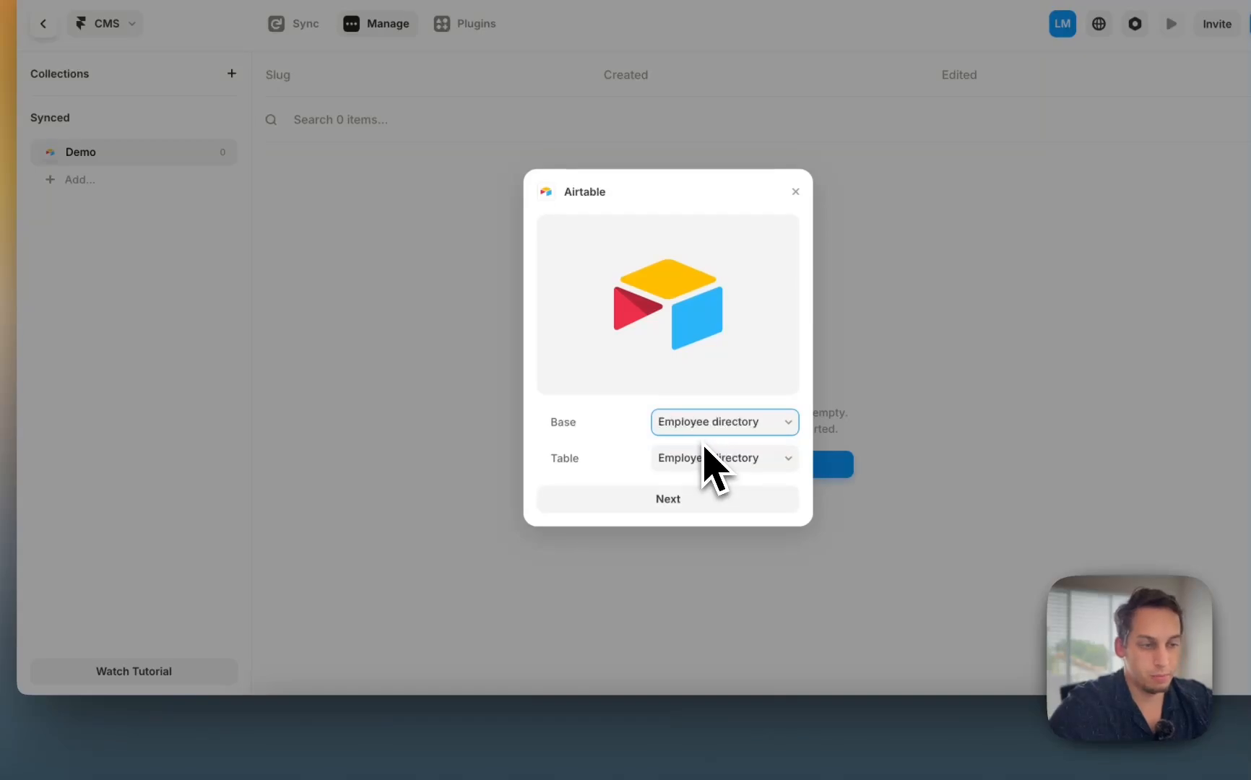
pyautogui.click(707, 458)
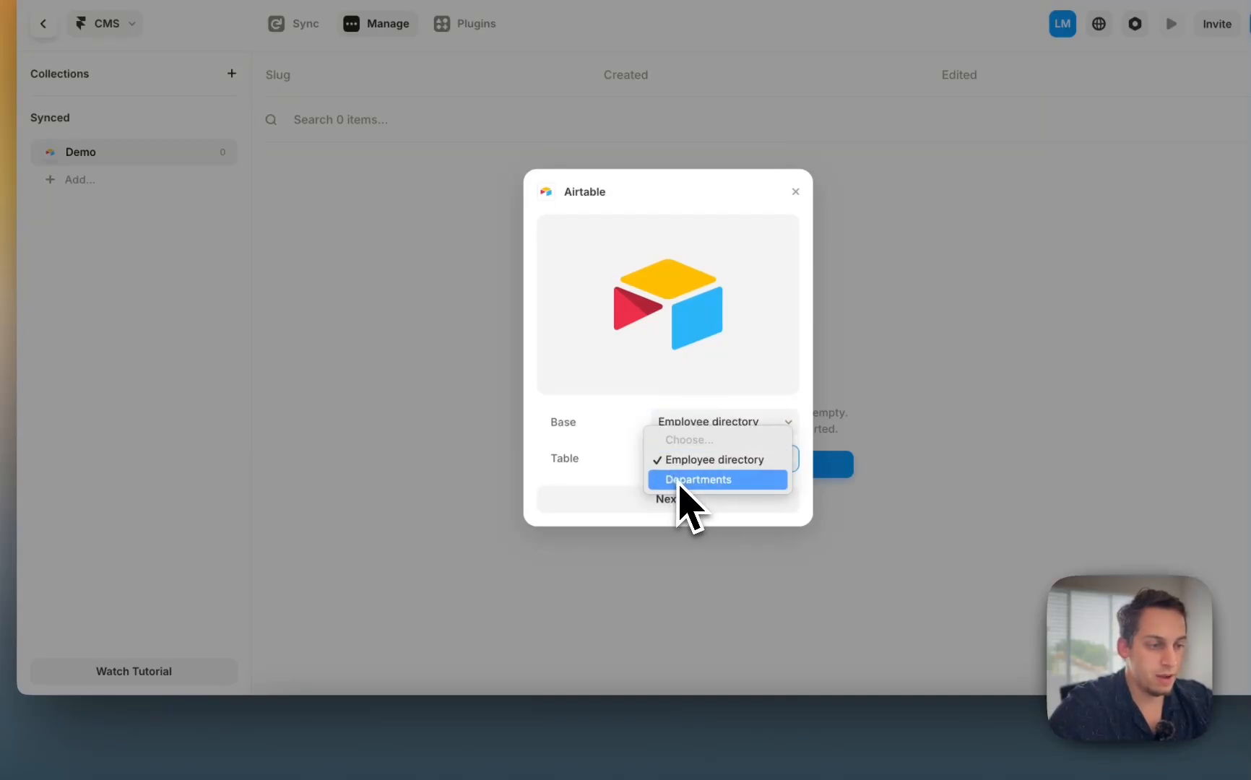
pyautogui.click(628, 452)
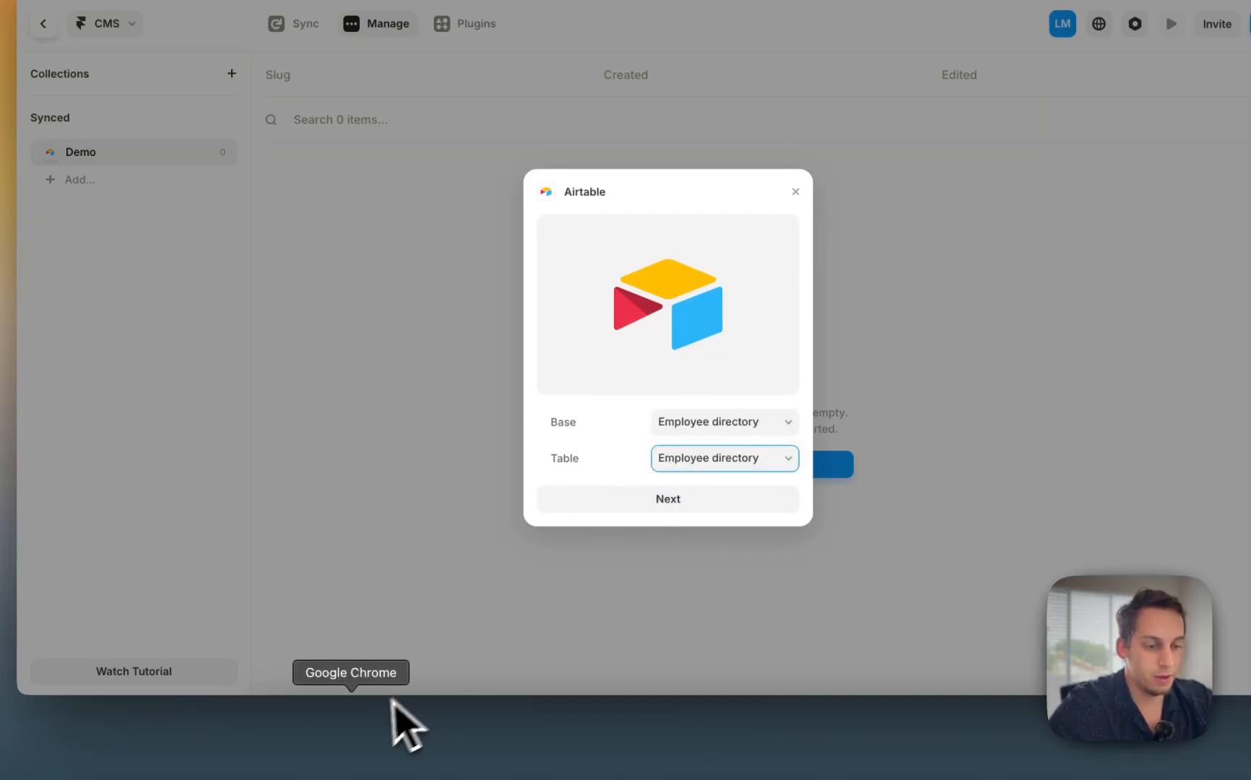
# Step: Switch to the Employee directory base in Chrome and compare its Departments table with its Employee directory table
pyautogui.click(377, 734)
pyautogui.click(469, 46)
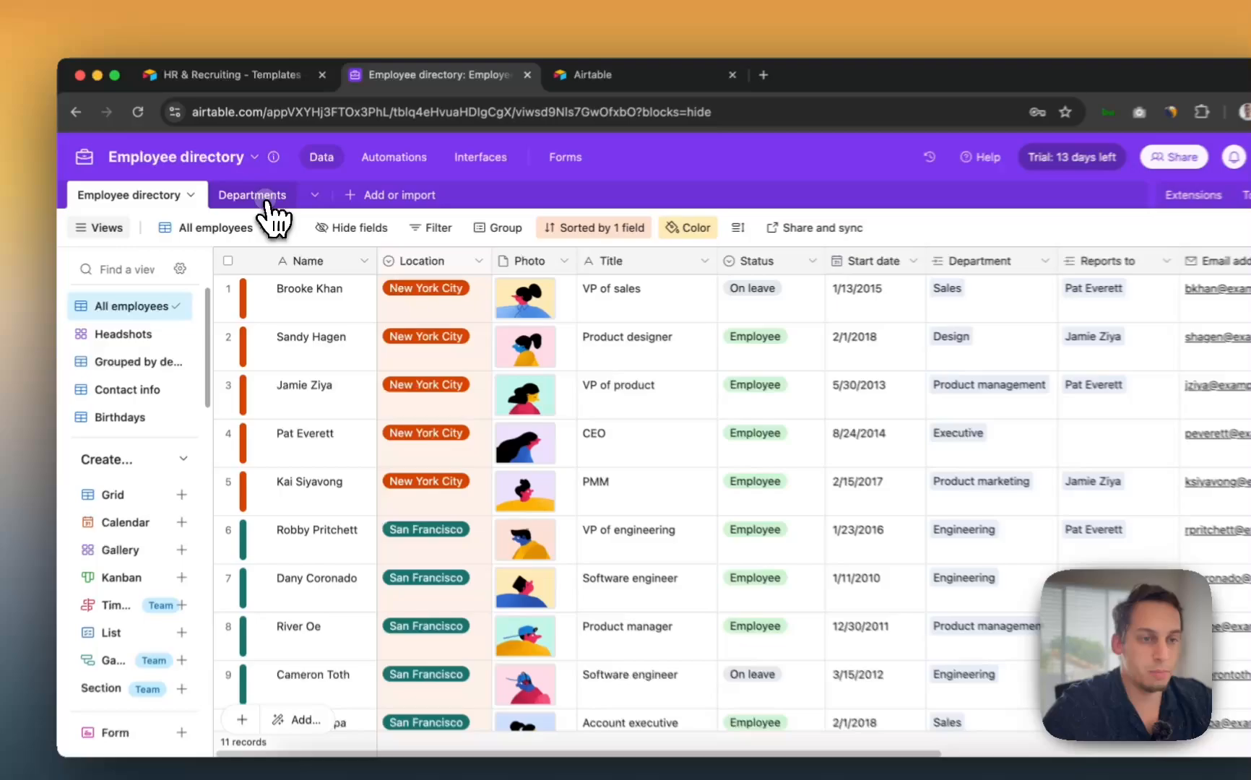
pyautogui.click(275, 209)
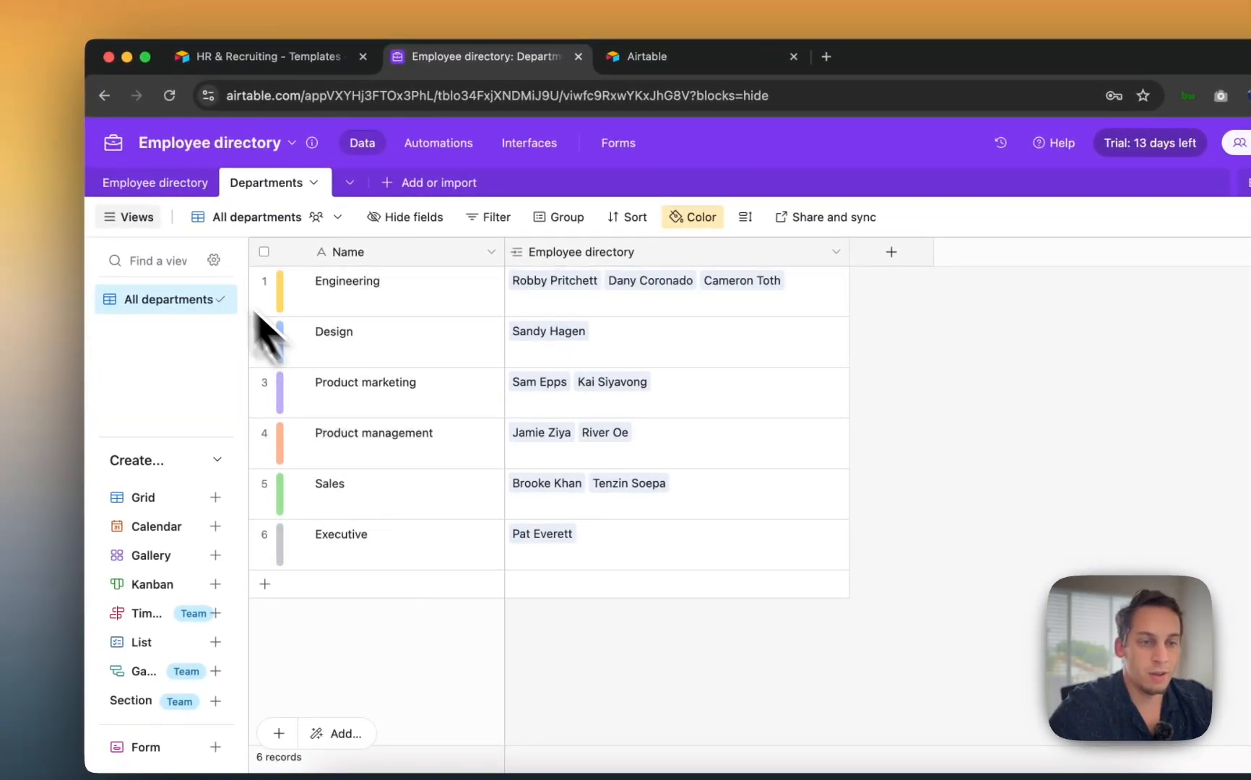
pyautogui.click(159, 184)
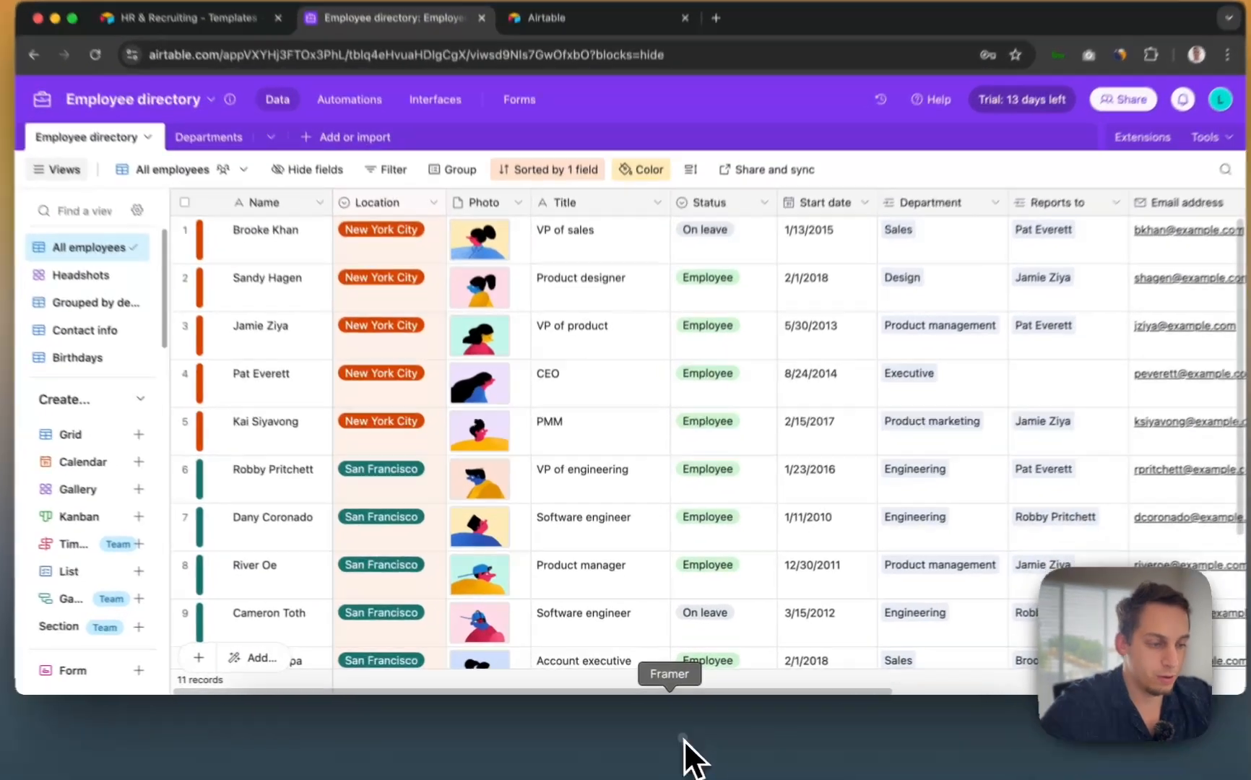
# Step: Return to Framer and proceed to the field mapping with the Employee directory table selected
pyautogui.click(675, 732)
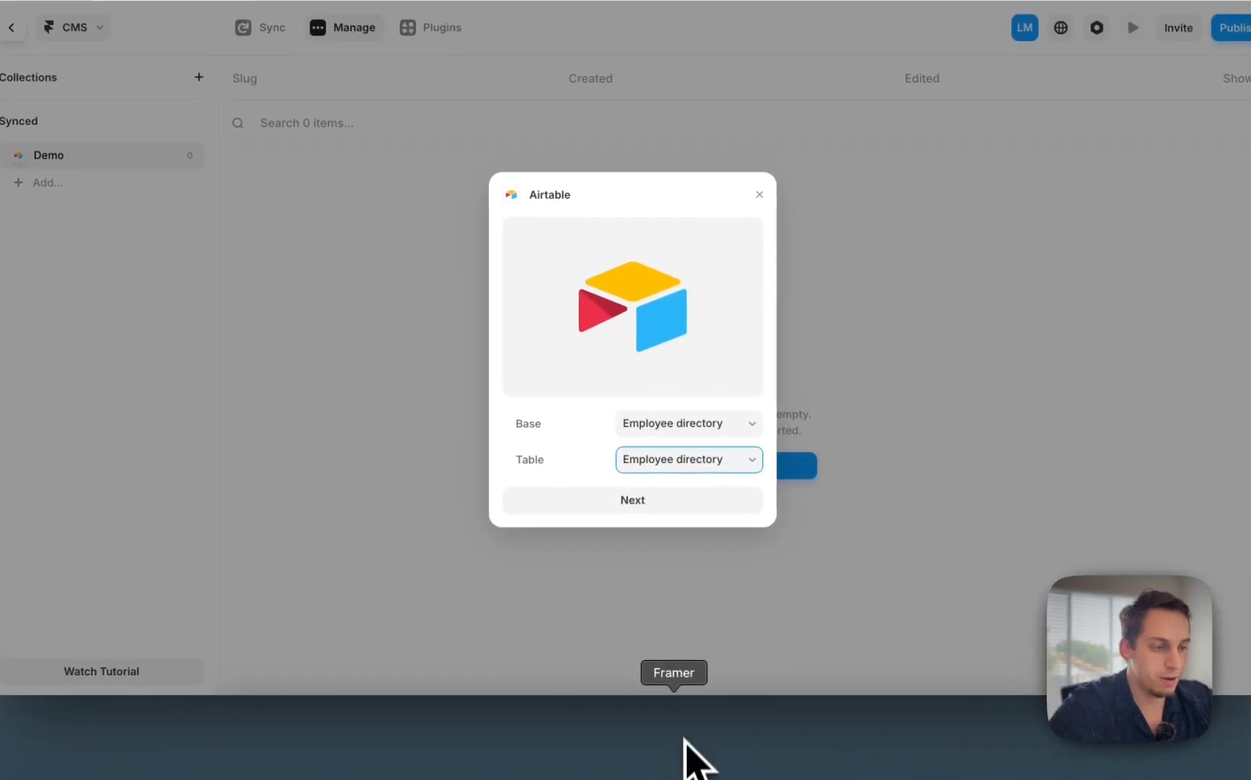
pyautogui.click(683, 469)
pyautogui.click(659, 463)
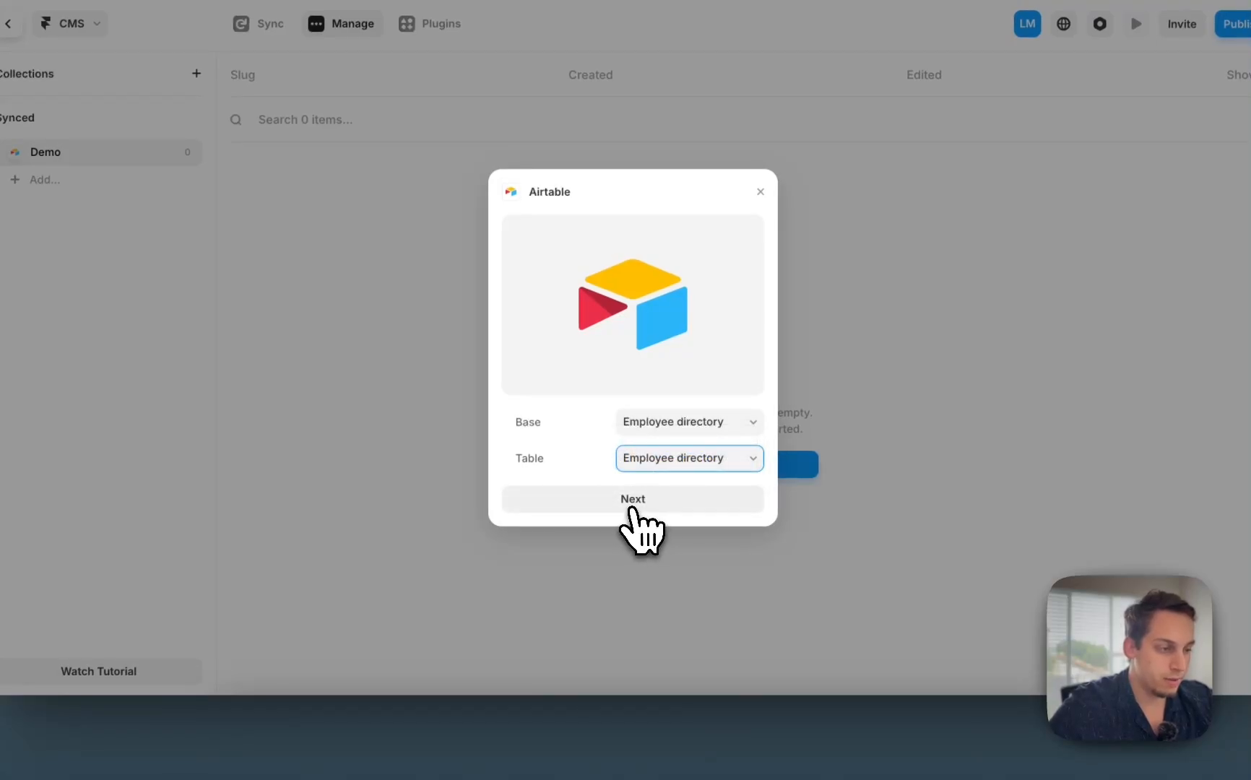
pyautogui.click(634, 506)
# Step: Review the column, field and type mapping for the import, including the type choices for the Photo field
pyautogui.scroll(-5, 628, 448)
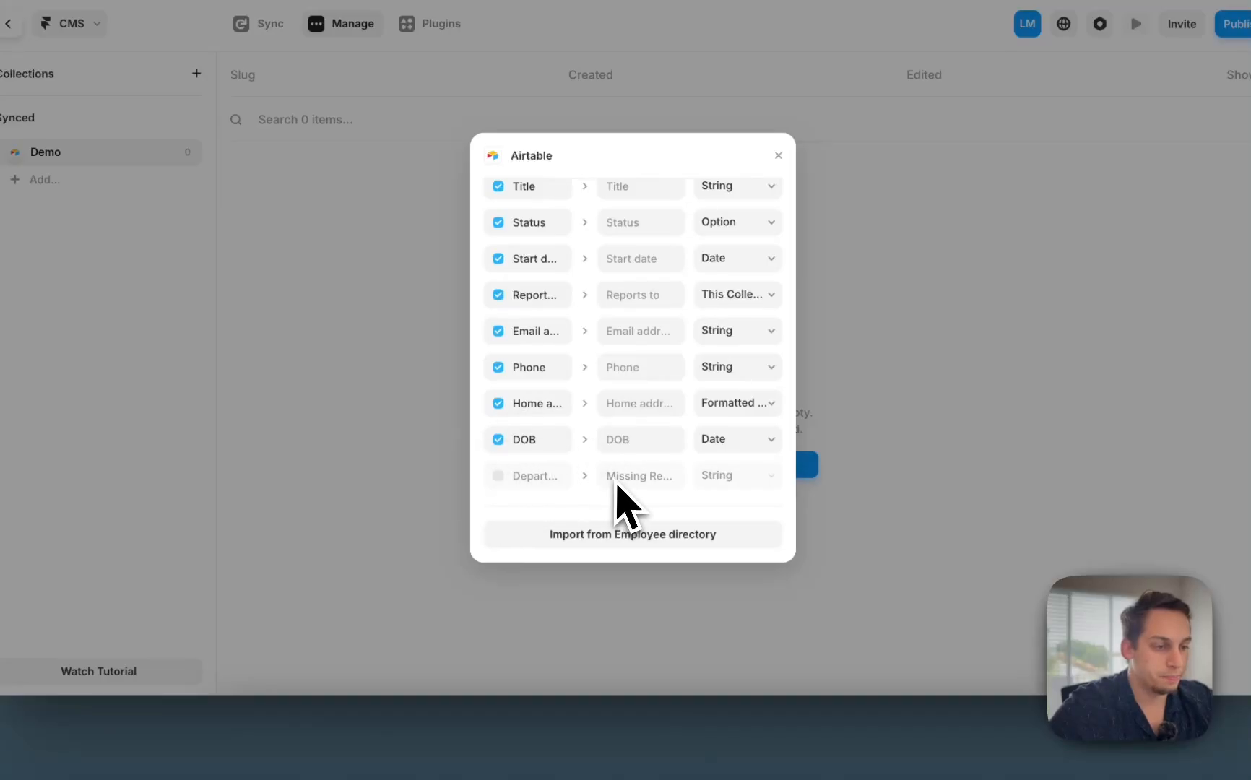
pyautogui.scroll(5, 618, 486)
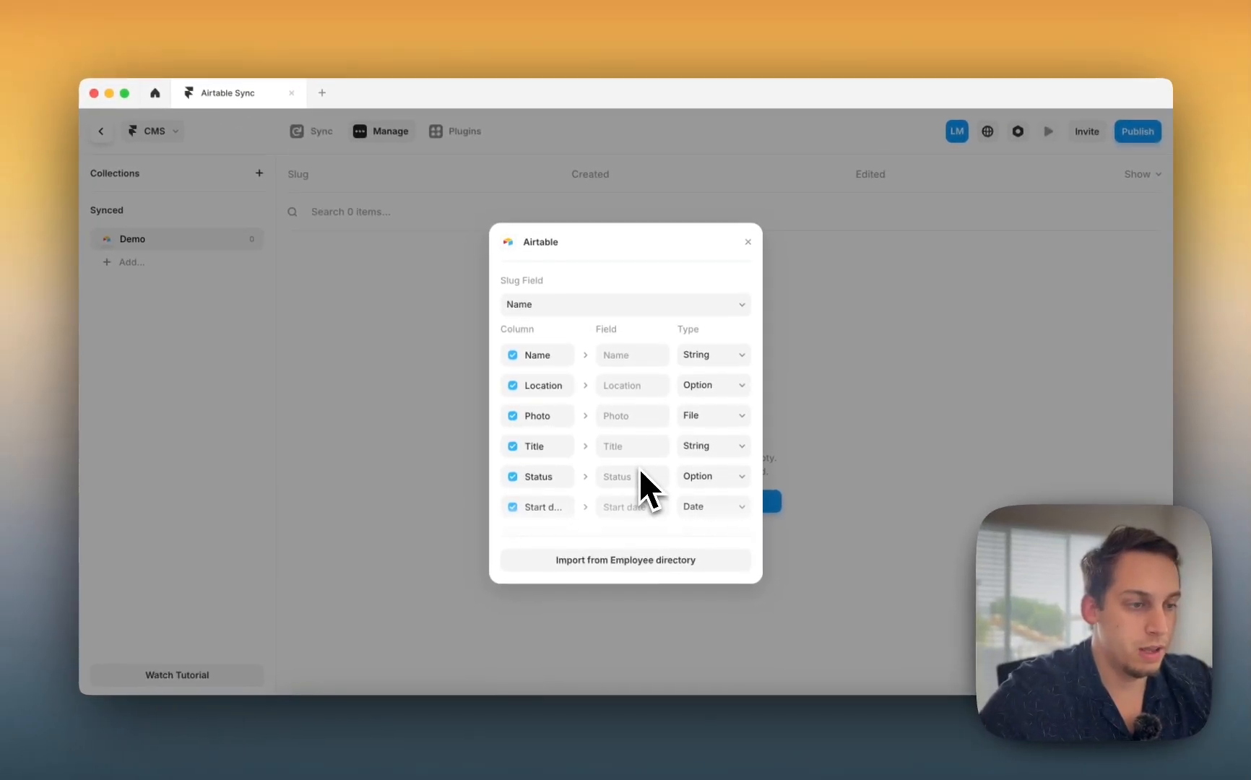
pyautogui.scroll(-2, 585, 389)
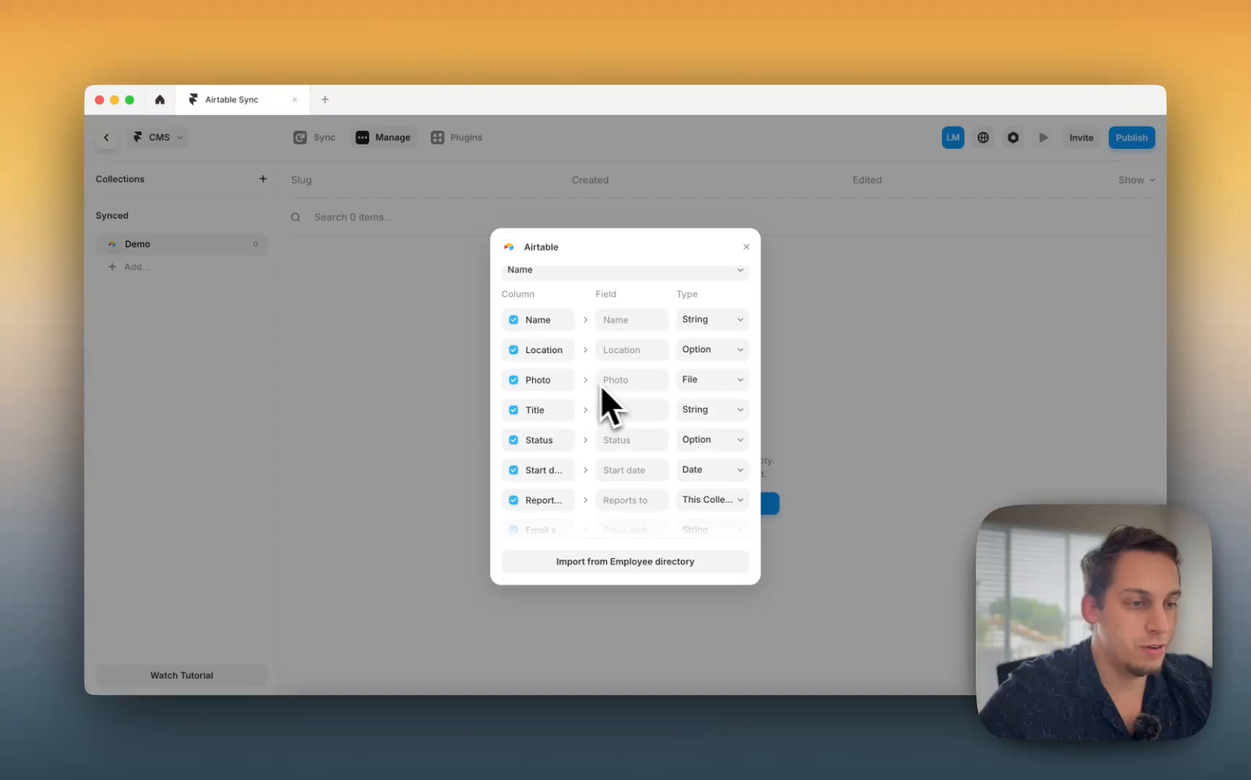
pyautogui.click(712, 380)
pyautogui.click(716, 382)
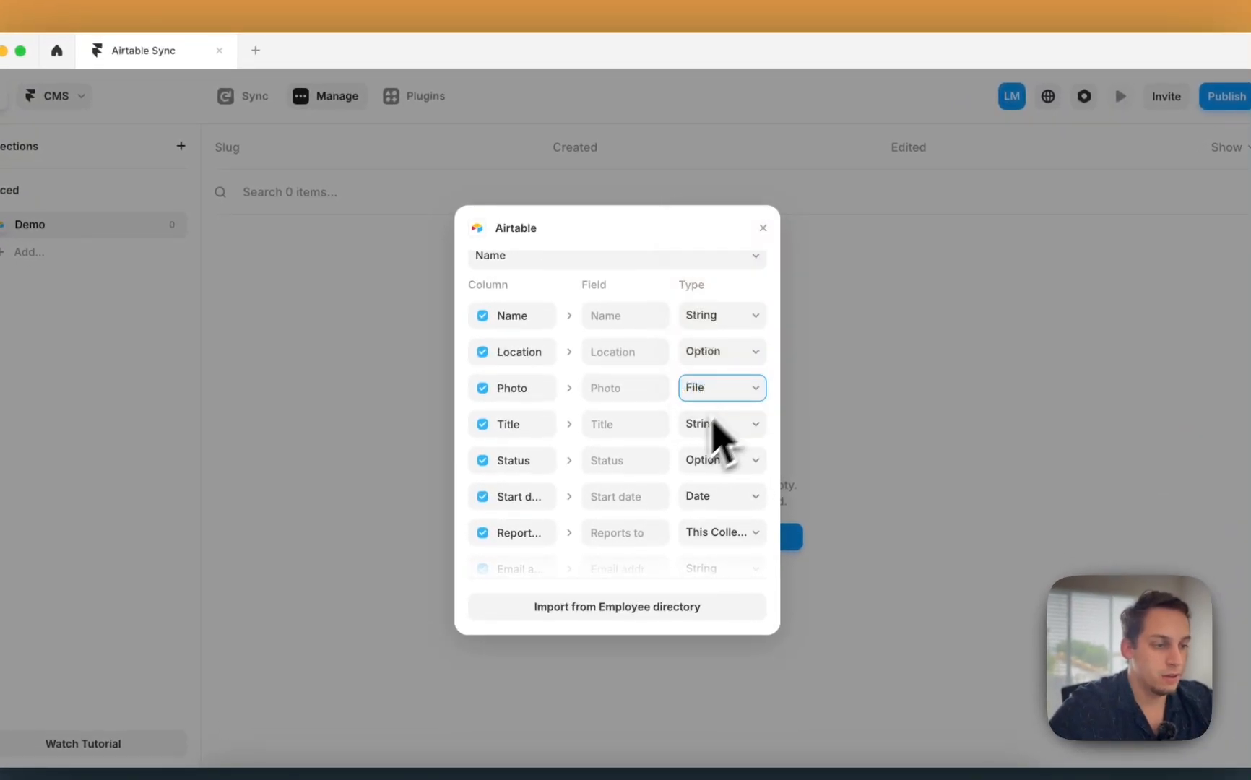
pyautogui.scroll(-1, 661, 477)
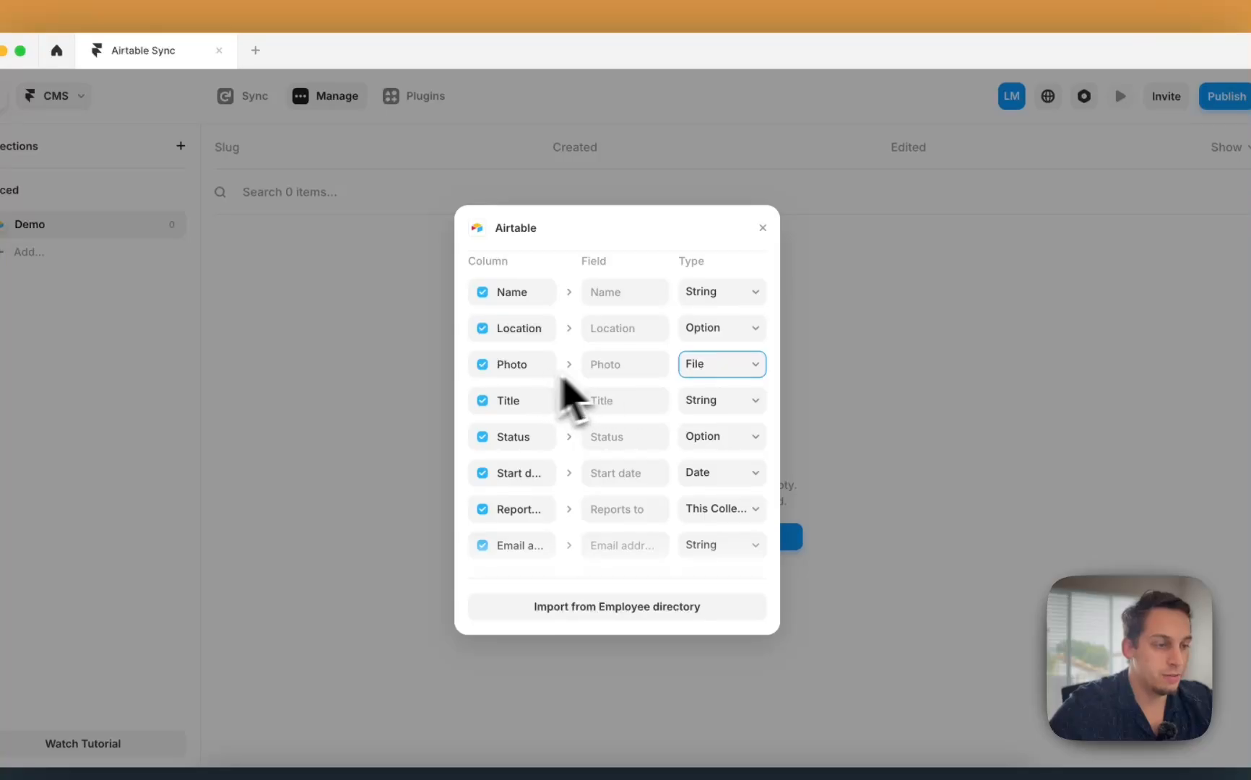
# Step: Set the Photo field's import type to Image
pyautogui.click(712, 364)
pyautogui.click(707, 298)
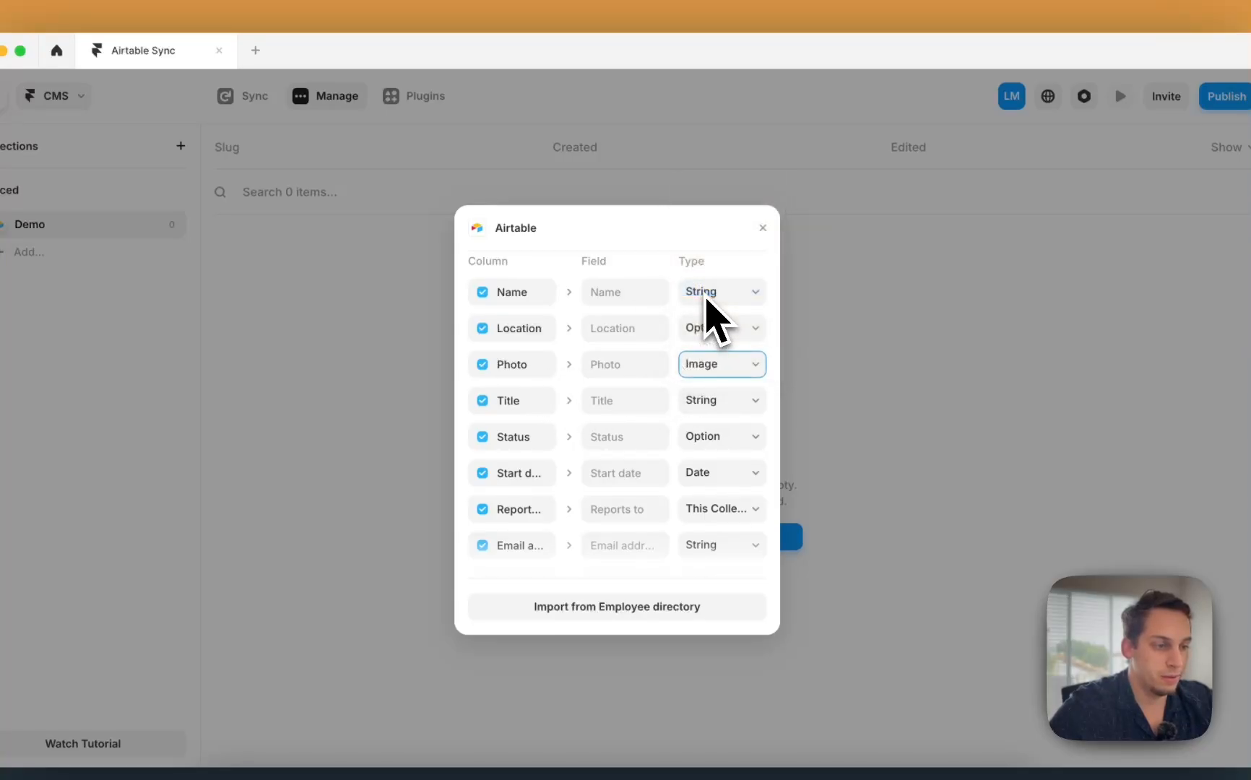
pyautogui.scroll(-2, 650, 444)
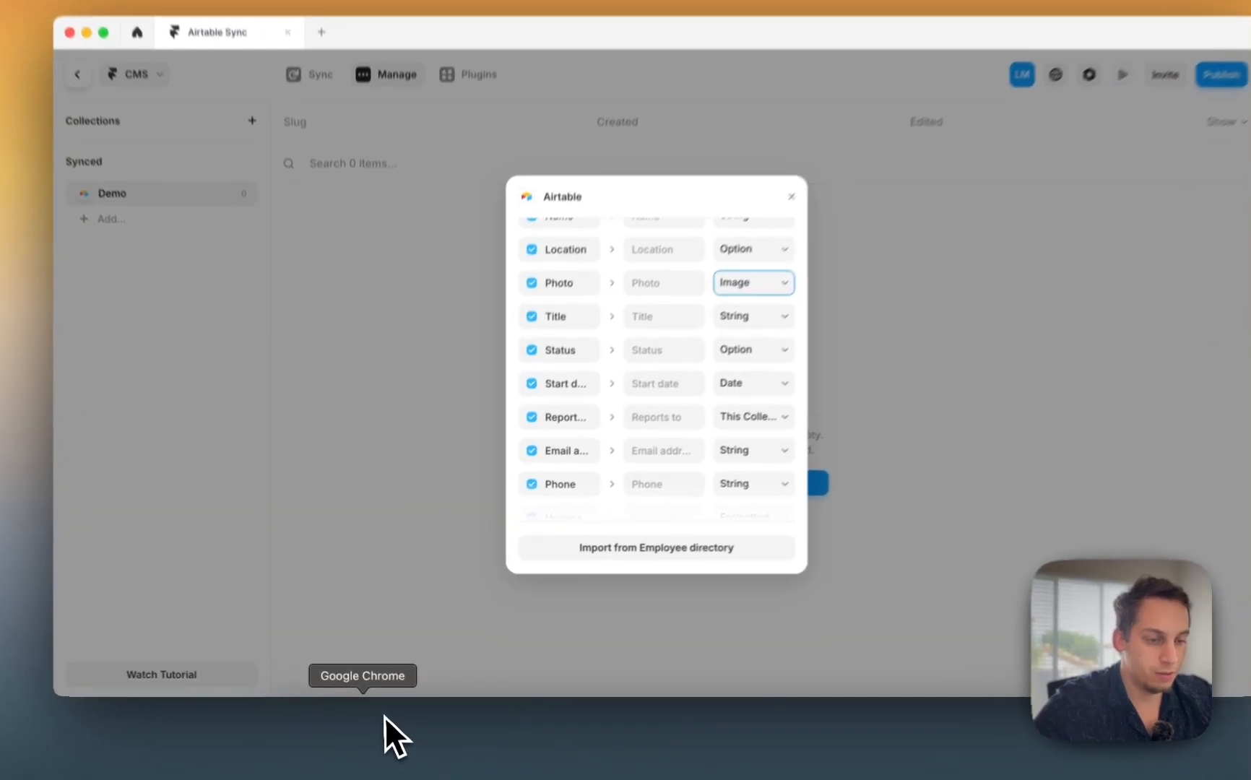
# Step: Check the Employee directory columns in Chrome, then return to Framer and examine the type choices for the Status field
pyautogui.click(377, 737)
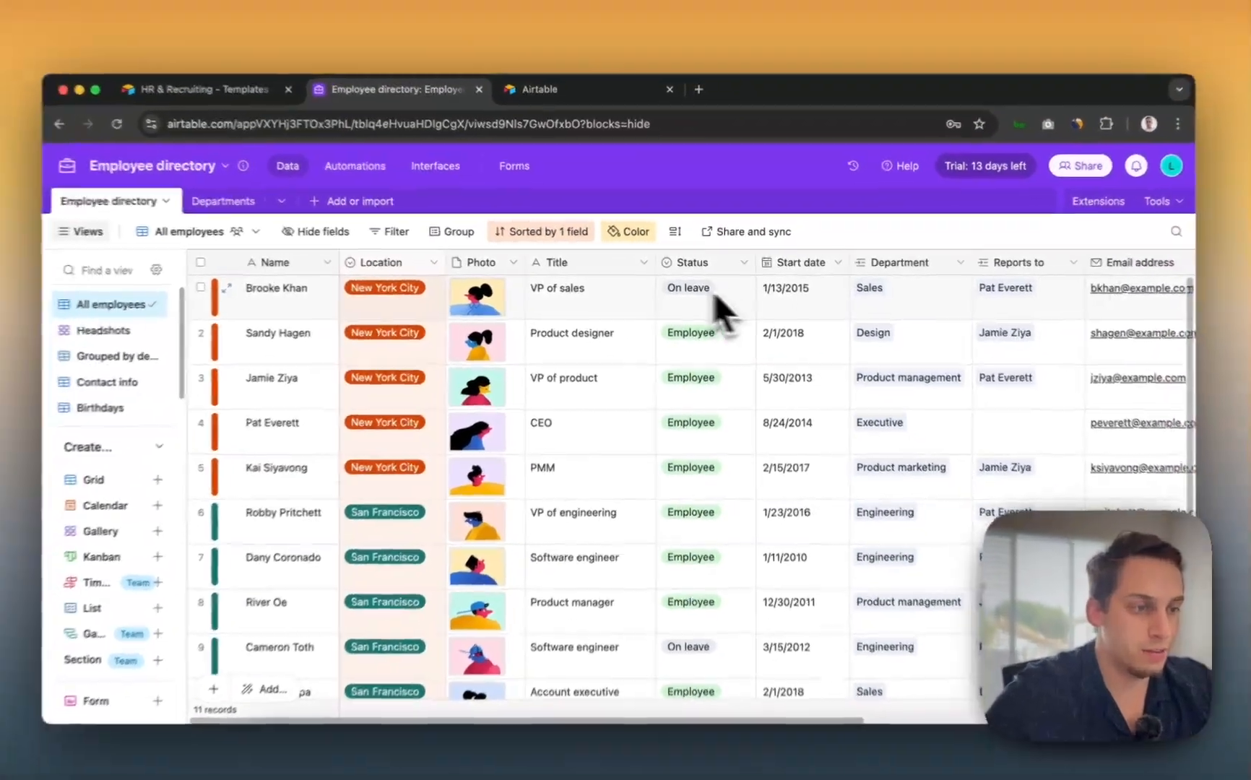
pyautogui.hscroll(5, 775, 307)
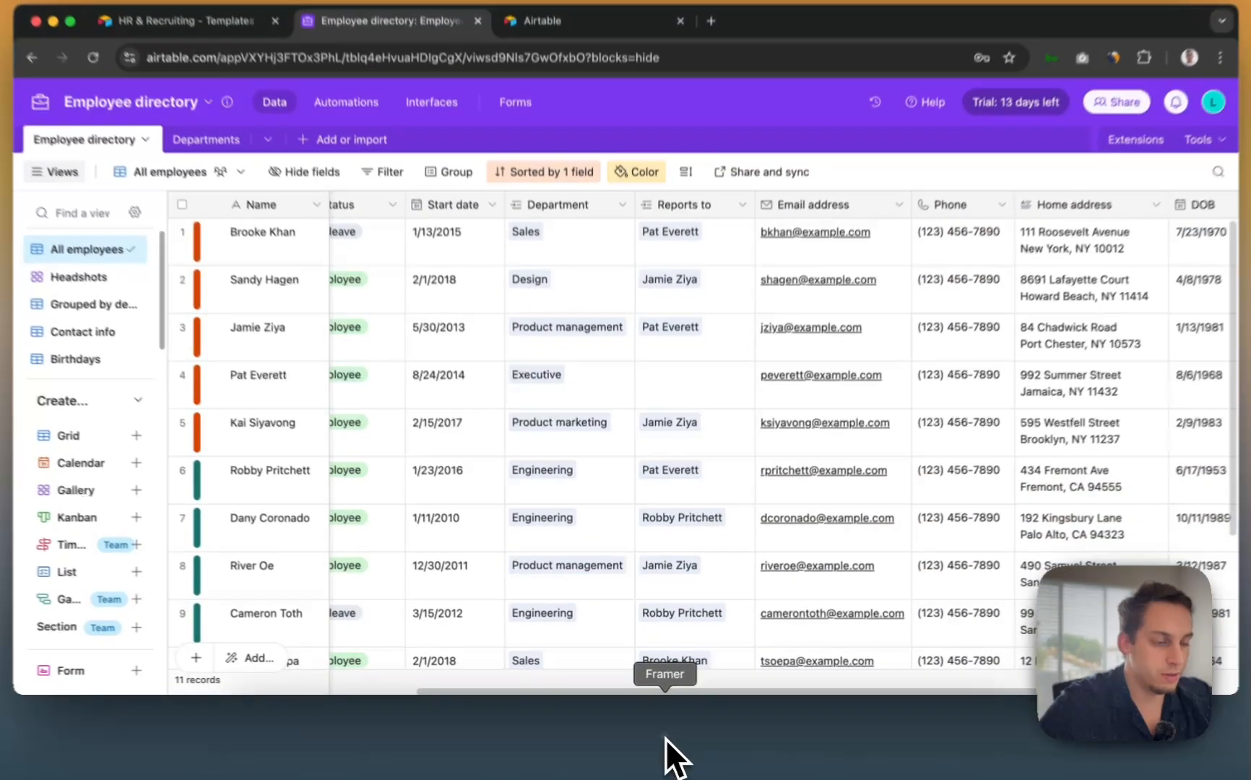
pyautogui.click(643, 742)
pyautogui.click(741, 321)
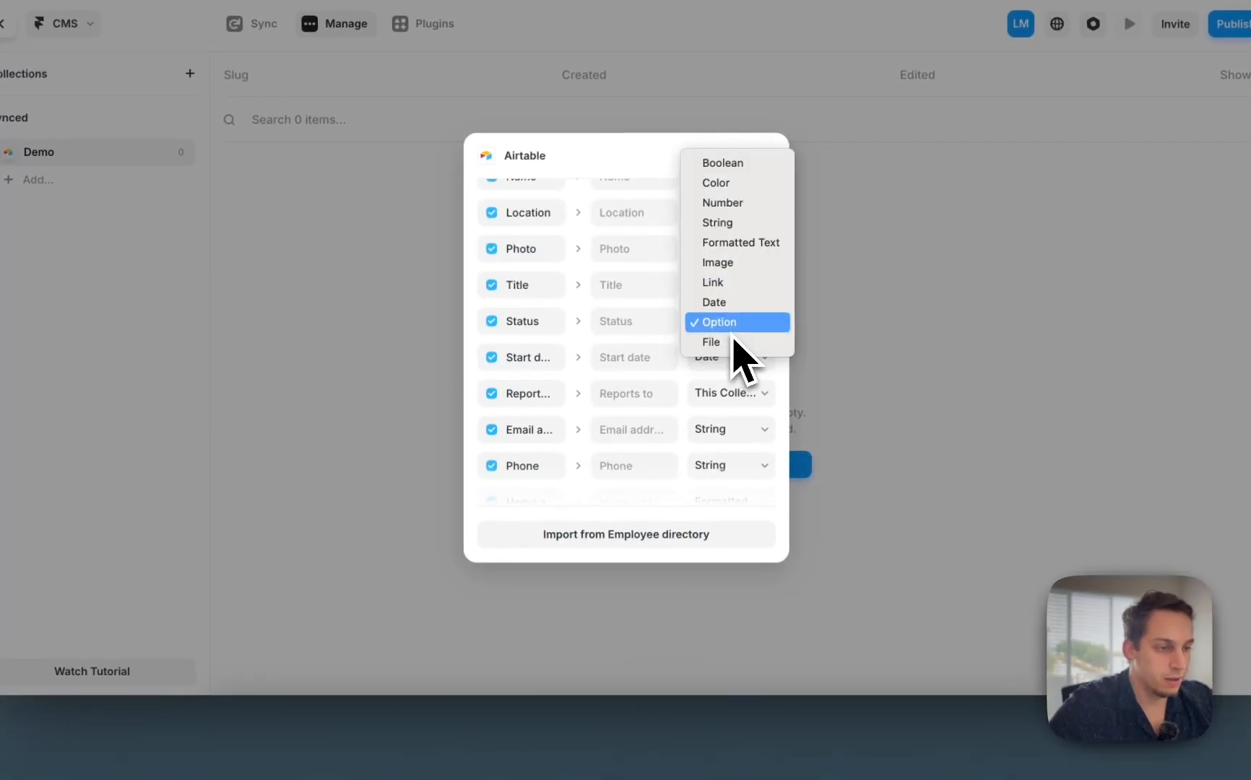
pyautogui.click(592, 354)
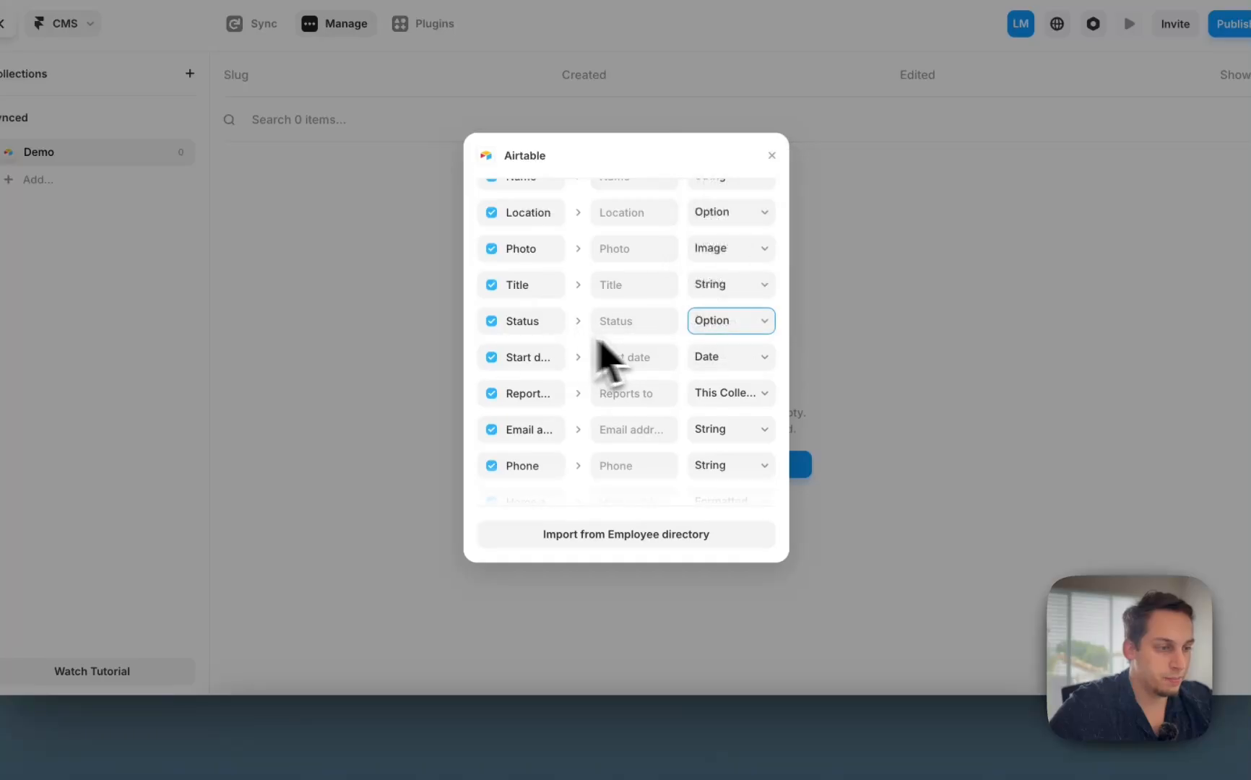
pyautogui.scroll(-2, 713, 372)
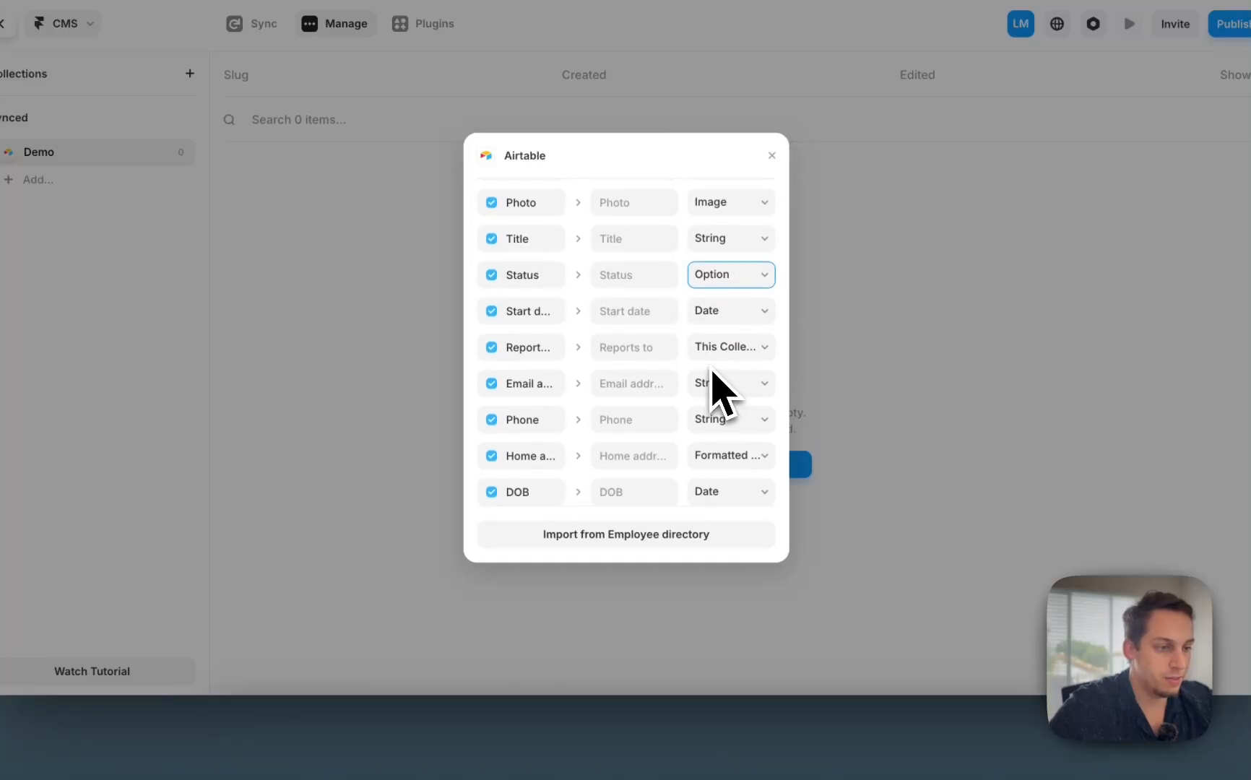
# Step: Examine the type choices for the Reports to field, keeping This Collection selected
pyautogui.click(731, 345)
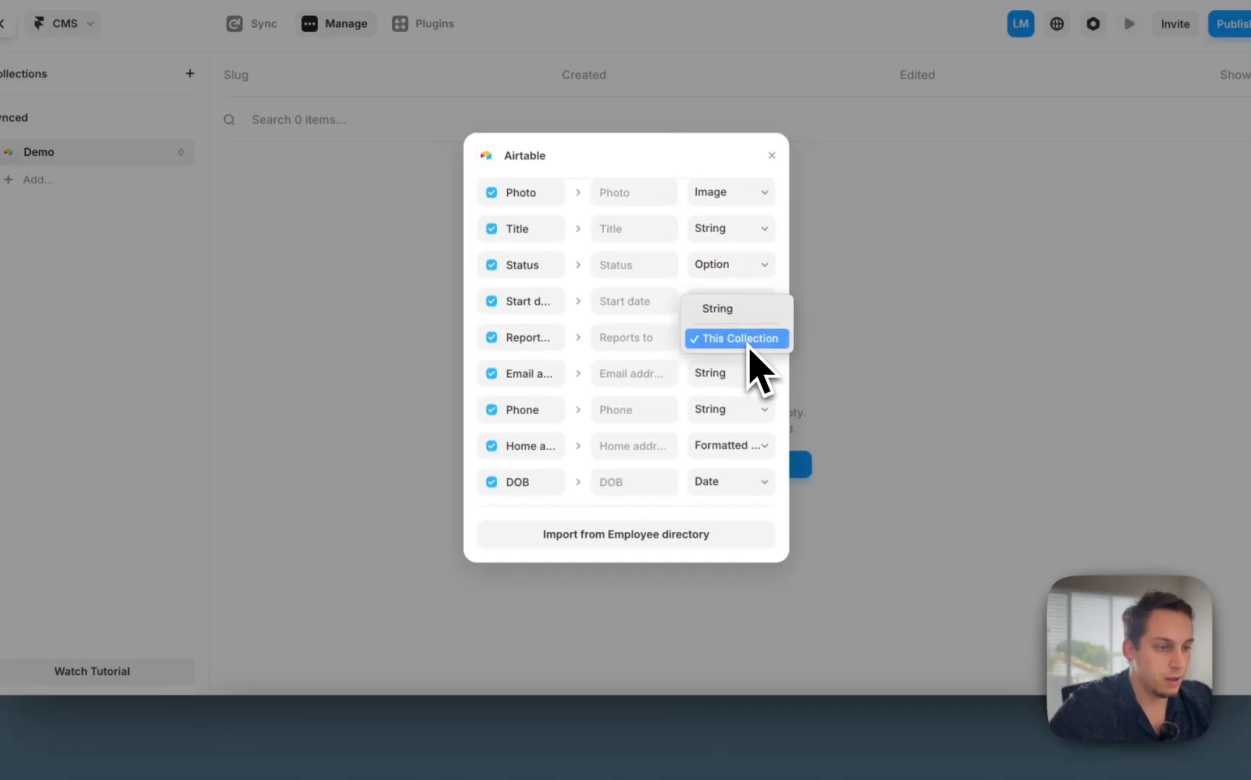
pyautogui.click(705, 347)
pyautogui.click(705, 347)
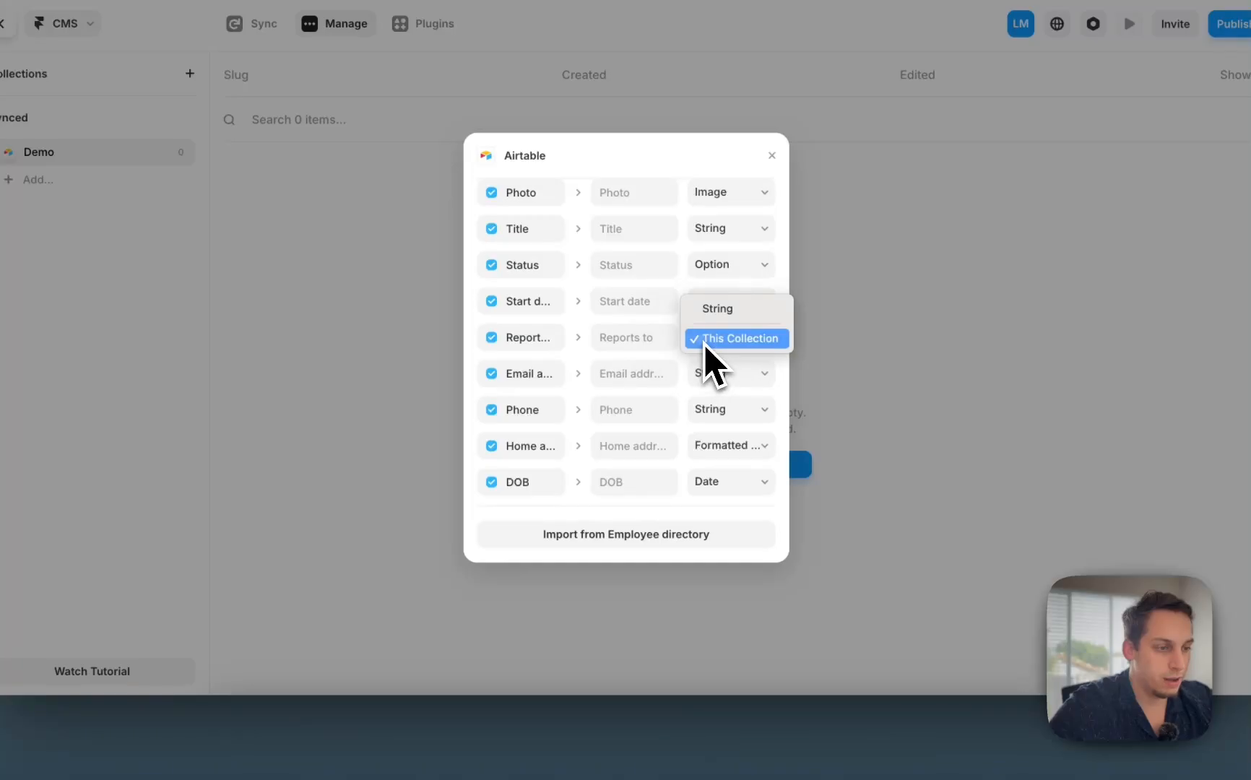
pyautogui.click(705, 346)
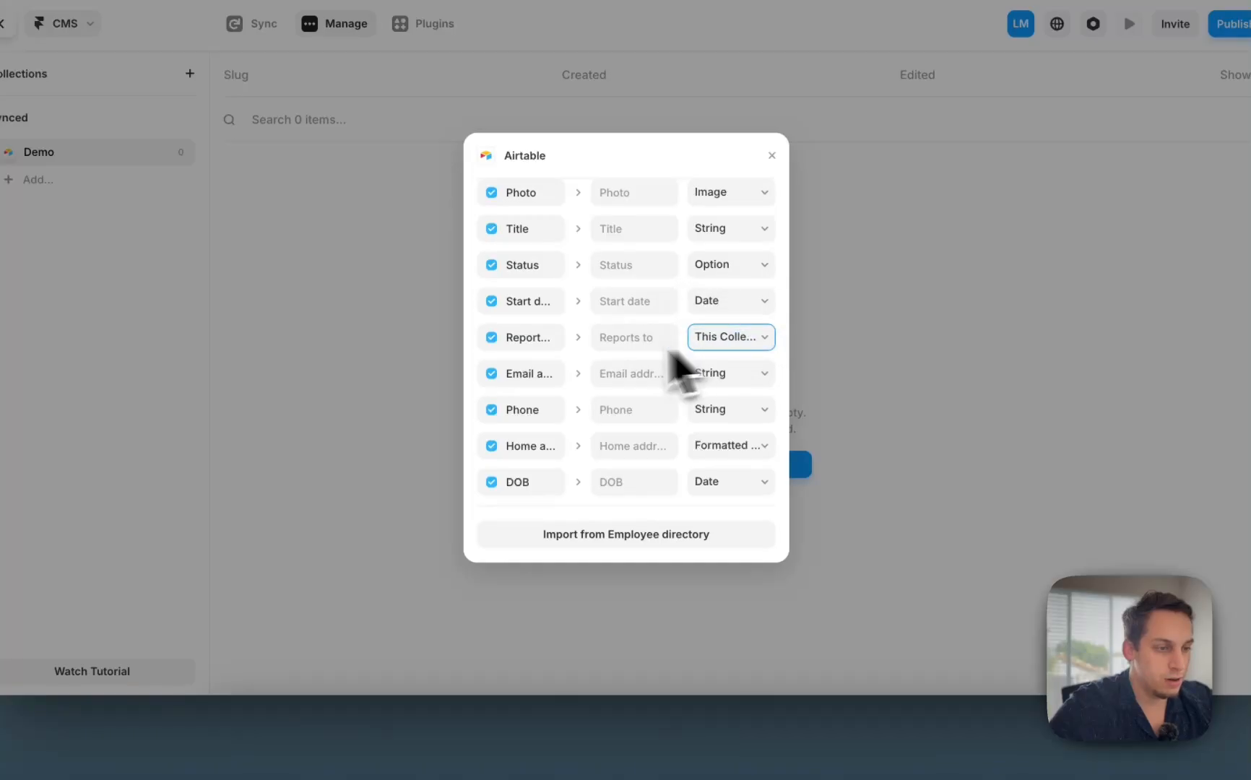
# Step: Compare the Reports to and neighbouring columns of the Airtable base in Chrome with the field mapping in Framer
pyautogui.click(348, 753)
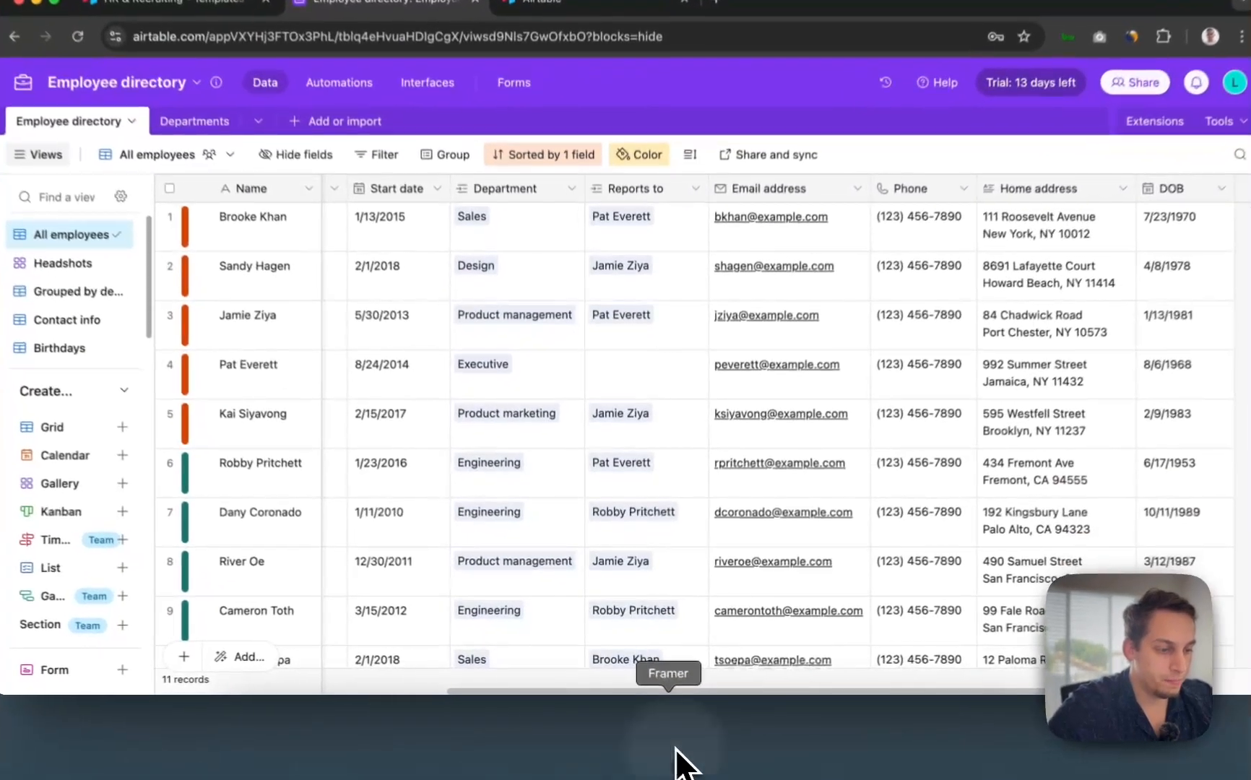
pyautogui.click(667, 744)
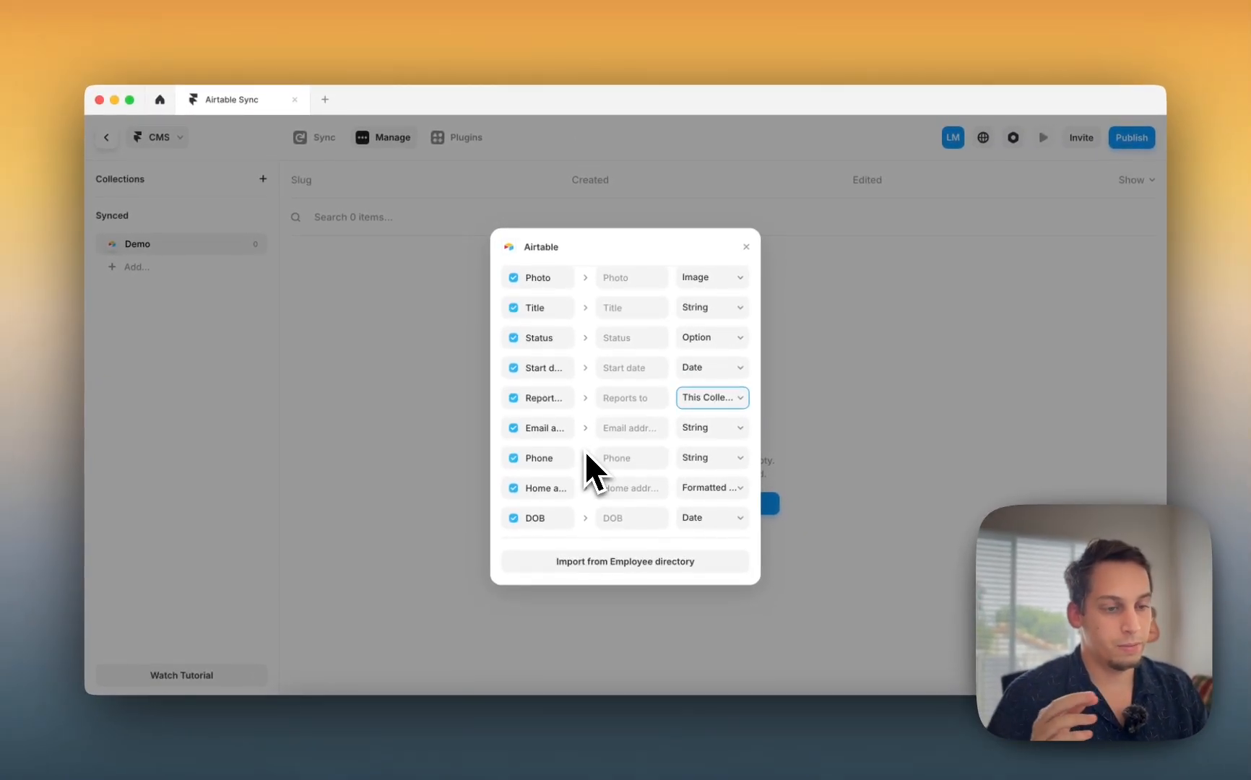
pyautogui.click(356, 733)
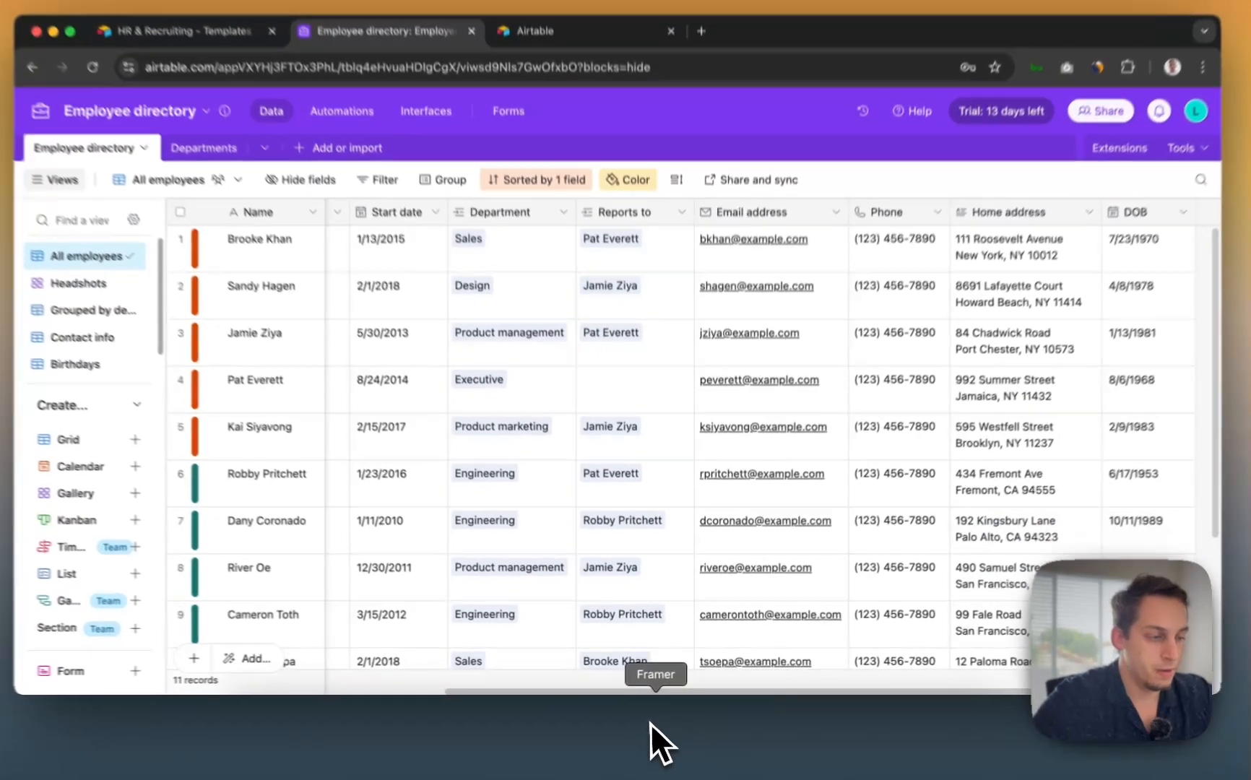
# Step: Return to Framer and import the Employee directory table into the Demo collection
pyautogui.click(653, 722)
pyautogui.scroll(-2, 682, 388)
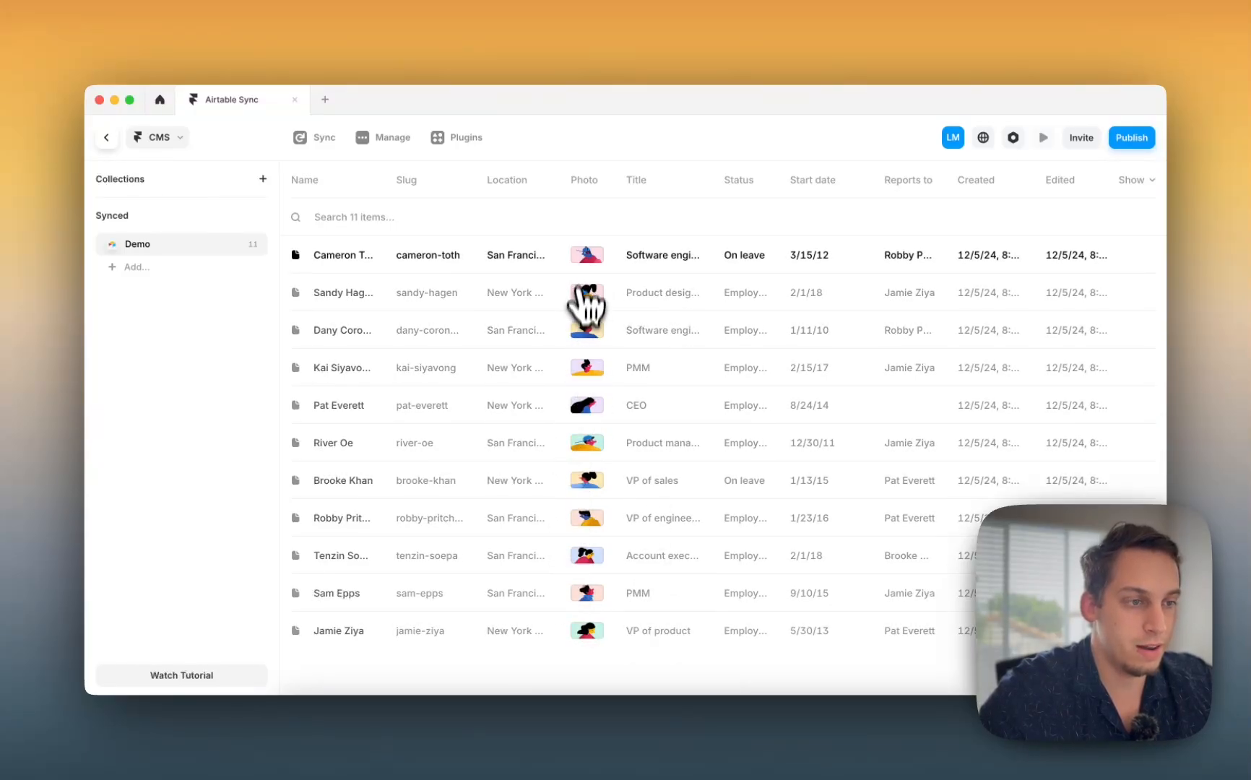
pyautogui.click(582, 193)
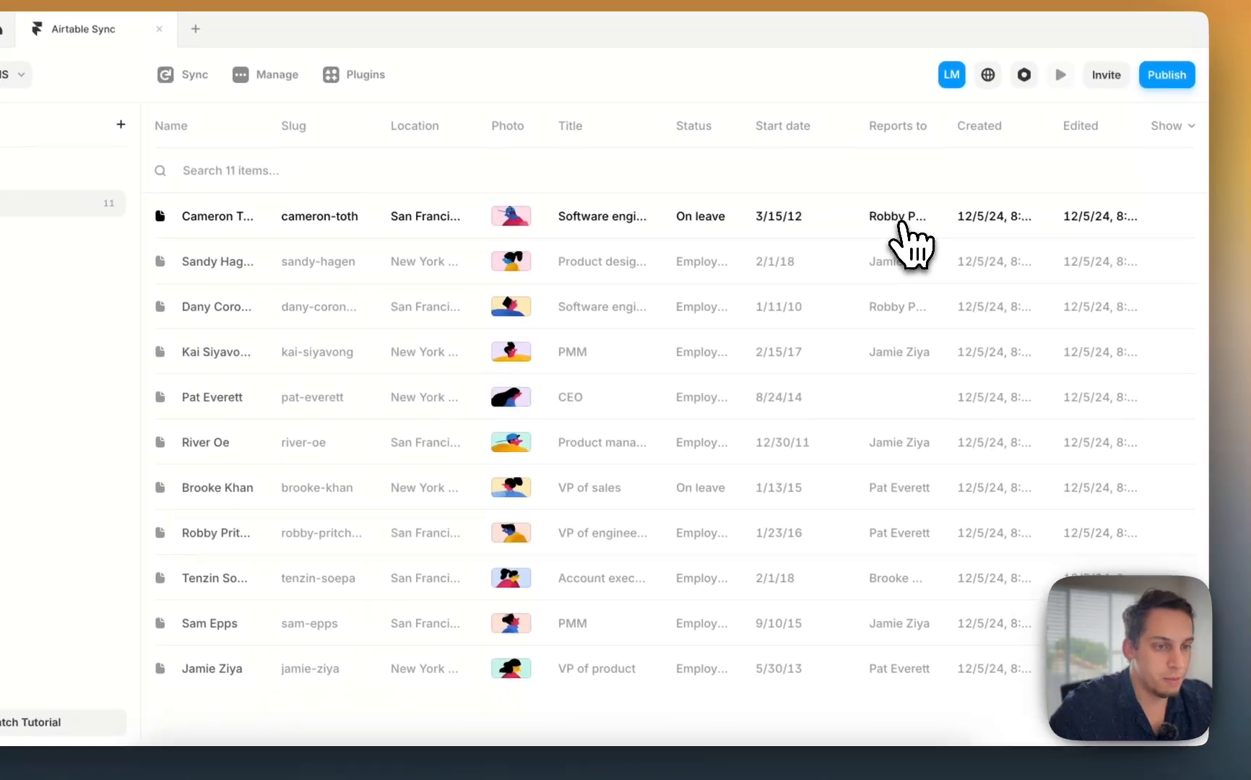
# Step: Inspect the synced fields of the first employee item and of the manager it reports to, then close the item
pyautogui.click(954, 291)
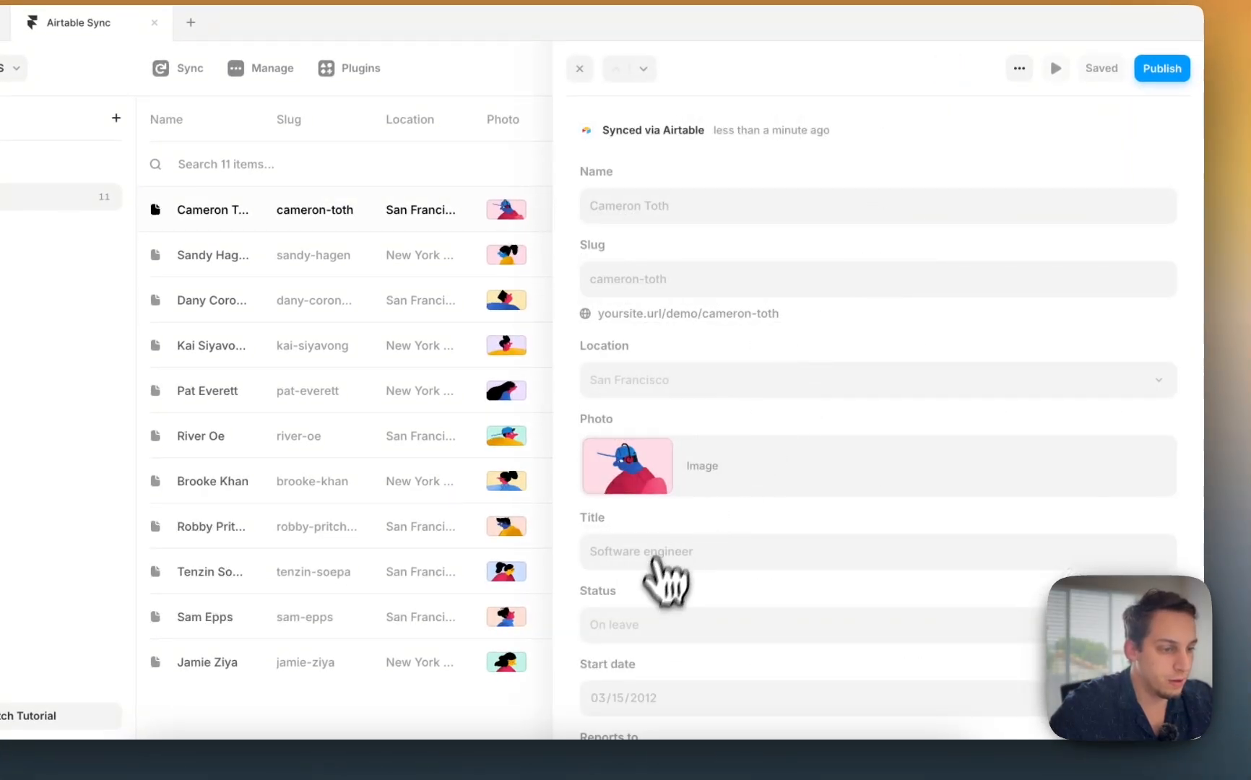
pyautogui.scroll(-5, 648, 662)
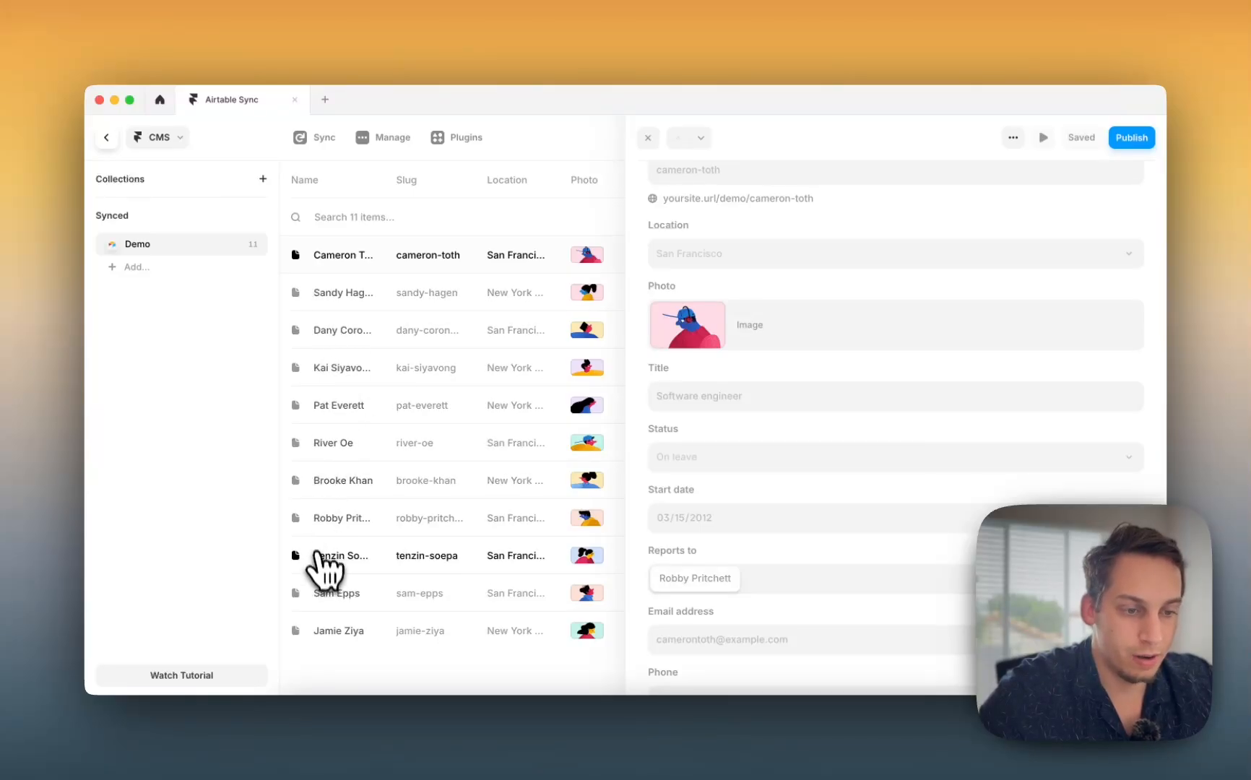
pyautogui.click(358, 517)
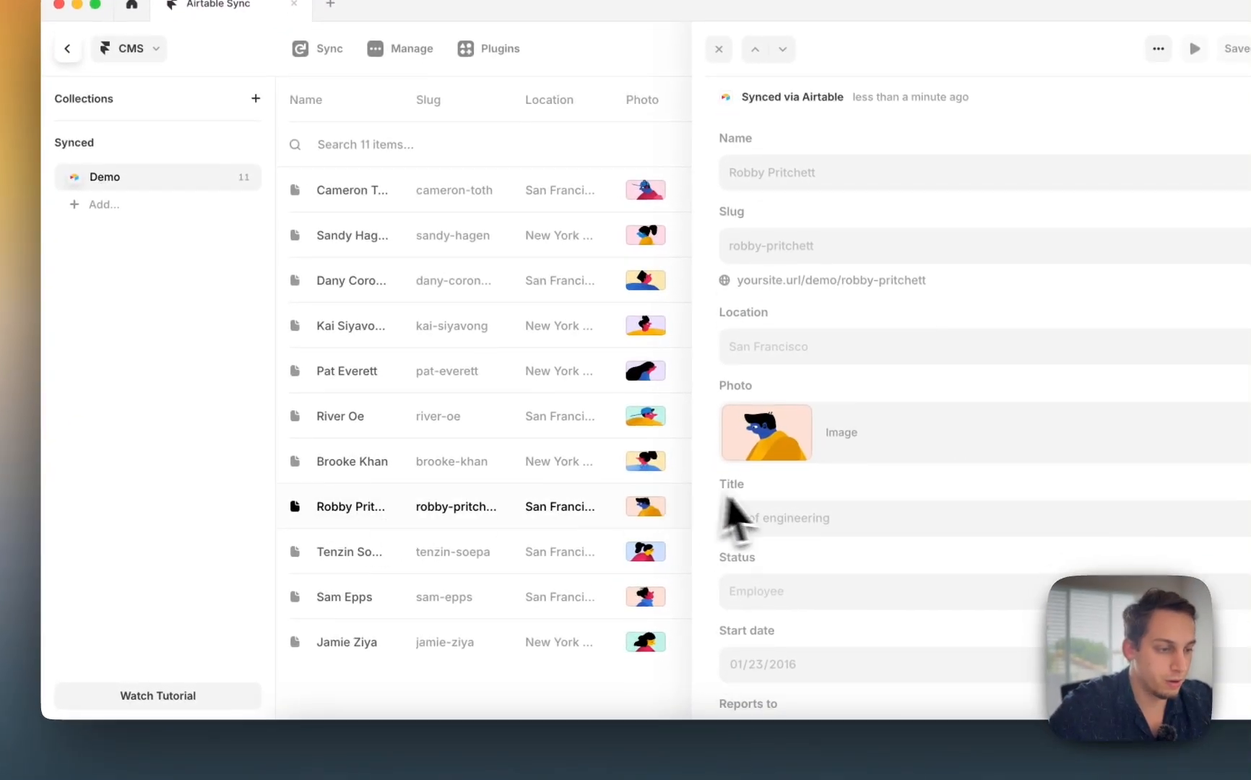
pyautogui.scroll(-5, 664, 520)
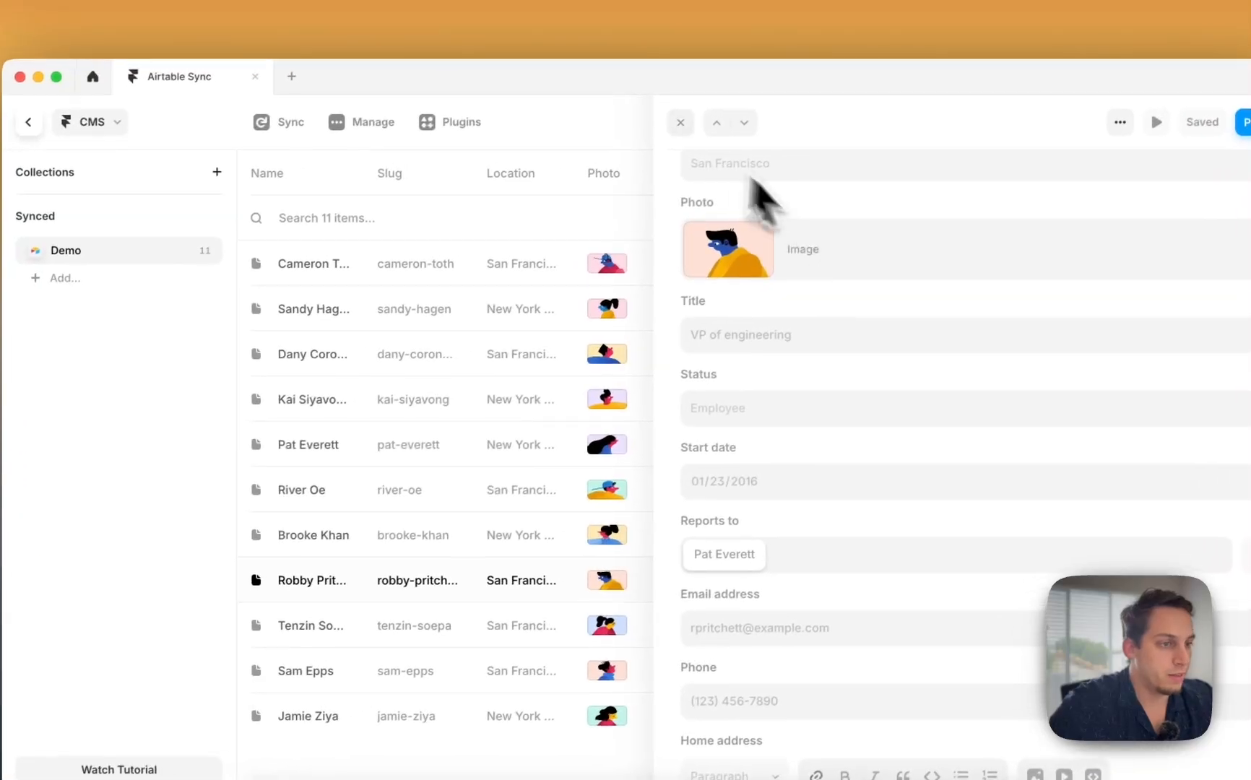
pyautogui.click(719, 49)
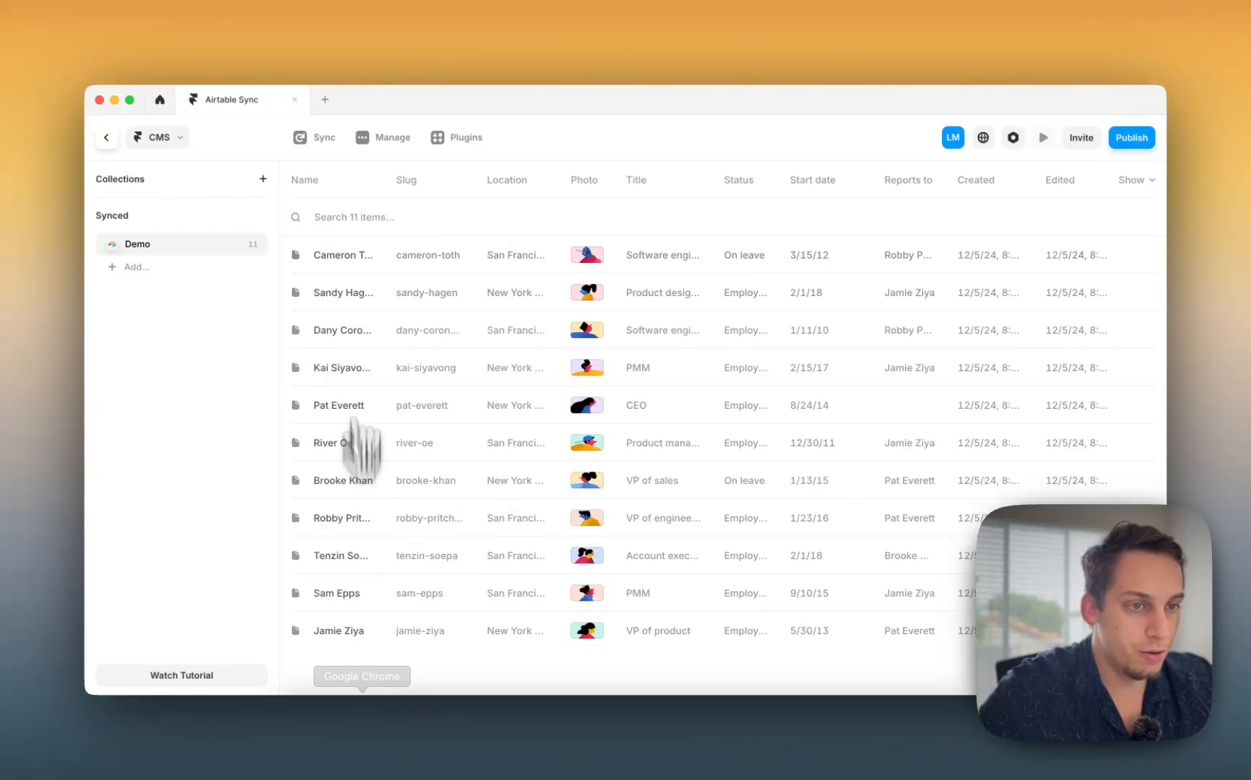
# Step: Switch to the Employee directory base in Chrome and review its Department and Reports to columns
pyautogui.click(363, 755)
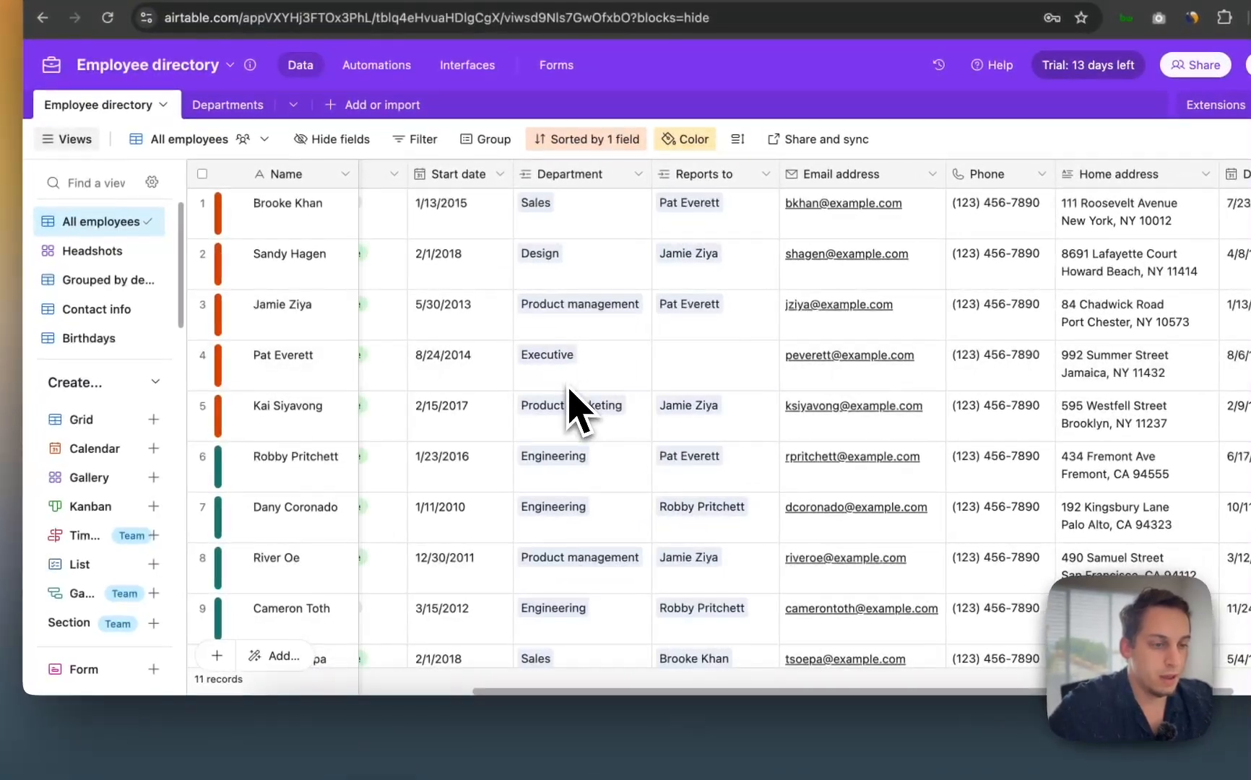
pyautogui.hscroll(-1, 570, 389)
pyautogui.scroll(-1, 568, 404)
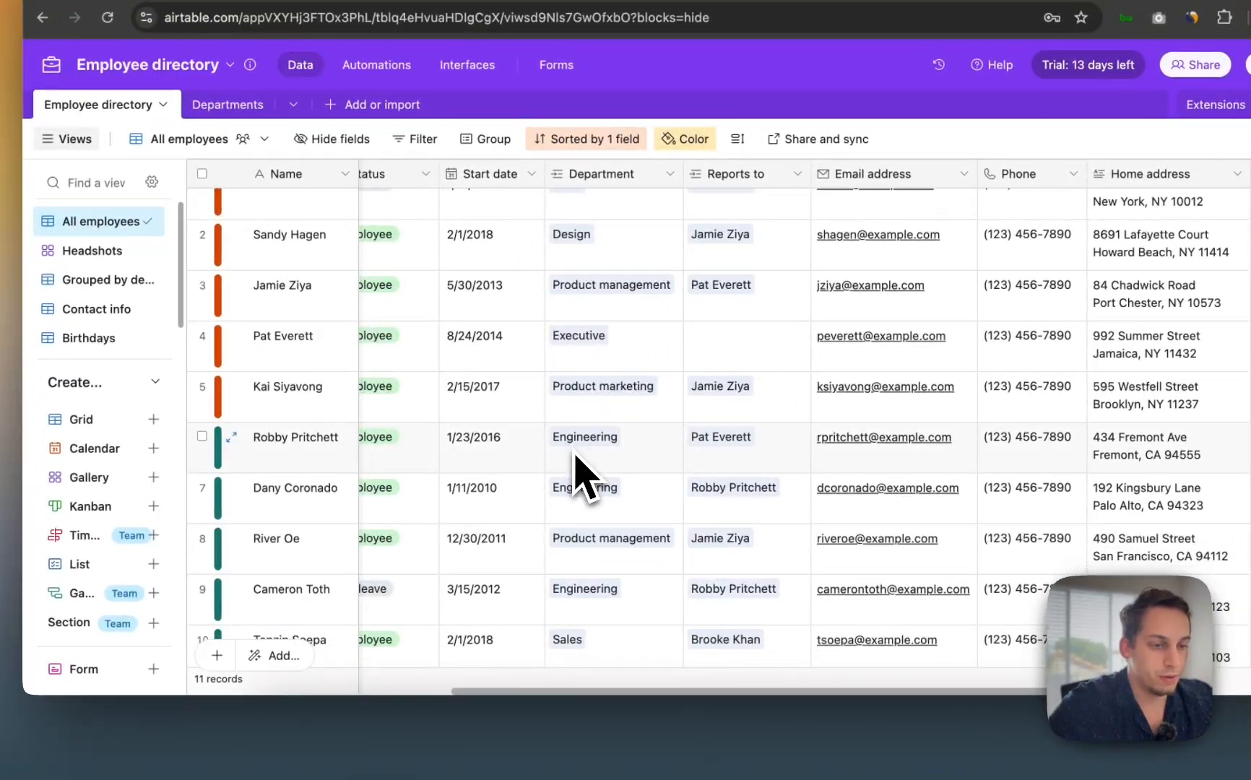
# Step: Return to Framer, review the first employee item's fields down to Home address and DOB, and close it
pyautogui.click(715, 748)
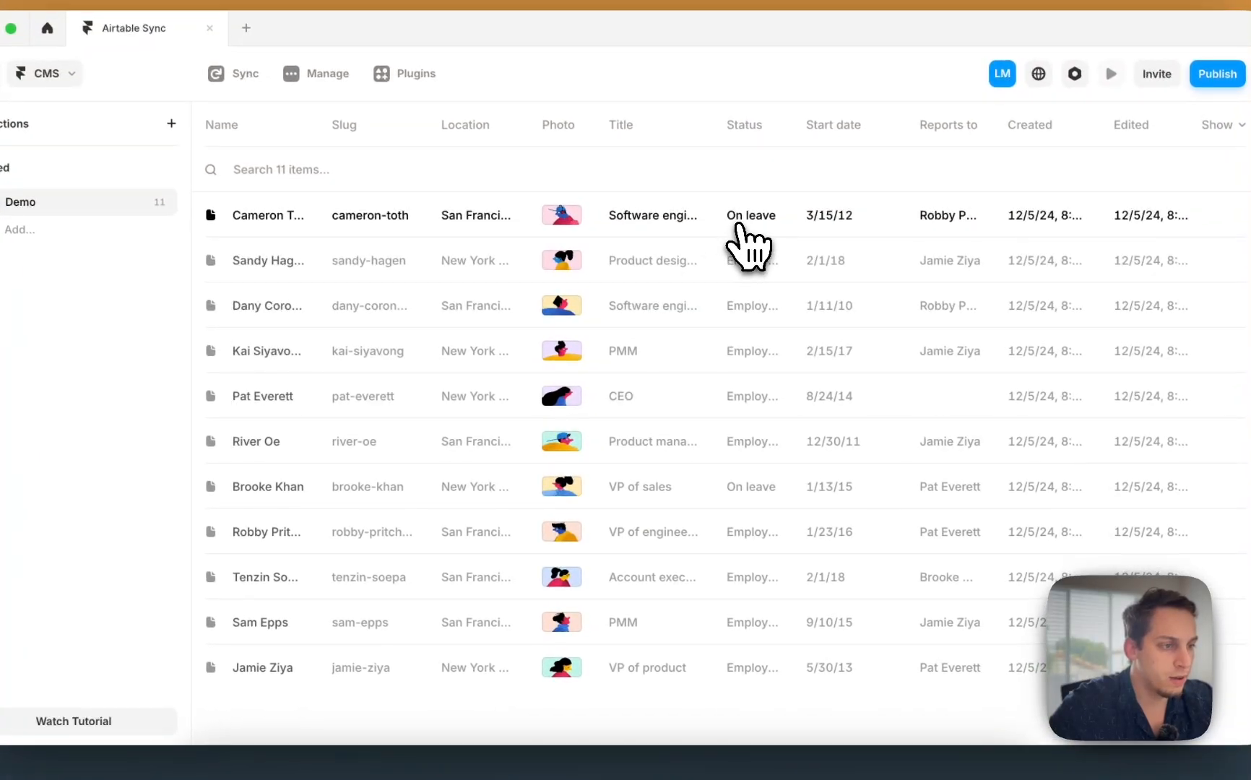
pyautogui.click(737, 230)
pyautogui.scroll(-6, 677, 610)
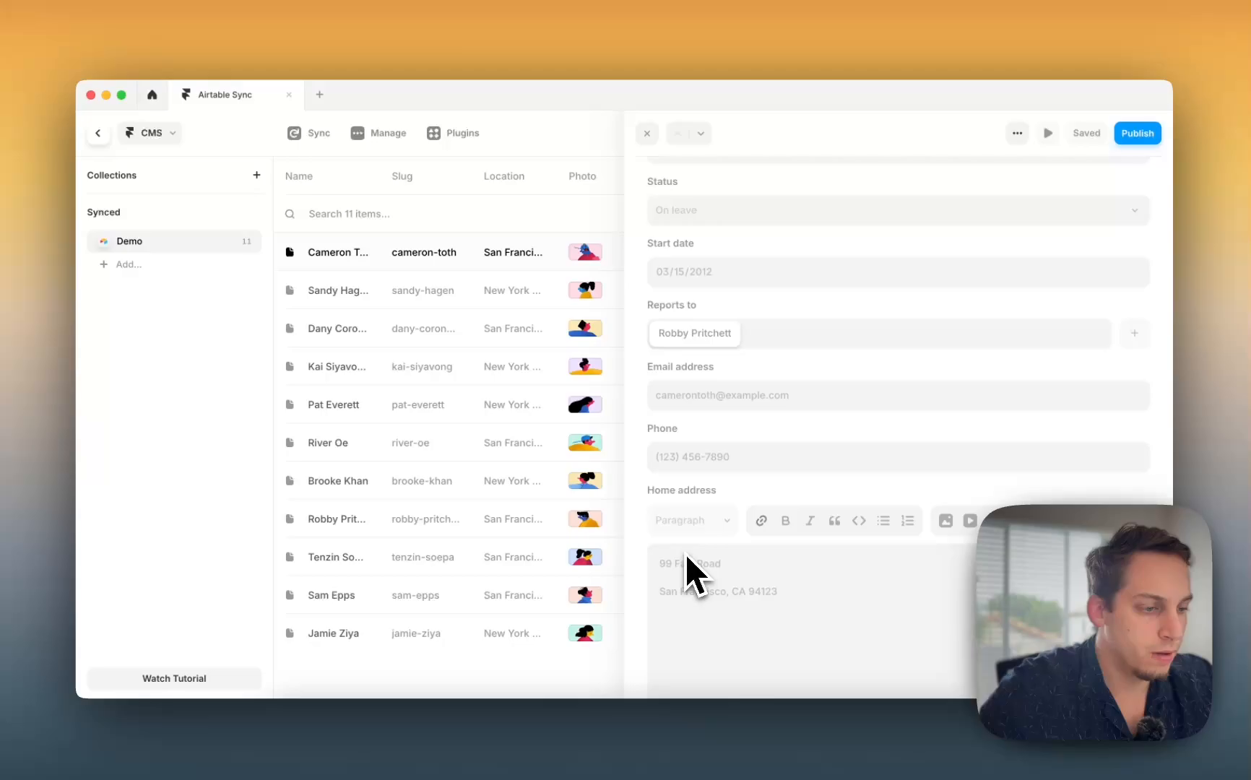
pyautogui.scroll(-4, 686, 554)
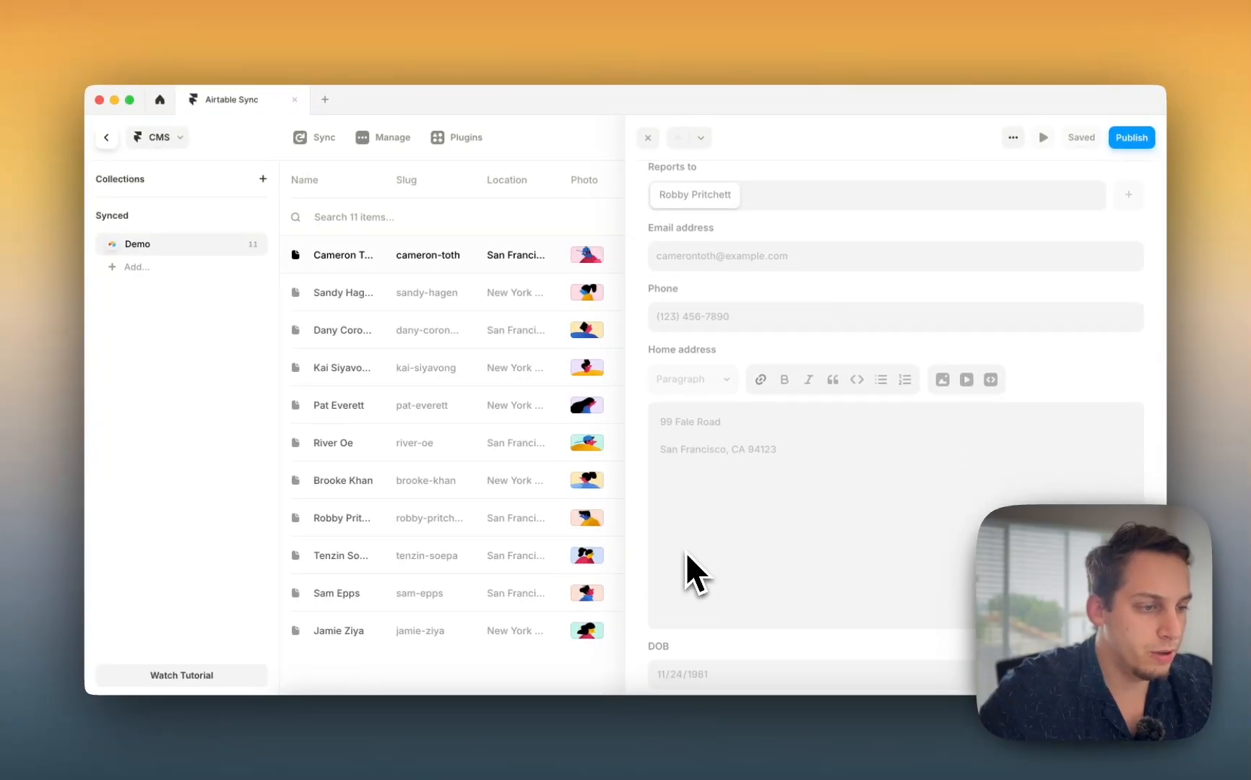
pyautogui.scroll(10, 686, 553)
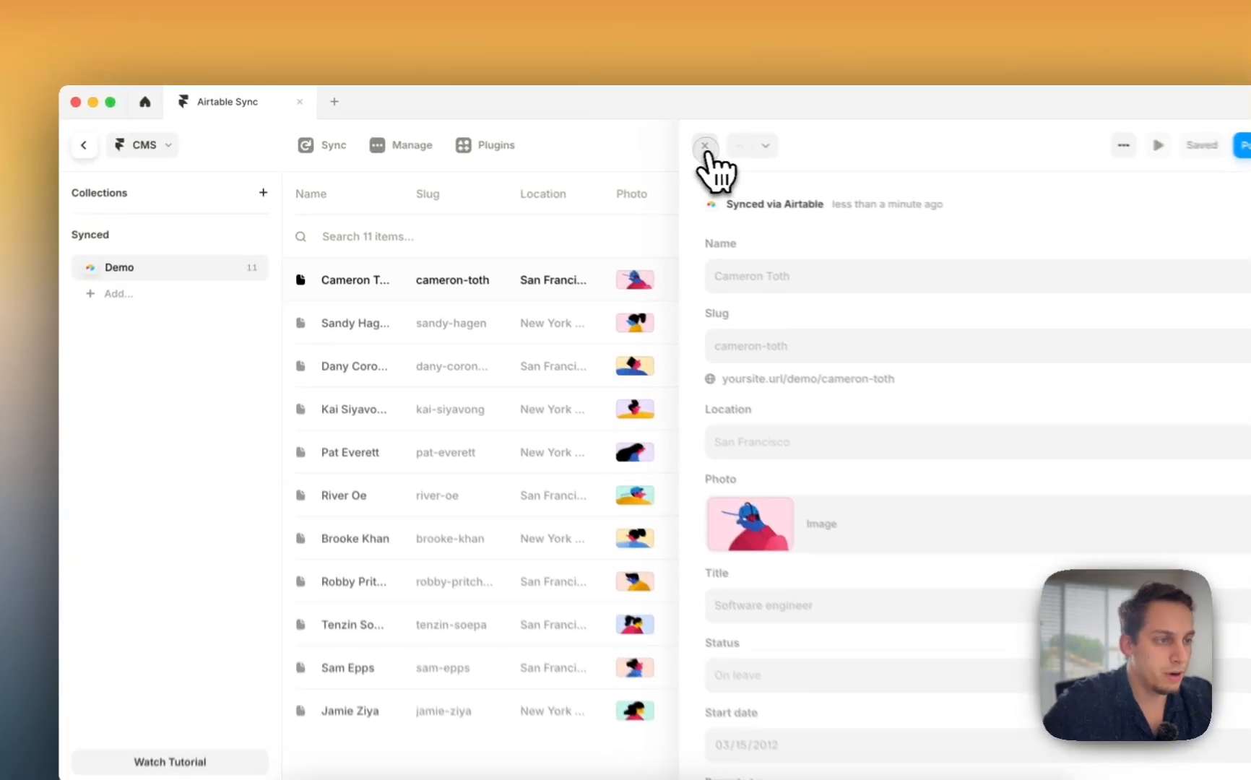
pyautogui.click(648, 137)
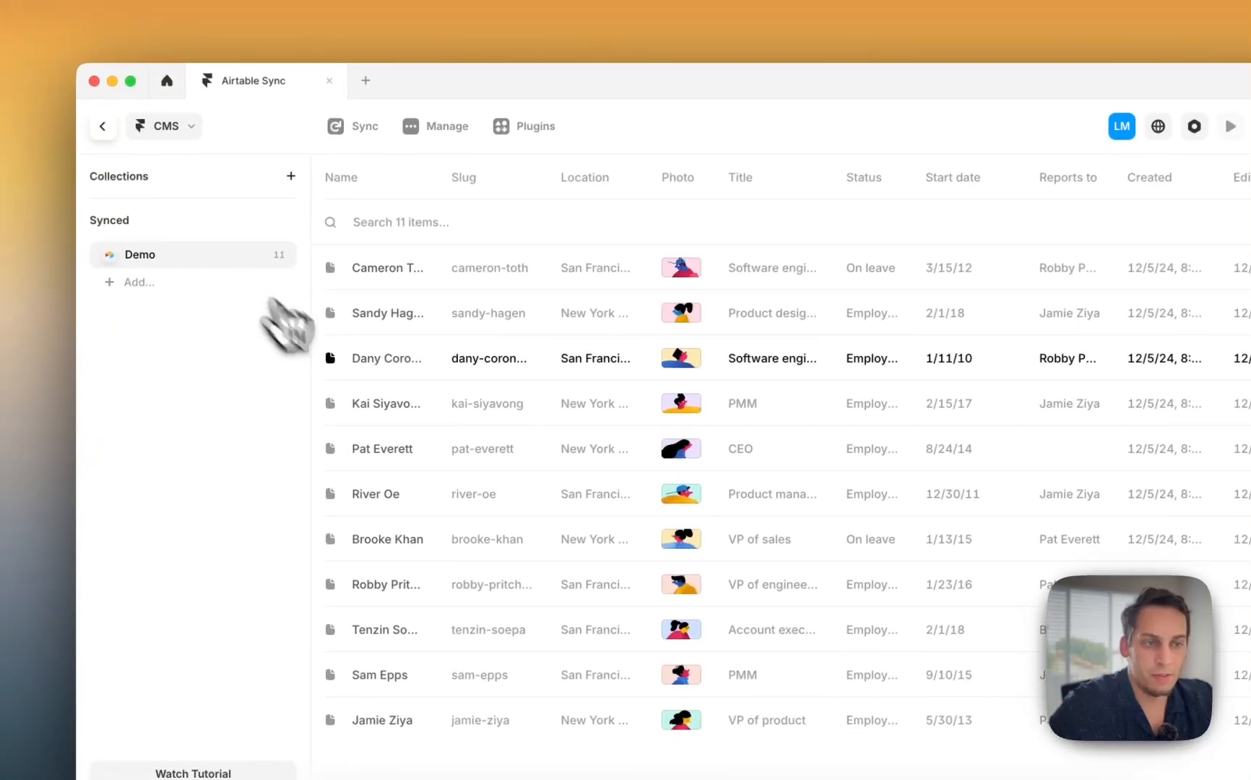
# Step: Leave the CMS and insert the Demo collection list on the Home page's Desktop frame, about 384 px from its left and 220 px from its top
pyautogui.click(114, 123)
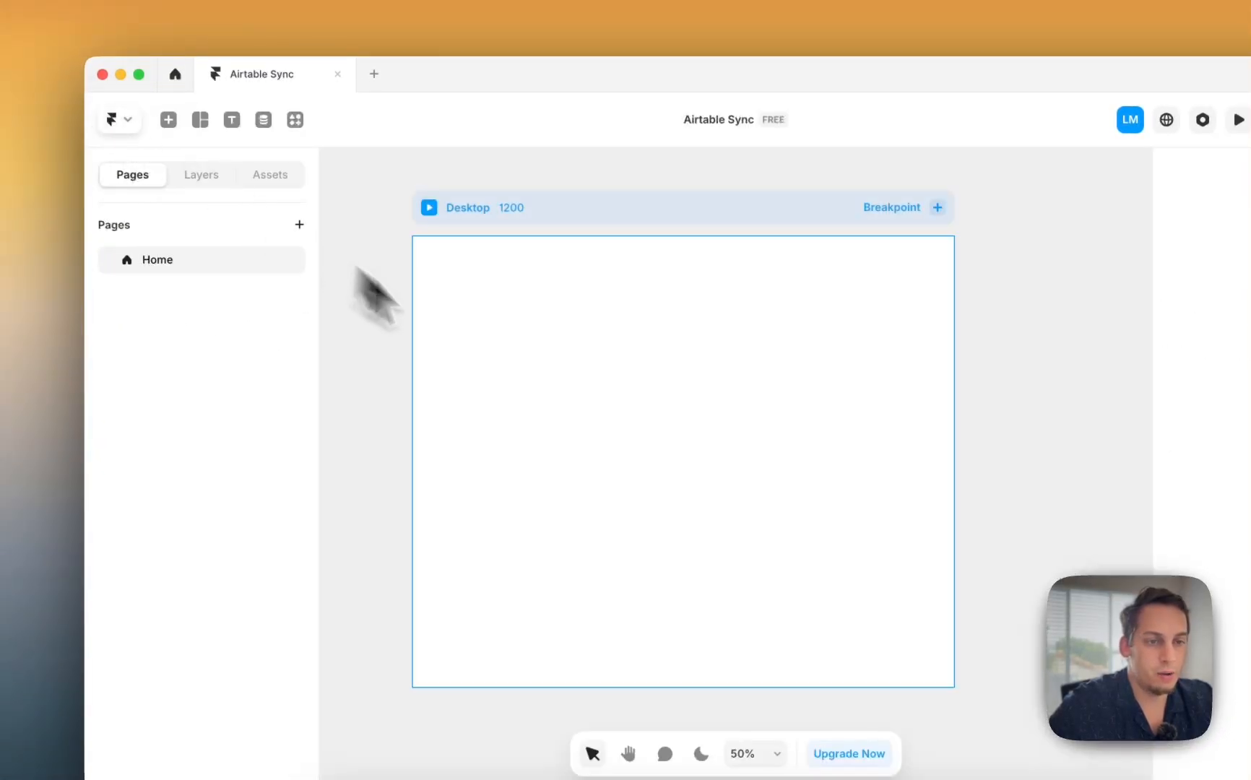
pyautogui.click(169, 119)
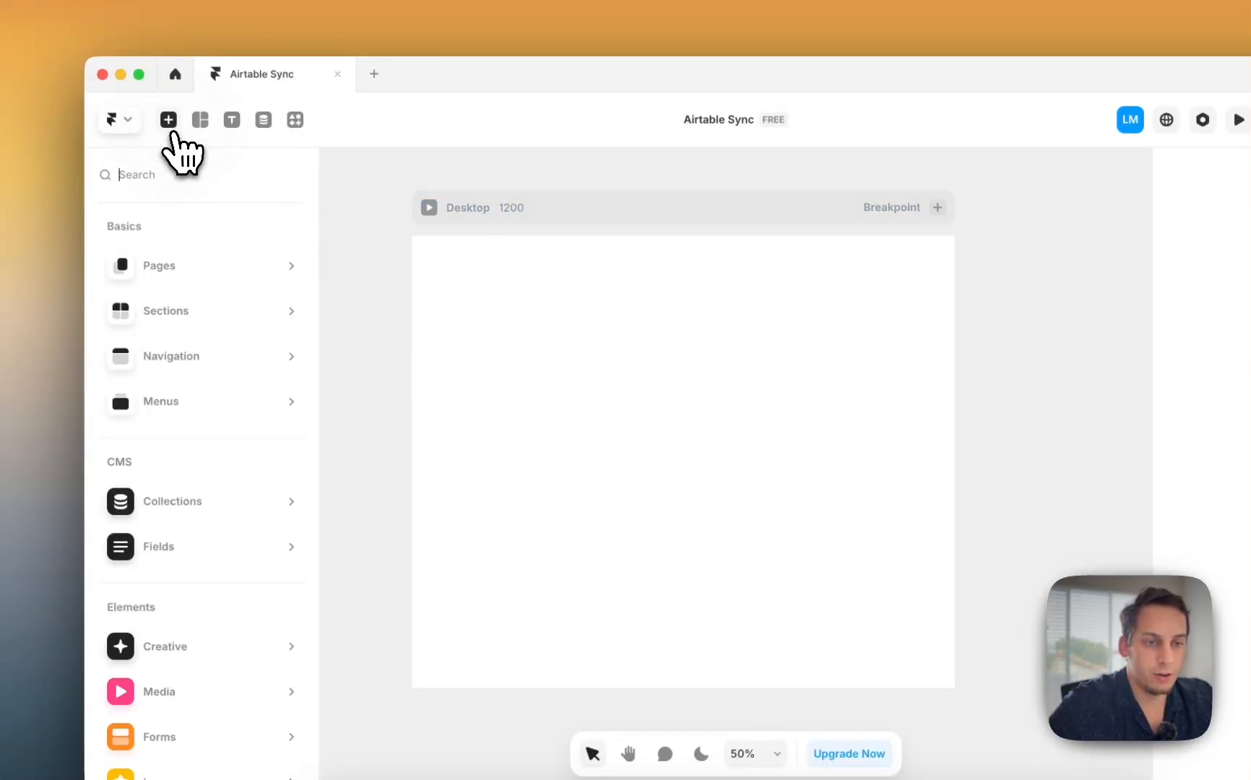
pyautogui.moveTo(179, 484)
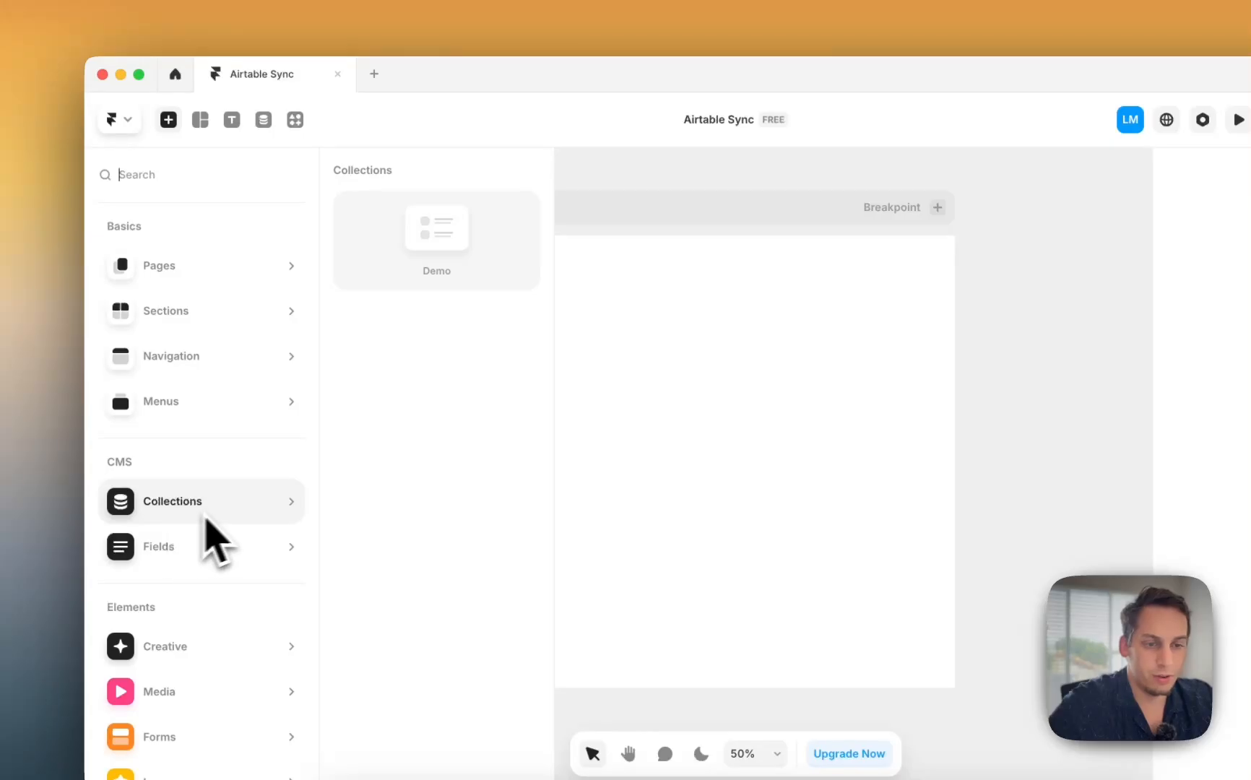
pyautogui.moveTo(410, 228); pyautogui.dragTo(498, 400)
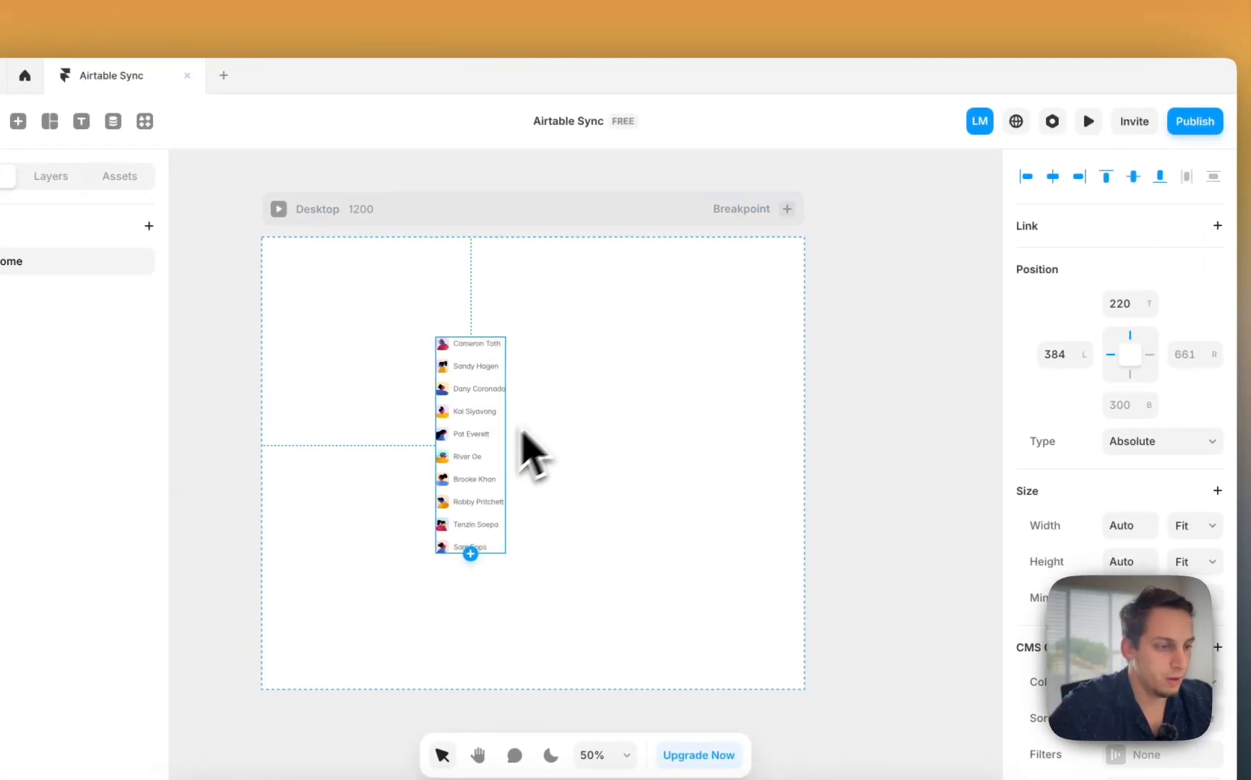
pyautogui.click(526, 408)
pyautogui.click(490, 411)
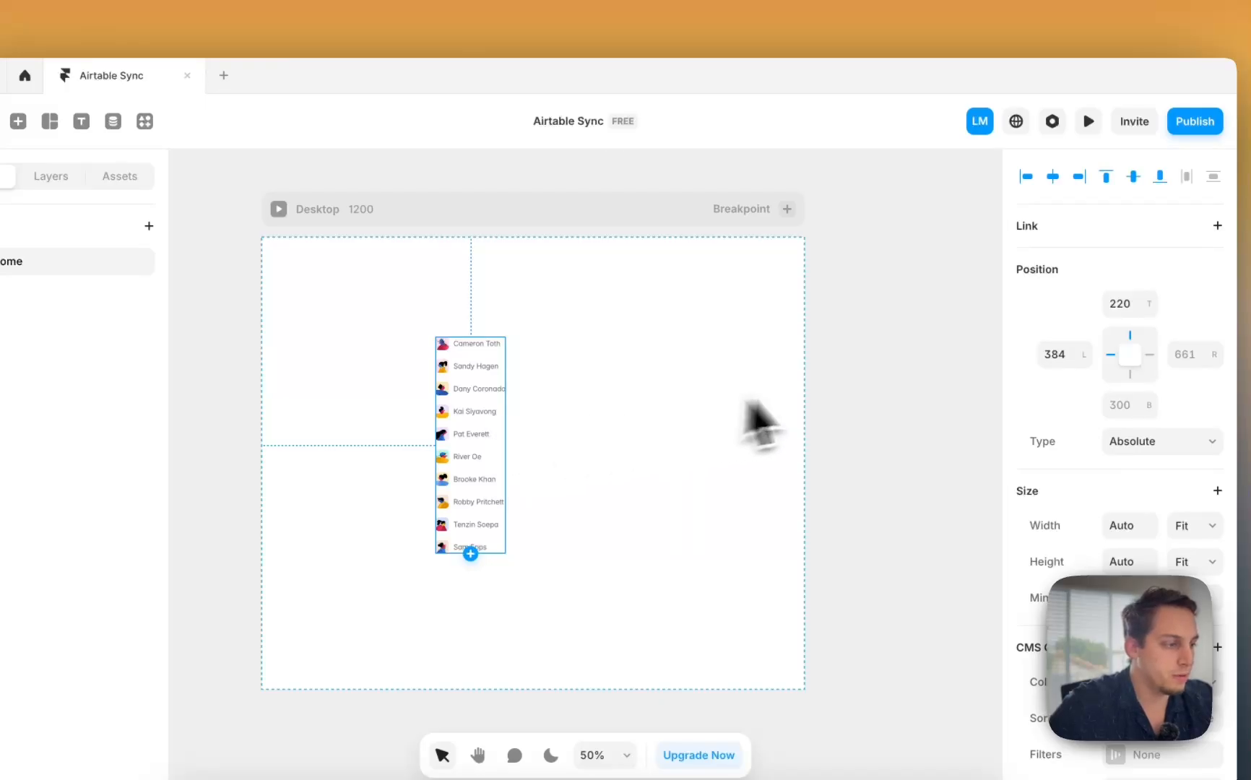
# Step: Set the Desktop breakpoint's height to Fit Content and add a Tablet breakpoint
pyautogui.click(447, 217)
pyautogui.click(1193, 333)
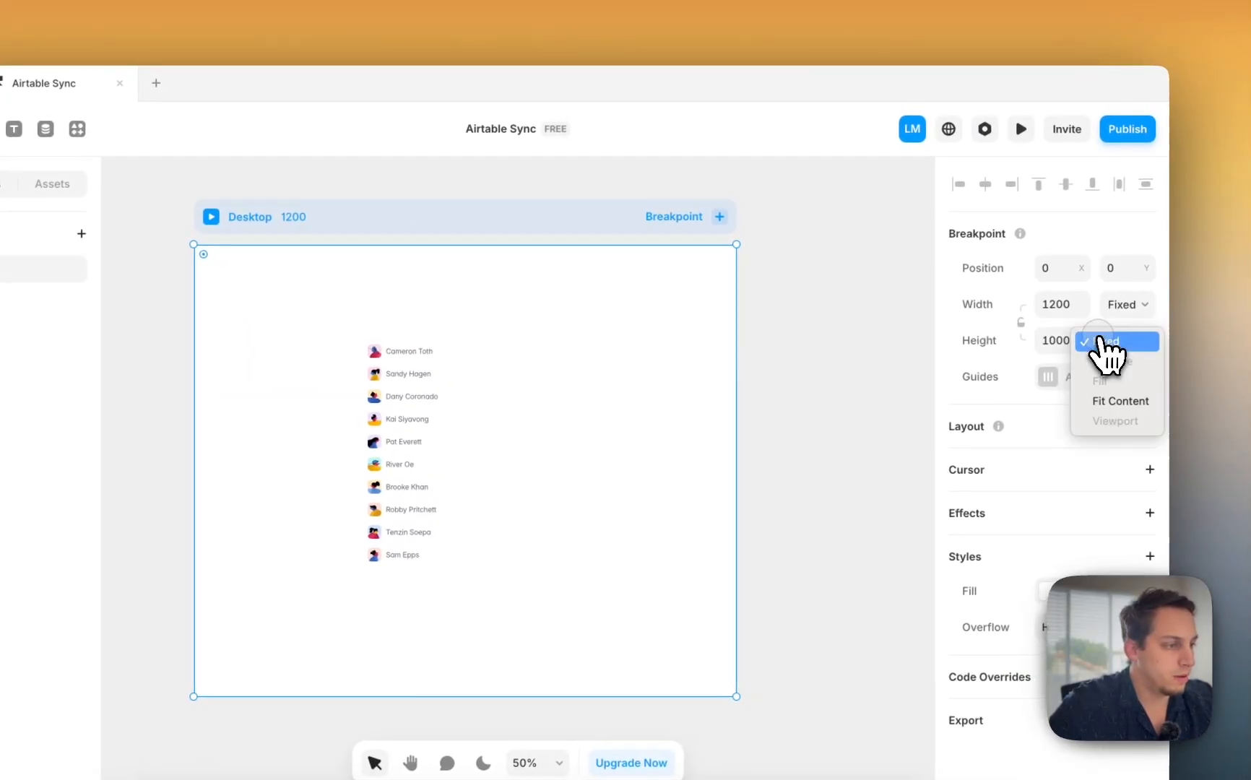
pyautogui.click(1114, 401)
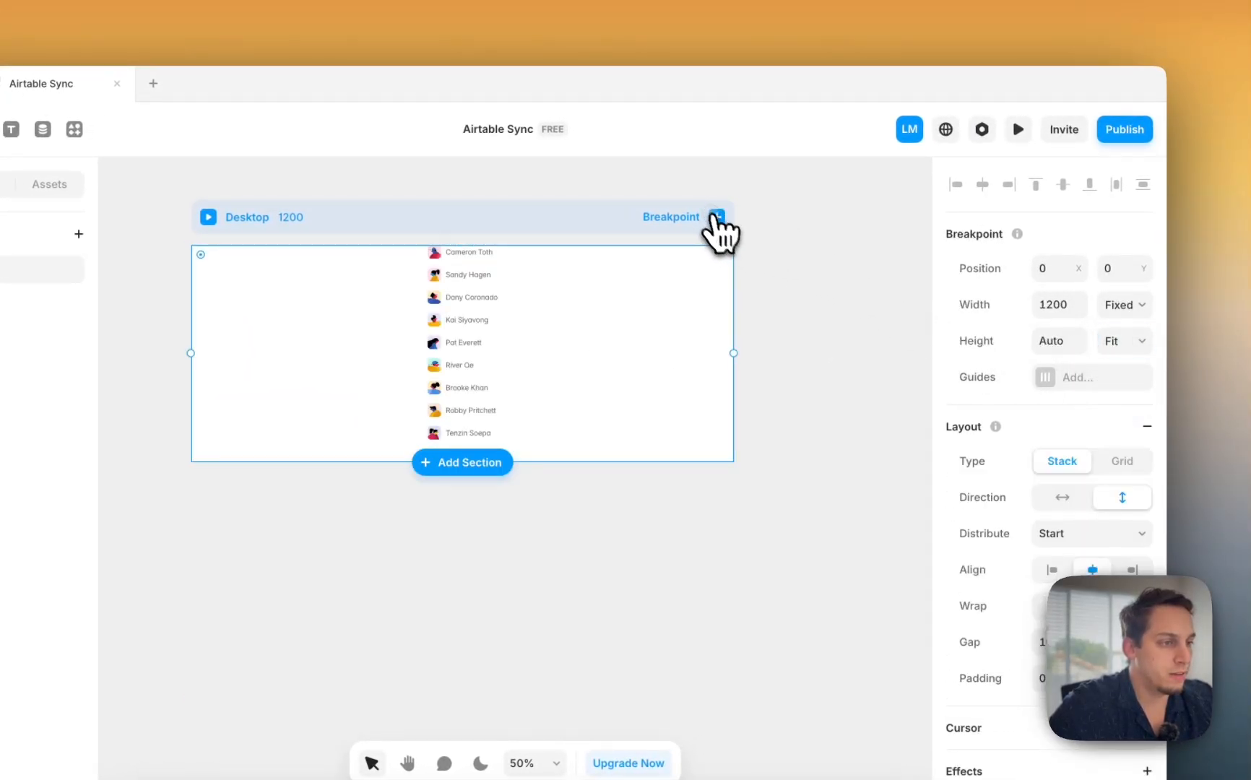
pyautogui.click(684, 256)
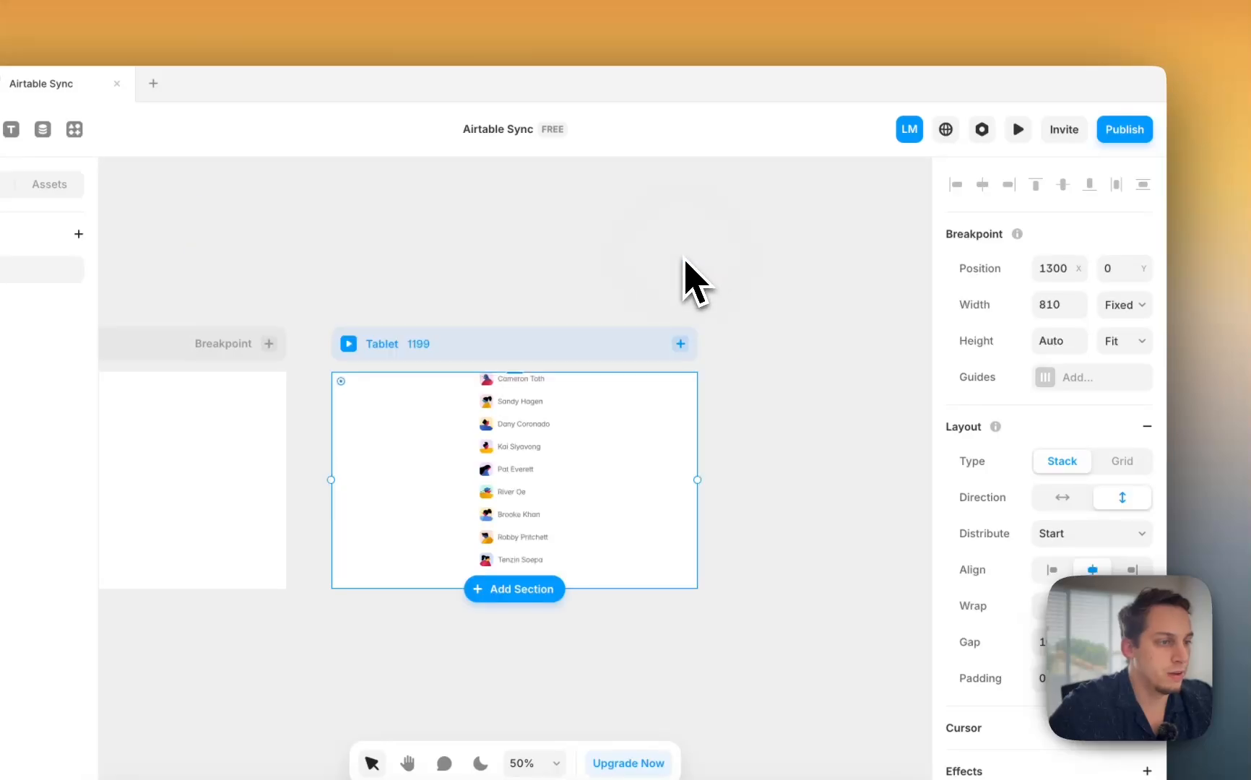
# Step: Add a 390 px Phone breakpoint and set the Desktop collection list's width to Fill
pyautogui.click(684, 385)
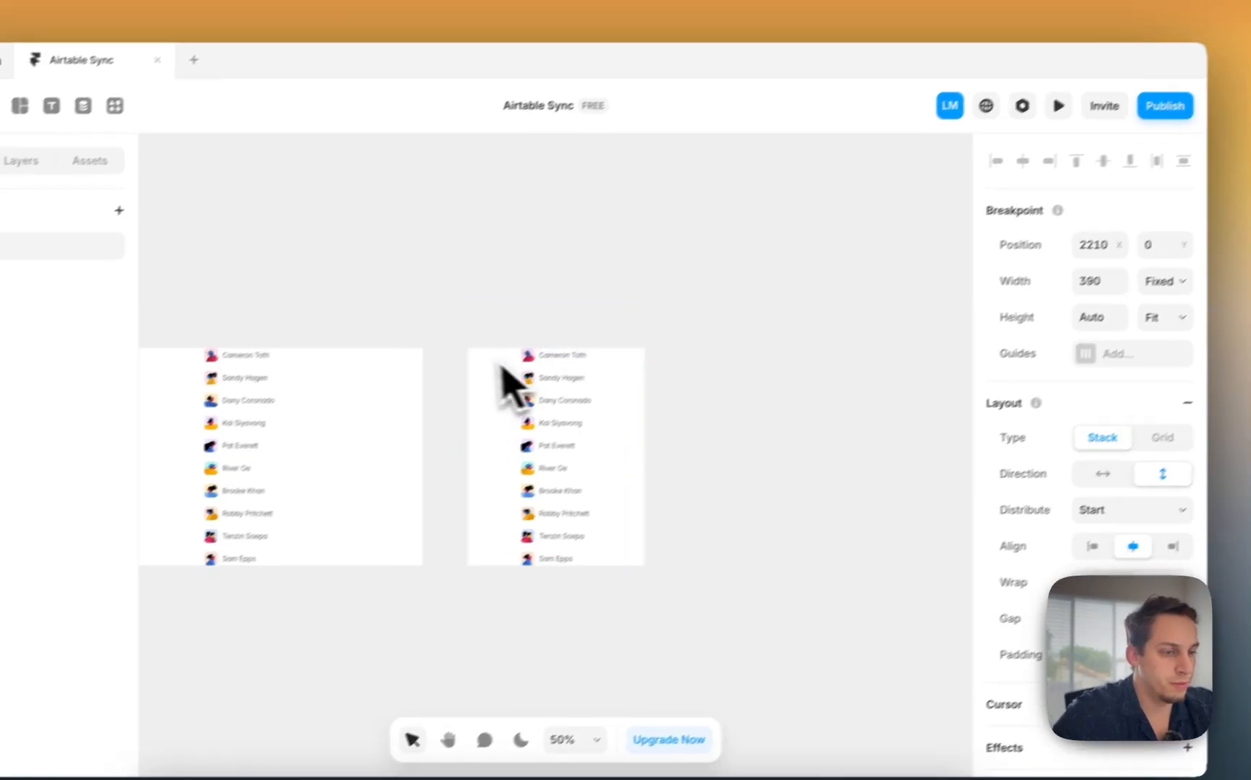
pyautogui.hscroll(-9, 500, 358)
pyautogui.click(435, 419)
pyautogui.hscroll(-2, 435, 425)
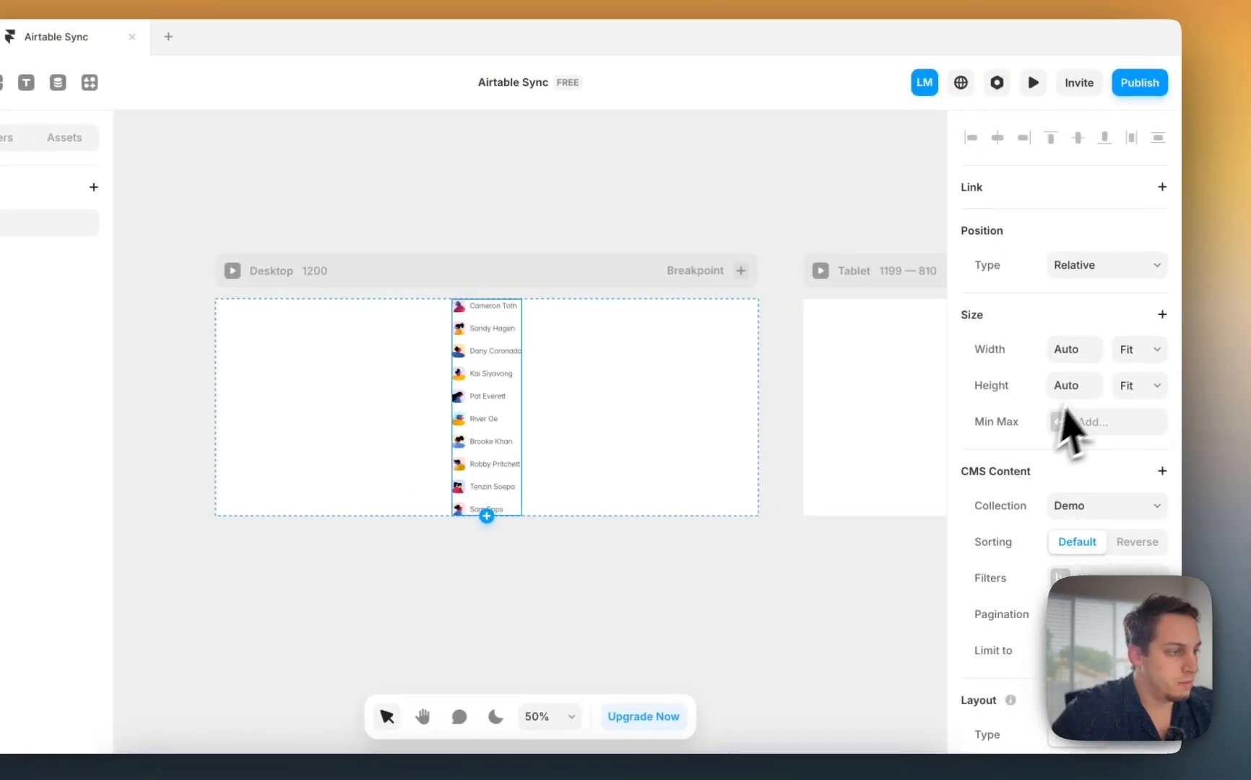
pyautogui.click(1203, 353)
pyautogui.click(1116, 331)
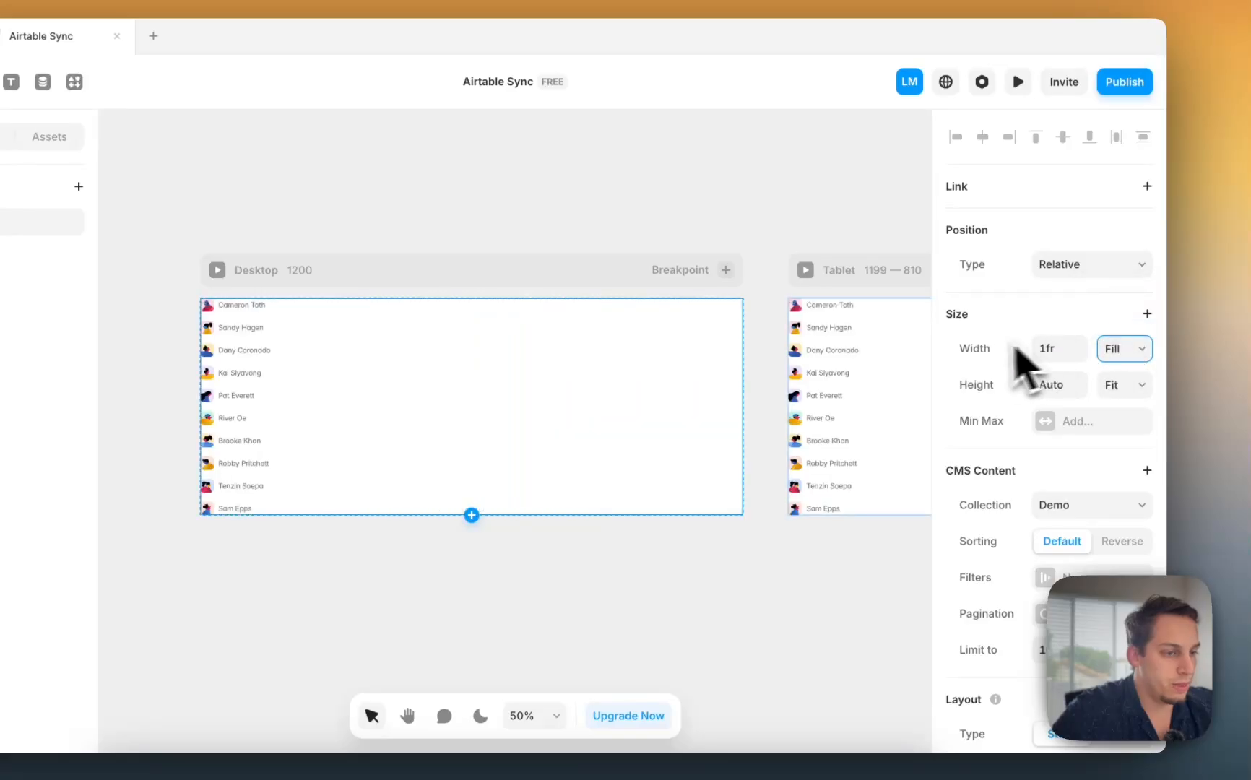
# Step: Wrap the Demos collection list on the Desktop breakpoint in a Stack
pyautogui.click(194, 163)
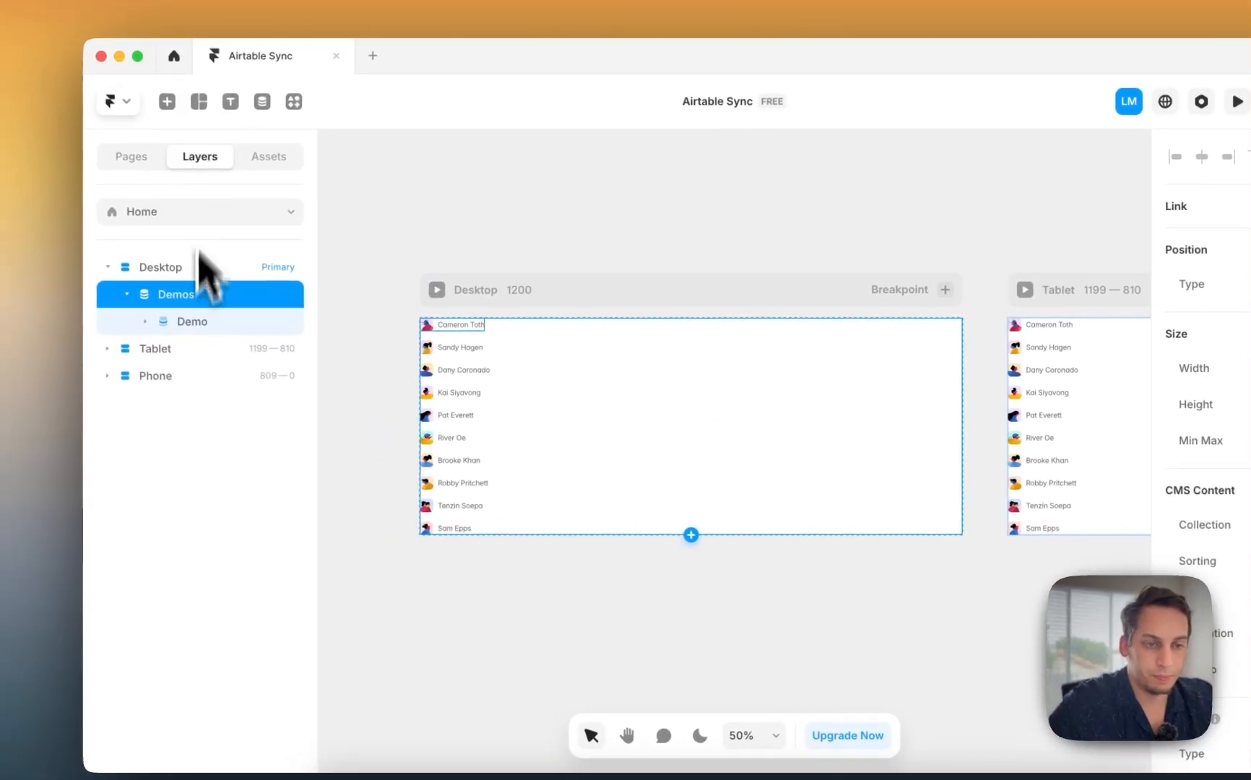
pyautogui.rightClick(148, 303)
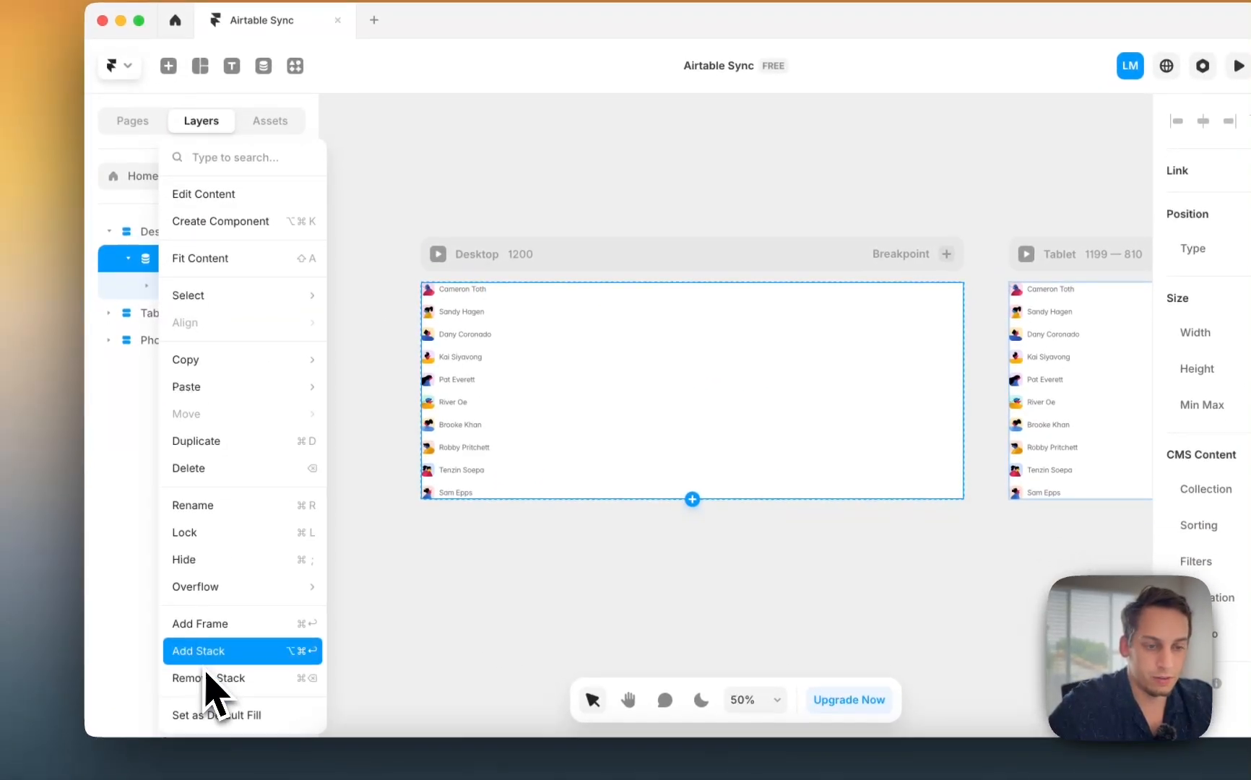
pyautogui.click(206, 652)
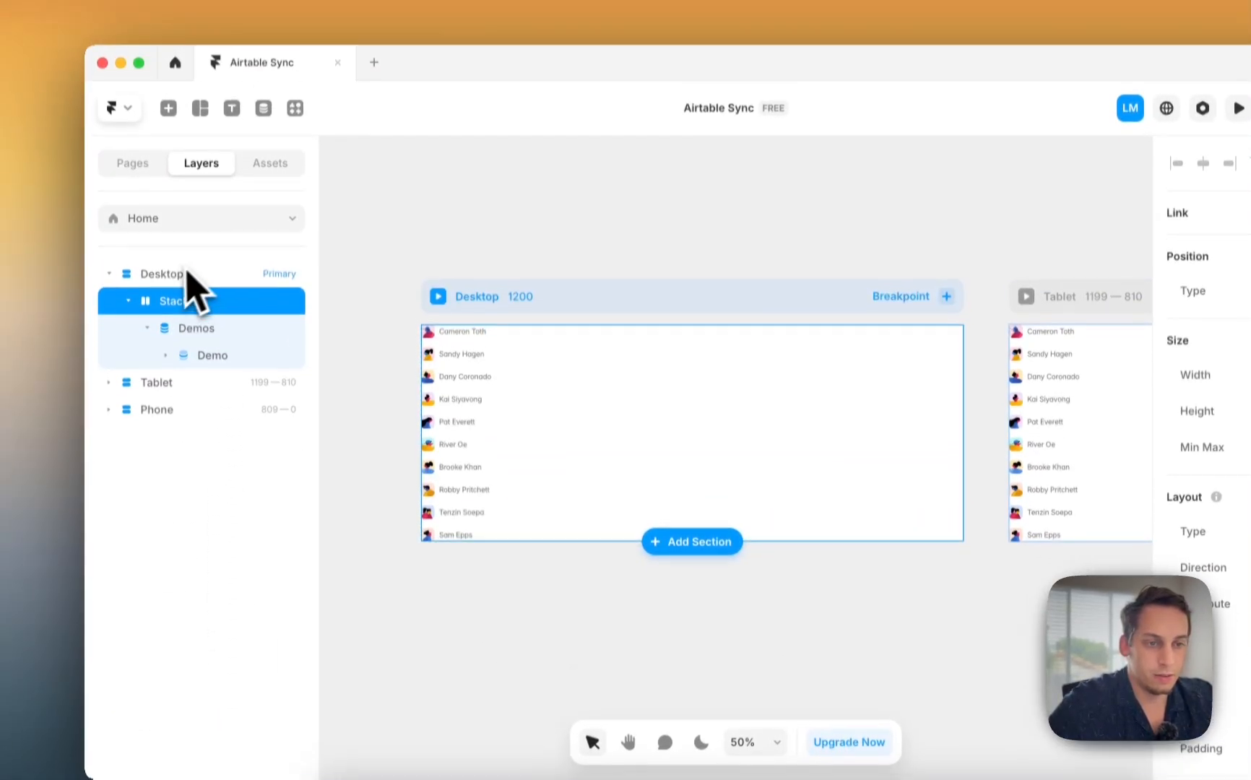
# Step: Set the Stack's padding to 40 on its left and right sides and 100 at its top and bottom
pyautogui.click(176, 231)
pyautogui.click(181, 318)
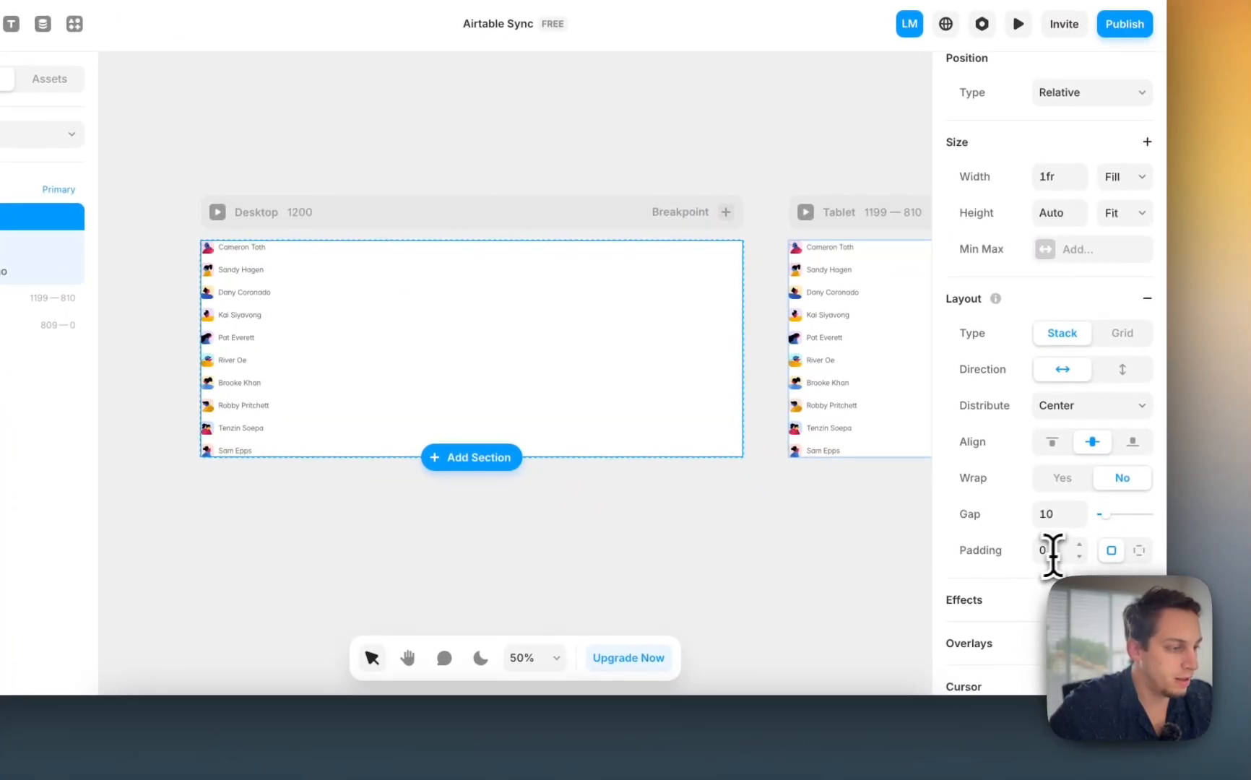
pyautogui.hotkey('shift', 'Up')
pyautogui.hotkey('shift', 'Up')
pyautogui.hotkey('shift', 'Up')
pyautogui.hotkey('shift', 'Down')
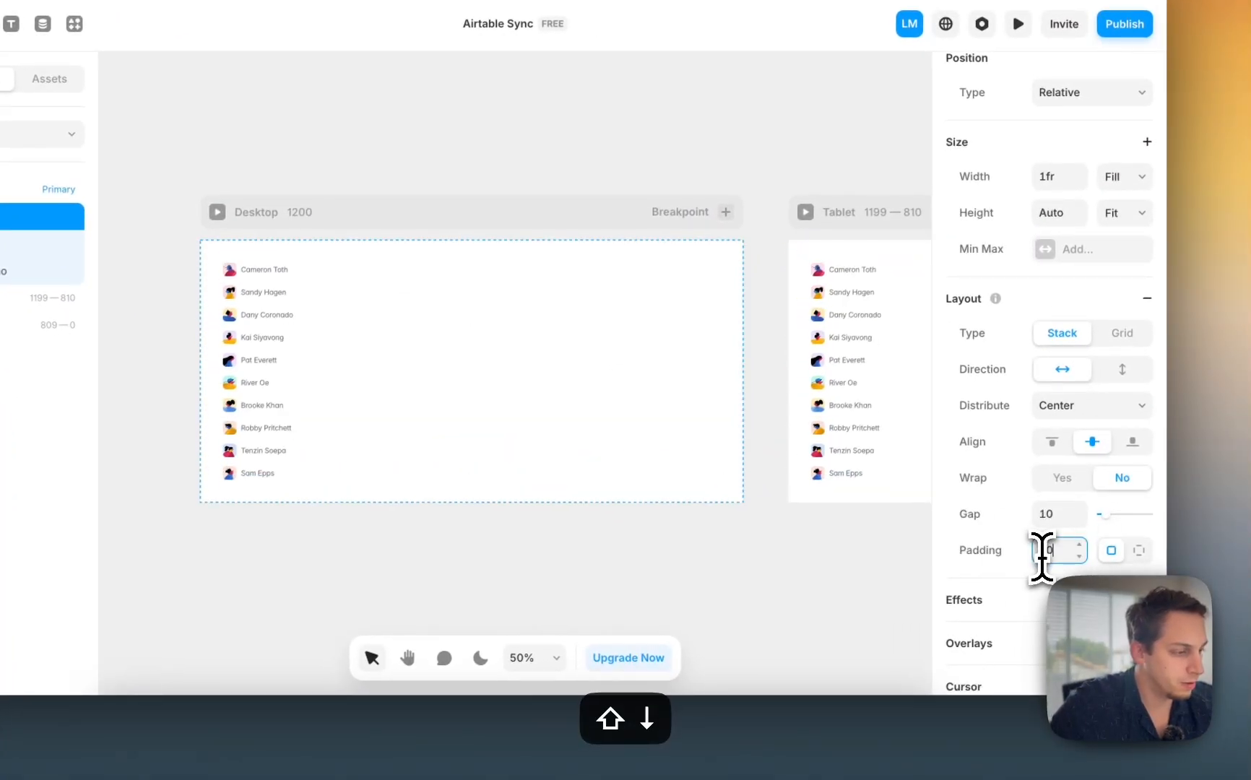
pyautogui.hotkey('shift', 'Down')
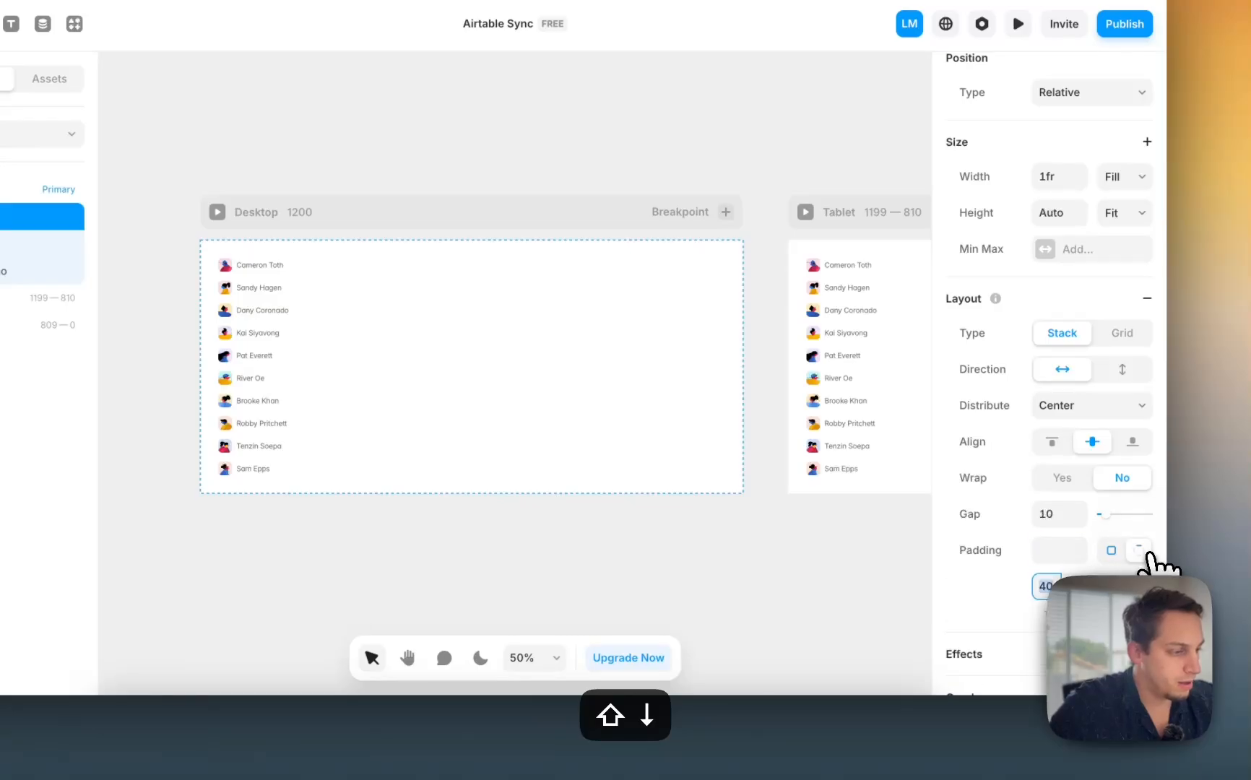
pyautogui.hotkey('shift', 'Up')
pyautogui.hotkey('shift', 'Up')
pyautogui.hotkey('shift', 'Up')
pyautogui.hotkey('shift', 'Up')
pyautogui.hotkey('shift', 'Up')
pyautogui.hotkey('shift', 'Up')
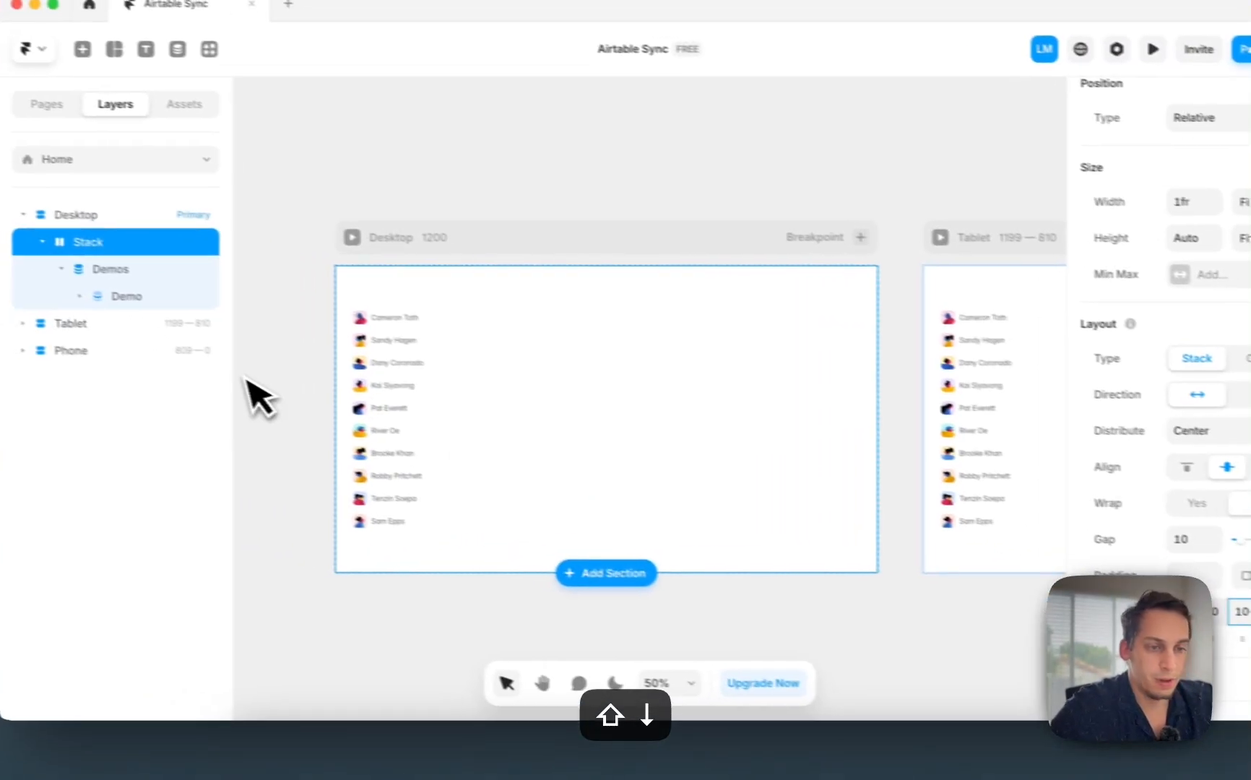
# Step: Change the Demos collection list's layout to a Grid with 4 columns
pyautogui.click(113, 357)
pyautogui.click(198, 308)
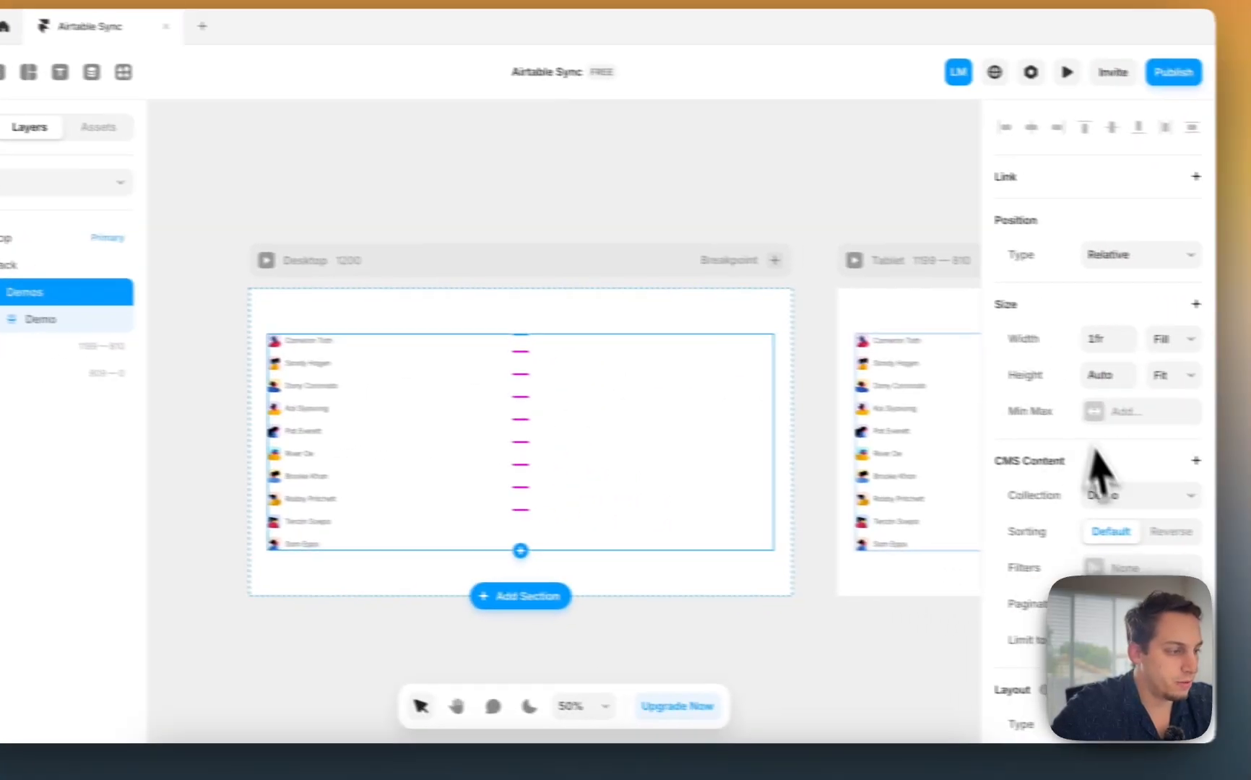
pyautogui.scroll(-3, 1006, 329)
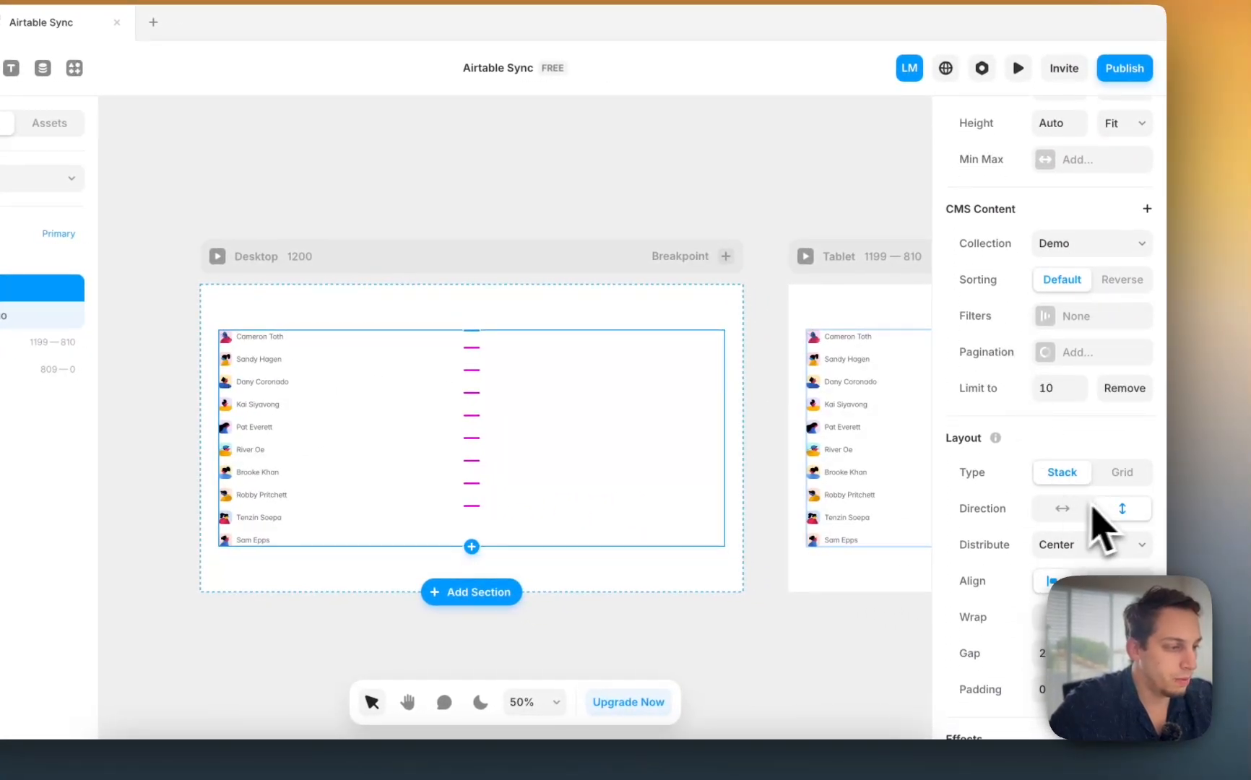
pyautogui.click(1121, 477)
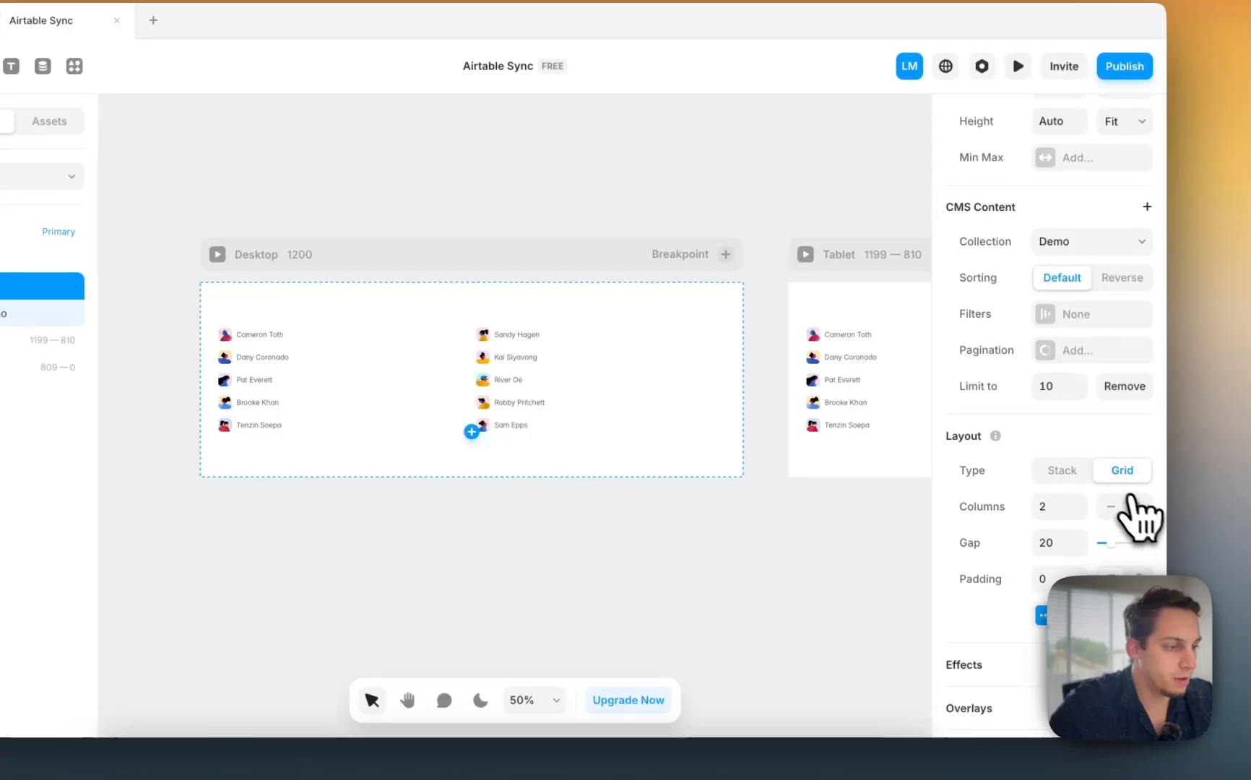
pyautogui.click(1140, 507)
pyautogui.click(1140, 508)
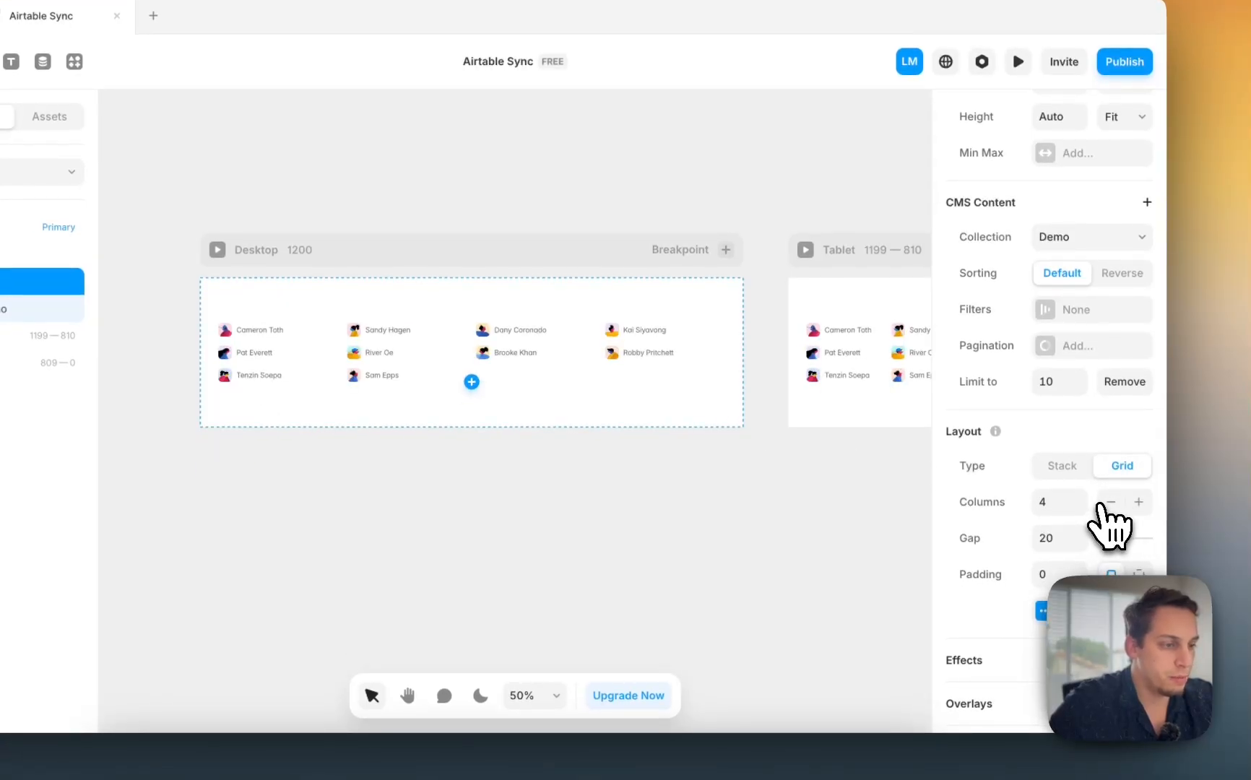
pyautogui.click(1111, 503)
pyautogui.click(1139, 501)
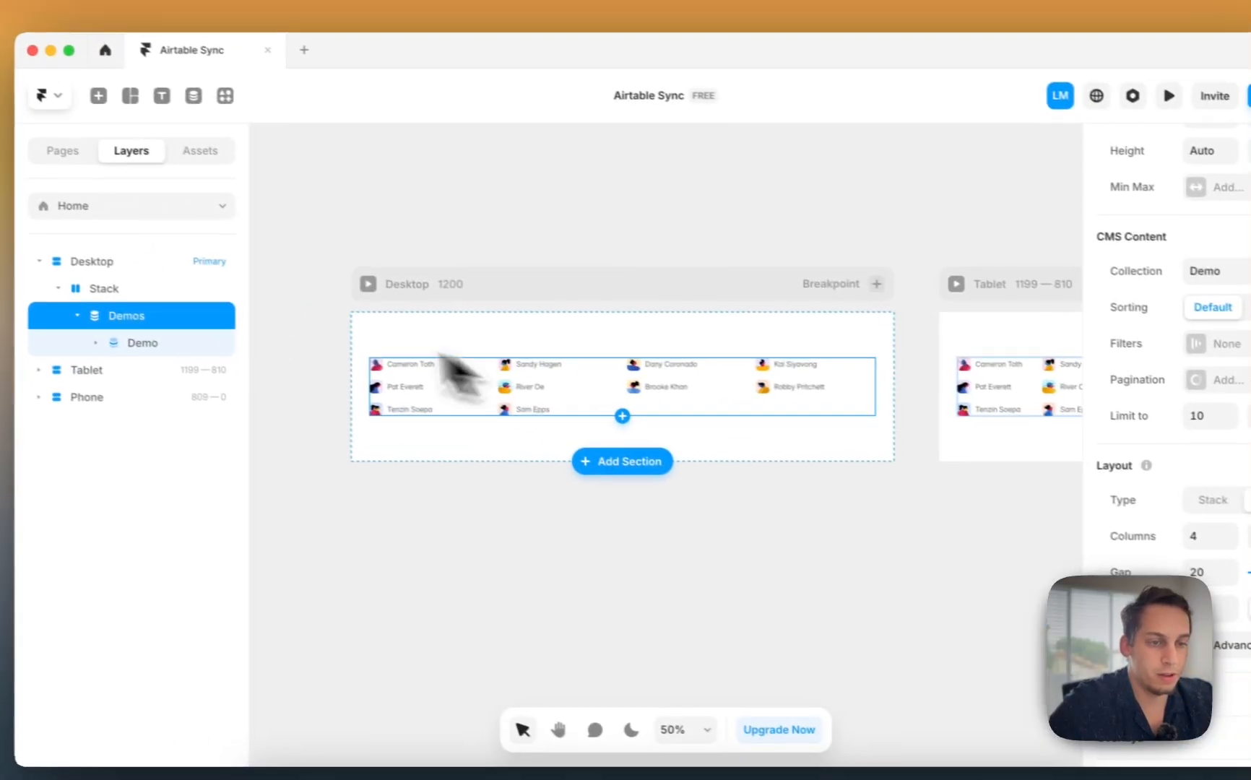
# Step: Set the Demo item's stack direction to vertical and enlarge its image to about 112 px wide
pyautogui.click(202, 351)
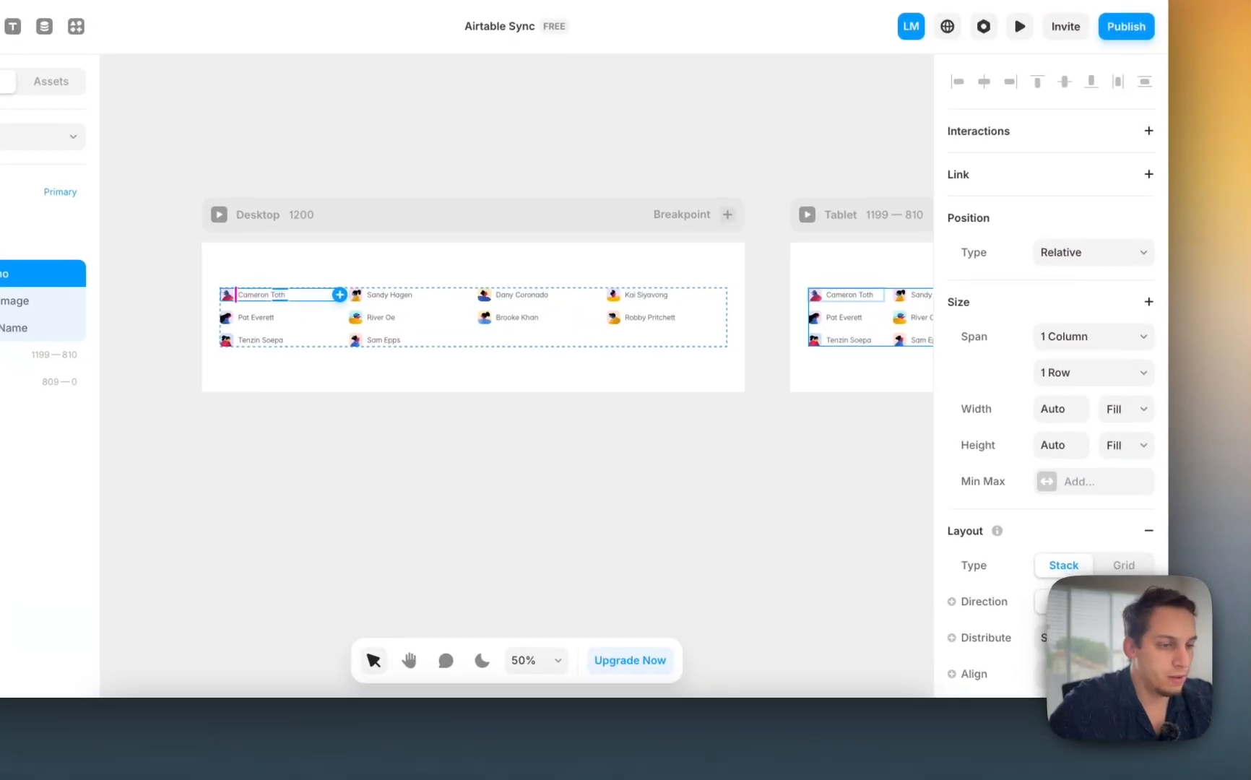
pyautogui.click(1122, 599)
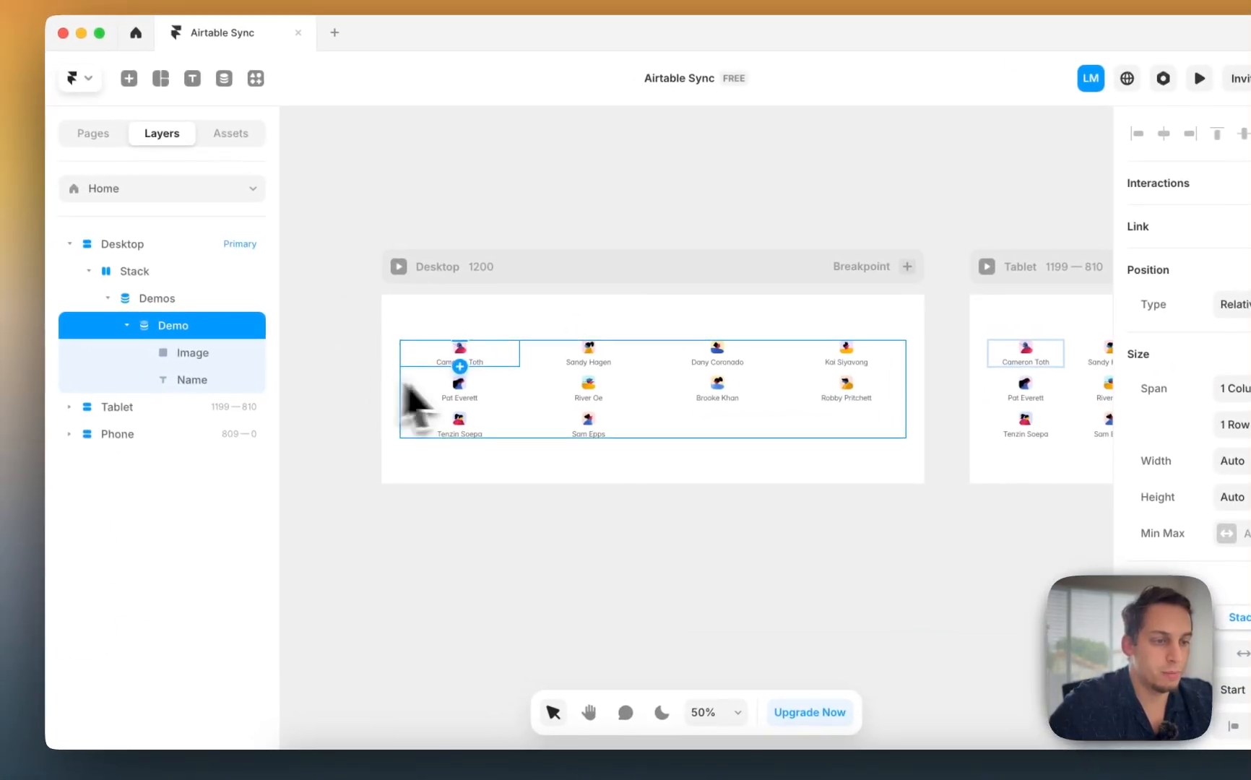
pyautogui.scroll(5, 223, 307)
pyautogui.click(195, 353)
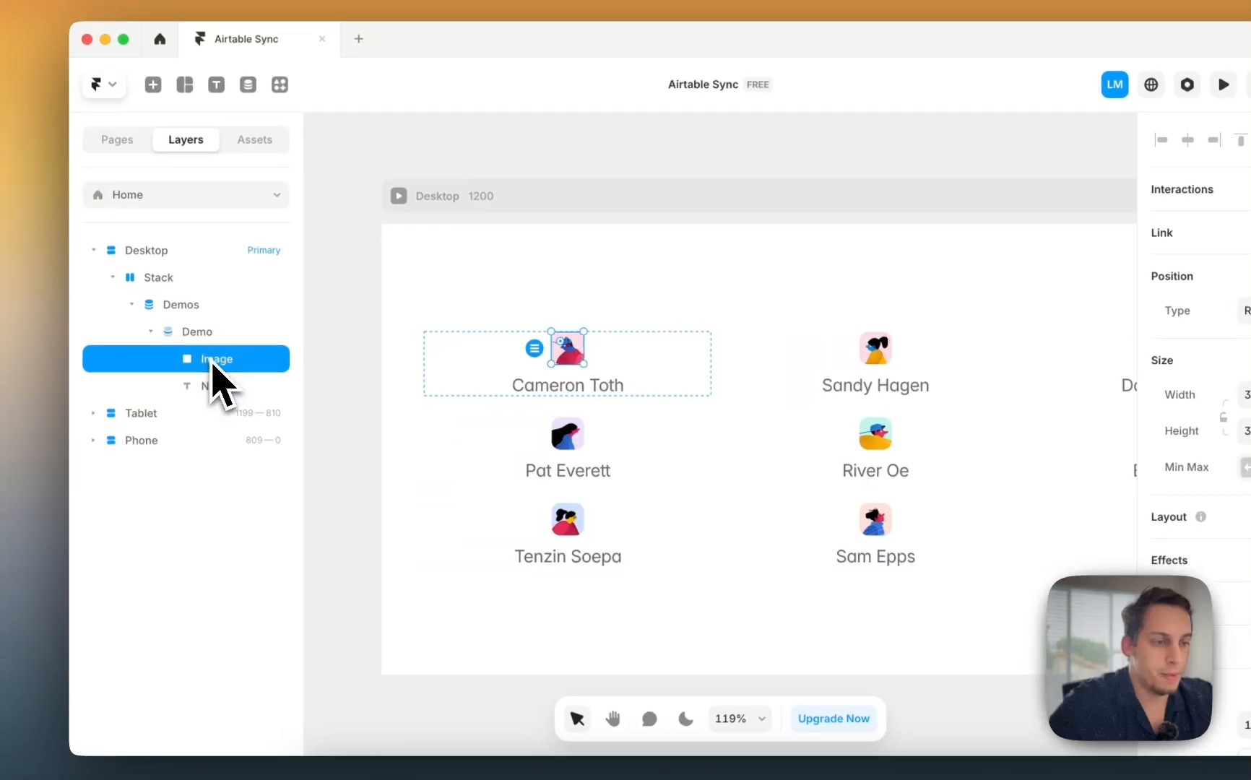
pyautogui.moveTo(554, 364); pyautogui.dragTo(466, 480)
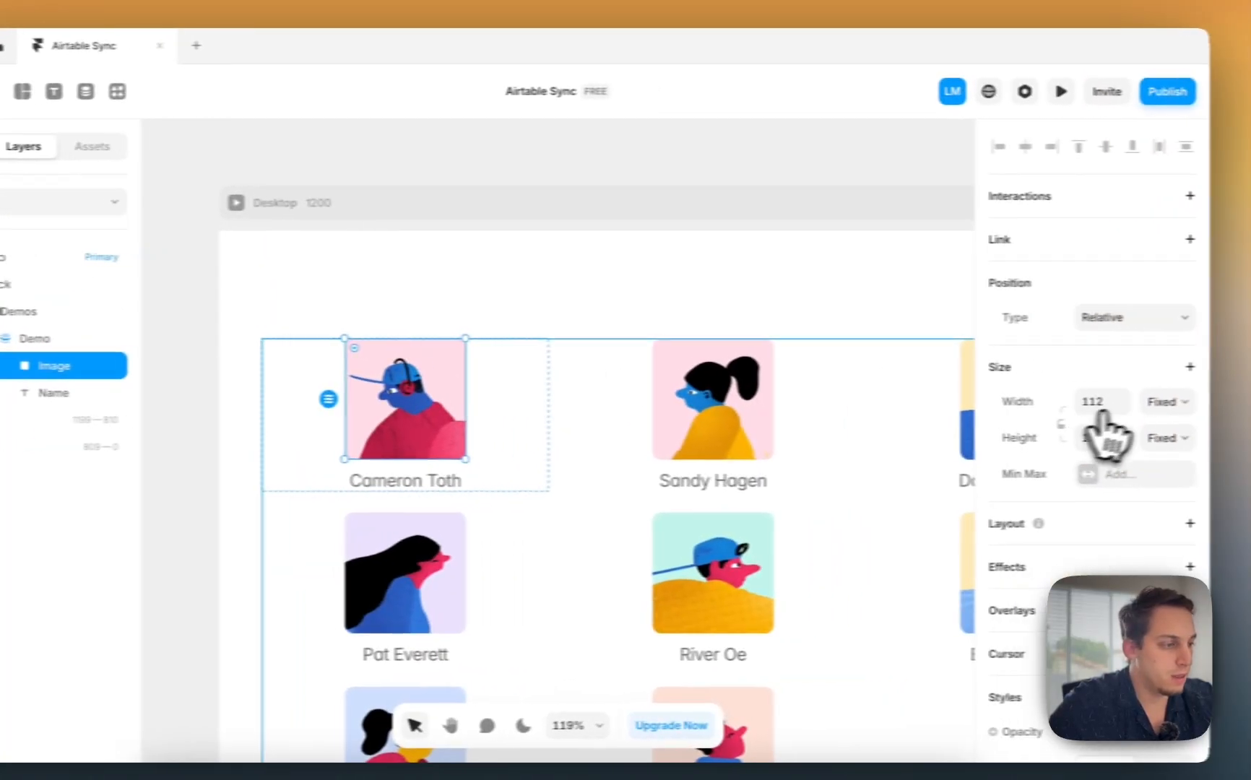
# Step: Set the Demo item's image width to Fill and stretch its height to roughly three quarters of its width
pyautogui.click(1116, 403)
pyautogui.click(1105, 444)
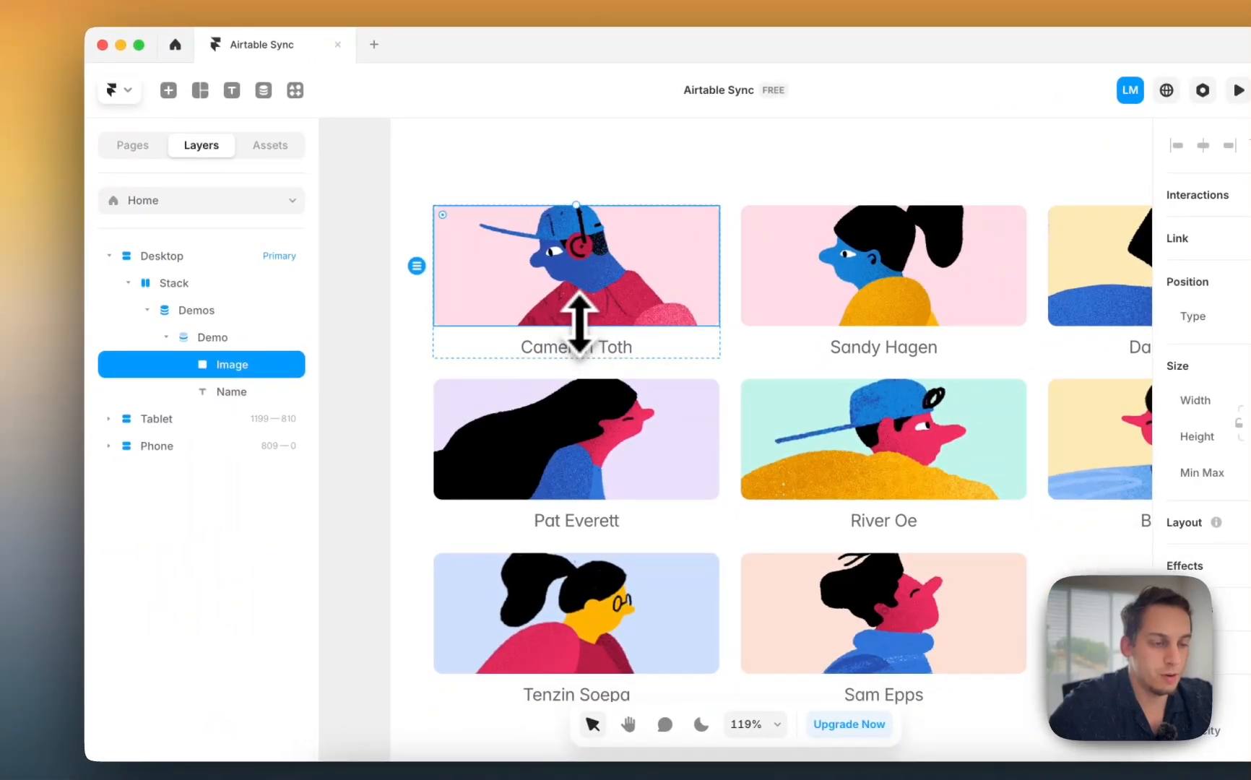
pyautogui.moveTo(580, 325); pyautogui.dragTo(592, 427)
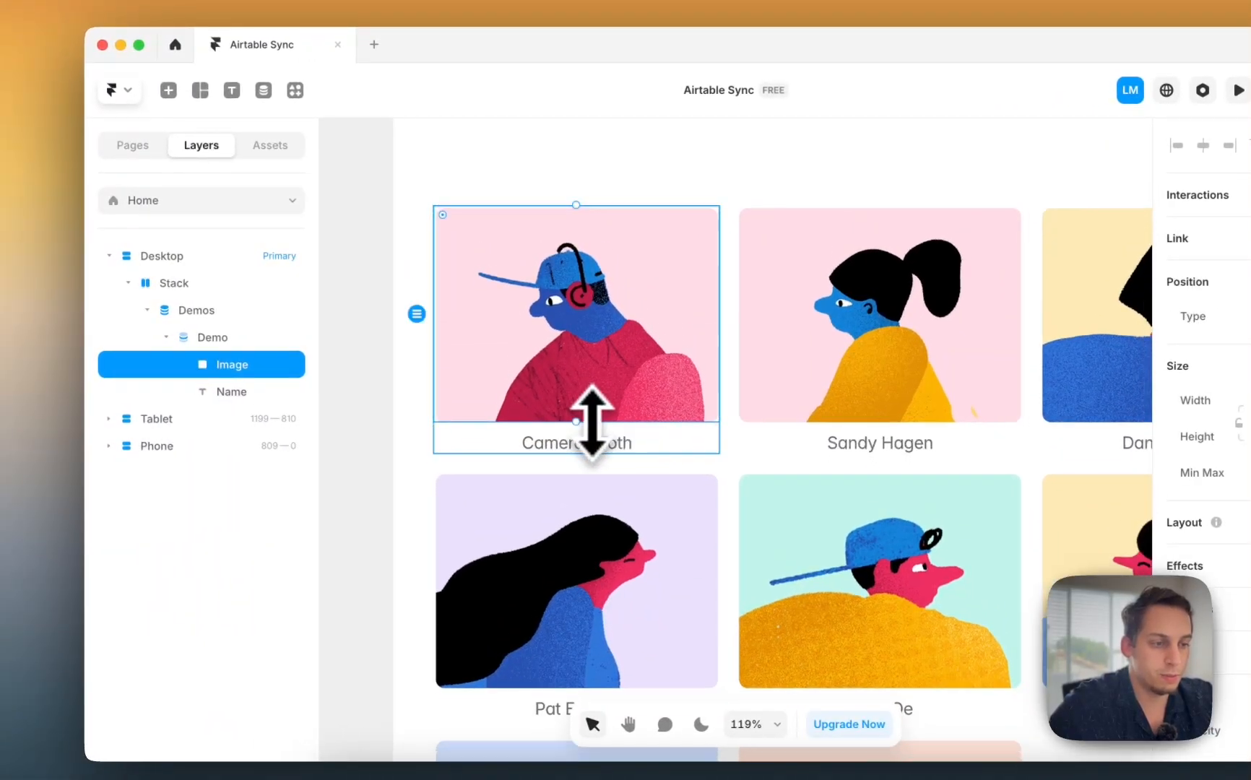
# Step: Set the color of the Demo item's Name text to black, #000000
pyautogui.scroll(-3, 593, 425)
pyautogui.click(392, 408)
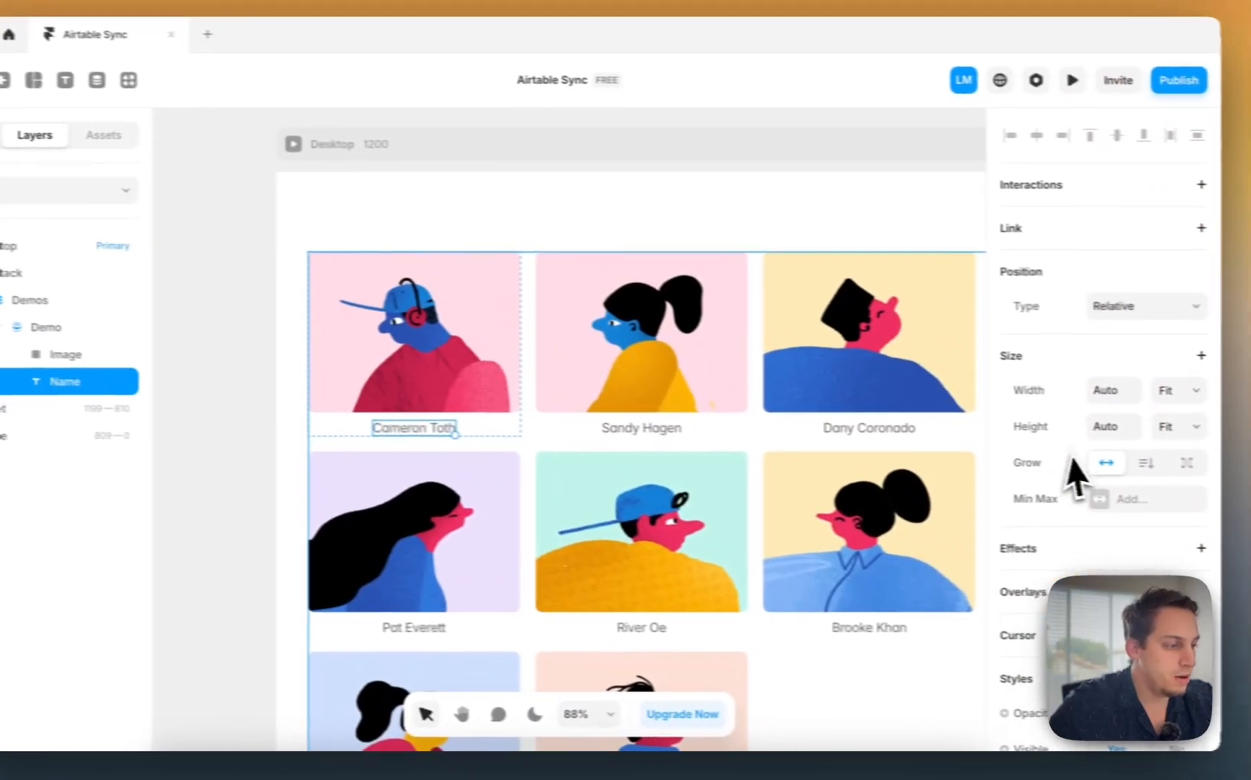
pyautogui.scroll(-5, 1040, 365)
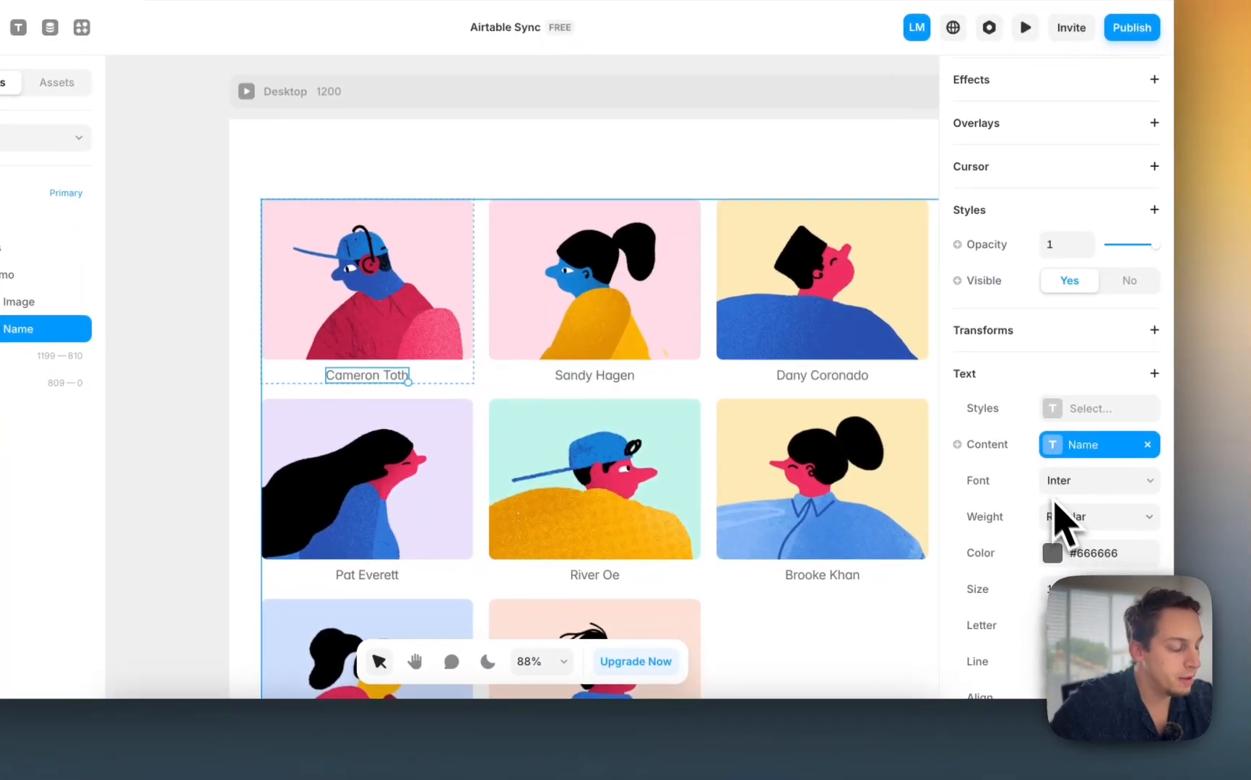
pyautogui.click(1055, 554)
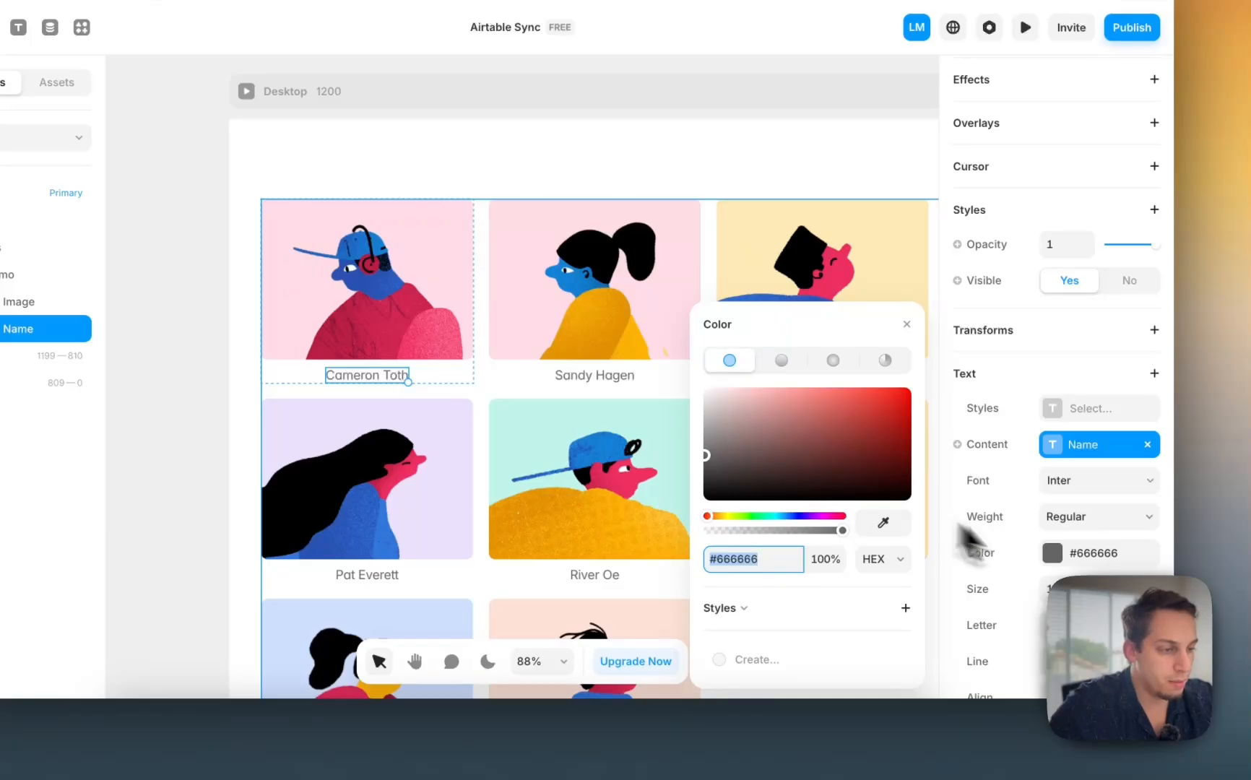
pyautogui.click(706, 495)
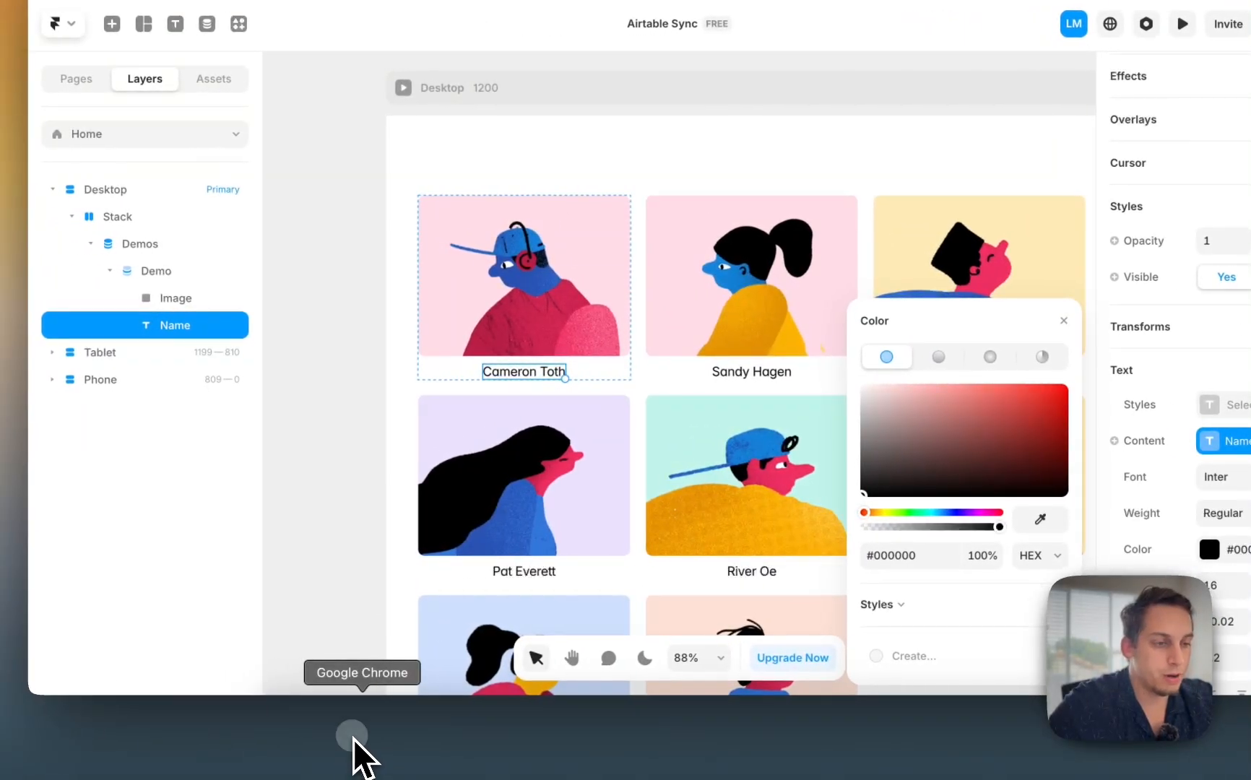
# Step: Switch to the Employee directory base in Chrome and review its columns from Location to Home address
pyautogui.click(353, 738)
pyautogui.scroll(1, 504, 361)
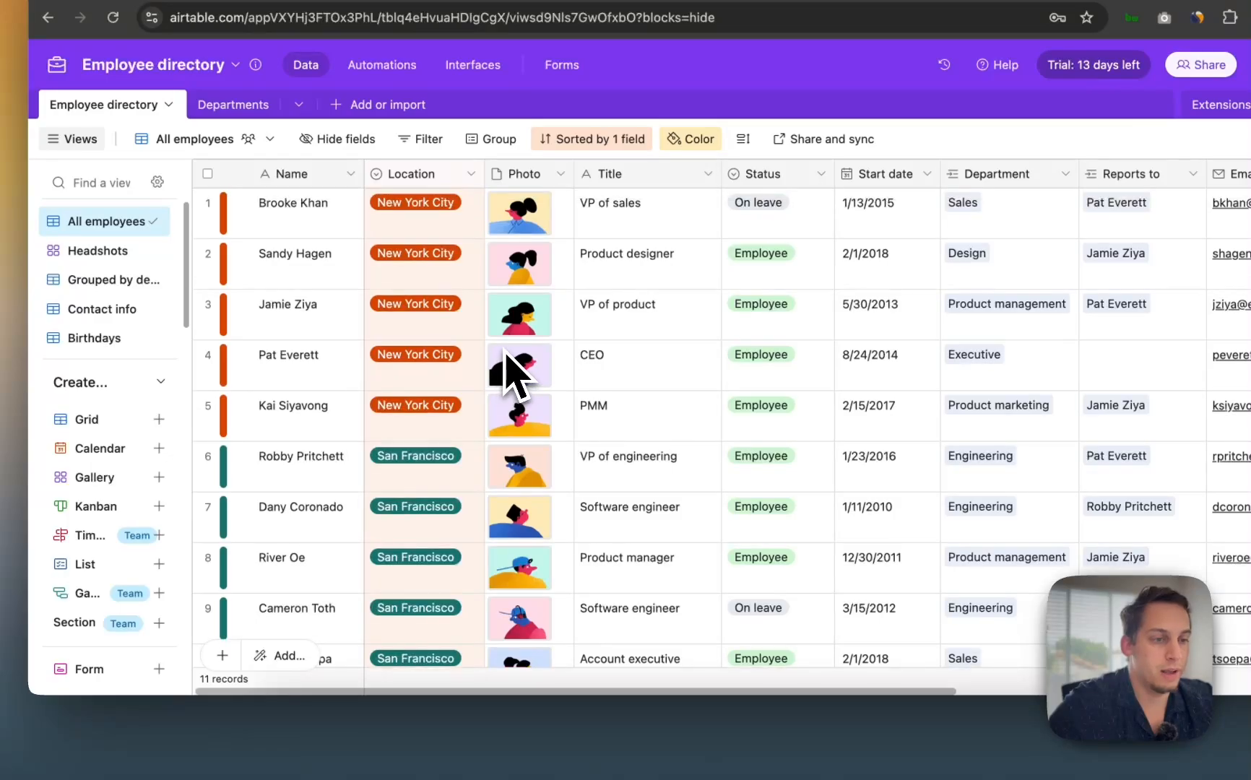
pyautogui.scroll(-3, 407, 355)
pyautogui.scroll(3, 407, 338)
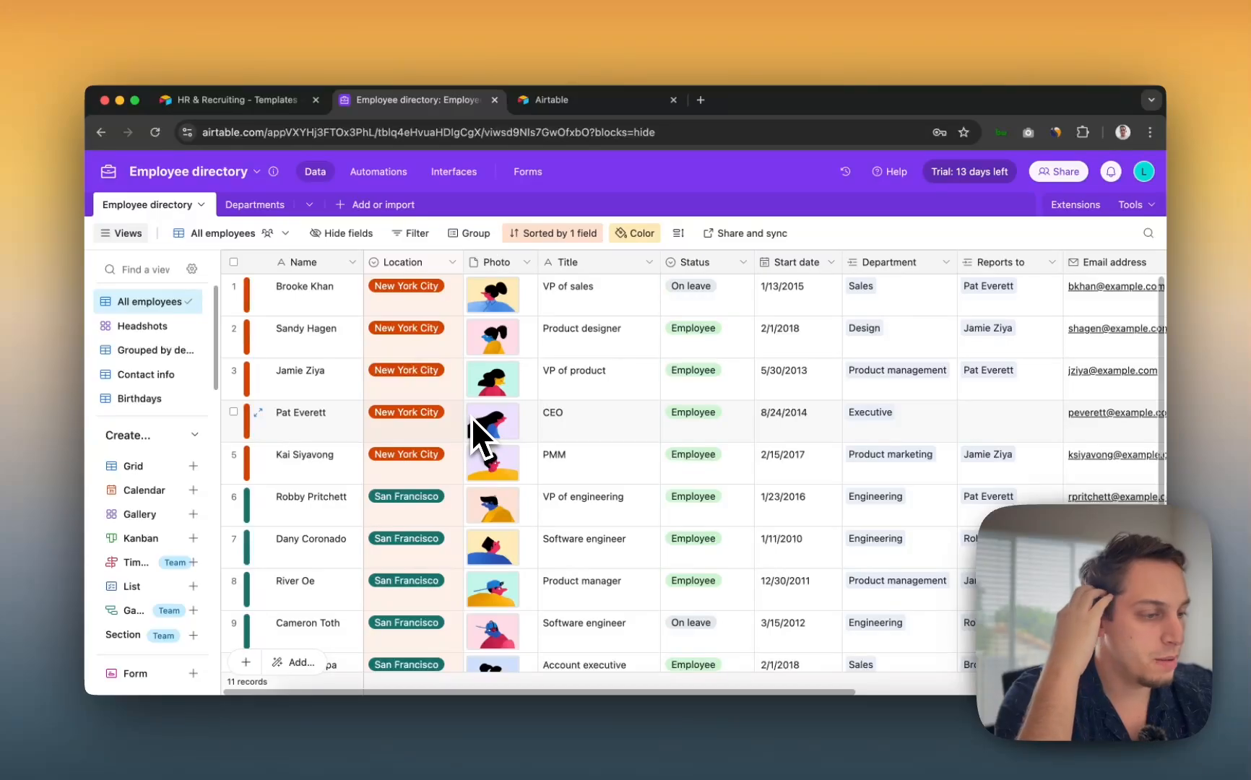
pyautogui.hscroll(5, 595, 436)
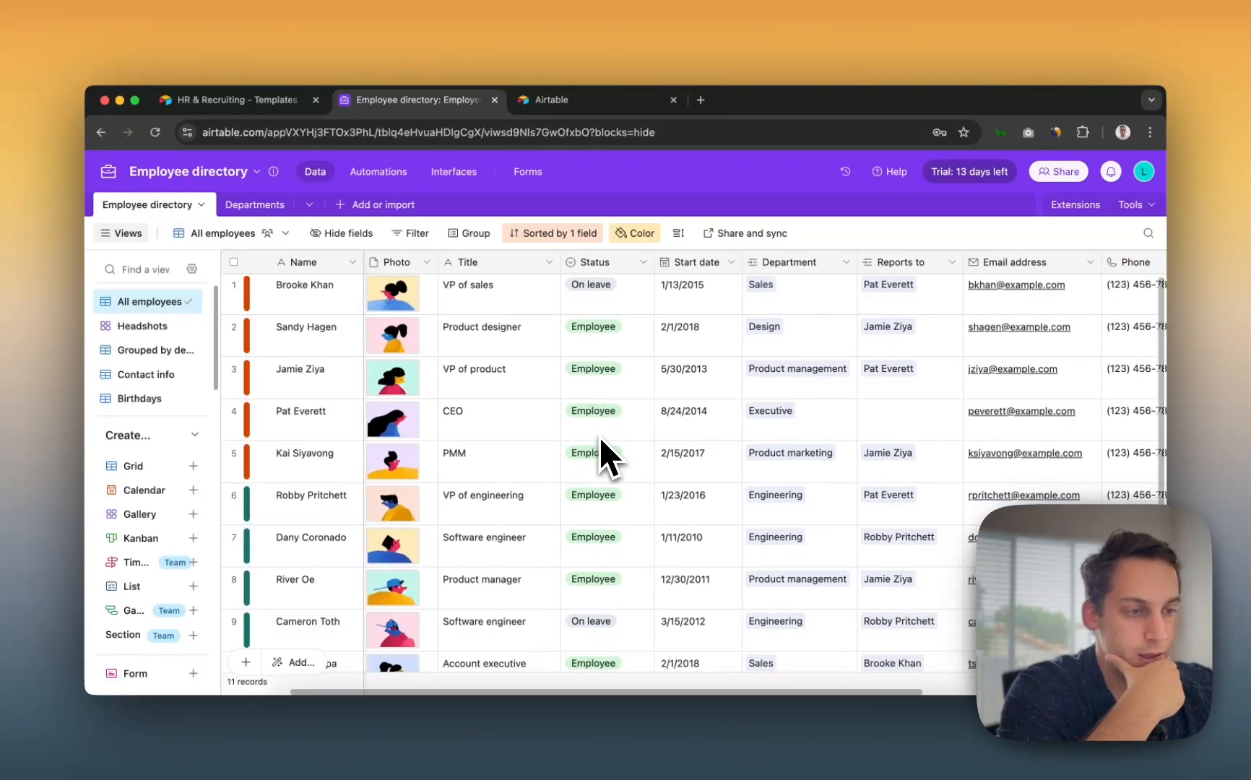
pyautogui.hscroll(2, 599, 436)
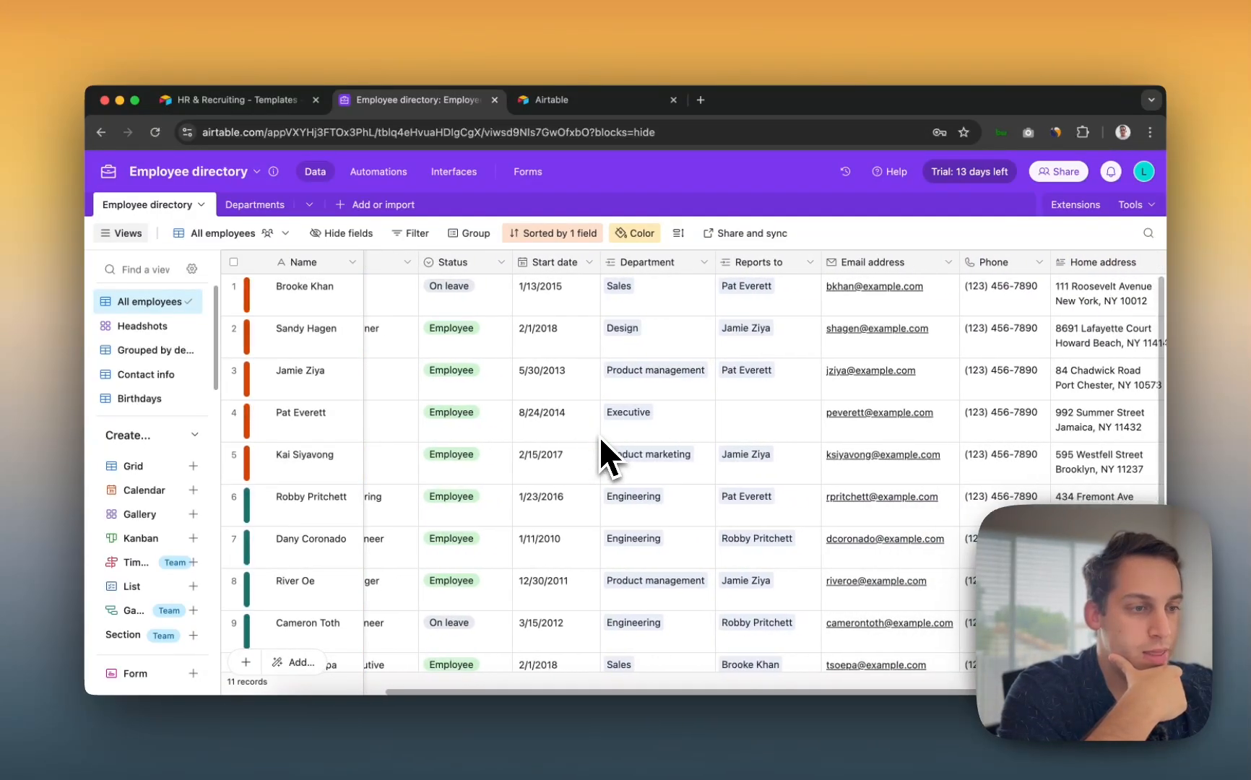
pyautogui.hscroll(-8, 599, 436)
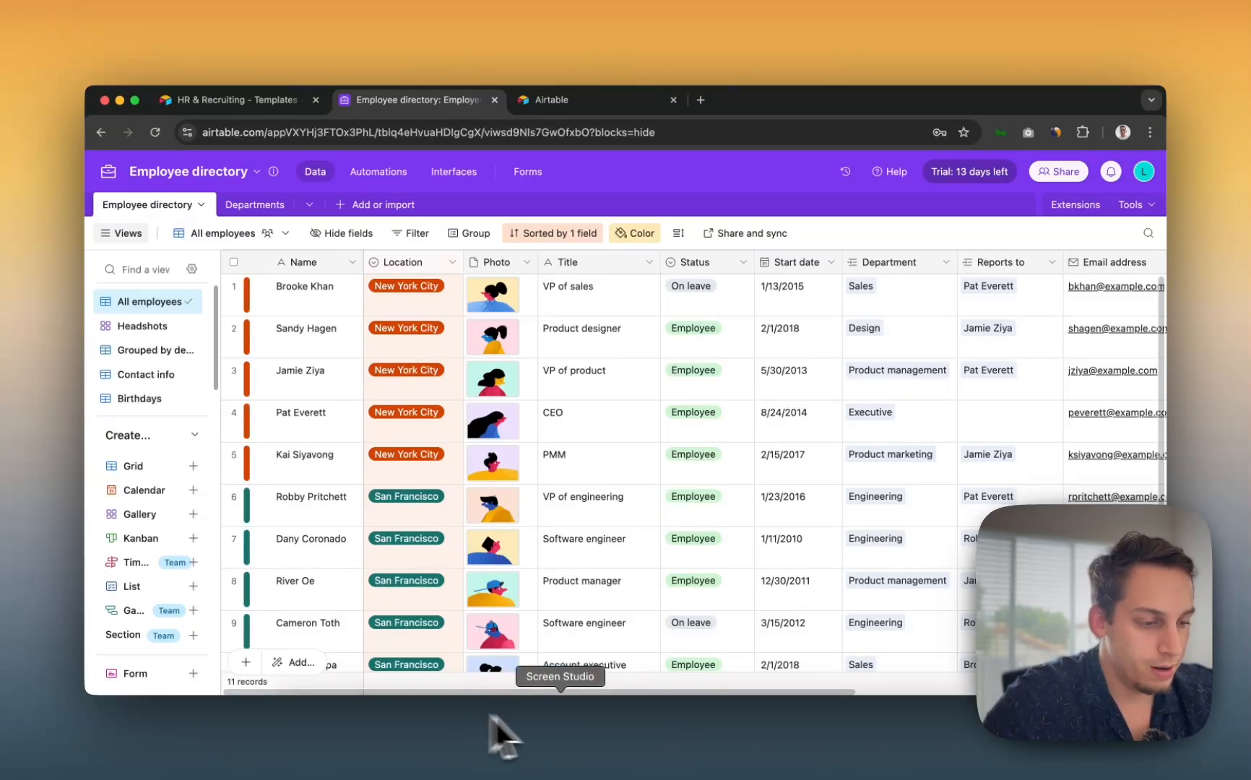
# Step: Return to Framer and duplicate the Demo item's Name text twice
pyautogui.click(664, 725)
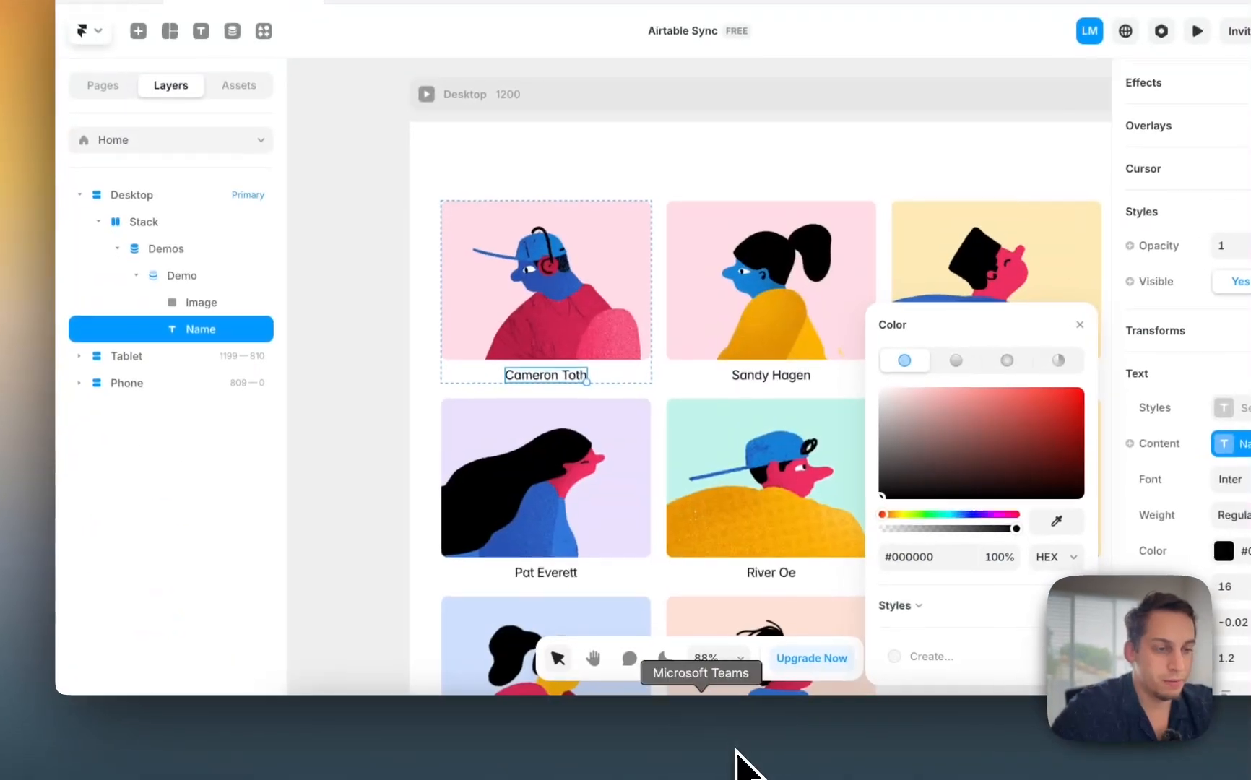
pyautogui.press('super+d')
pyautogui.press('super+d')
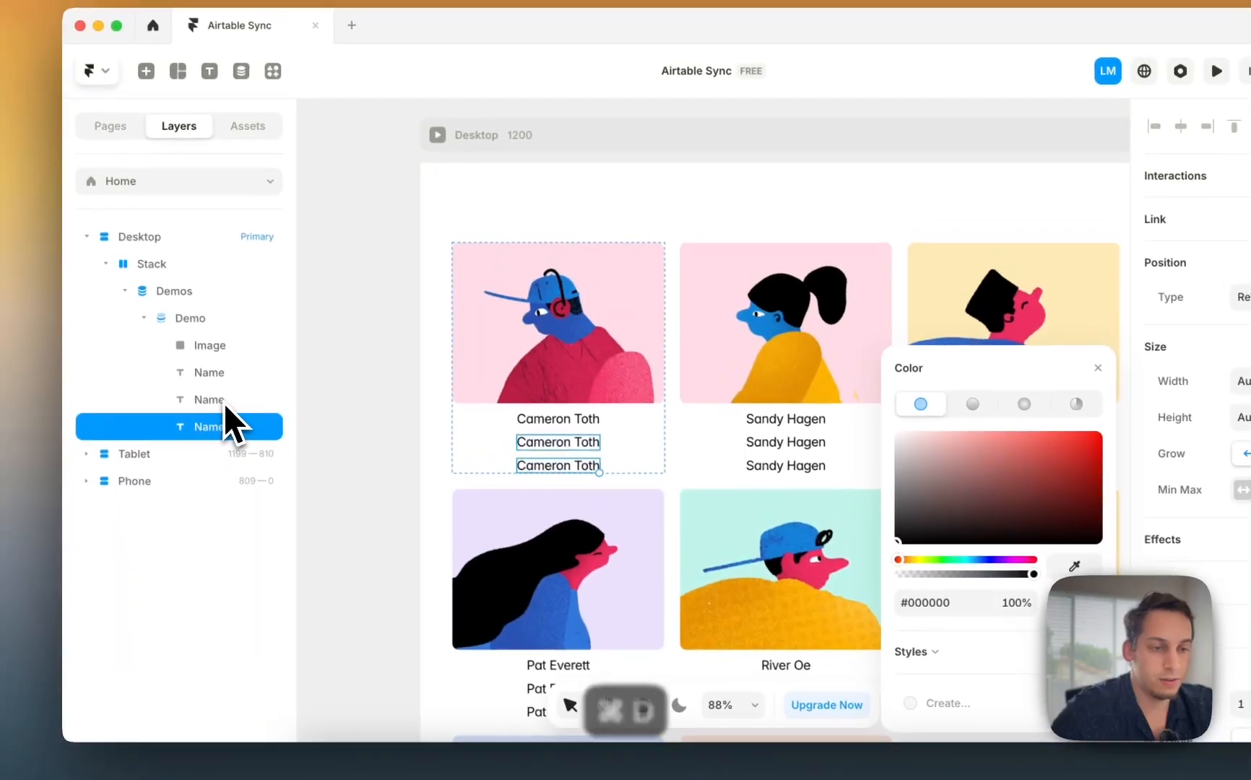
# Step: Detach the Name variable from the content of the middle Name text in the Demo item
pyautogui.click(254, 373)
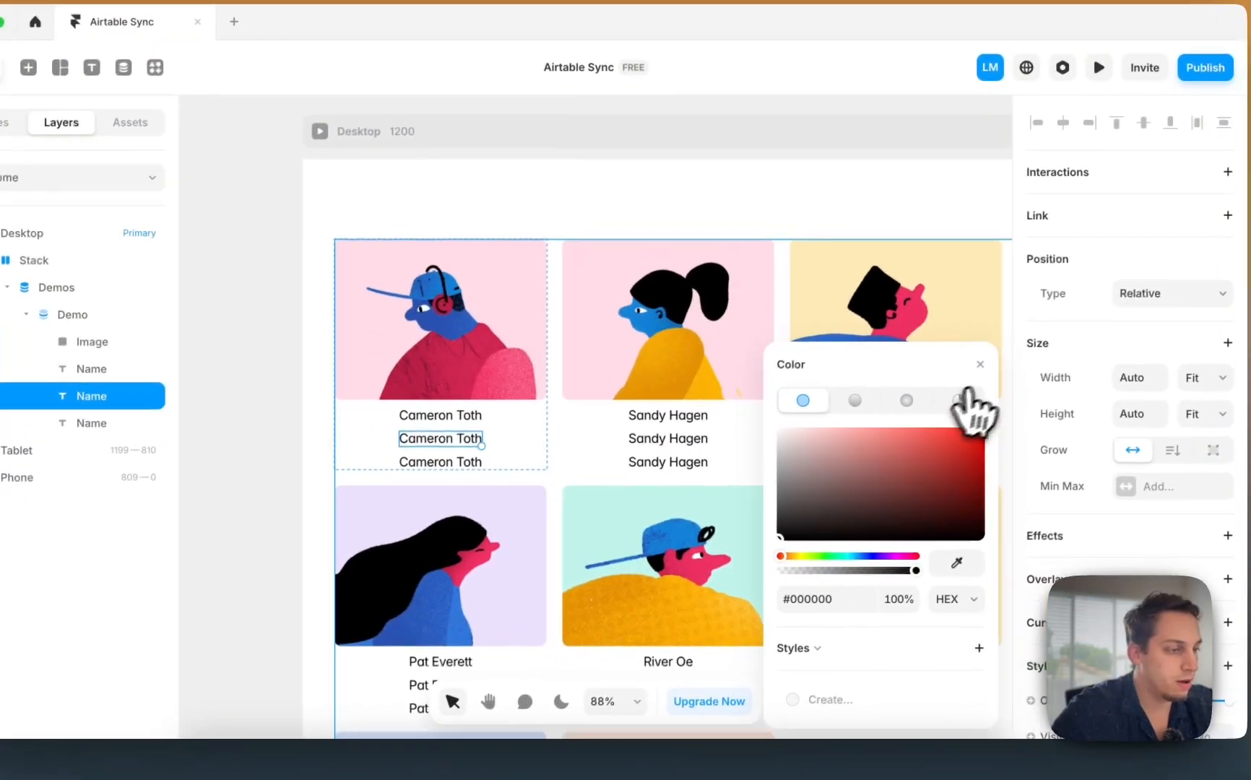
pyautogui.click(1005, 368)
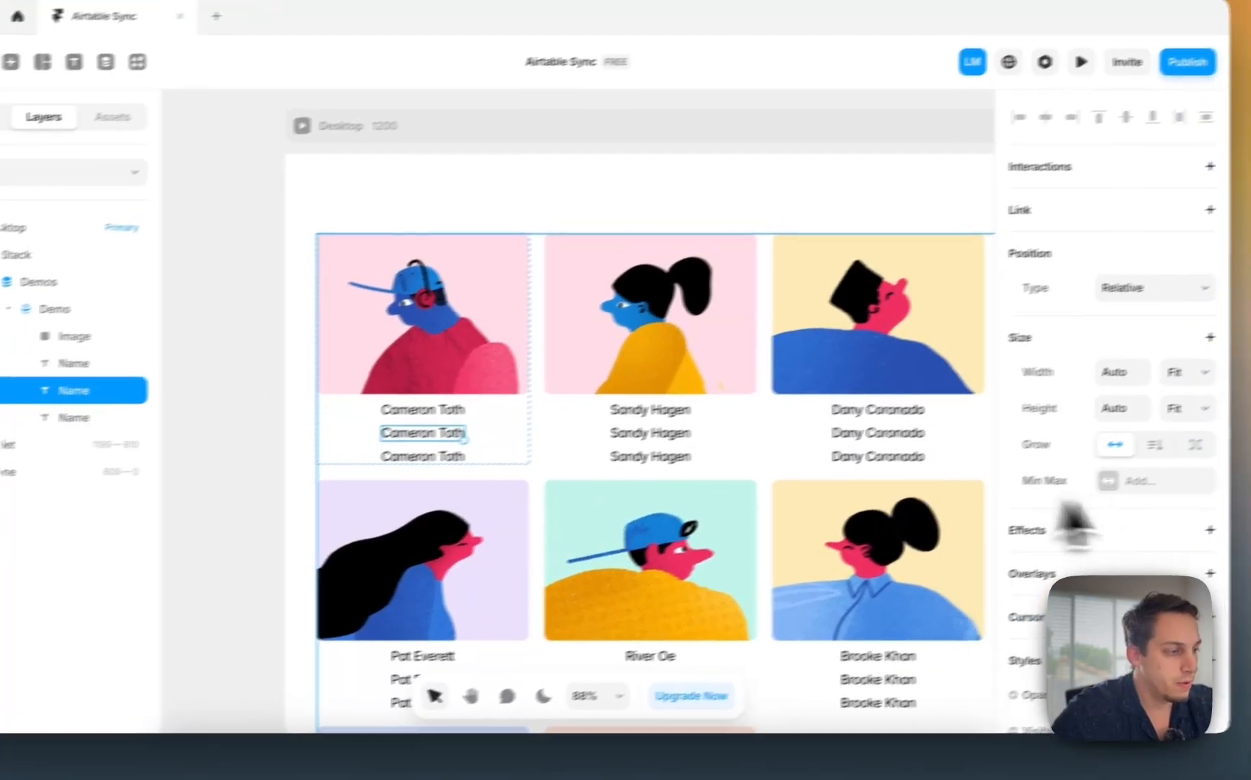
pyautogui.scroll(-6, 1155, 513)
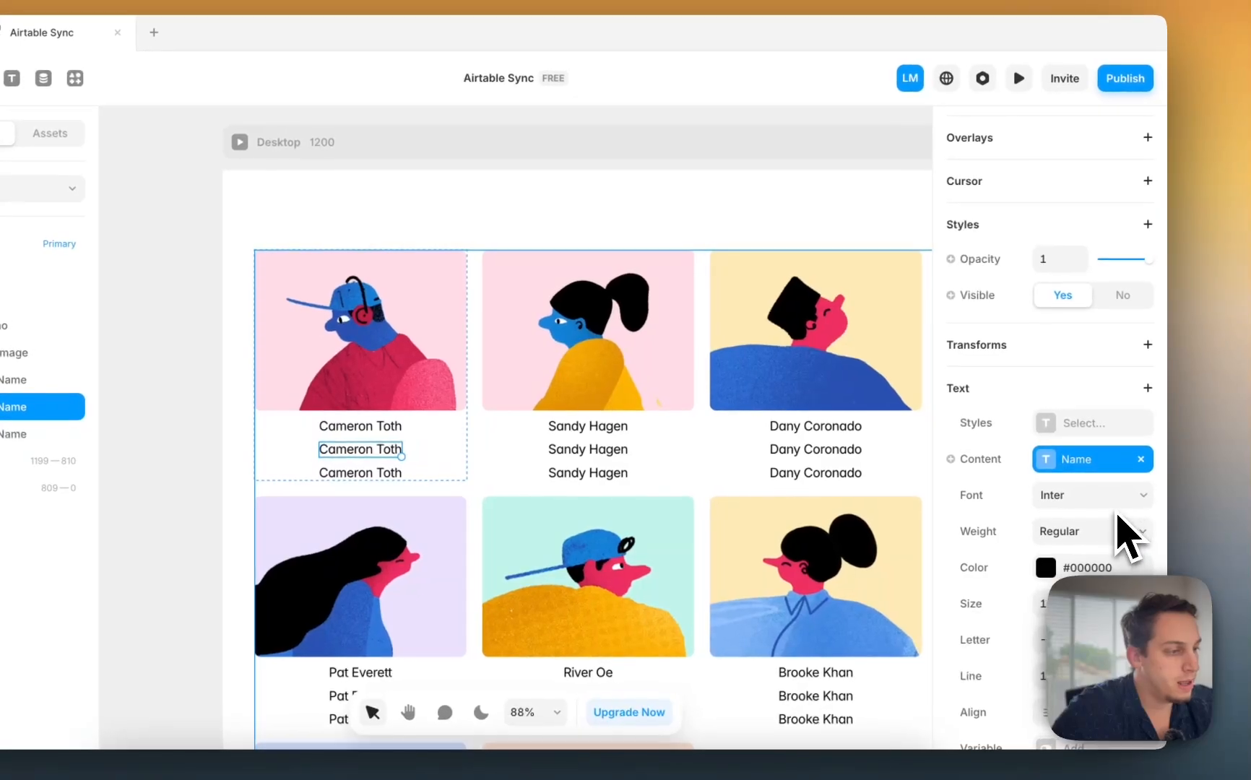
pyautogui.click(1147, 457)
# Step: Try binding the middle Name text's content to the Location field with a Convert transform, and undo it
pyautogui.click(968, 457)
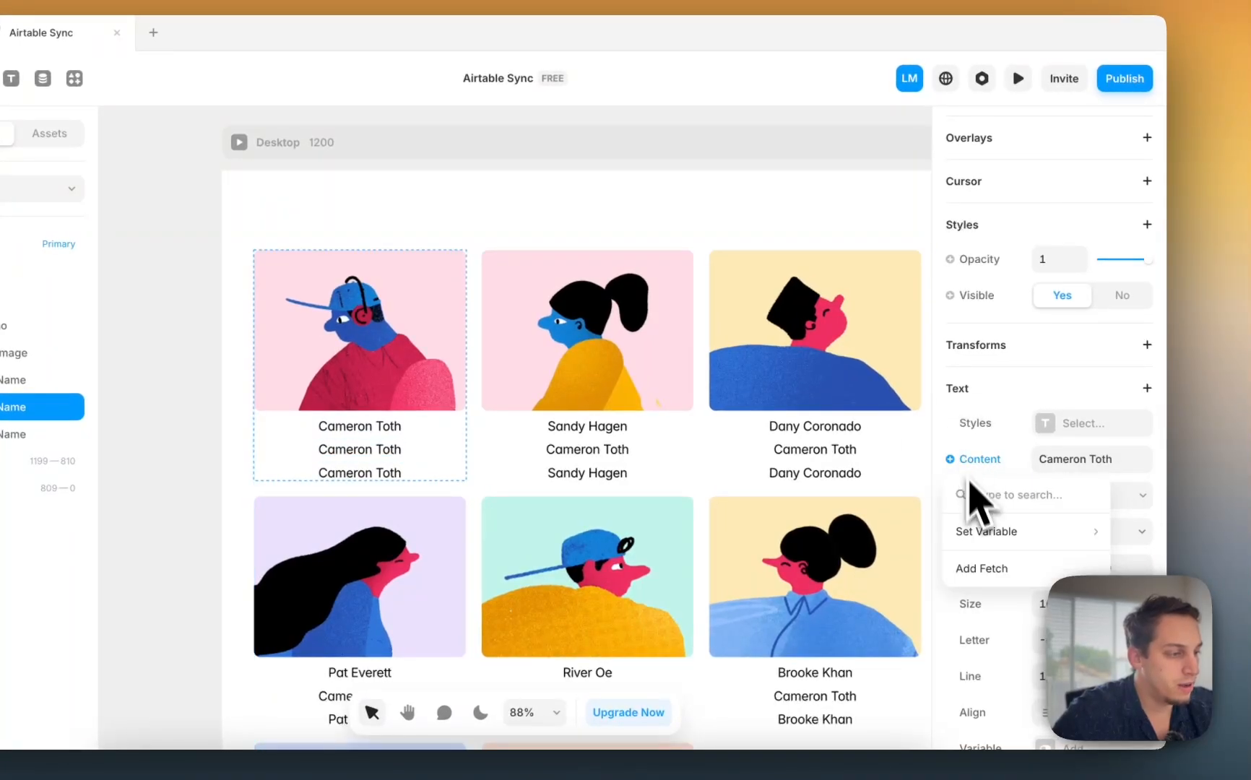
pyautogui.moveTo(979, 536)
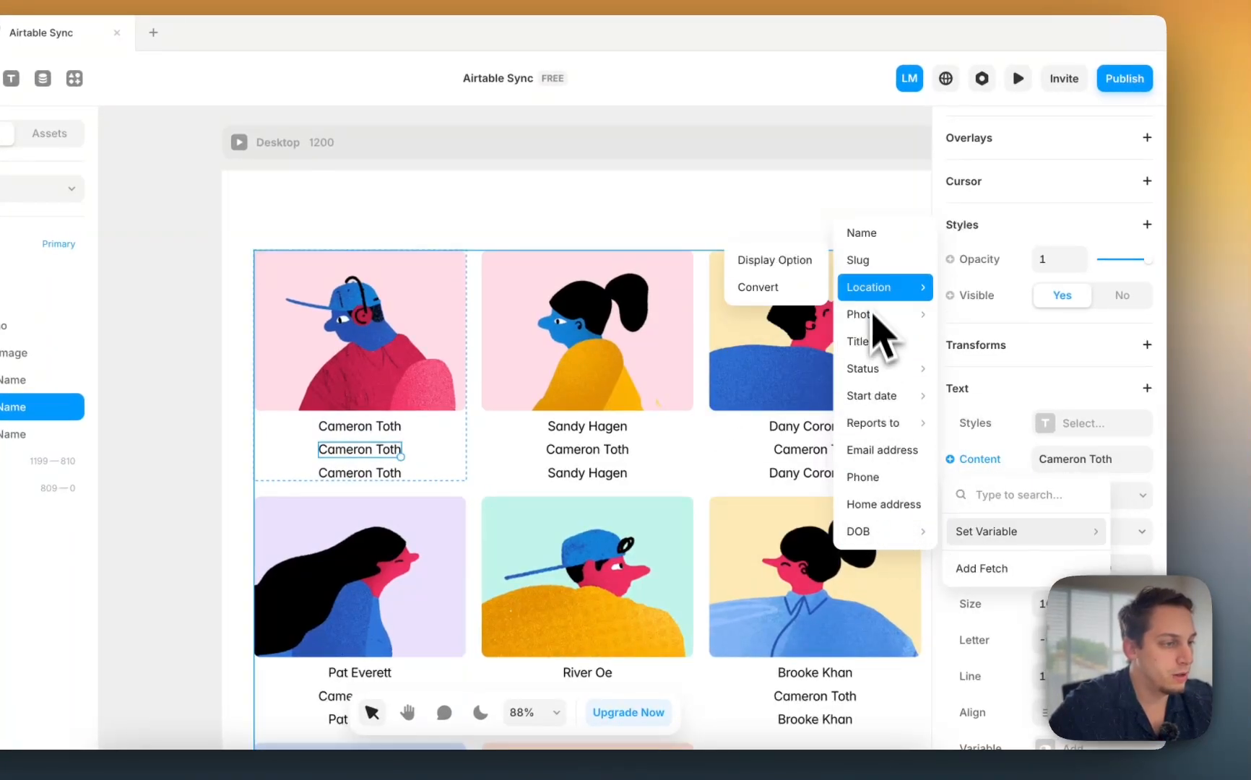
pyautogui.click(793, 292)
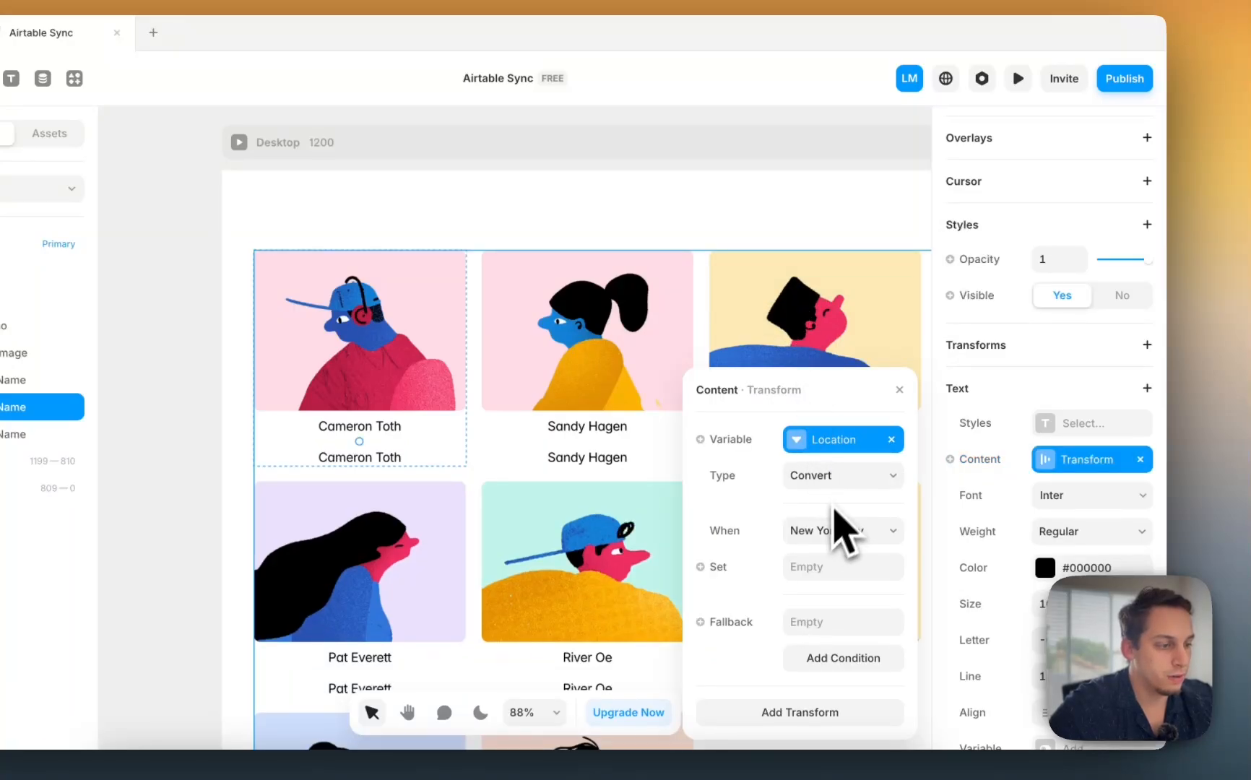
pyautogui.press('super+z')
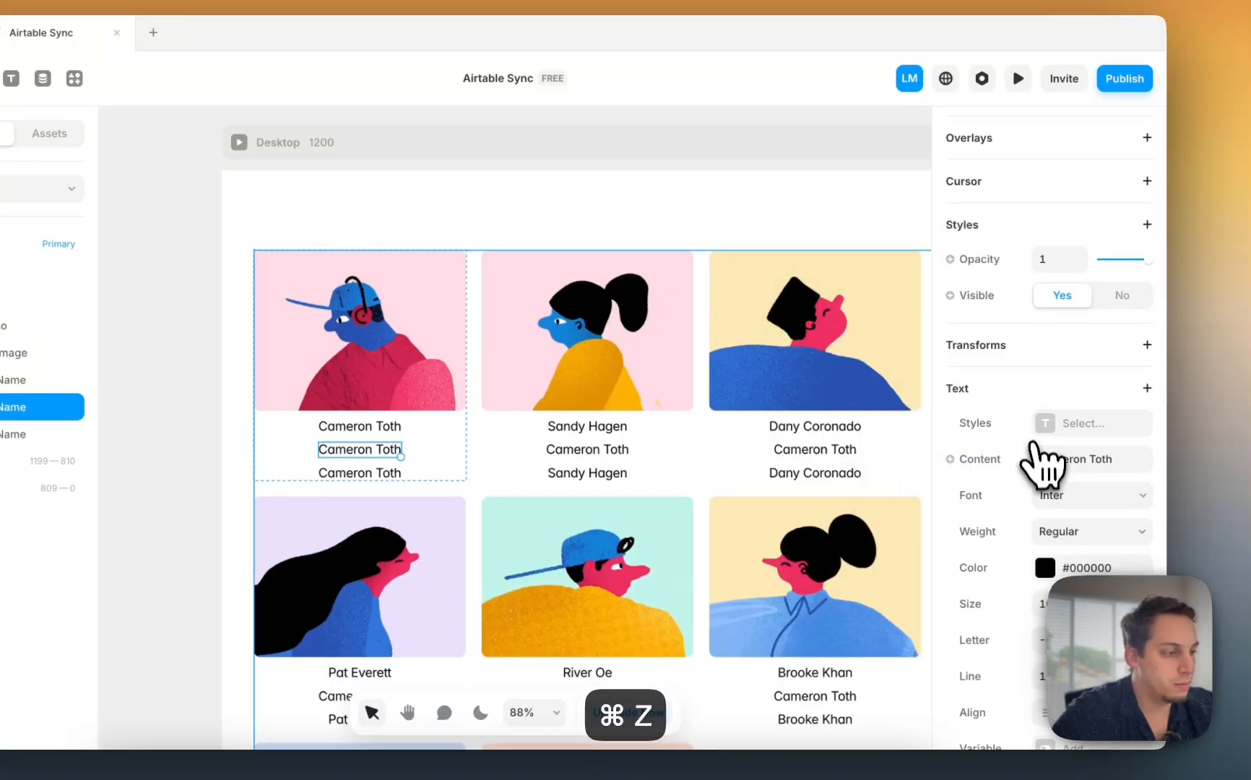
# Step: Bind the middle Name text's content to the Location field as a Display Option
pyautogui.moveTo(981, 533)
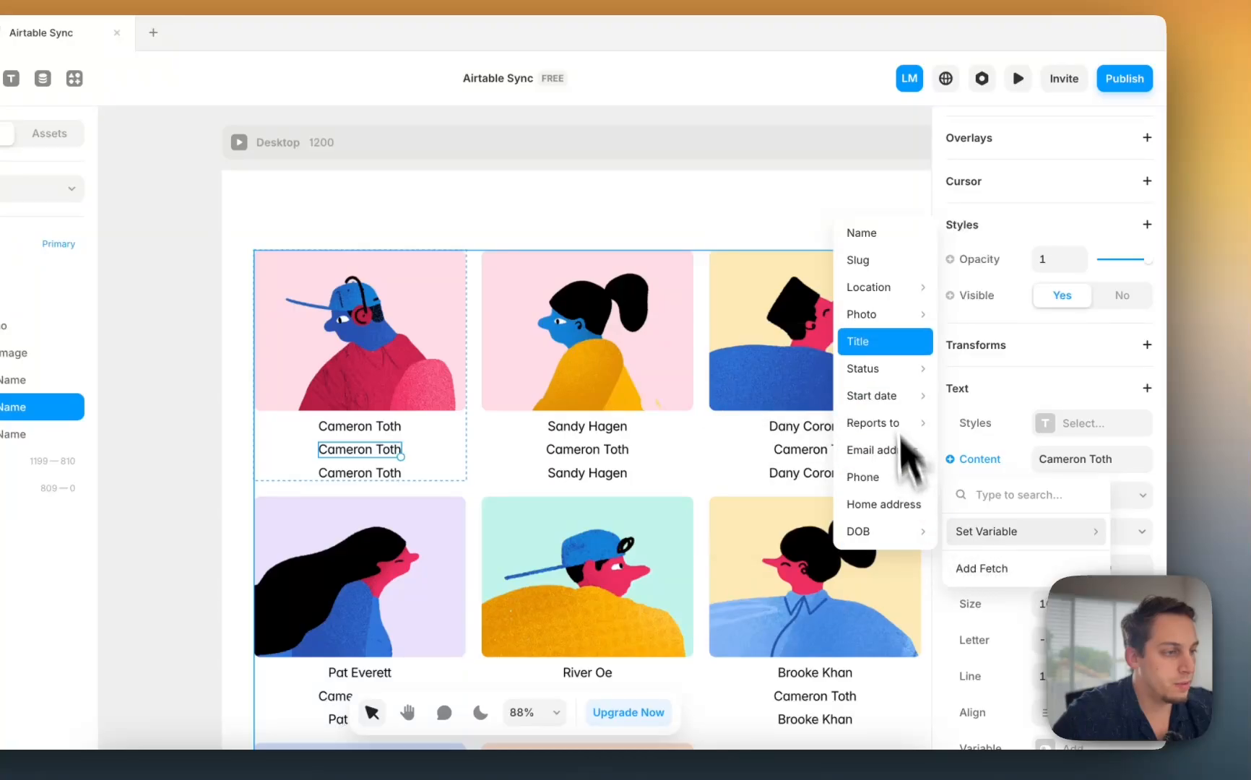
pyautogui.click(791, 261)
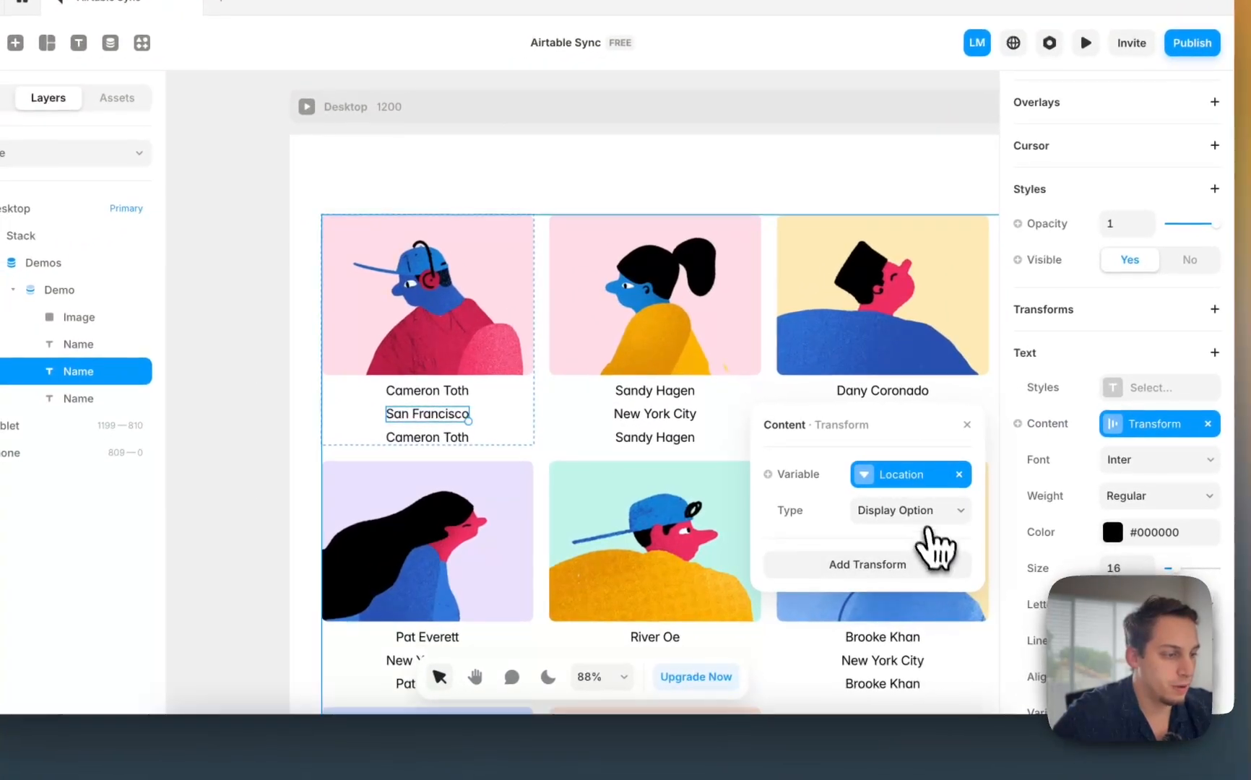
pyautogui.click(922, 515)
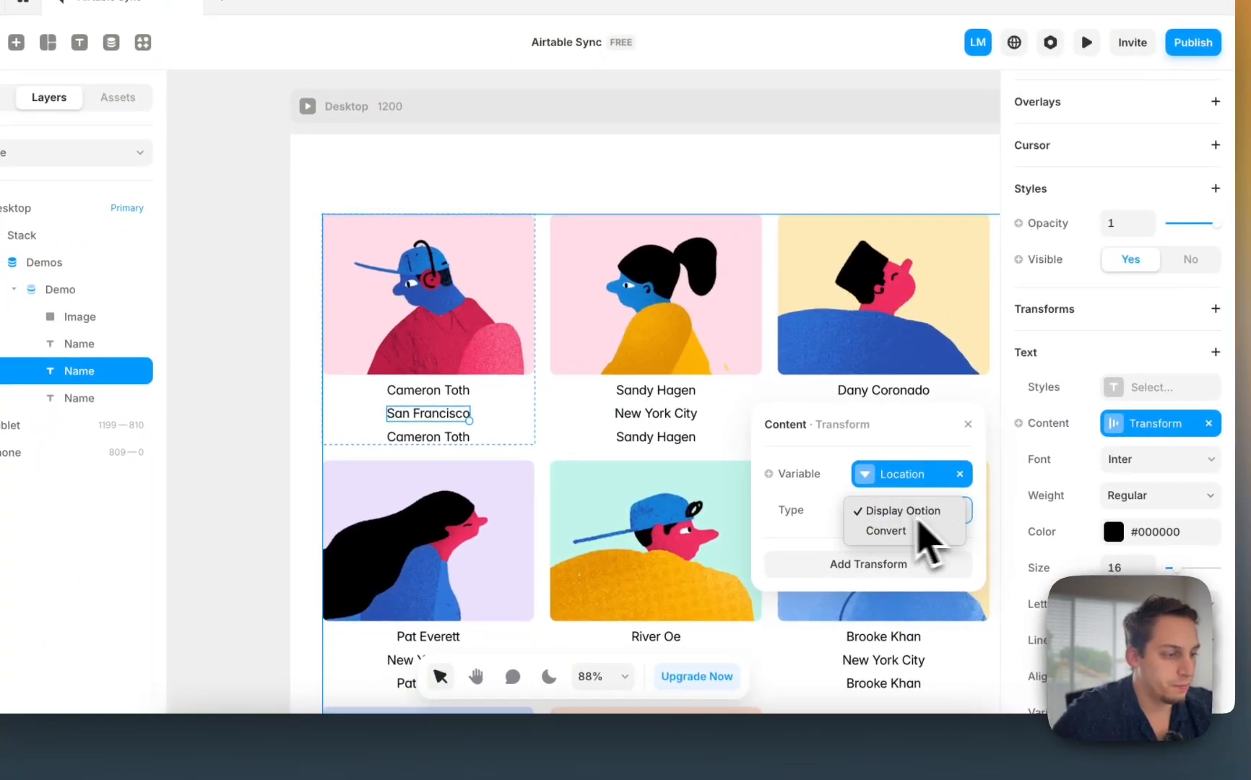
pyautogui.click(818, 510)
pyautogui.click(255, 375)
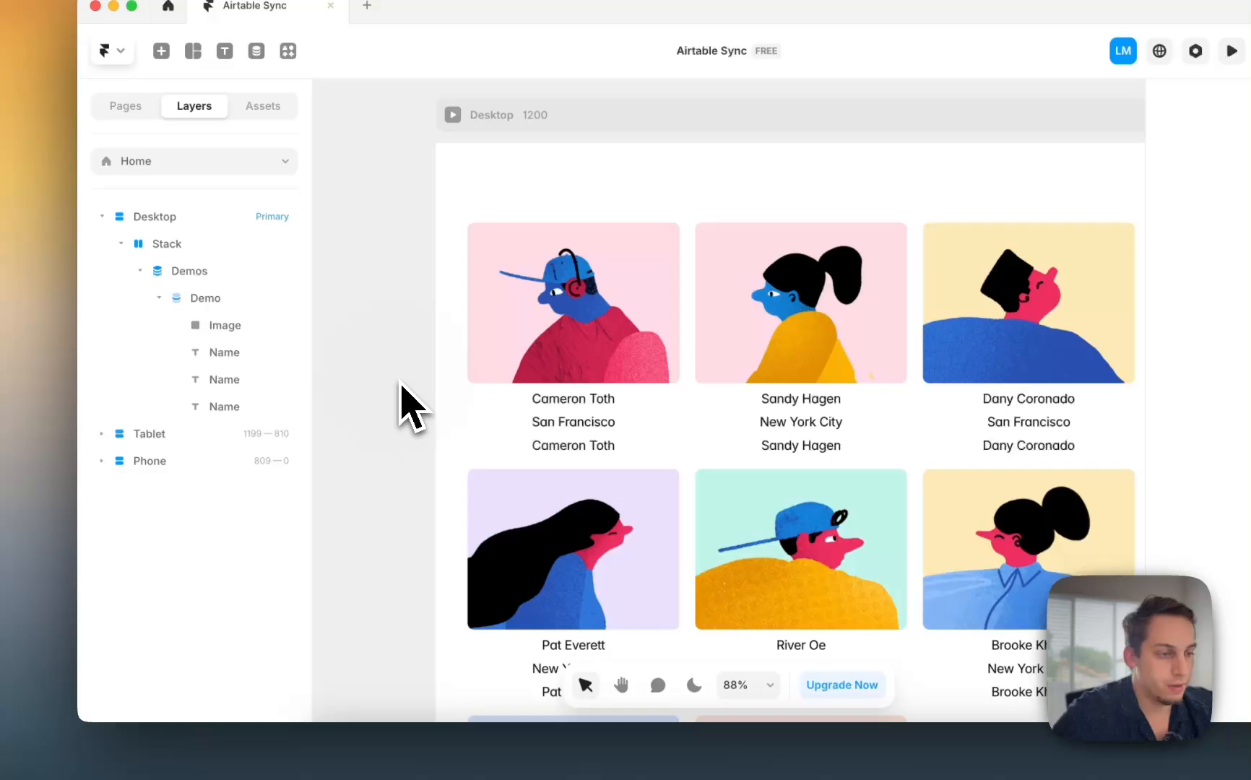
# Step: Rename the Demo item's middle text layer to Location
pyautogui.scroll(-2, 412, 404)
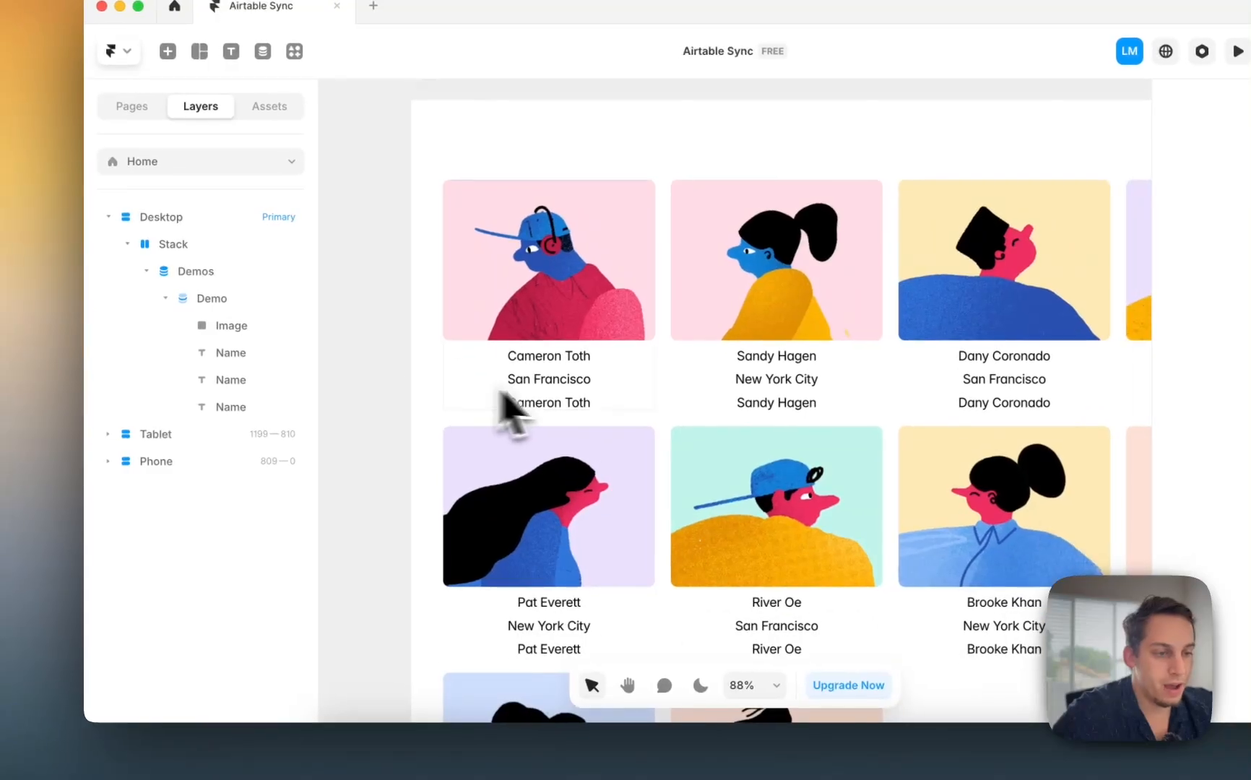
pyautogui.click(546, 384)
pyautogui.scroll(-3, 546, 390)
pyautogui.scroll(-2, 546, 390)
pyautogui.scroll(-2, 553, 387)
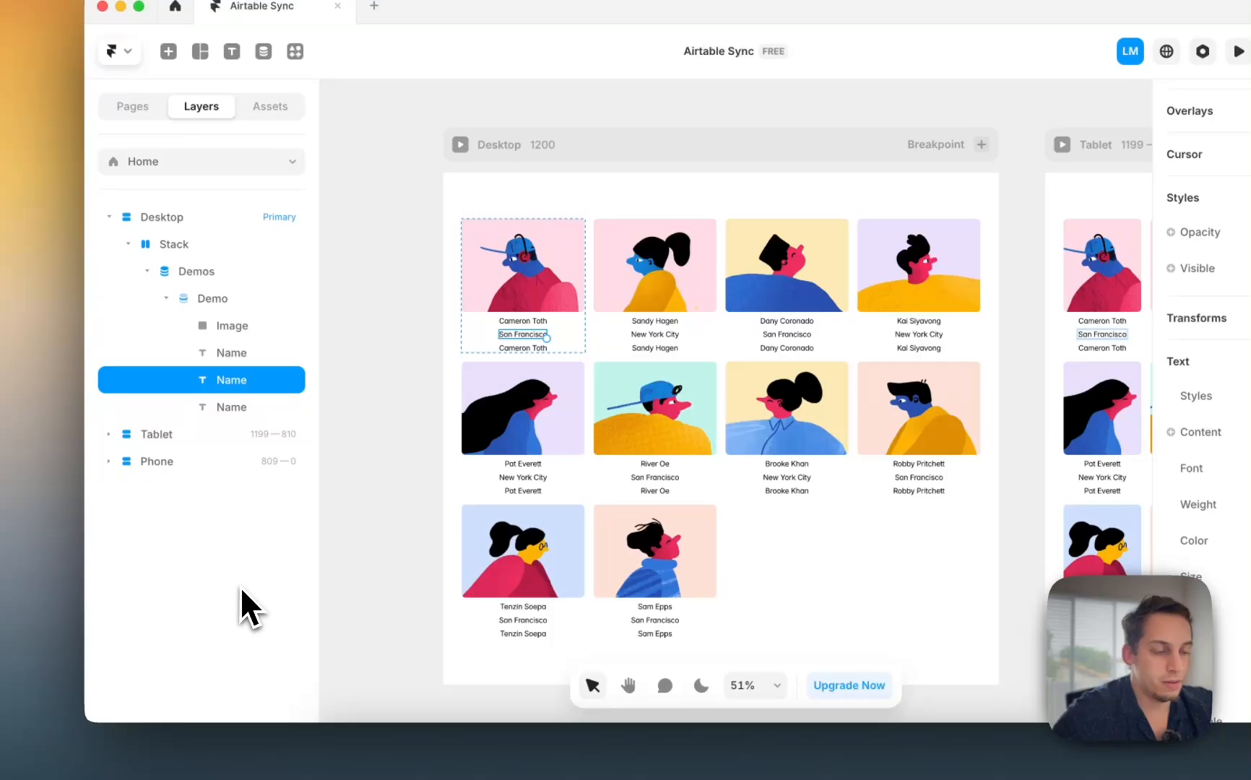
pyautogui.click(396, 364)
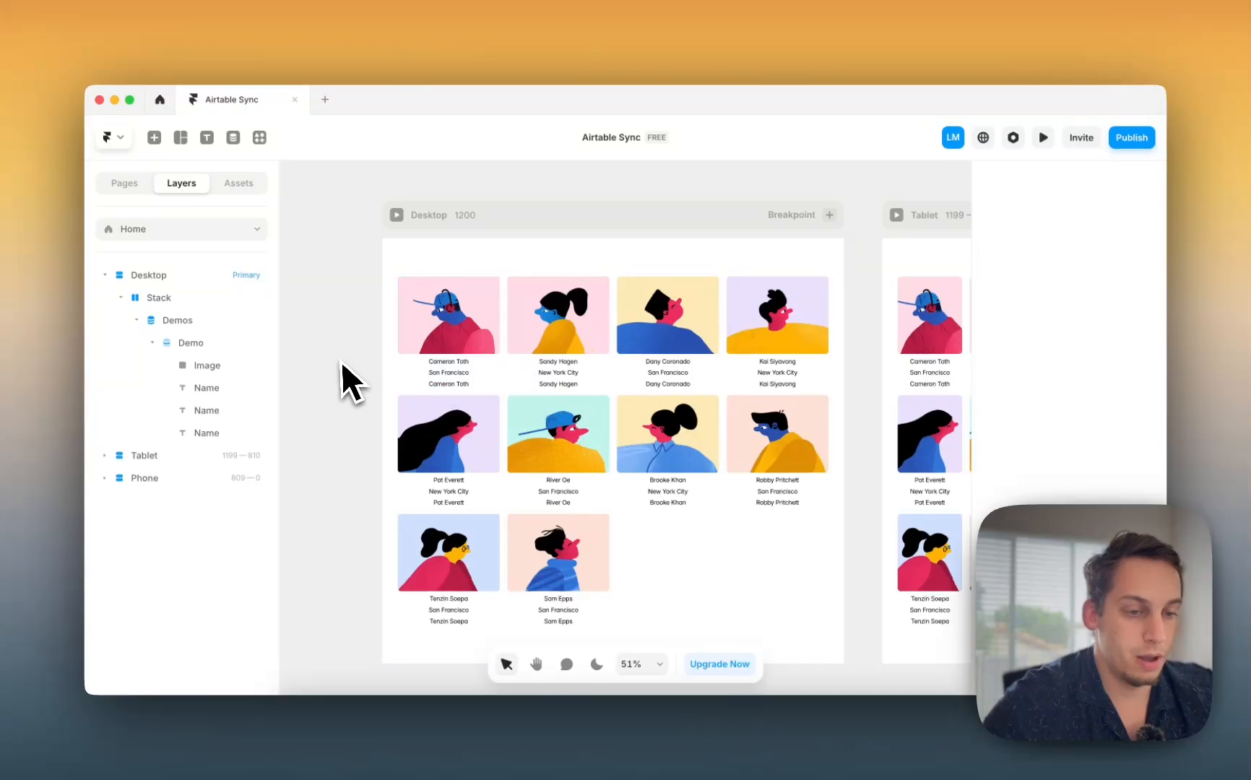
pyautogui.click(450, 383)
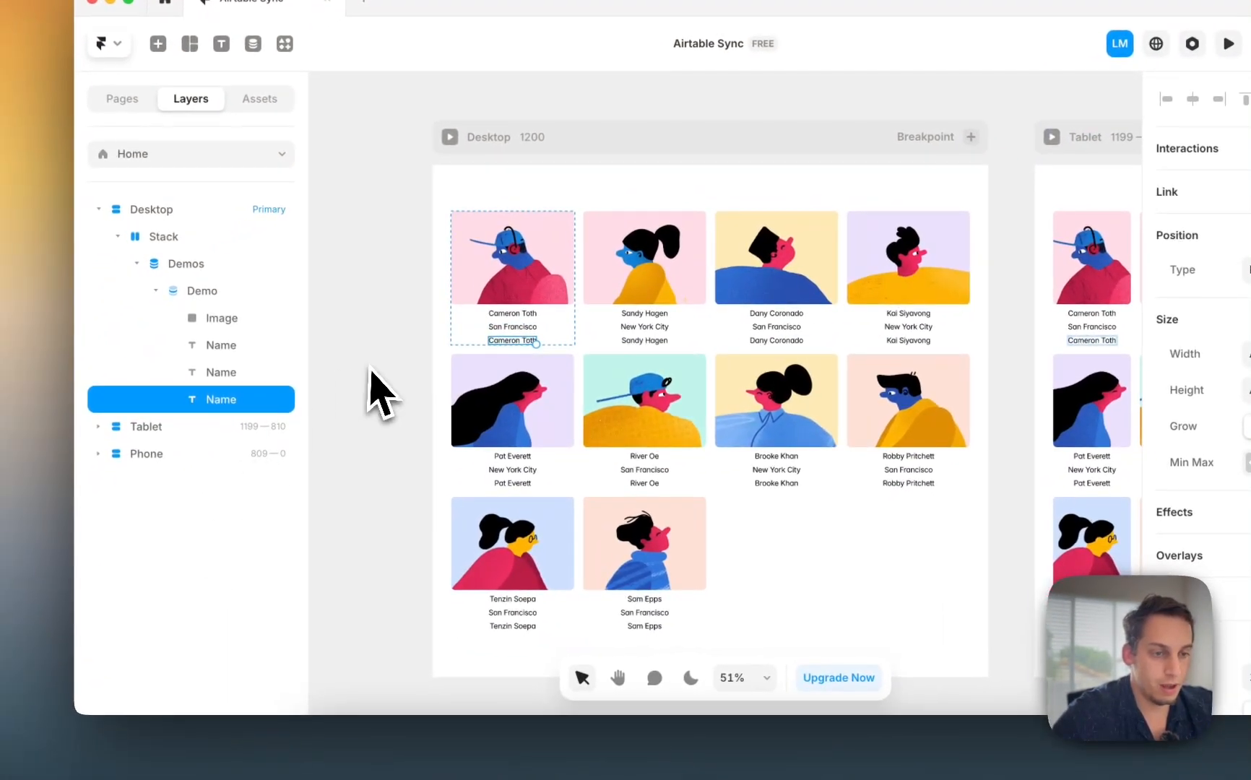
pyautogui.doubleClick(222, 373)
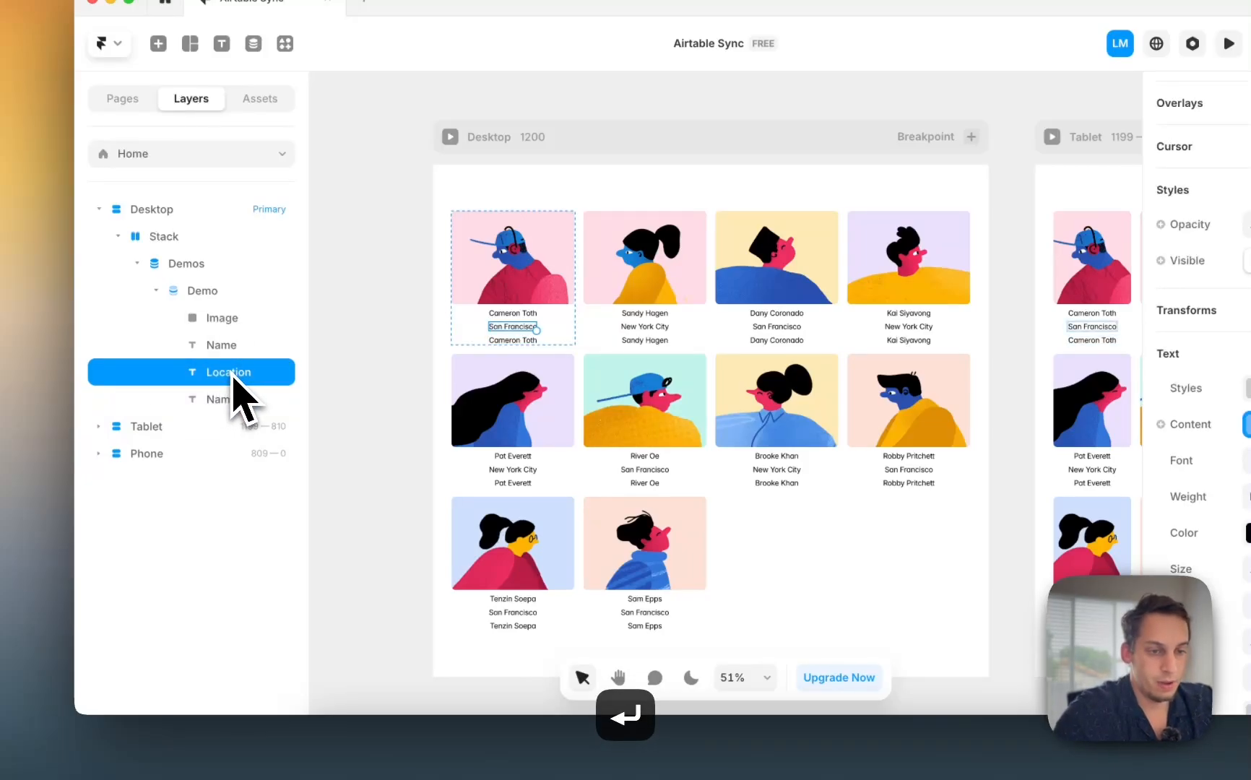
# Step: Select the last Name text, check the Employee directory columns in Chrome, and return to Framer
pyautogui.click(216, 399)
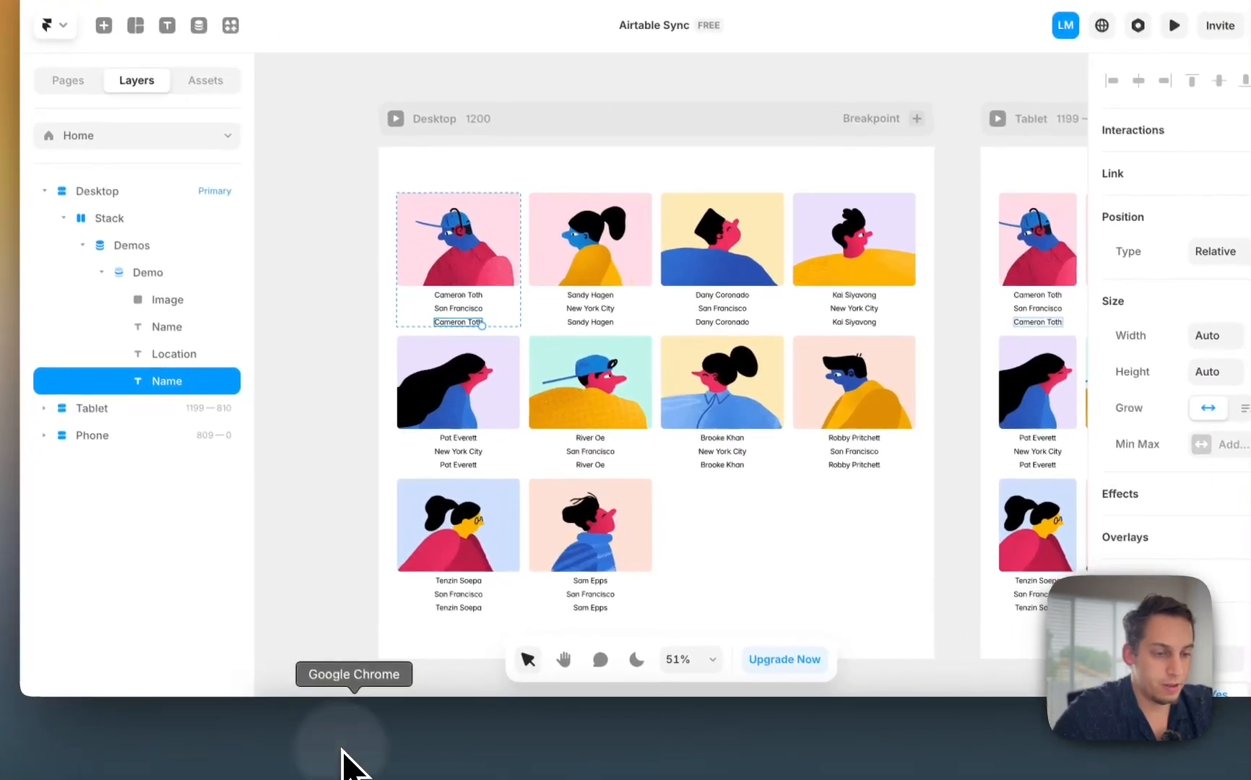
pyautogui.click(345, 755)
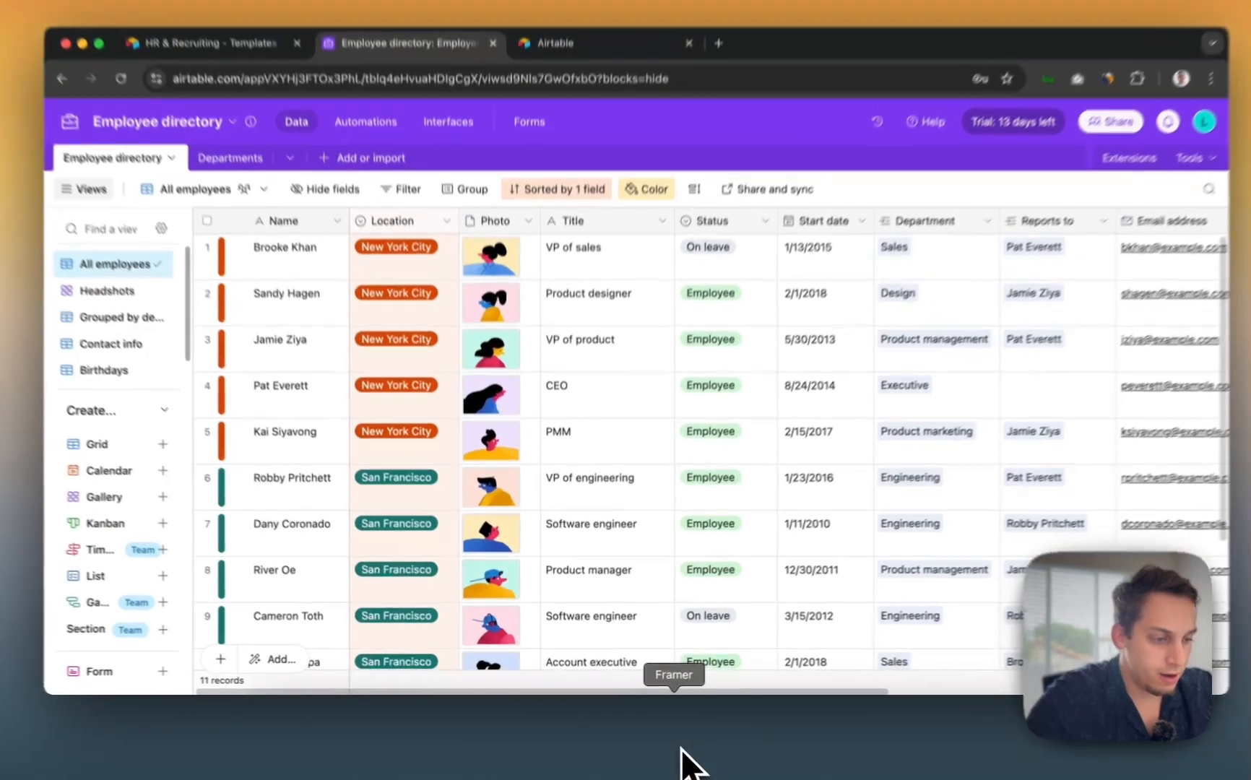
pyautogui.click(661, 737)
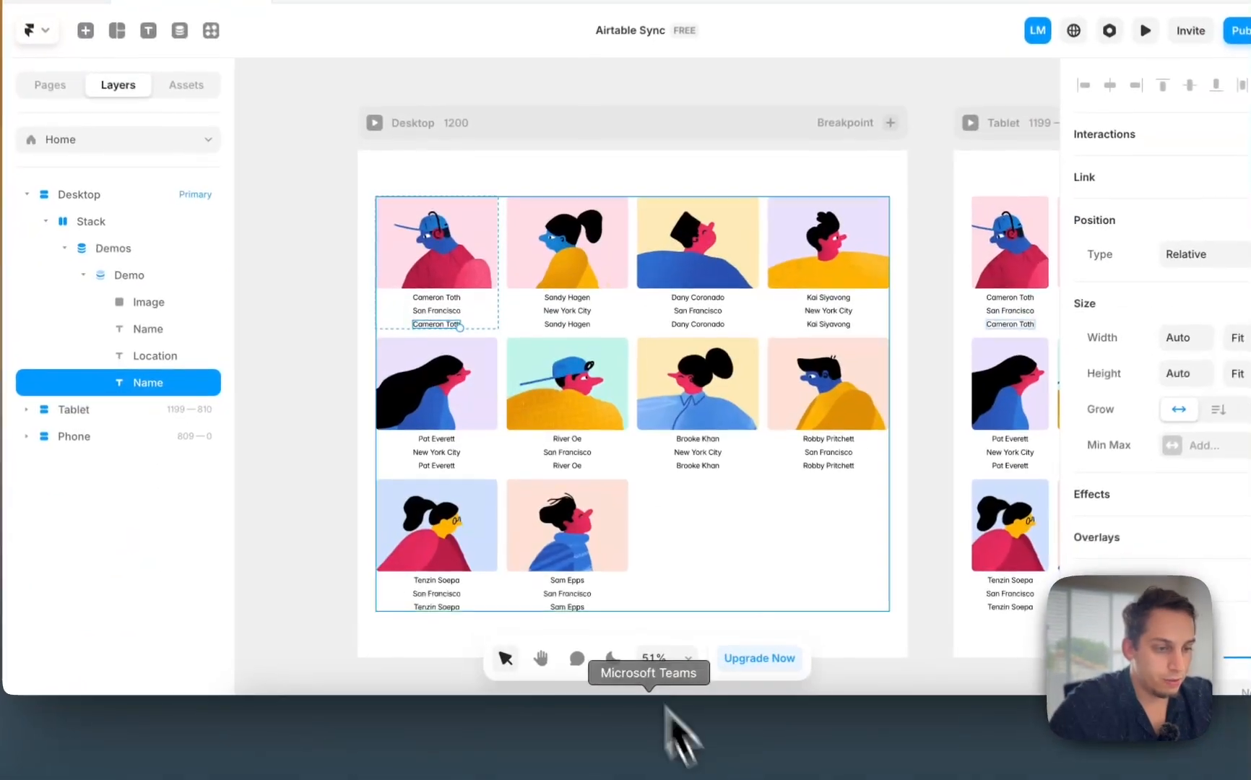
# Step: Replace the Name variable in the last Name text's content with the Status field's display option
pyautogui.scroll(-8, 1134, 499)
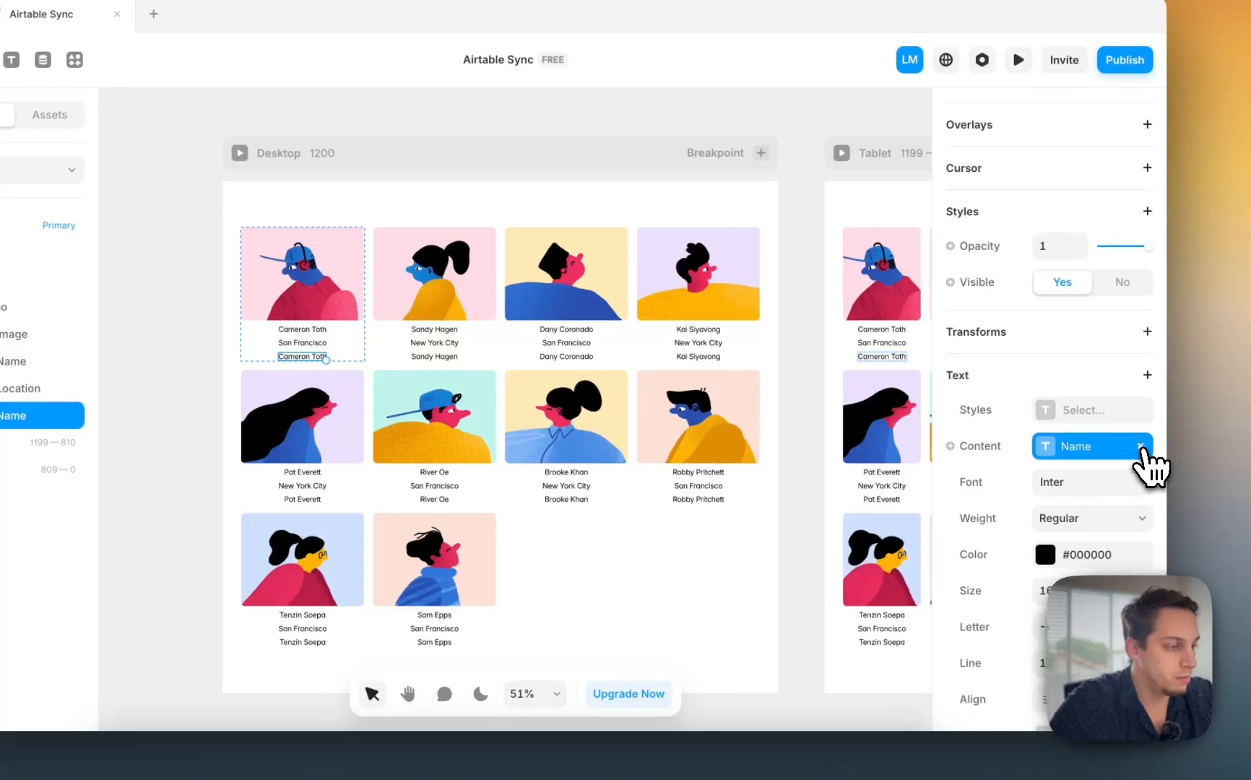
pyautogui.click(1142, 445)
pyautogui.click(984, 449)
pyautogui.moveTo(997, 520)
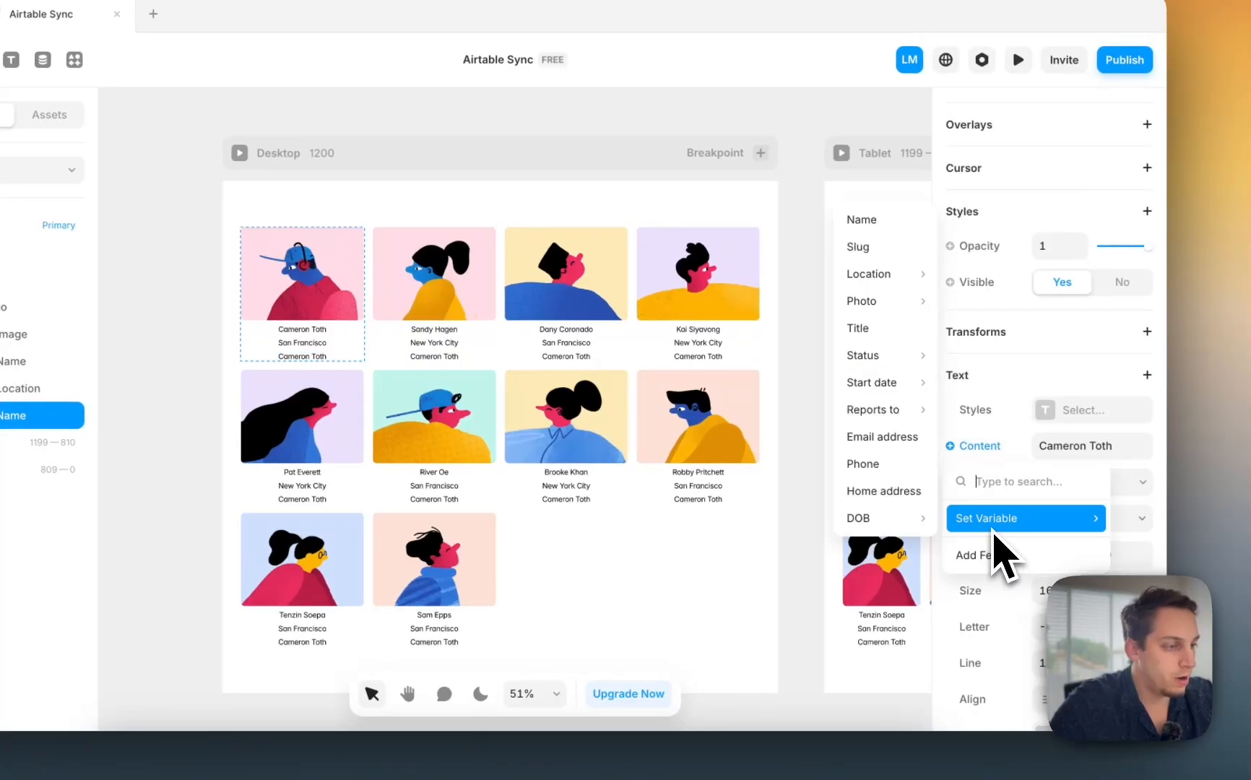
pyautogui.moveTo(888, 355)
pyautogui.click(793, 356)
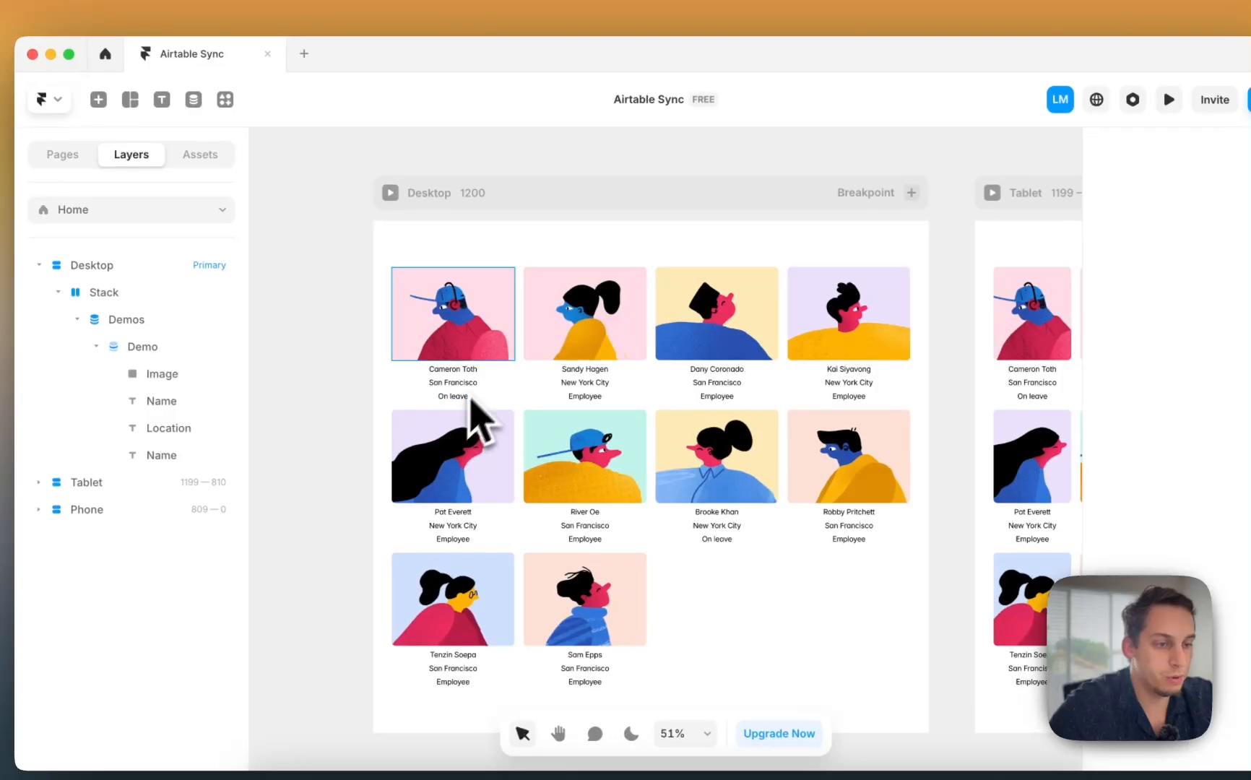
# Step: Bind the Demo item's fill to the Status field using a Convert transform
pyautogui.click(496, 386)
pyautogui.scroll(5, 496, 385)
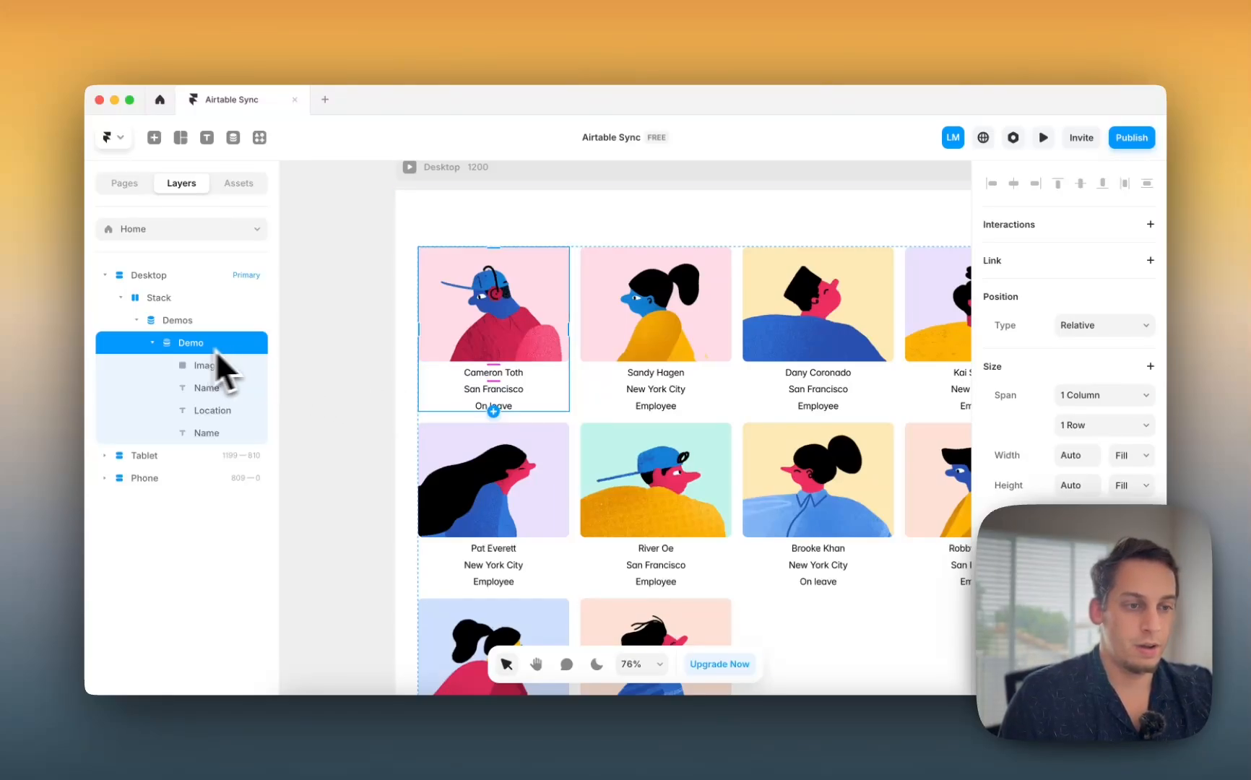
pyautogui.scroll(-10, 1066, 498)
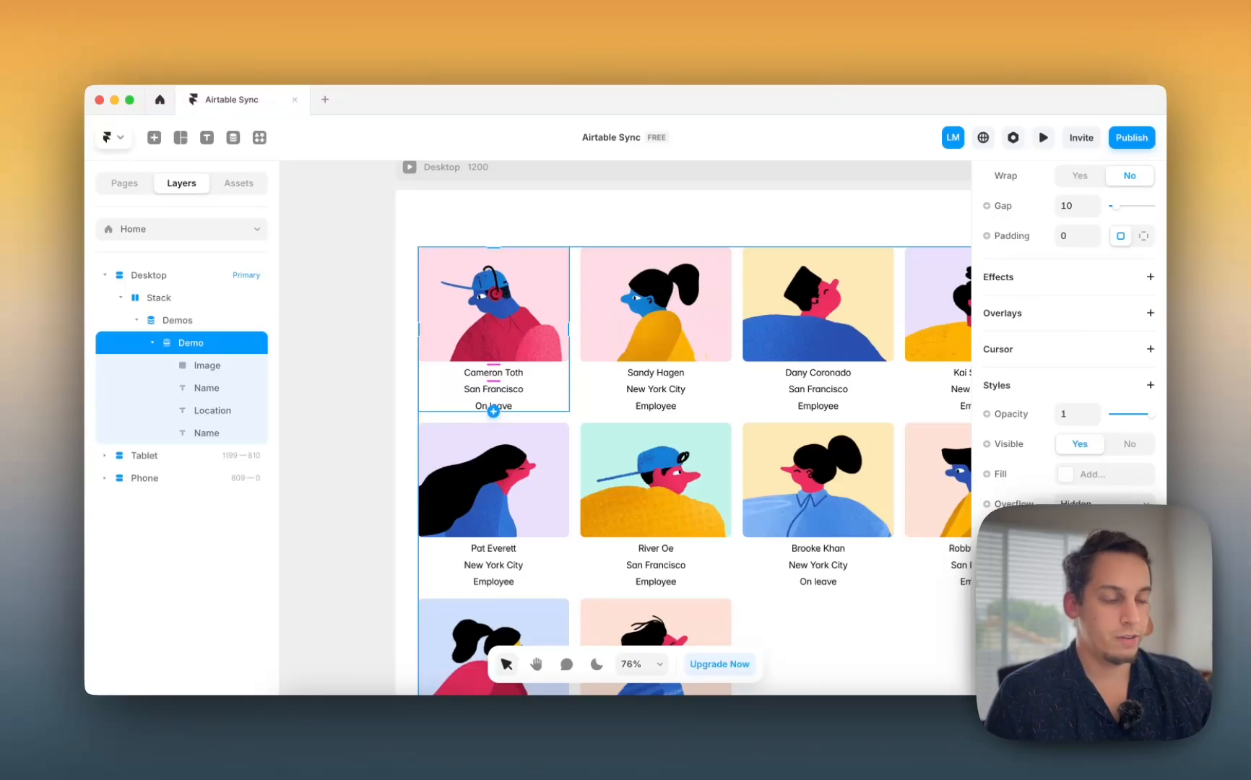
pyautogui.click(991, 474)
pyautogui.moveTo(1012, 533)
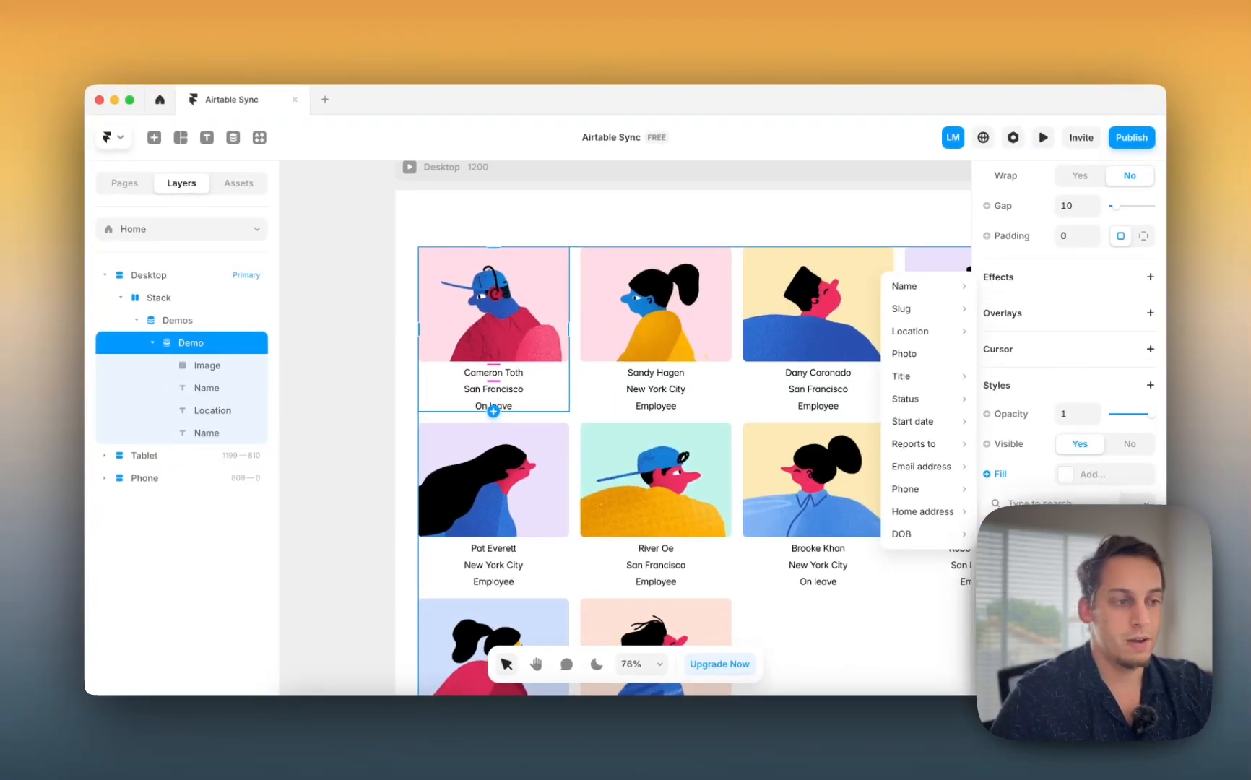
pyautogui.moveTo(941, 464)
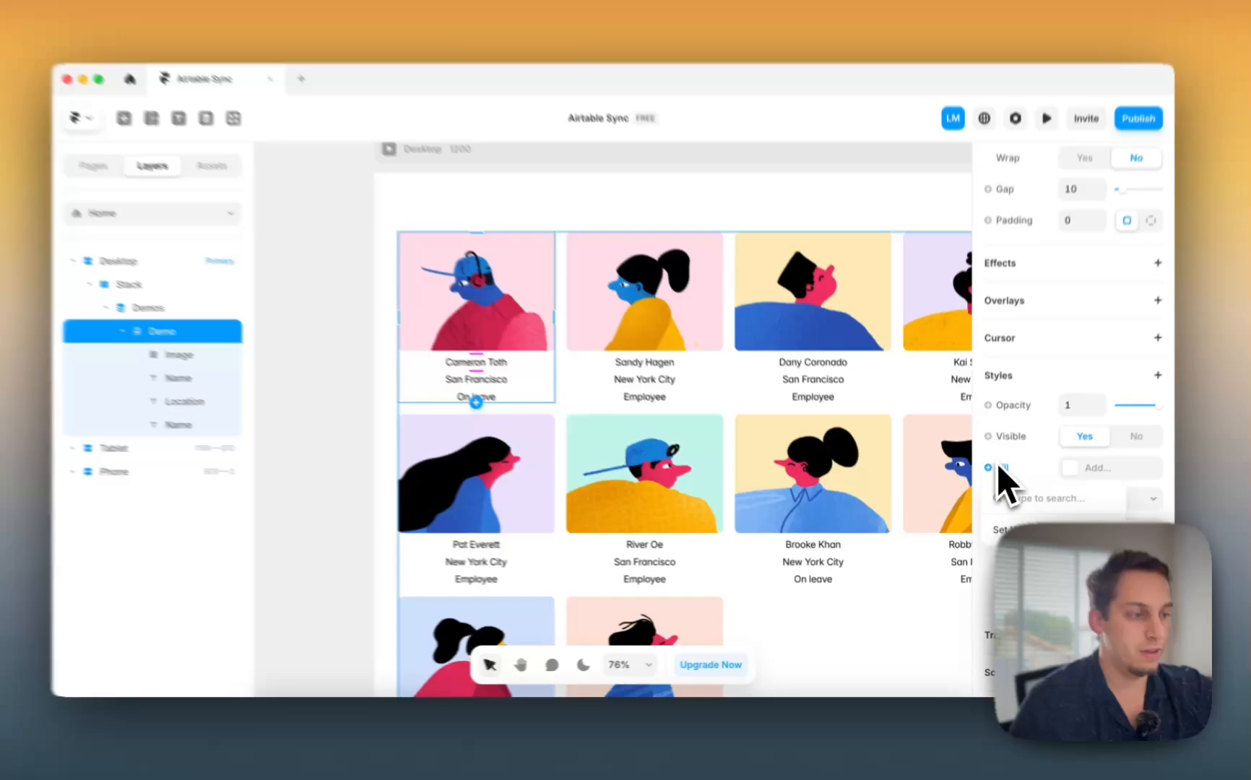
pyautogui.click(994, 474)
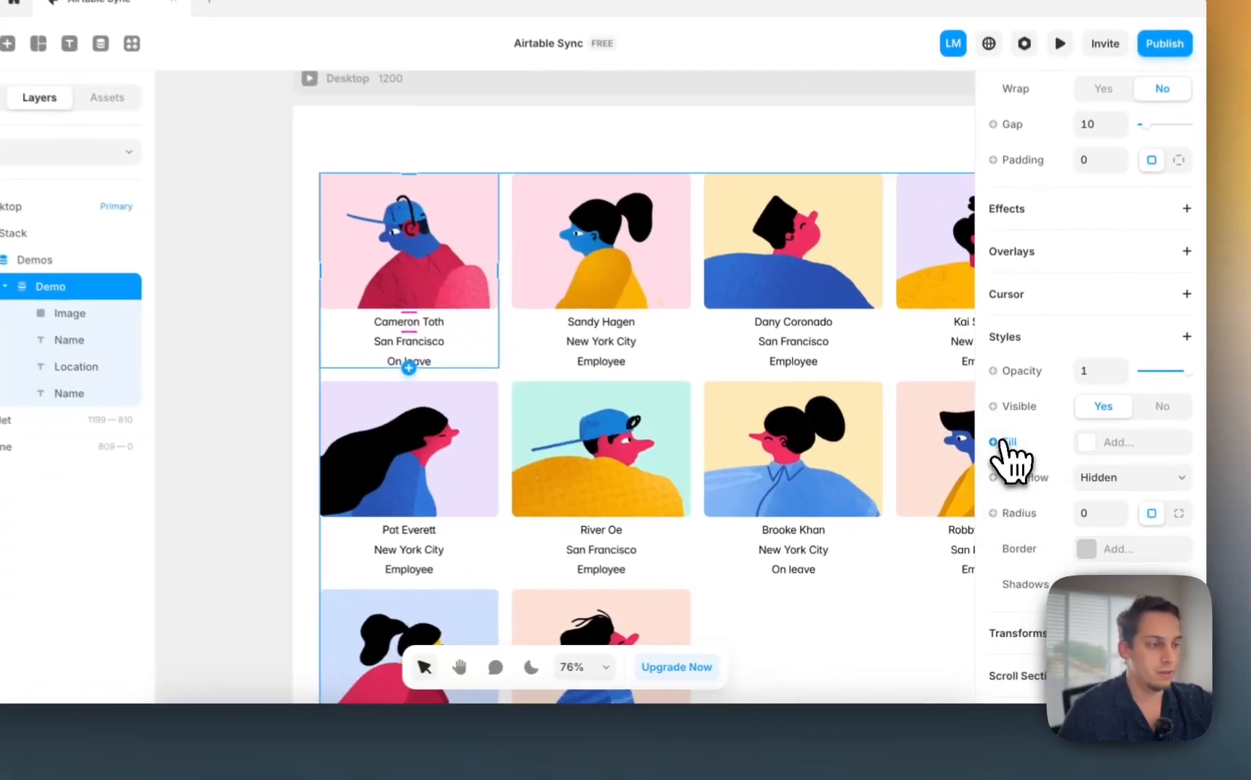
pyautogui.click(1002, 443)
pyautogui.moveTo(1018, 511)
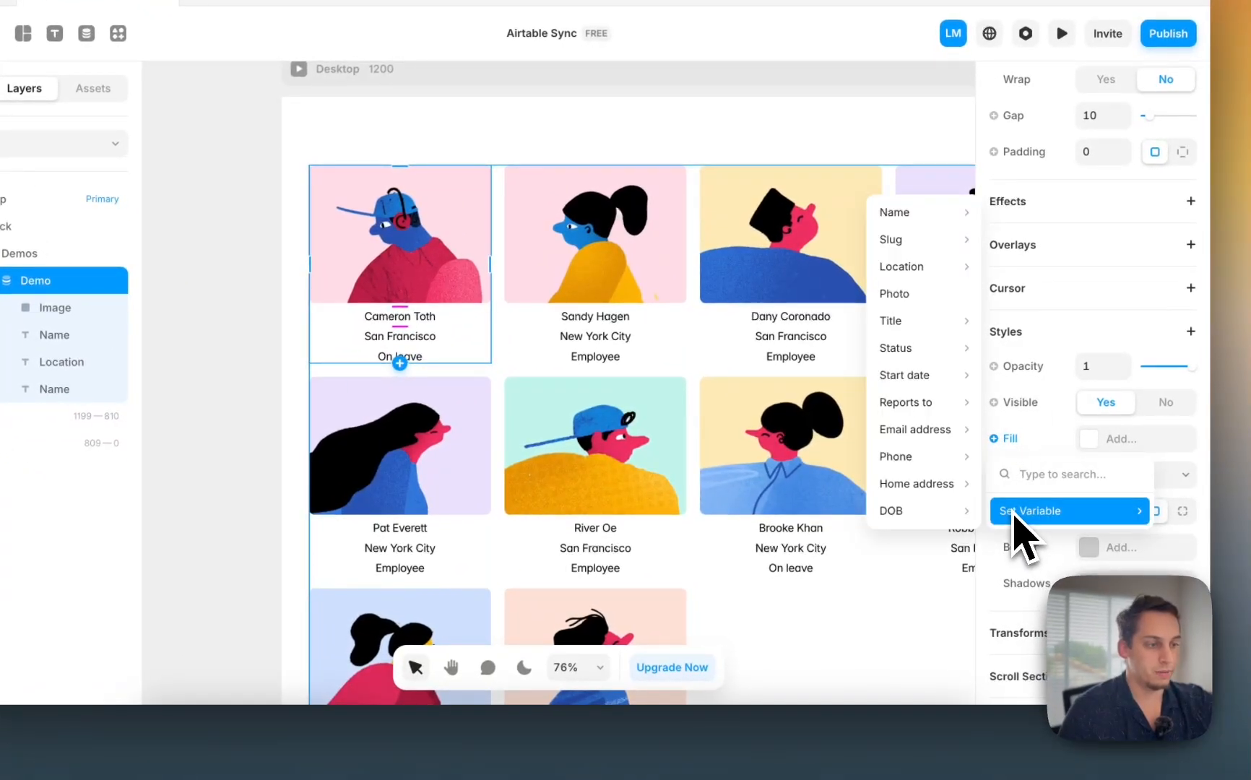
pyautogui.moveTo(920, 361)
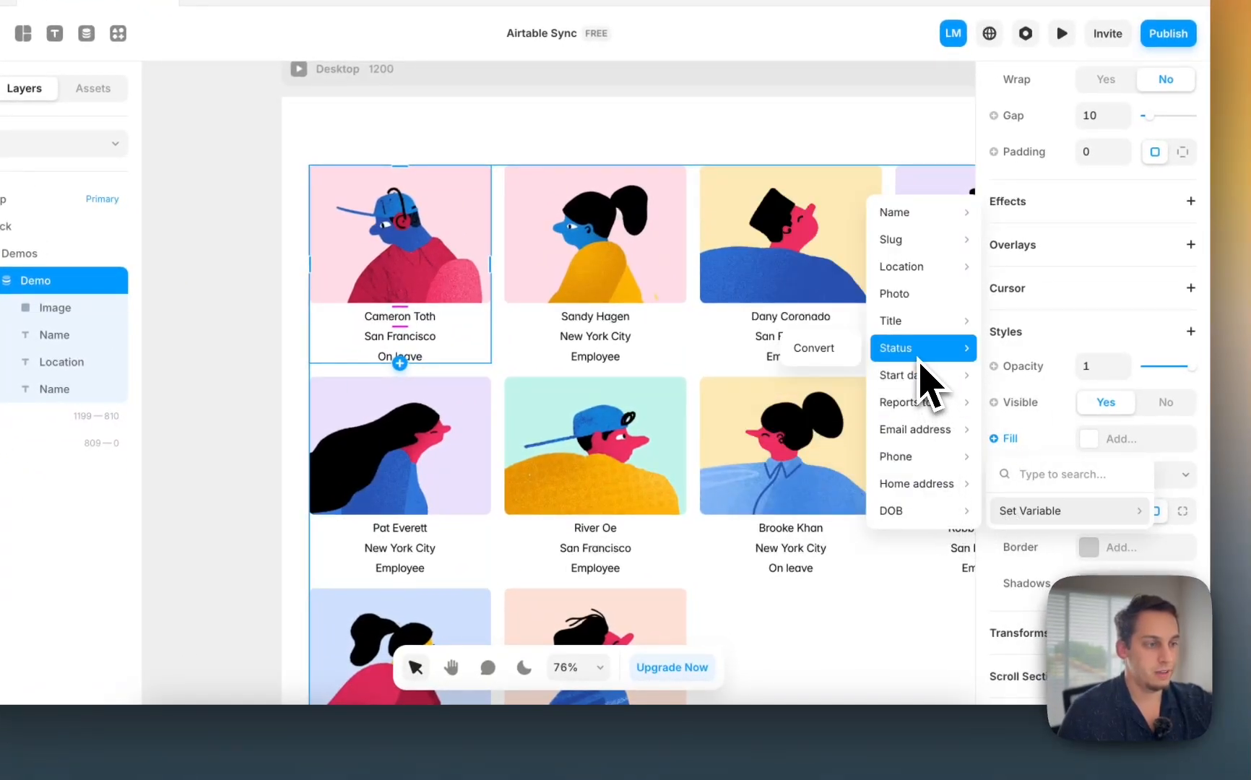
pyautogui.click(845, 351)
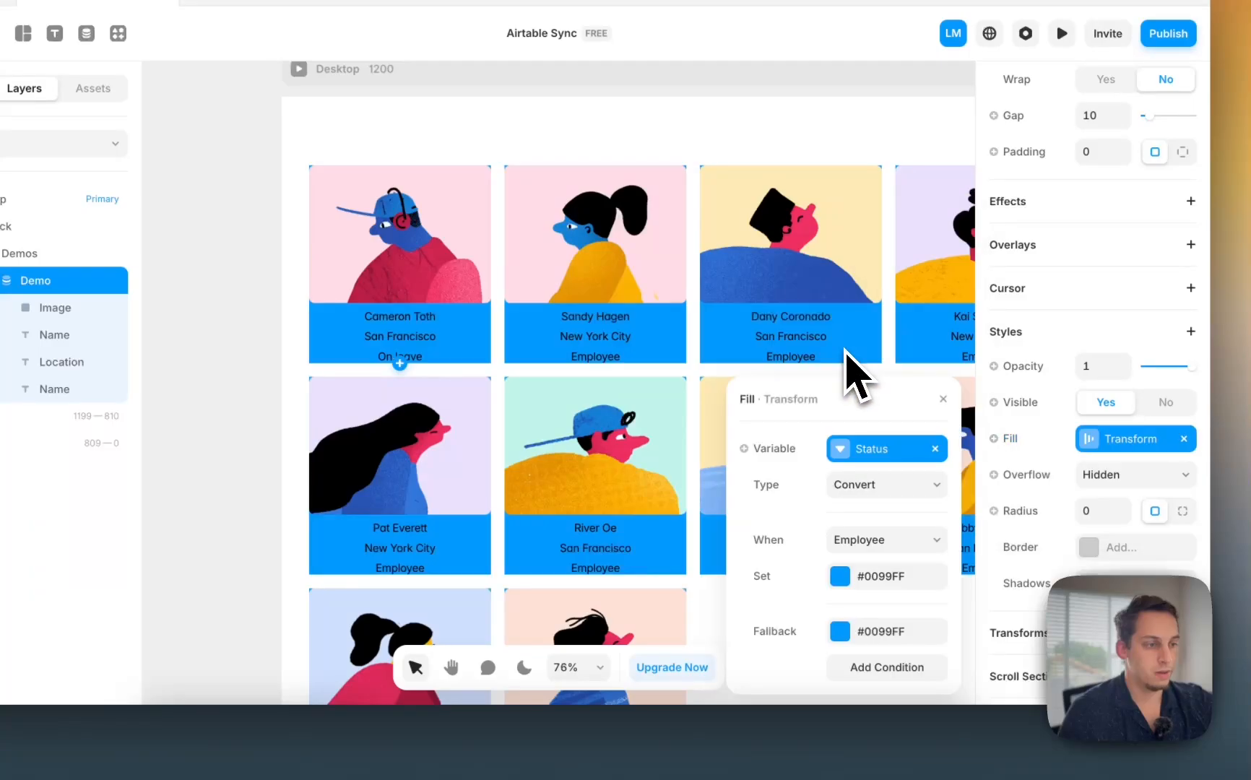
# Step: Set the Status fill condition to On leave and give it the light gray color #EDEDED
pyautogui.hscroll(2, 684, 423)
pyautogui.scroll(-1, 684, 422)
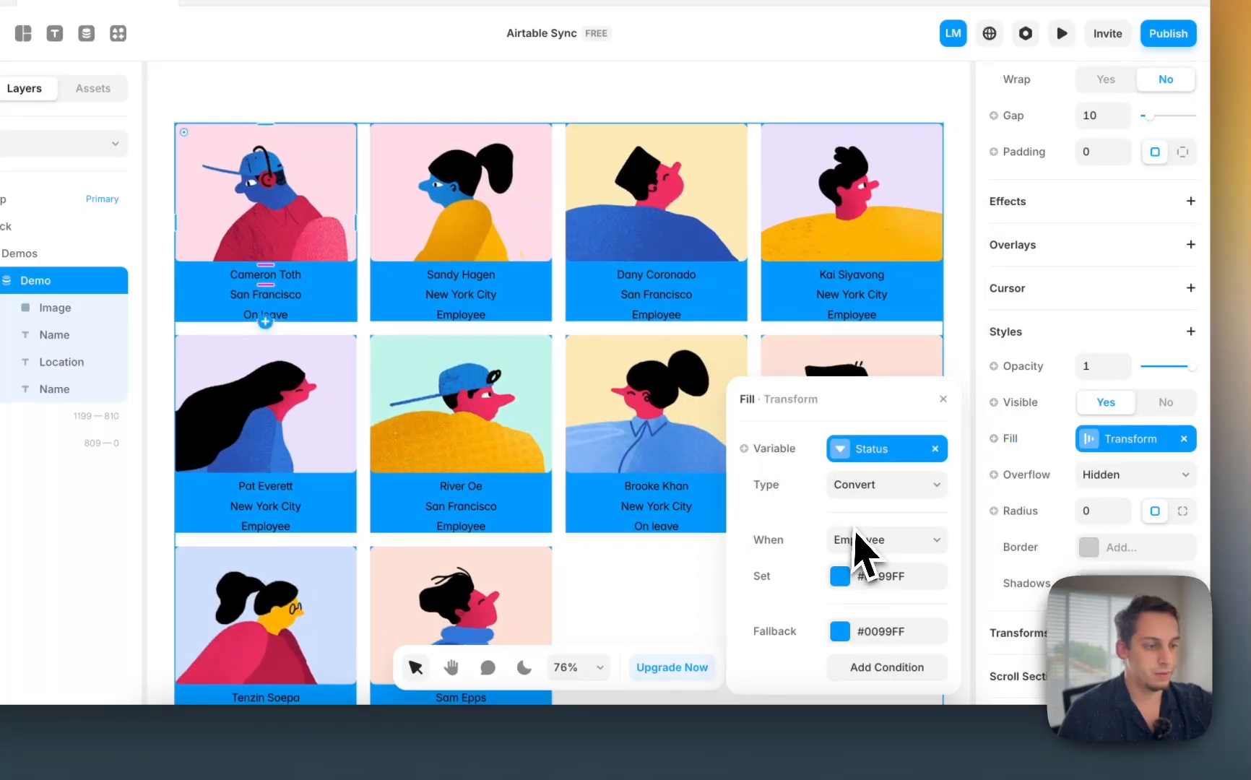
pyautogui.click(896, 560)
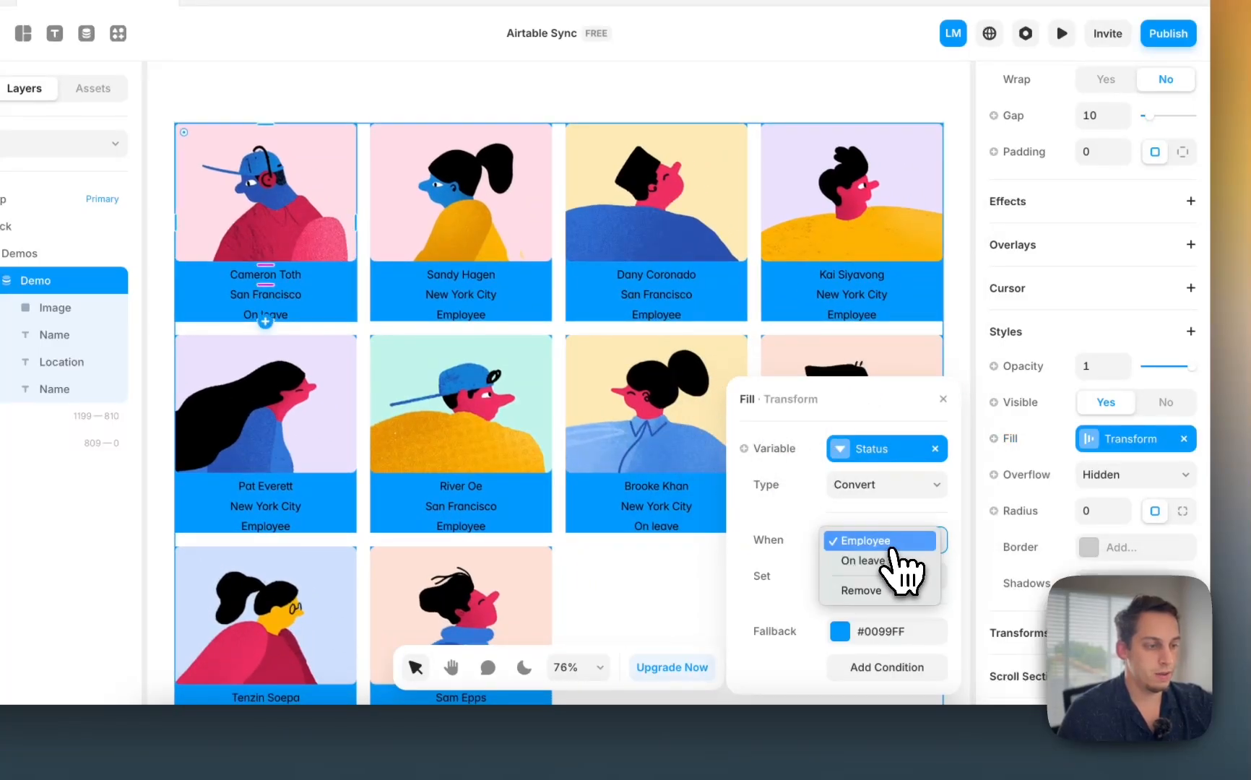
pyautogui.click(870, 561)
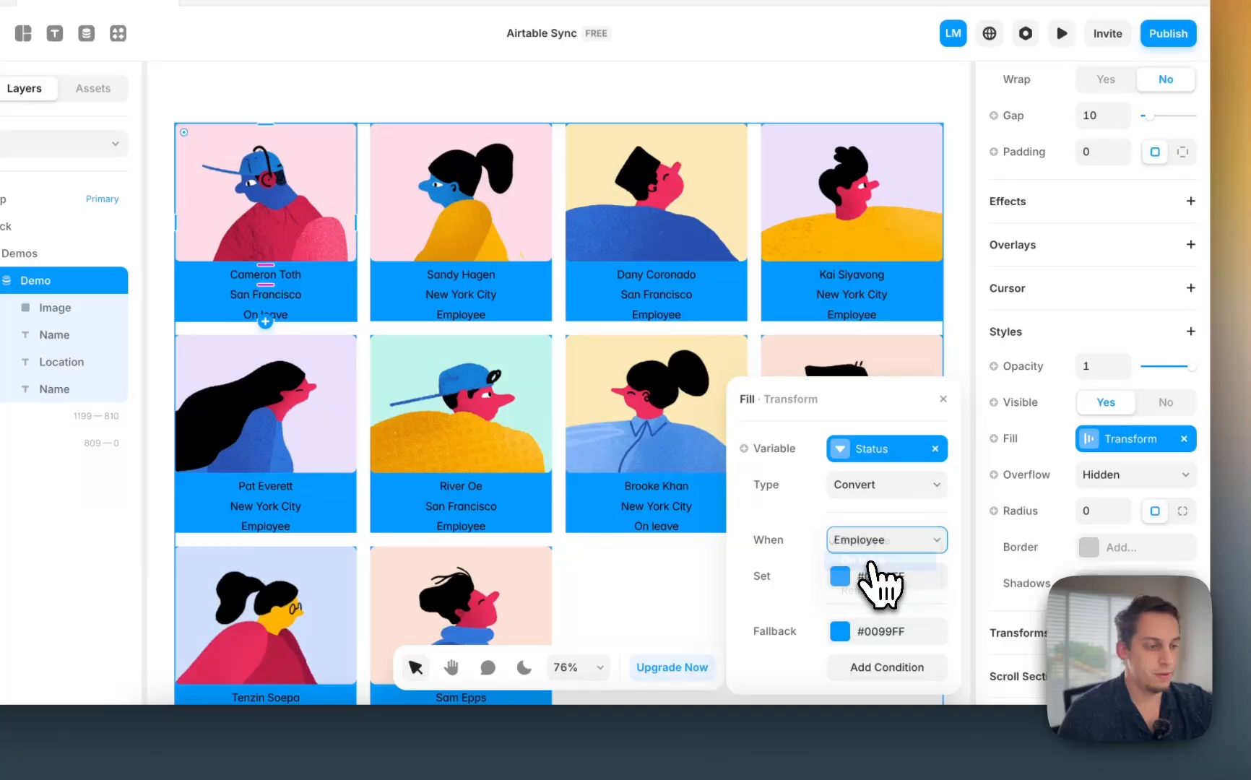
pyautogui.click(855, 578)
pyautogui.click(786, 437)
pyautogui.moveTo(788, 444); pyautogui.dragTo(715, 404)
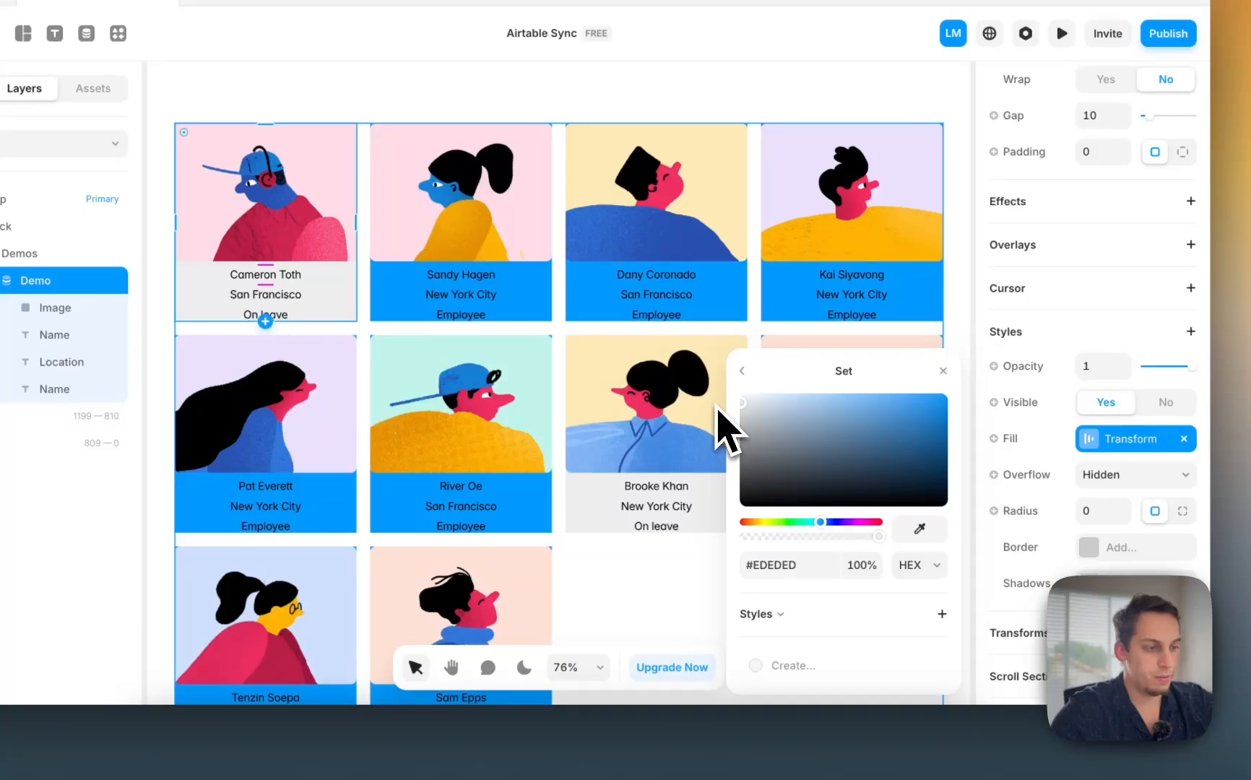
pyautogui.click(742, 372)
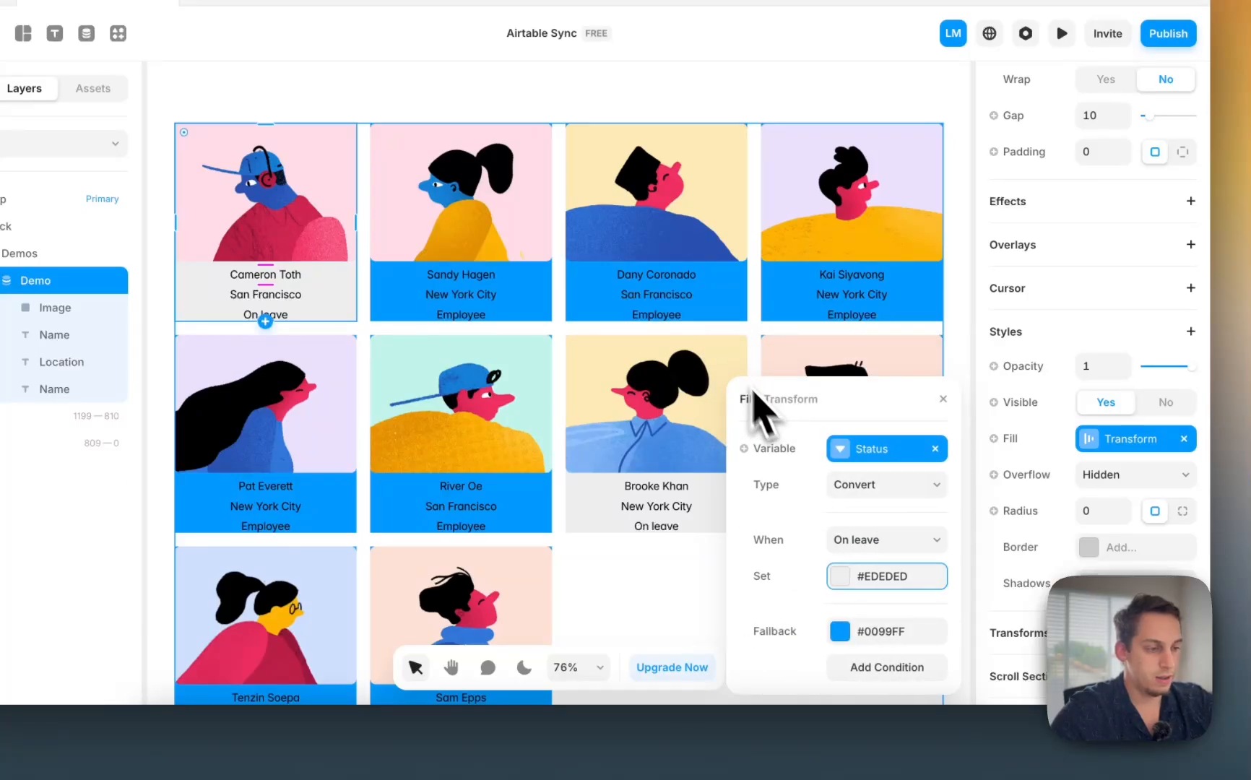
# Step: Make the fallback color of the Demo item's status fill fully transparent with 0% opacity
pyautogui.click(851, 630)
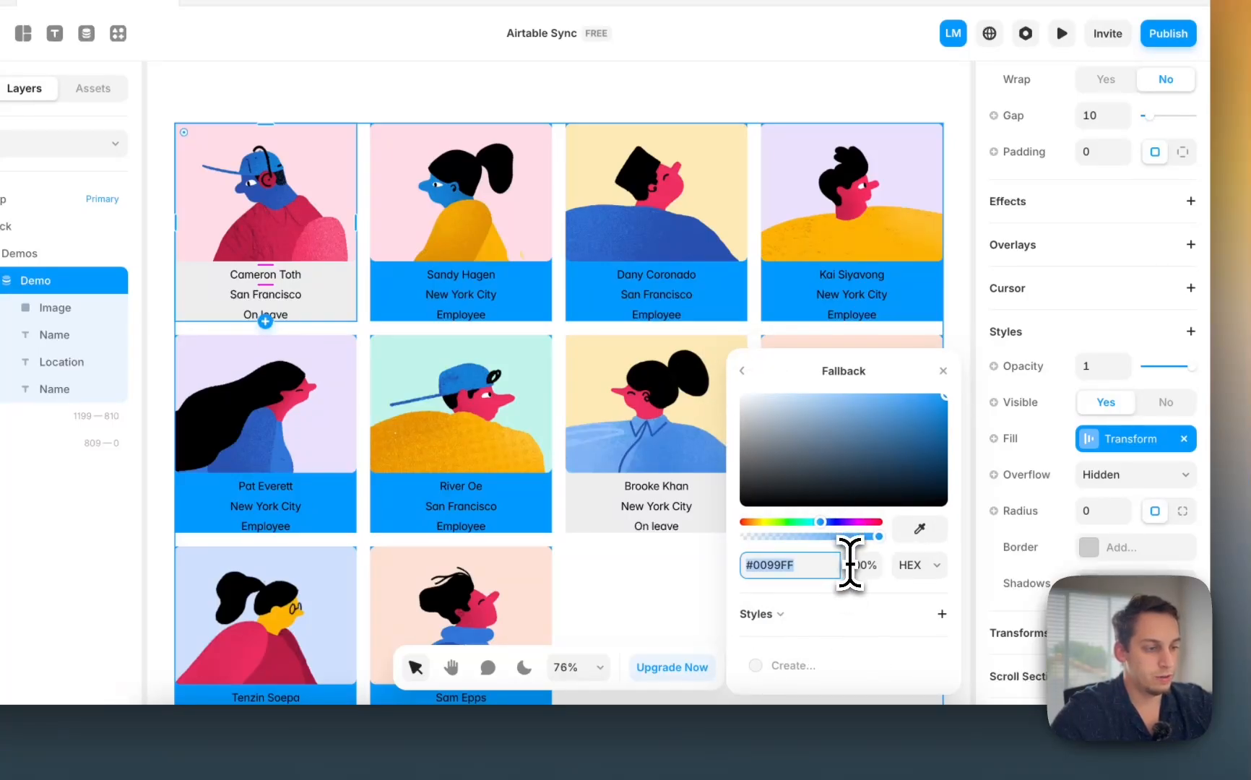
pyautogui.press('Return')
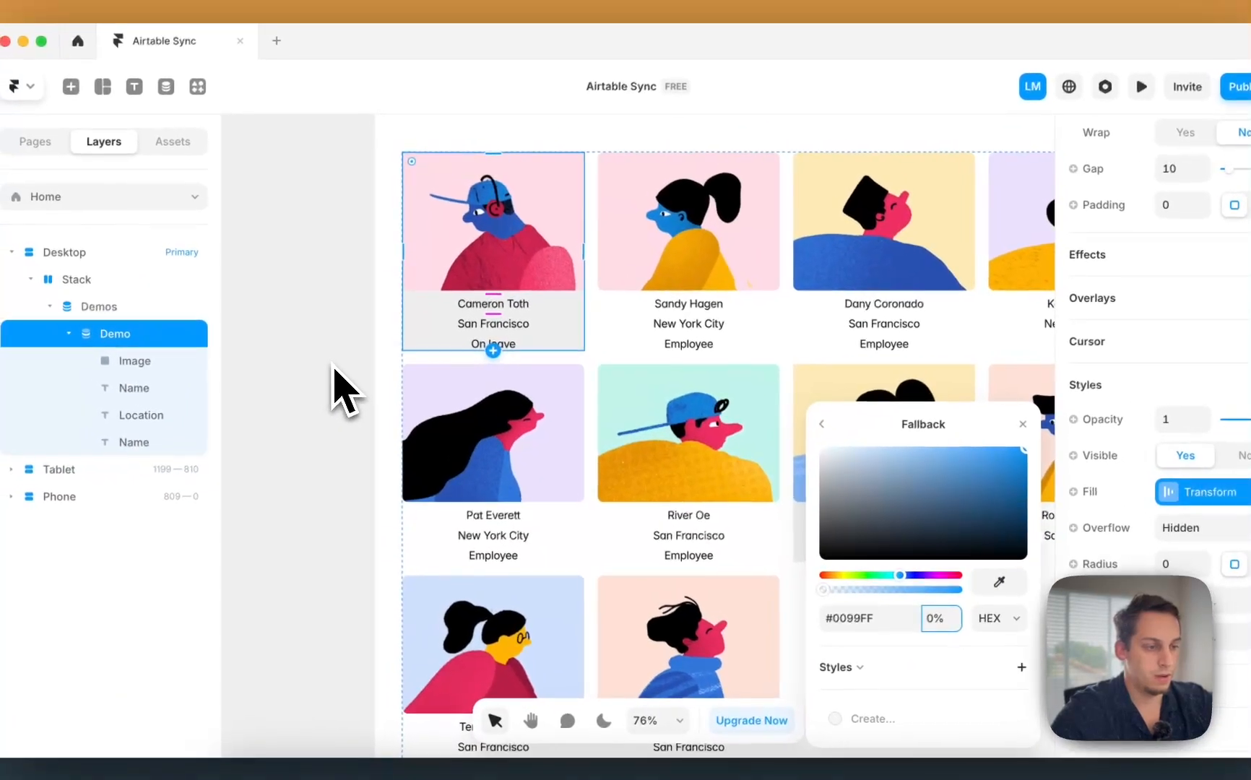
pyautogui.click(822, 424)
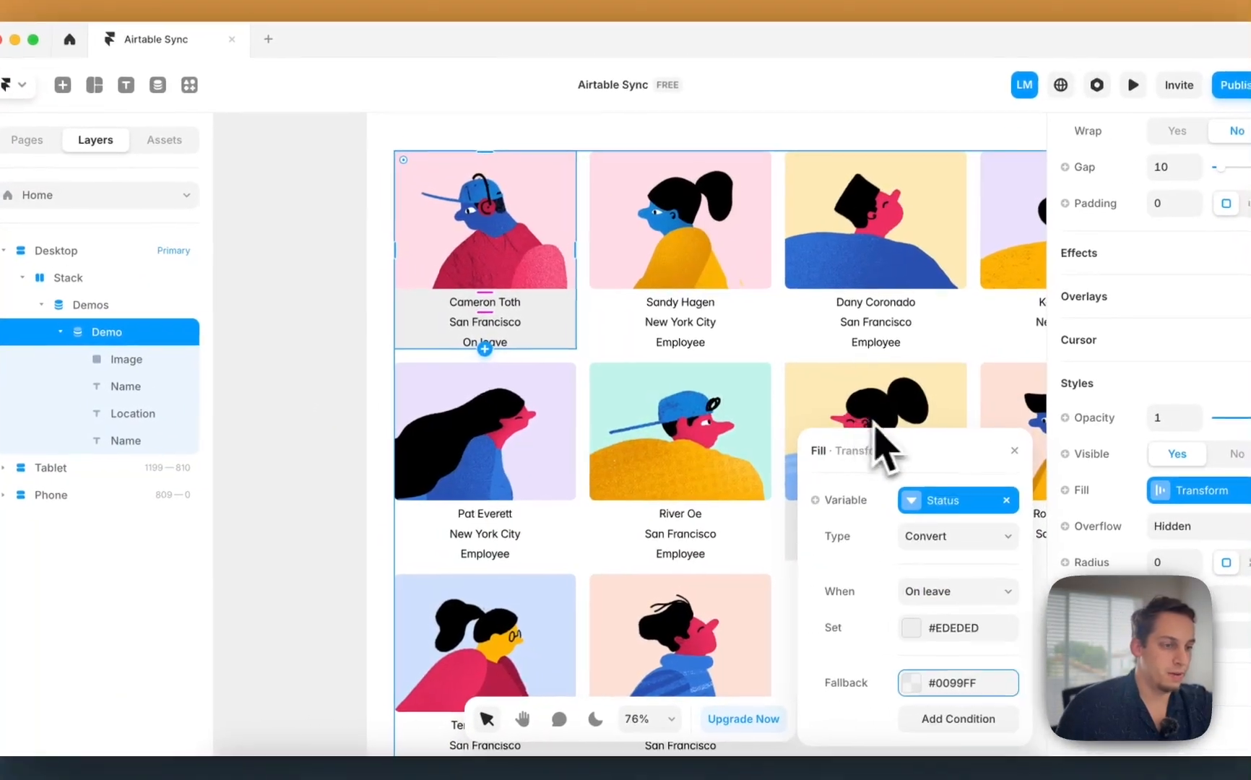
pyautogui.click(314, 409)
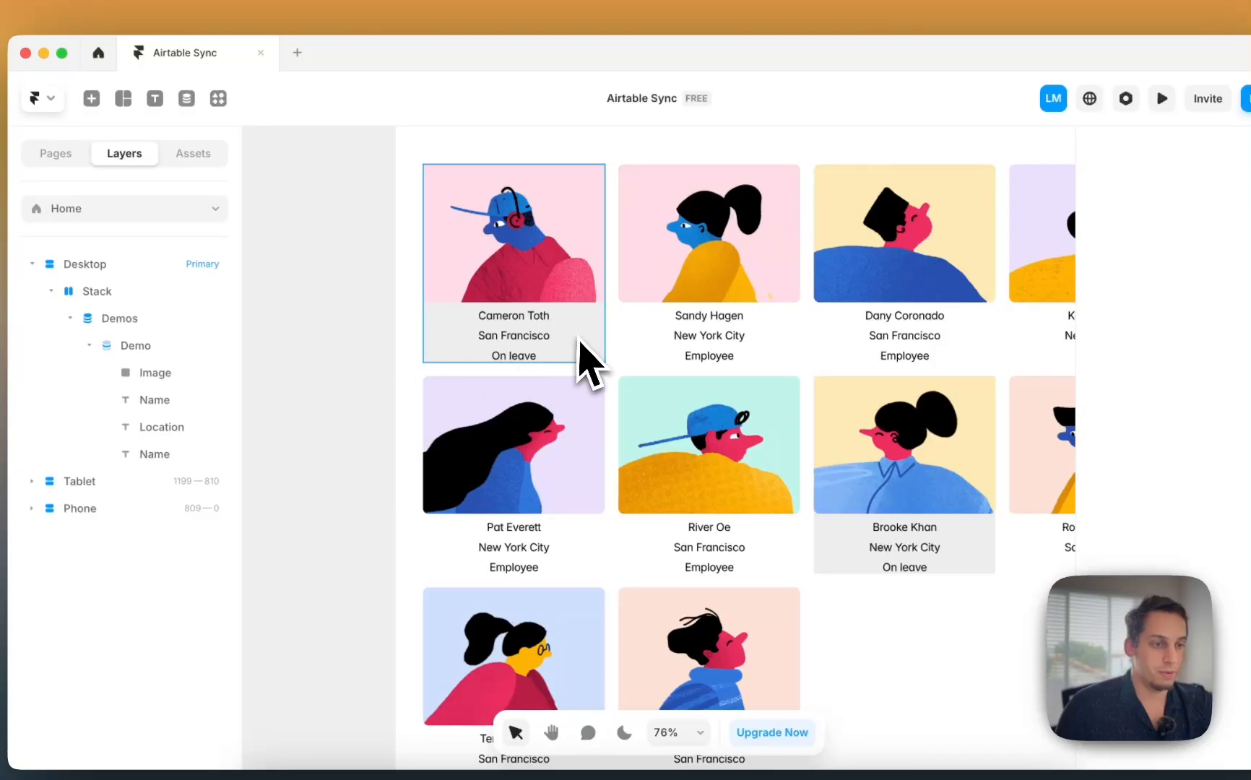
pyautogui.click(549, 341)
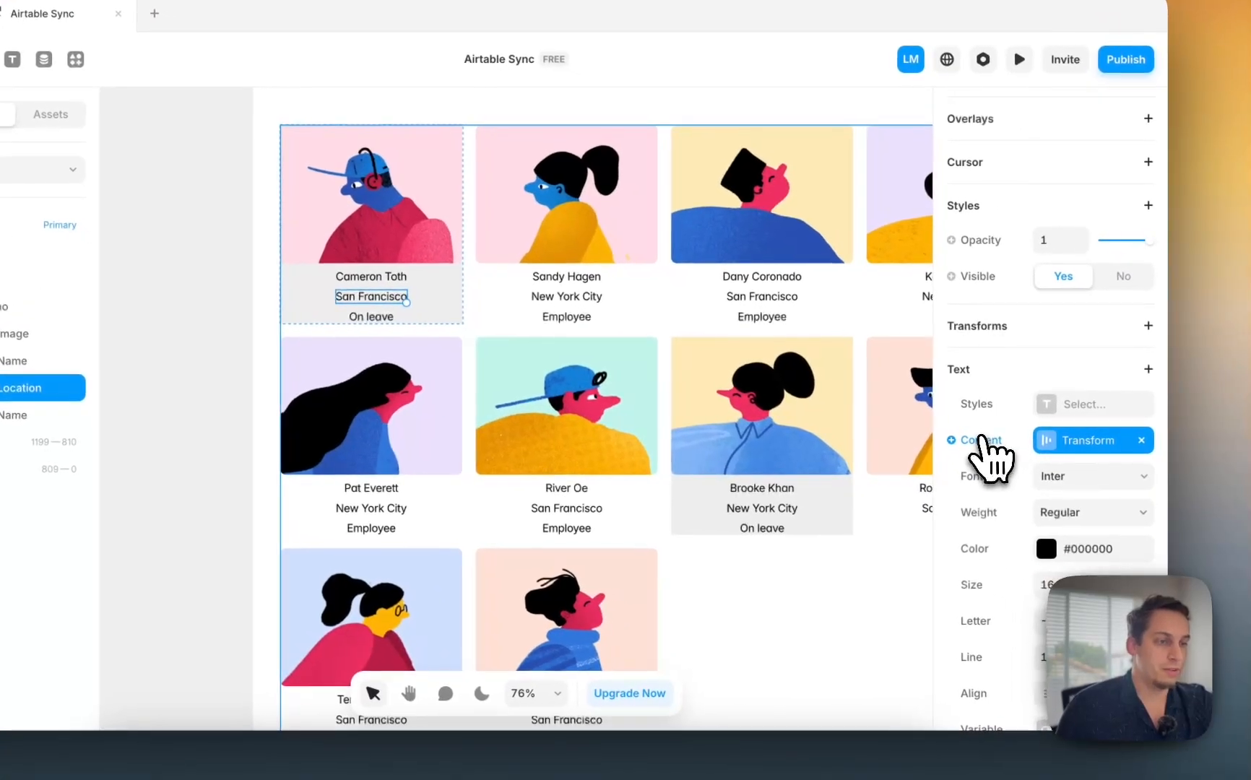
pyautogui.click(983, 438)
pyautogui.moveTo(991, 505)
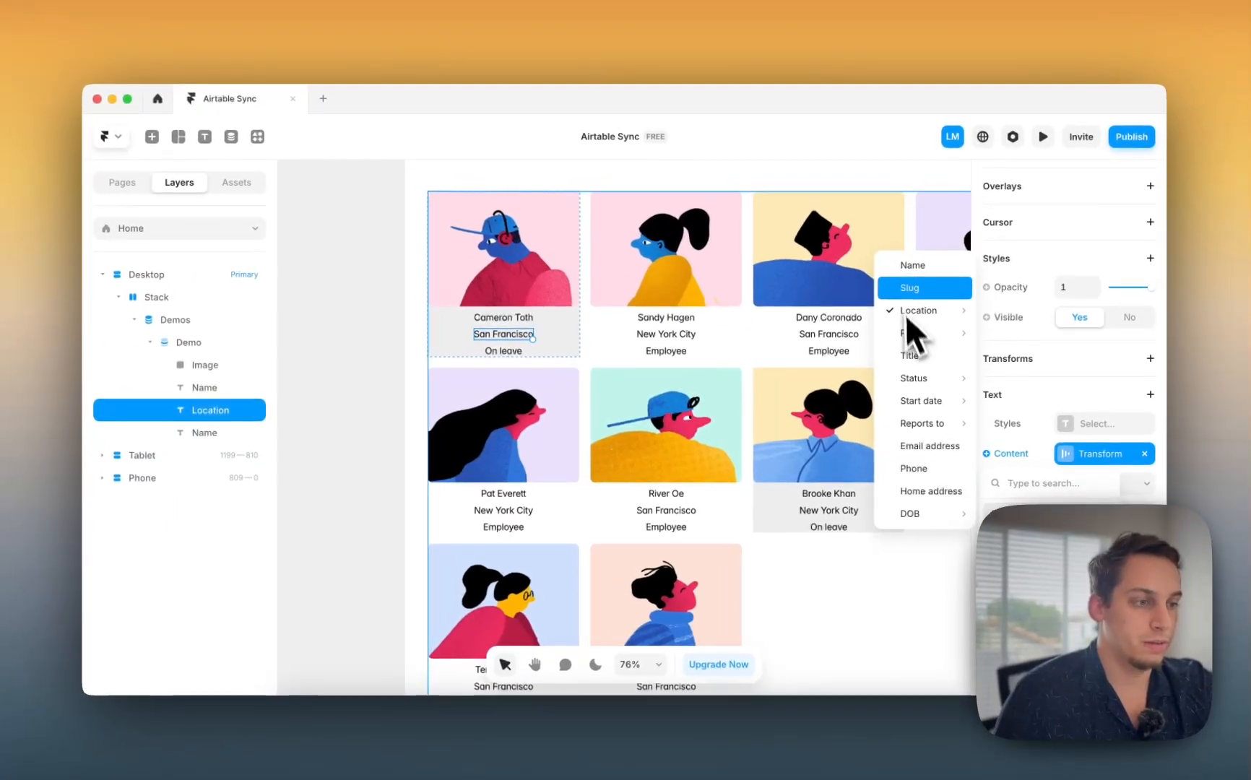
pyautogui.moveTo(852, 270)
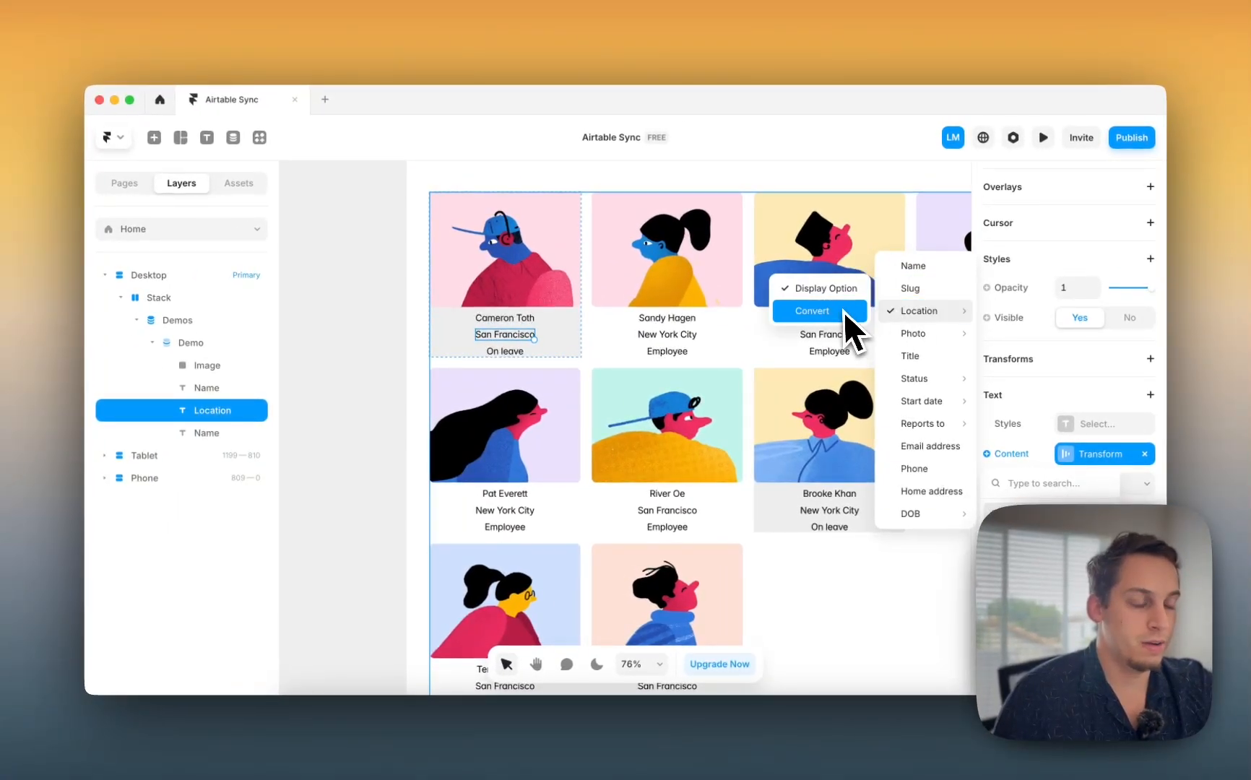
pyautogui.press('Escape')
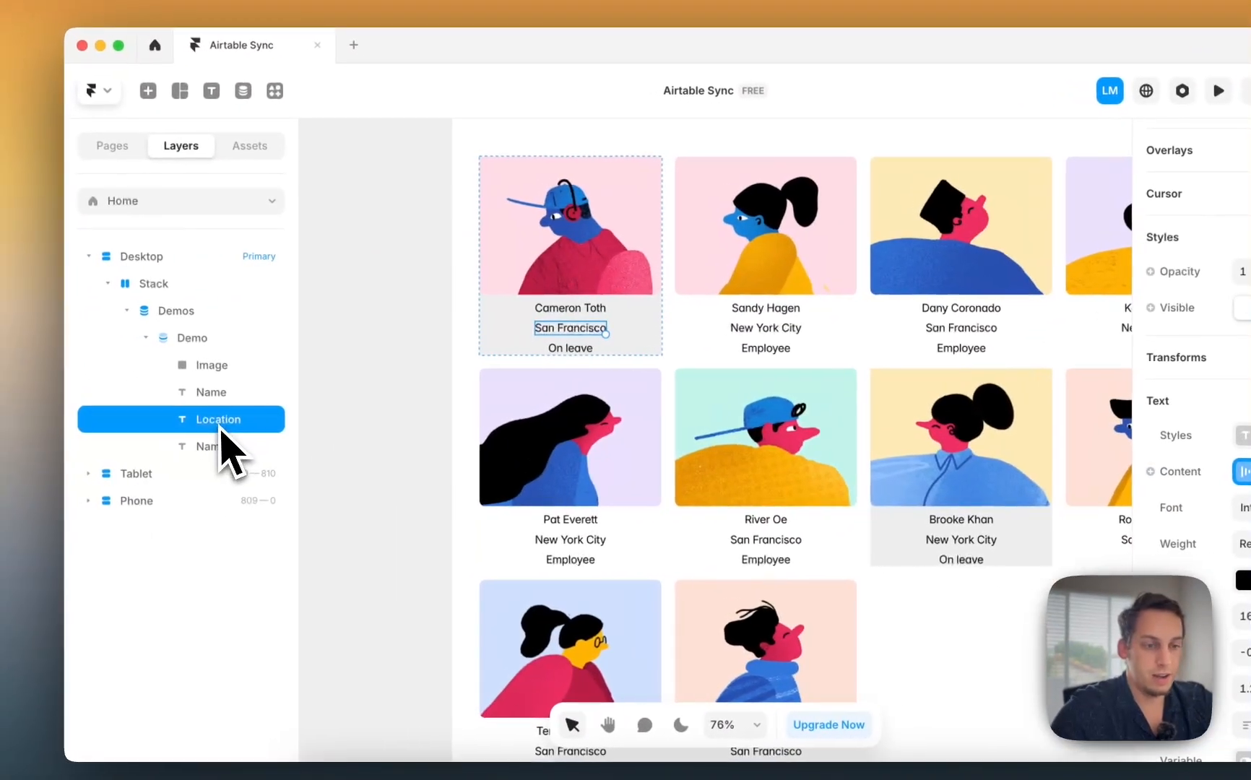
# Step: Wrap the Location text in a new stack and make that stack fit its content
pyautogui.rightClick(112, 426)
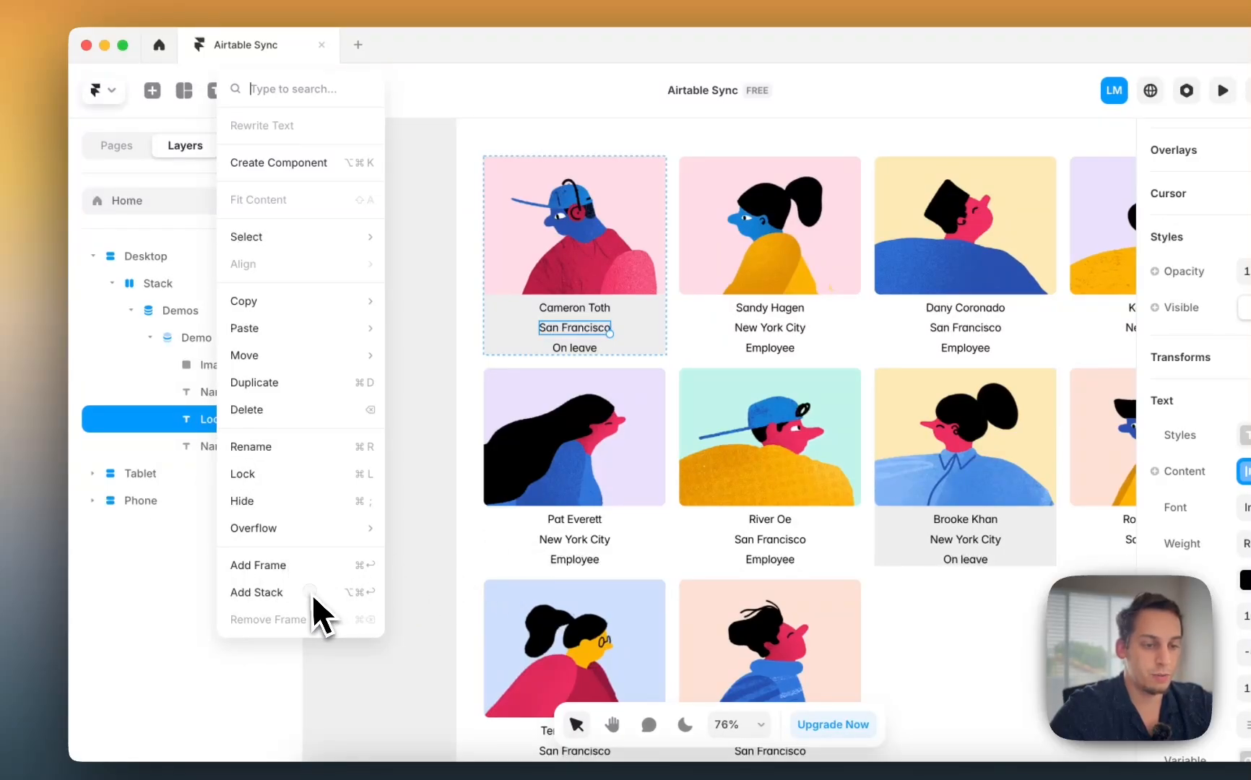
pyautogui.click(279, 595)
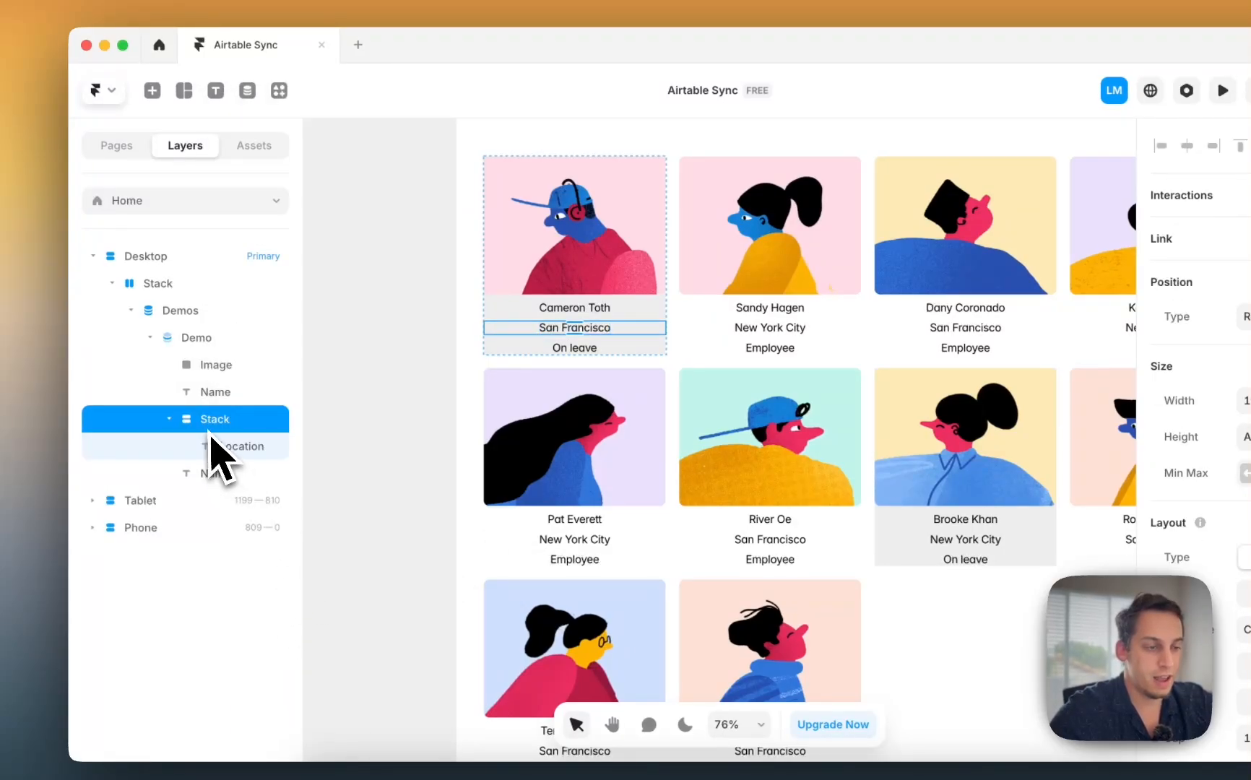
pyautogui.rightClick(210, 433)
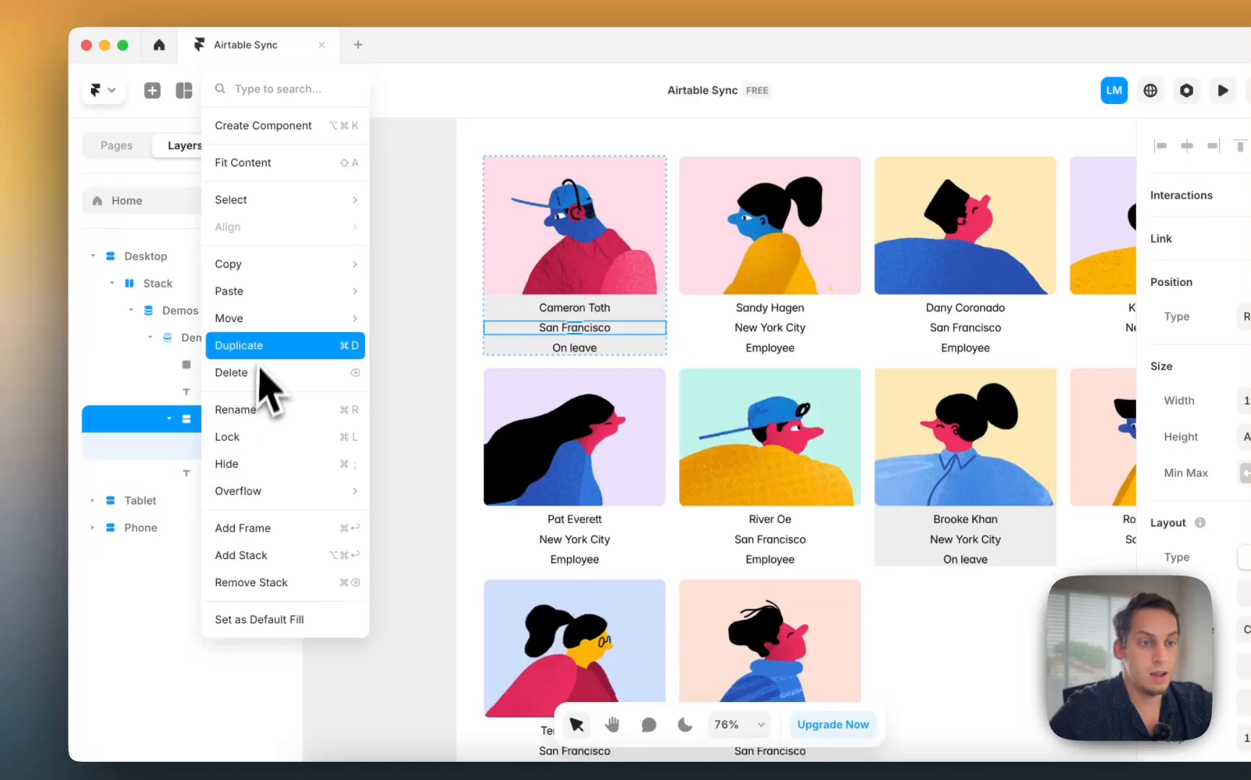
pyautogui.click(271, 163)
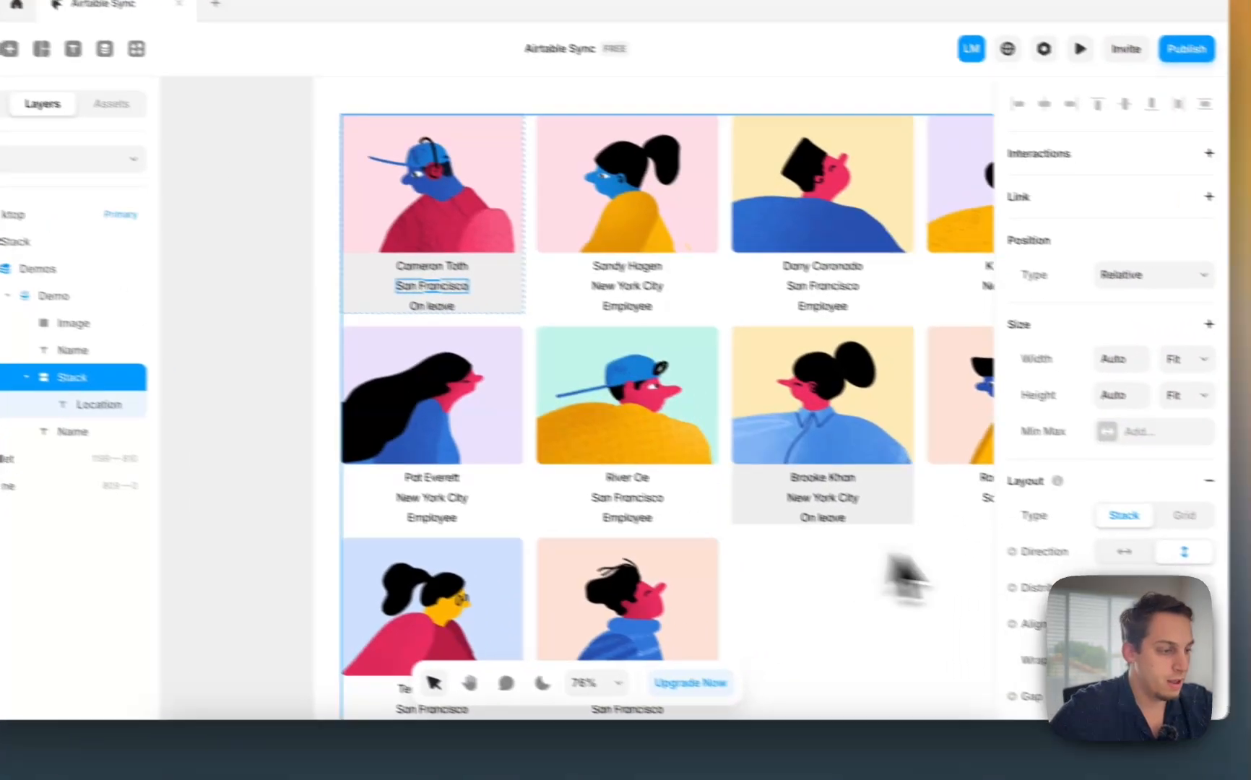
# Step: Set the padding of the stack around the Location text to 10
pyautogui.scroll(-2, 1090, 563)
pyautogui.click(1076, 551)
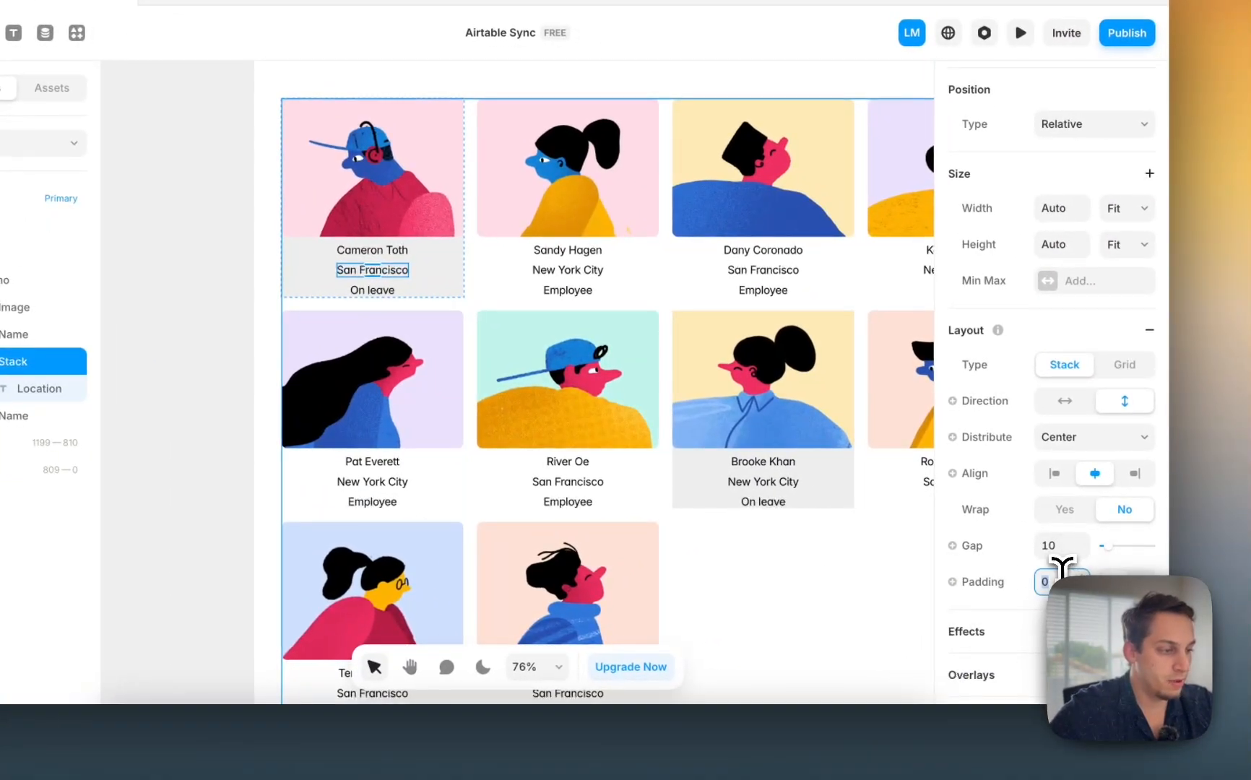
pyautogui.hotkey('shift', 'Up')
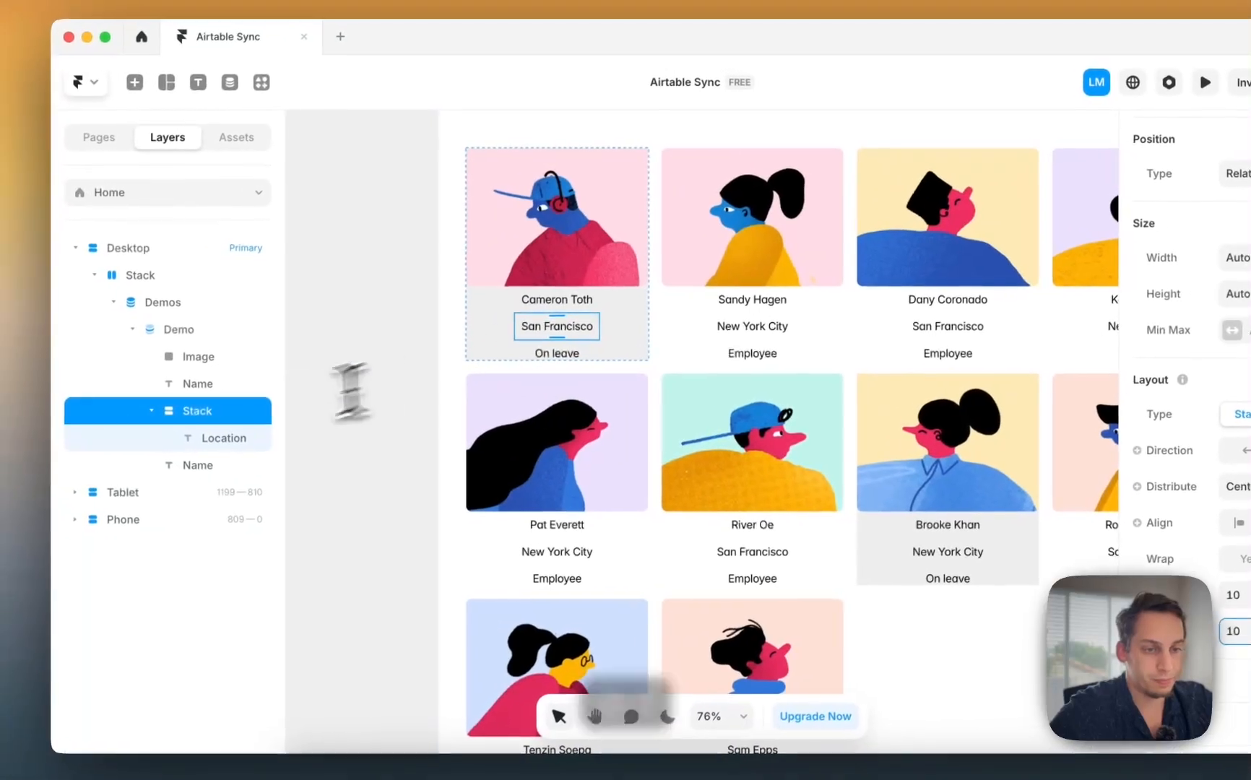
# Step: Place the location stack below the status text and rename that text layer Status
pyautogui.click(99, 396)
pyautogui.moveTo(211, 424); pyautogui.dragTo(224, 468)
pyautogui.click(217, 420)
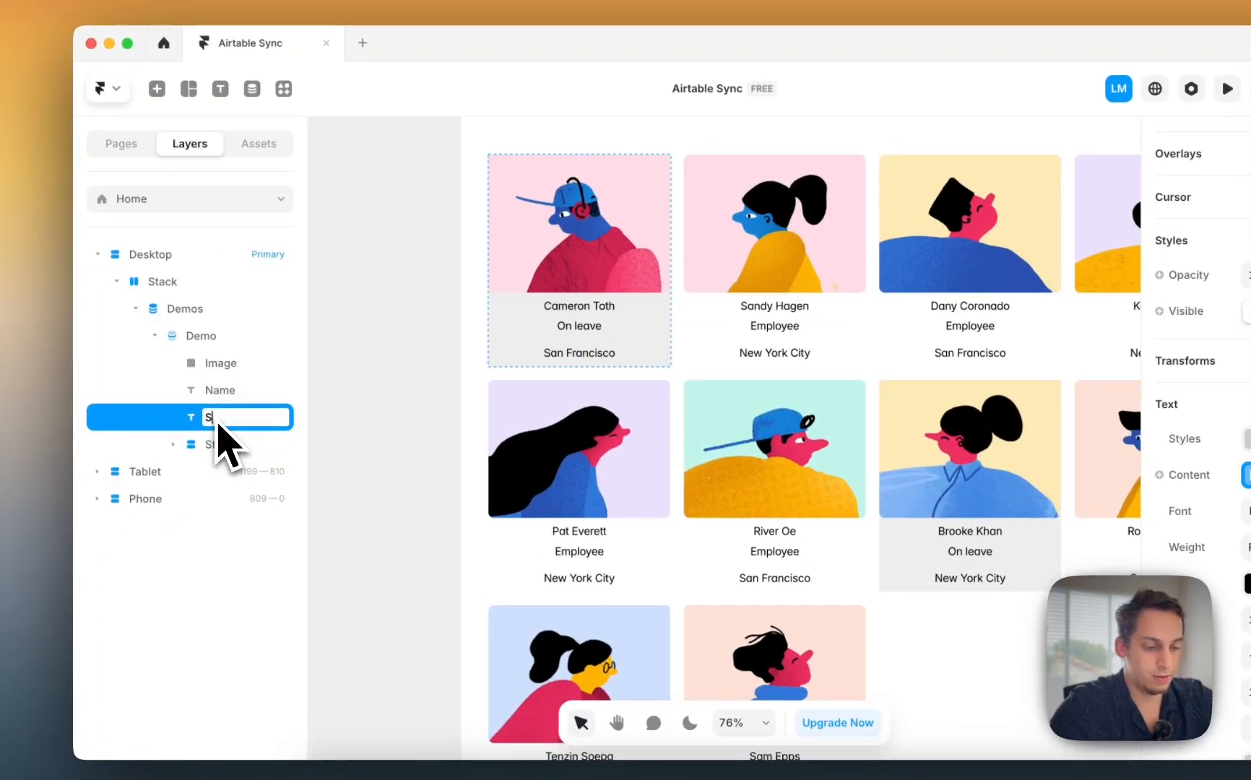
pyautogui.press('Return')
# Step: Rename the stack containing the Location text as Location Stack
pyautogui.doubleClick(217, 445)
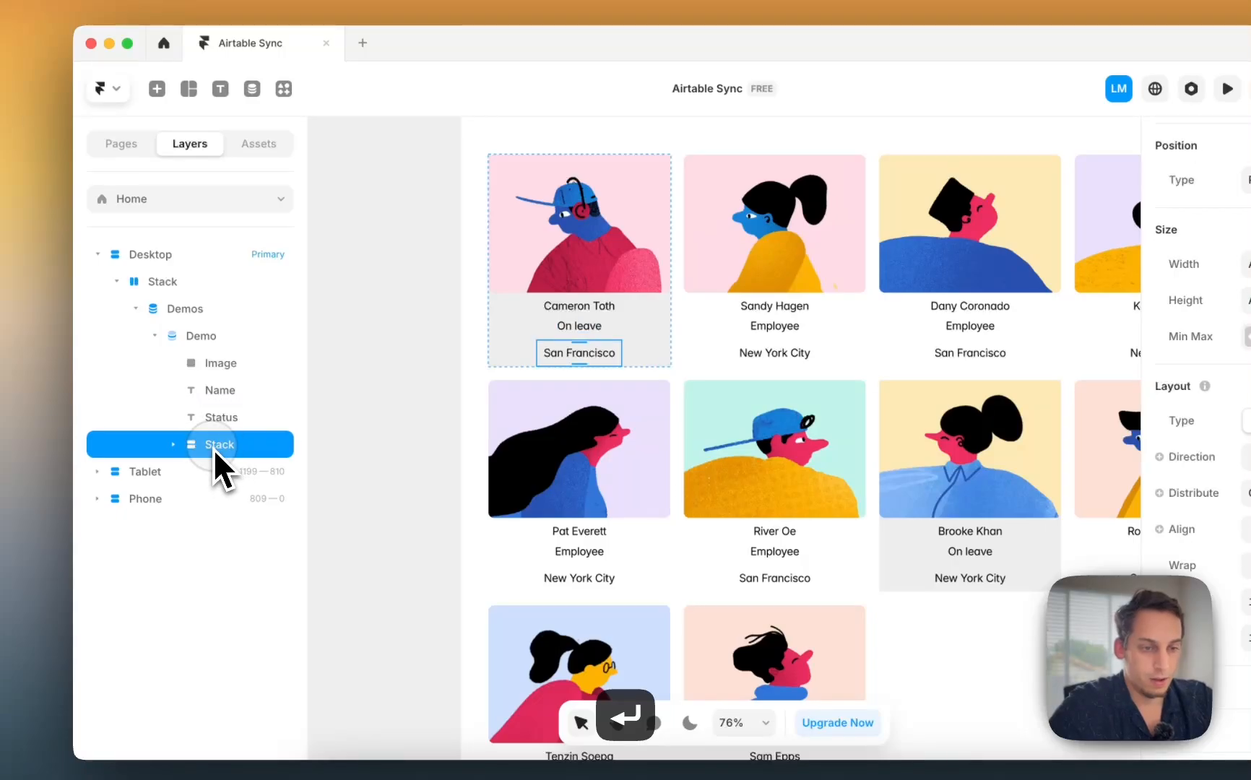
pyautogui.write('Location ')
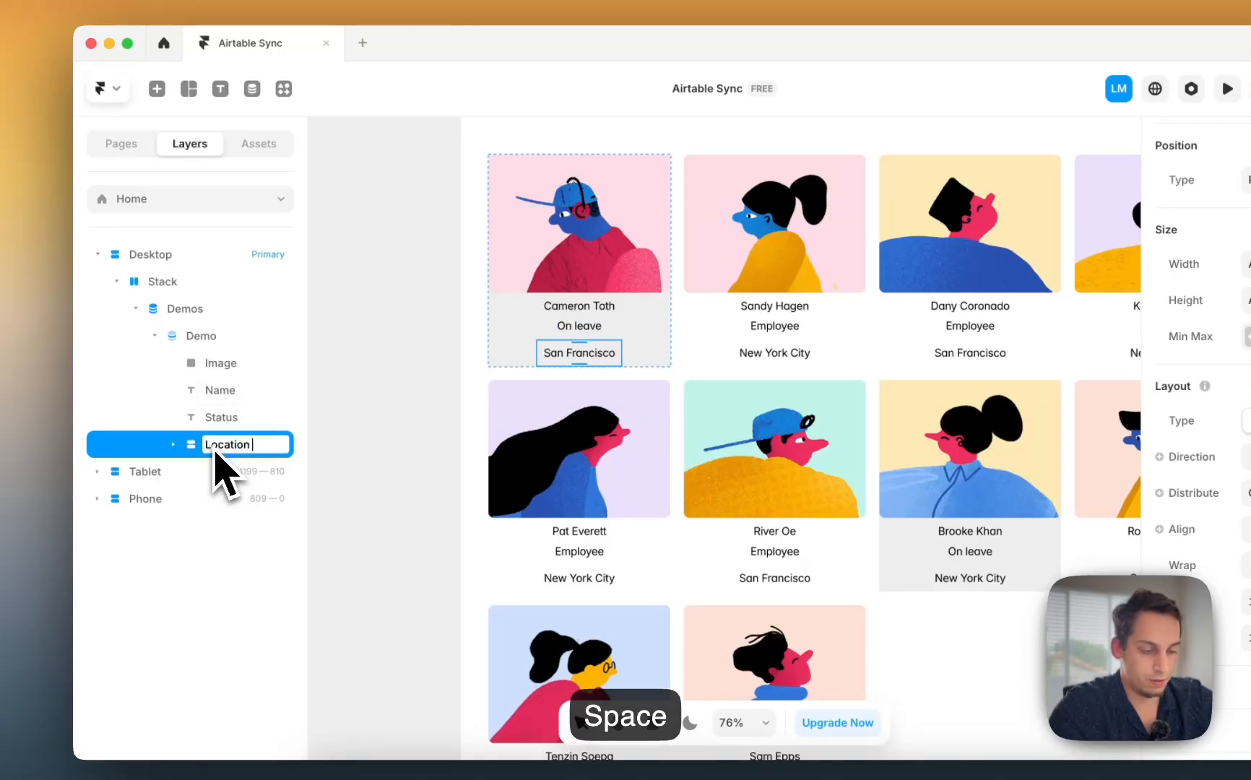
pyautogui.write('Stack')
pyautogui.press('Return')
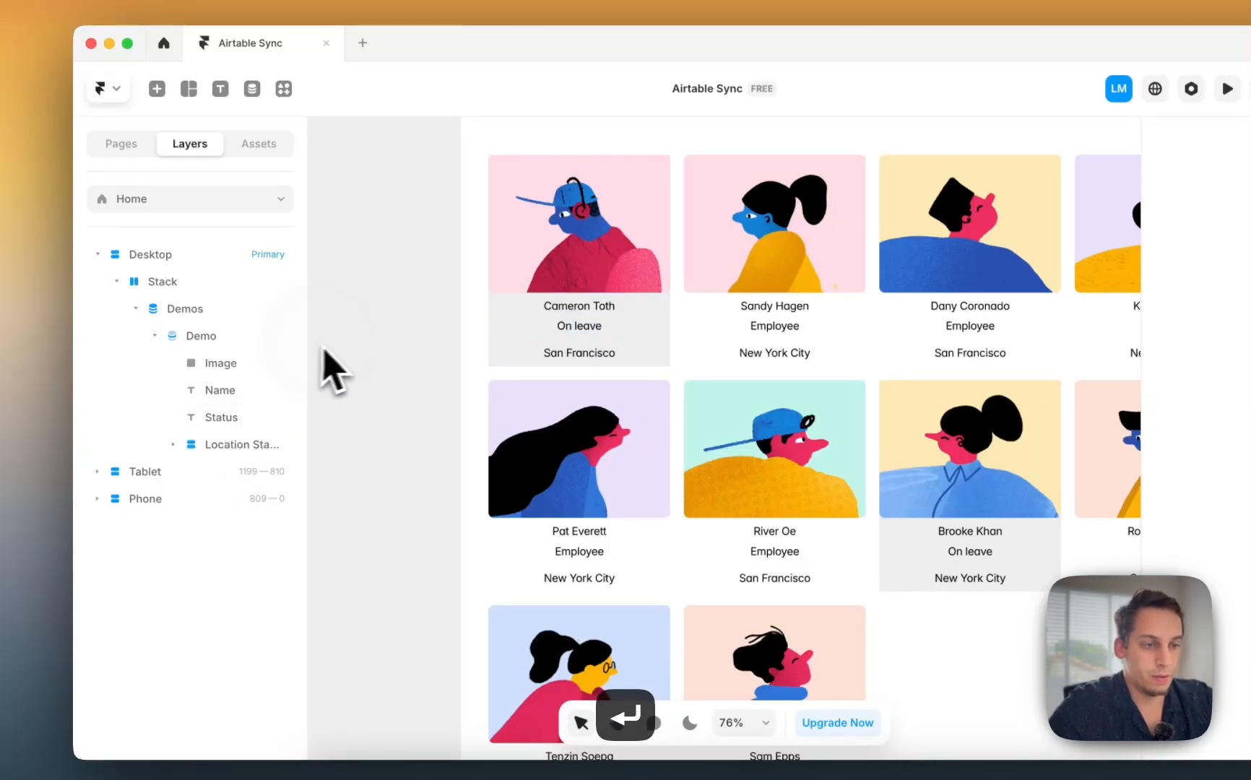
# Step: Give the Demo item individual side padding with 20 at the bottom
pyautogui.click(514, 335)
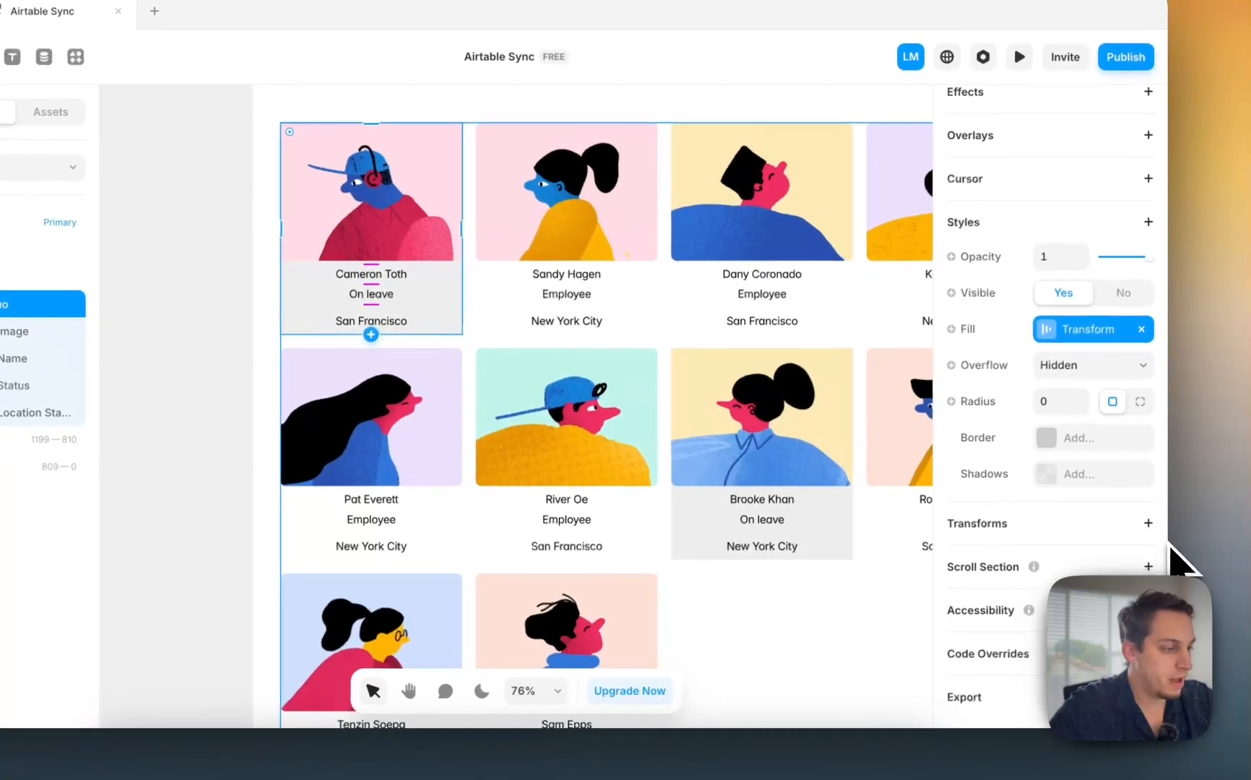
pyautogui.scroll(3, 1103, 582)
pyautogui.scroll(3, 1088, 520)
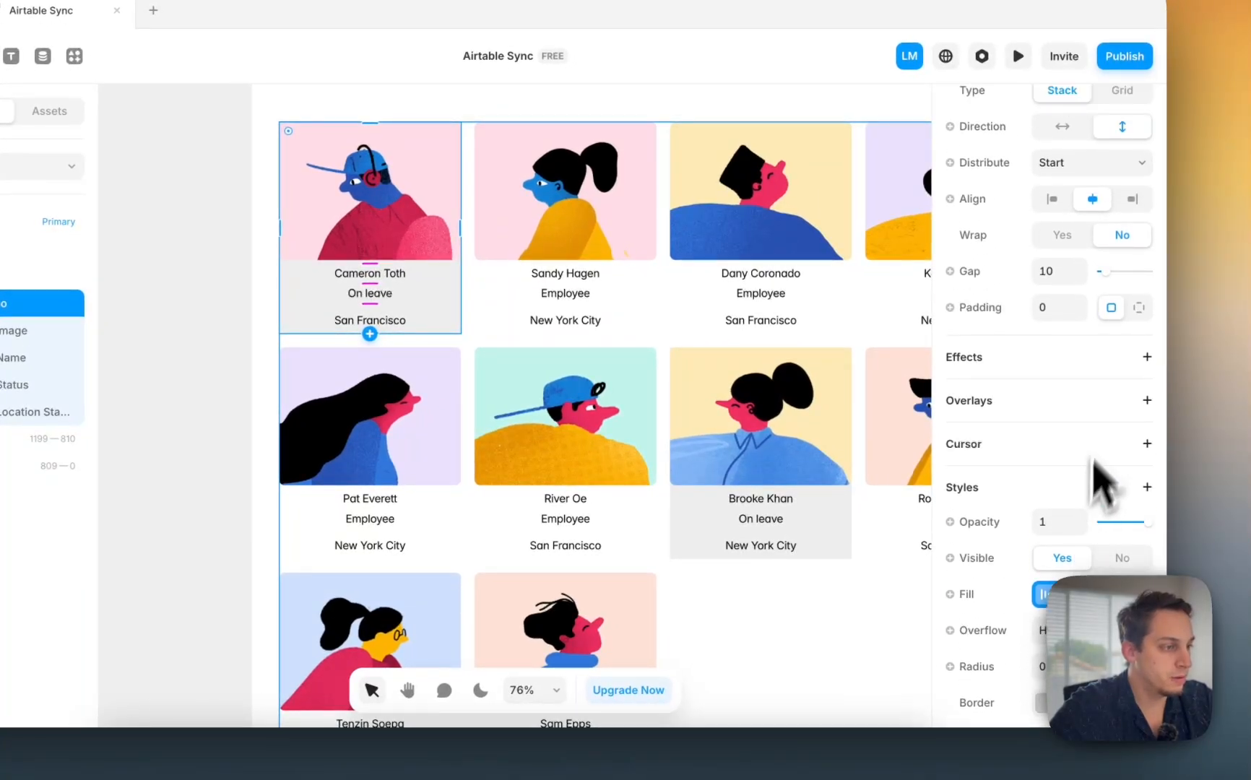
pyautogui.click(1139, 309)
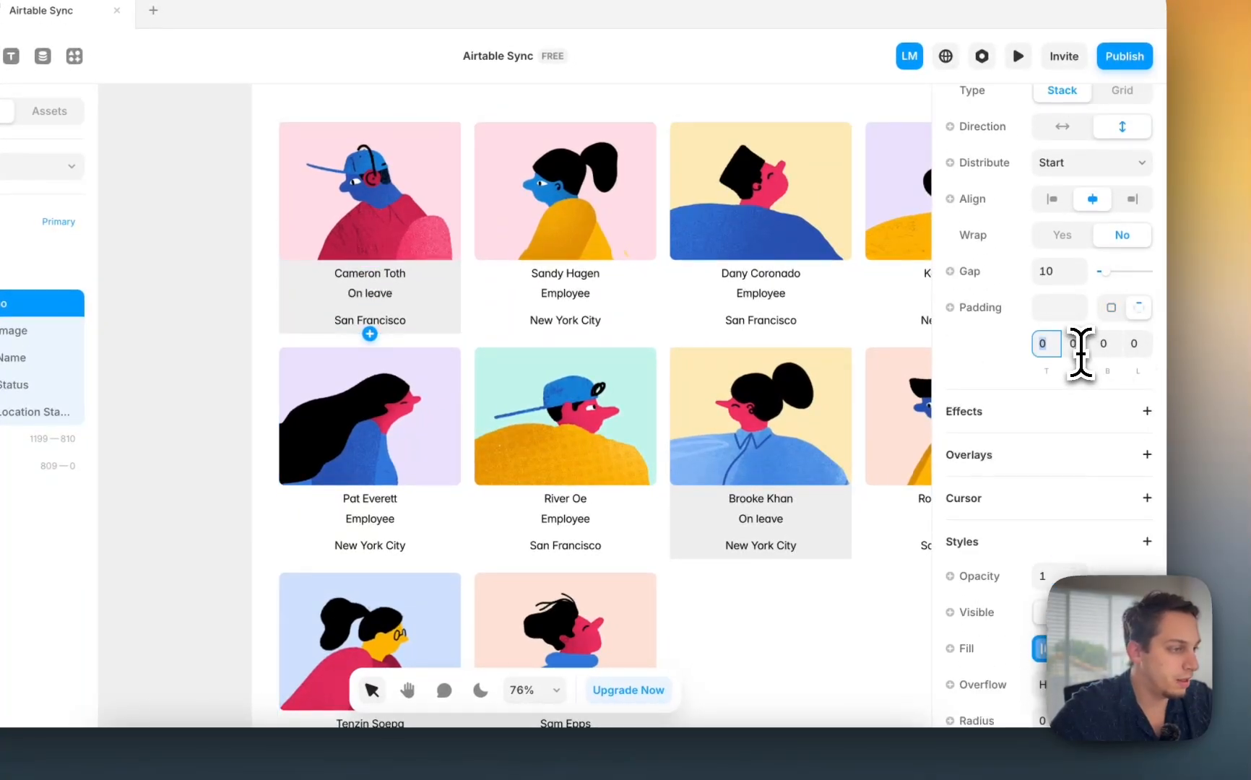
pyautogui.hotkey('shift', 'Up')
pyautogui.hotkey('shift', 'Up')
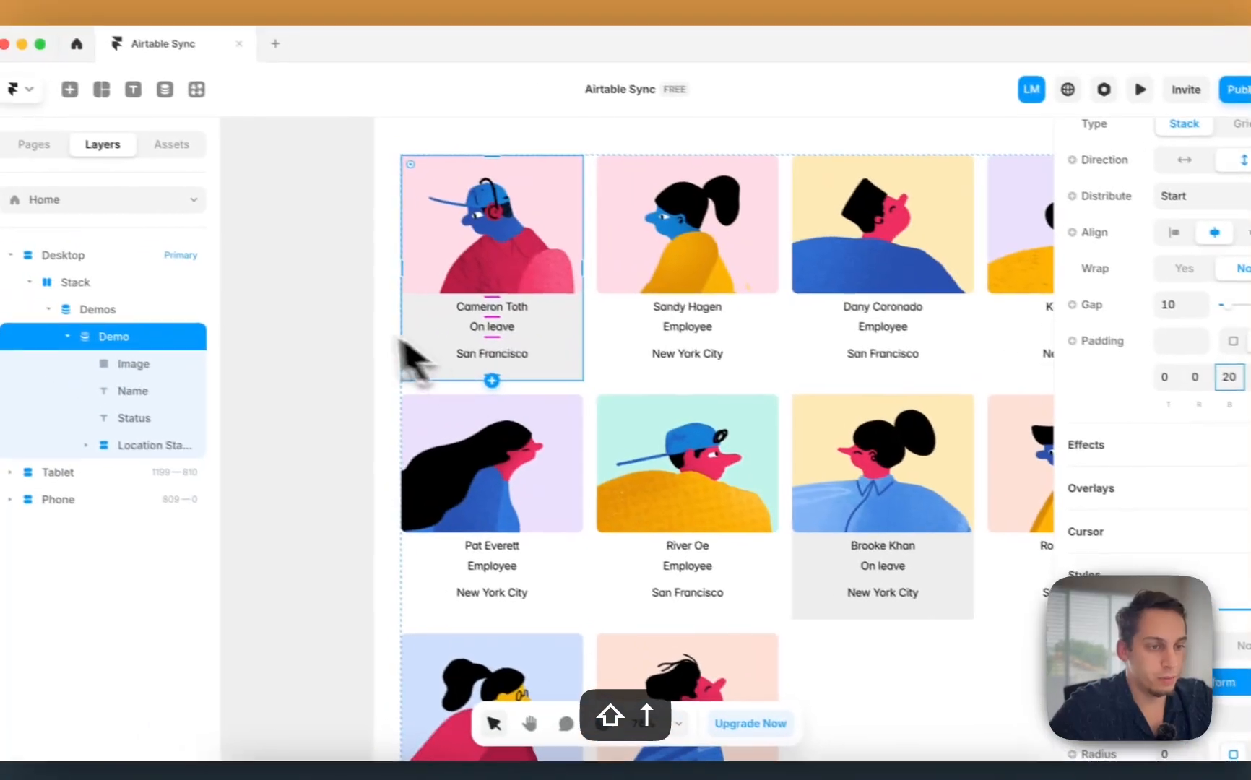
# Step: Bind the Location Stack's fill to the Location field using a Convert transform
pyautogui.click(462, 351)
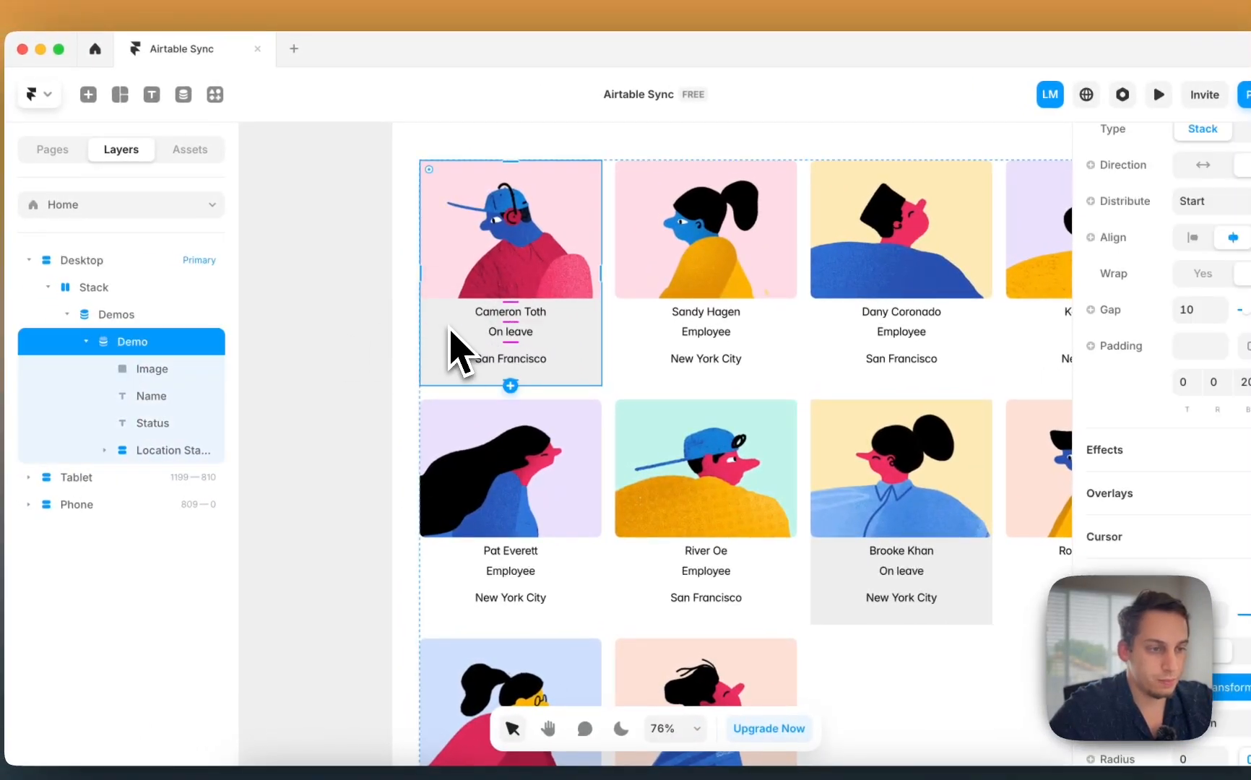
pyautogui.keyDown('super'); pyautogui.click(477, 356); pyautogui.keyUp('super')
pyautogui.keyDown('super'); pyautogui.click(470, 358); pyautogui.keyUp('super')
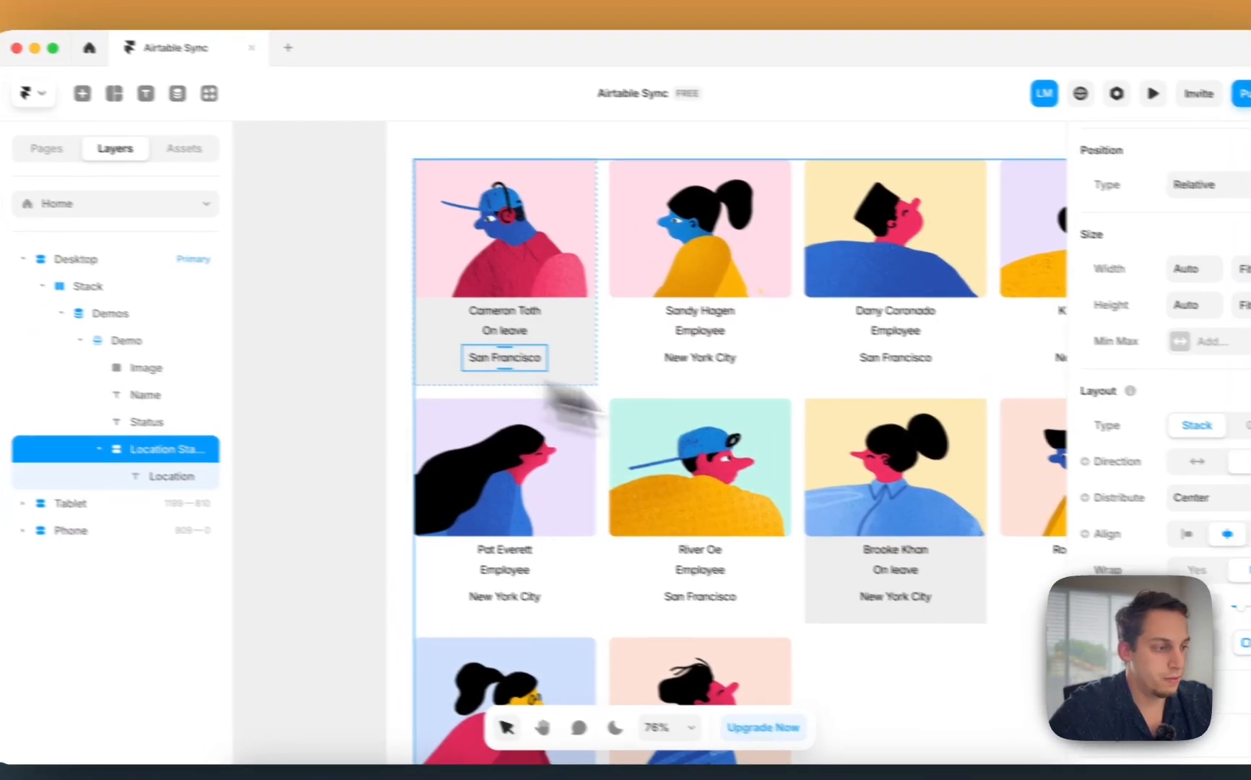
pyautogui.scroll(-4, 1196, 575)
pyautogui.scroll(-5, 1074, 556)
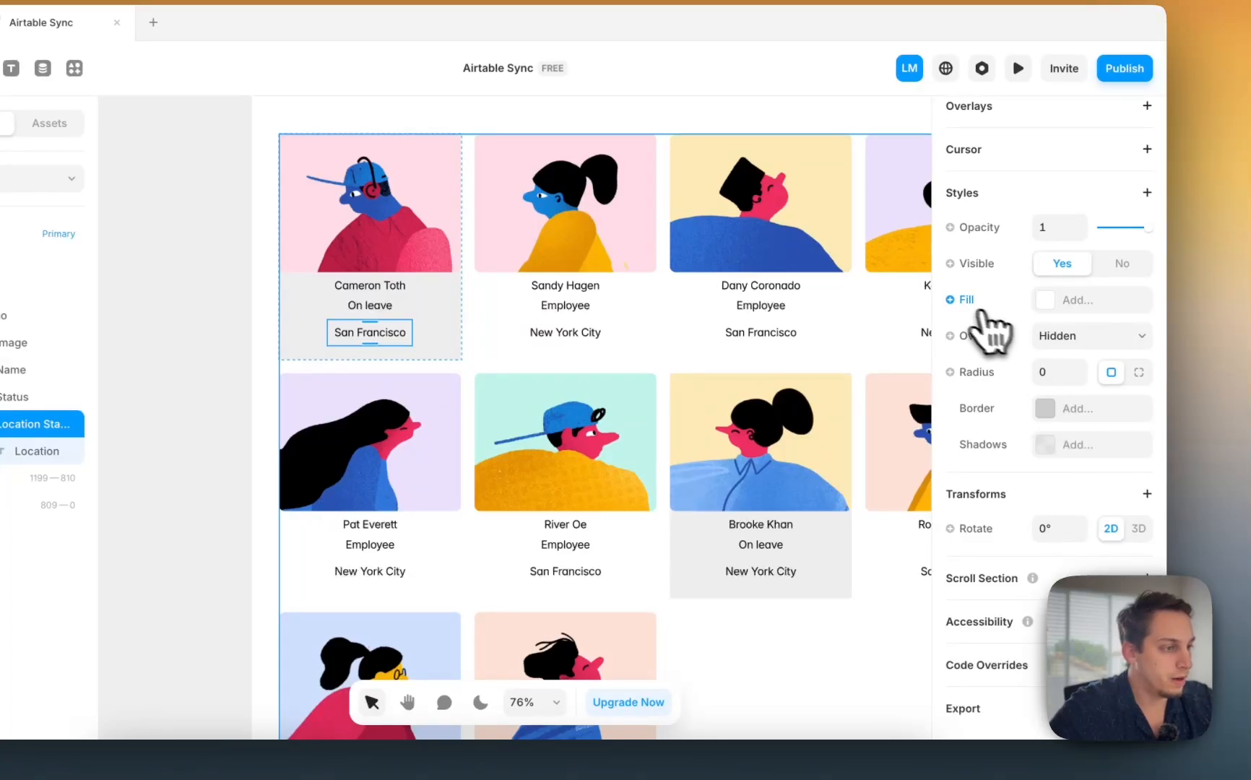
pyautogui.click(981, 309)
pyautogui.moveTo(983, 368)
pyautogui.moveTo(894, 387)
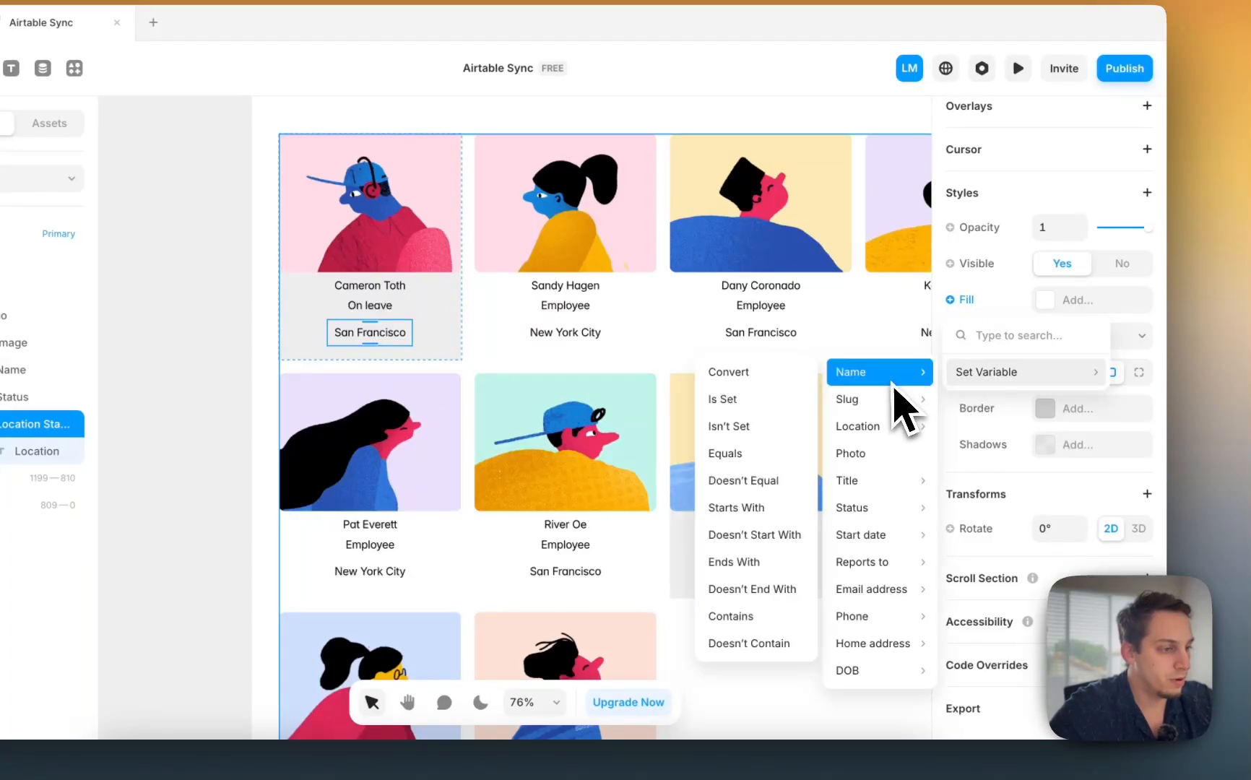
pyautogui.moveTo(881, 425)
pyautogui.click(786, 433)
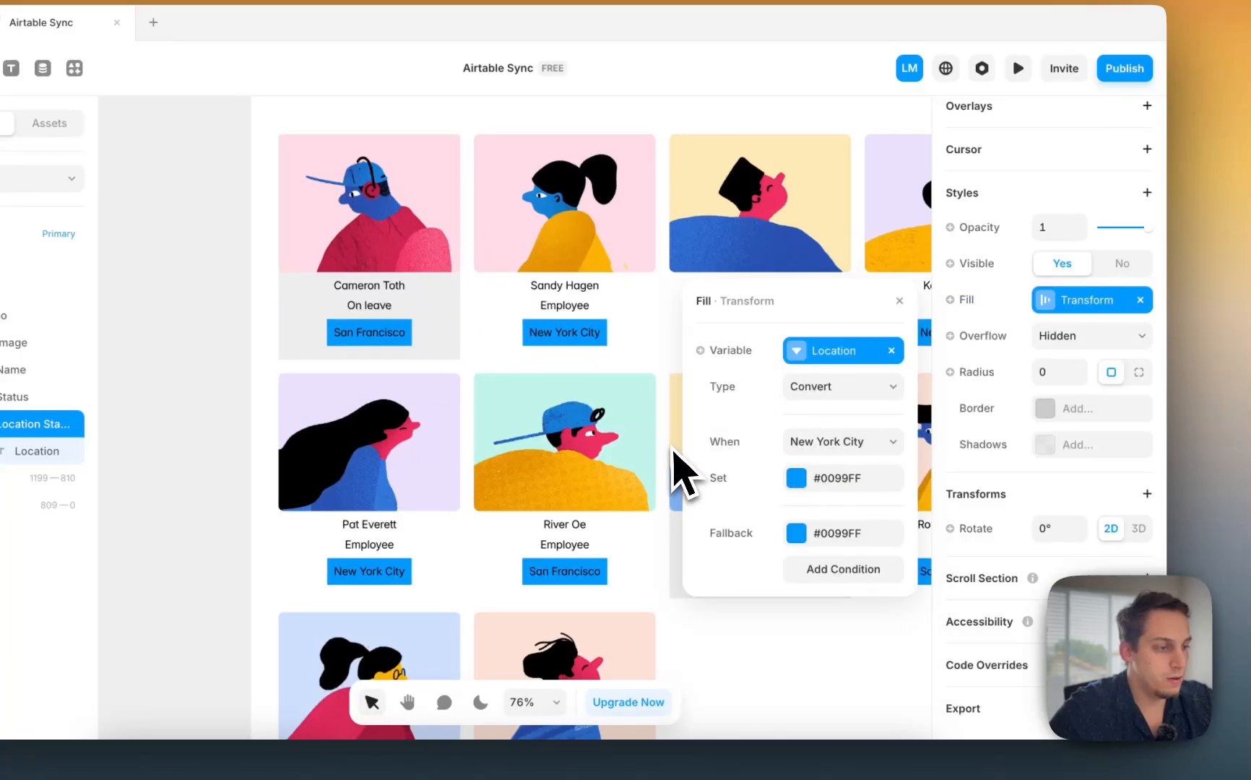
# Step: Set the Location Stack's fill for New York City to the muted green #93C98F
pyautogui.click(796, 479)
pyautogui.click(790, 491)
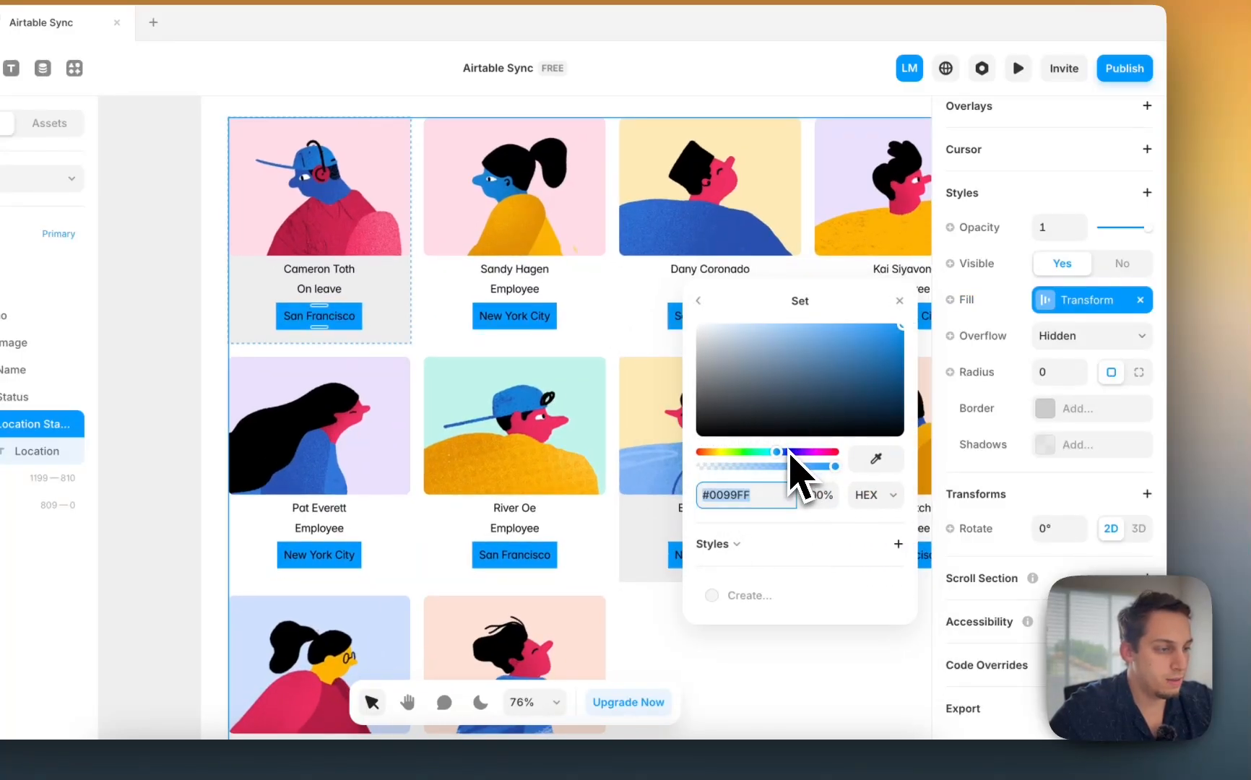
pyautogui.moveTo(789, 453); pyautogui.dragTo(814, 459)
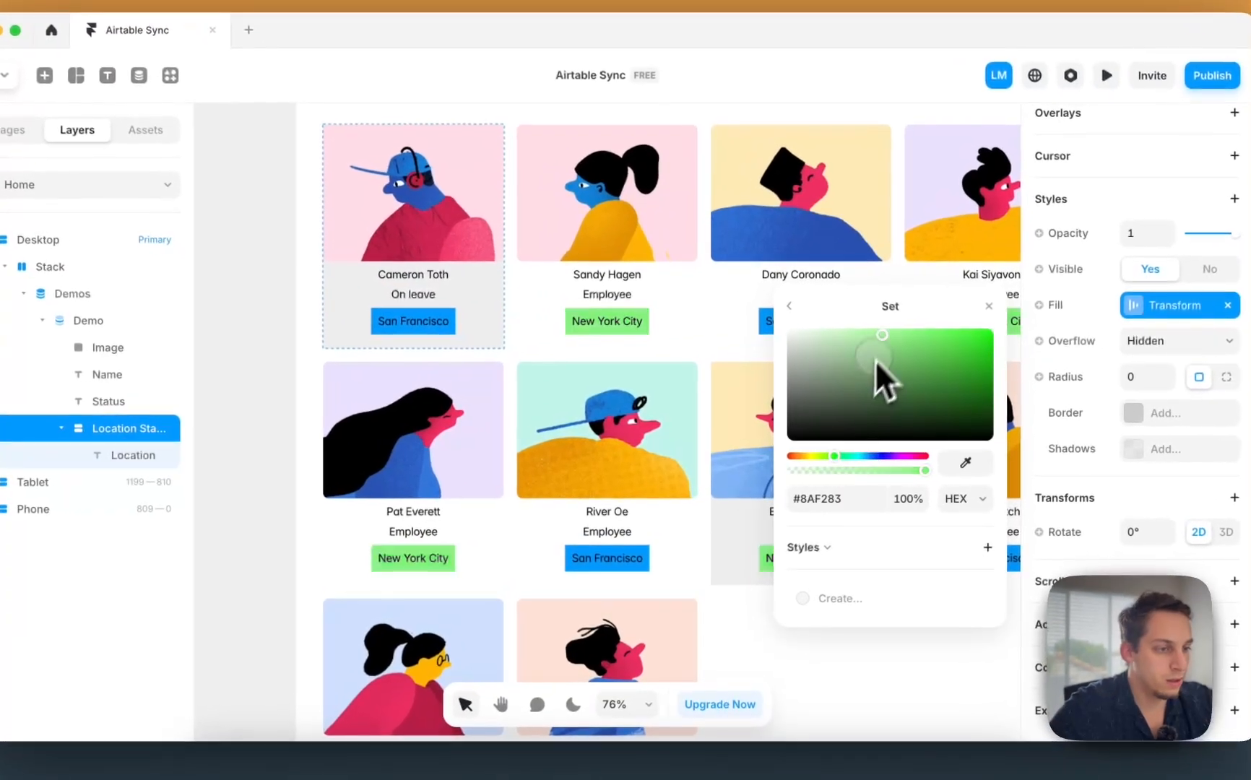
pyautogui.click(838, 374)
pyautogui.moveTo(864, 357); pyautogui.dragTo(850, 355)
pyautogui.click(790, 305)
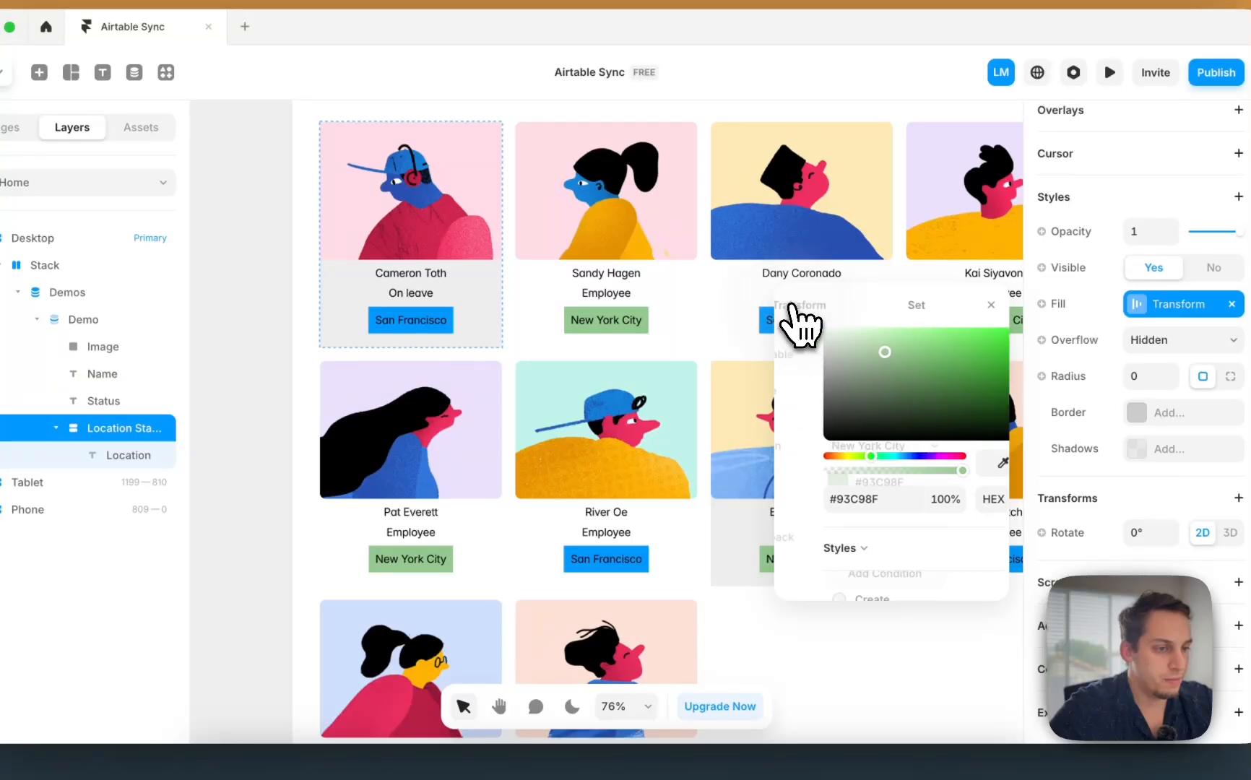
# Step: Set the fallback color of the Location Stack's fill to the light orange #FCB251
pyautogui.click(889, 536)
pyautogui.moveTo(868, 456); pyautogui.dragTo(805, 470)
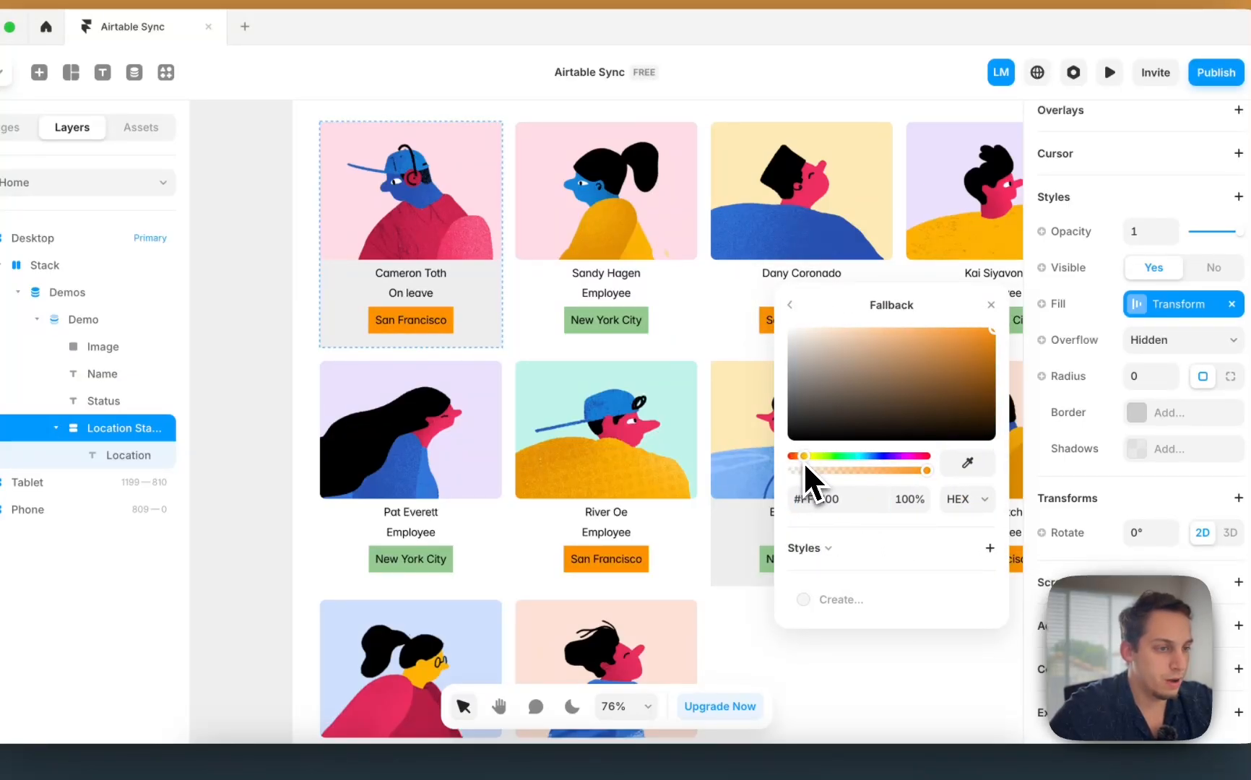
pyautogui.moveTo(843, 428); pyautogui.dragTo(905, 348)
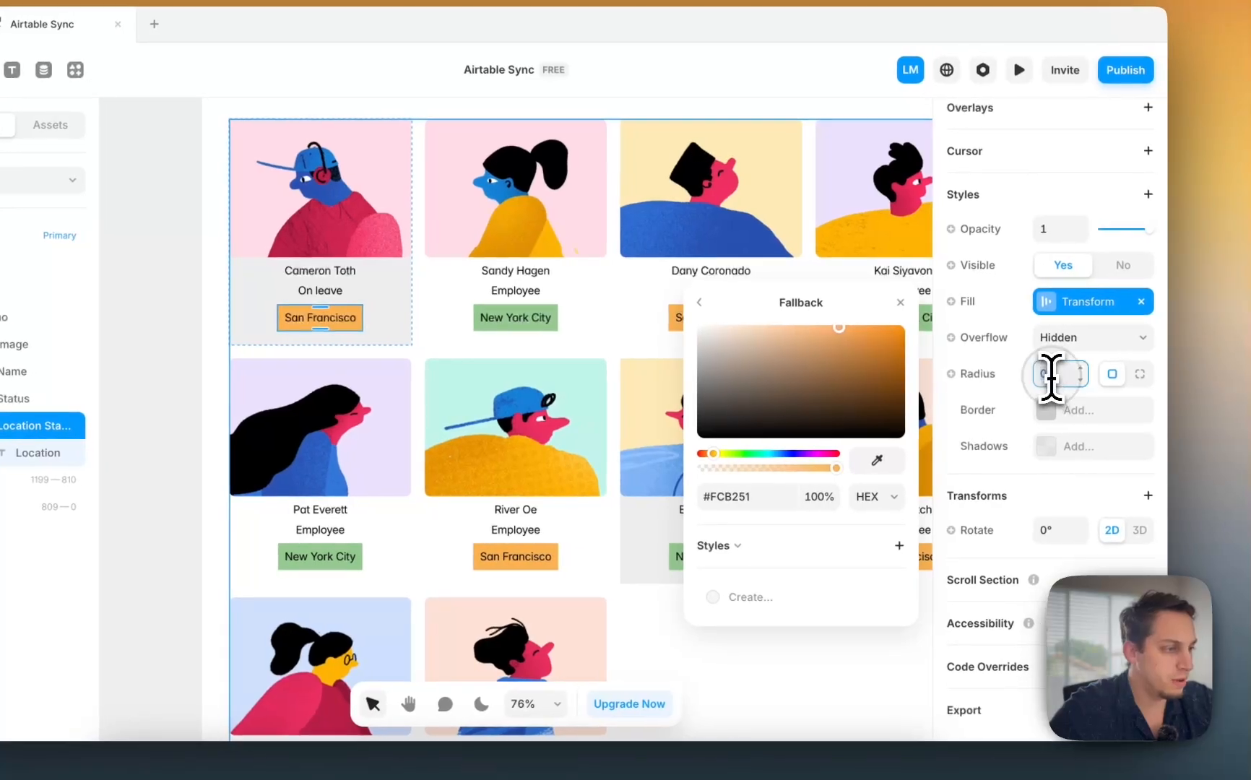
# Step: Increase the Location Stack's corner radius to give the location tags a pill shape
pyautogui.click(1145, 381)
pyautogui.hotkey('shift', 'Up')
pyautogui.hotkey('shift', 'Down')
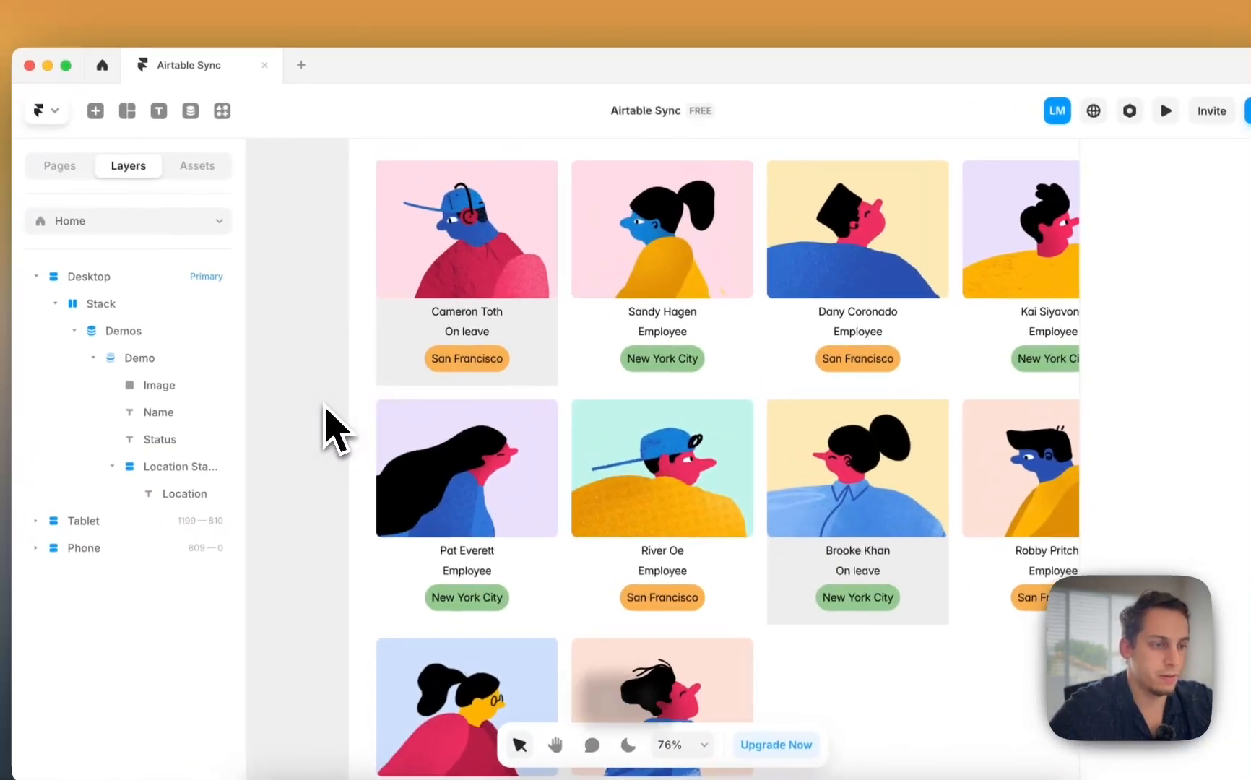
# Step: Select the Demo item and review the full grid of employee cards
pyautogui.scroll(-3, 329, 427)
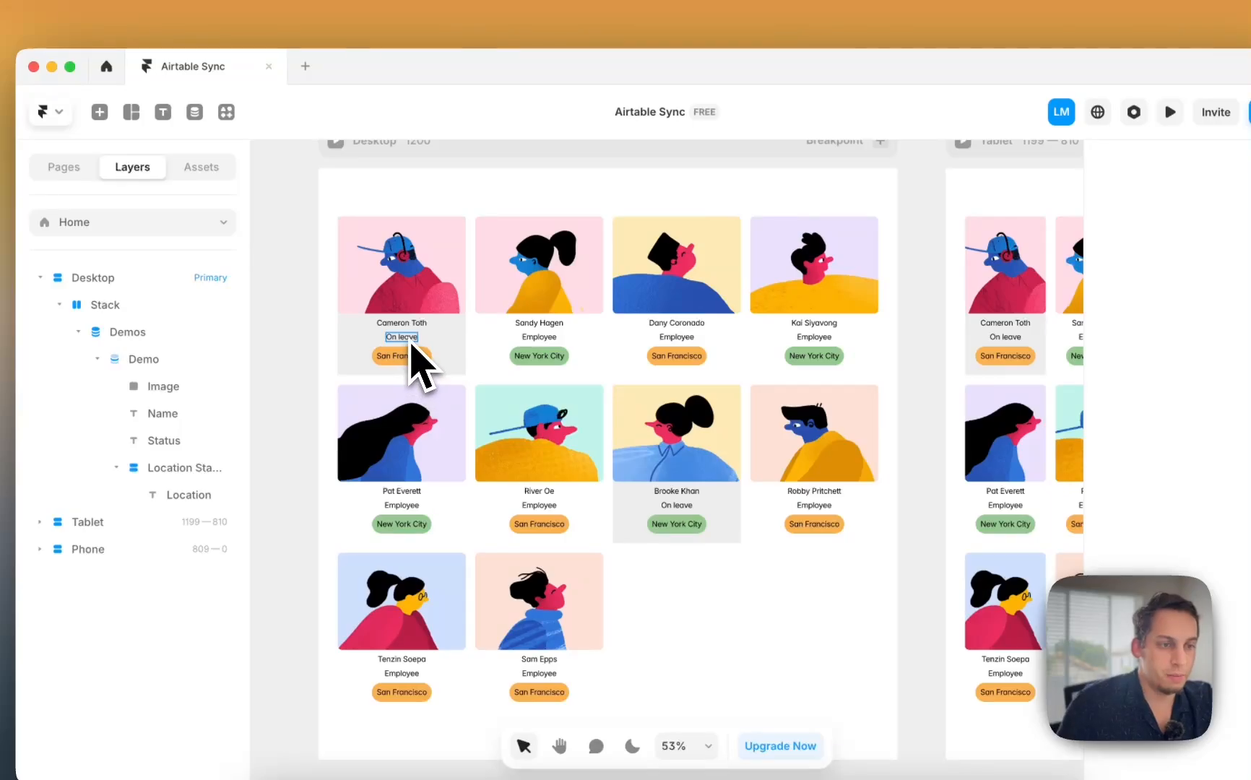
pyautogui.click(448, 350)
pyautogui.scroll(-2, 577, 361)
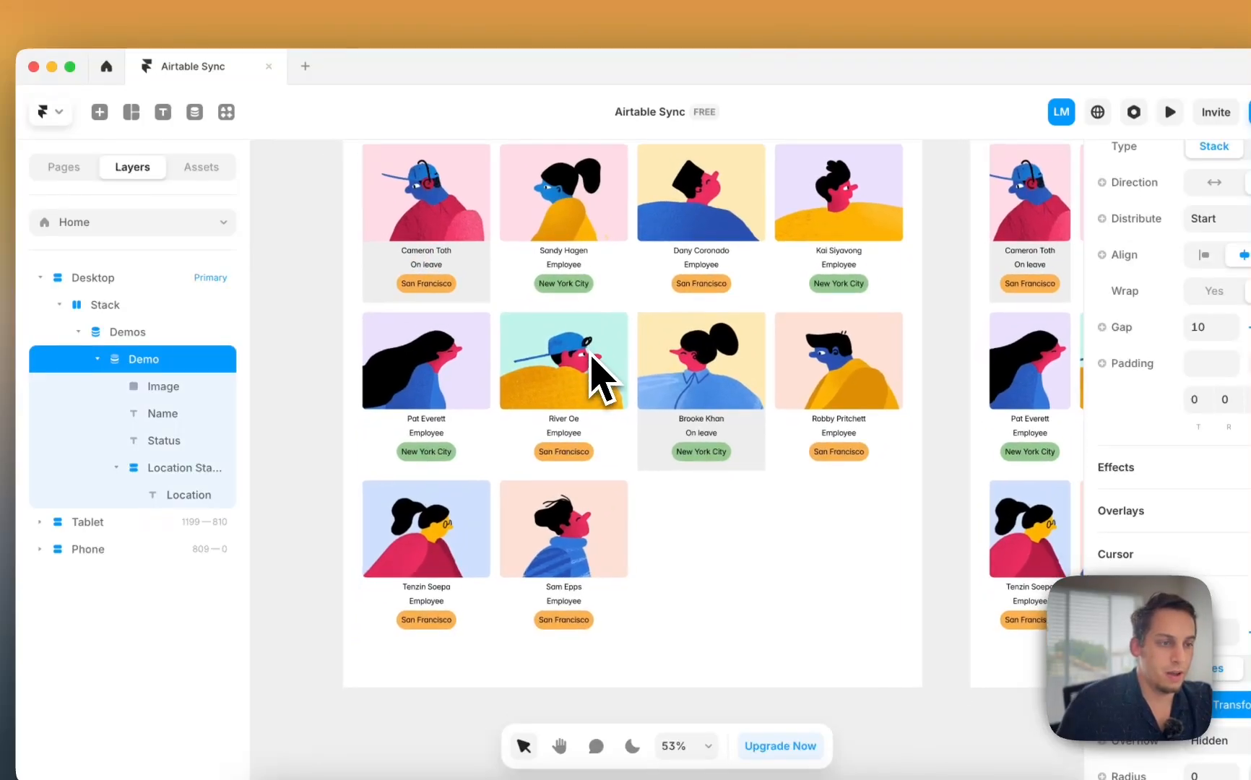
# Step: Reduce the Phone breakpoint's Demos grid to a single column so the employee cards stack vertically
pyautogui.scroll(-2, 600, 375)
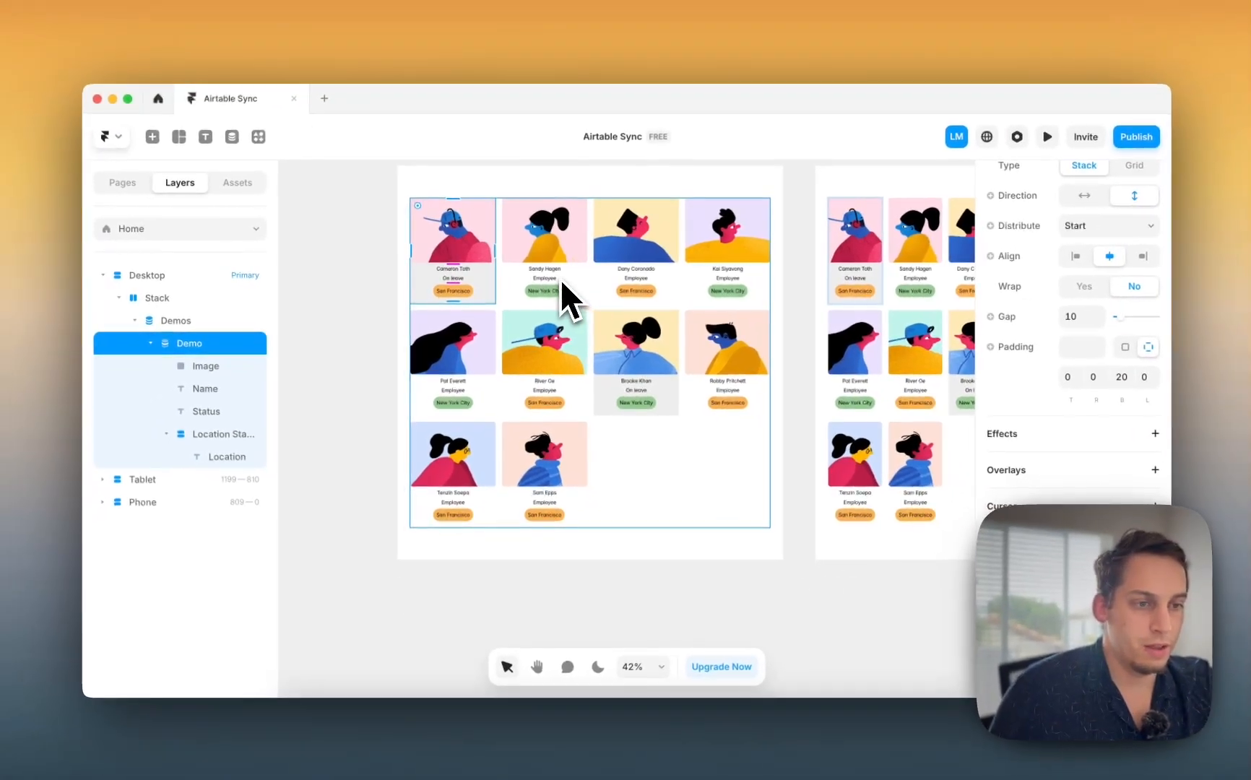
pyautogui.hscroll(-2, 560, 279)
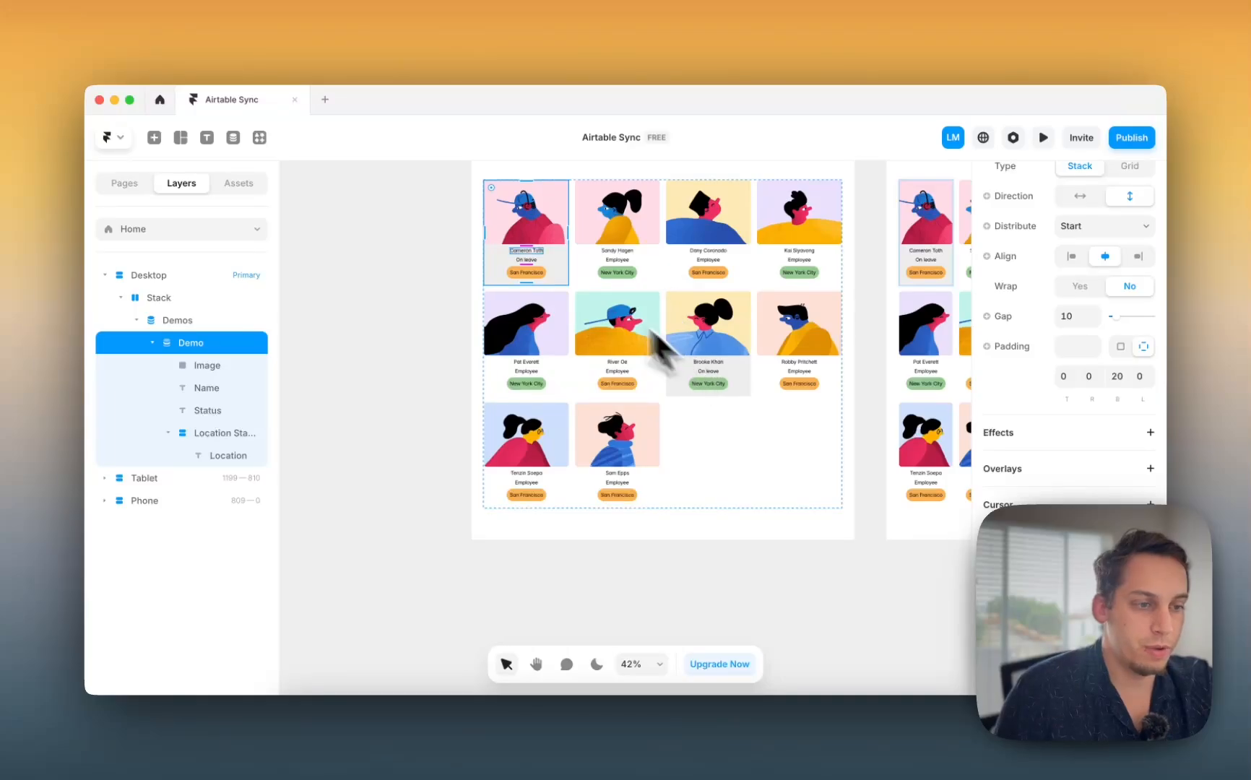
pyautogui.click(446, 278)
pyautogui.scroll(-4, 406, 300)
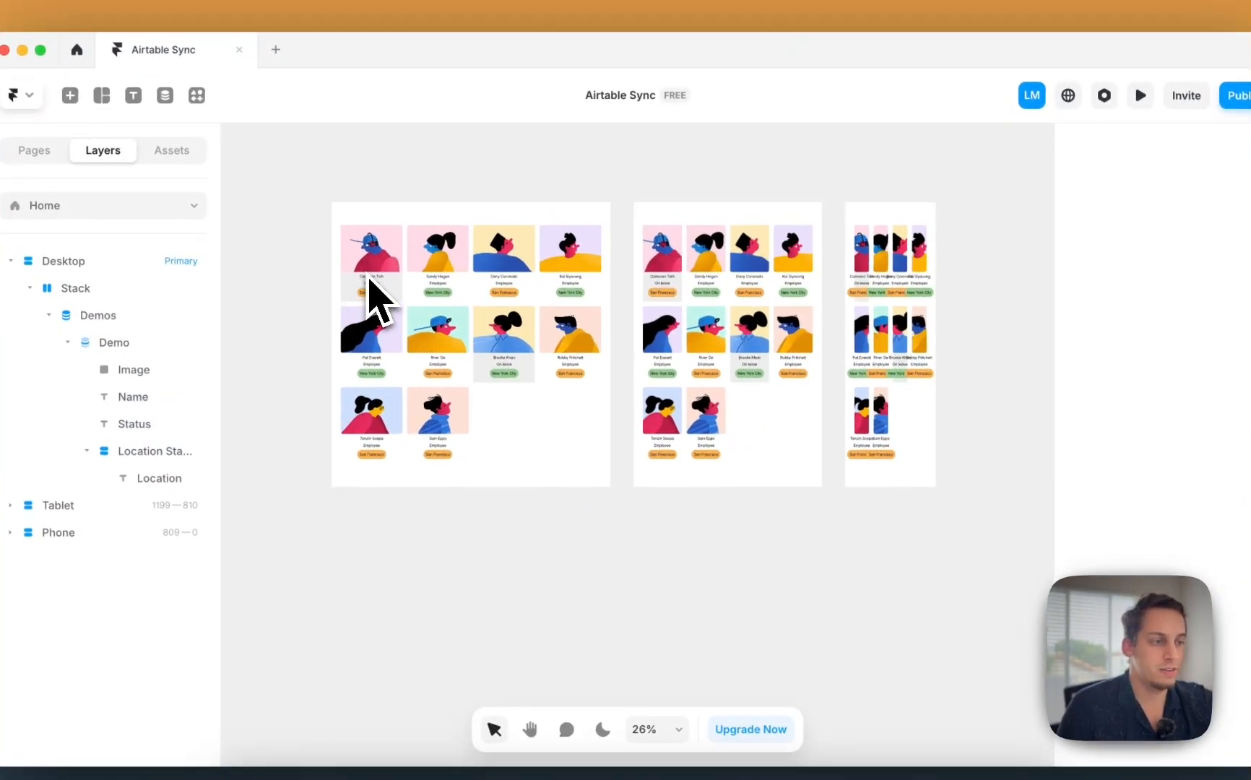
pyautogui.click(698, 322)
pyautogui.click(876, 318)
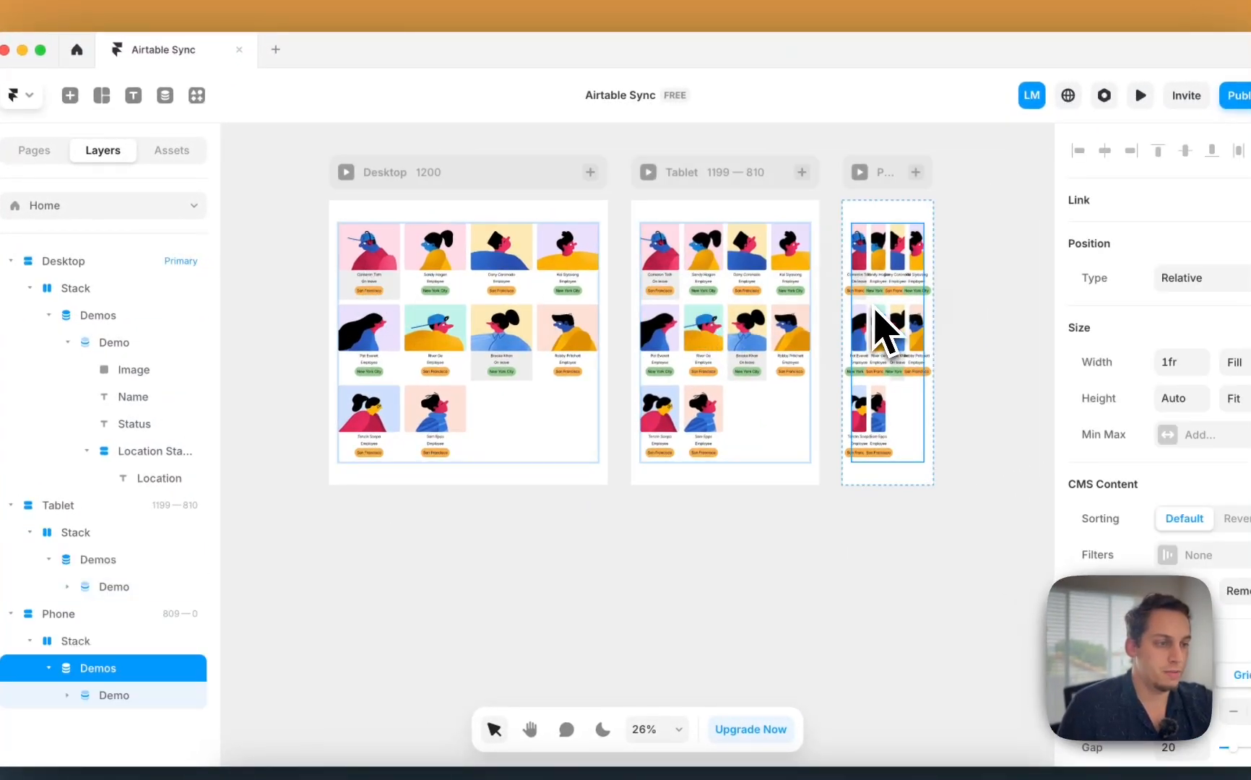
pyautogui.scroll(-2, 1176, 514)
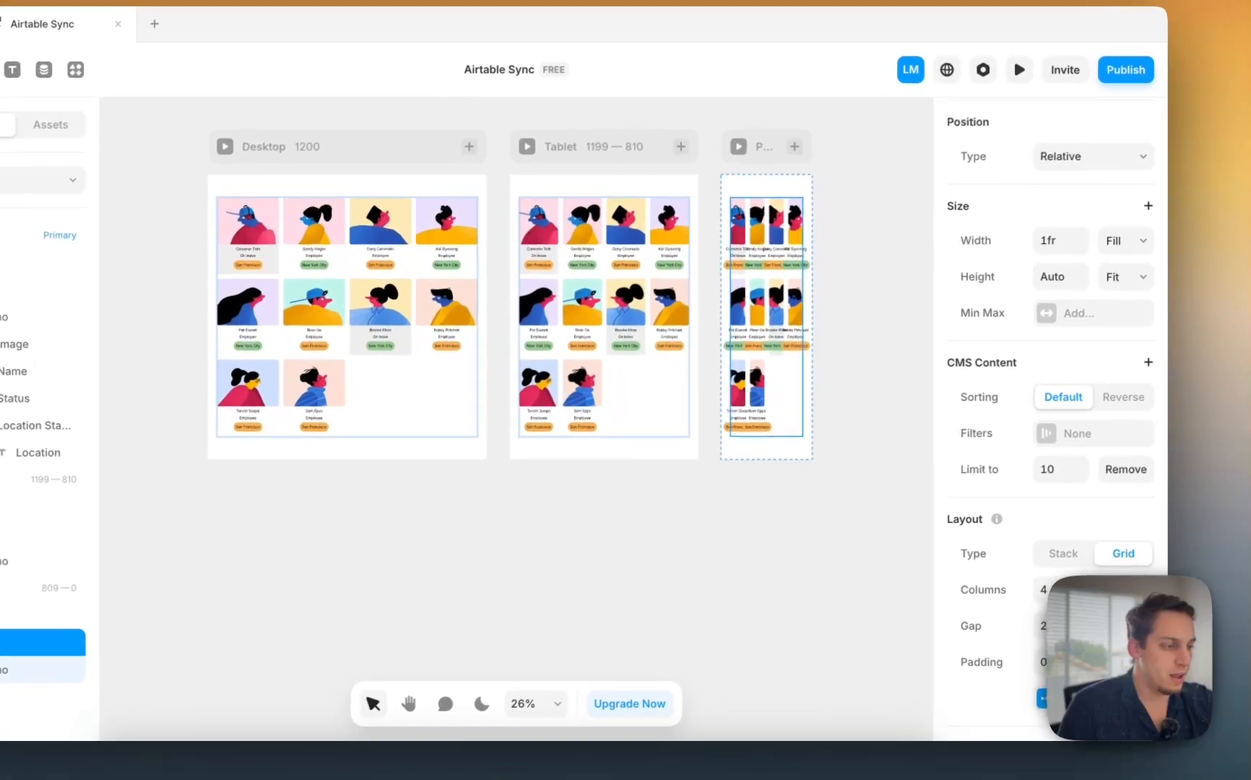
pyautogui.click(1112, 590)
pyautogui.click(1112, 590)
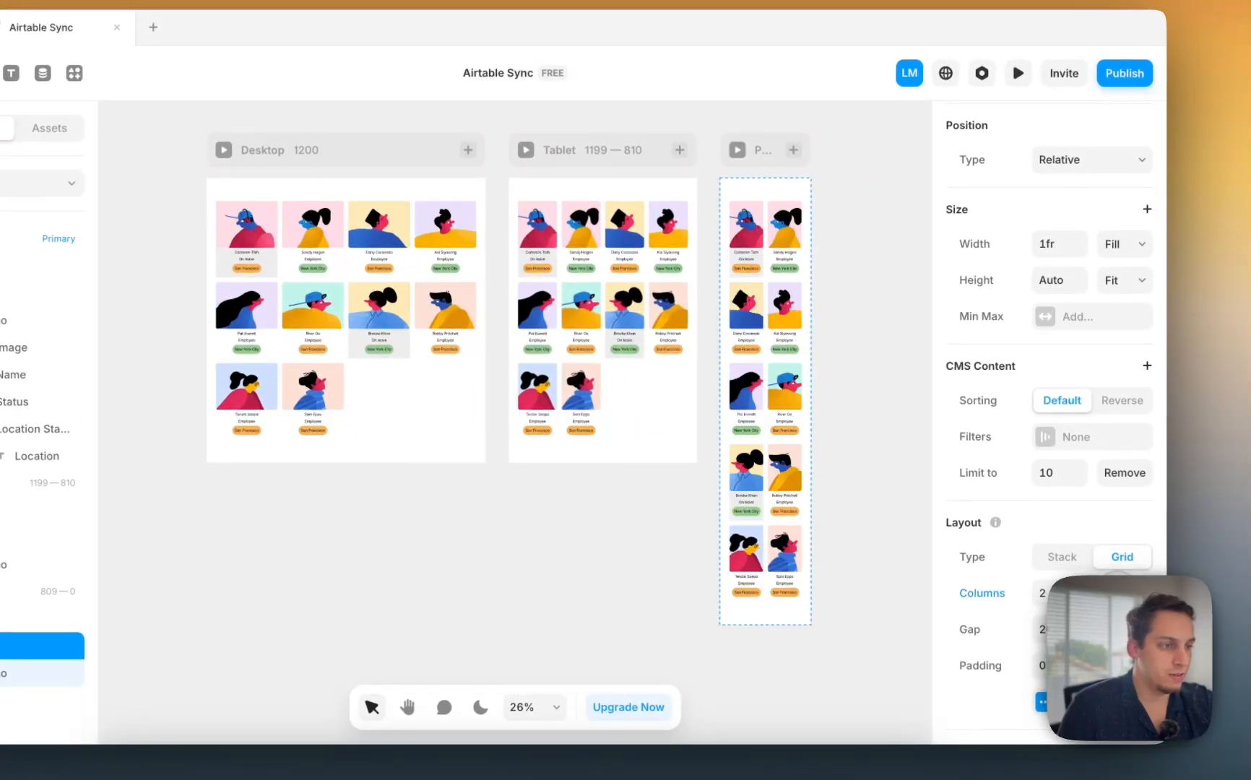
pyautogui.click(1117, 593)
pyautogui.click(872, 375)
pyautogui.scroll(-4, 867, 367)
pyautogui.scroll(-2, 870, 363)
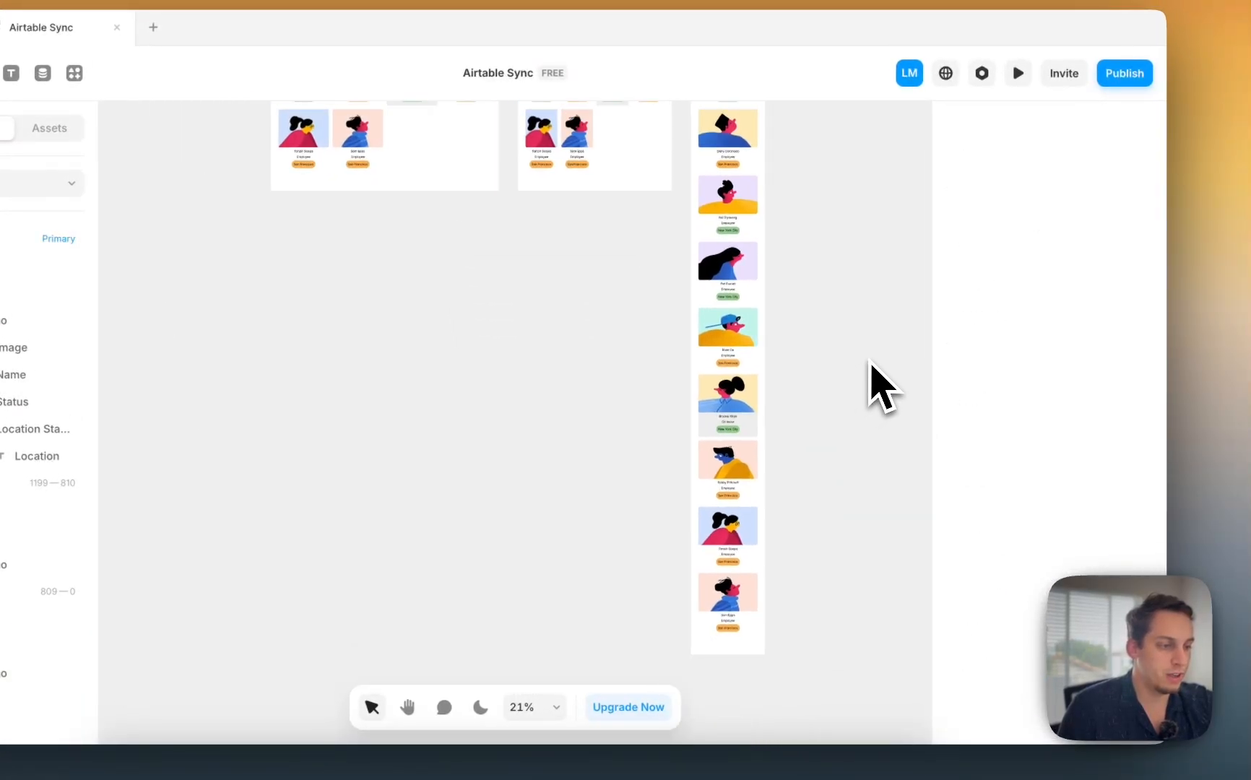
# Step: Set the Demos grid in the Tablet breakpoint to 3 columns
pyautogui.scroll(3, 871, 372)
pyautogui.scroll(3, 719, 181)
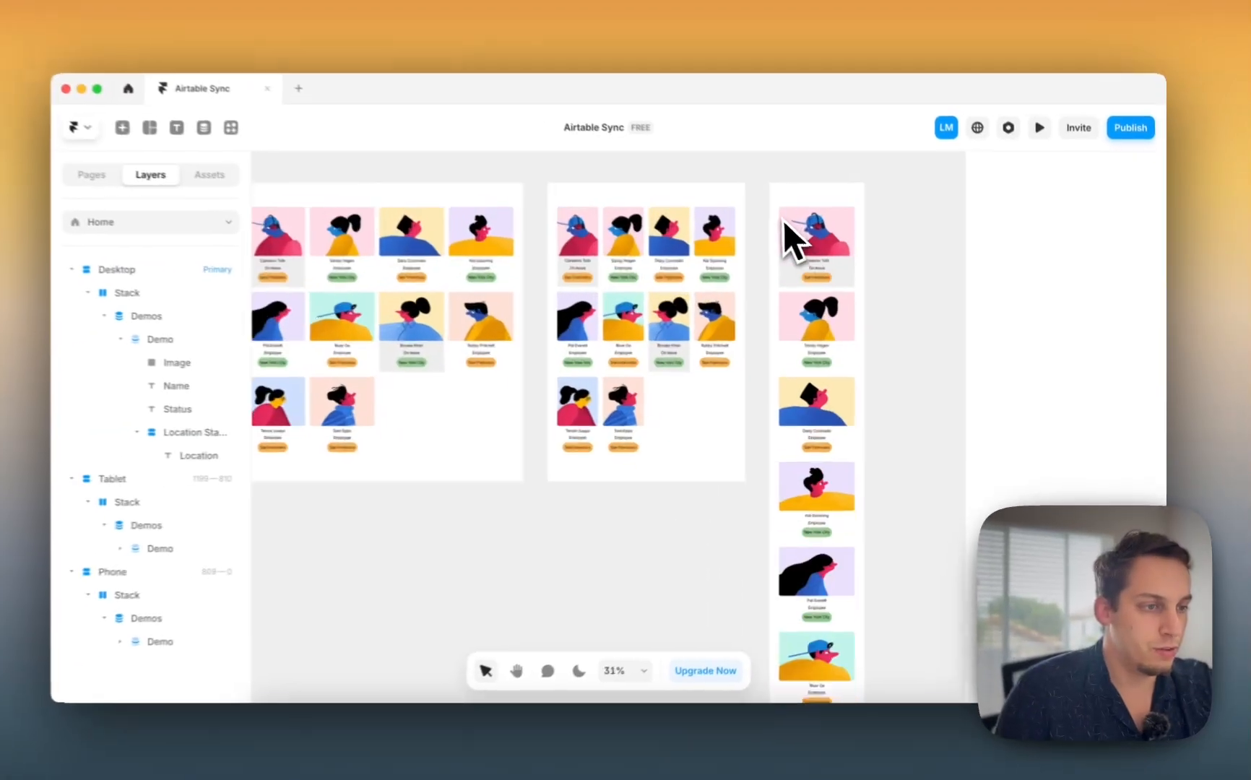
pyautogui.scroll(1, 783, 220)
pyautogui.hscroll(-2, 785, 221)
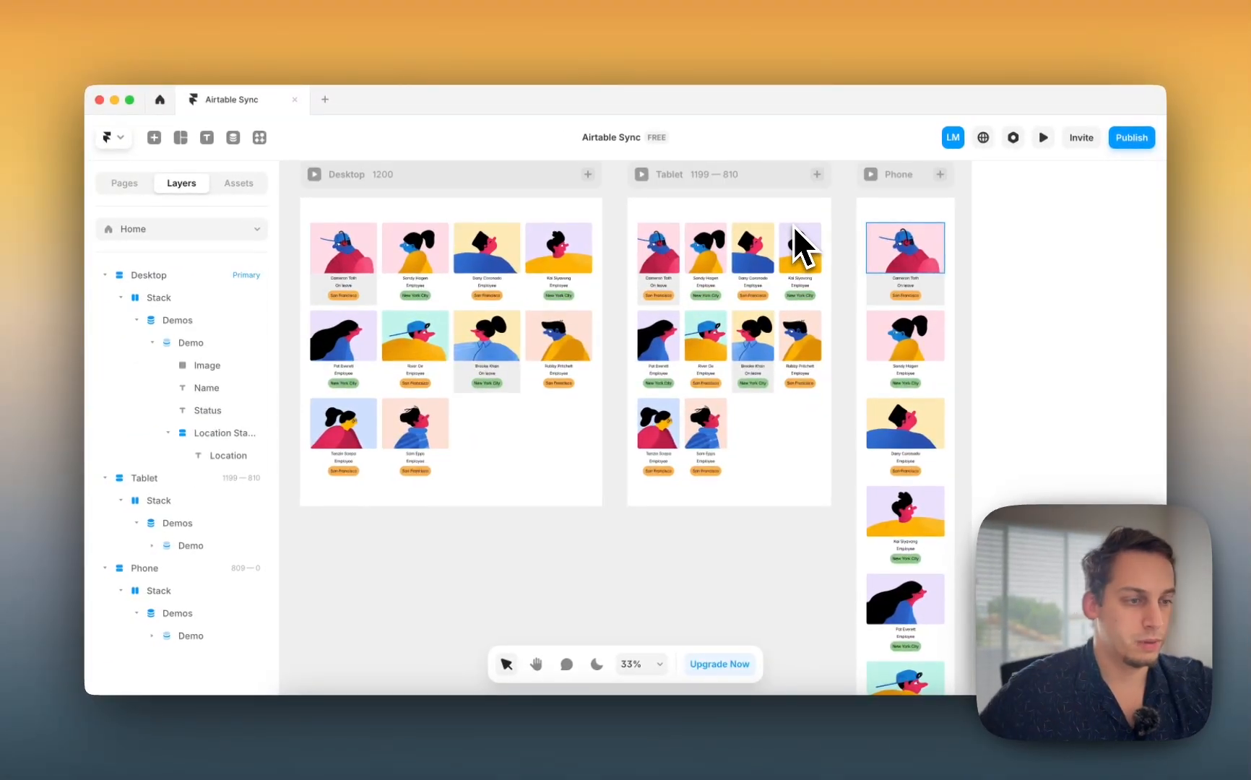
pyautogui.click(792, 226)
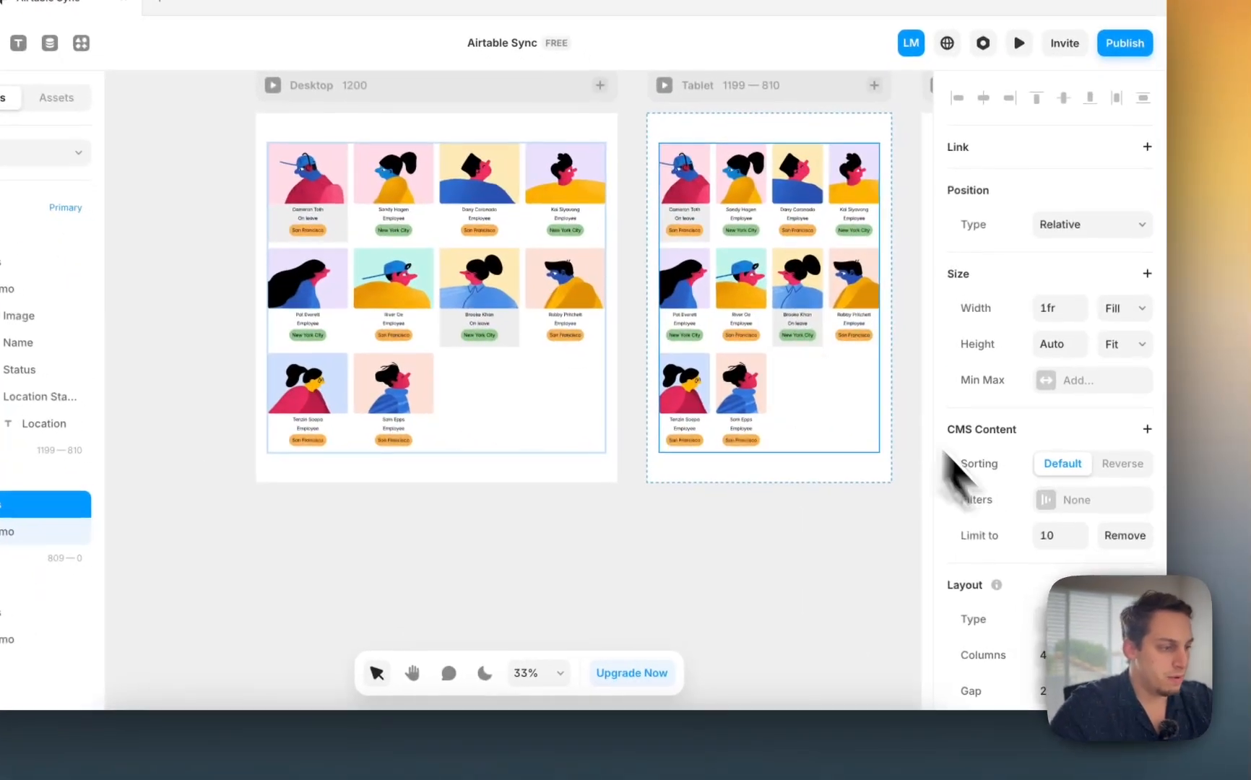
pyautogui.scroll(-1, 1011, 549)
pyautogui.click(1112, 614)
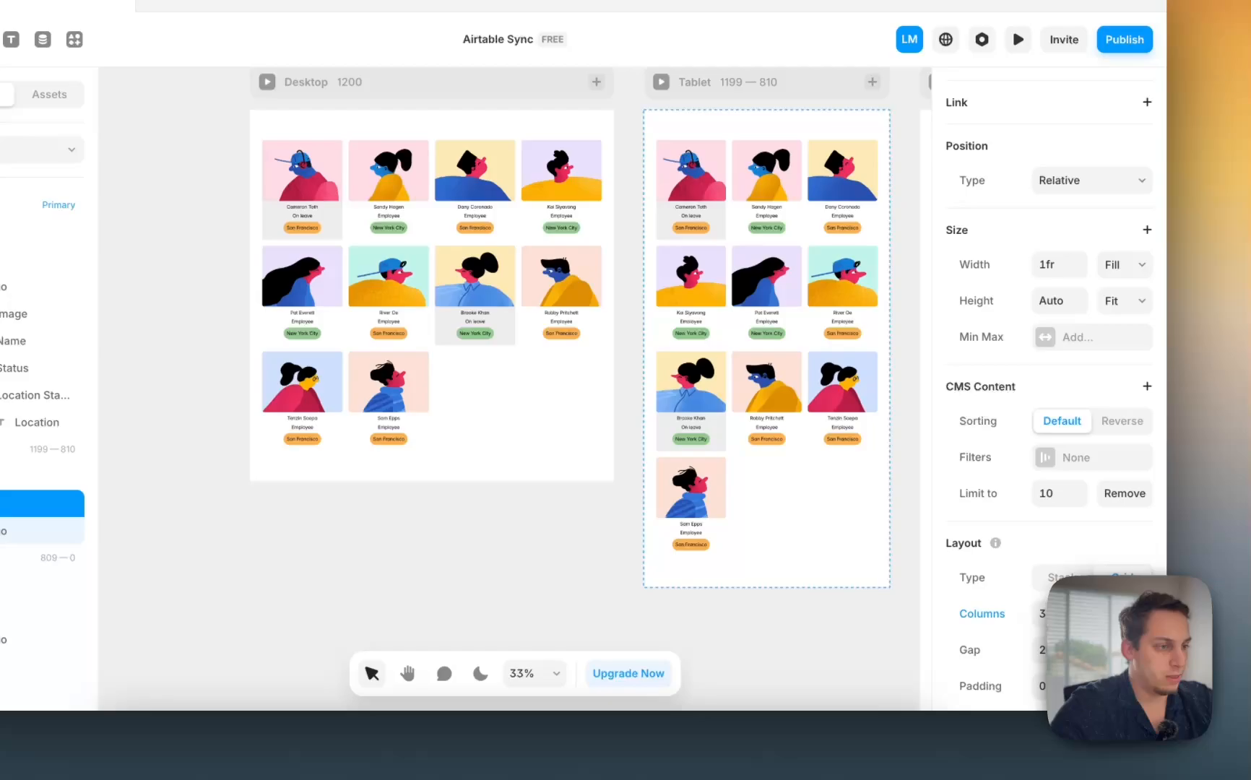
pyautogui.click(1111, 614)
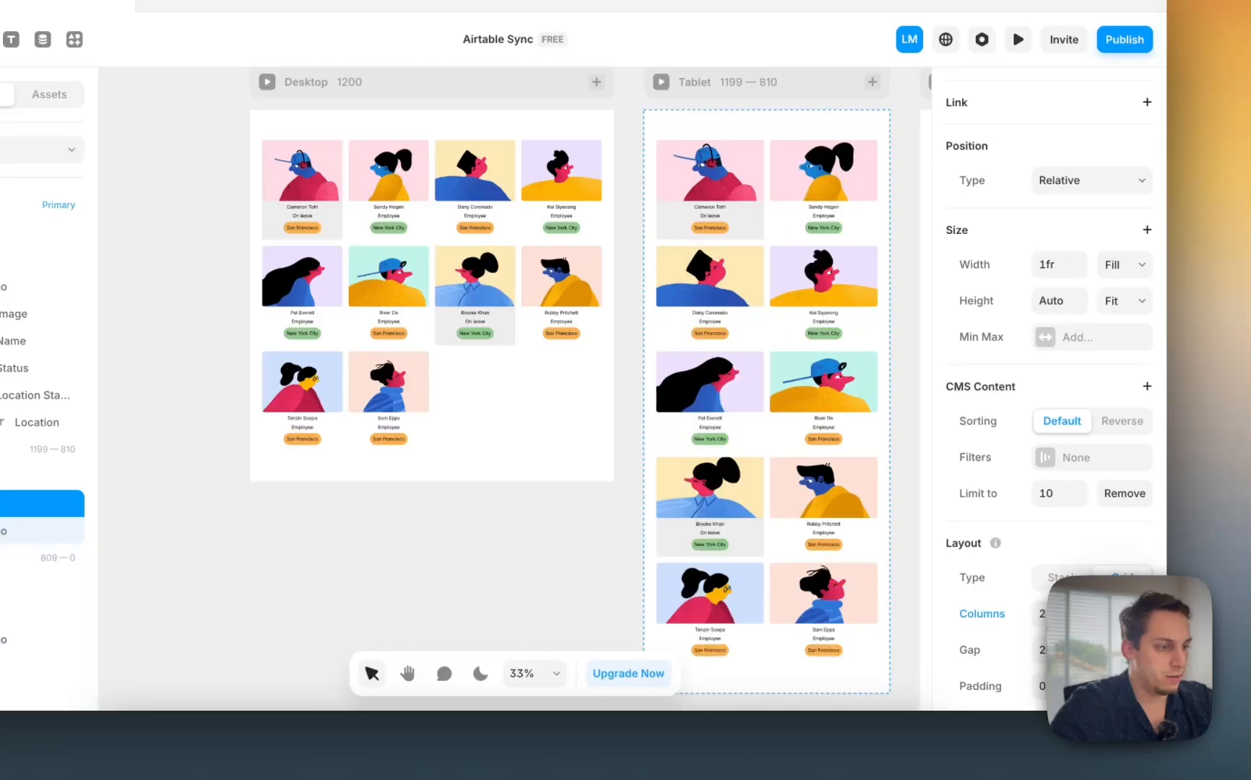
pyautogui.click(1140, 614)
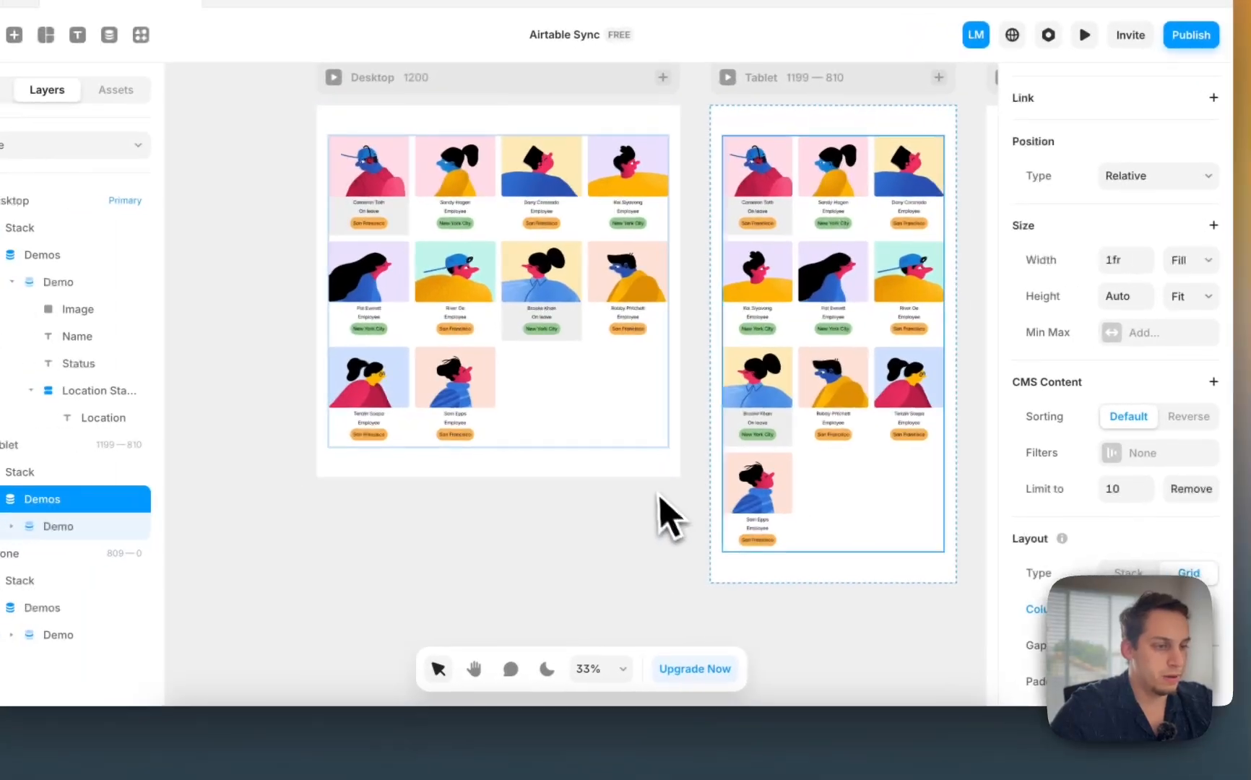
pyautogui.click(593, 521)
# Step: Set the Name text on the Desktop employee cards to size 24 with Bold weight
pyautogui.scroll(-3, 690, 542)
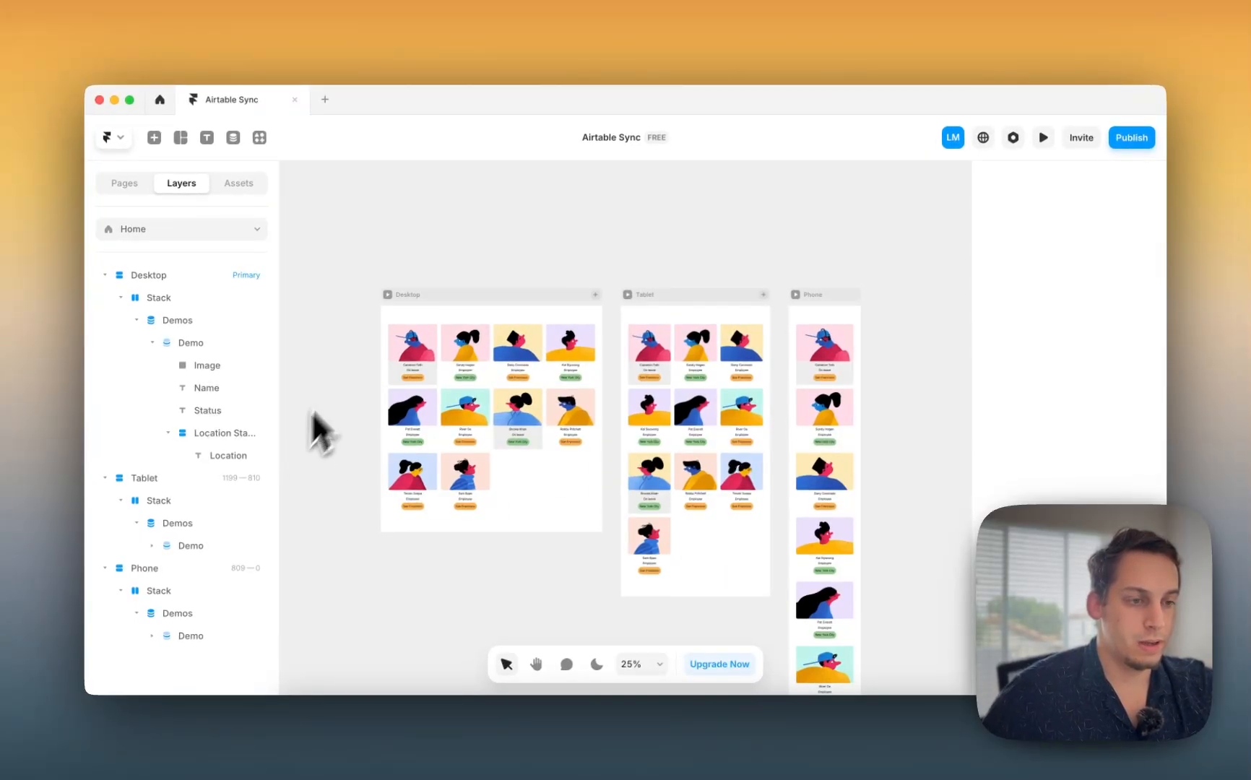
pyautogui.scroll(5, 384, 357)
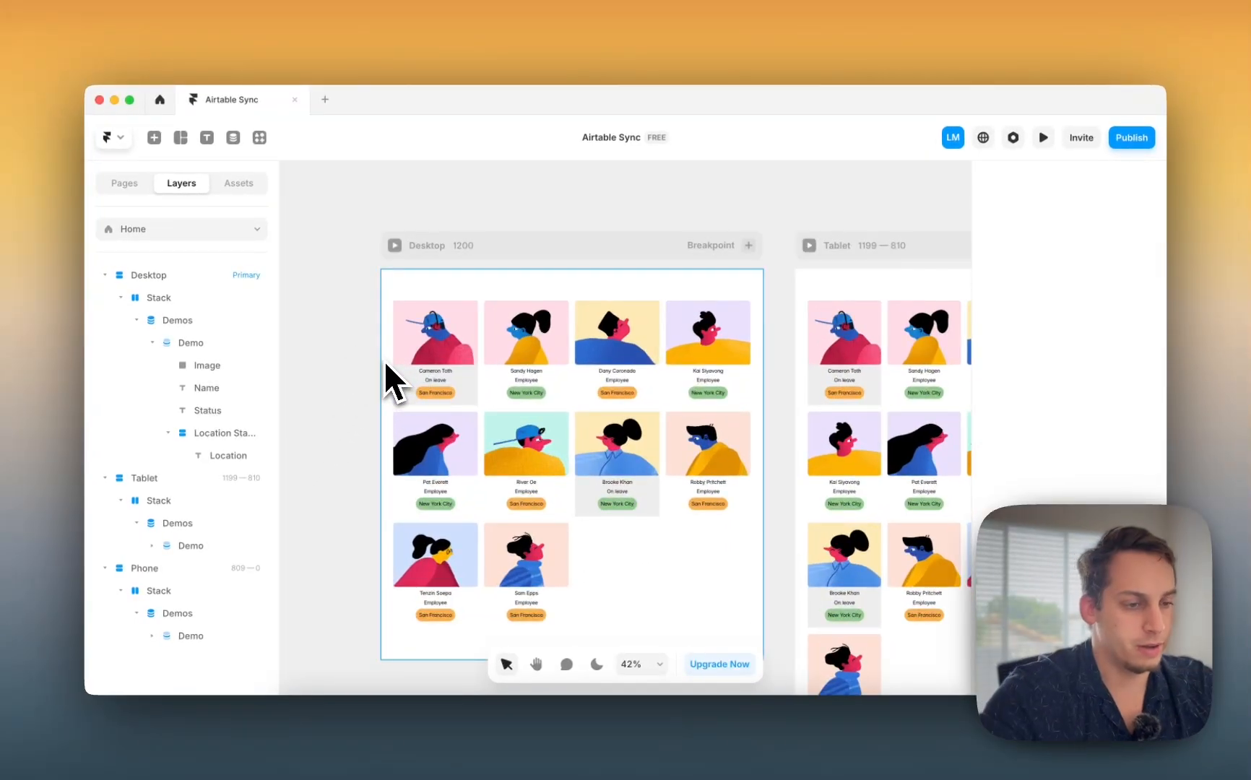
pyautogui.scroll(-3, 418, 371)
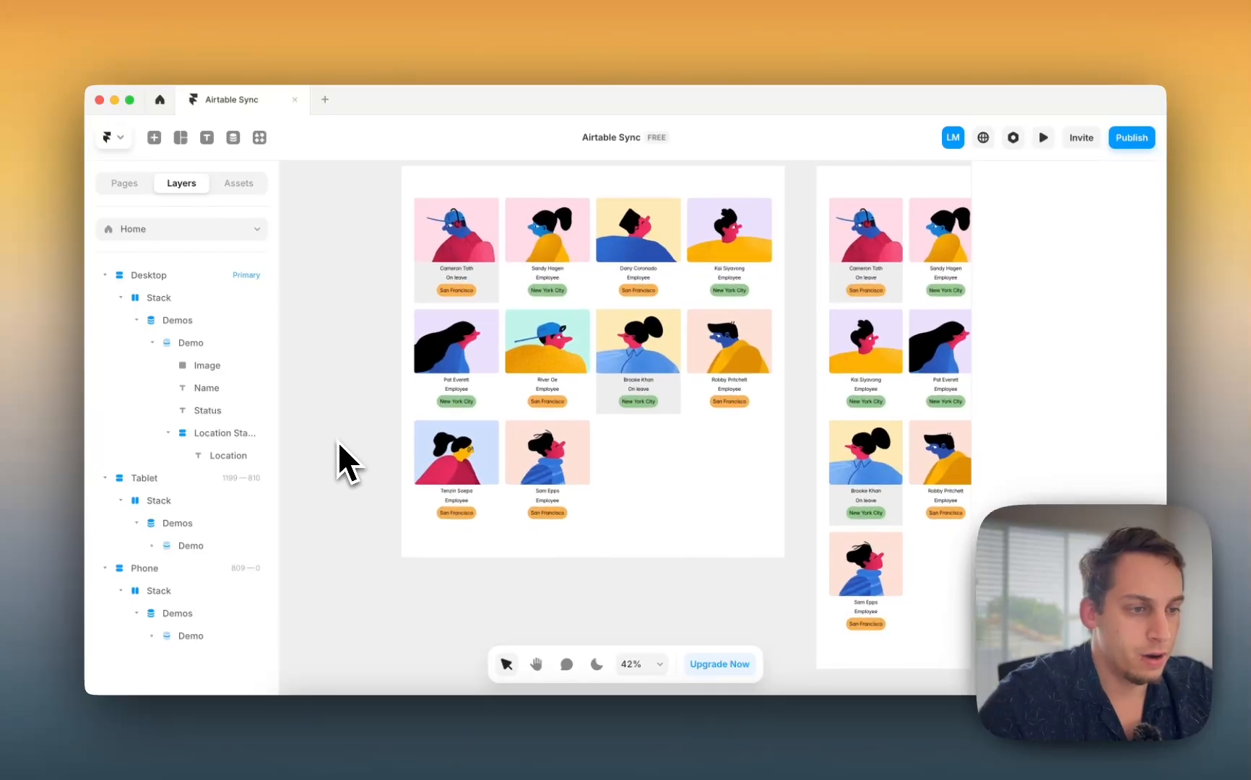
pyautogui.scroll(3, 469, 274)
pyautogui.click(439, 283)
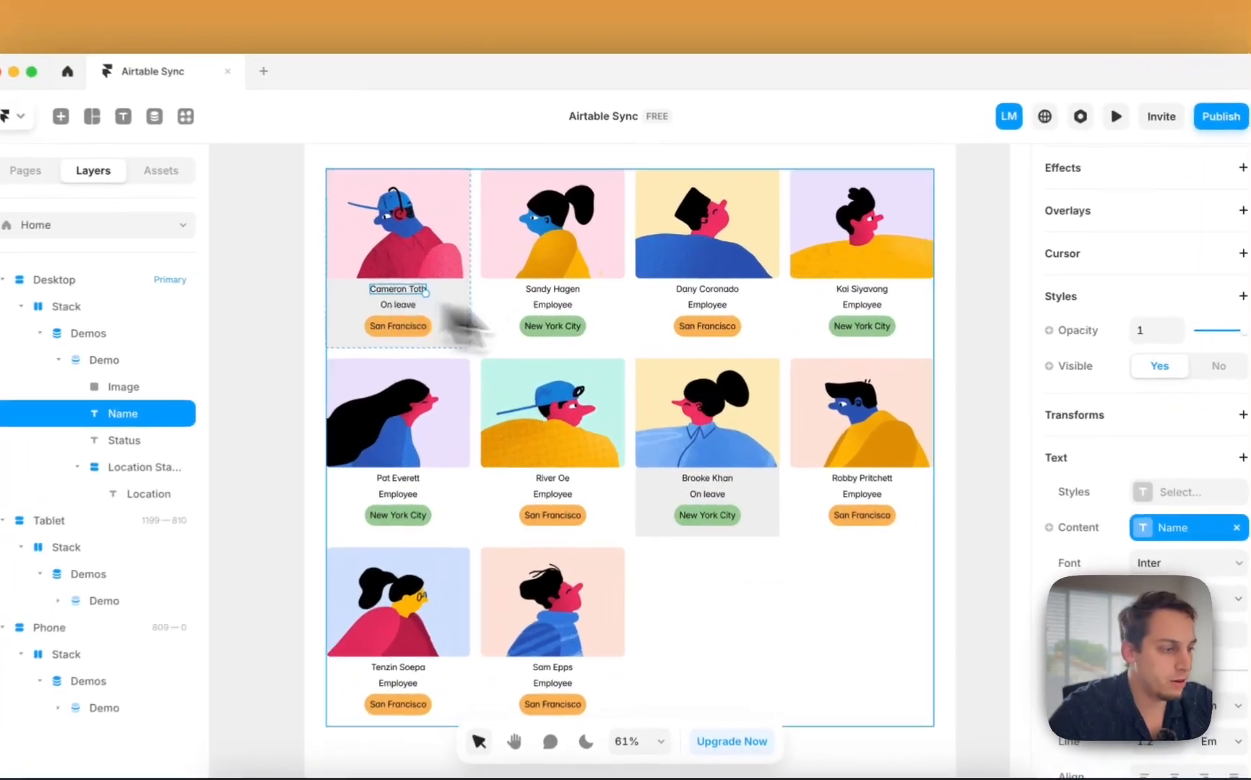
pyautogui.click(1069, 538)
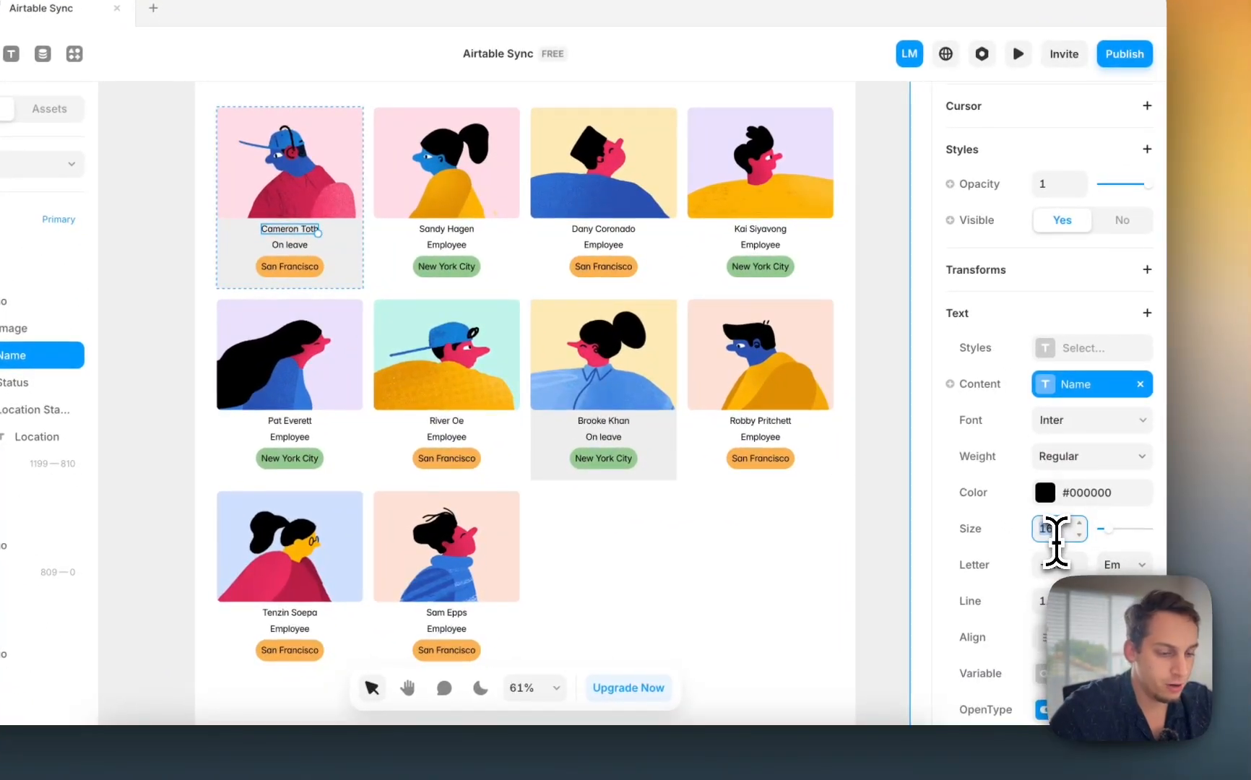
pyautogui.press('Return')
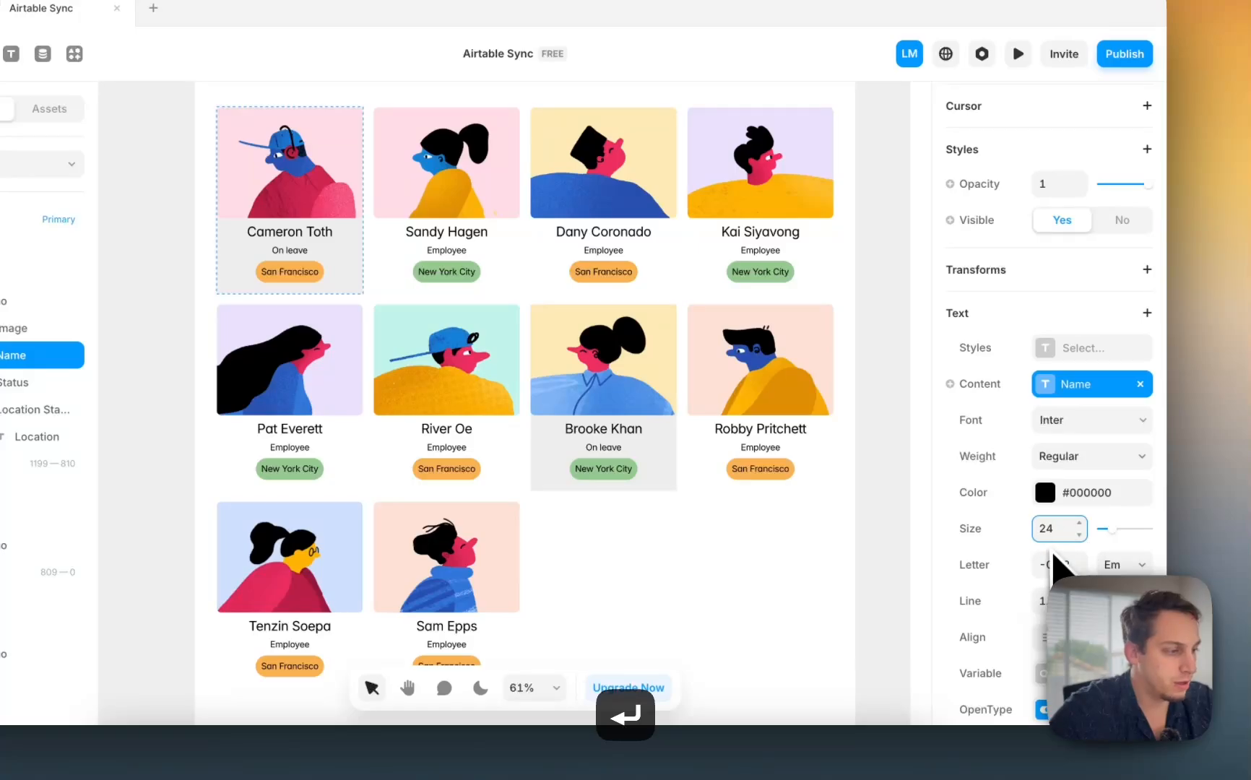
pyautogui.click(1057, 445)
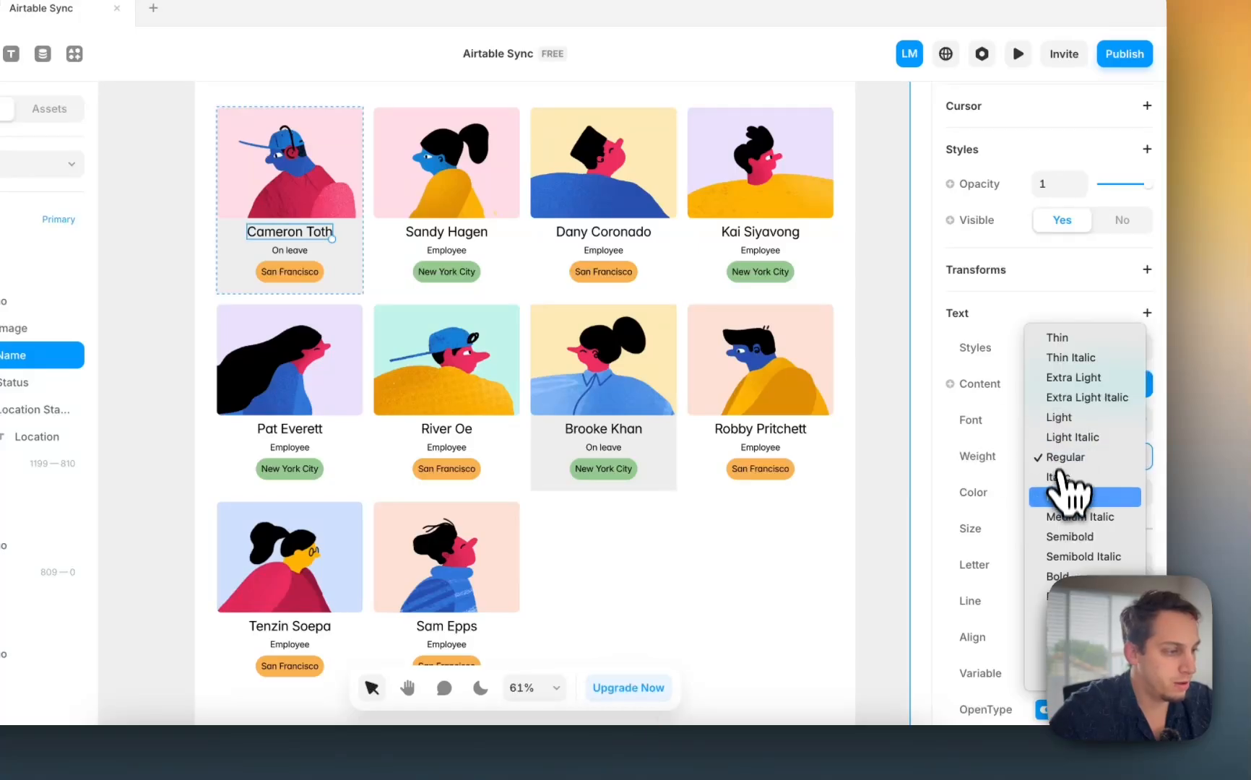
pyautogui.click(1056, 576)
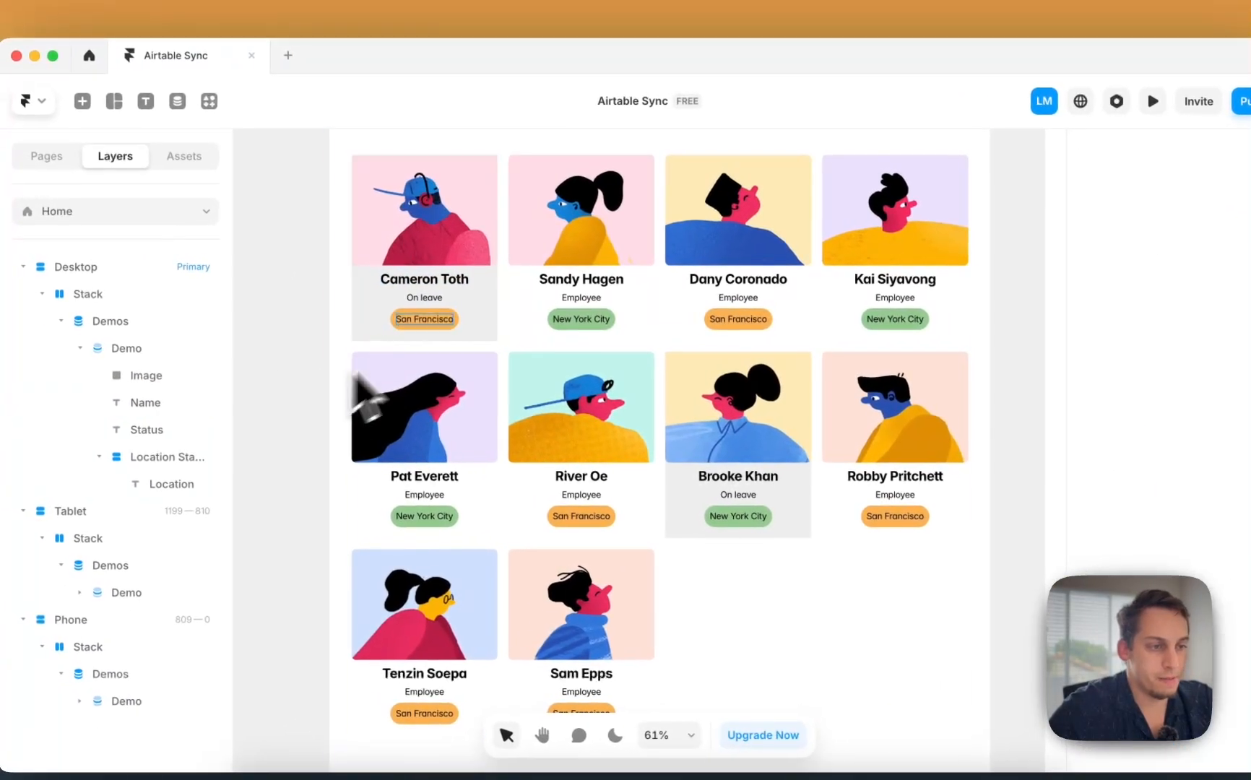
# Step: Add a #222222 border to the Demo card and lower the border color's opacity to a faint outline
pyautogui.click(494, 312)
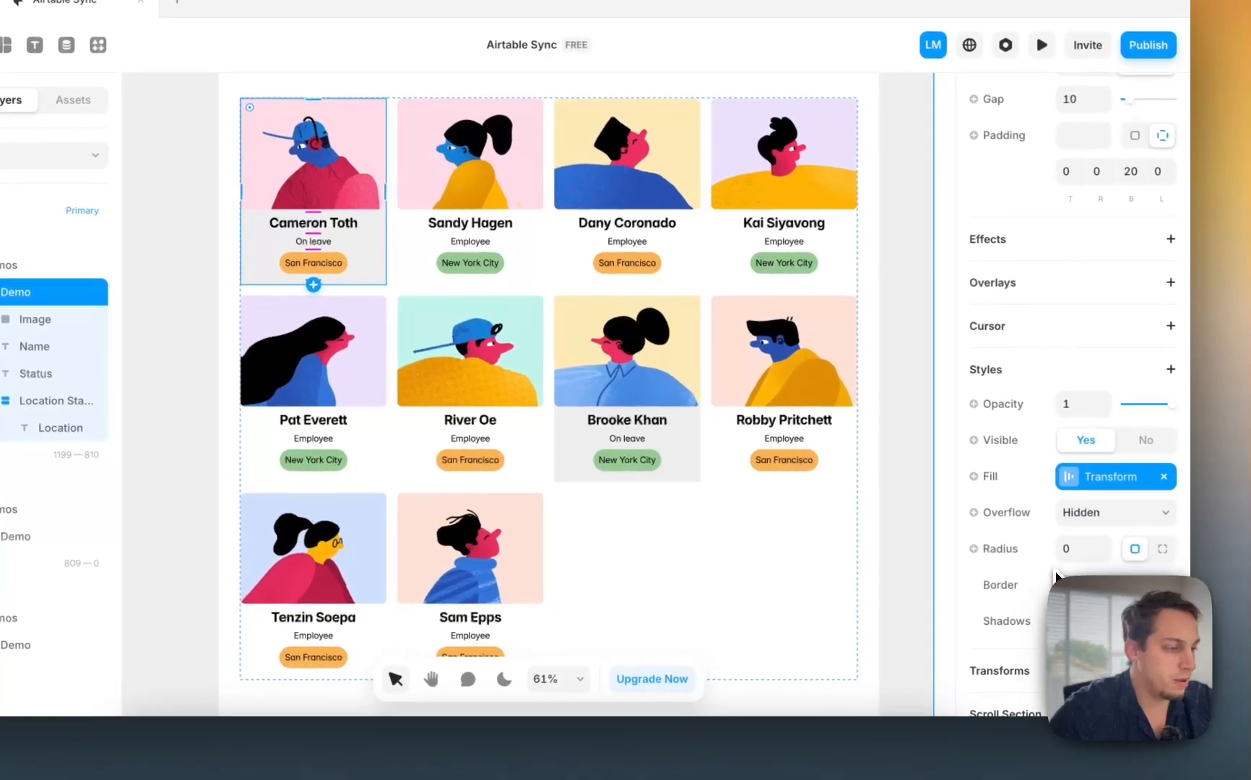
pyautogui.click(1056, 575)
pyautogui.click(817, 609)
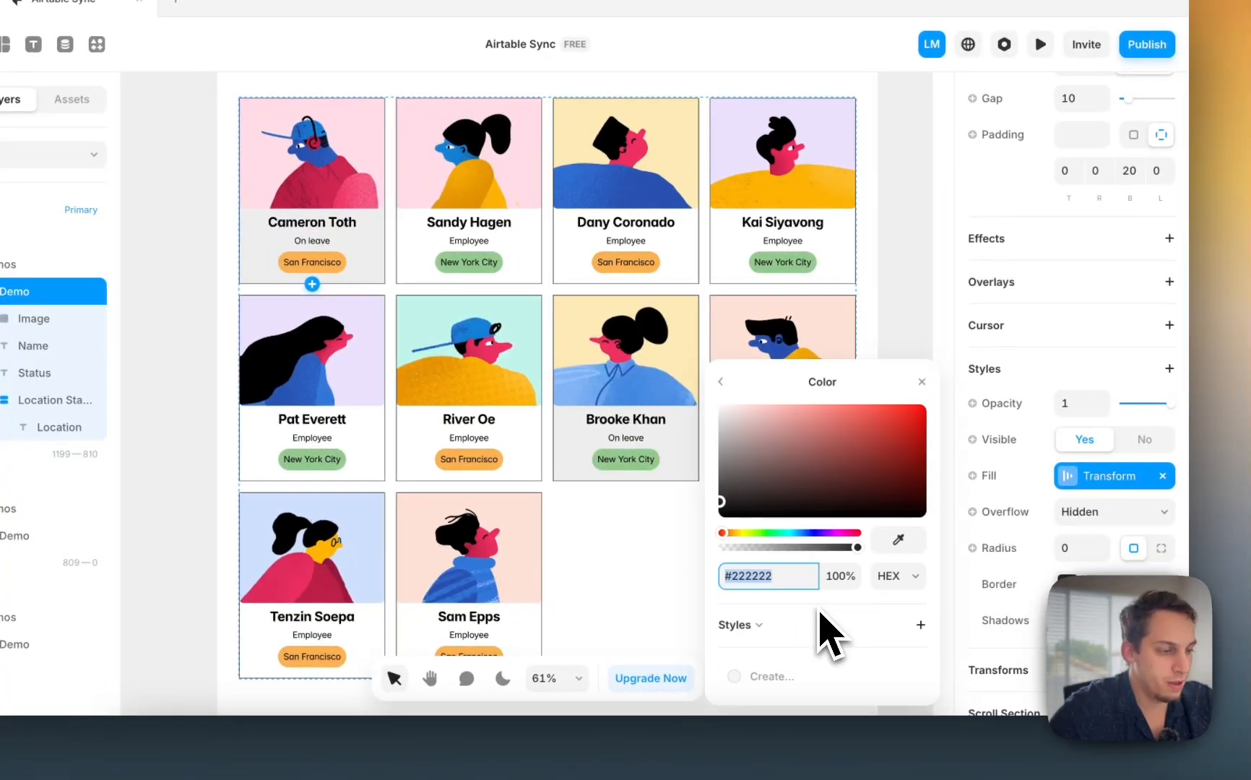
pyautogui.click(831, 575)
pyautogui.hotkey('shift', 'Down')
pyautogui.hotkey('shift', 'Down')
pyautogui.hotkey('shift', 'Down')
pyautogui.hotkey('shift', 'Down')
pyautogui.hotkey('shift', 'Down')
pyautogui.hotkey('shift', 'Down')
pyautogui.hotkey('shift', 'Down')
pyautogui.hotkey('shift', 'Down')
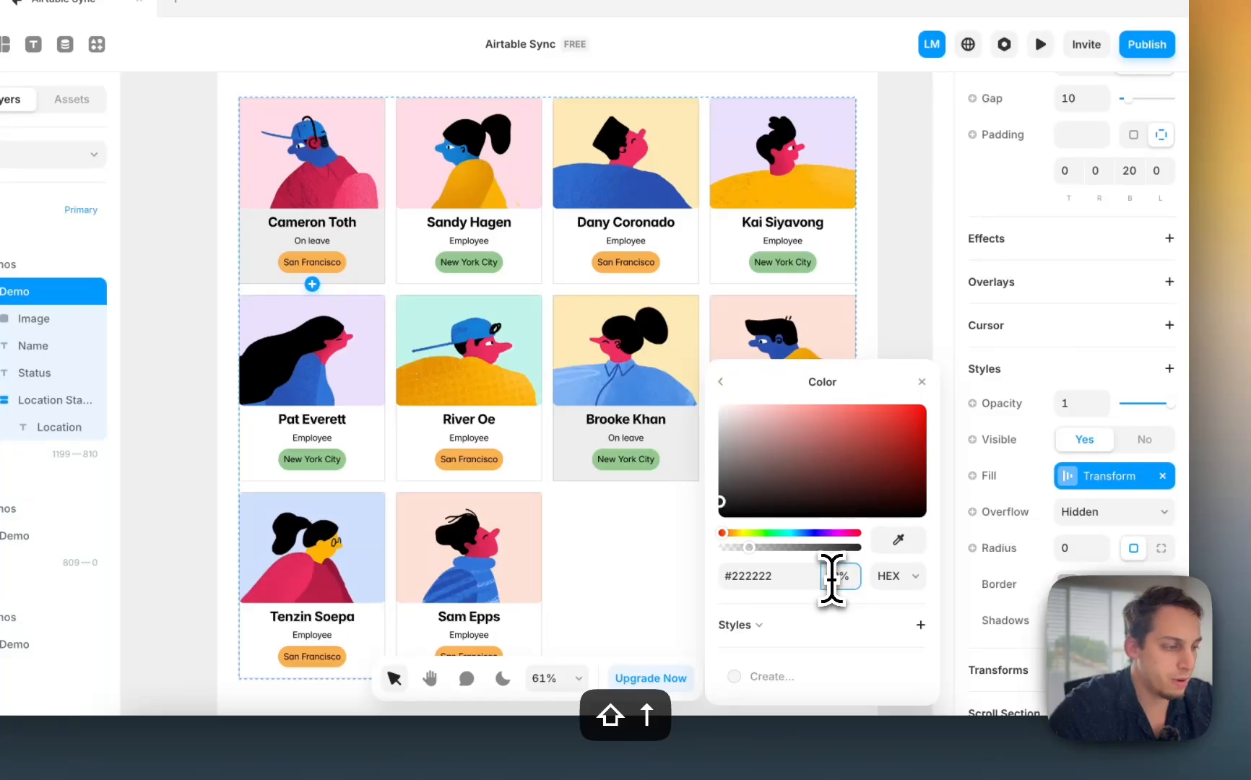
# Step: Set the Demo card's corner radius to 10 and look over the resulting card grids
pyautogui.click(1066, 548)
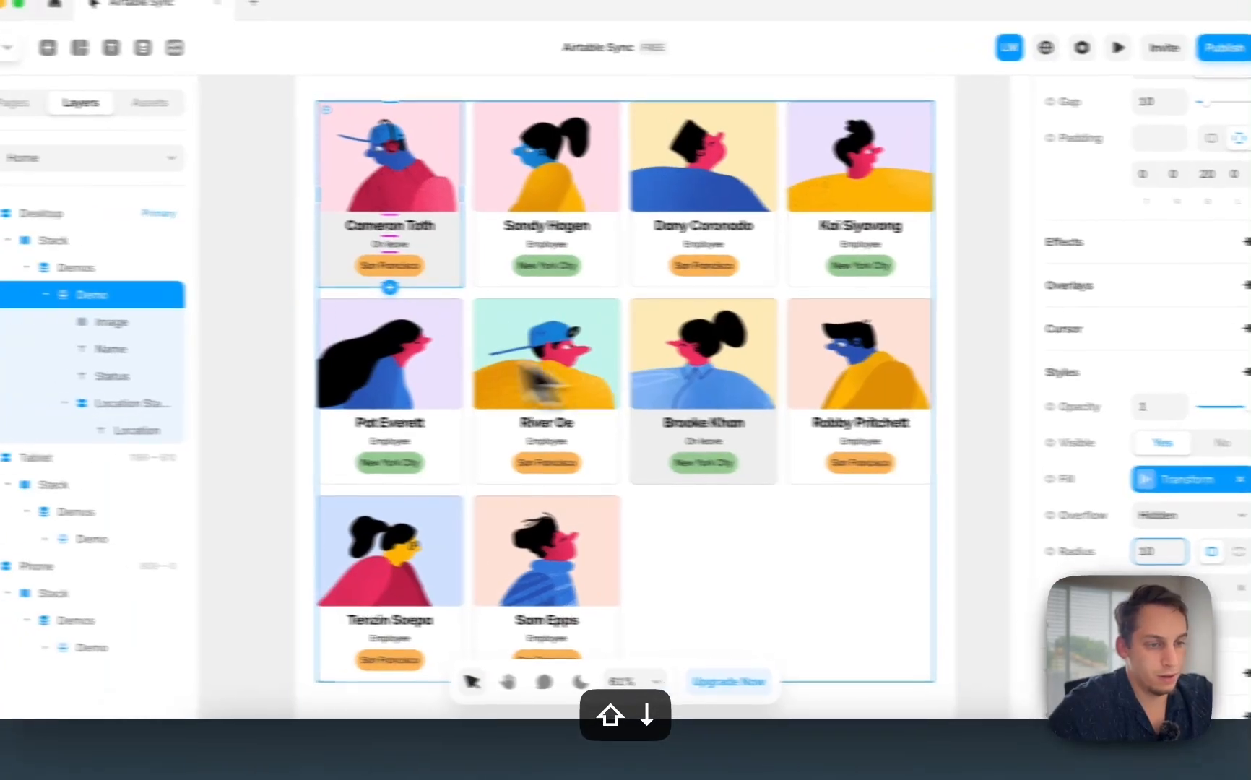
pyautogui.click(194, 354)
pyautogui.scroll(-3, 192, 354)
pyautogui.scroll(-2, 364, 383)
pyautogui.scroll(-4, 377, 374)
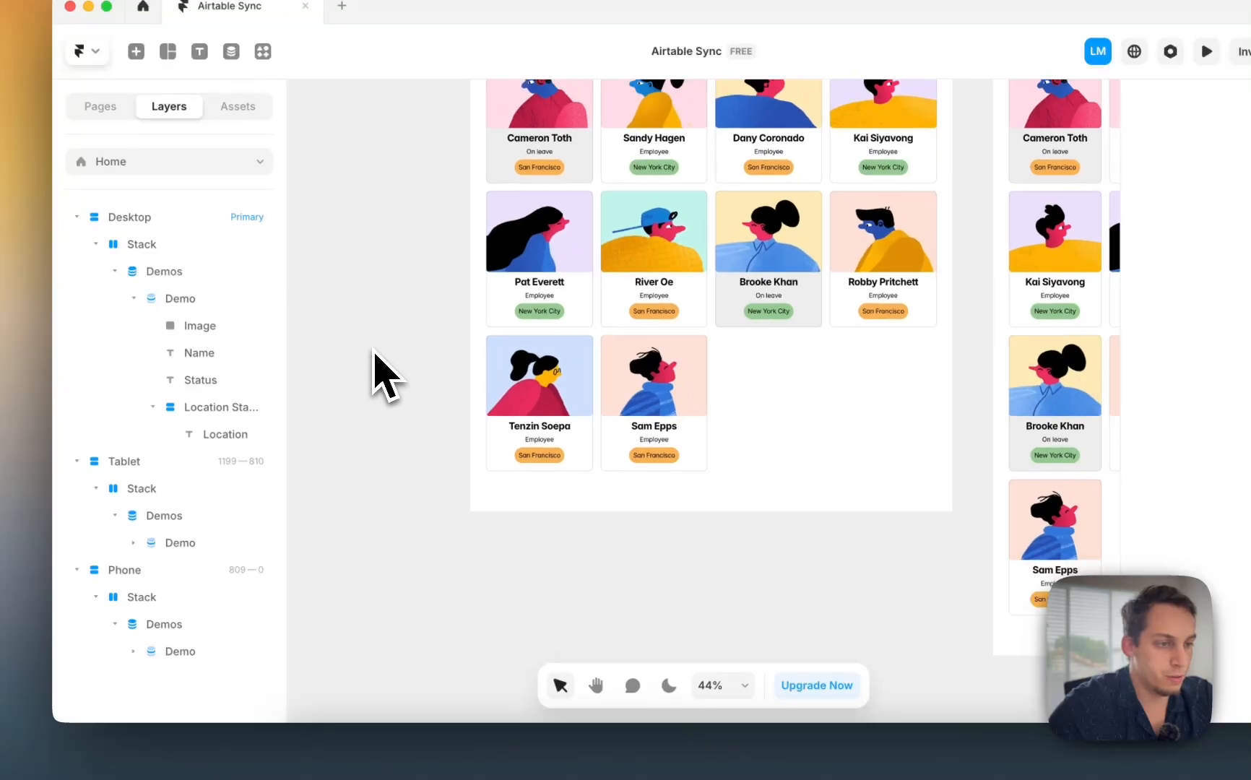
pyautogui.scroll(-2, 385, 372)
pyautogui.scroll(2, 385, 372)
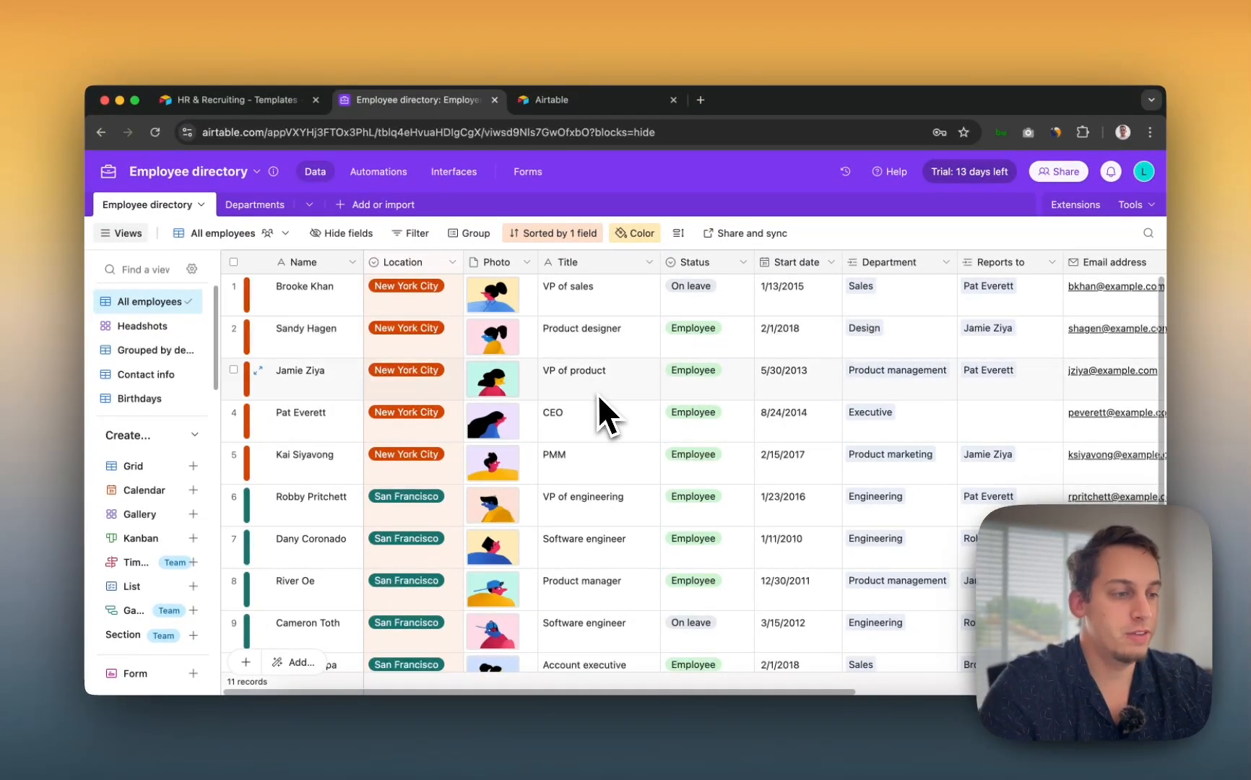
# Step: Look through all columns of the Employee directory table in Airtable, and switch back to Framer
pyautogui.hscroll(10, 596, 395)
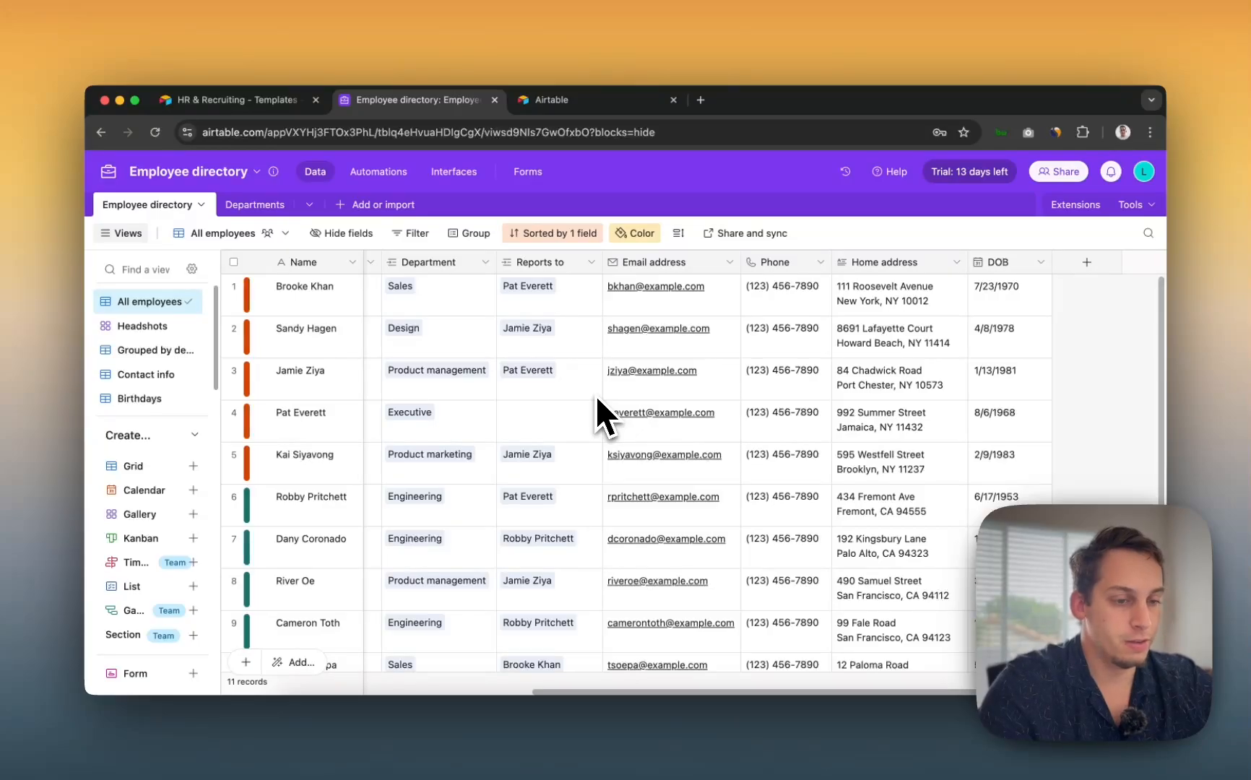
pyautogui.hscroll(-10, 595, 396)
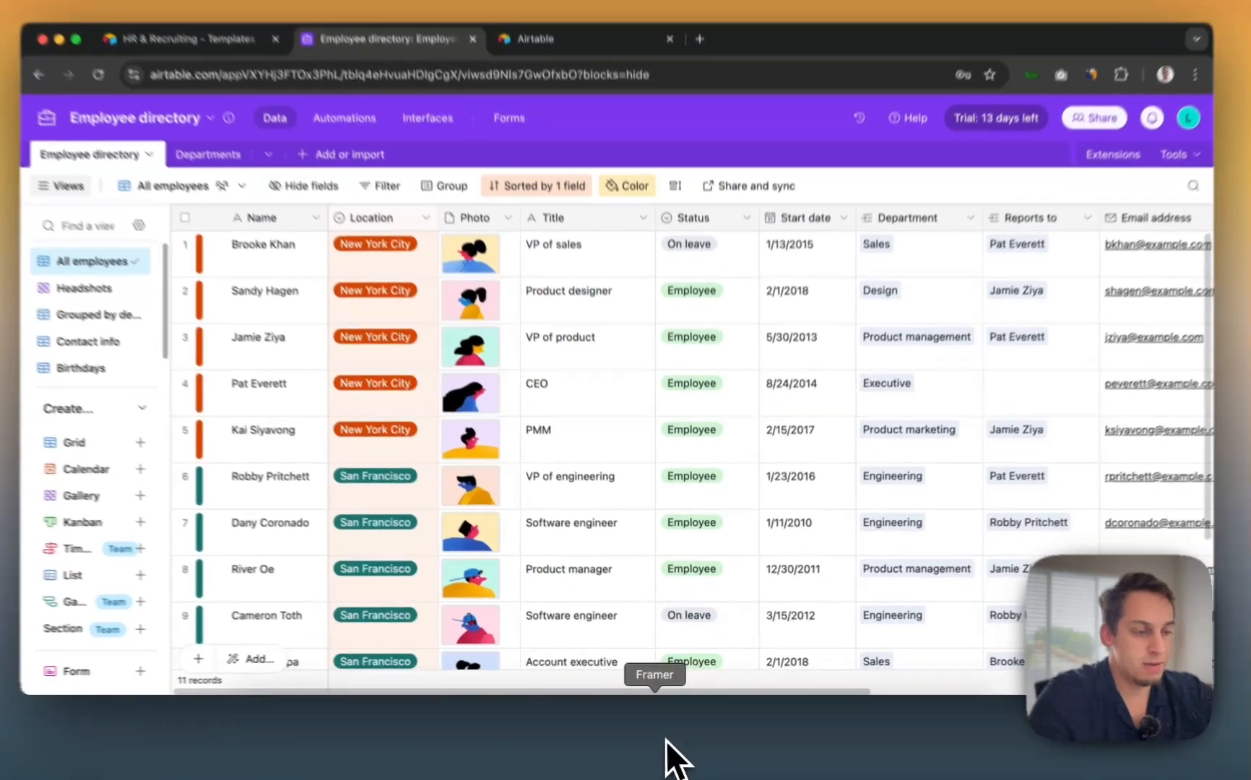
pyautogui.click(669, 745)
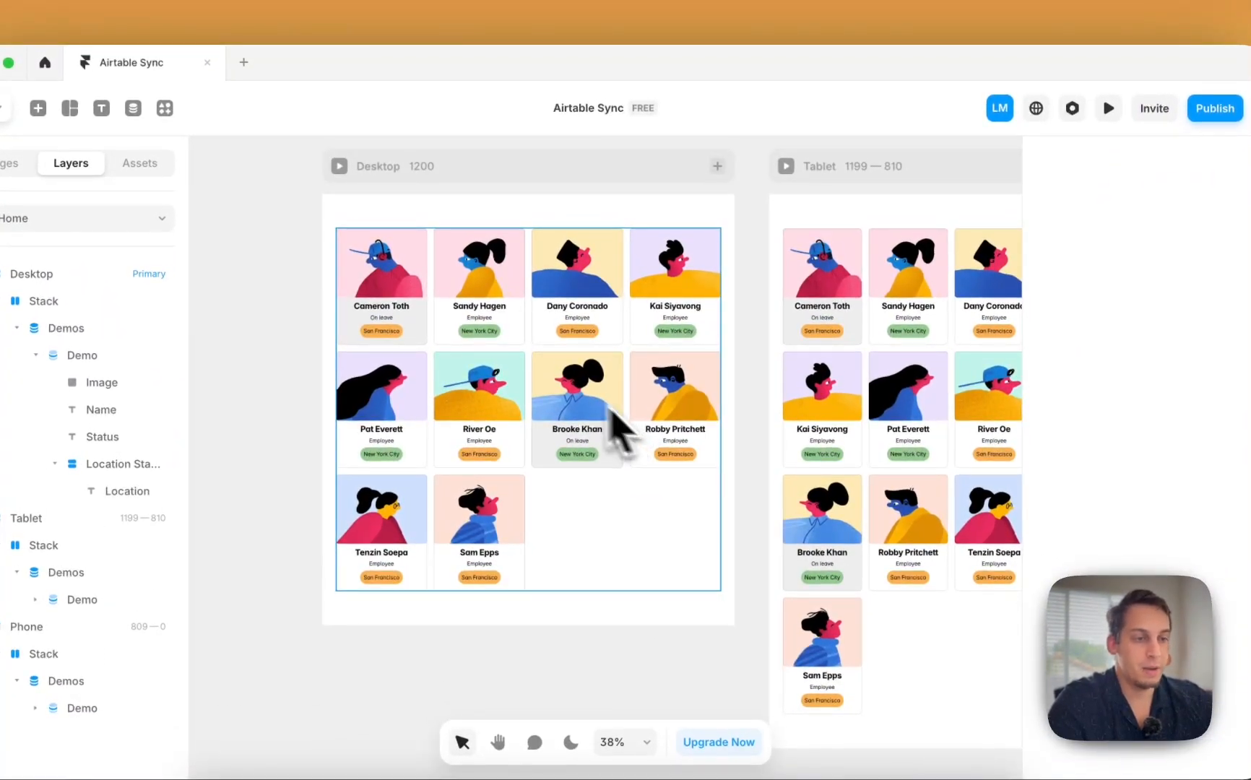
# Step: Create a CMS detail page for the Demo collection
pyautogui.click(412, 308)
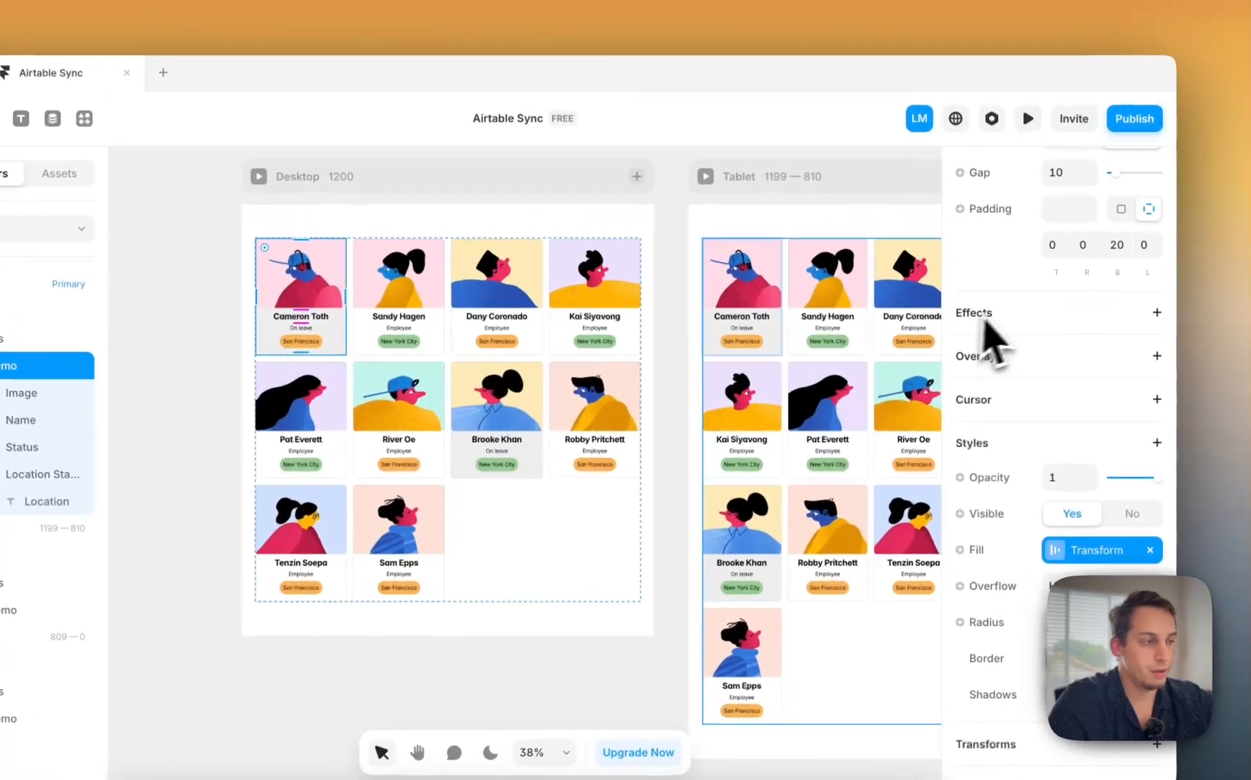
pyautogui.scroll(5, 1091, 322)
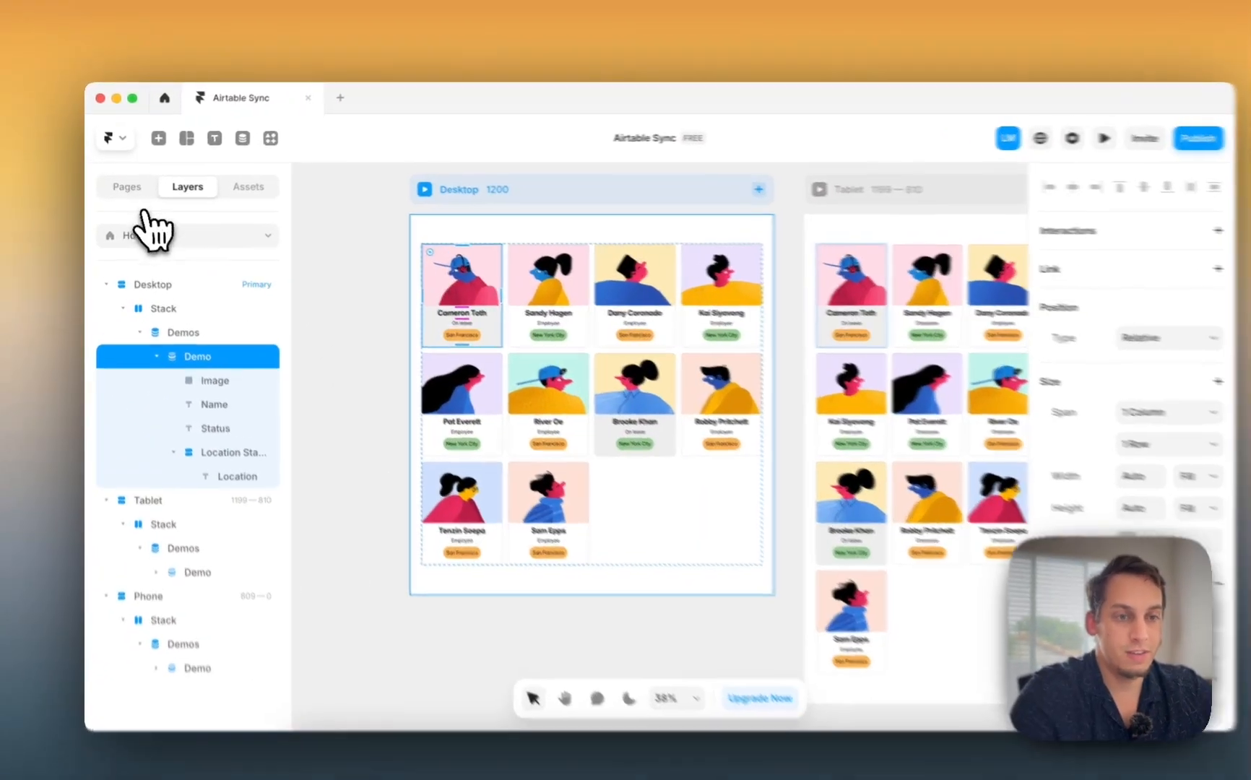
pyautogui.click(134, 185)
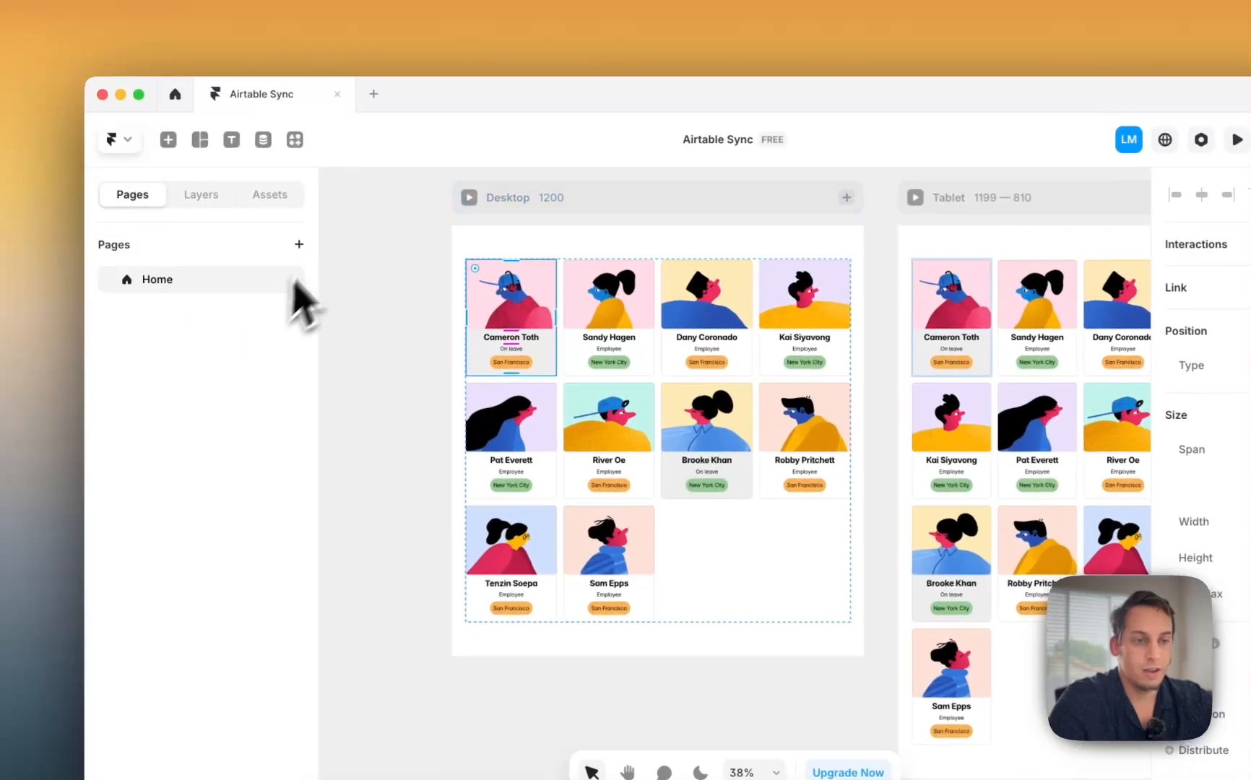
pyautogui.click(299, 244)
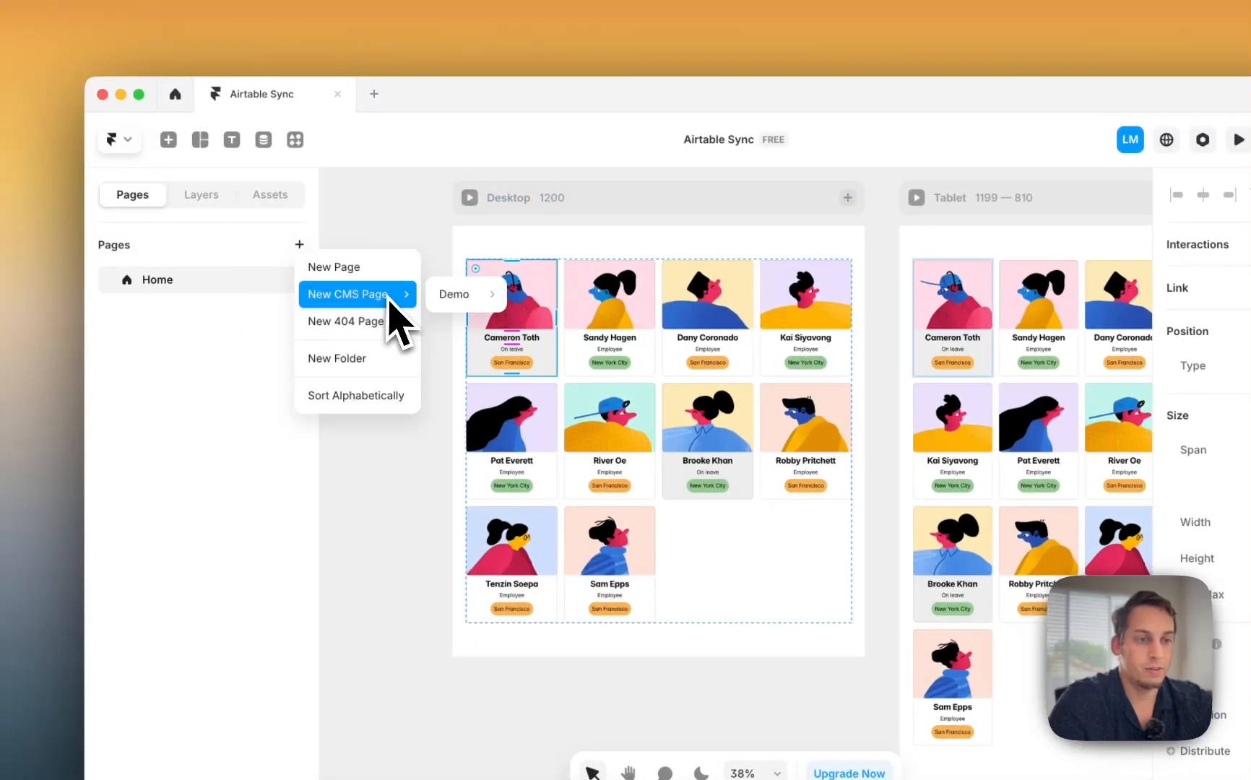
pyautogui.moveTo(455, 307)
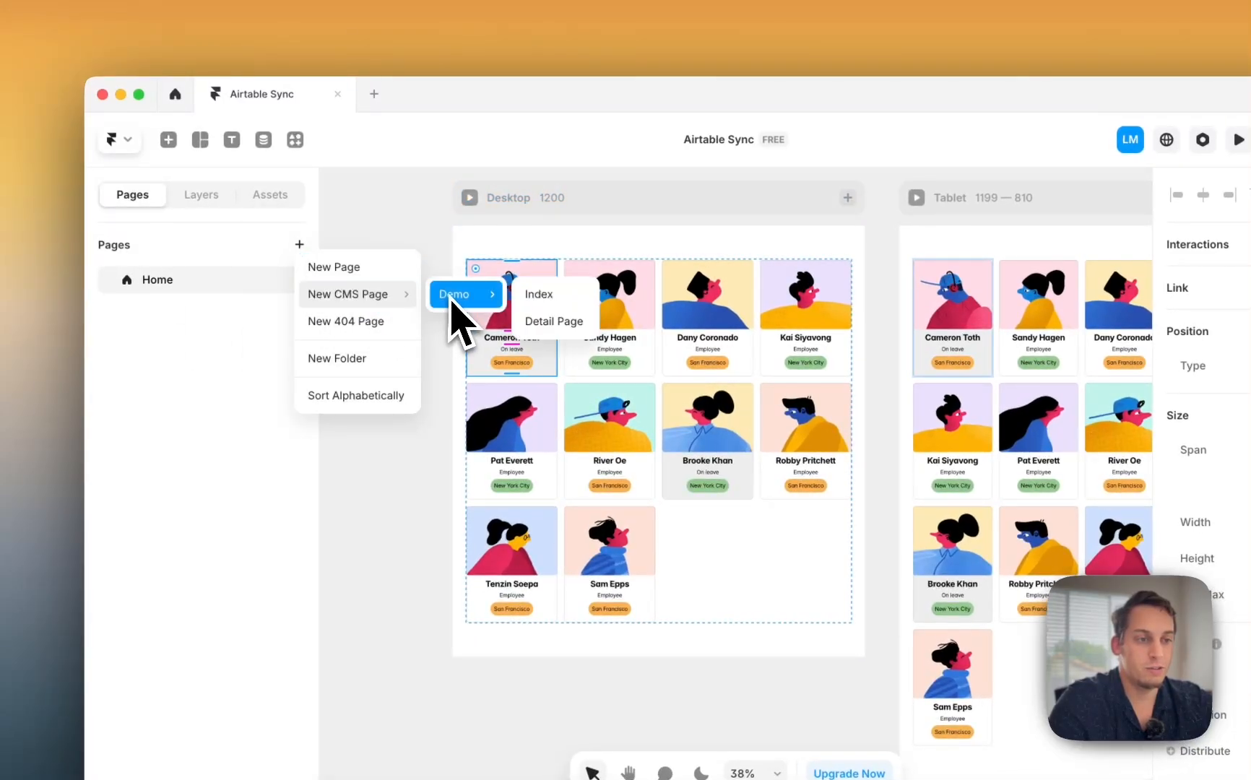
pyautogui.click(540, 319)
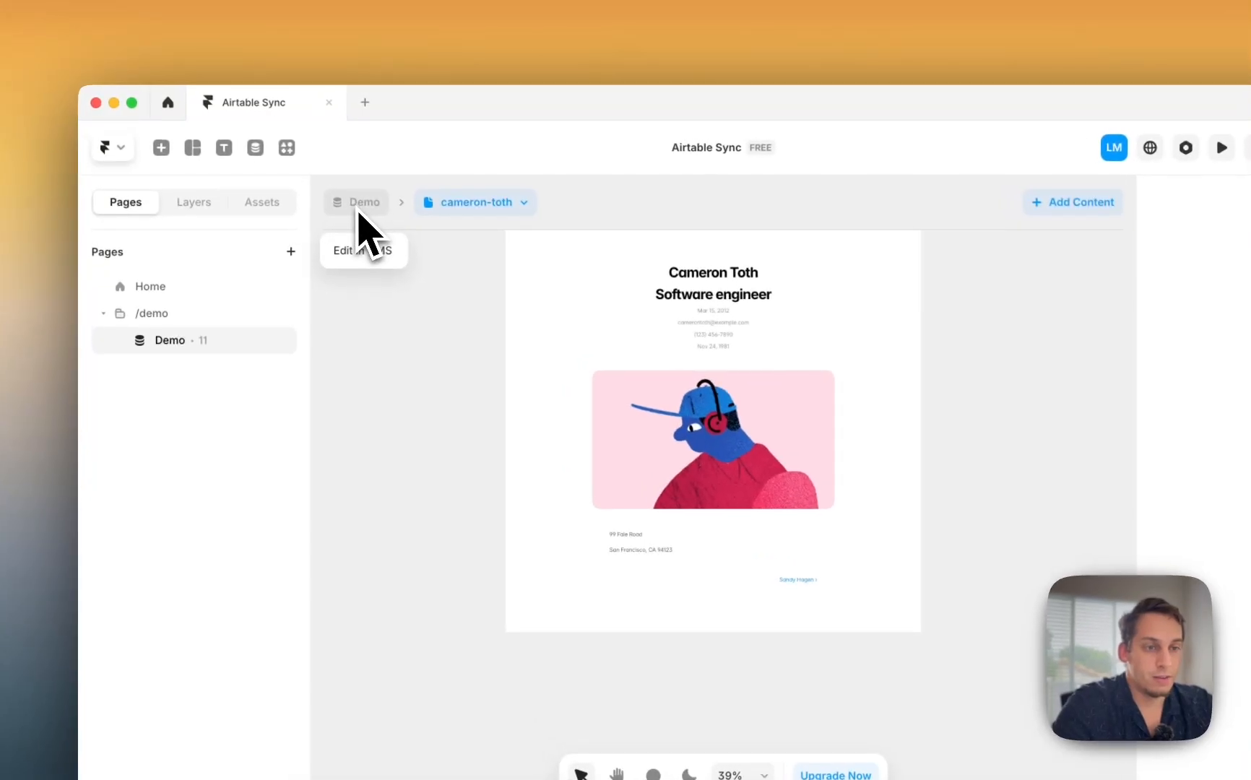
# Step: Return to the Home page and link the selected Demo card to the Demo collection's detail page
pyautogui.click(173, 295)
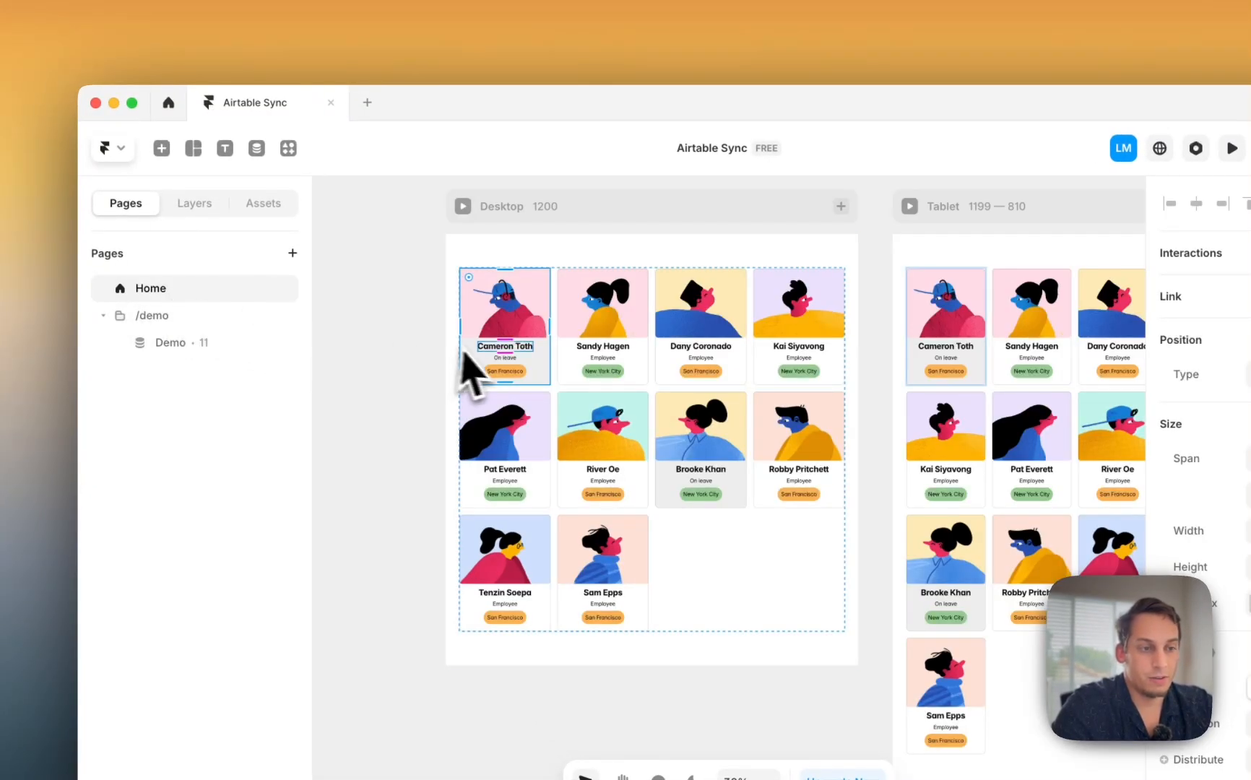
pyautogui.scroll(-10, 1084, 412)
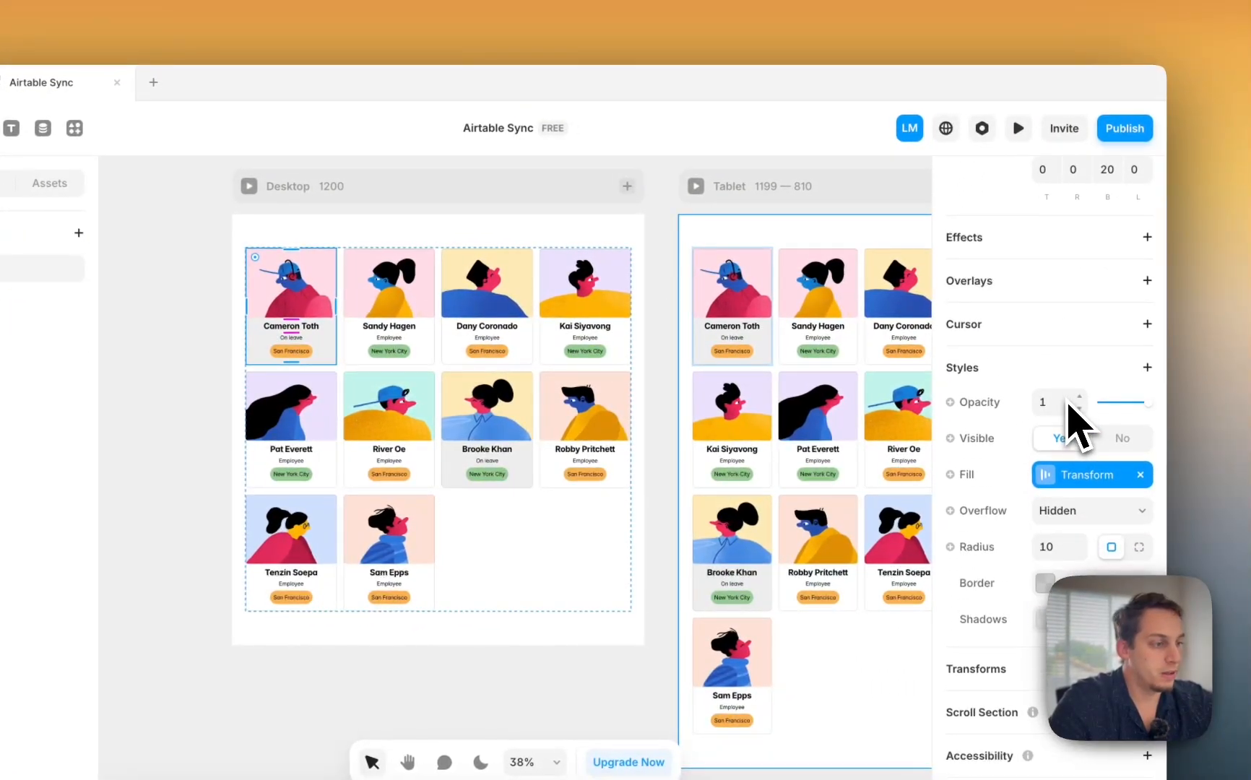
pyautogui.scroll(10, 1065, 393)
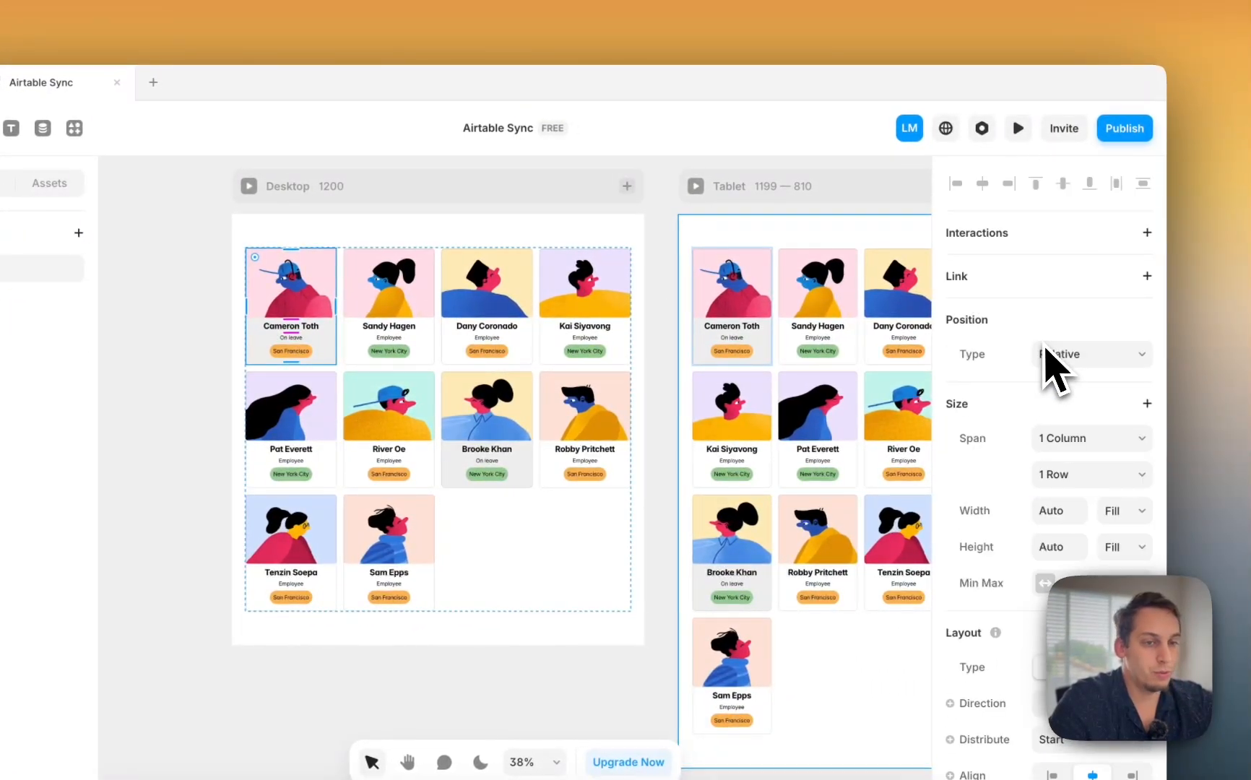
pyautogui.click(1147, 276)
pyautogui.click(1018, 379)
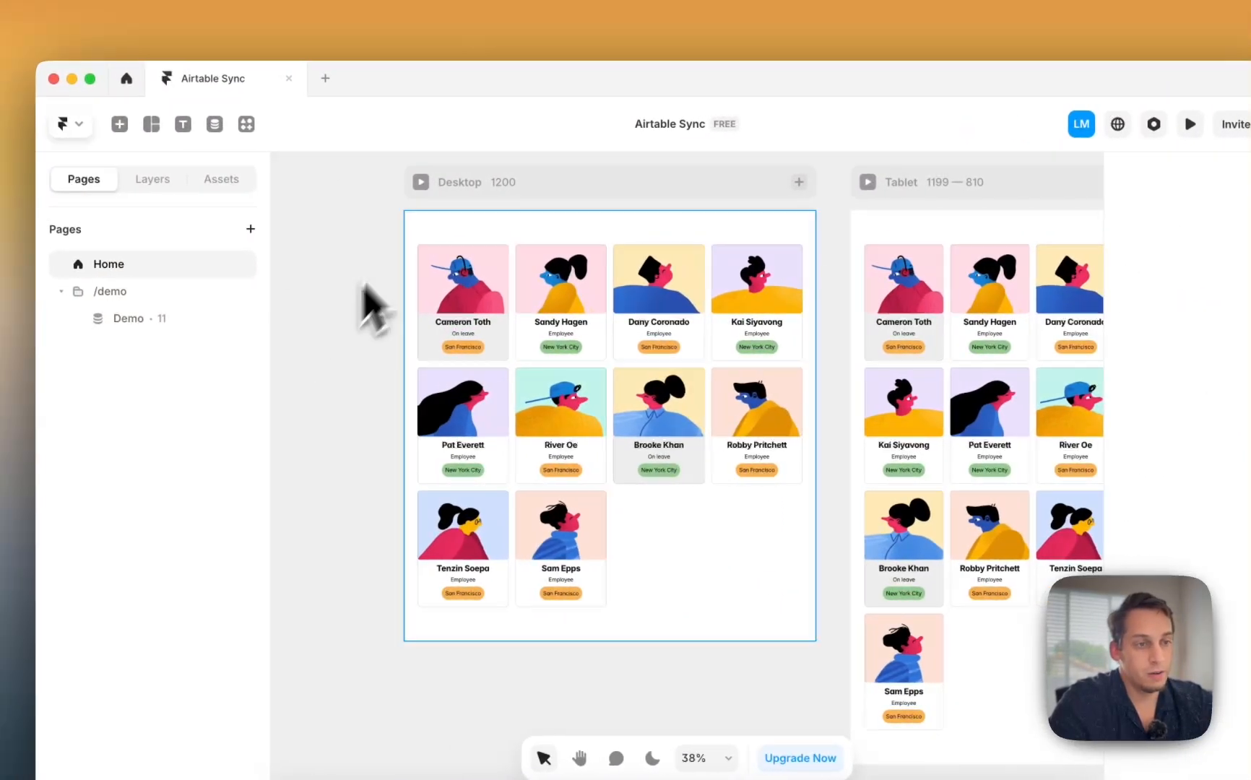
# Step: Preview the Desktop layout, follow the second employee card to its detail page, look it over, and exit the preview
pyautogui.click(420, 182)
pyautogui.scroll(-2, 571, 455)
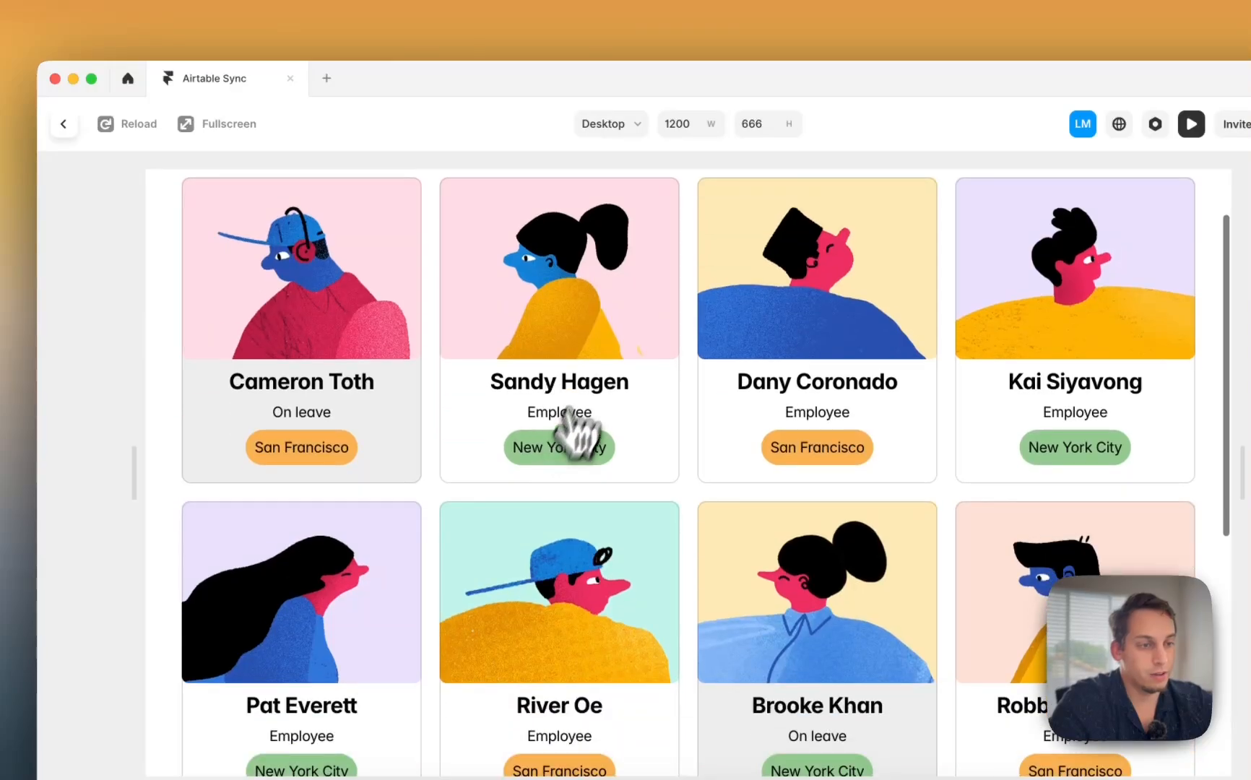
pyautogui.click(615, 361)
pyautogui.scroll(-6, 616, 361)
pyautogui.scroll(6, 617, 349)
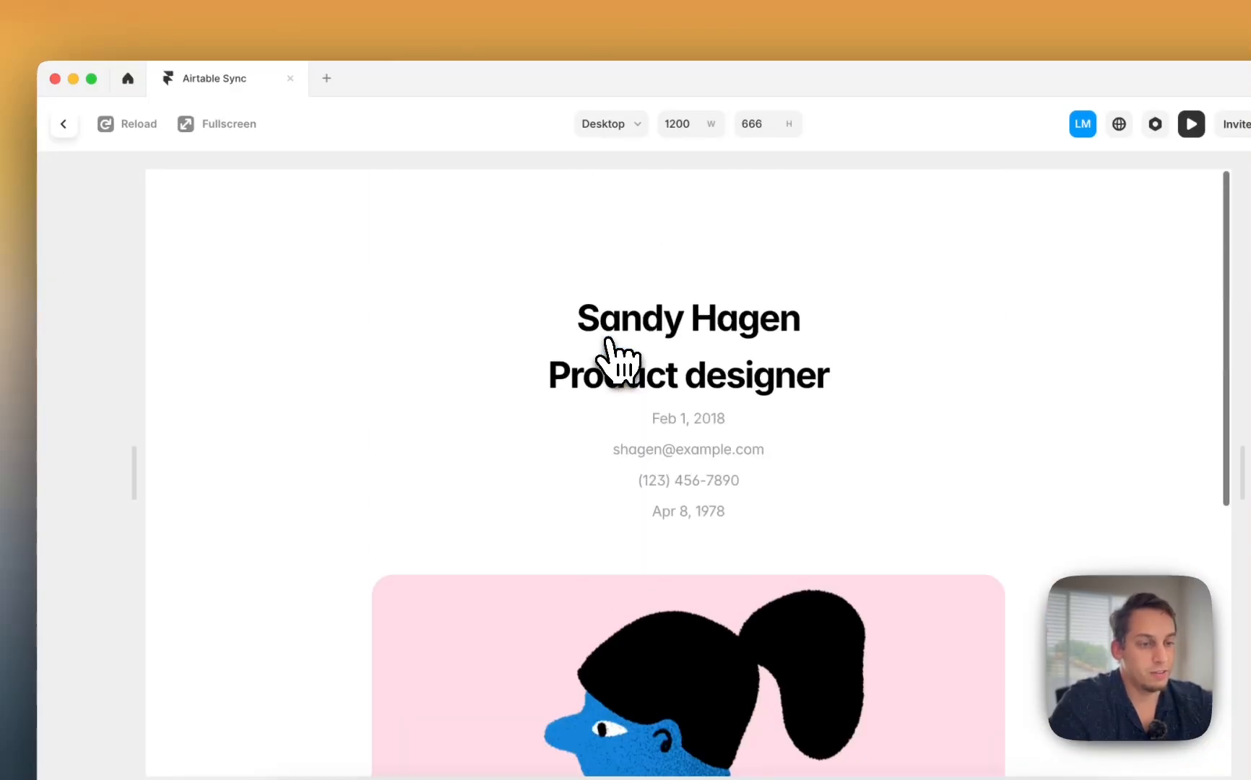
pyautogui.click(63, 123)
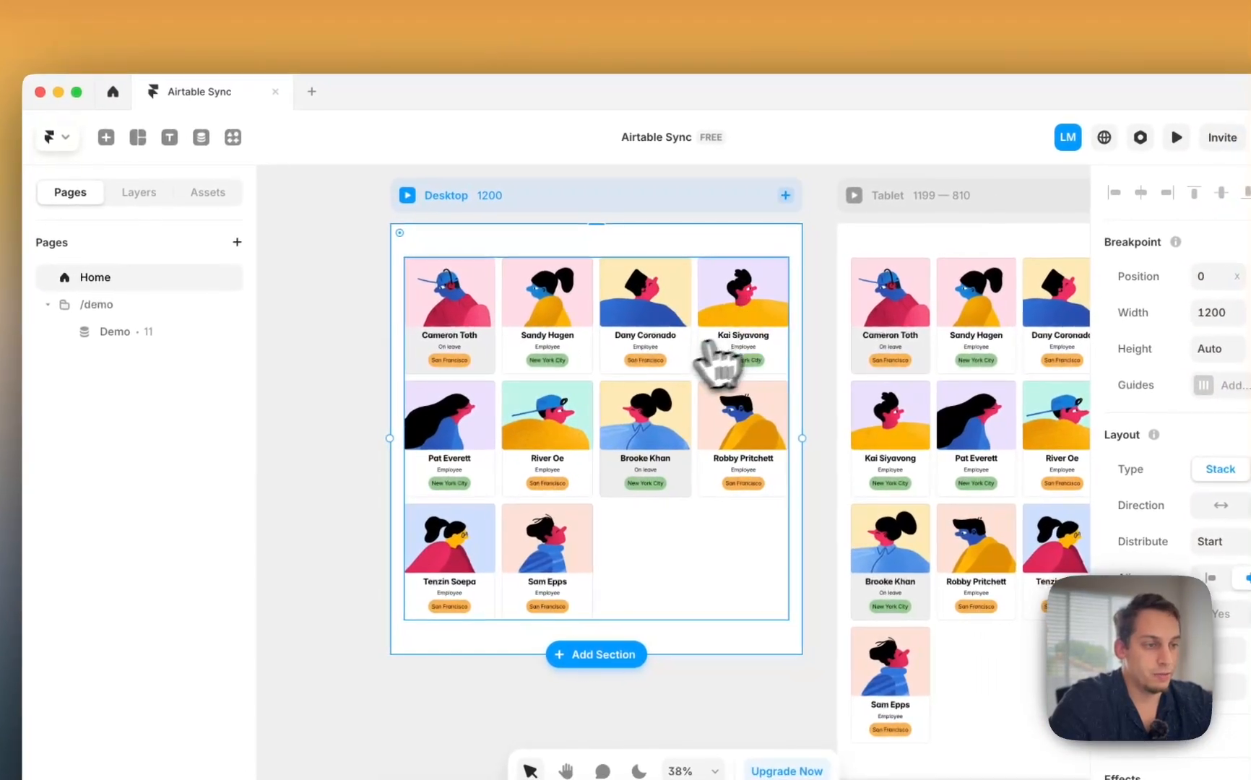
# Step: Open the Demo detail page and set the Desktop breakpoint's layout gap to 0
pyautogui.scroll(5, 815, 308)
pyautogui.scroll(-6, 701, 379)
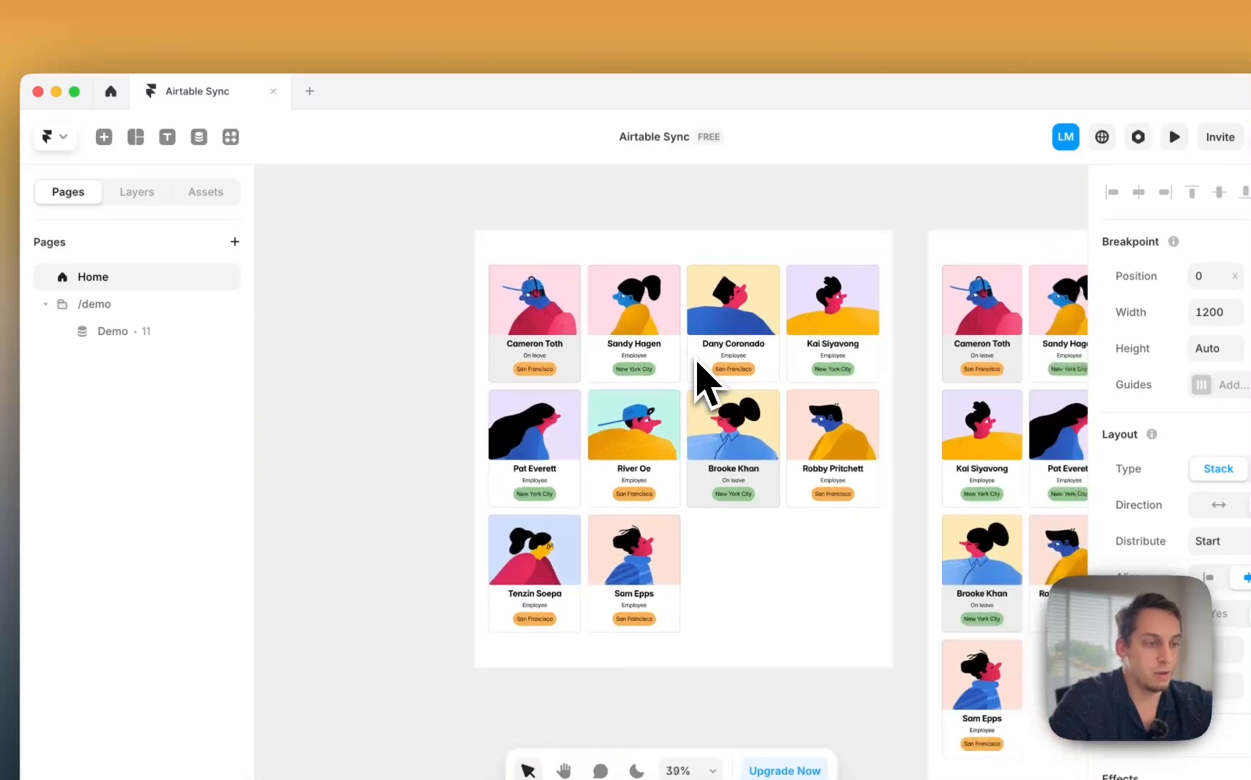
pyautogui.click(433, 357)
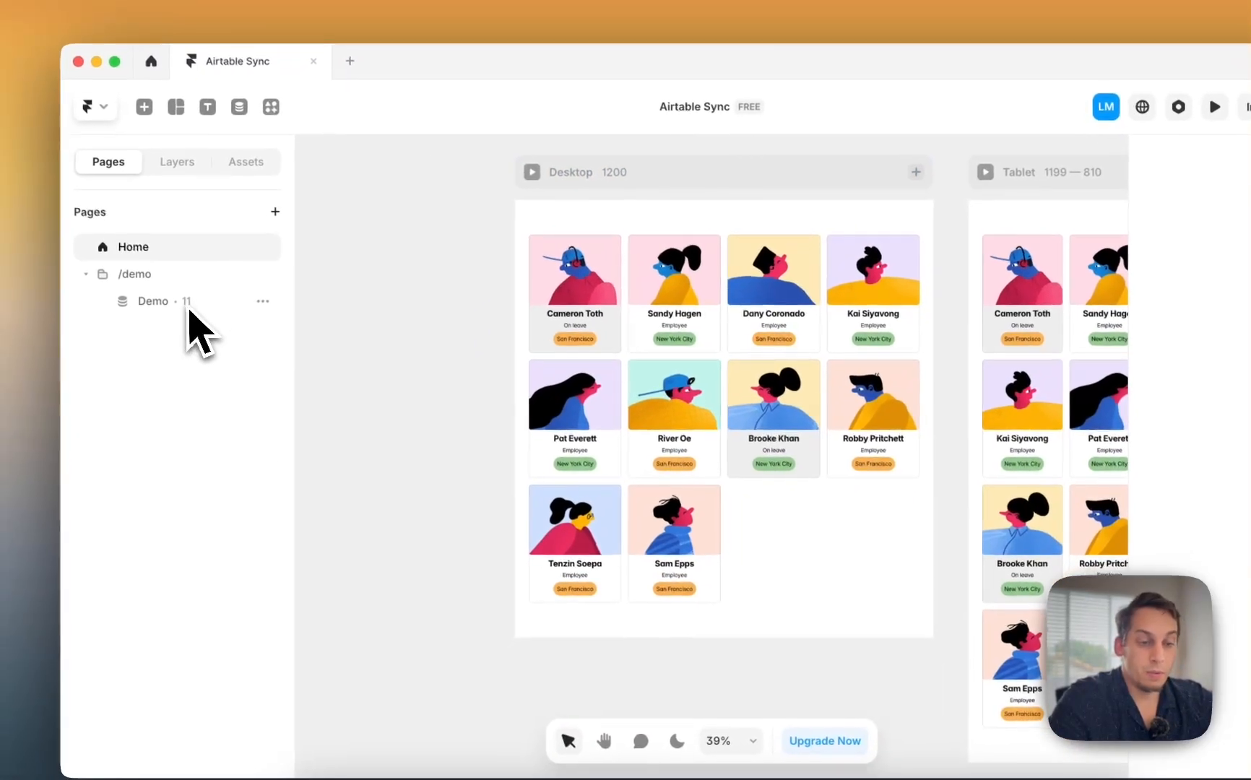
pyautogui.click(144, 334)
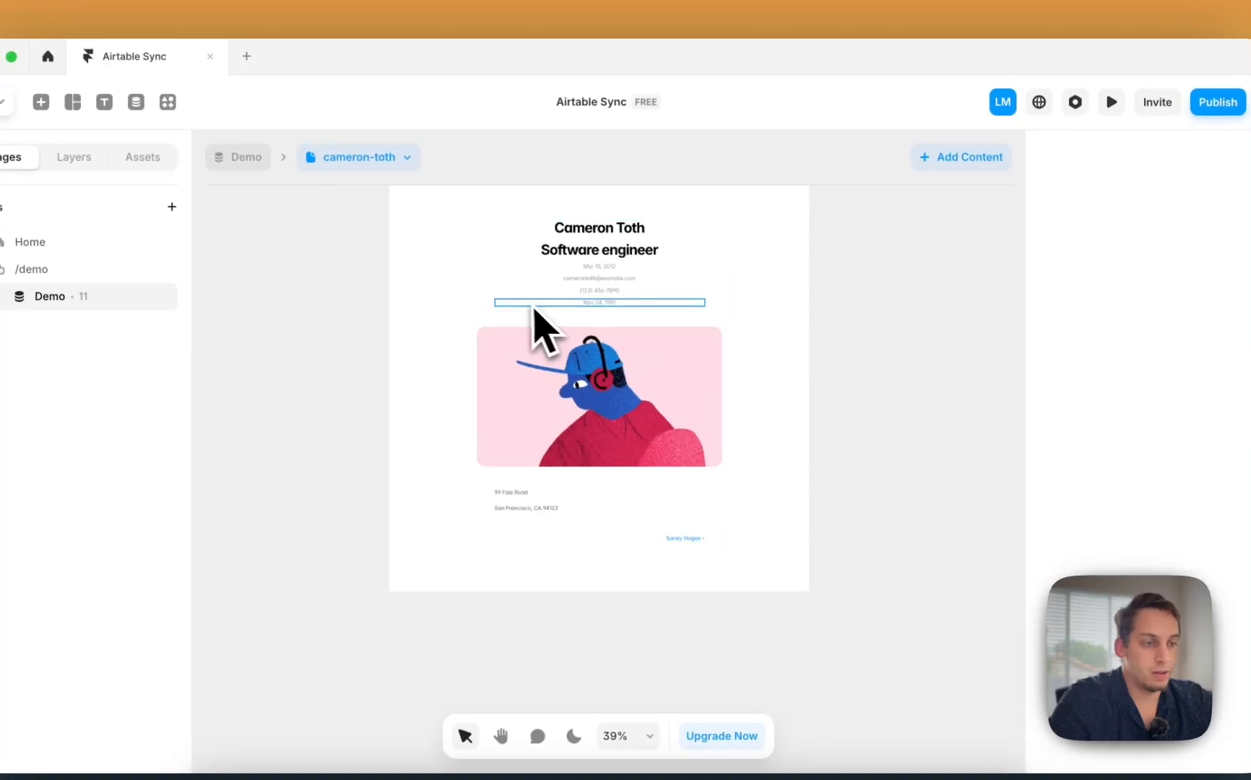
pyautogui.click(489, 253)
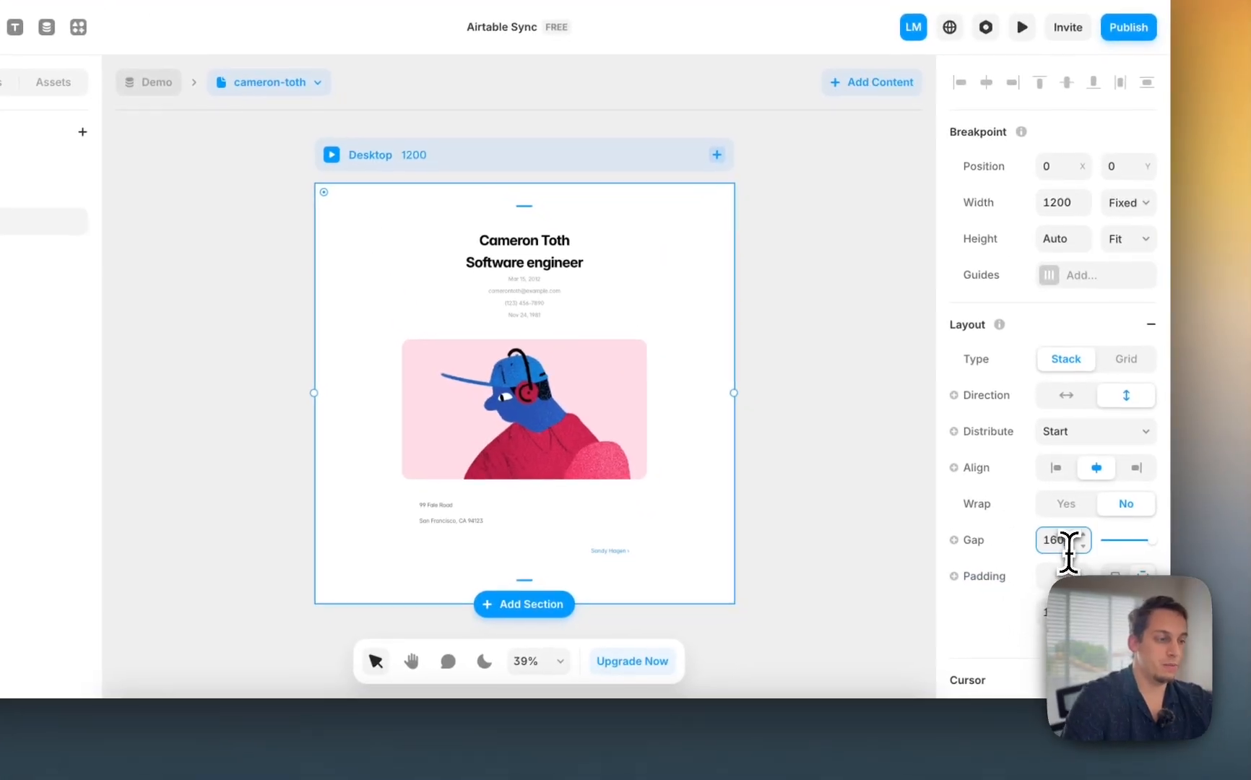
pyautogui.doubleClick(1069, 540)
pyautogui.write('0')
pyautogui.press('Return')
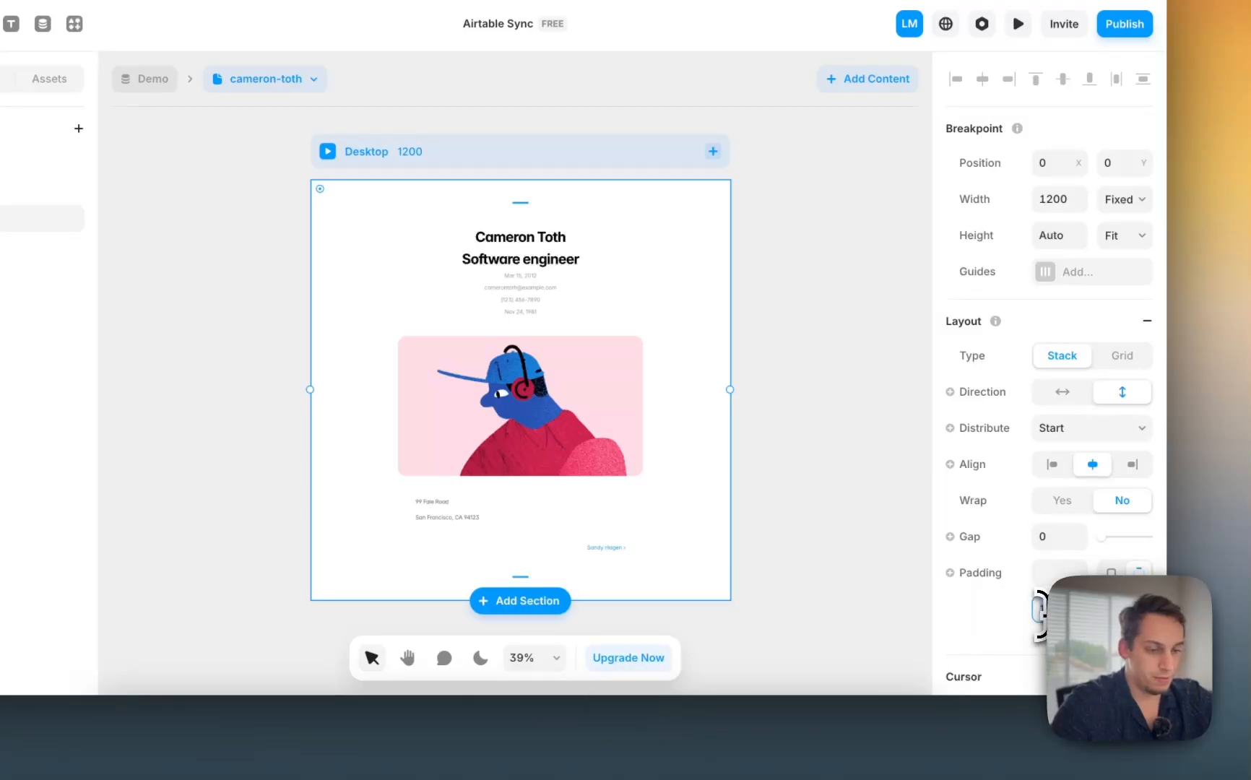
# Step: Set the Desktop breakpoint's top padding to 100 and reduce its bottom padding as well
pyautogui.press('Return')
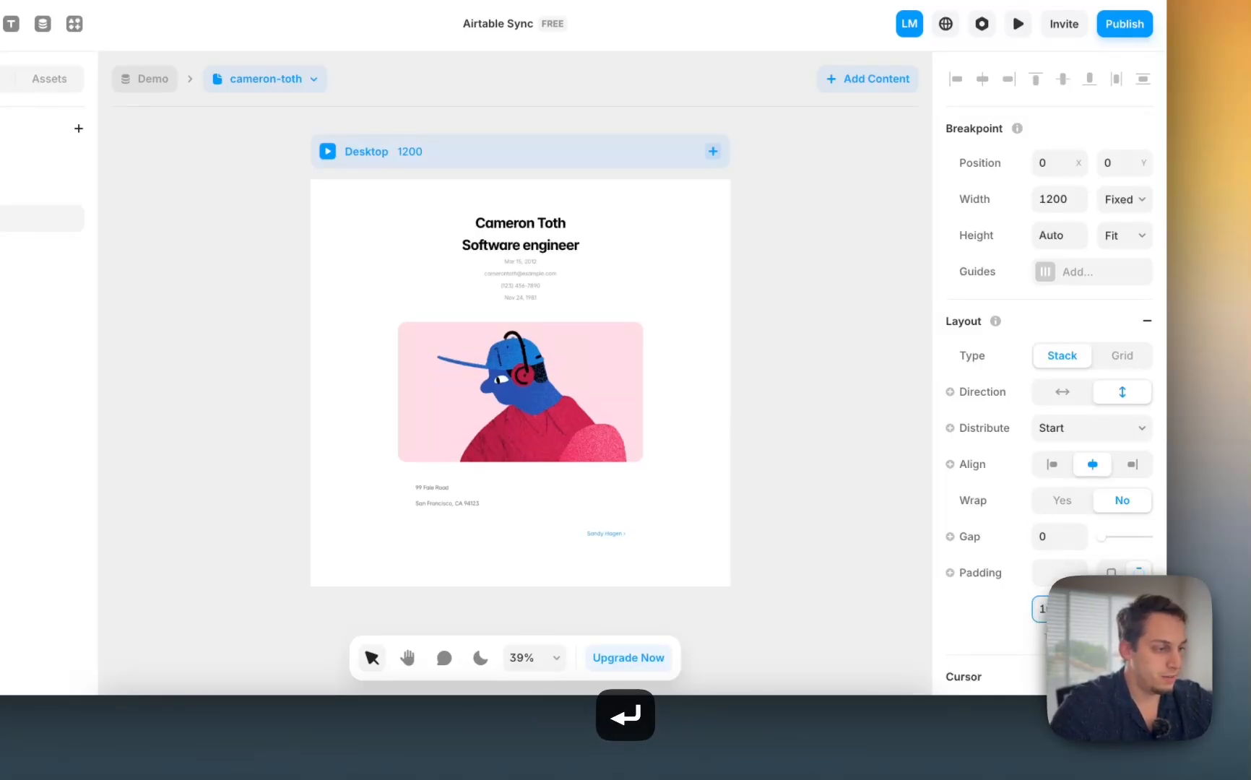
pyautogui.press('Return')
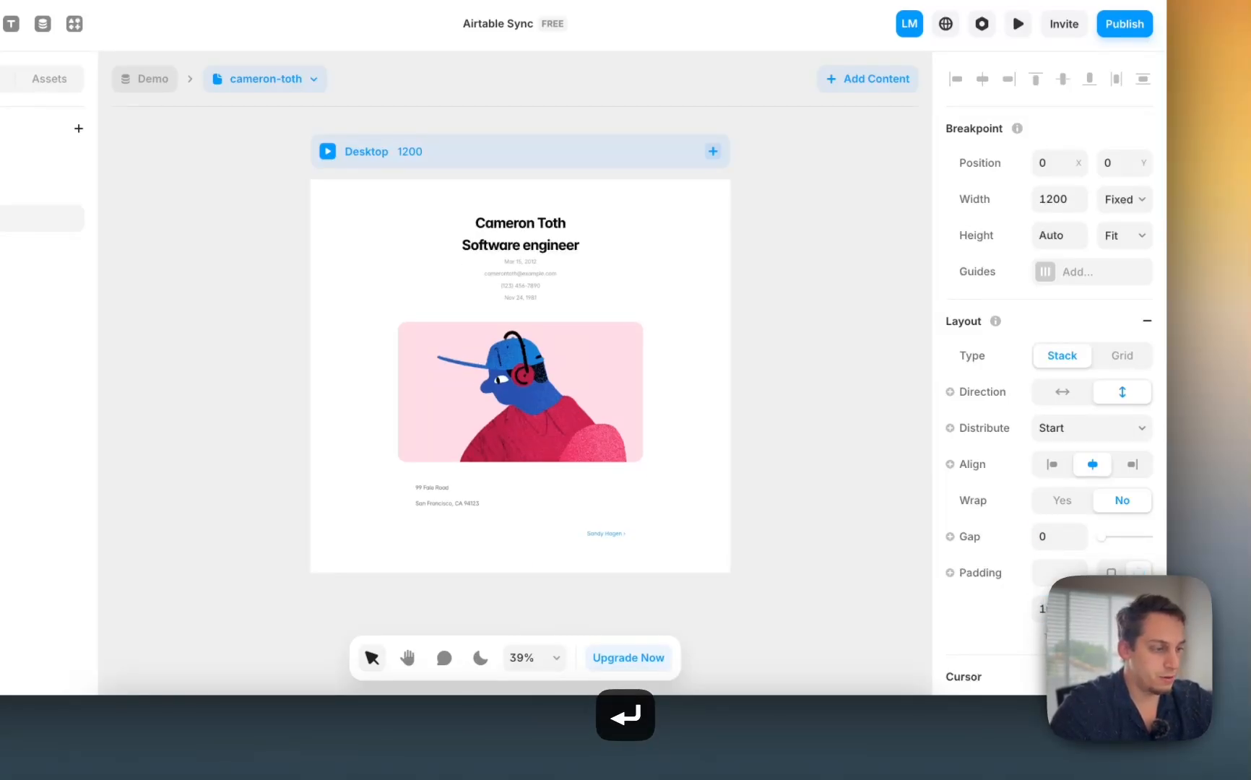
pyautogui.hotkey('shift', 'Up')
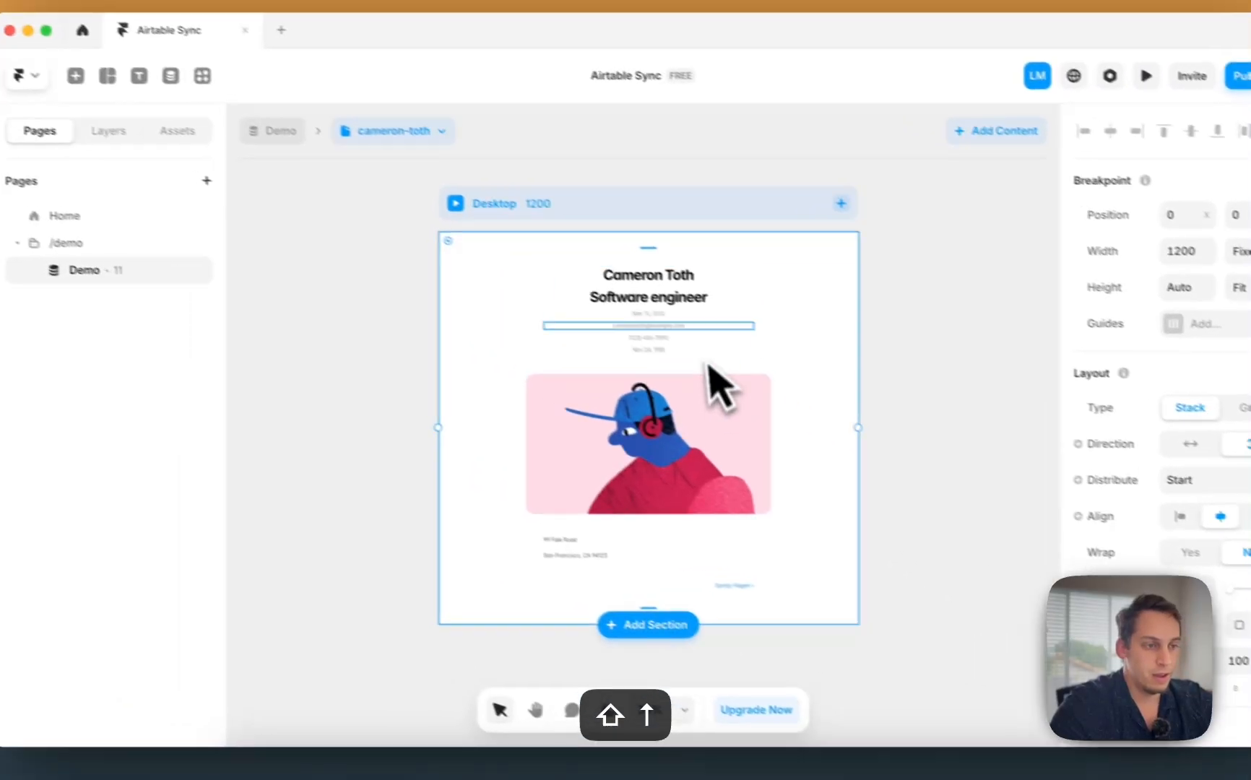
# Step: Select the outer Stack that holds the detail page's heading, banner, home address and navigation link
pyautogui.click(557, 262)
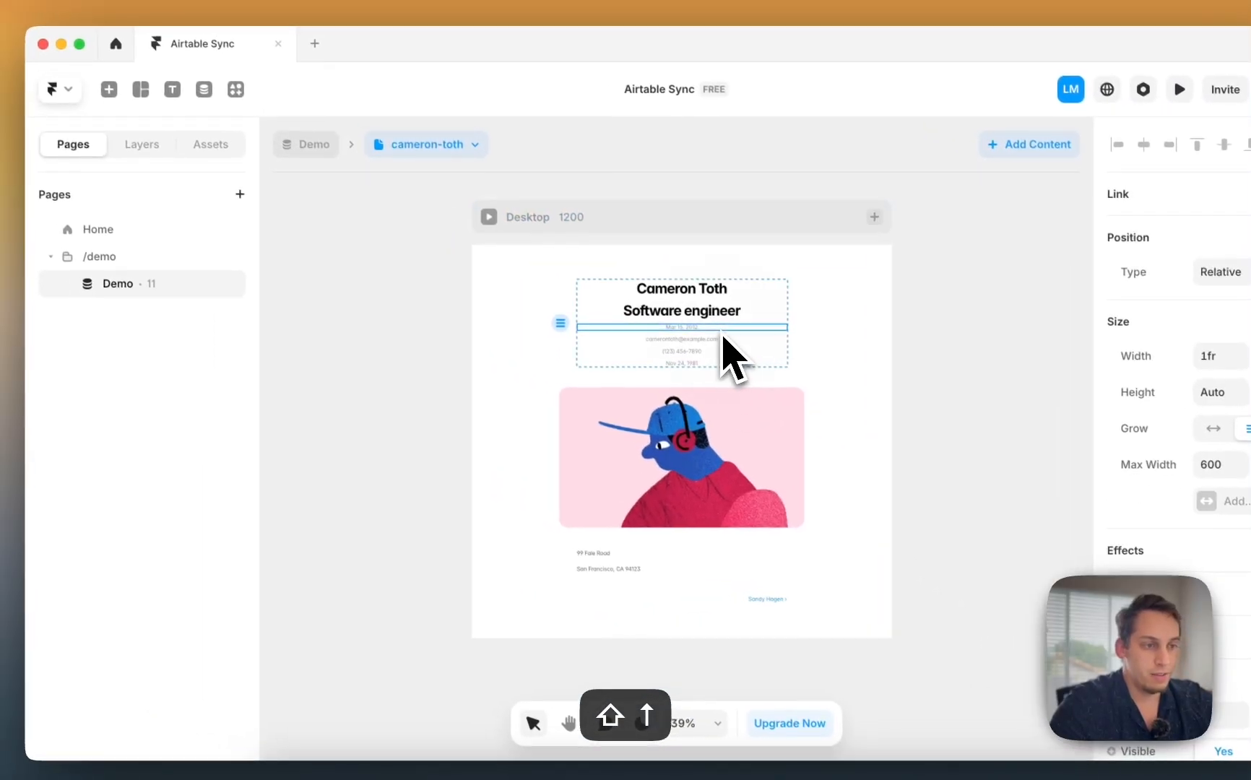
pyautogui.click(611, 246)
pyautogui.click(722, 426)
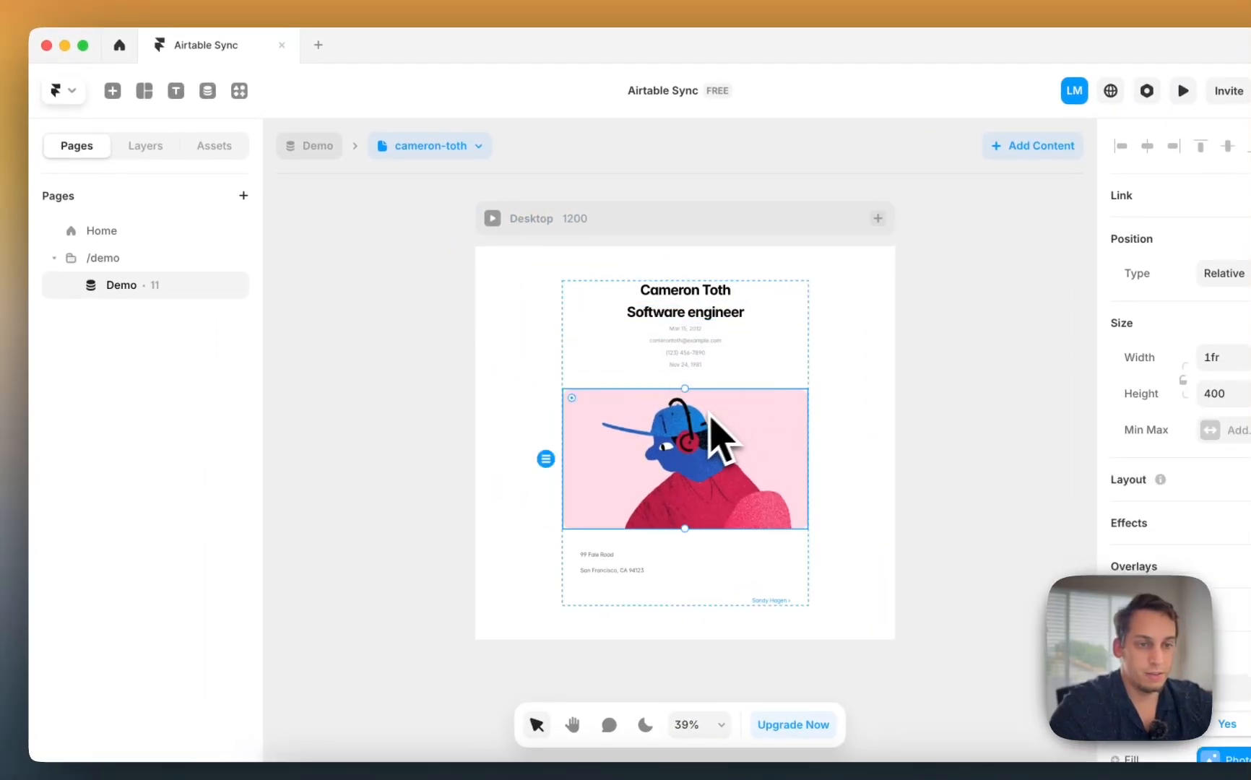
pyautogui.click(145, 145)
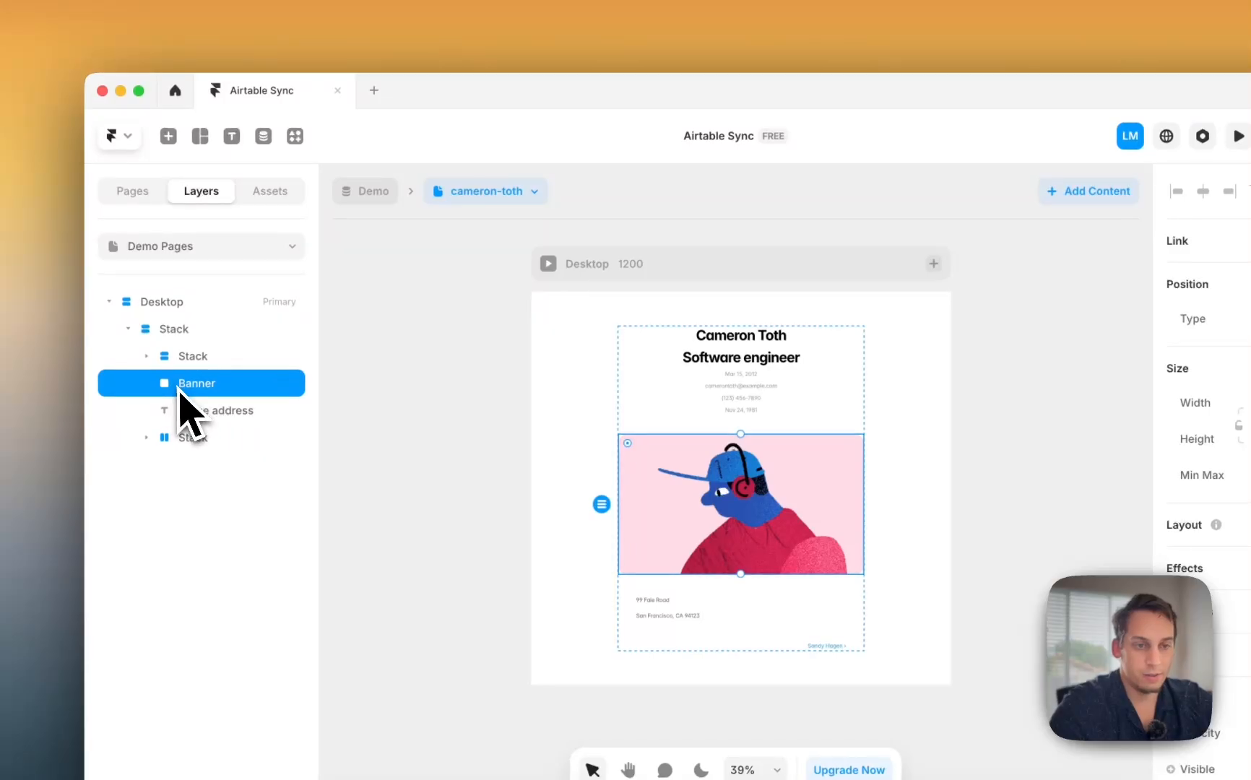
pyautogui.click(160, 337)
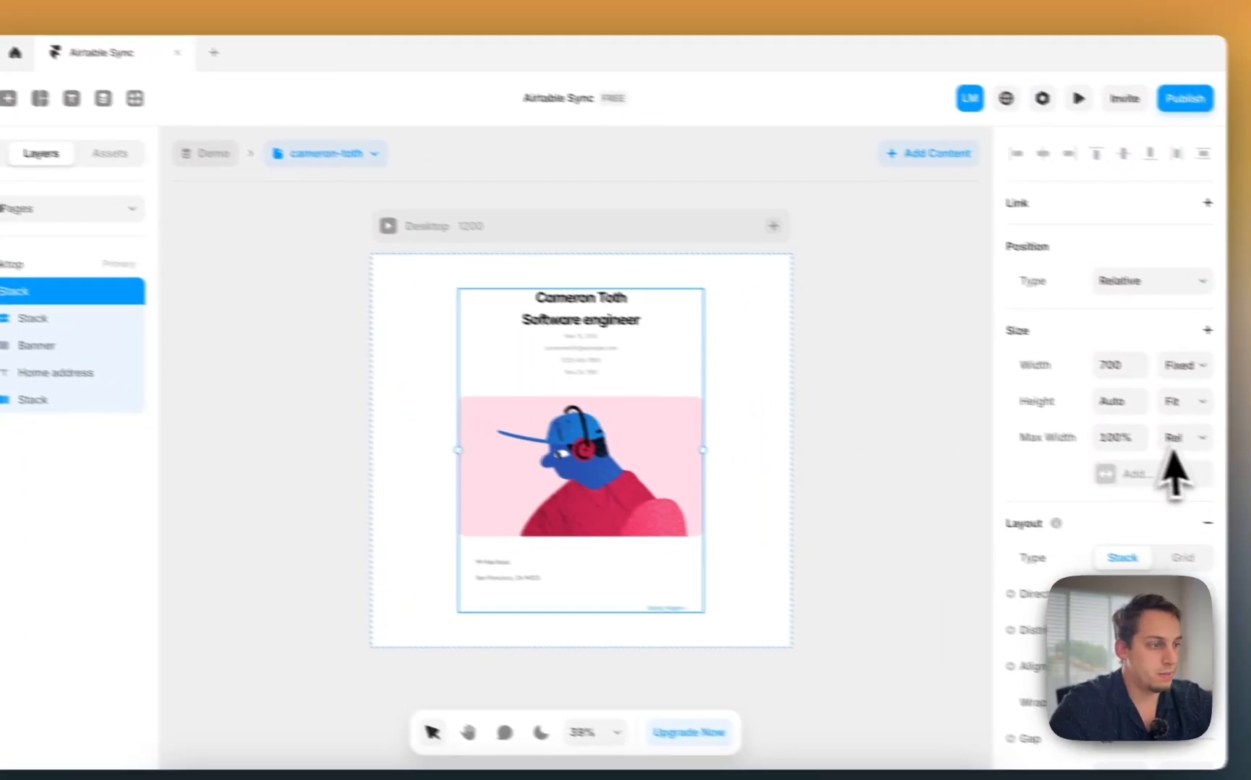
# Step: Set the outer content stack's width to Fill and change its max width type to Fixed
pyautogui.click(1131, 354)
pyautogui.click(1117, 392)
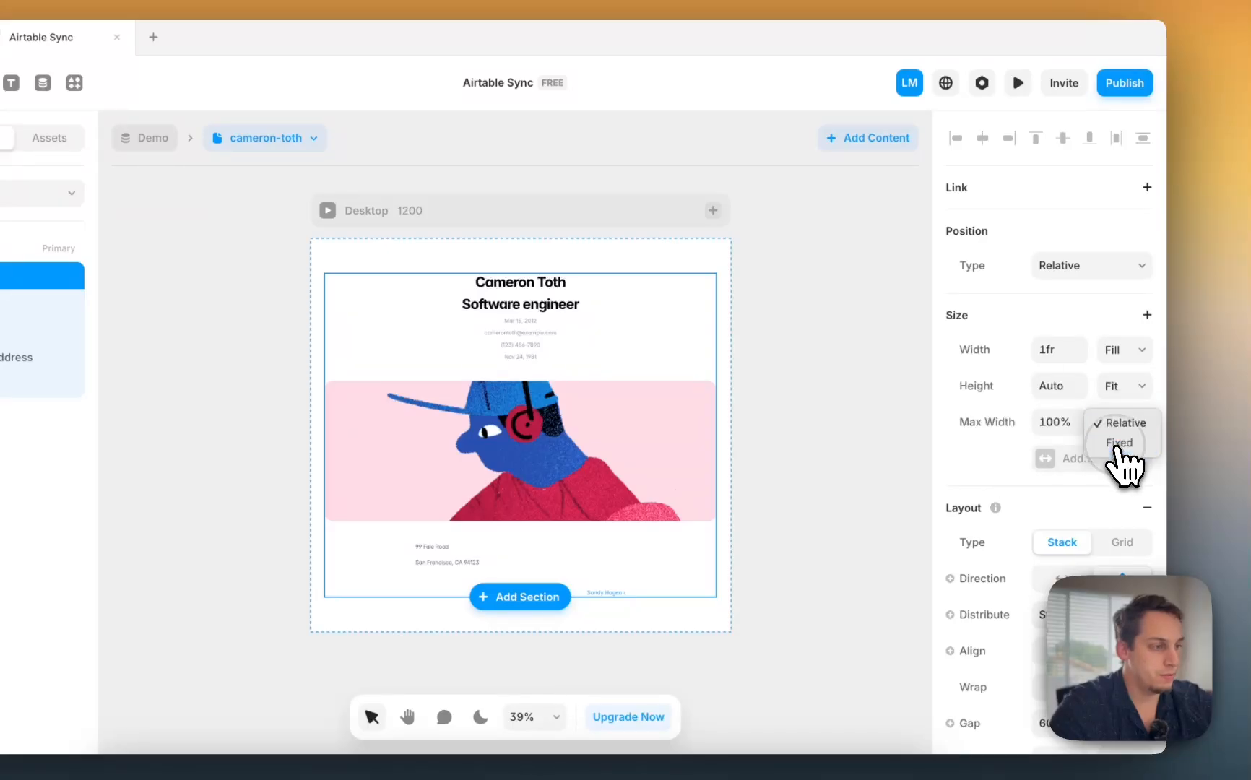
pyautogui.click(1118, 443)
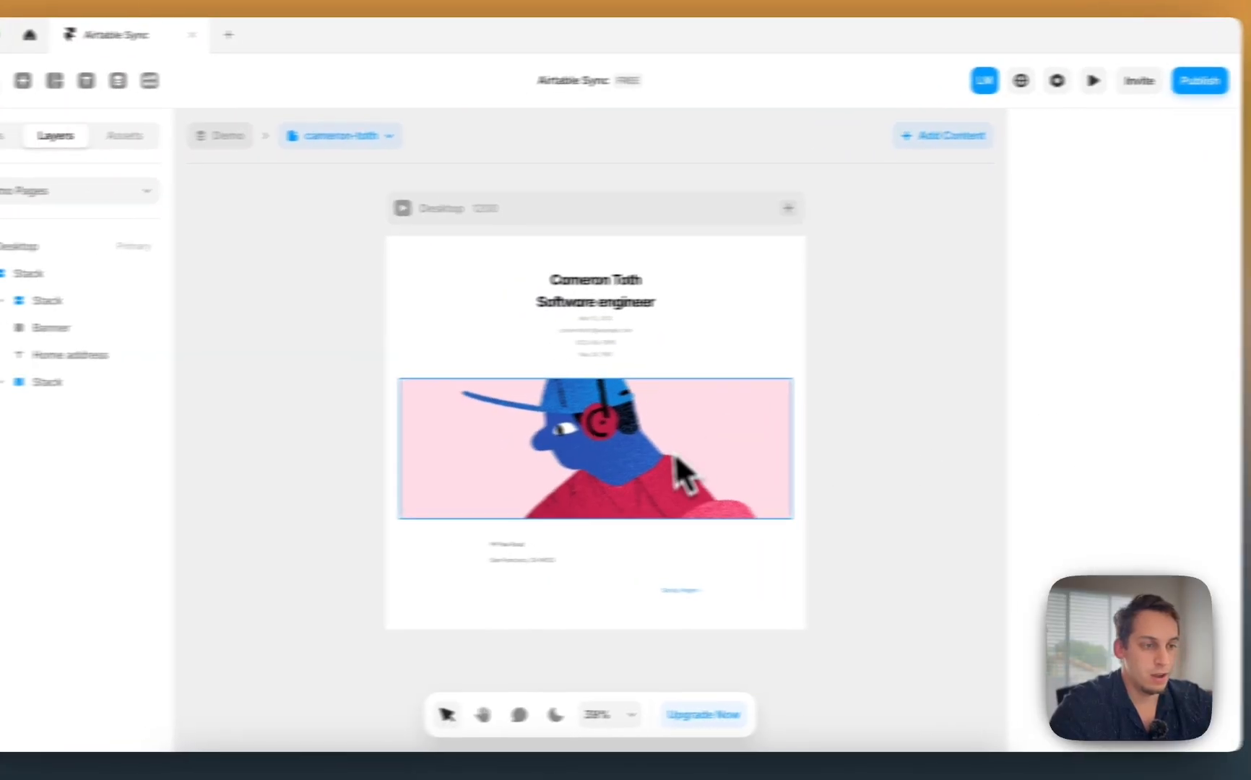
# Step: Try to move the banner above the stack with the name and title, and undo the move
pyautogui.moveTo(677, 456); pyautogui.dragTo(649, 429)
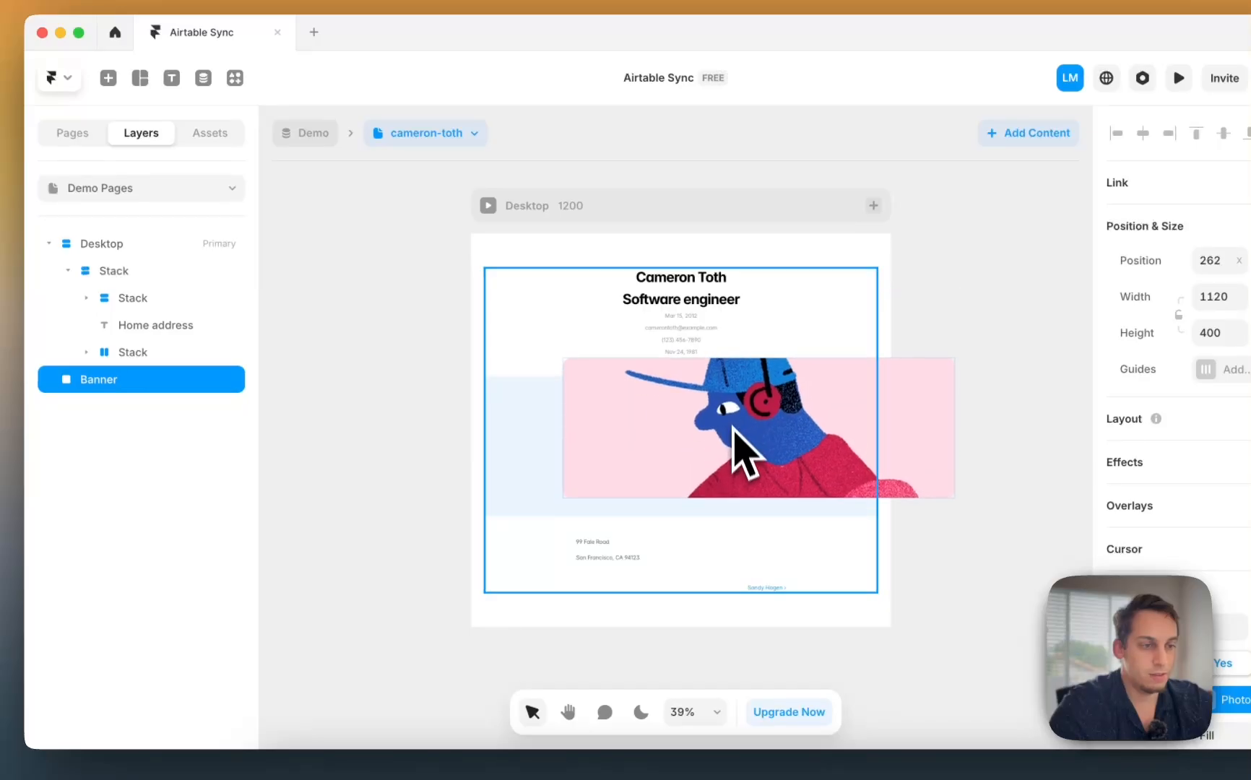
pyautogui.moveTo(734, 427)
pyautogui.mouseDown()
pyautogui.moveTo(732, 358)
pyautogui.moveTo(723, 410)
pyautogui.mouseUp()
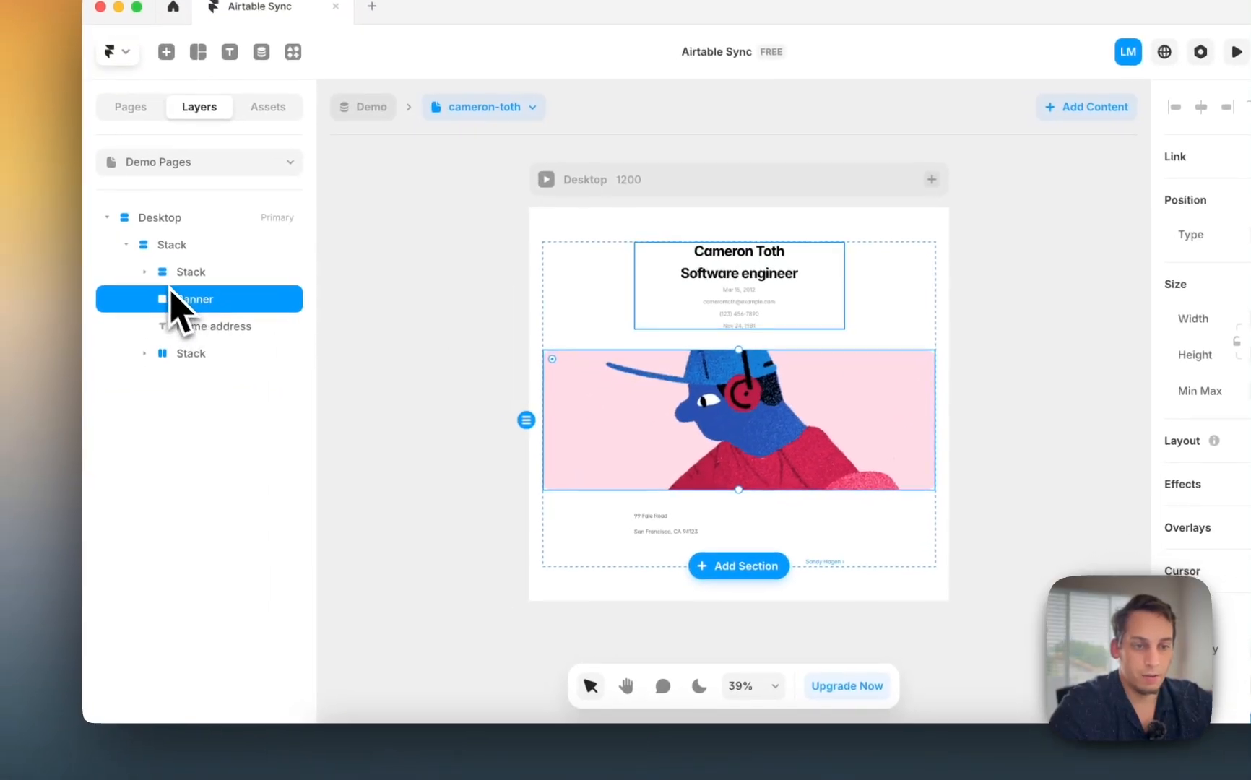
pyautogui.click(146, 272)
pyautogui.moveTo(195, 462); pyautogui.dragTo(195, 262)
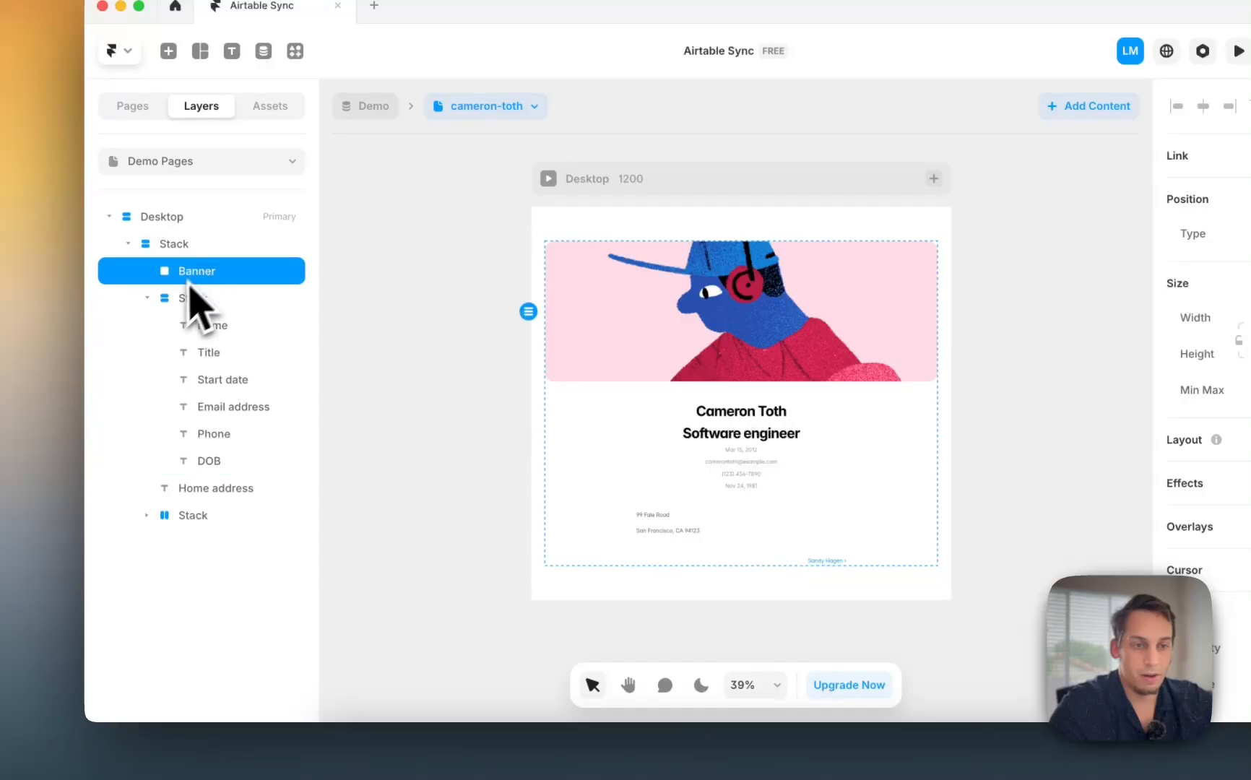
pyautogui.press('super+z')
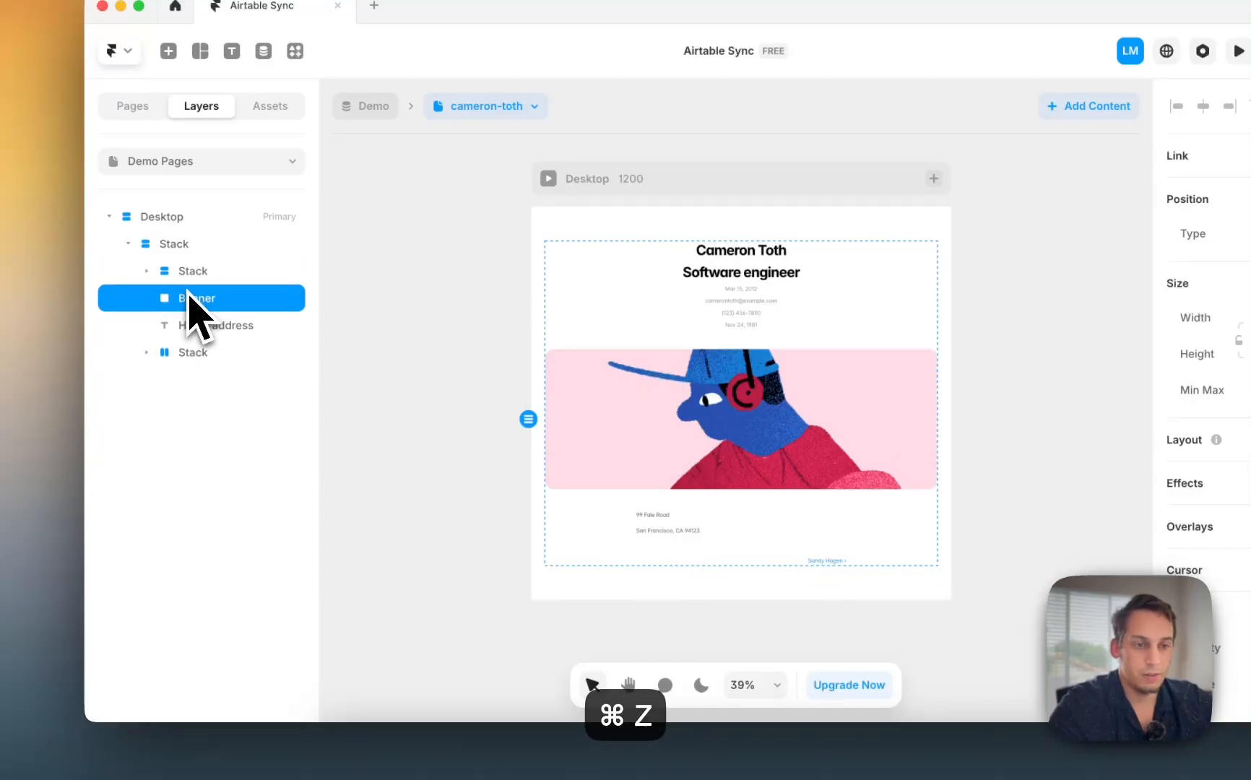
# Step: Wrap the profile text stack and the banner in a new stack with horizontal direction
pyautogui.keyDown('shift'); pyautogui.click(185, 273); pyautogui.keyUp('shift')
pyautogui.rightClick(184, 293)
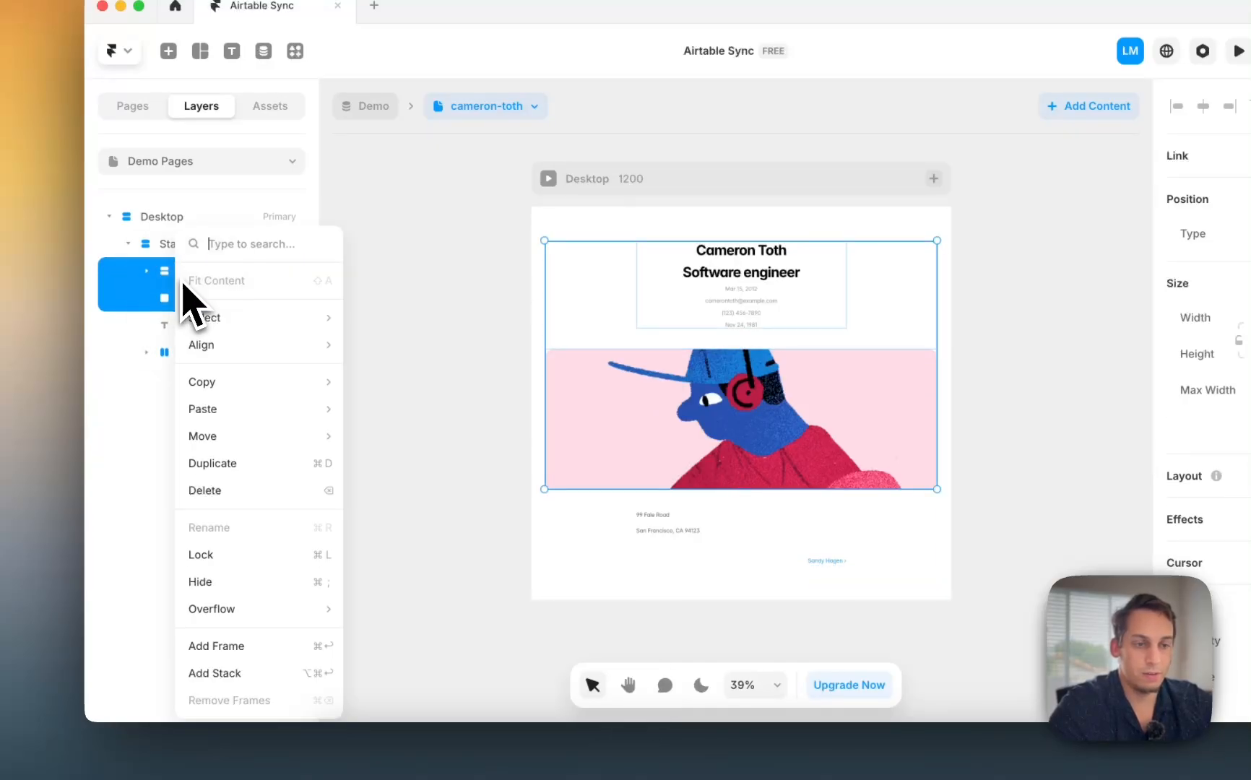
pyautogui.click(242, 673)
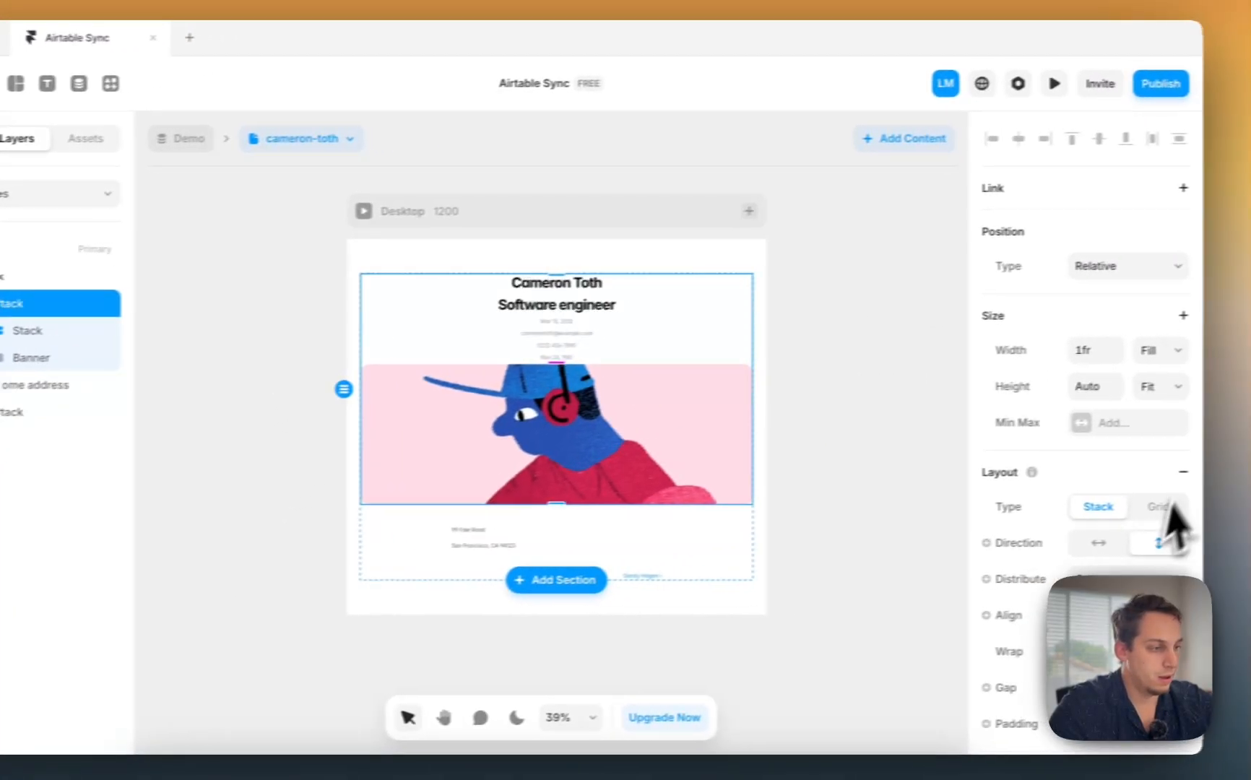
pyautogui.click(1081, 544)
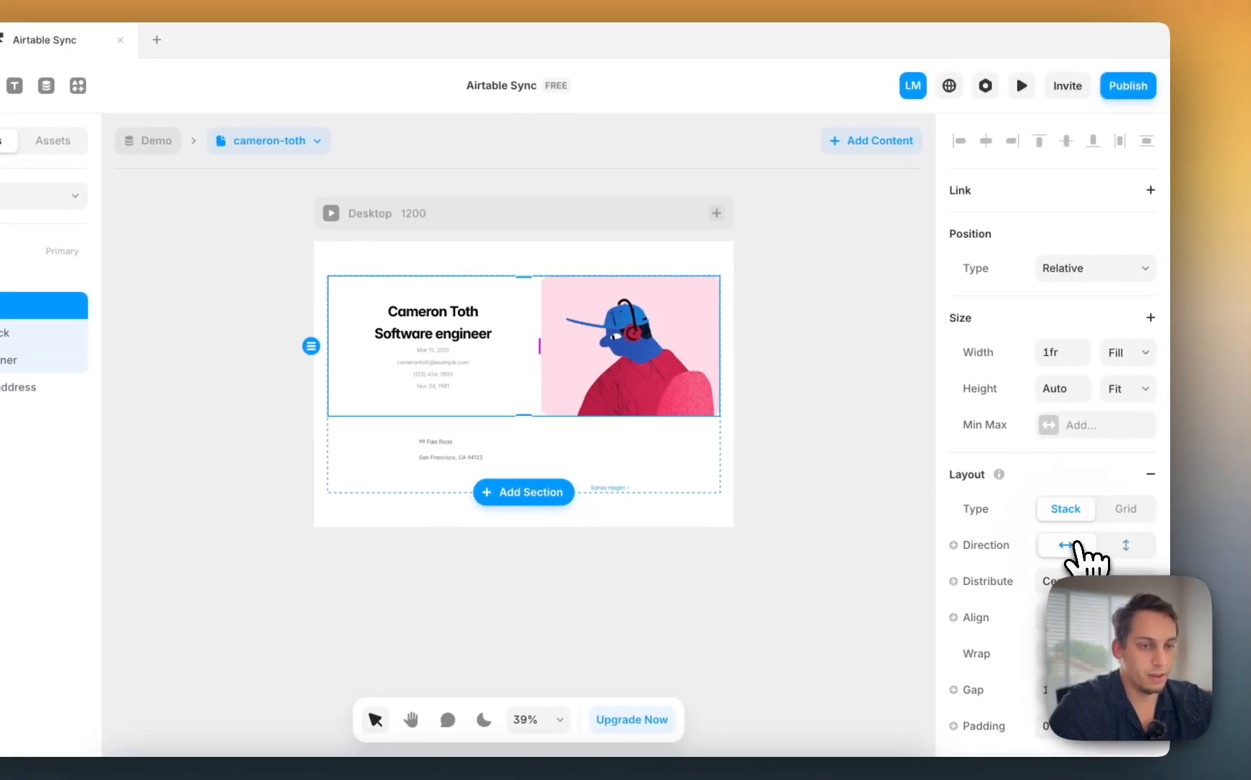
pyautogui.click(979, 287)
# Step: Change the job title's text color to light gray #C9C9C9 and reduce its font size
pyautogui.scroll(5, 856, 365)
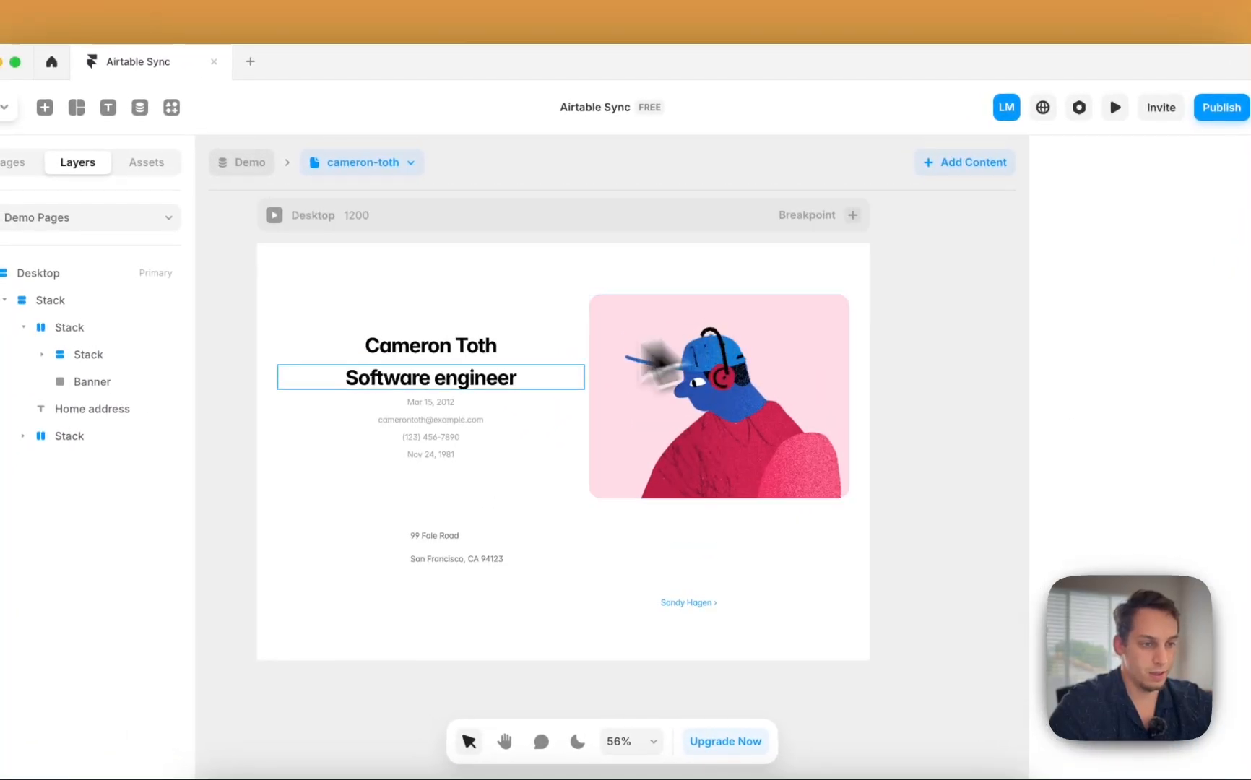
pyautogui.click(394, 388)
pyautogui.scroll(-5, 1141, 436)
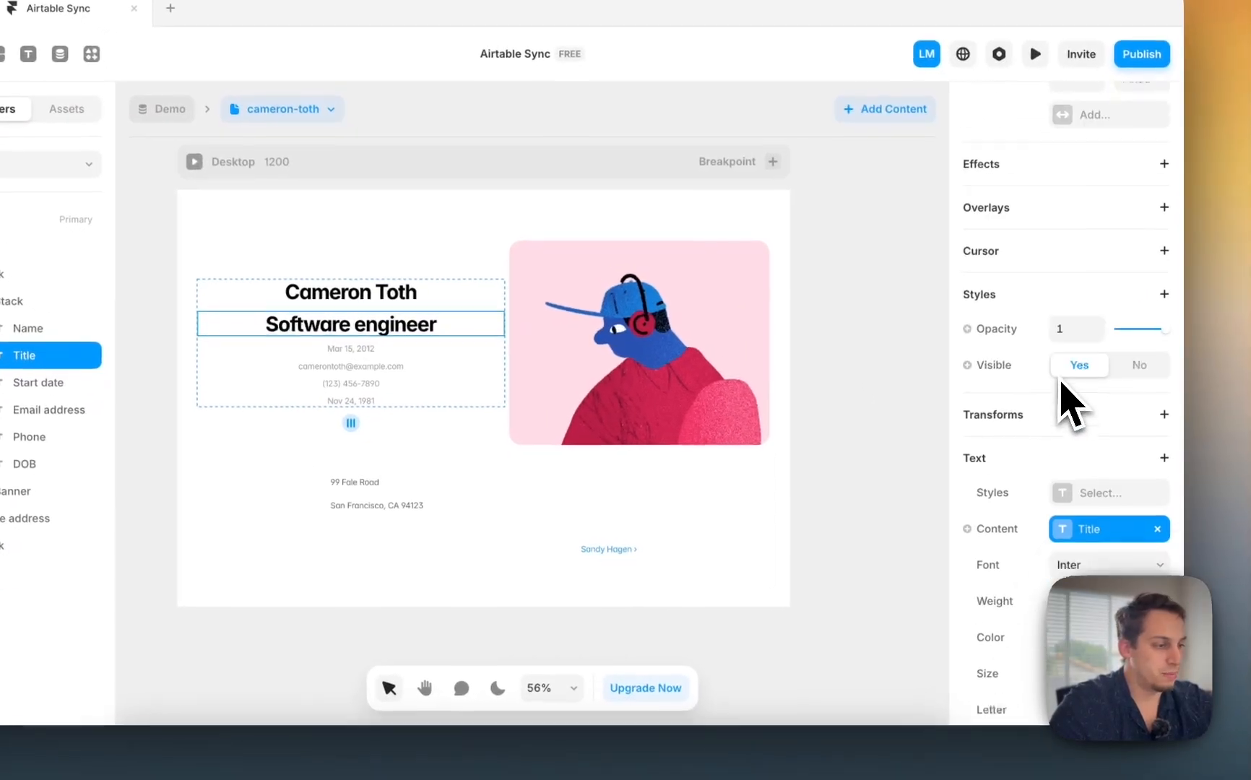
pyautogui.click(1071, 637)
pyautogui.moveTo(795, 445); pyautogui.dragTo(635, 436)
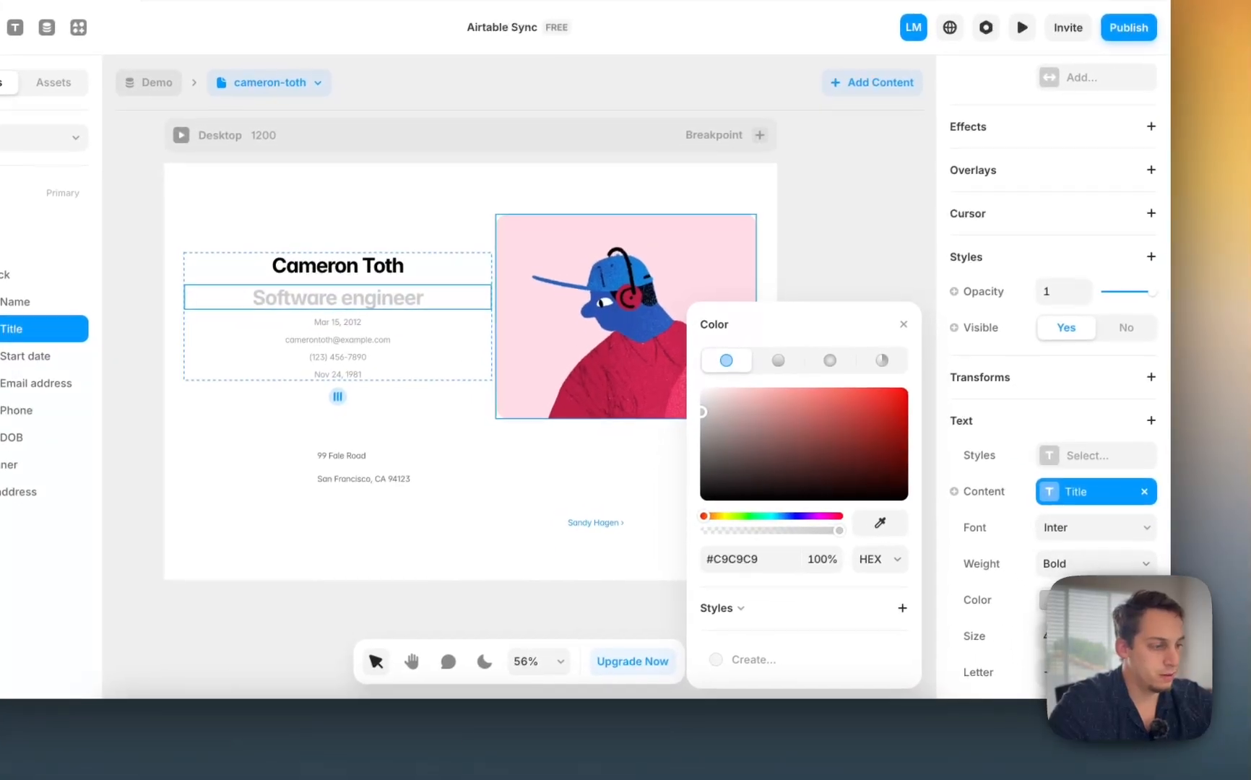
pyautogui.click(1063, 660)
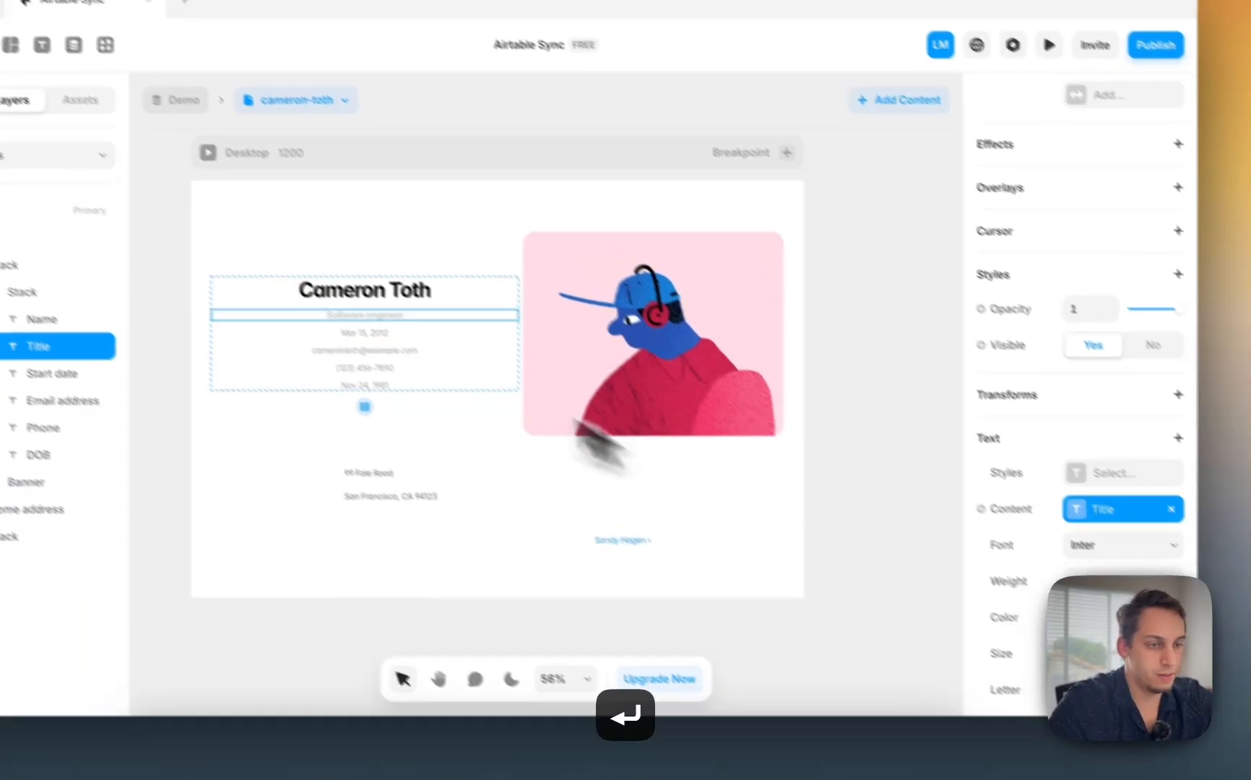
# Step: Set the name text's font size to 32
pyautogui.click(334, 277)
pyautogui.scroll(-5, 1083, 445)
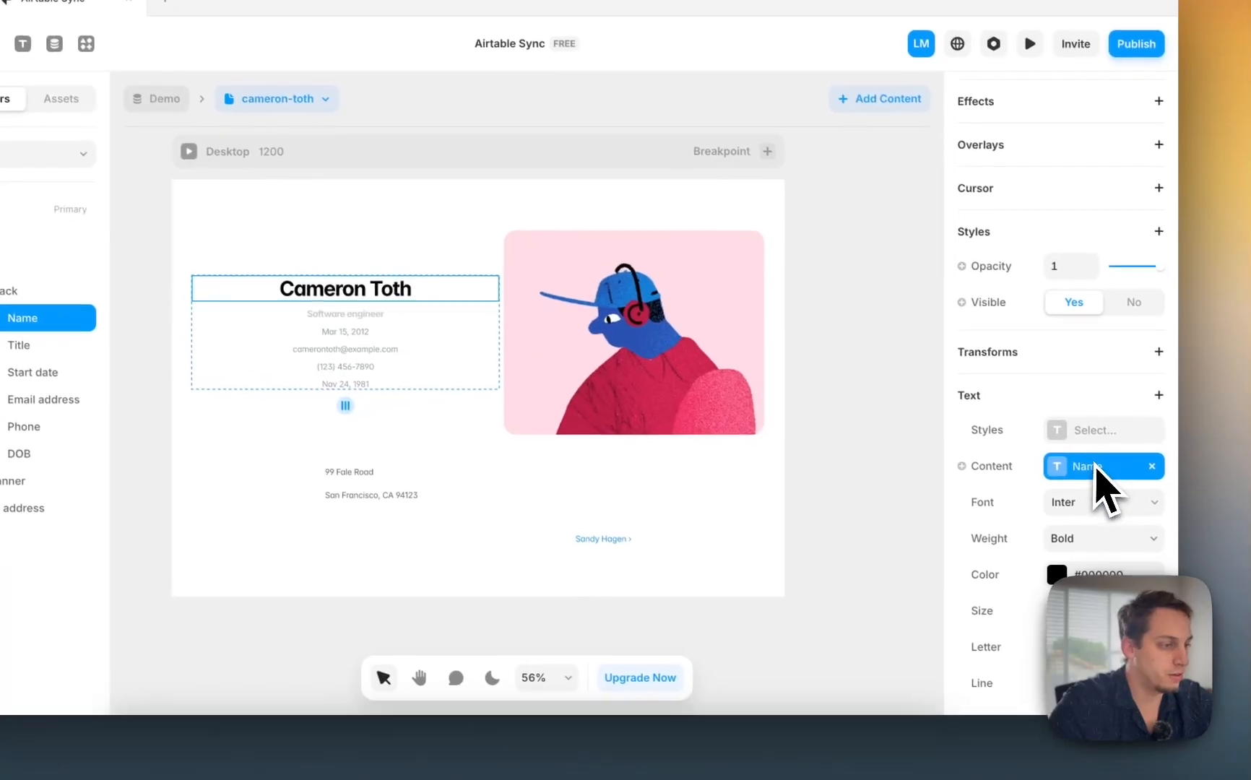
pyautogui.click(1067, 611)
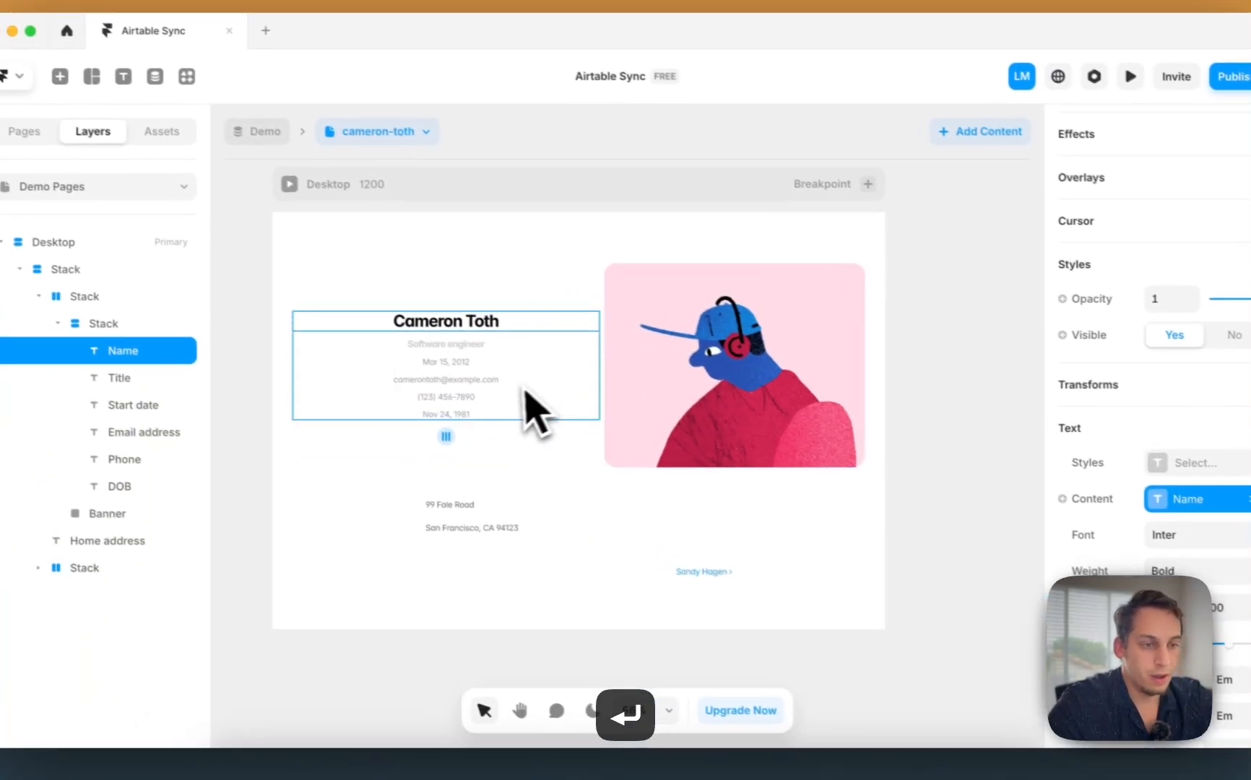
# Step: Left-align the text of all six profile layers, from Name through DOB
pyautogui.click(213, 315)
pyautogui.click(332, 343)
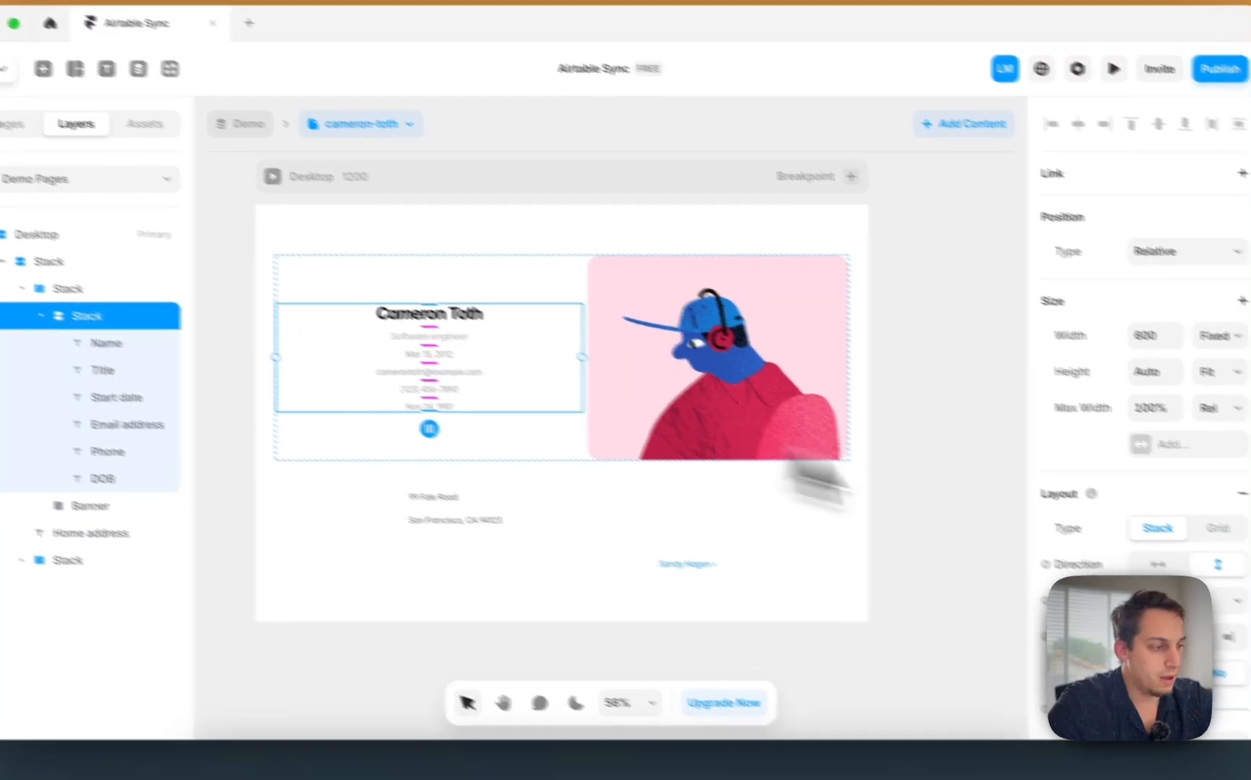
pyautogui.click(1054, 600)
pyautogui.click(209, 341)
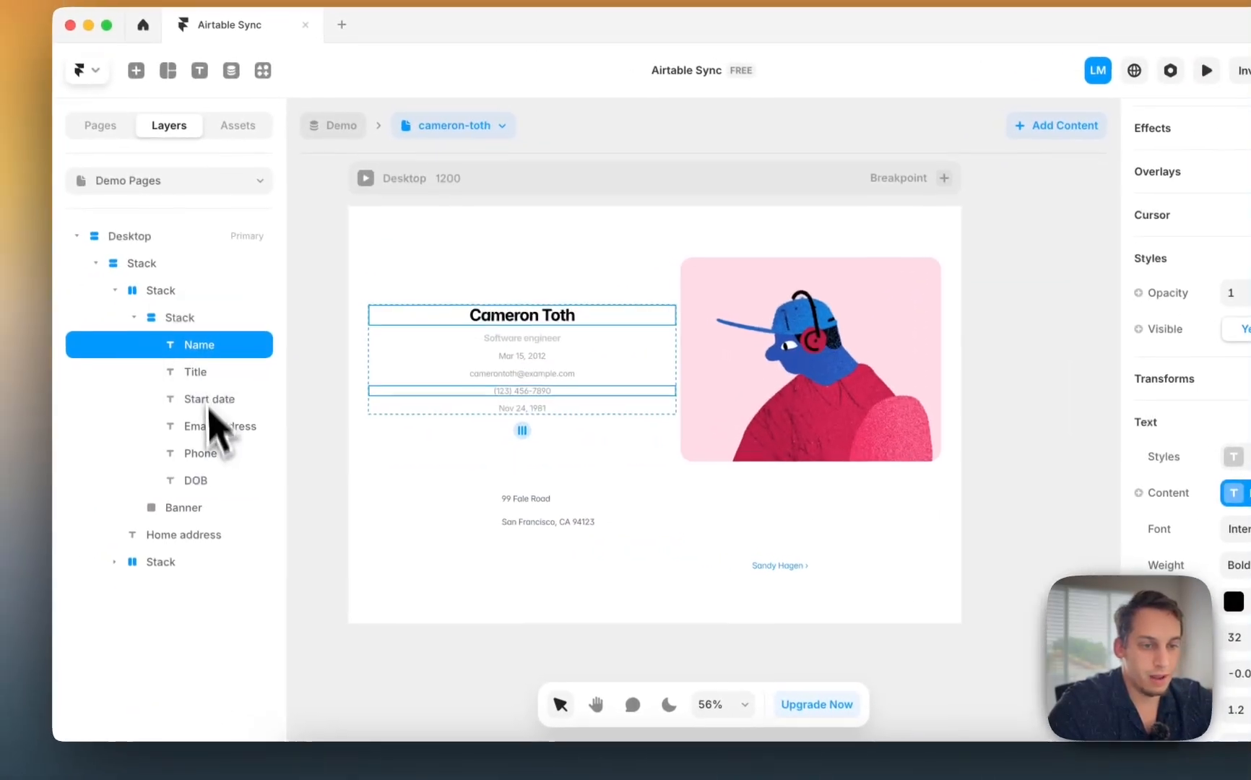
pyautogui.keyDown('shift'); pyautogui.click(210, 480); pyautogui.keyUp('shift')
pyautogui.scroll(-10, 1170, 505)
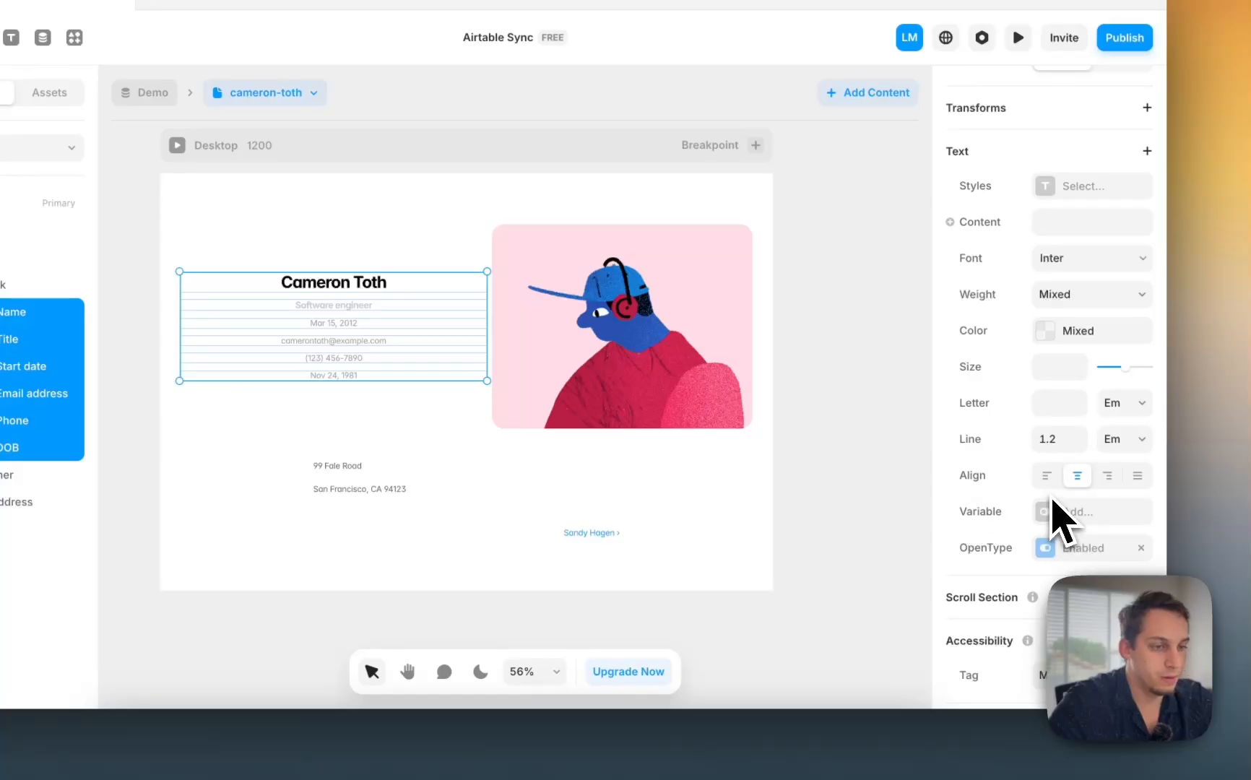
pyautogui.click(1046, 477)
pyautogui.click(839, 373)
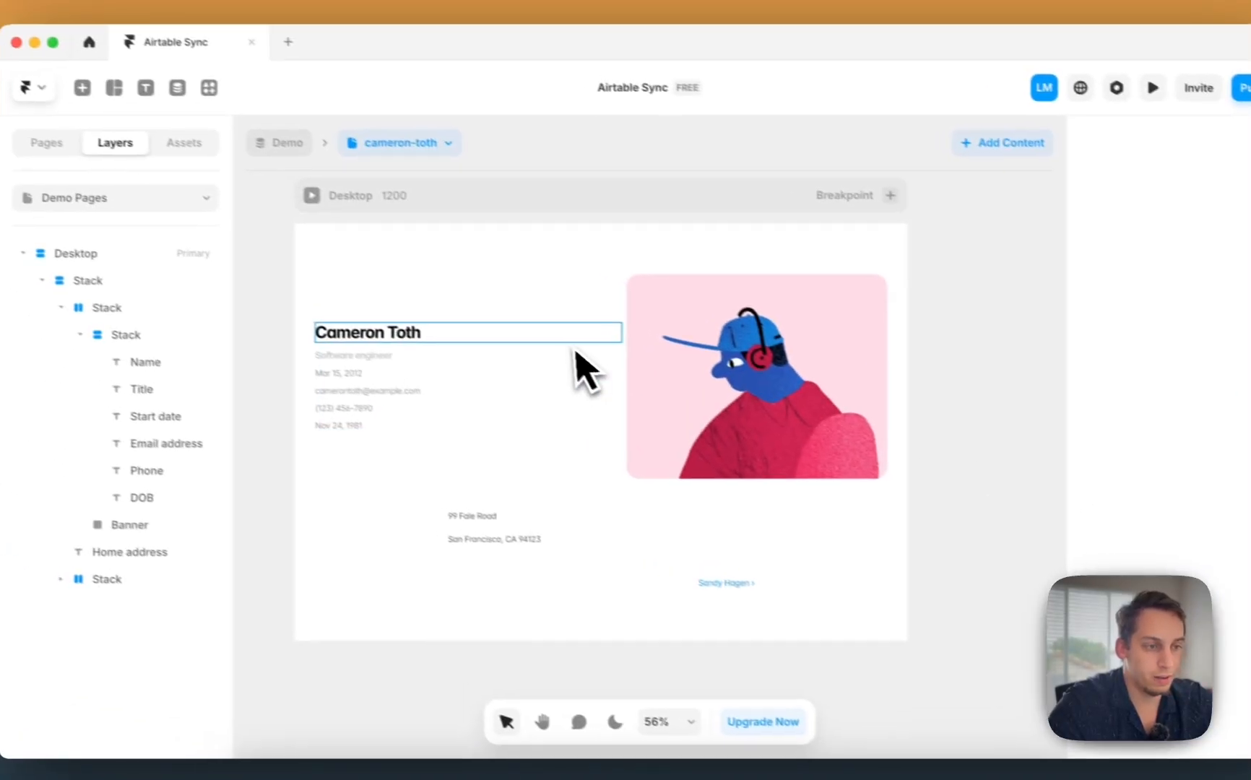
# Step: Reduce the fixed width of the profile text stack to give the banner beside it more room
pyautogui.click(439, 289)
pyautogui.click(605, 360)
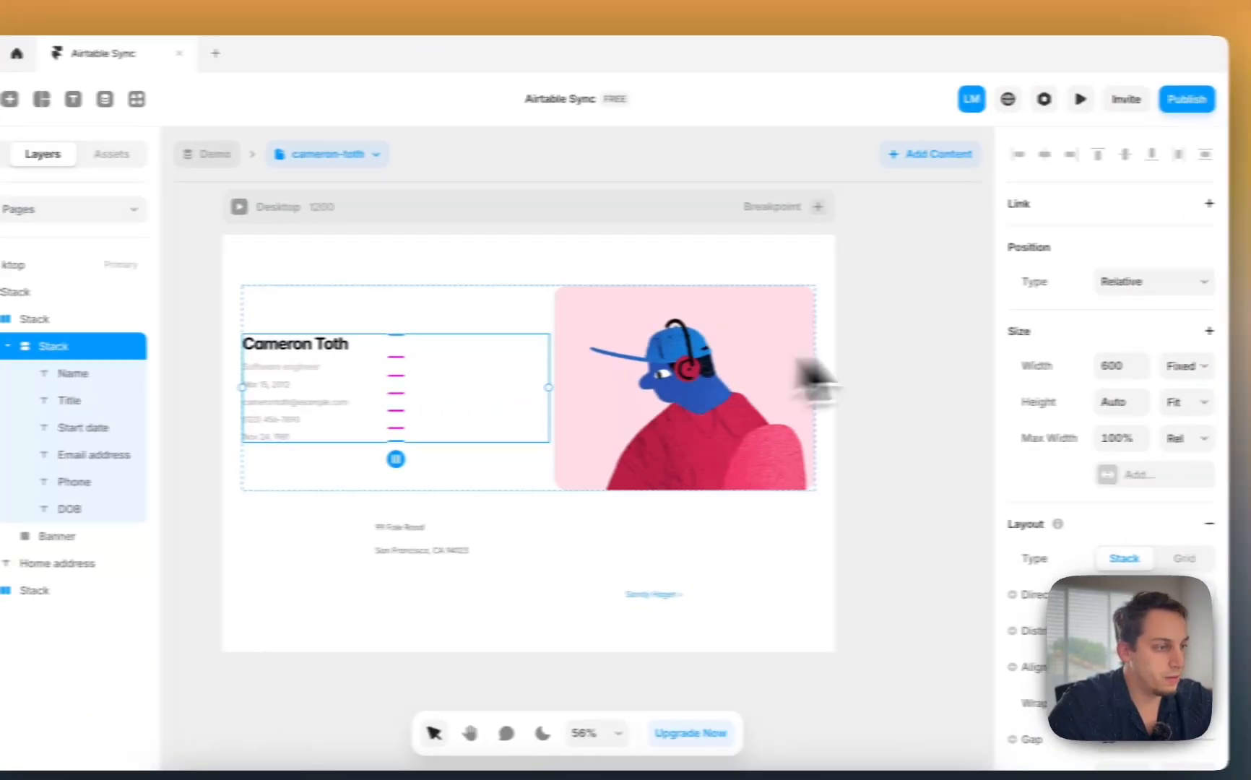
pyautogui.click(1113, 365)
pyautogui.hotkey('shift', 'Down')
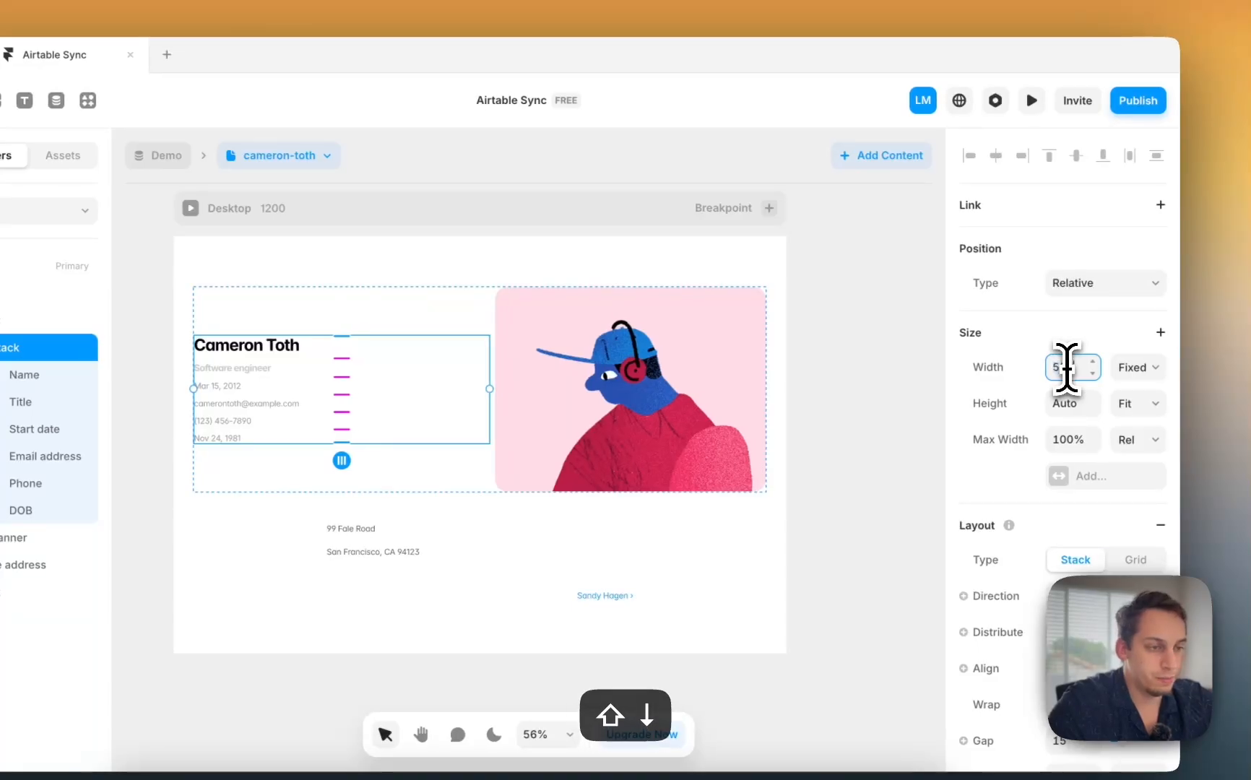
pyautogui.hotkey('shift', 'Down')
pyautogui.hotkey('shift', 'Down')
pyautogui.hotkey('shift', 'Down')
pyautogui.hotkey('shift', 'Down')
pyautogui.hotkey('shift', 'Down')
pyautogui.hotkey('shift', 'Down')
pyautogui.hotkey('shift', 'Down')
pyautogui.hotkey('shift', 'Down')
pyautogui.hotkey('shift', 'Down')
pyautogui.hotkey('shift', 'Down')
pyautogui.hotkey('shift', 'Down')
pyautogui.hotkey('shift', 'Up')
pyautogui.hotkey('shift', 'Up')
pyautogui.hotkey('shift', 'Up')
pyautogui.hotkey('shift', 'Up')
pyautogui.hotkey('shift', 'Up')
pyautogui.hotkey('shift', 'Up')
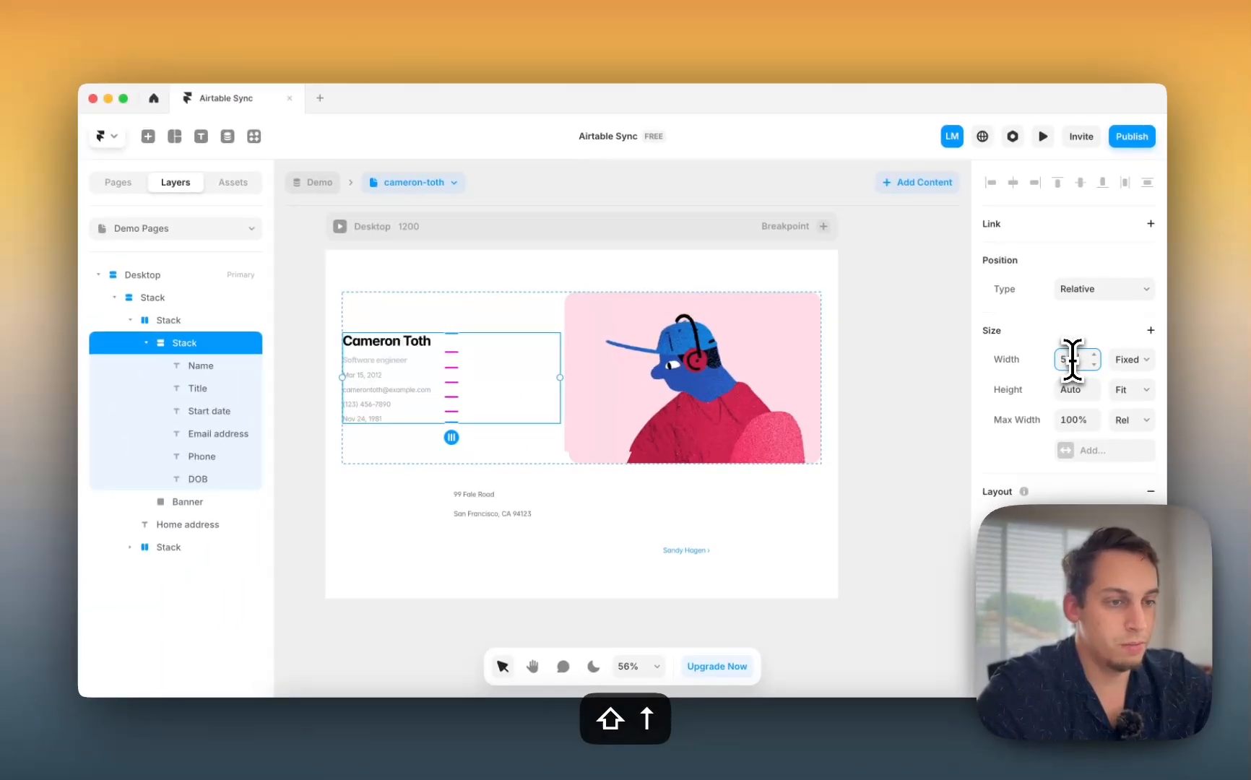
pyautogui.hotkey('shift', 'Up')
pyautogui.hotkey('shift', 'Up')
pyautogui.hotkey('shift', 'Down')
pyautogui.hotkey('shift', 'Down')
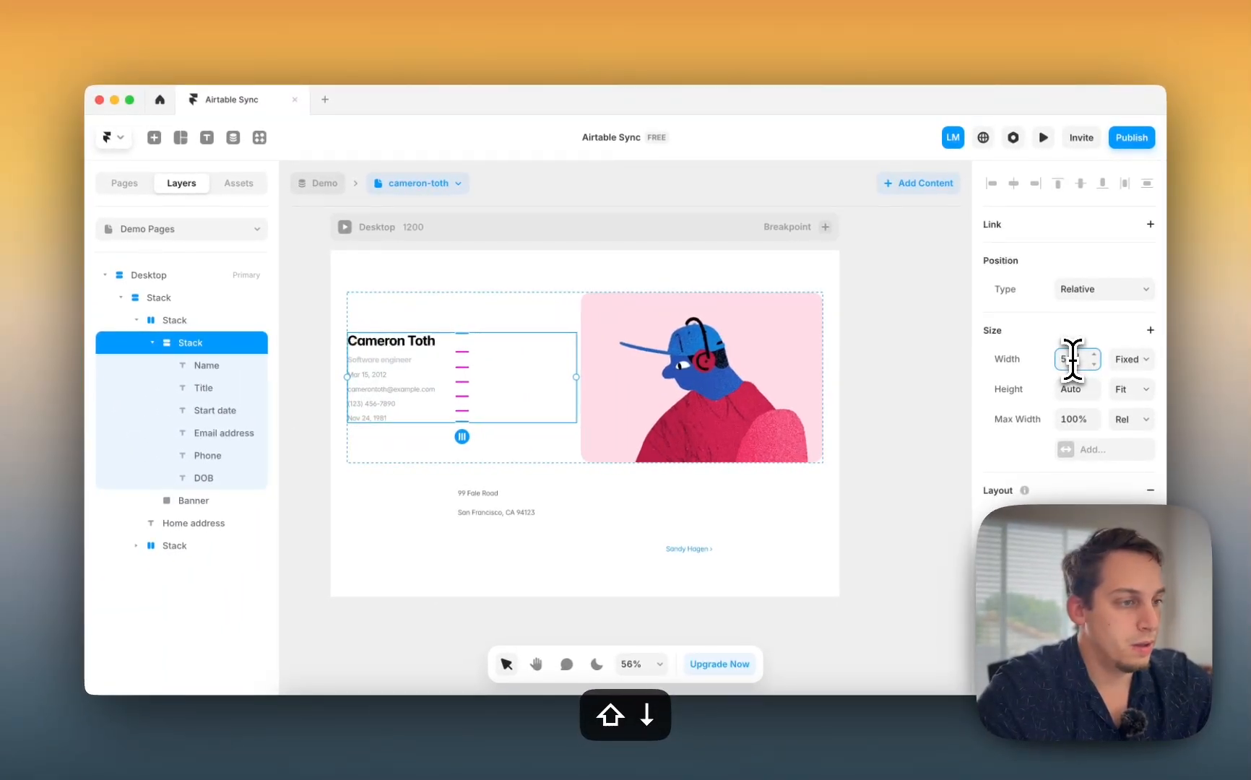
pyautogui.click(324, 362)
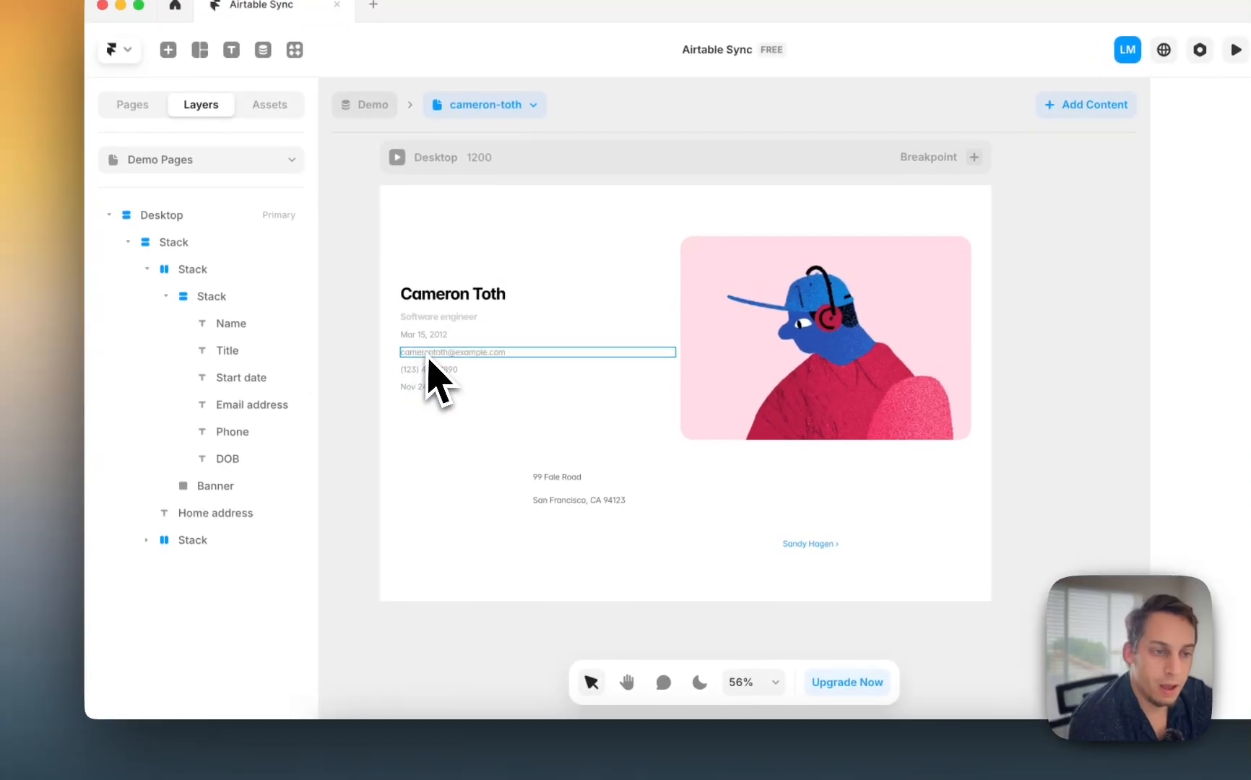
# Step: Move the start date below the email address within the profile text stack
pyautogui.scroll(5, 444, 354)
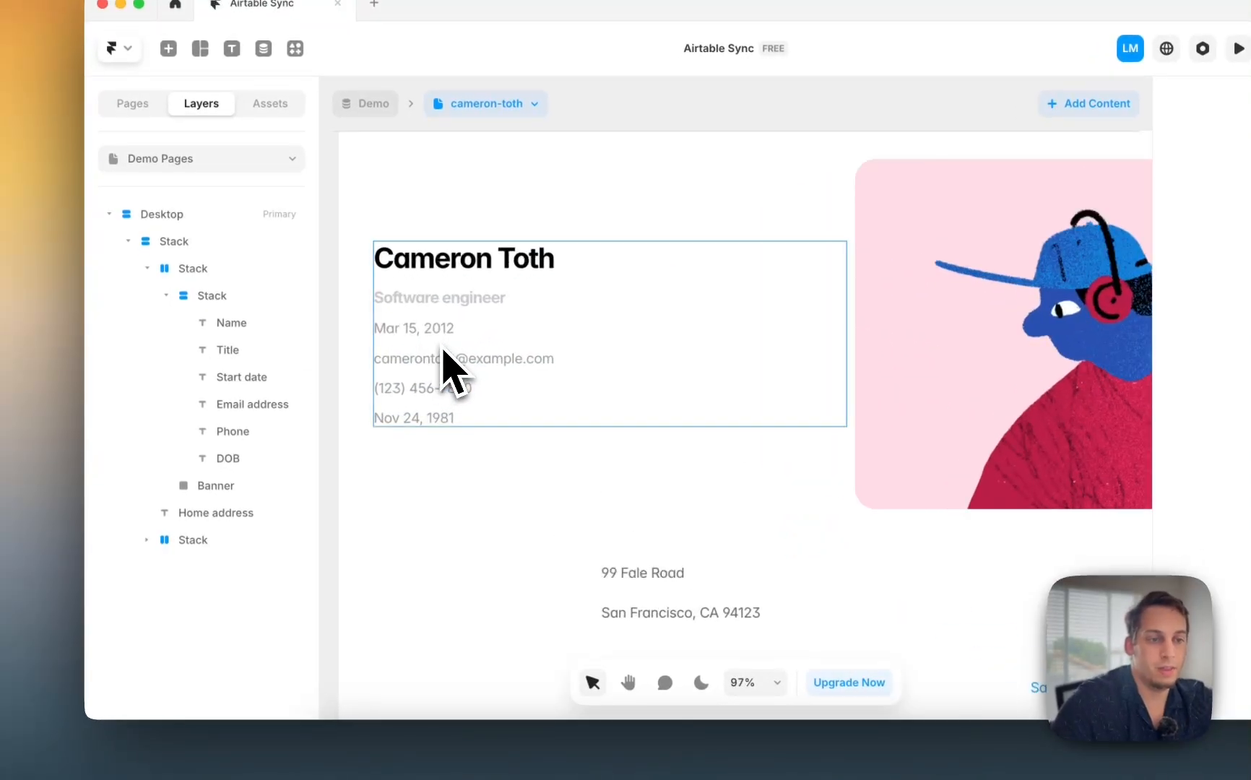
pyautogui.click(449, 339)
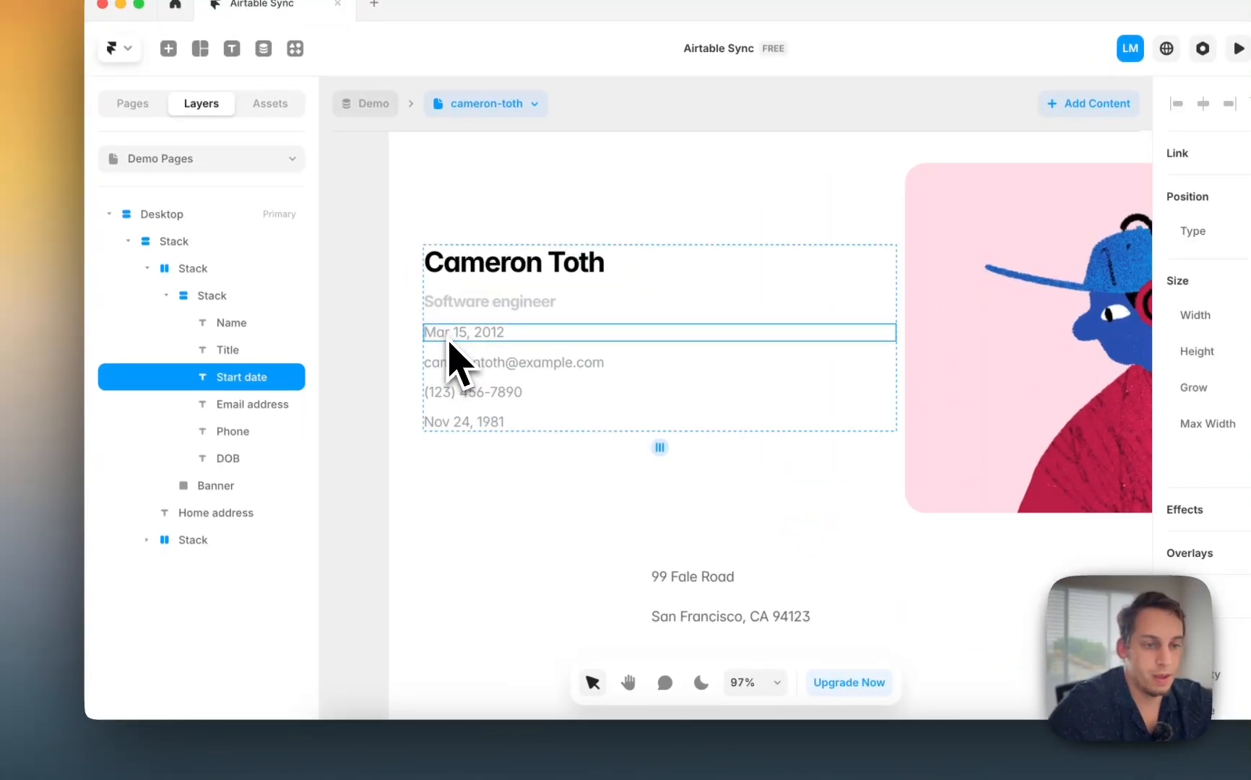
pyautogui.moveTo(449, 343)
pyautogui.mouseDown()
pyautogui.moveTo(450, 372)
pyautogui.moveTo(452, 340)
pyautogui.moveTo(438, 352)
pyautogui.mouseUp()
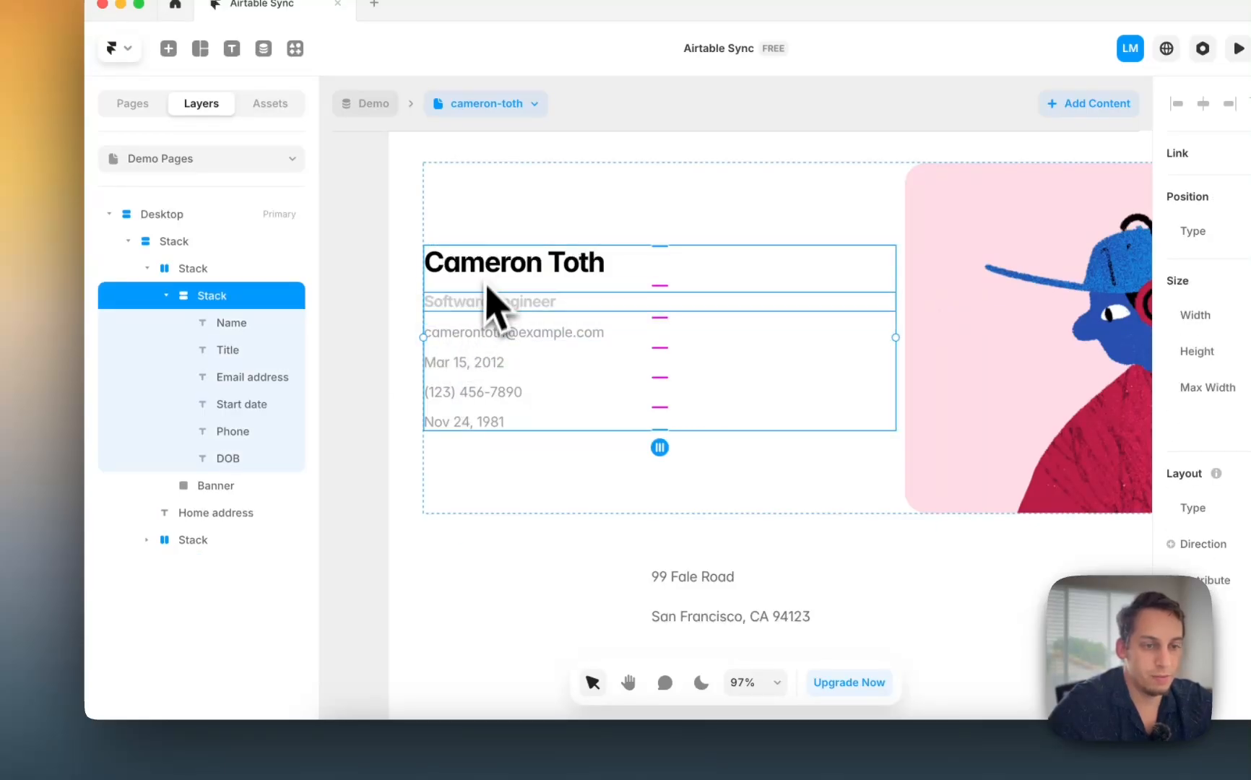
# Step: Wrap the Email address, Start date, Phone and DOB layers in a new stack and collapse it
pyautogui.click(217, 378)
pyautogui.keyDown('shift'); pyautogui.click(226, 461); pyautogui.keyUp('shift')
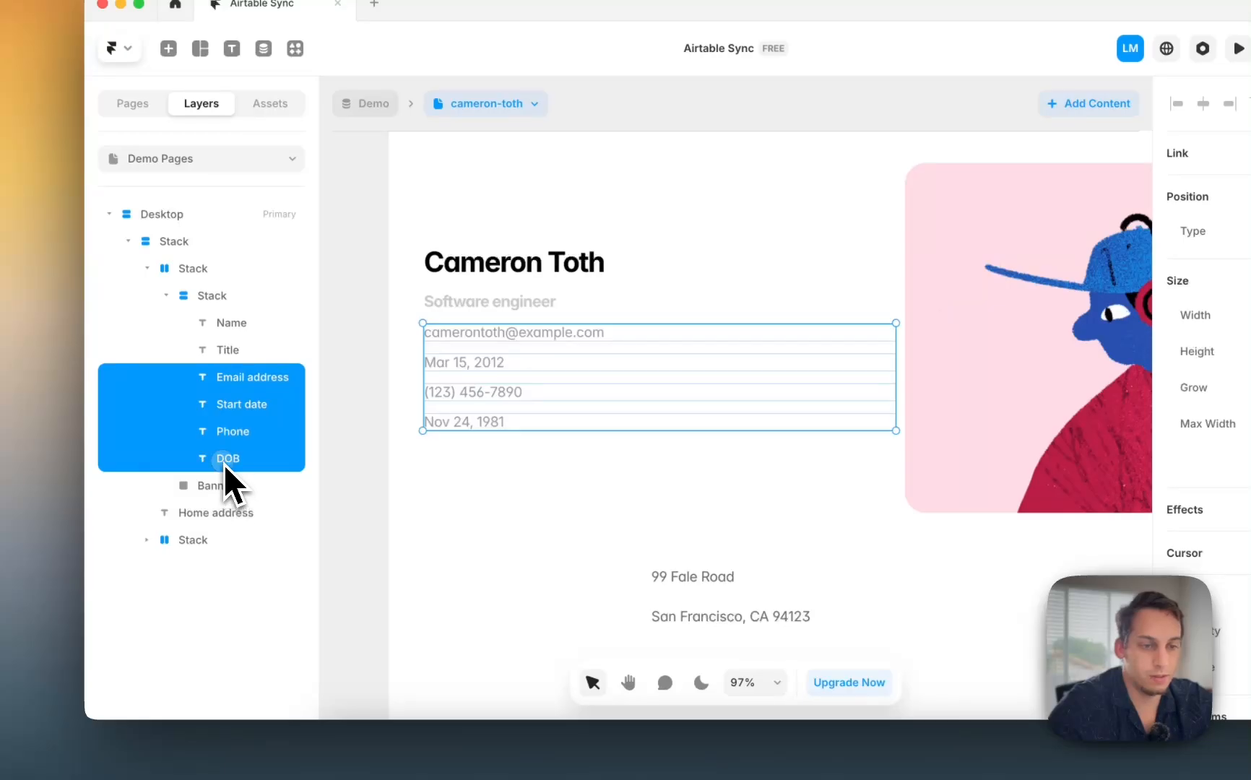
pyautogui.rightClick(225, 464)
pyautogui.click(261, 479)
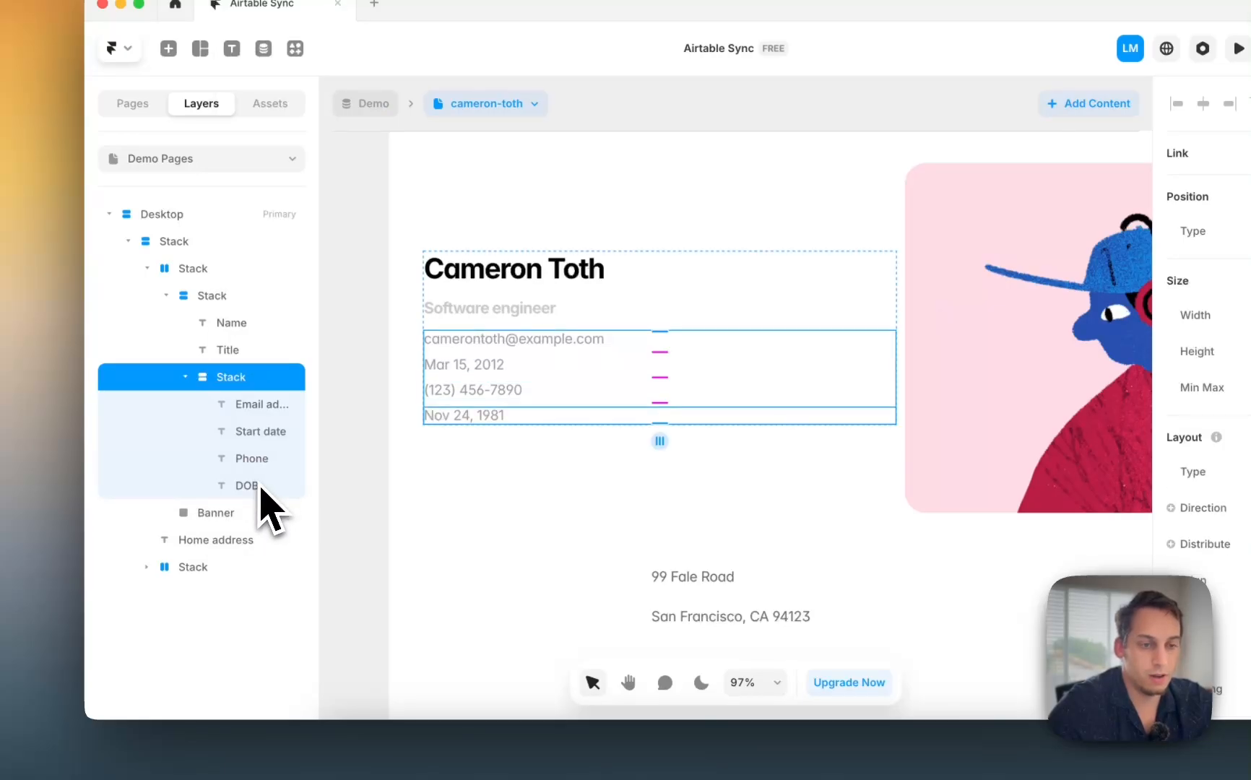
pyautogui.click(185, 377)
# Step: Wrap the Name and Title layers in a new stack named Personal
pyautogui.click(236, 353)
pyautogui.keyDown('shift'); pyautogui.click(236, 325); pyautogui.keyUp('shift')
pyautogui.rightClick(237, 334)
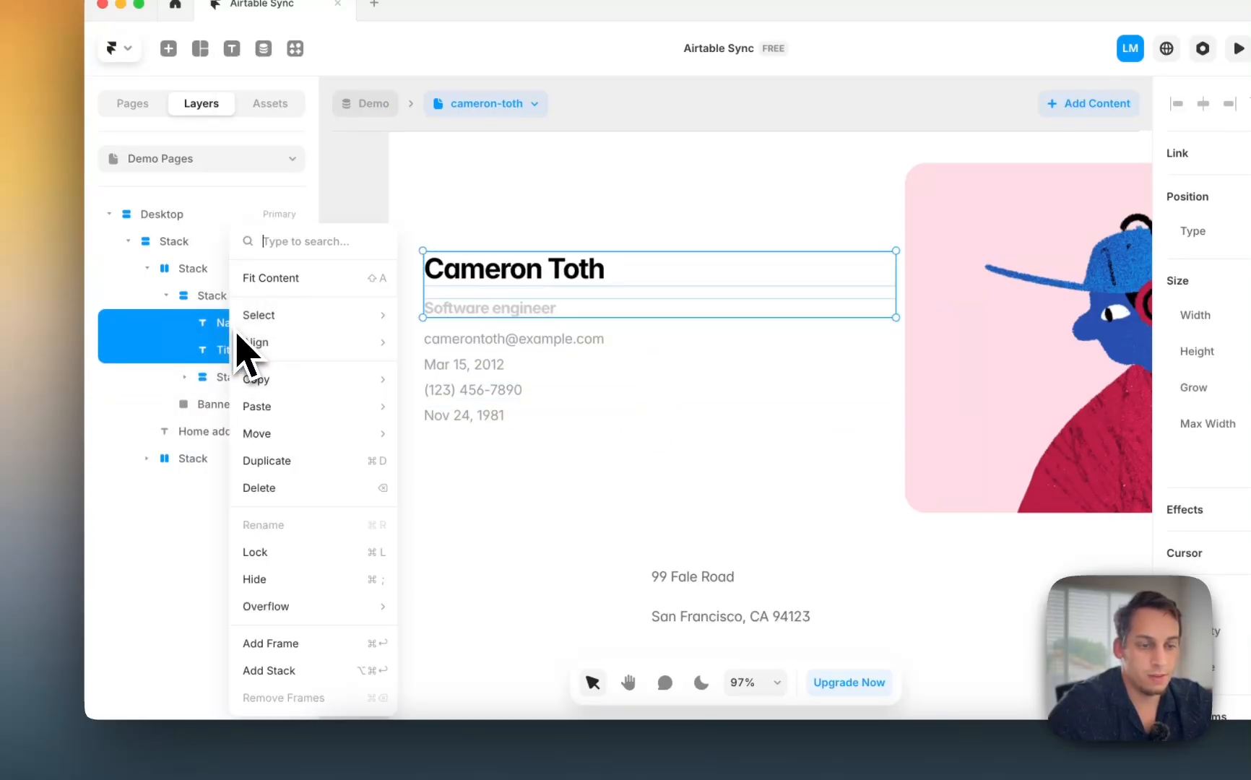
pyautogui.click(275, 686)
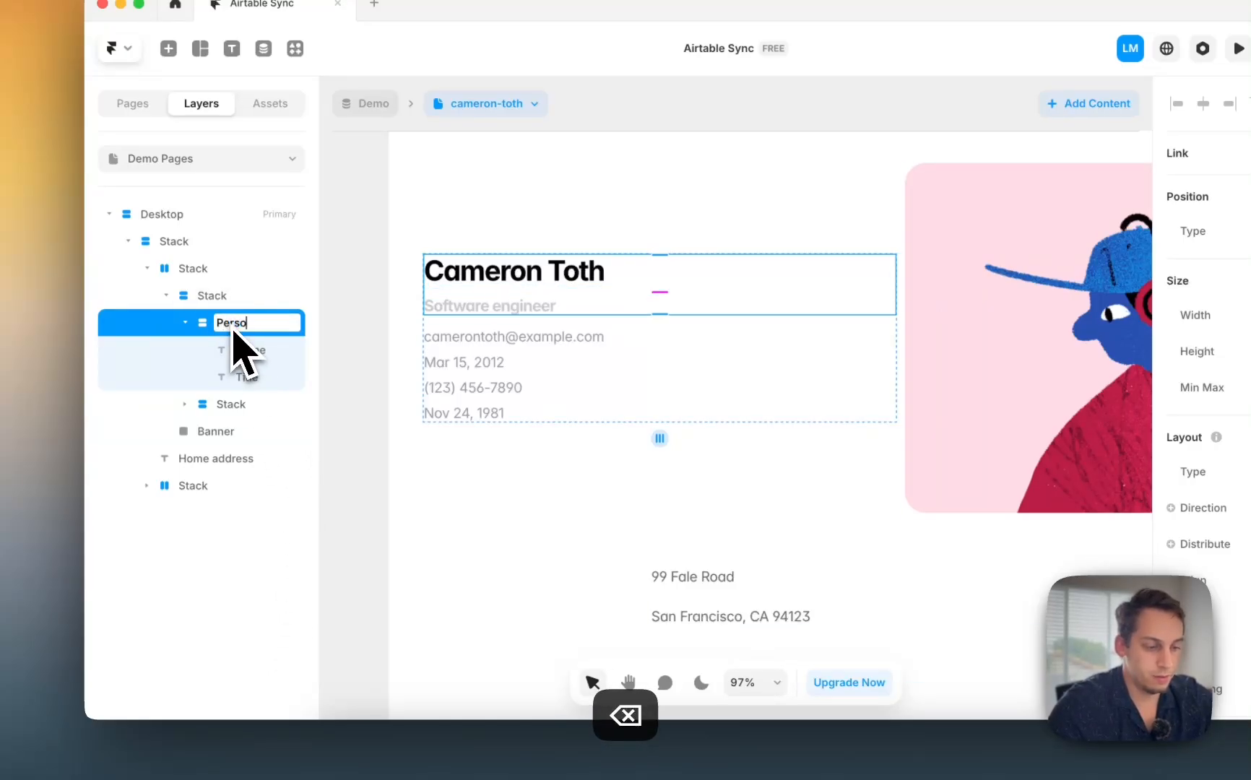
# Step: Rename the stack holding the email, start date, phone and DOB as Details and expand it
pyautogui.click(231, 404)
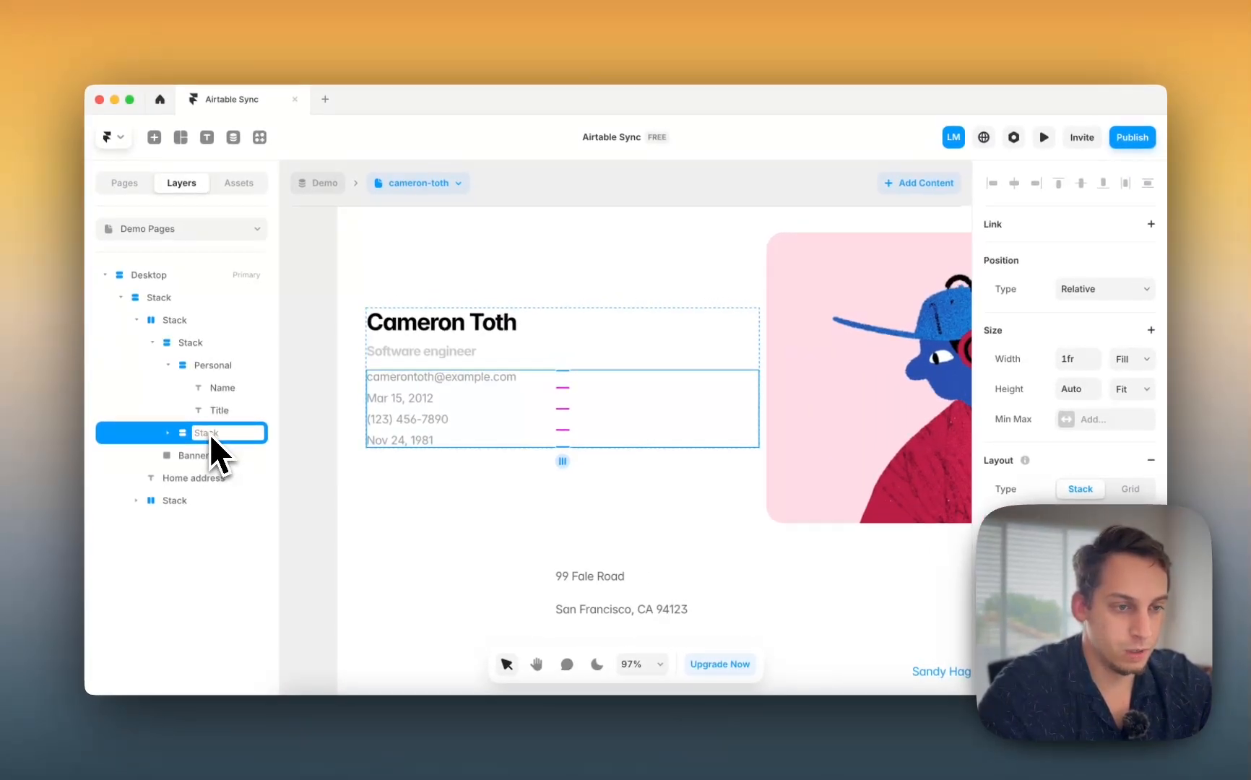
pyautogui.write('D')
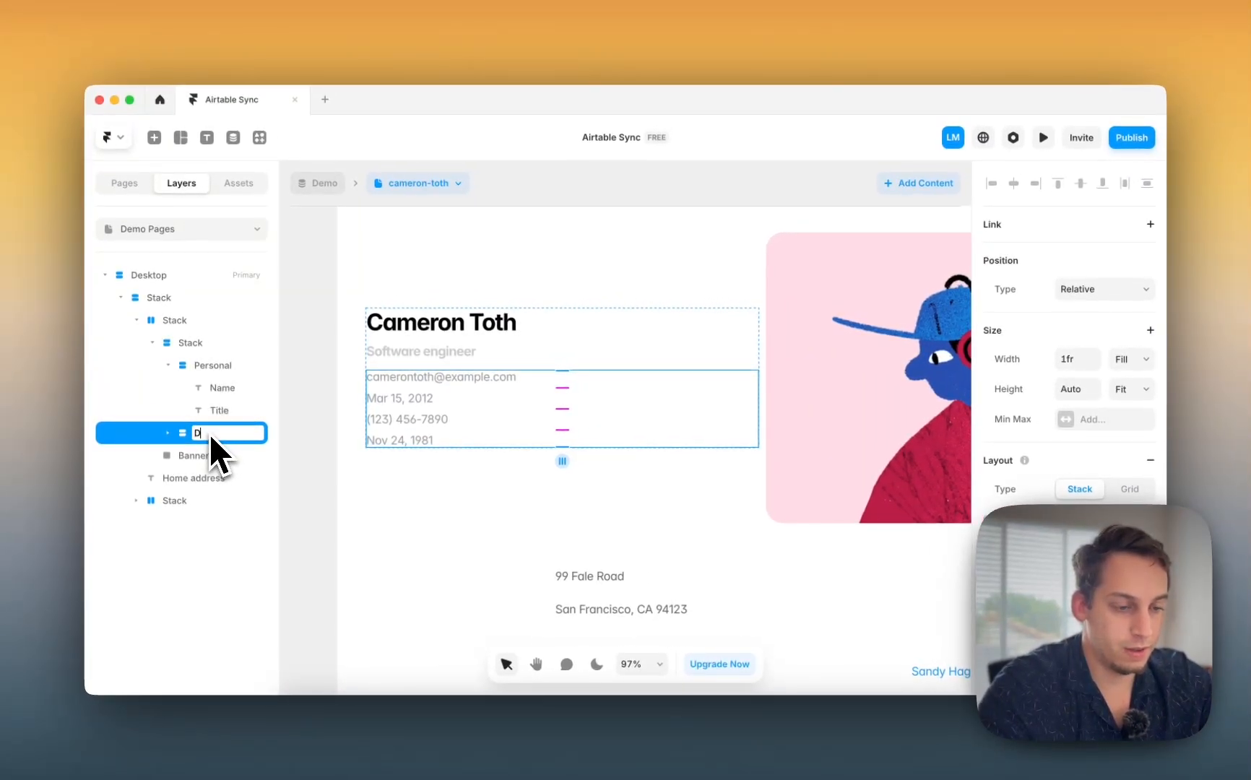
pyautogui.write('etails')
pyautogui.press('Return')
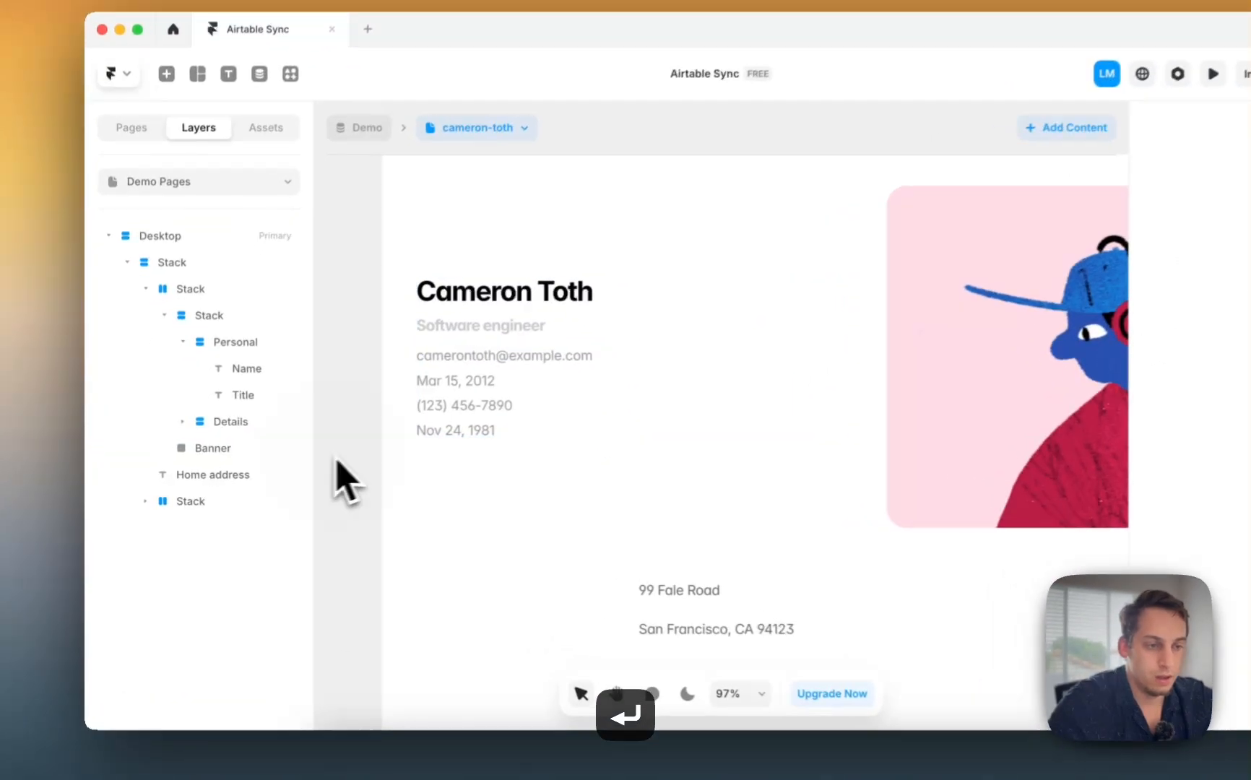
pyautogui.click(183, 421)
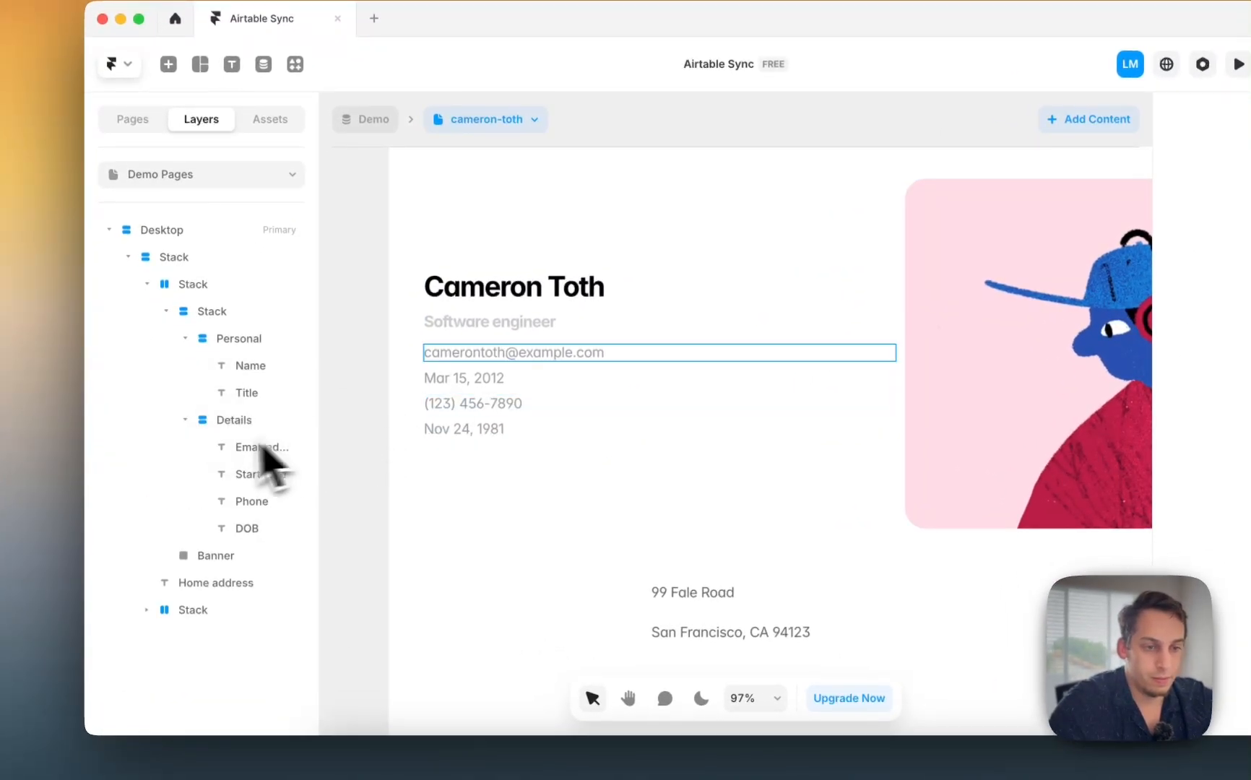
# Step: Set the Details stack's padding to 20
pyautogui.click(256, 420)
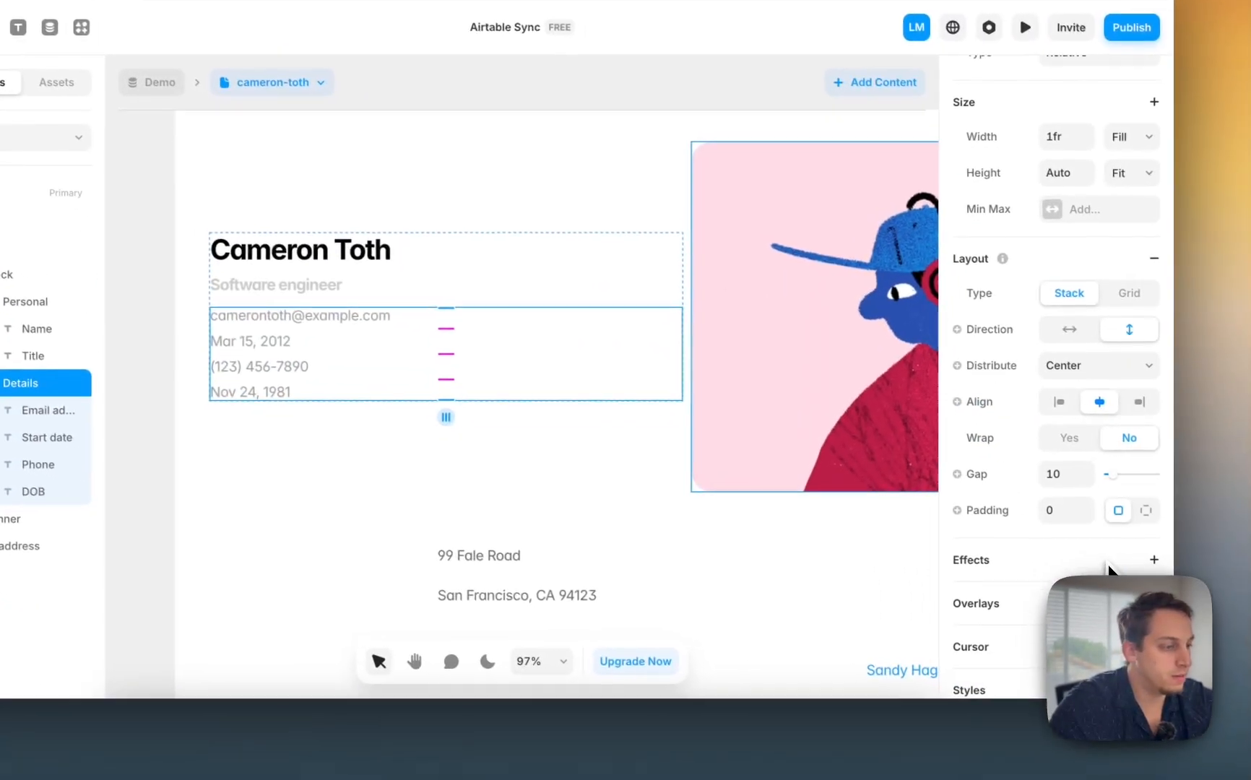
pyautogui.click(1250, 550)
pyautogui.hotkey('shift', 'Up')
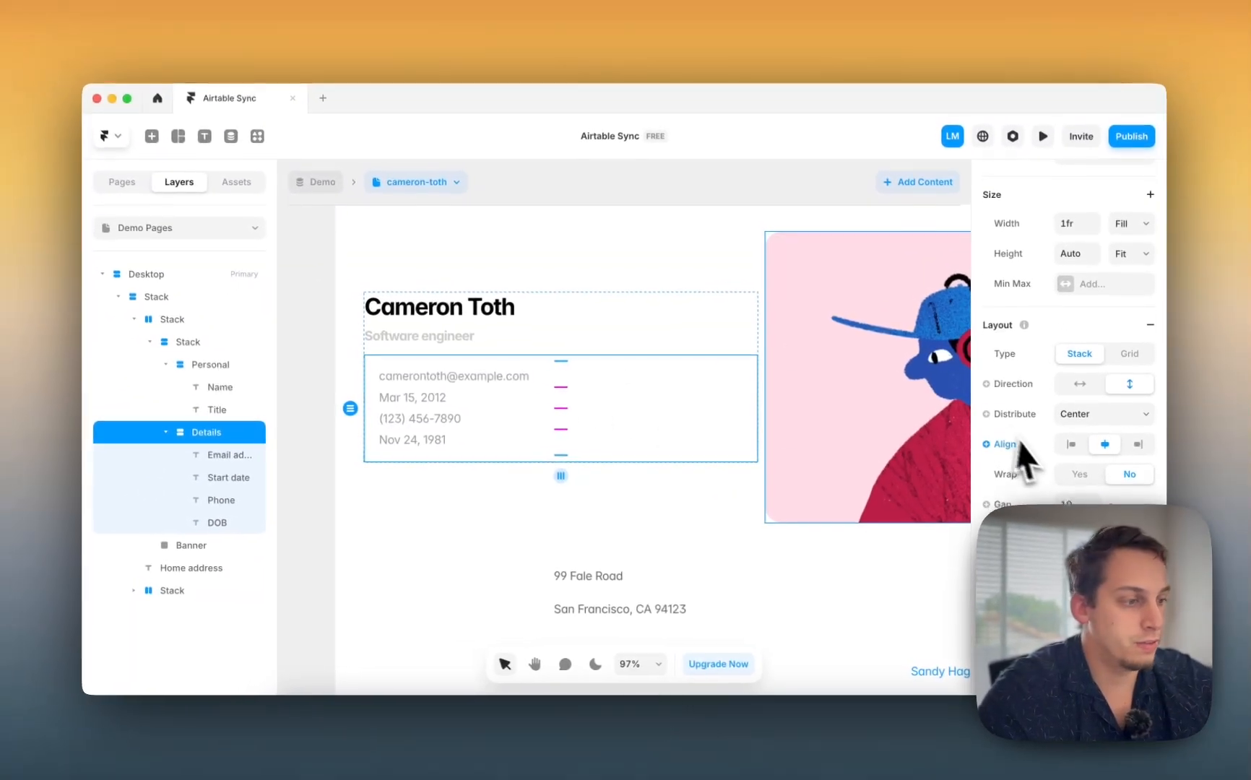
pyautogui.scroll(-4, 1026, 462)
pyautogui.hotkey('shift', 'Up')
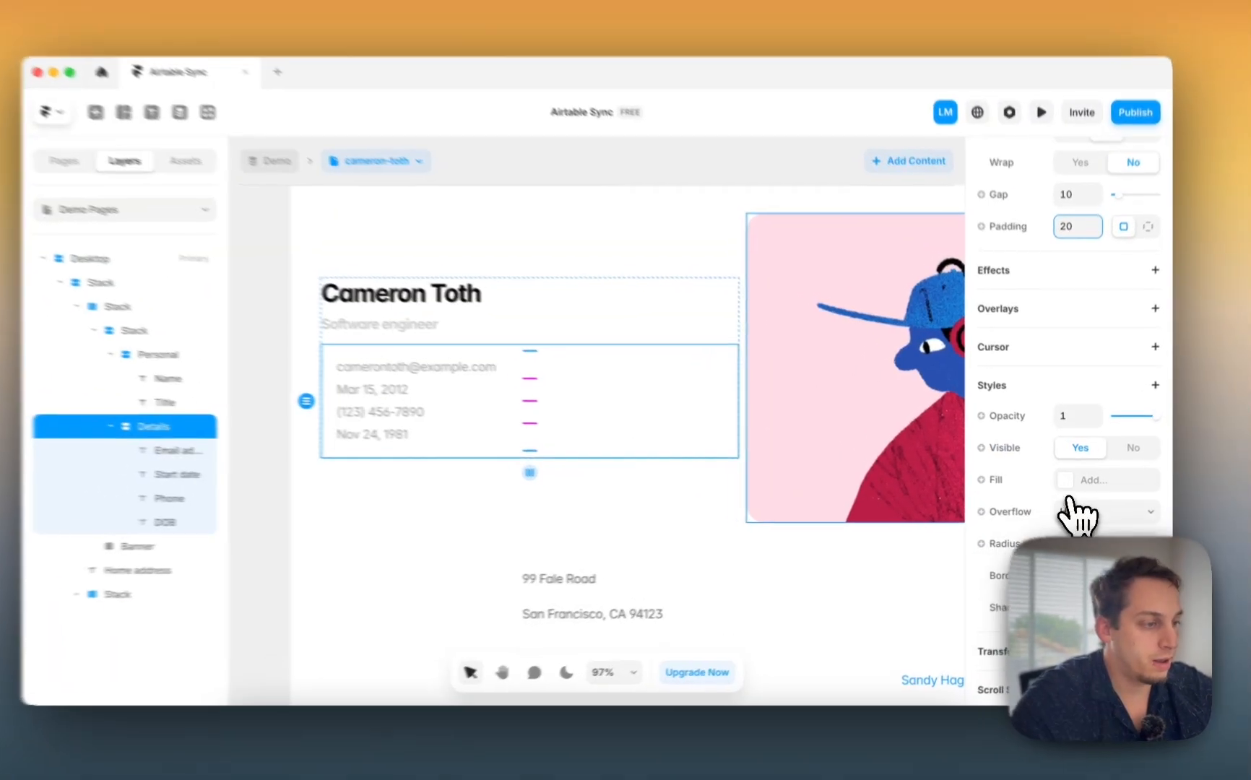
# Step: Give the Details stack a light grey #F7F7F7 fill
pyautogui.click(1077, 484)
pyautogui.moveTo(824, 466); pyautogui.dragTo(682, 426)
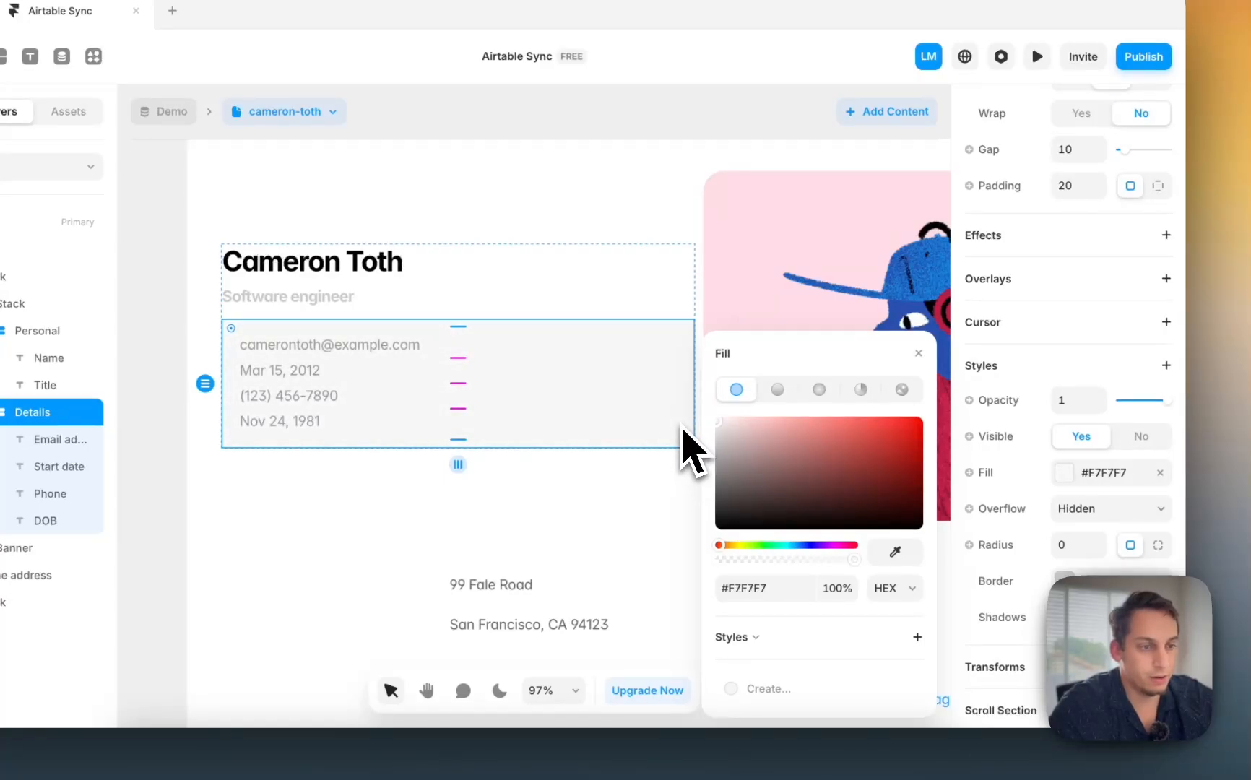
pyautogui.click(143, 352)
# Step: Set the Details stack's width to Fit Content
pyautogui.scroll(-4, 140, 352)
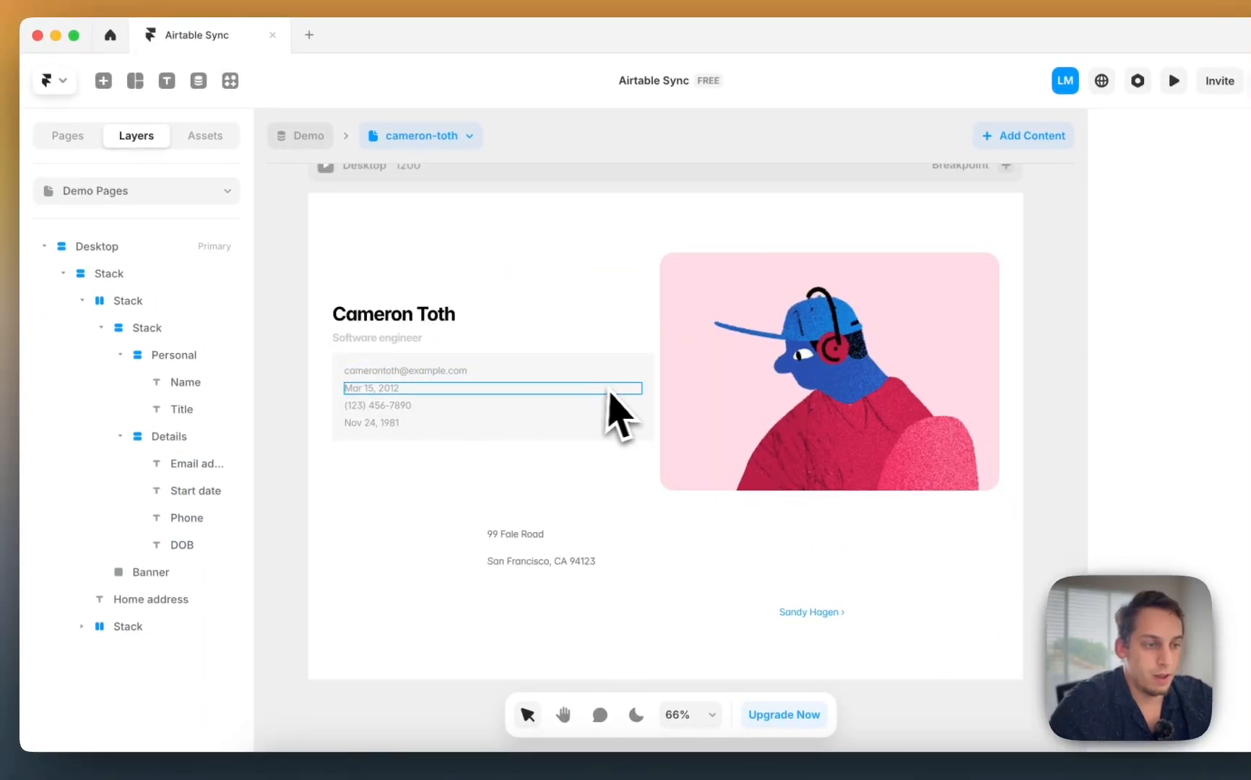
pyautogui.click(646, 405)
pyautogui.scroll(7, 1083, 371)
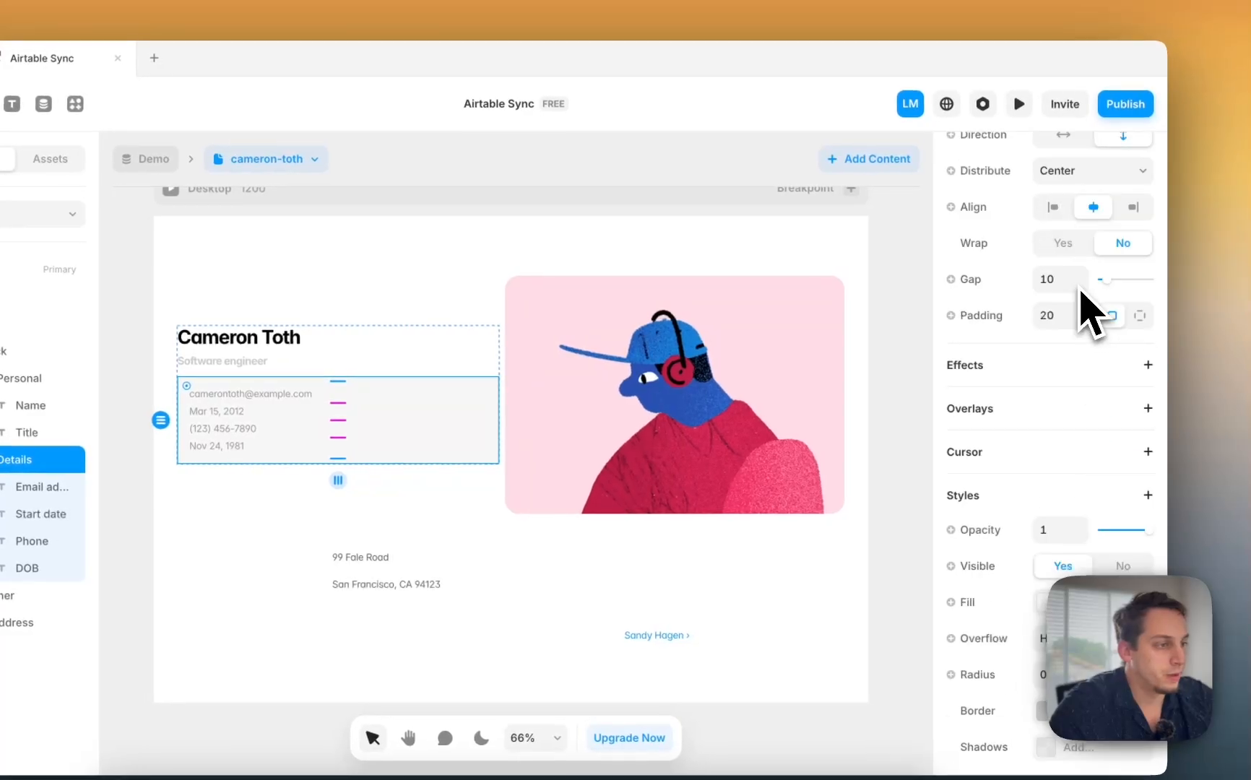
pyautogui.click(1116, 371)
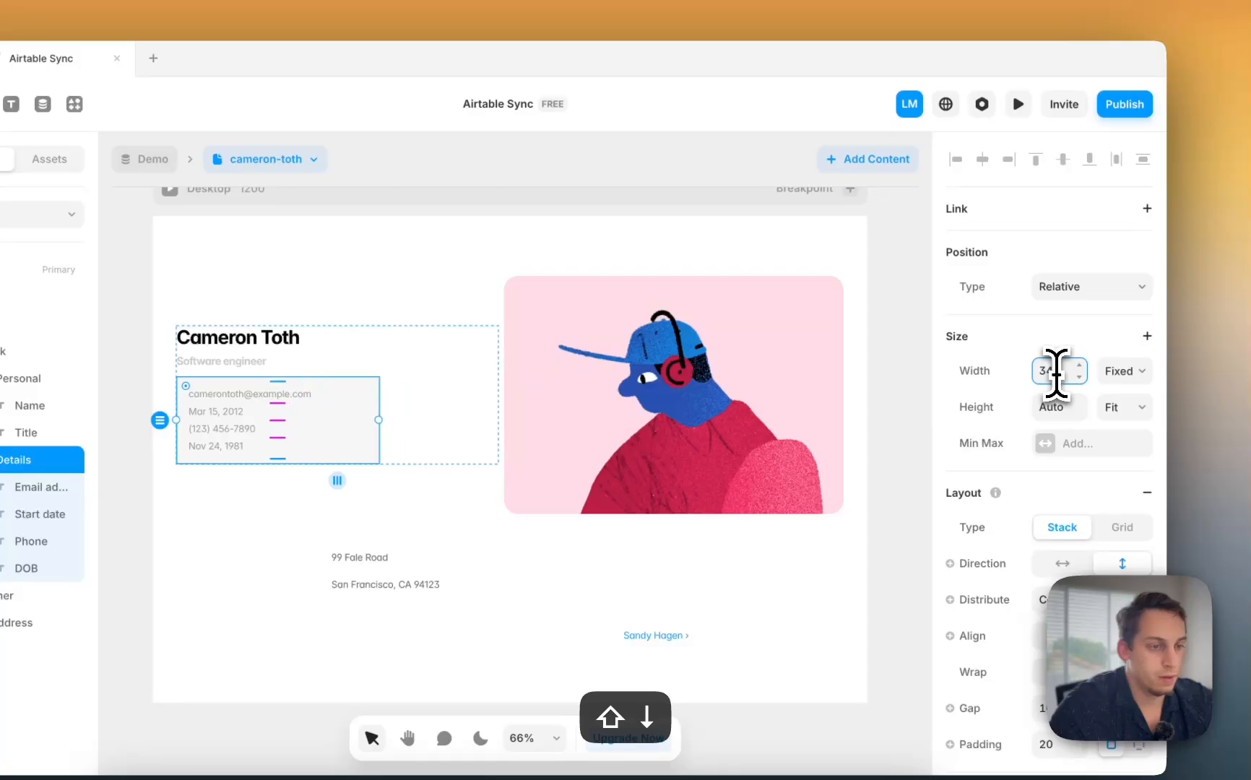
pyautogui.press('super+z')
pyautogui.click(1116, 373)
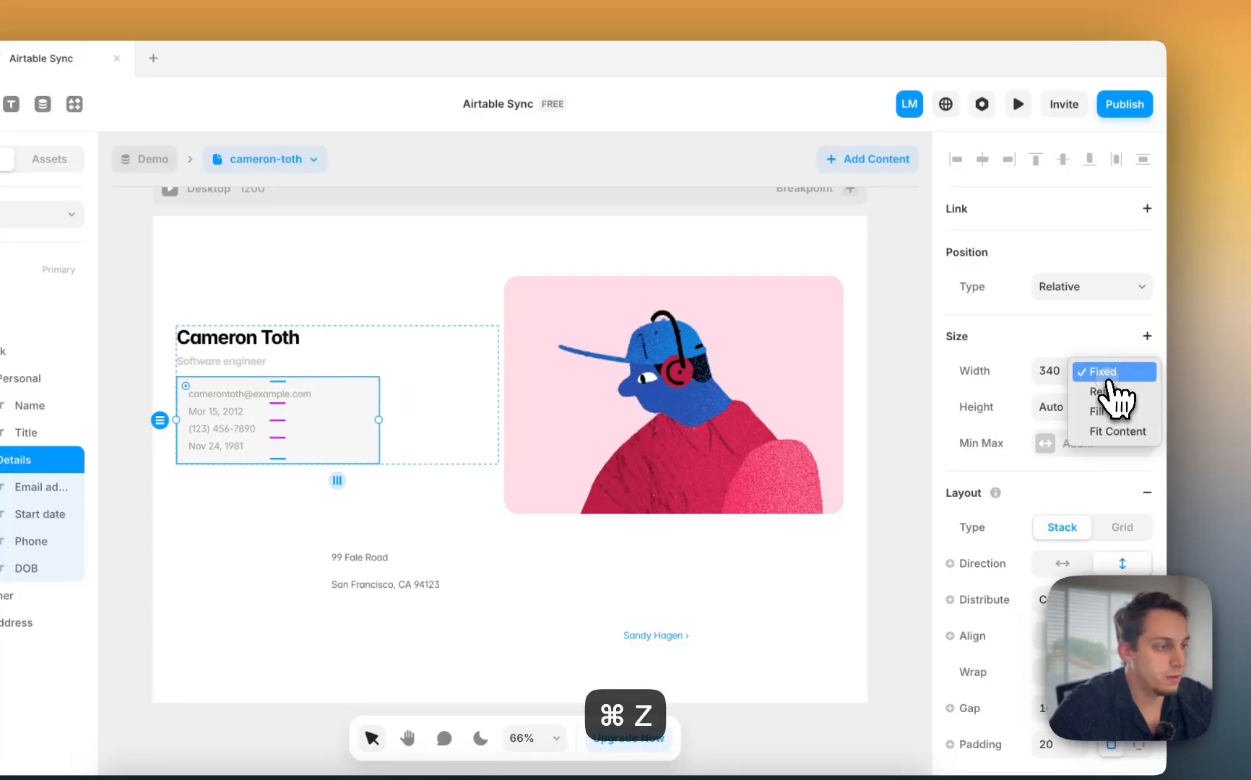
pyautogui.click(1112, 432)
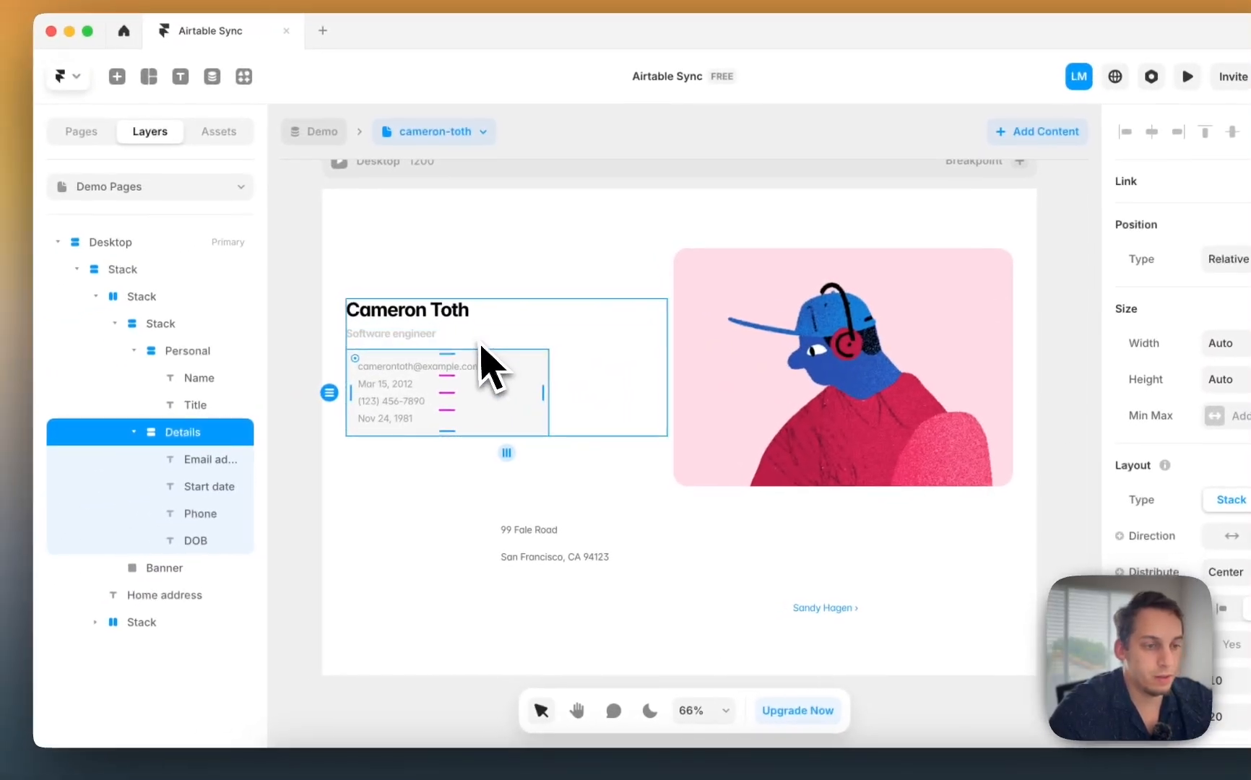
# Step: Narrow the fixed width of the Email address, Start date, Phone and DOB text layers together, tightening the grey details box
pyautogui.click(528, 369)
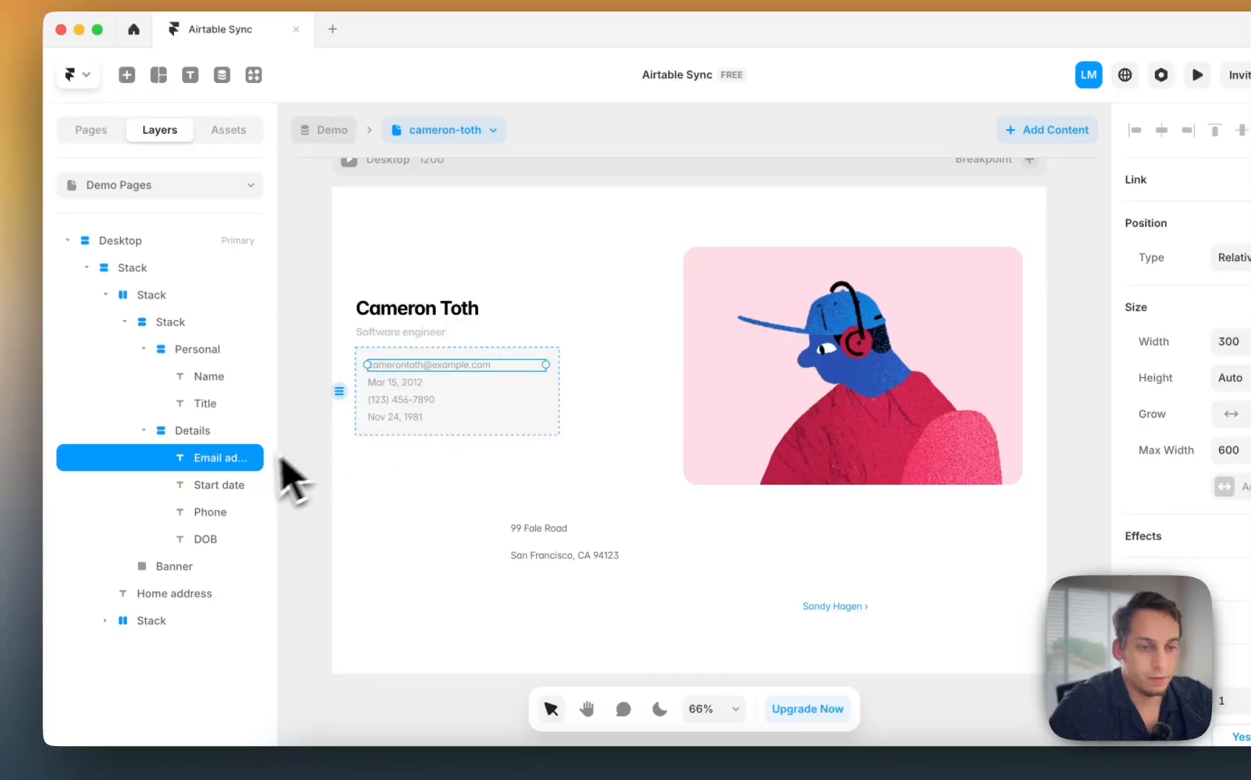
pyautogui.keyDown('shift'); pyautogui.click(210, 538); pyautogui.keyUp('shift')
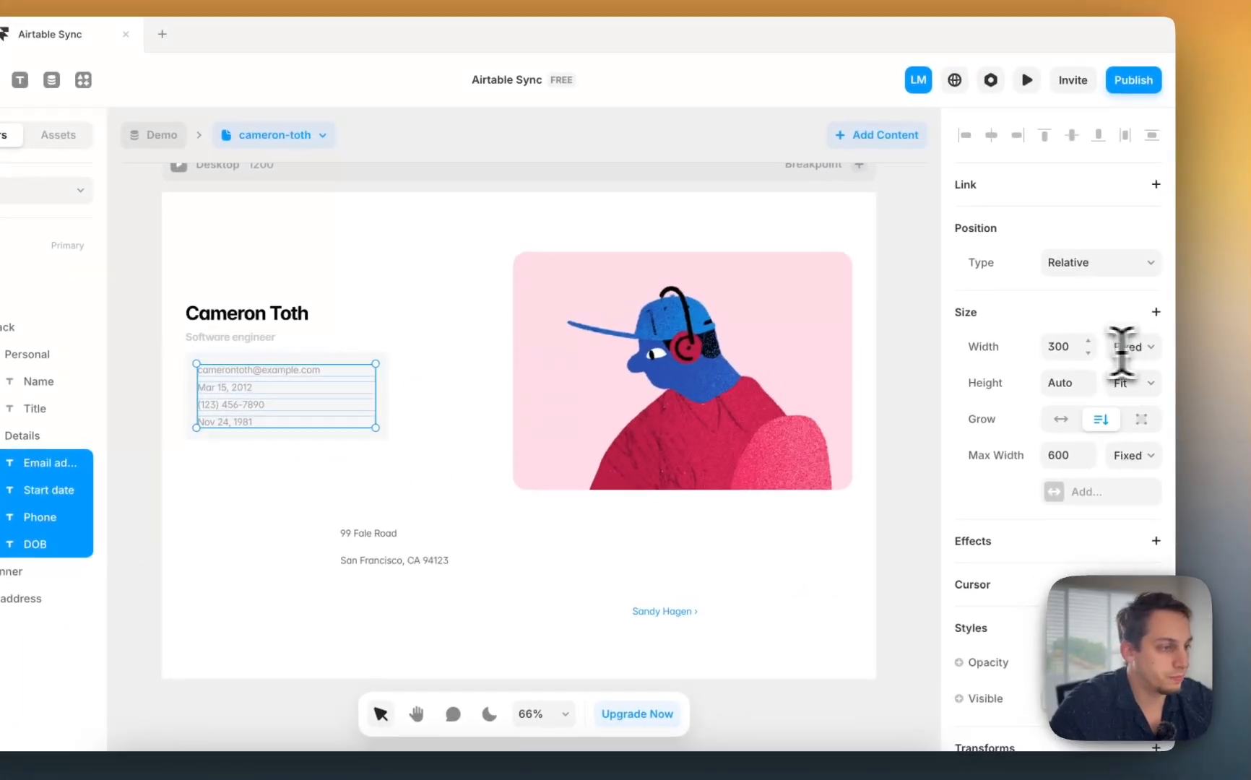
pyautogui.click(1232, 344)
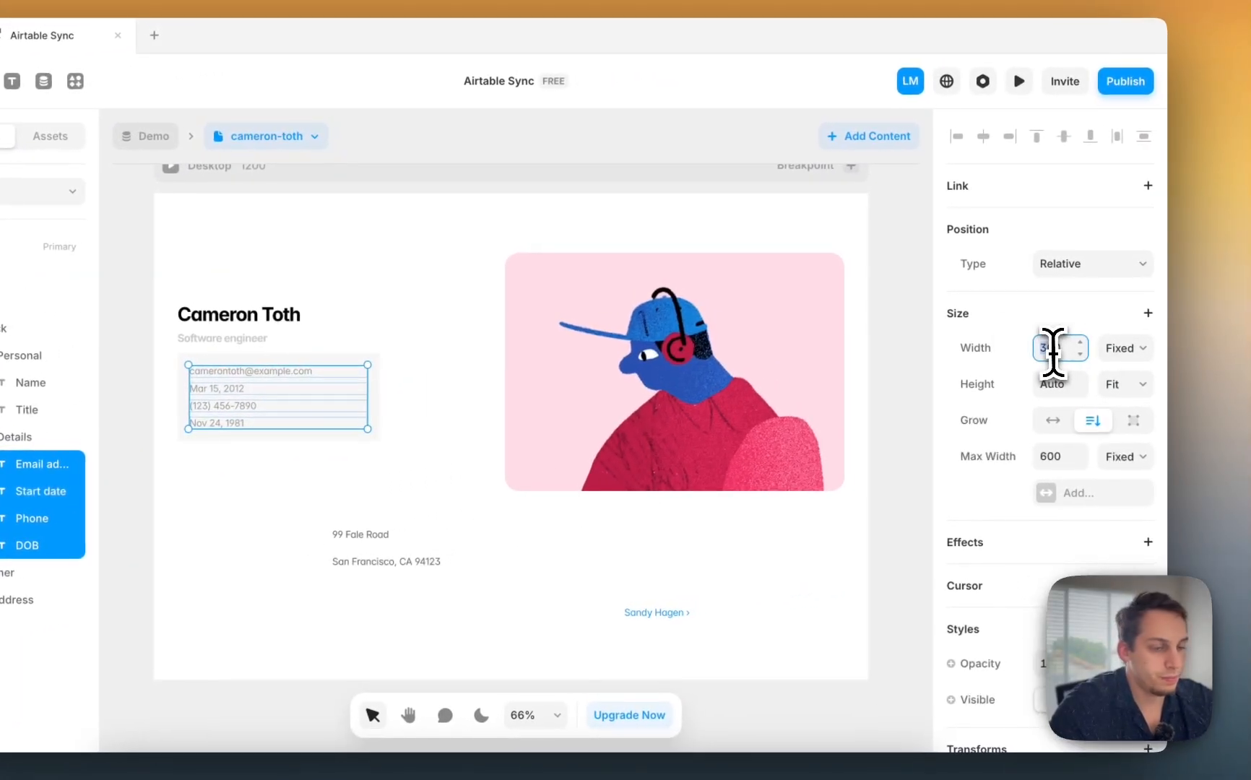
pyautogui.hotkey('shift', 'Down')
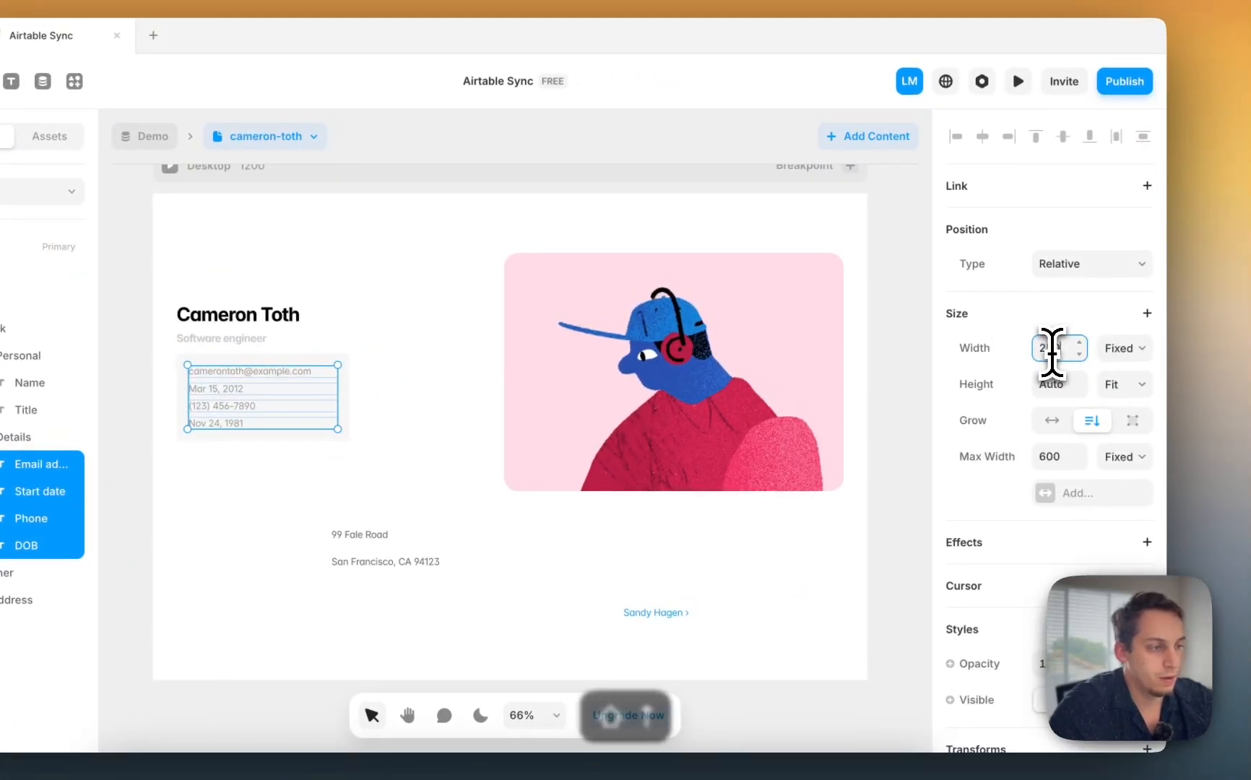
pyautogui.hotkey('shift', 'Up')
# Step: Add the Tablet 810 and Phone 390 breakpoints to the detail page
pyautogui.click(135, 376)
pyautogui.hscroll(3, 131, 374)
pyautogui.scroll(-3, 131, 375)
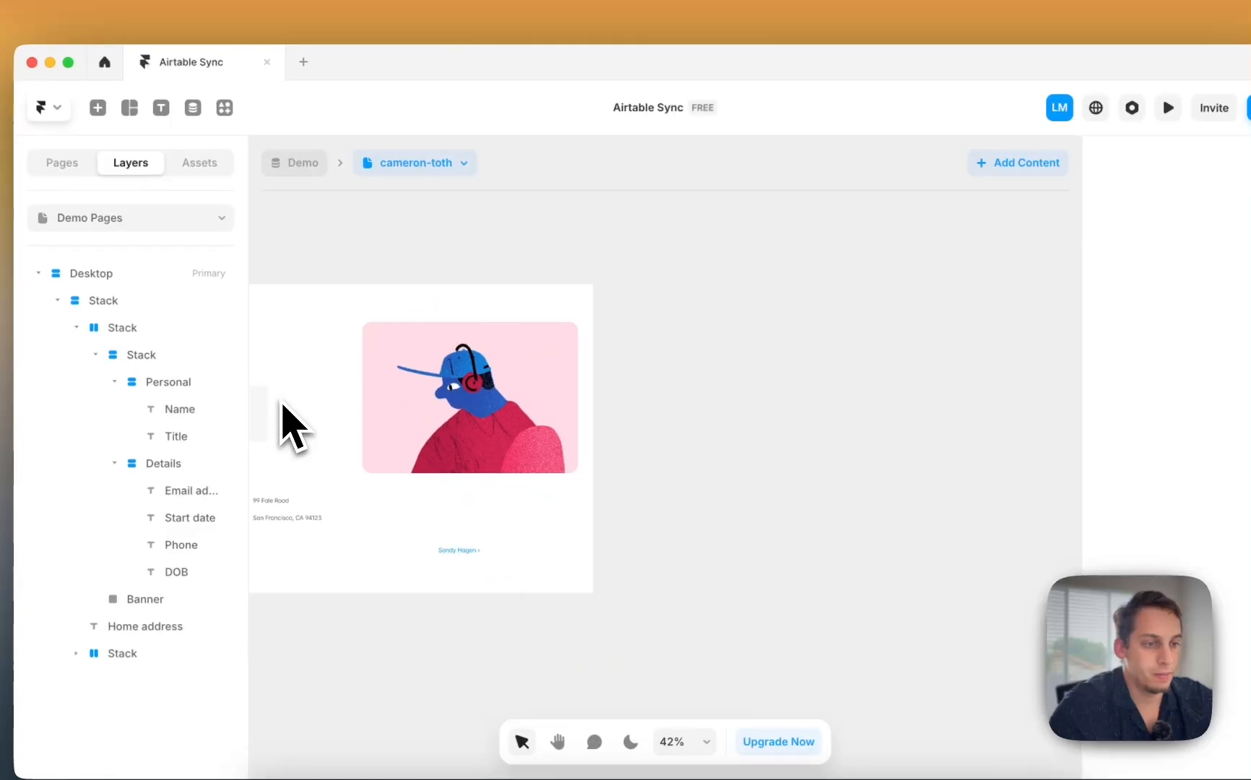
pyautogui.click(732, 251)
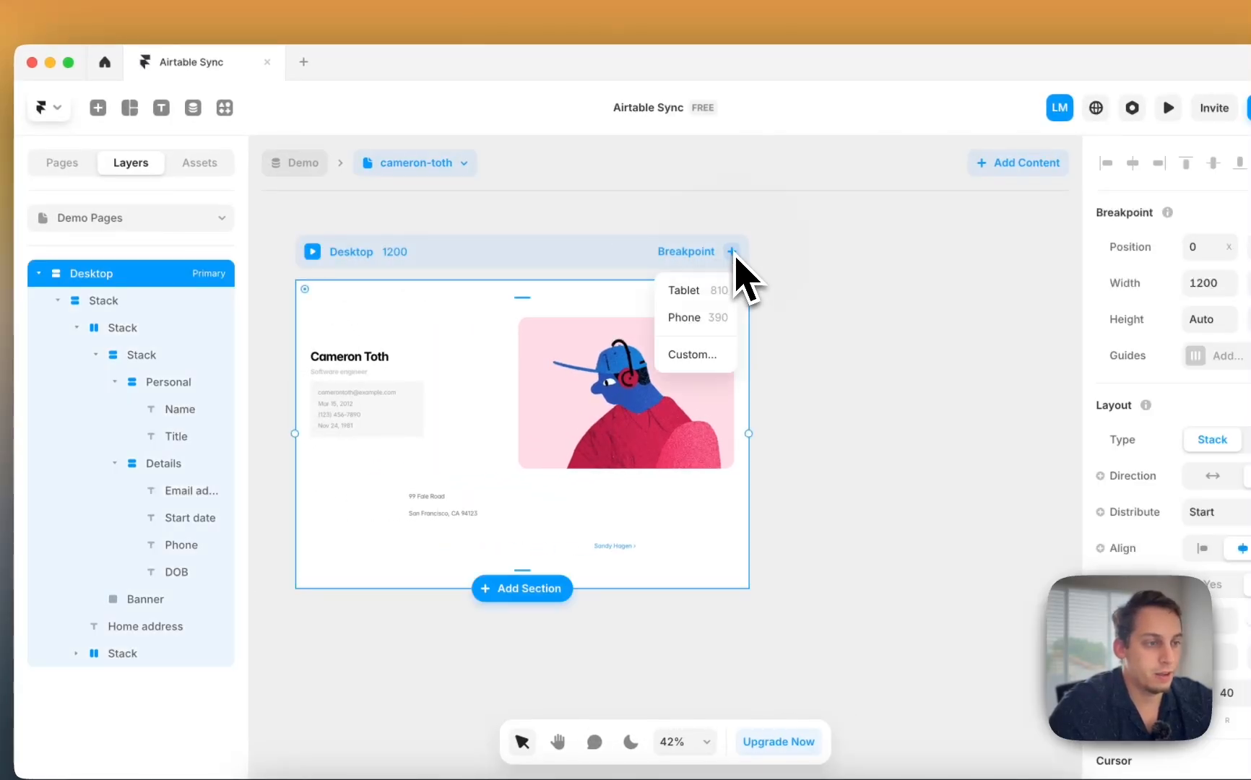
pyautogui.click(693, 290)
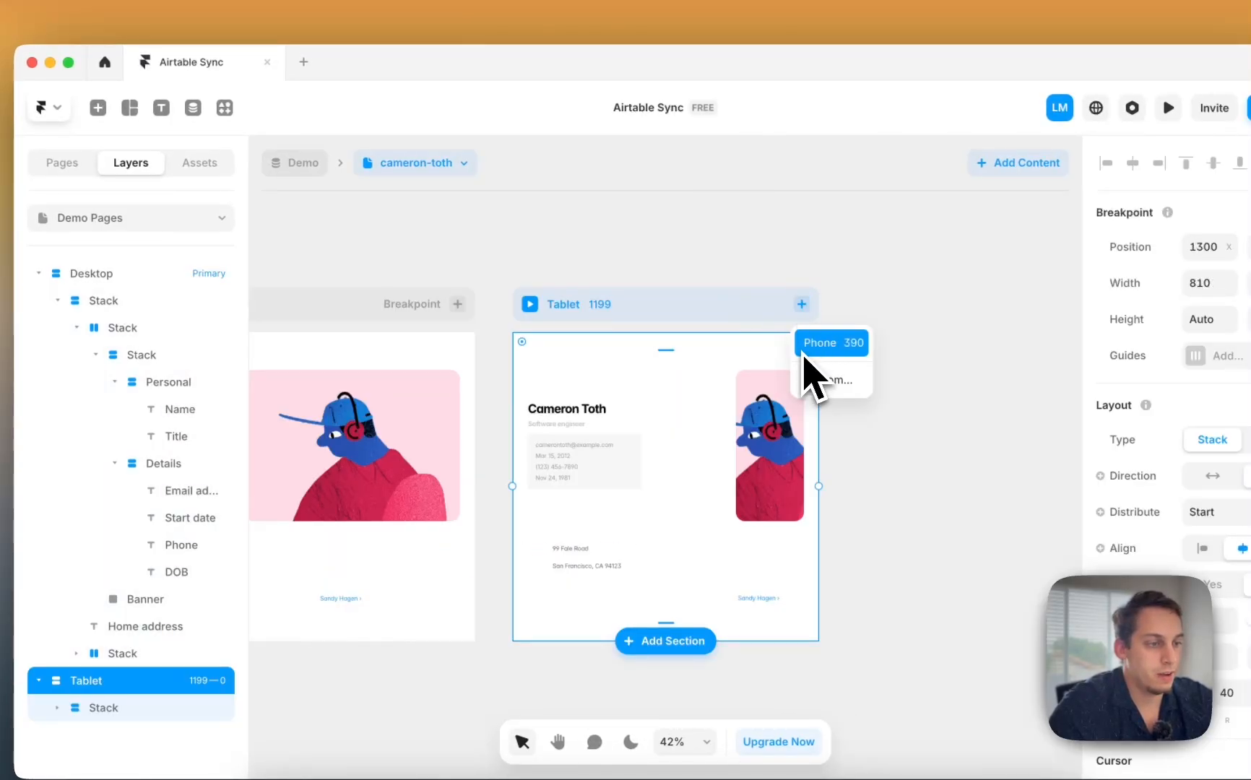
pyautogui.click(804, 354)
# Step: On the tablet breakpoint, set the widths of the profile text stack and its nested Personal stack to Fit Content
pyautogui.click(762, 356)
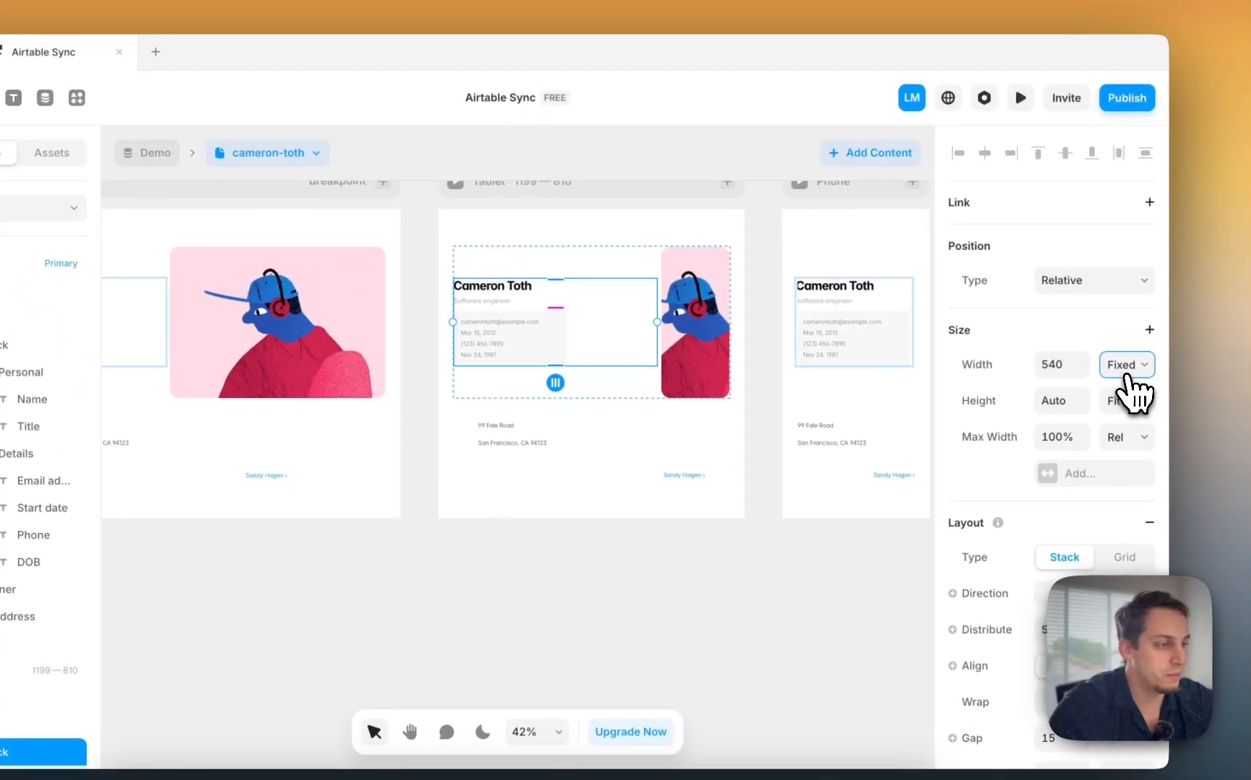
pyautogui.click(1120, 364)
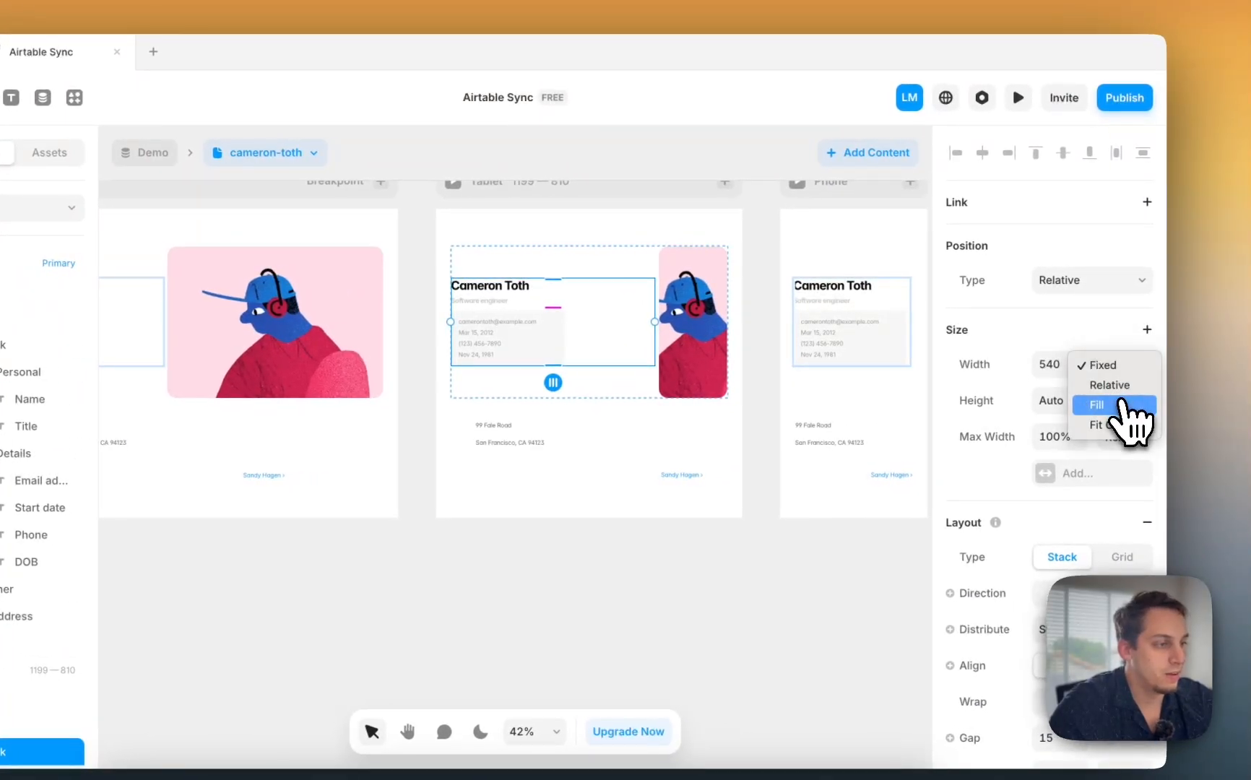
pyautogui.click(1123, 441)
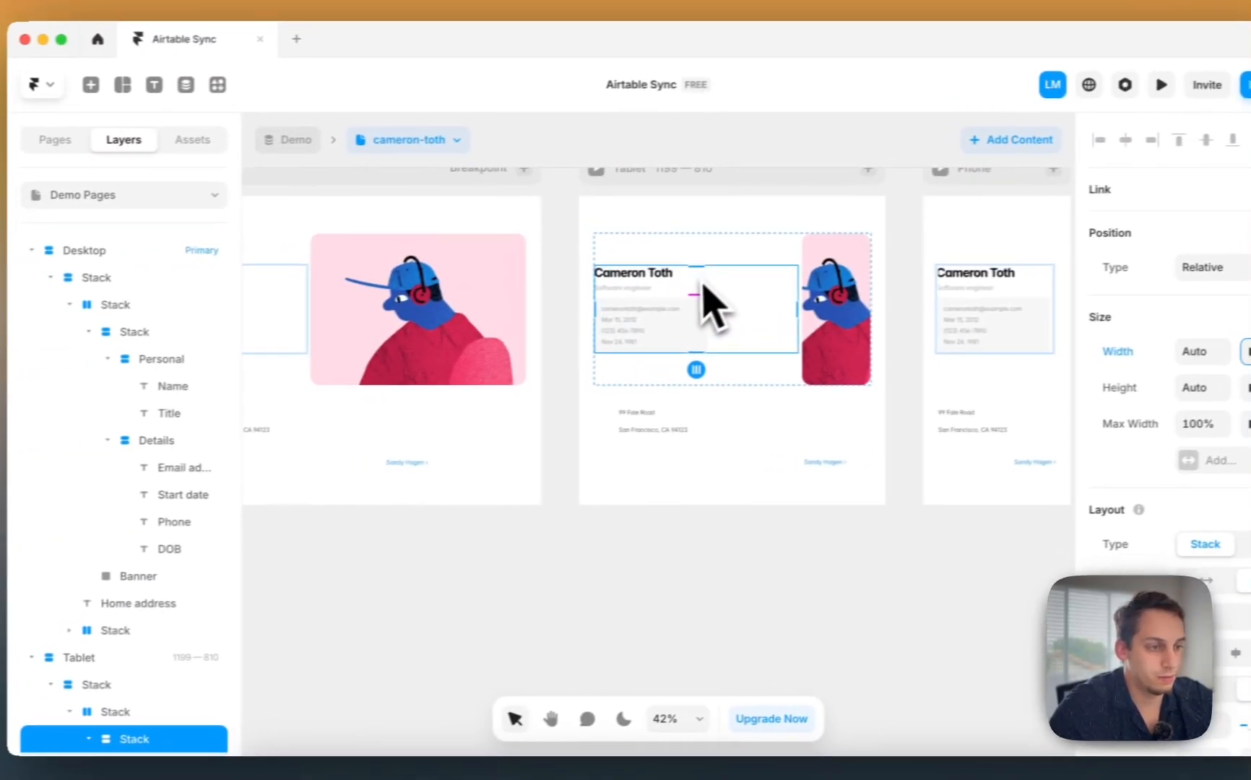
pyautogui.keyDown('super'); pyautogui.click(698, 278); pyautogui.keyUp('super')
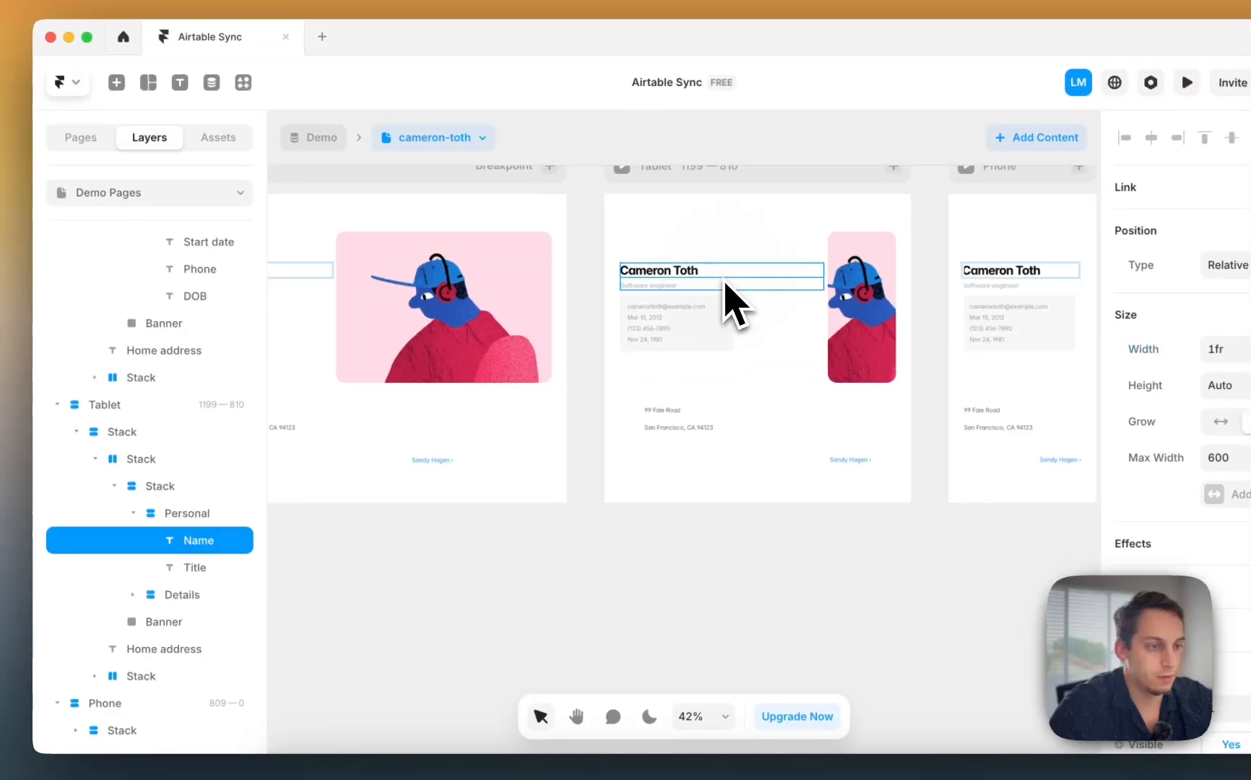
pyautogui.keyDown('shift'); pyautogui.click(700, 289); pyautogui.keyUp('shift')
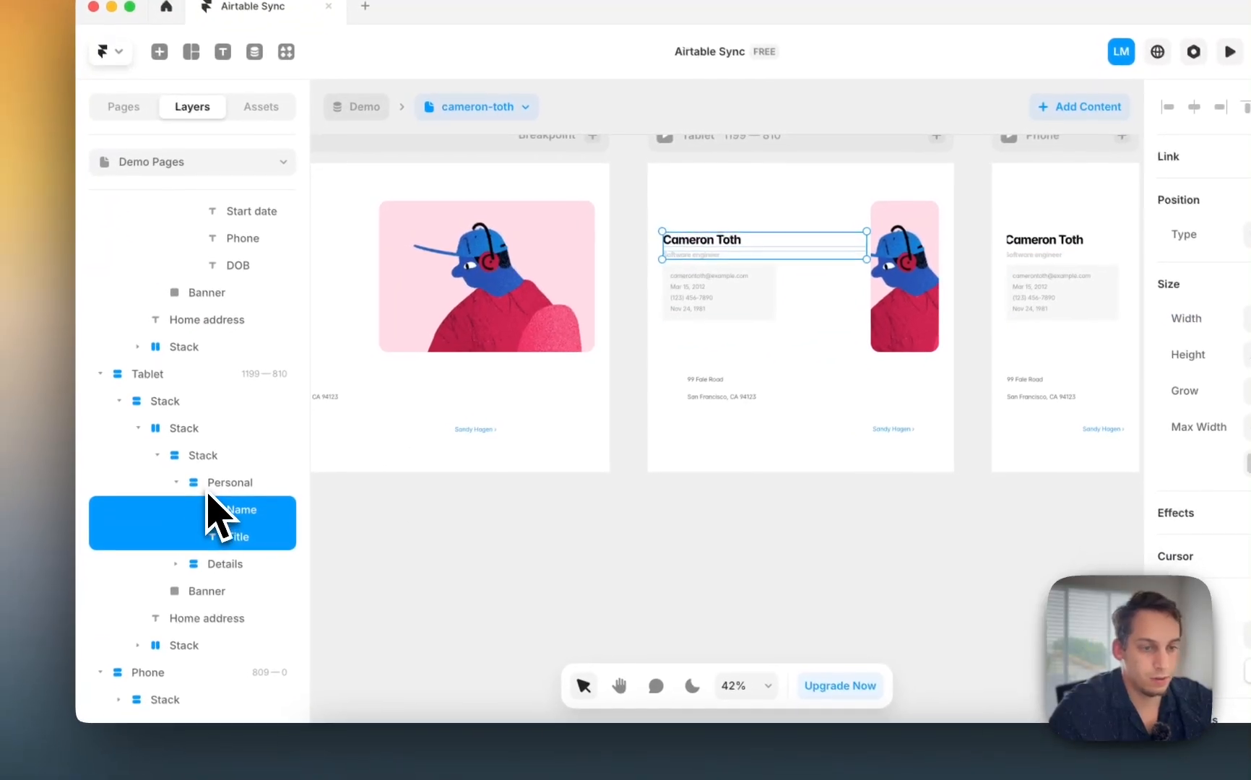
pyautogui.click(158, 513)
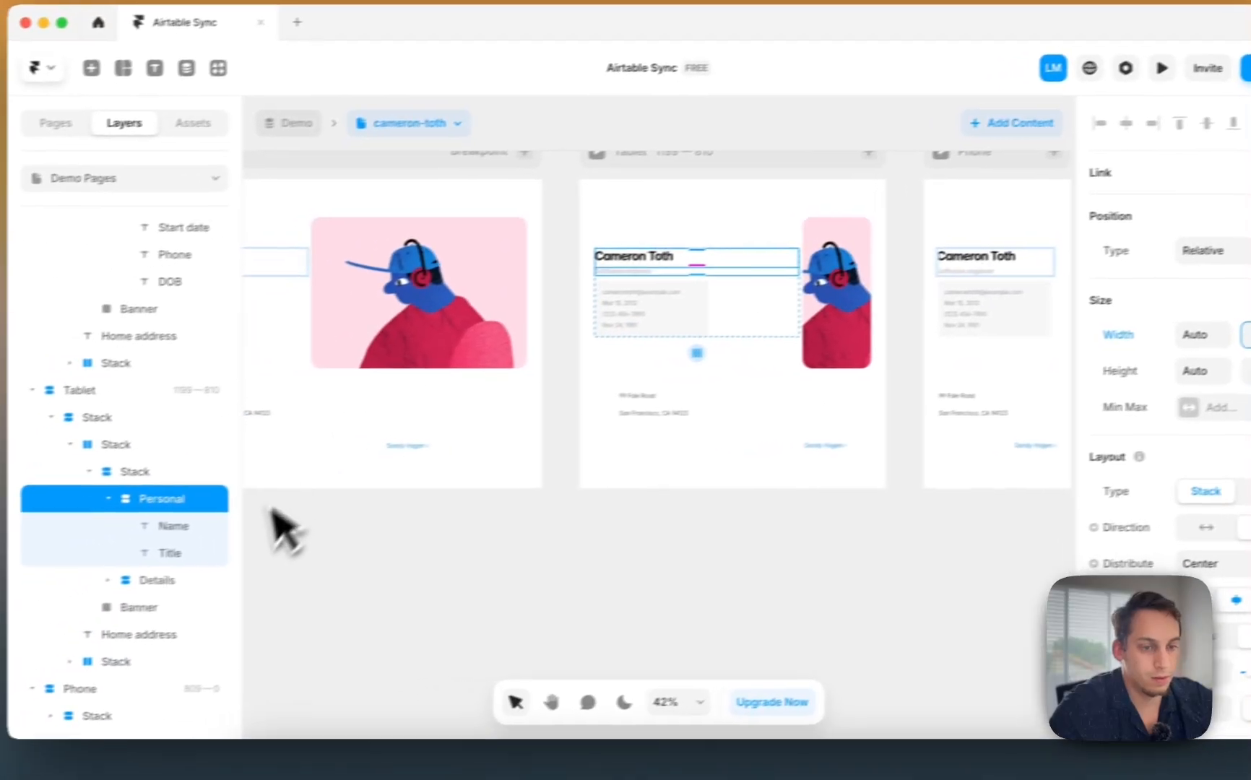
# Step: Try to set the width of the tablet's Name and Title text layers to Fit Content
pyautogui.click(32, 549)
pyautogui.keyDown('shift'); pyautogui.click(39, 575); pyautogui.keyUp('shift')
pyautogui.click(1163, 358)
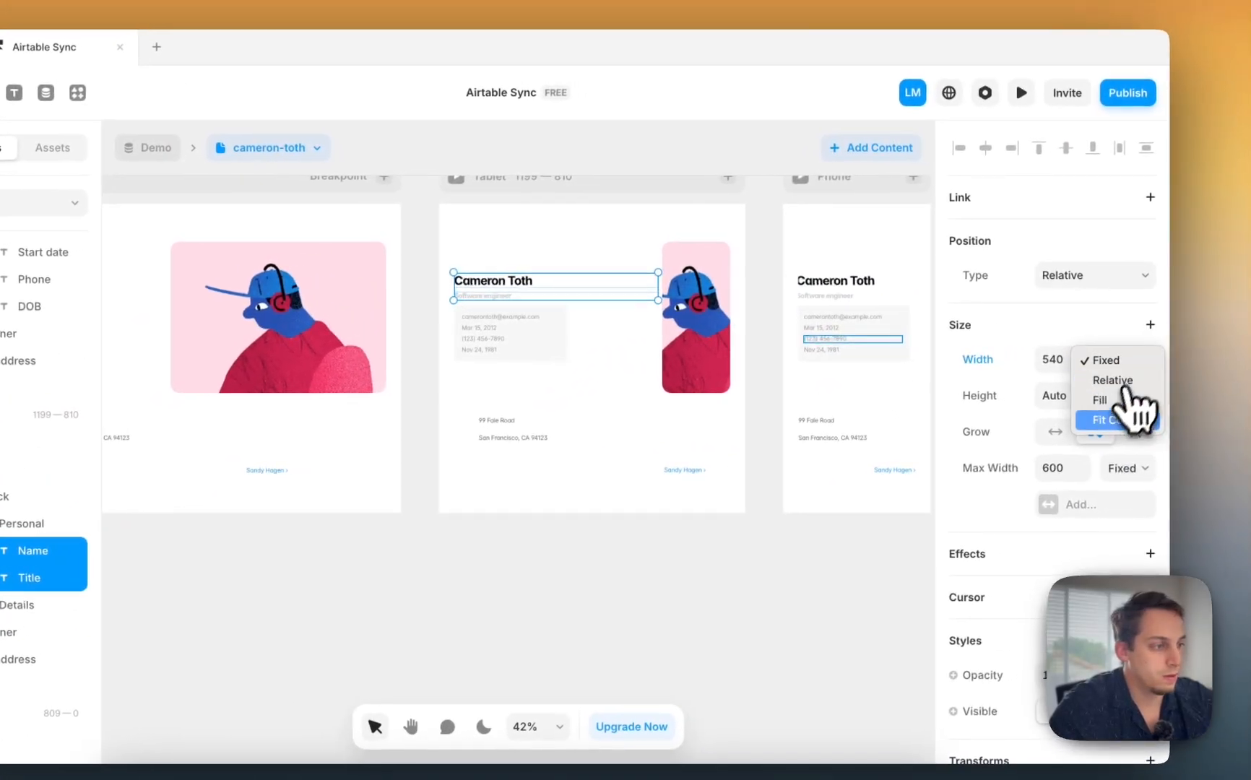
pyautogui.click(1135, 411)
pyautogui.press('super+z')
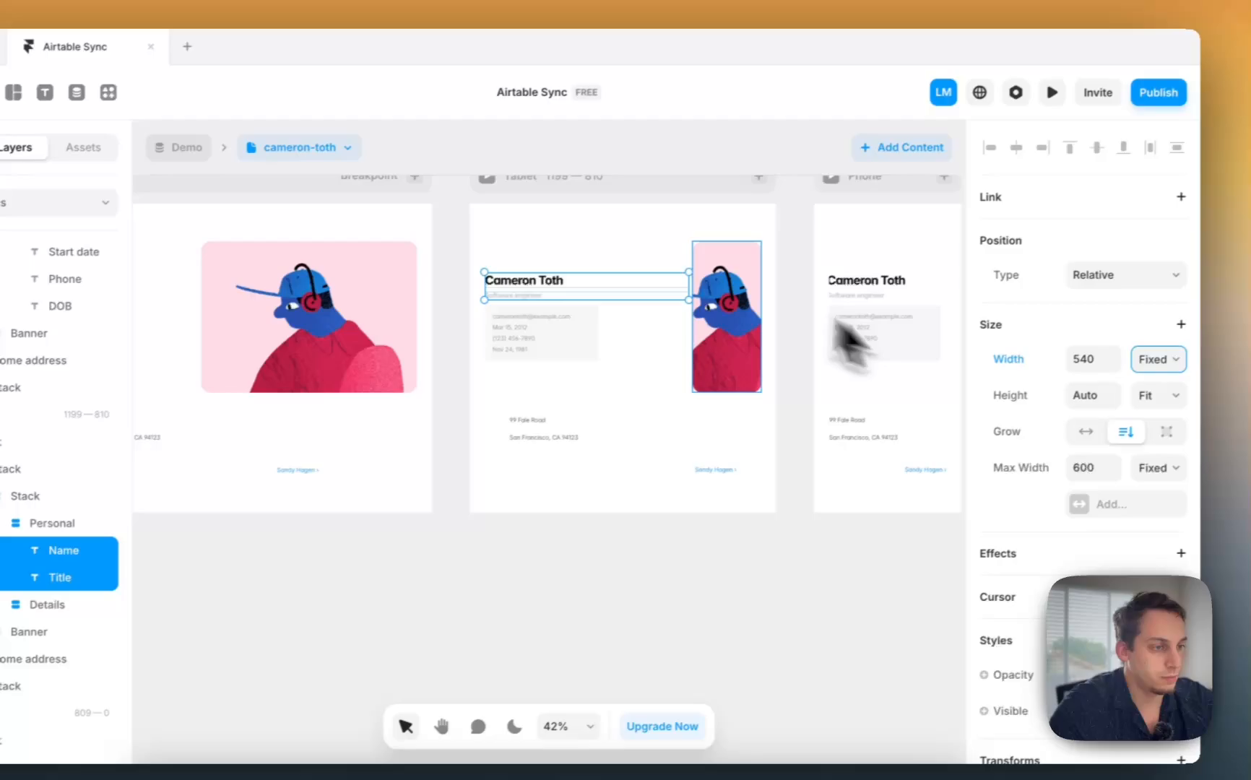
# Step: Narrow the tablet's Name and Title text layers to about 300 px wide, giving the banner beside them more room
pyautogui.moveTo(688, 286); pyautogui.dragTo(597, 285)
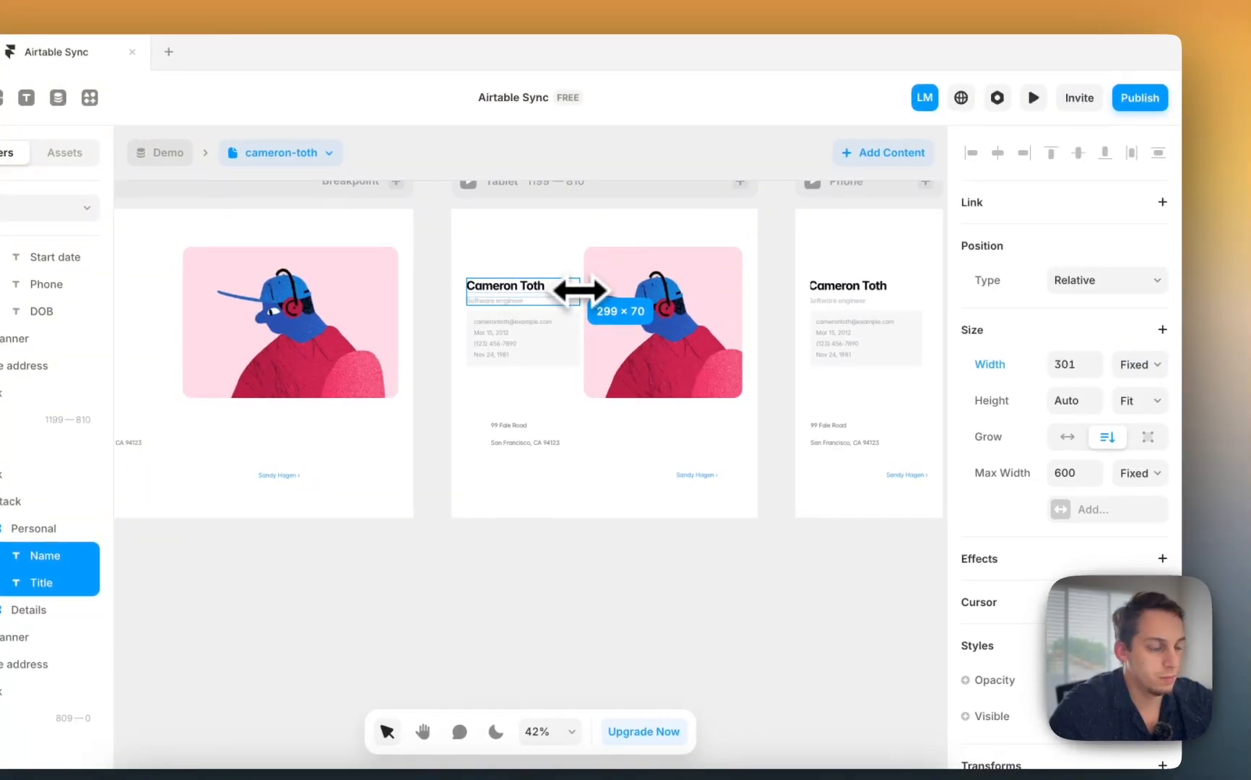
pyautogui.click(767, 315)
pyautogui.click(682, 345)
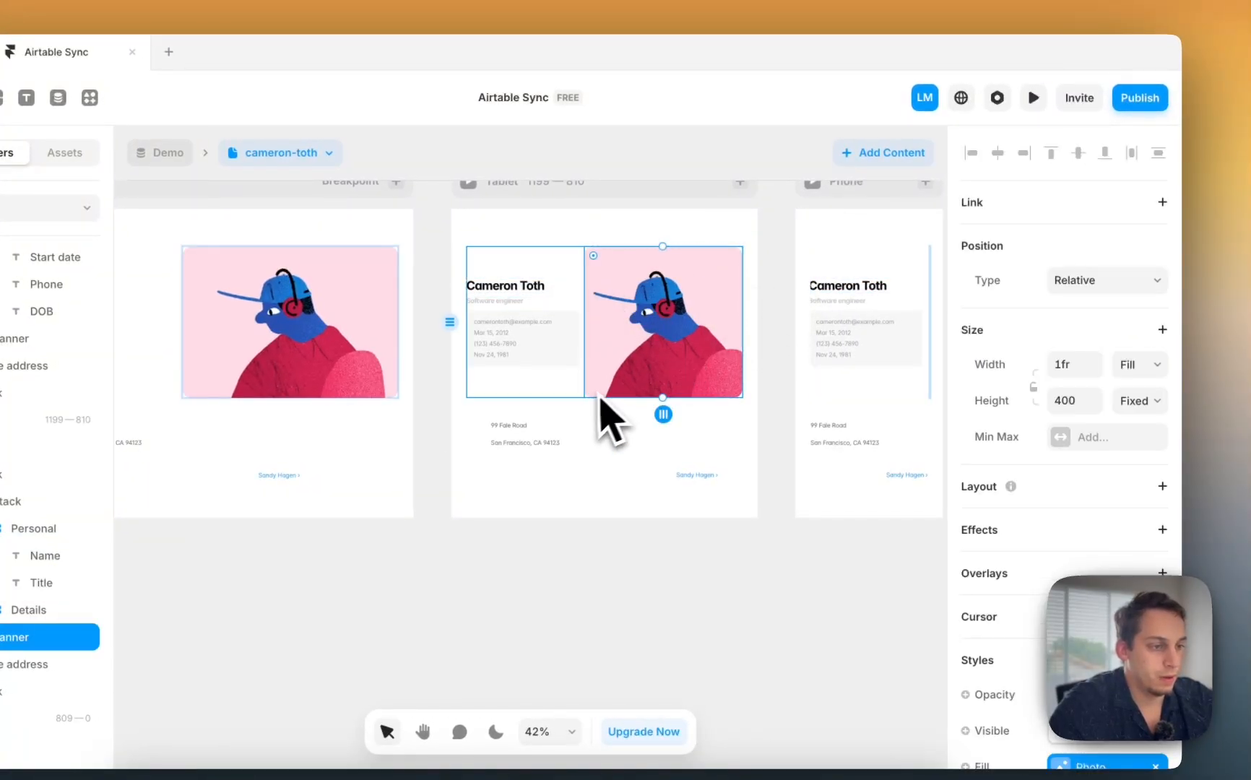
pyautogui.click(781, 367)
# Step: On the phone breakpoint, change the stack holding the profile text and banner to a vertical direction
pyautogui.hscroll(2, 781, 366)
pyautogui.click(717, 394)
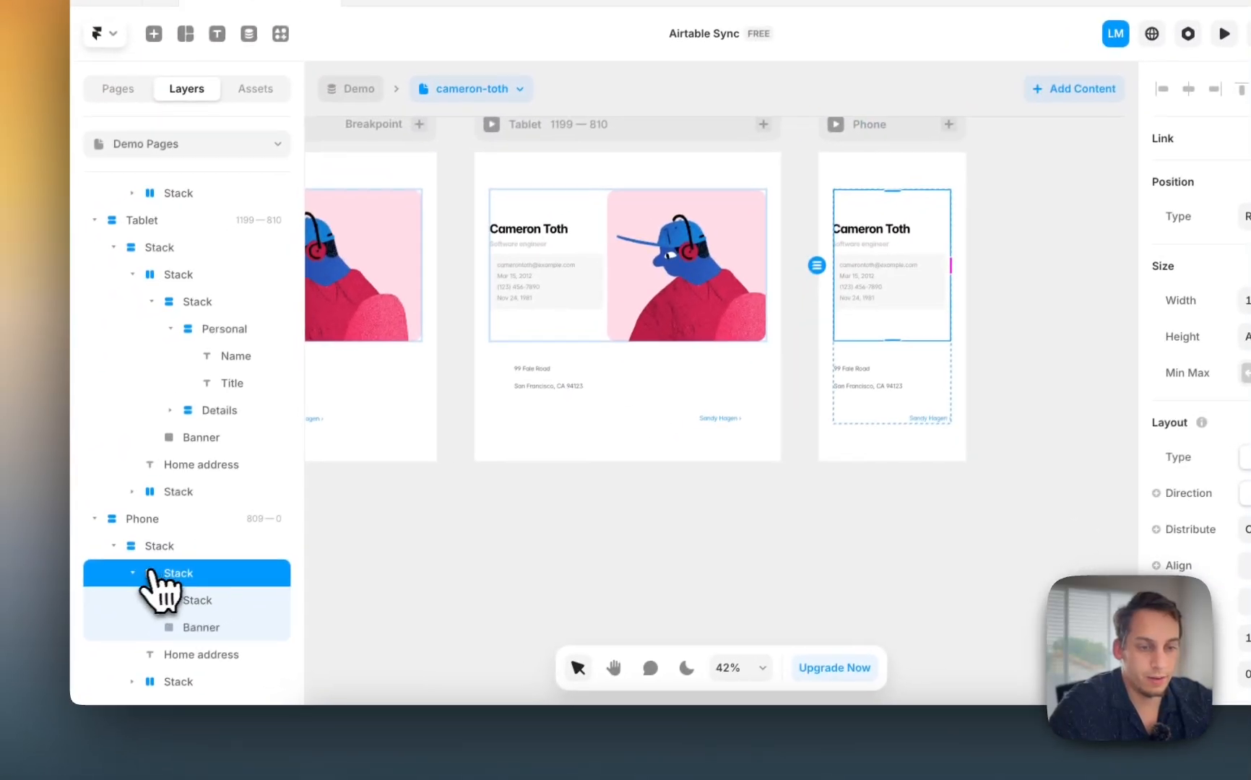
pyautogui.click(149, 573)
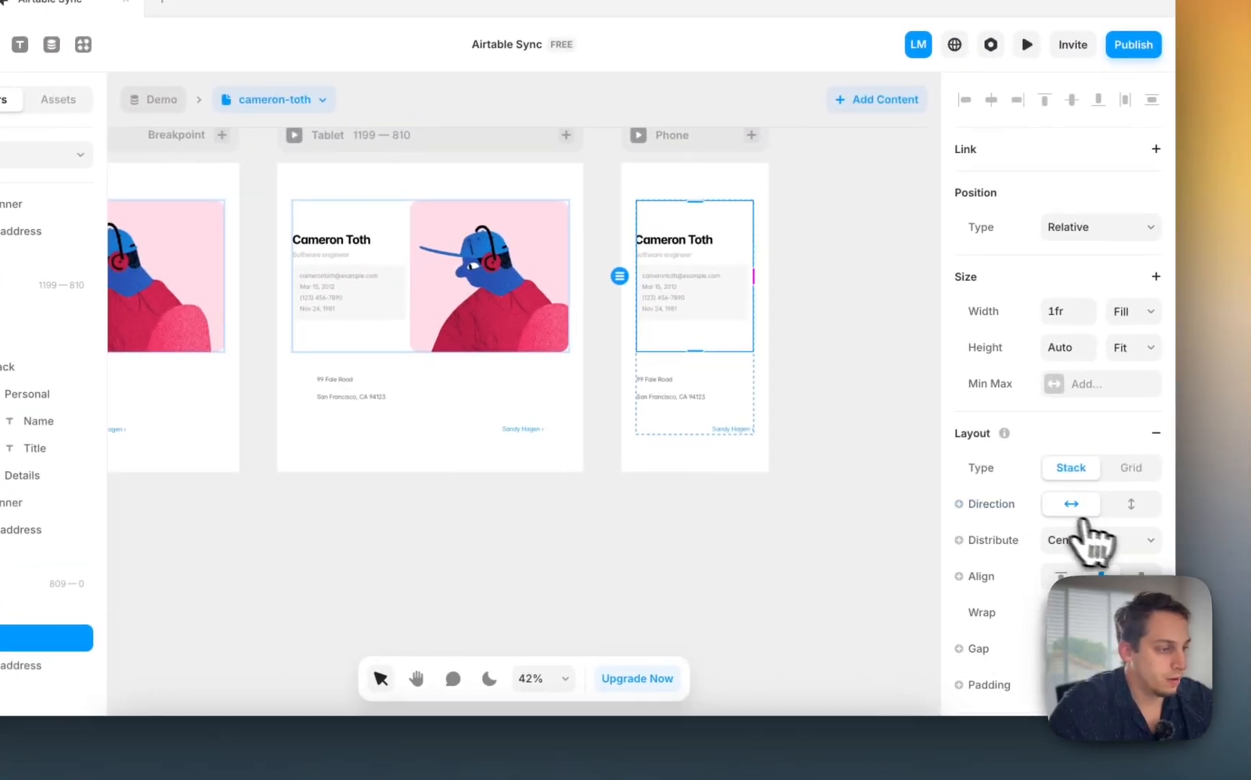
pyautogui.click(1129, 508)
pyautogui.click(1064, 400)
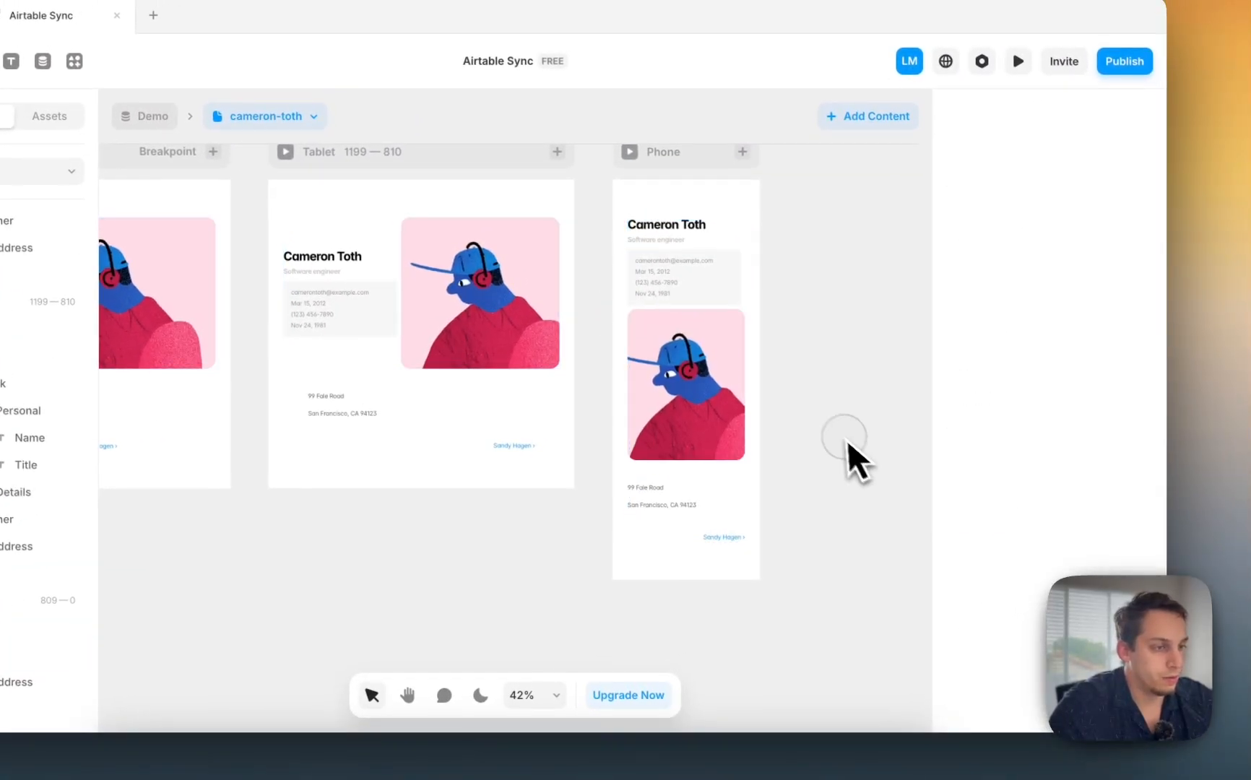
# Step: Move the banner image above the profile text on the phone breakpoint
pyautogui.click(720, 418)
pyautogui.moveTo(721, 419); pyautogui.dragTo(690, 325)
pyautogui.hscroll(-1, 776, 299)
pyautogui.click(816, 295)
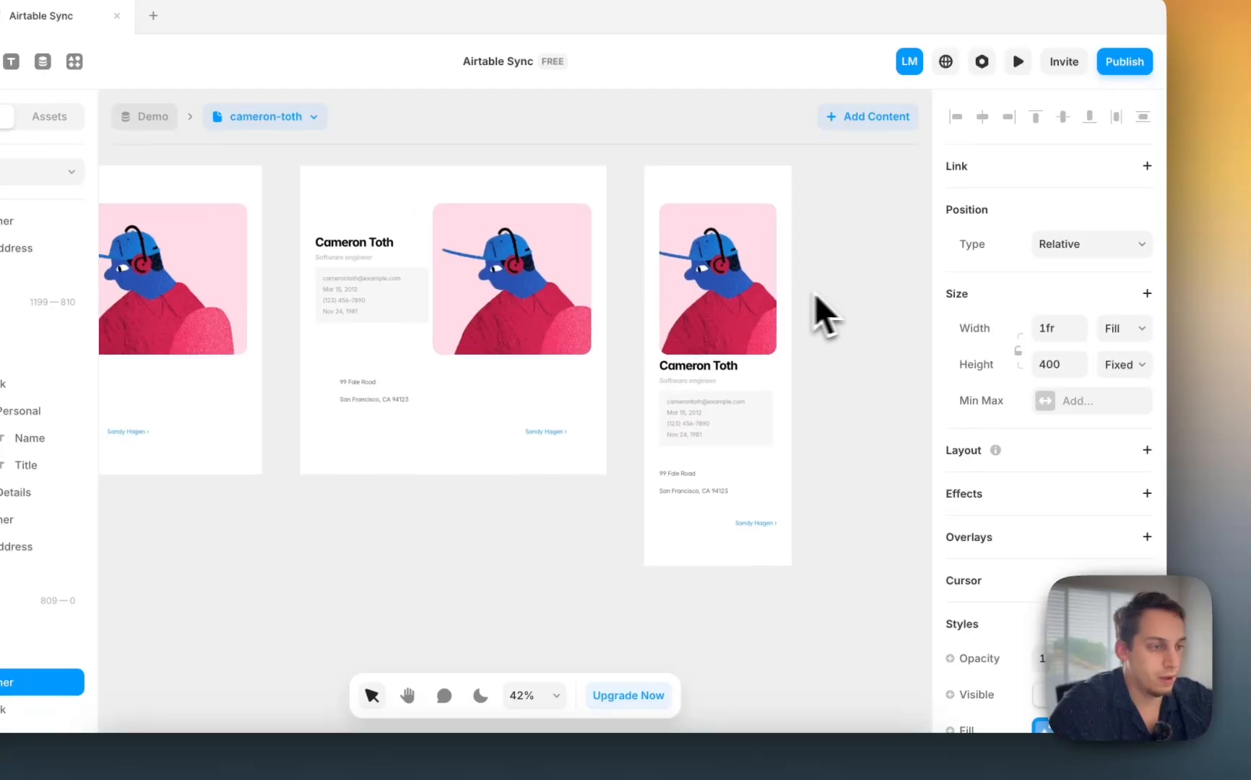
# Step: Increase the gap between the banner image and the profile text in the phone breakpoint's stack
pyautogui.click(770, 388)
pyautogui.scroll(-2, 1066, 520)
pyautogui.hotkey('shift', 'Up')
pyautogui.hotkey('shift', 'Up')
pyautogui.hotkey('shift', 'Up')
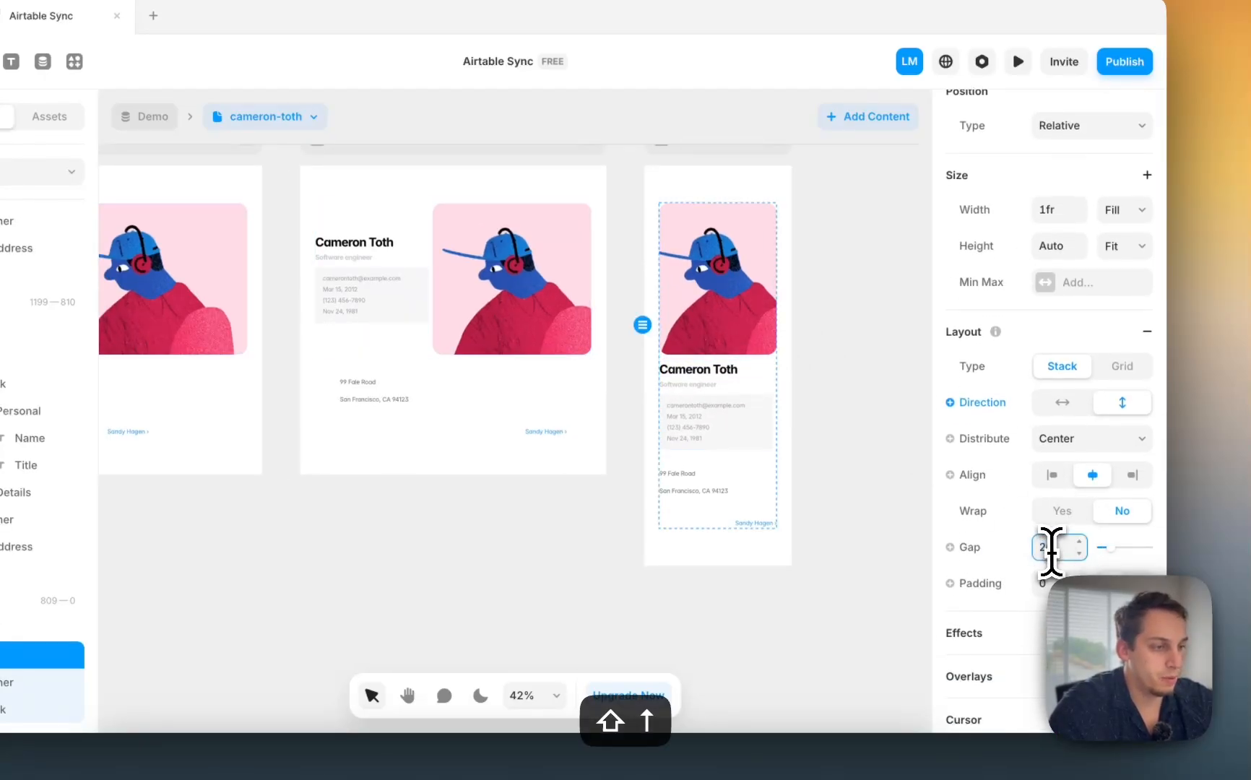
pyautogui.click(859, 414)
# Step: Review the breakpoint layouts side by side and switch to the Airtable Employee directory in Google Chrome
pyautogui.hscroll(-2, 826, 391)
pyautogui.keyDown('ctrl'); pyautogui.scroll(-2, 827, 395); pyautogui.keyUp('ctrl')
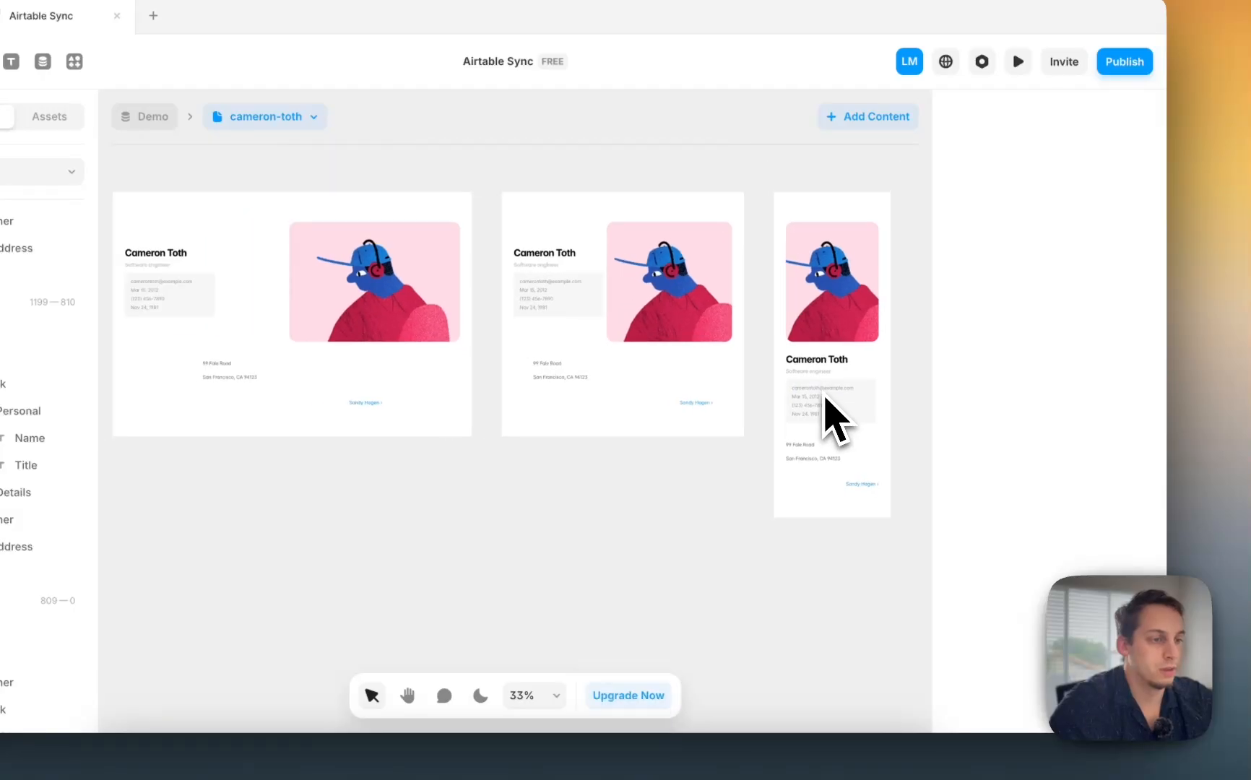
pyautogui.hscroll(-3, 823, 397)
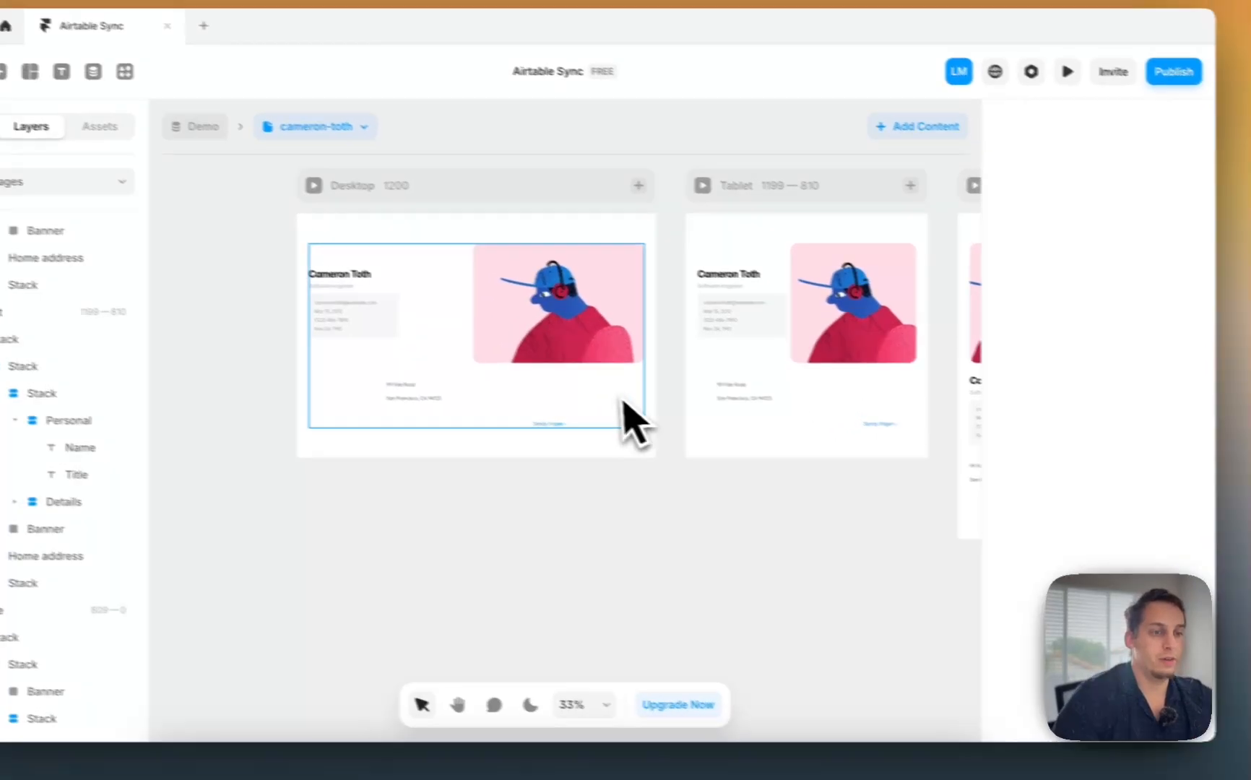
pyautogui.scroll(4, 327, 302)
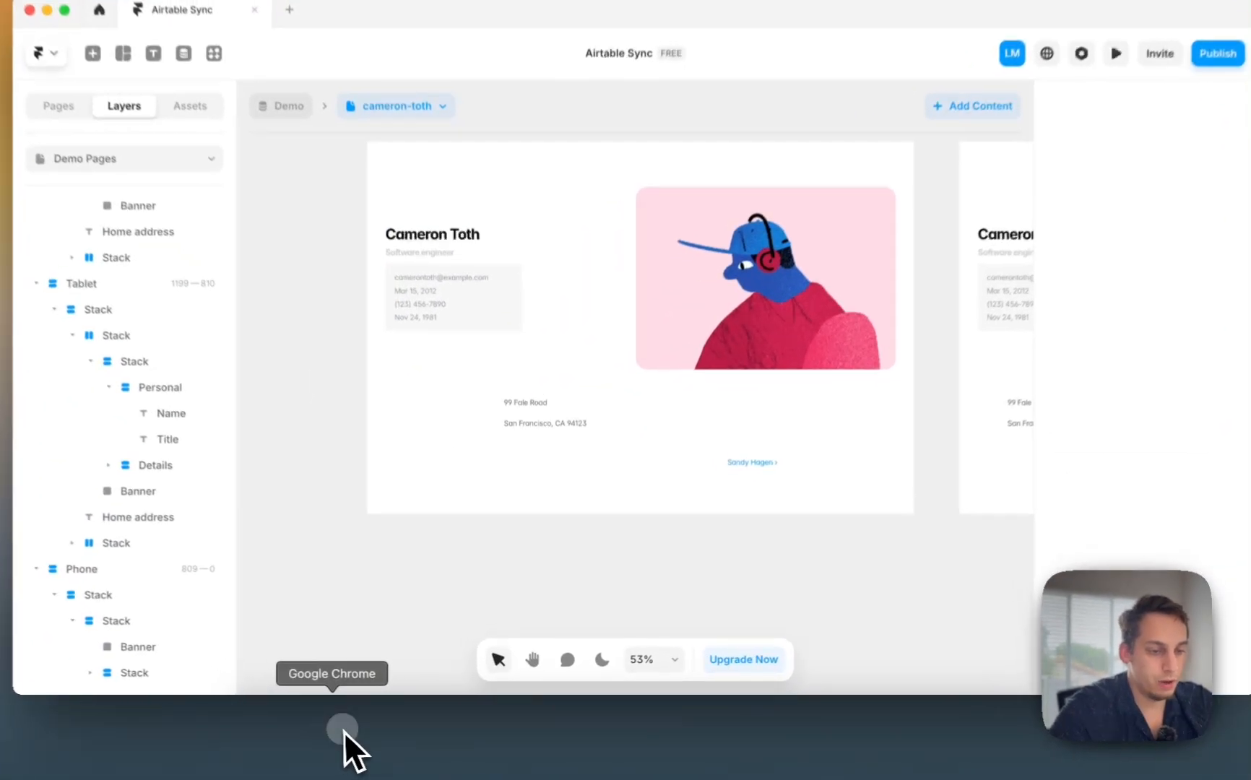
pyautogui.click(378, 743)
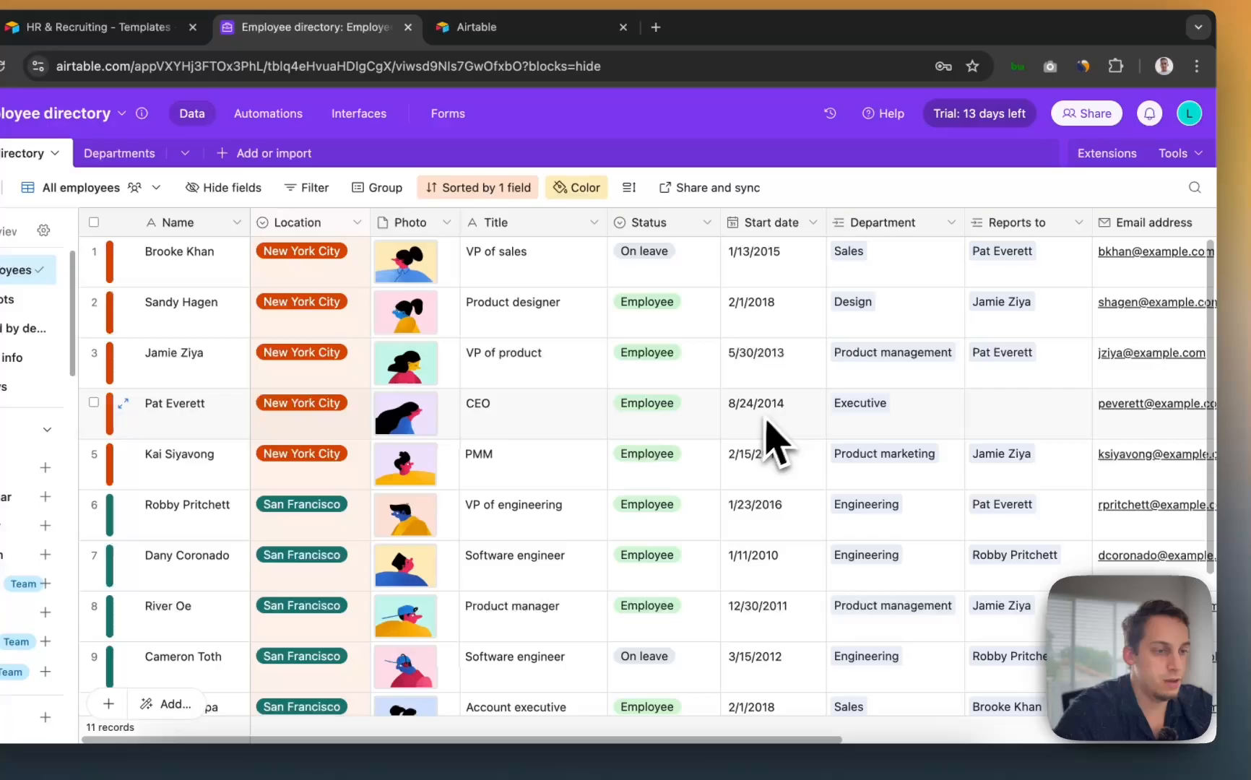
pyautogui.hscroll(10, 766, 423)
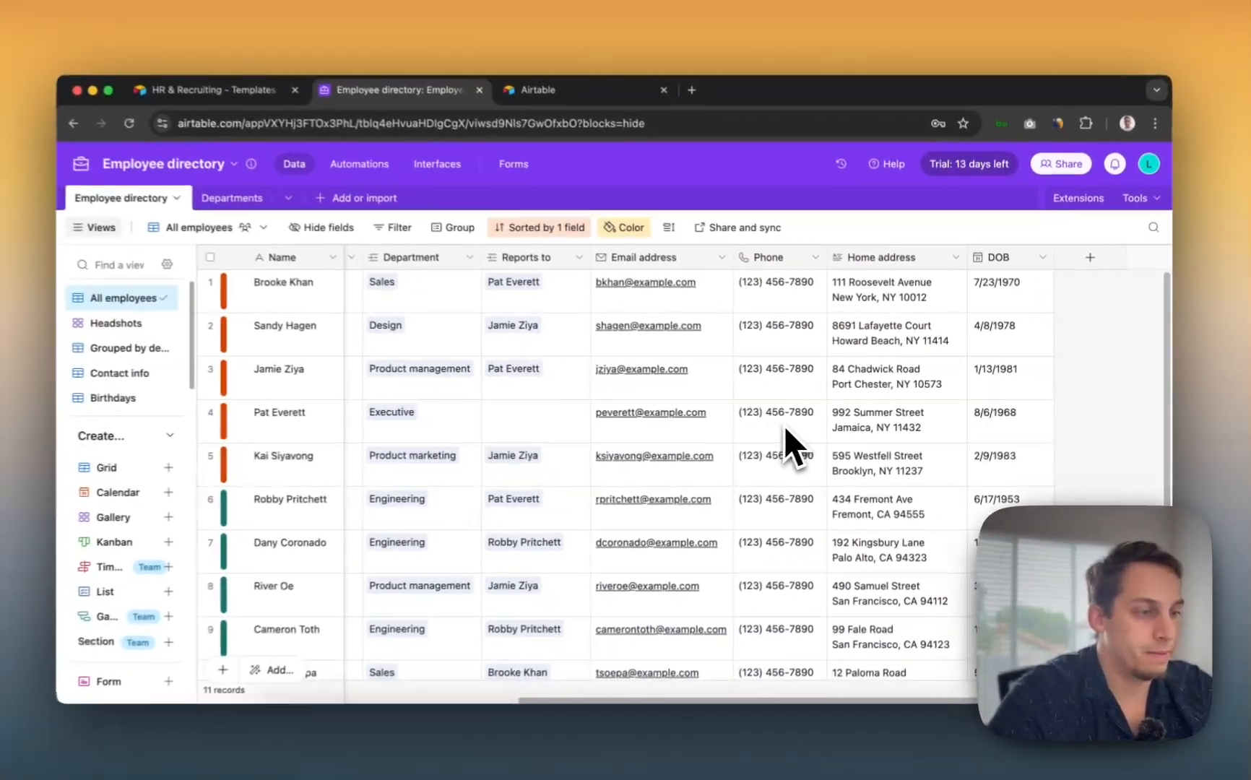
pyautogui.hscroll(-5, 711, 415)
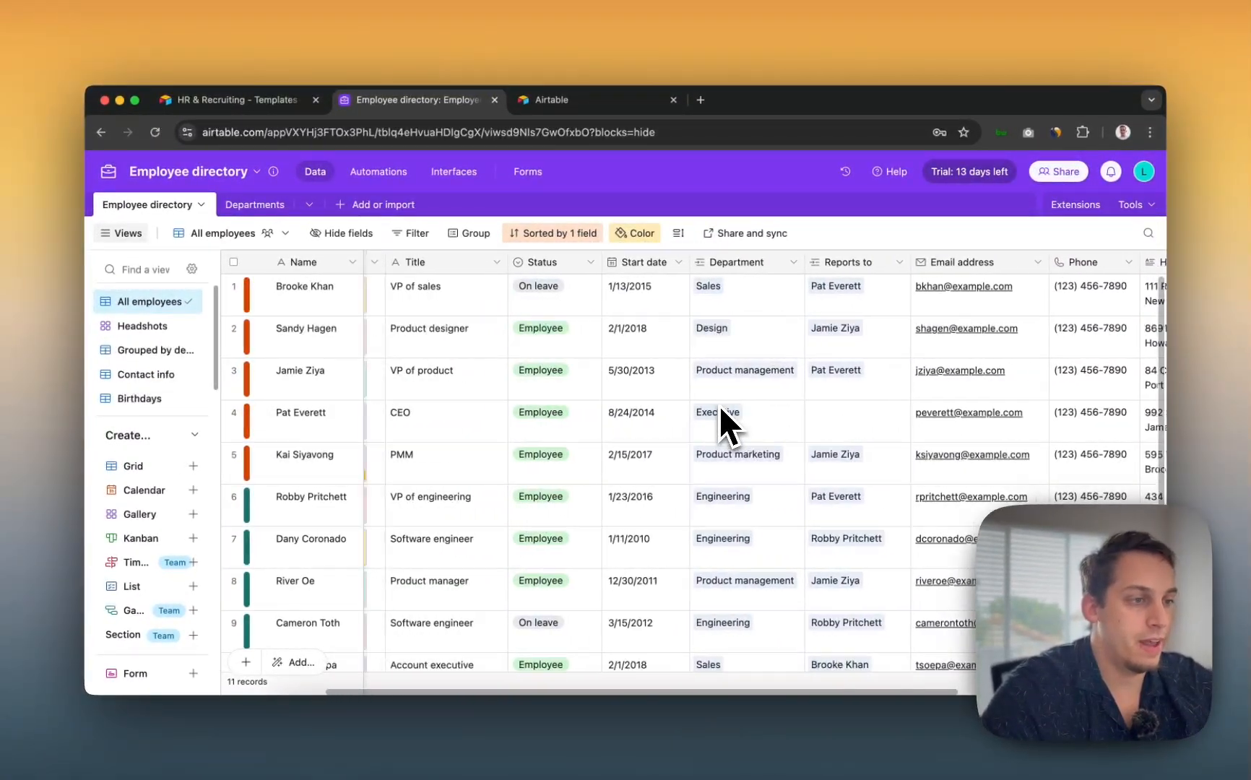
pyautogui.hscroll(-4, 720, 409)
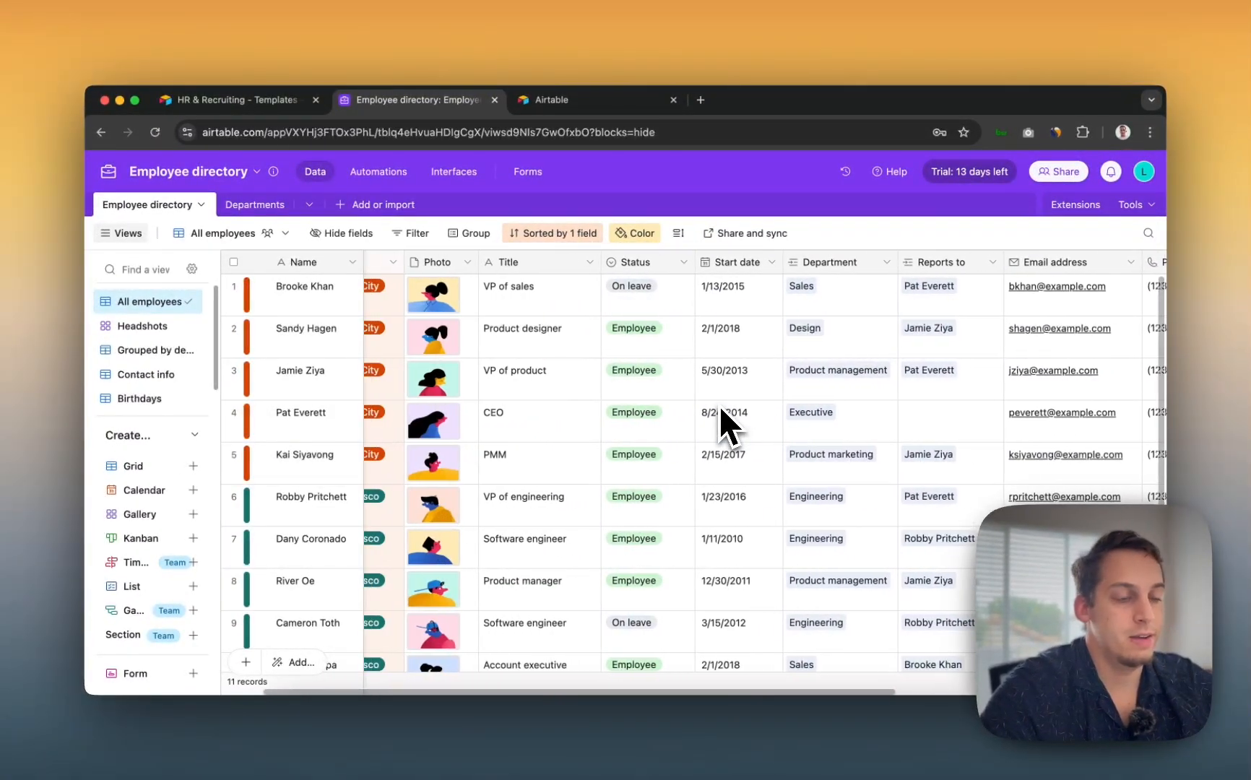
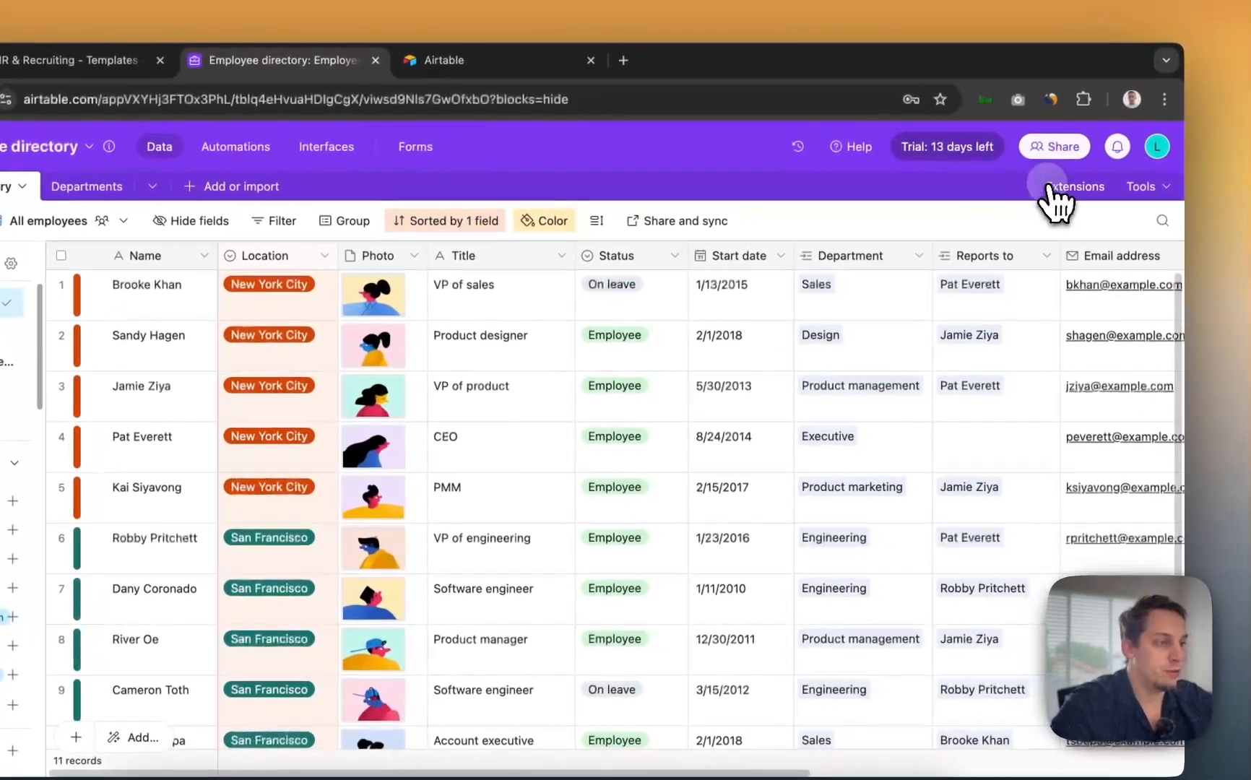
# Step: Add the Pivot table extension from the marketplace to the Employee directory base, keeping the All employees view grouped by Status and Location
pyautogui.click(1217, 156)
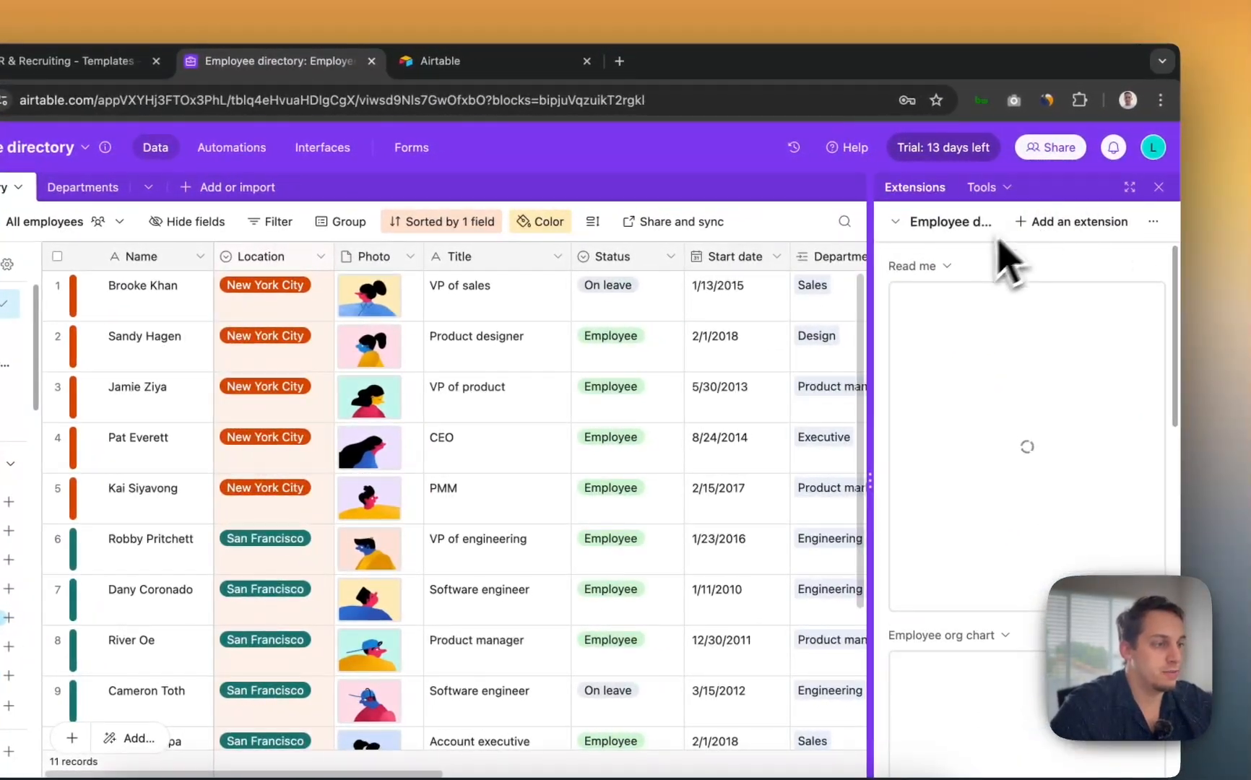
pyautogui.scroll(-10, 1029, 318)
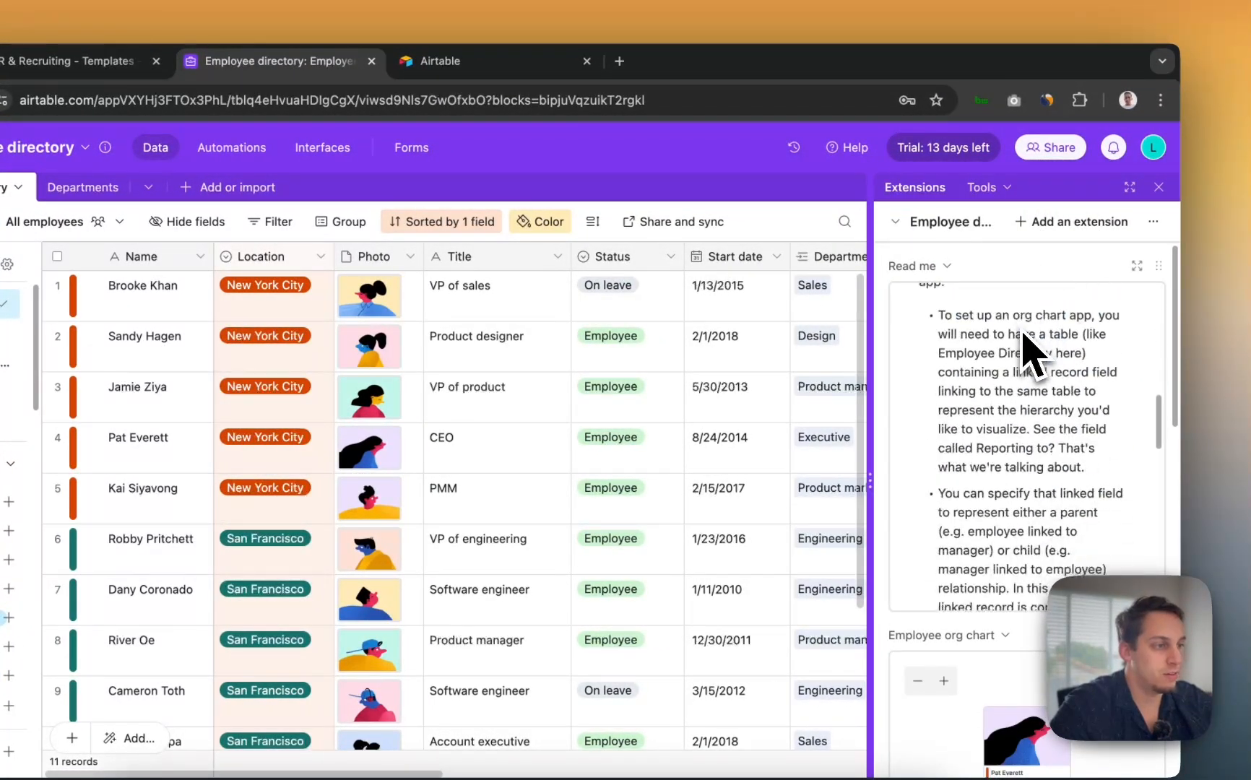
pyautogui.click(1024, 230)
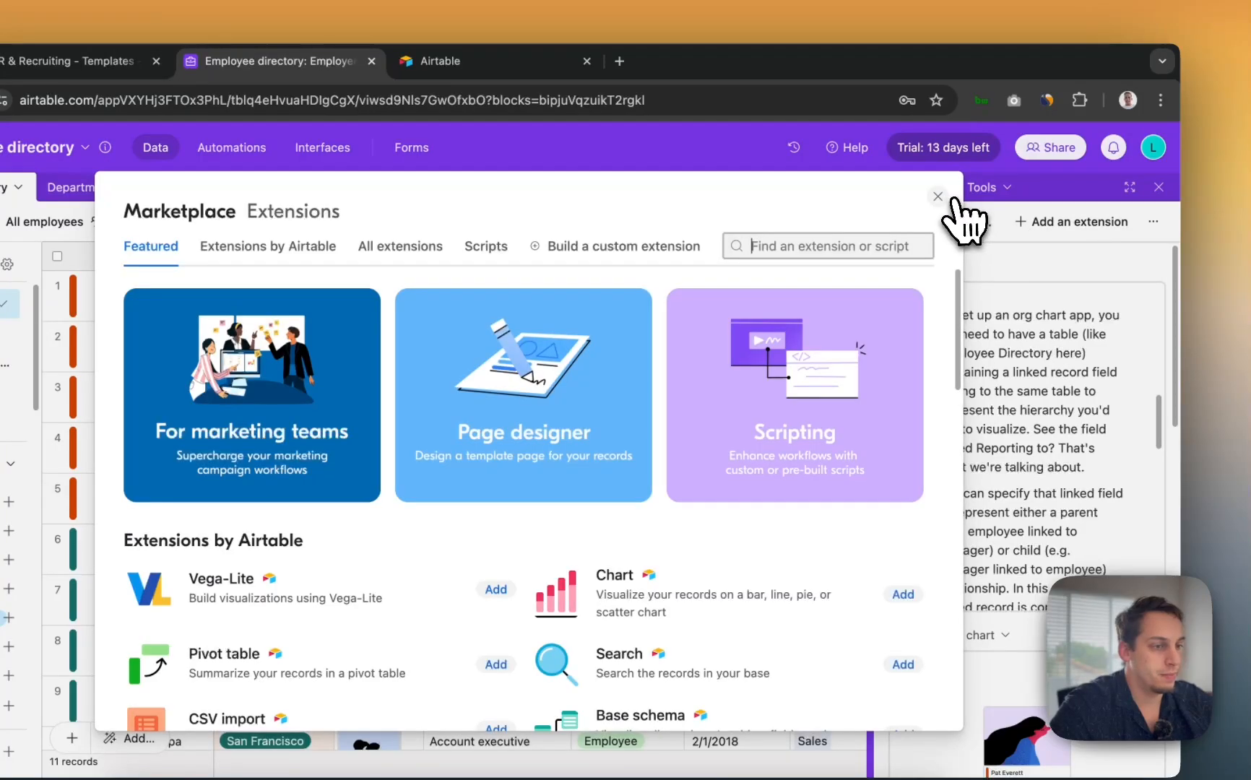
pyautogui.scroll(-5, 818, 531)
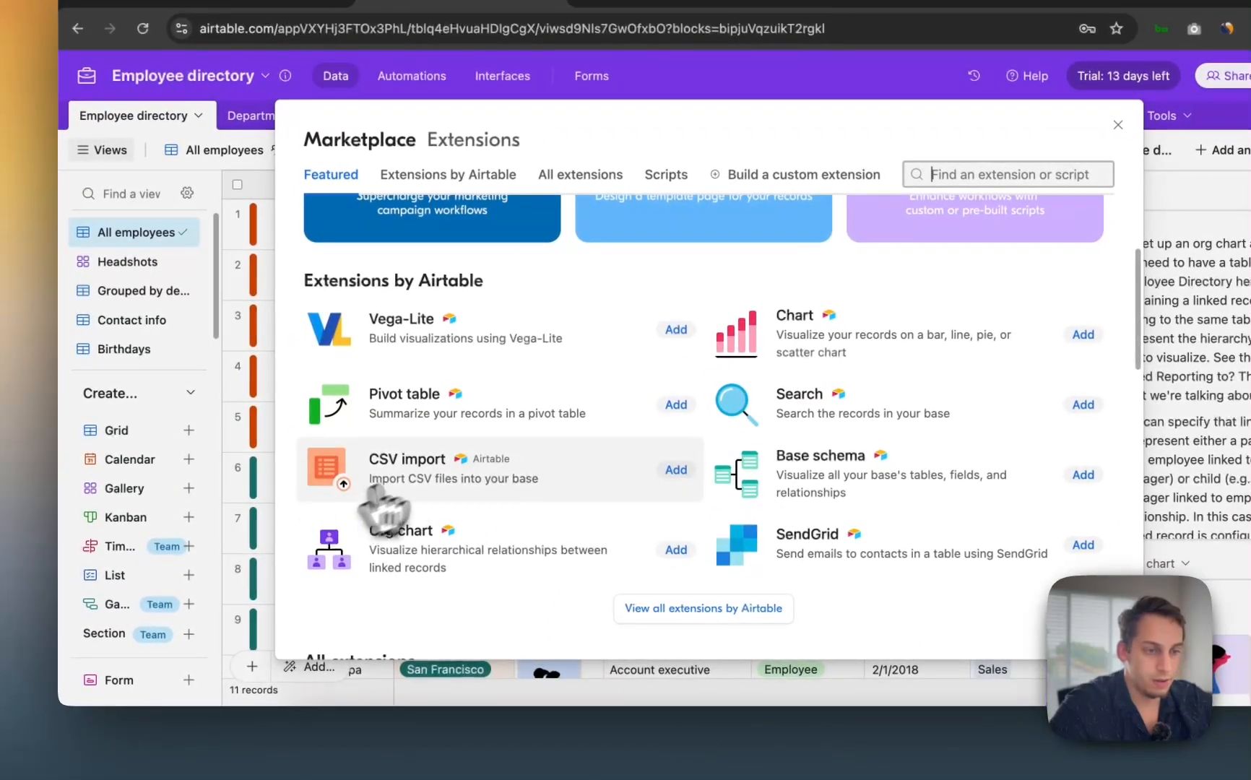
pyautogui.click(674, 408)
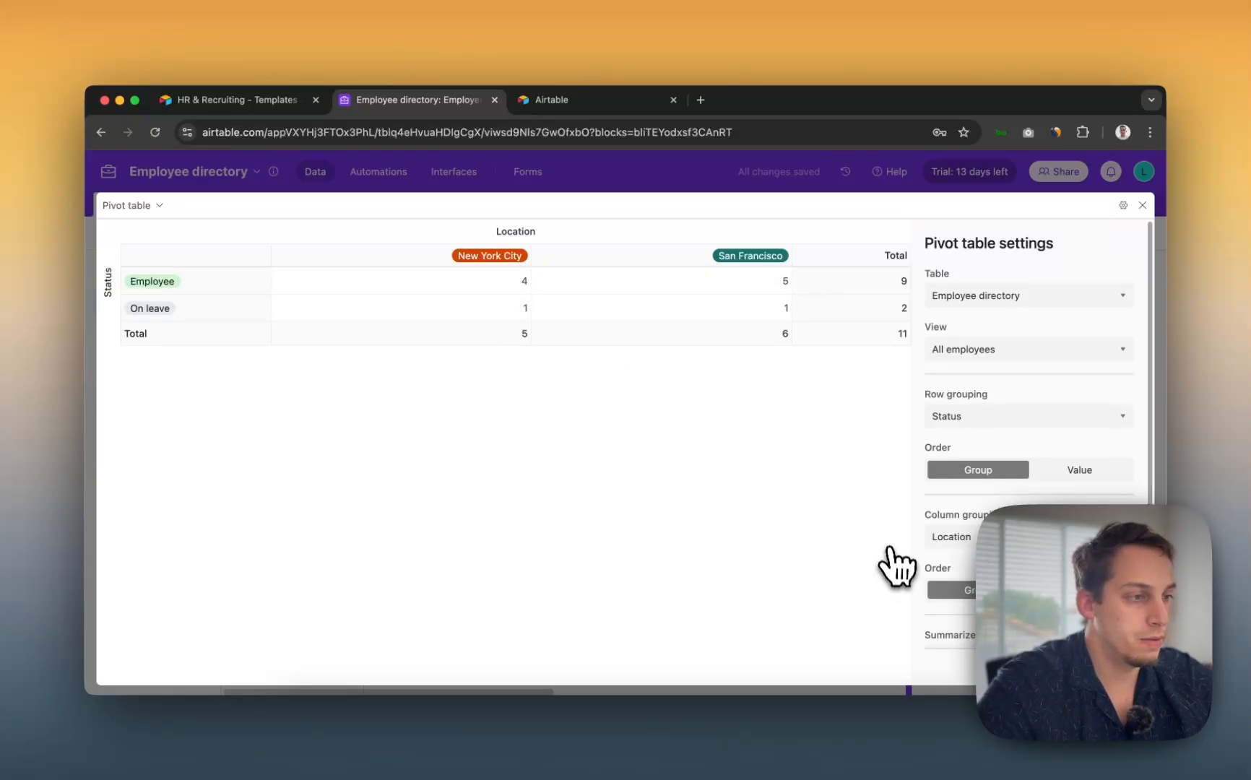
pyautogui.scroll(-1, 1011, 498)
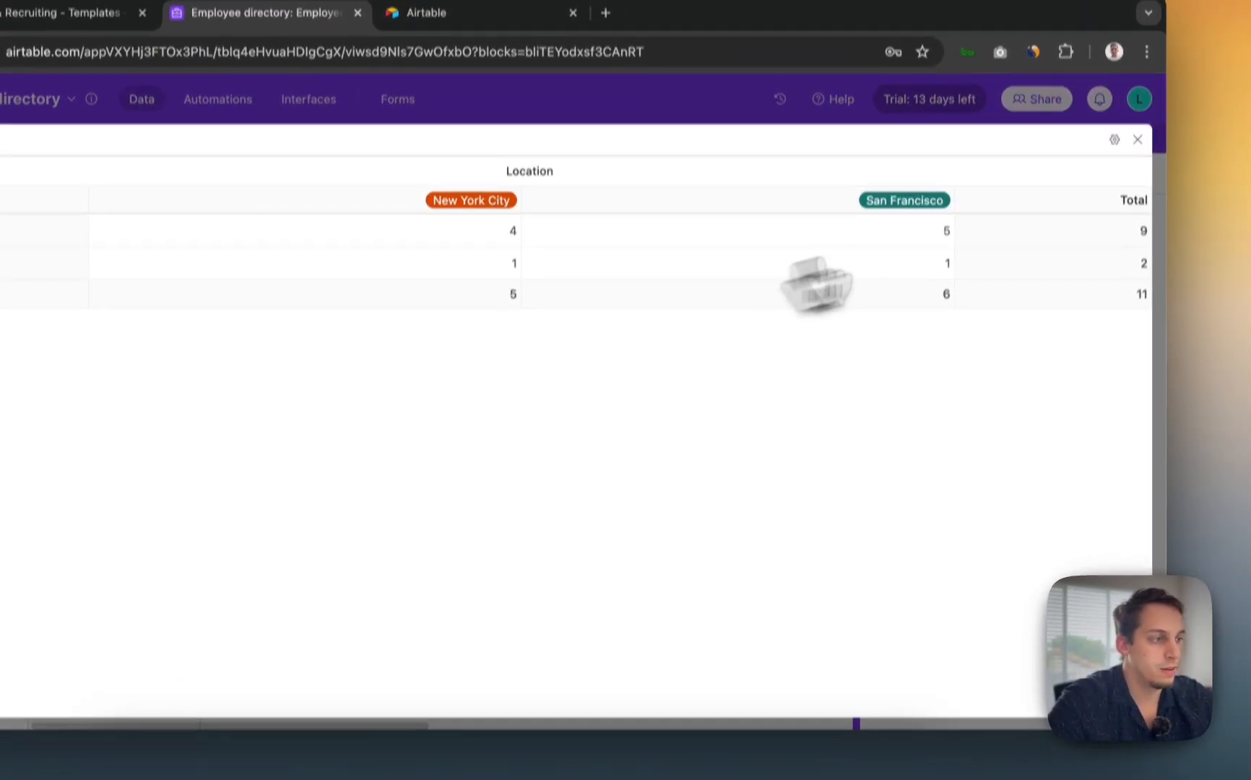
pyautogui.click(1138, 140)
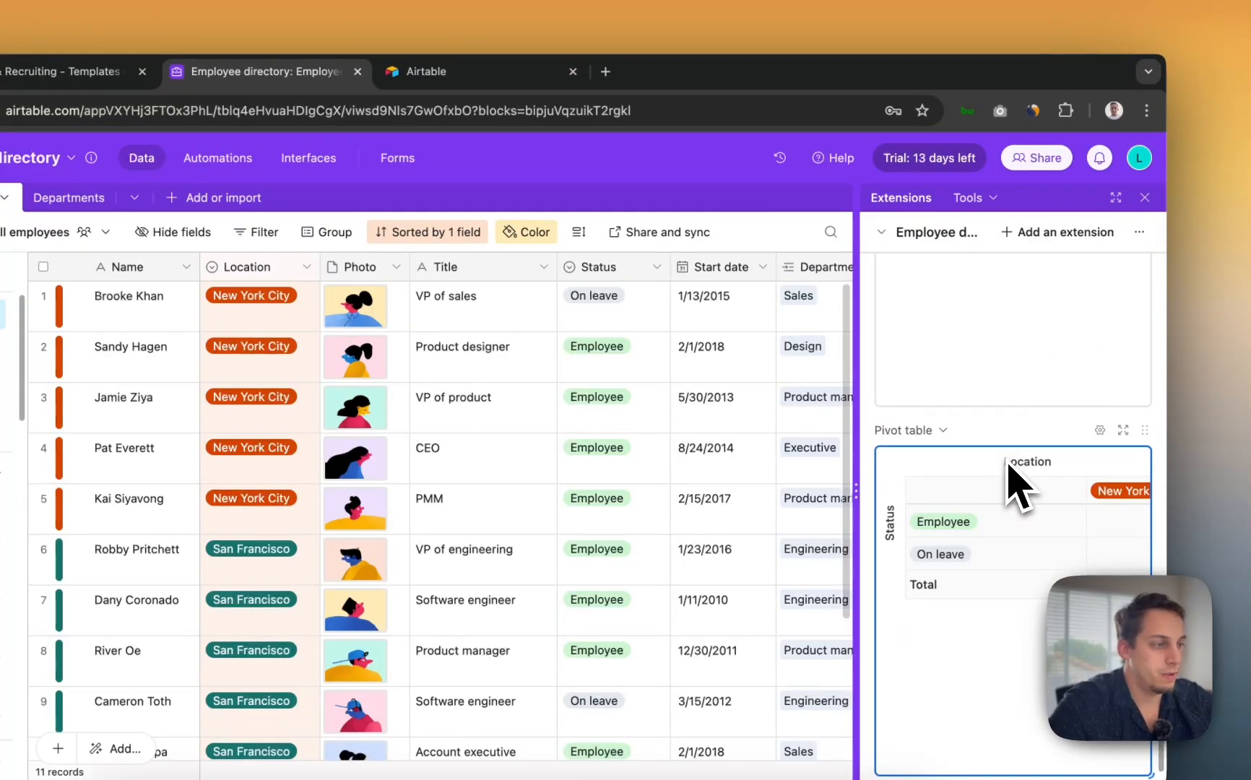
# Step: Review the Pivot table extension's settings and return to the employee table
pyautogui.click(1100, 430)
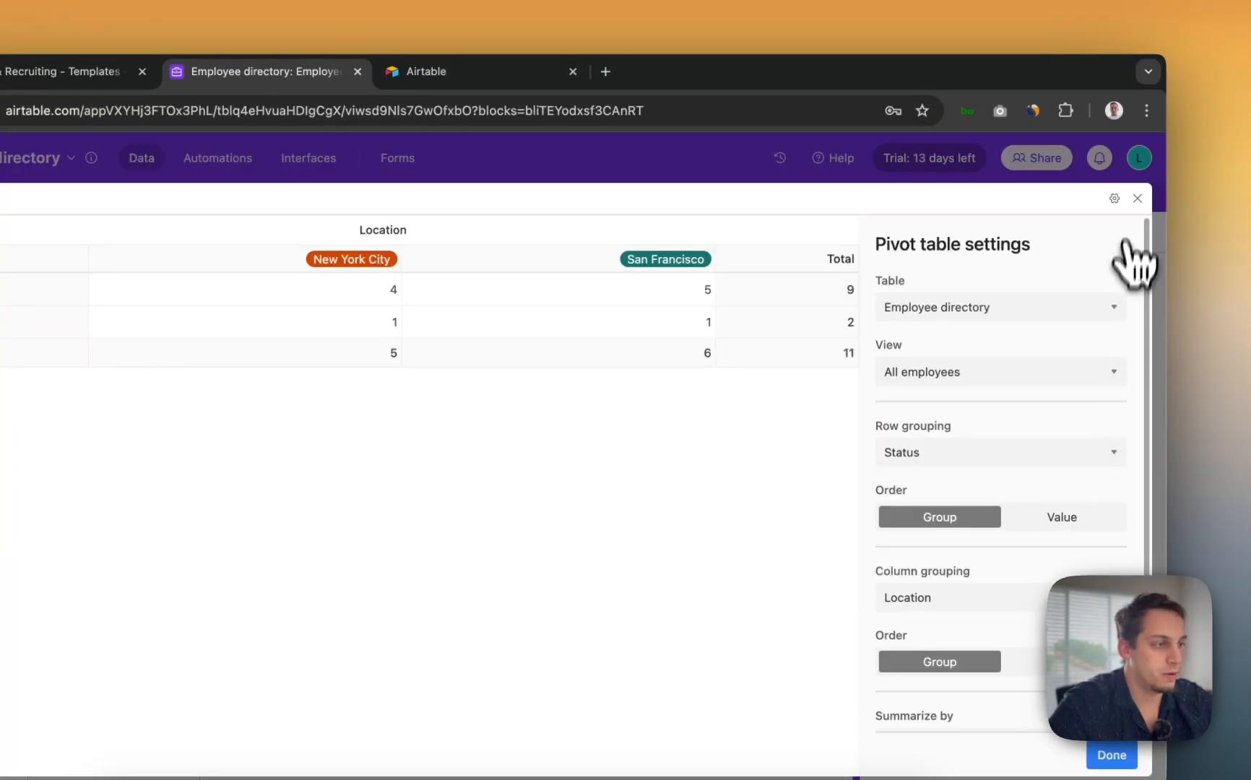
pyautogui.click(1115, 198)
pyautogui.click(1136, 196)
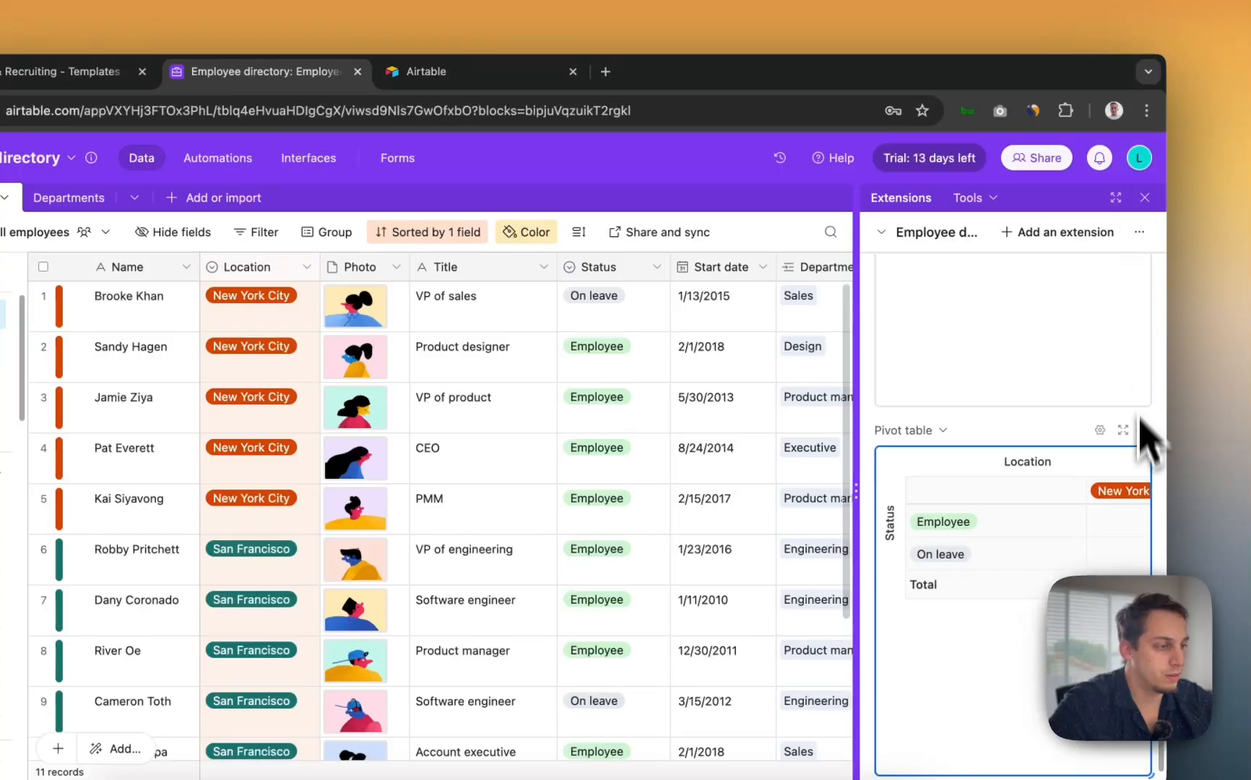
pyautogui.moveTo(1142, 434); pyautogui.dragTo(99, 211)
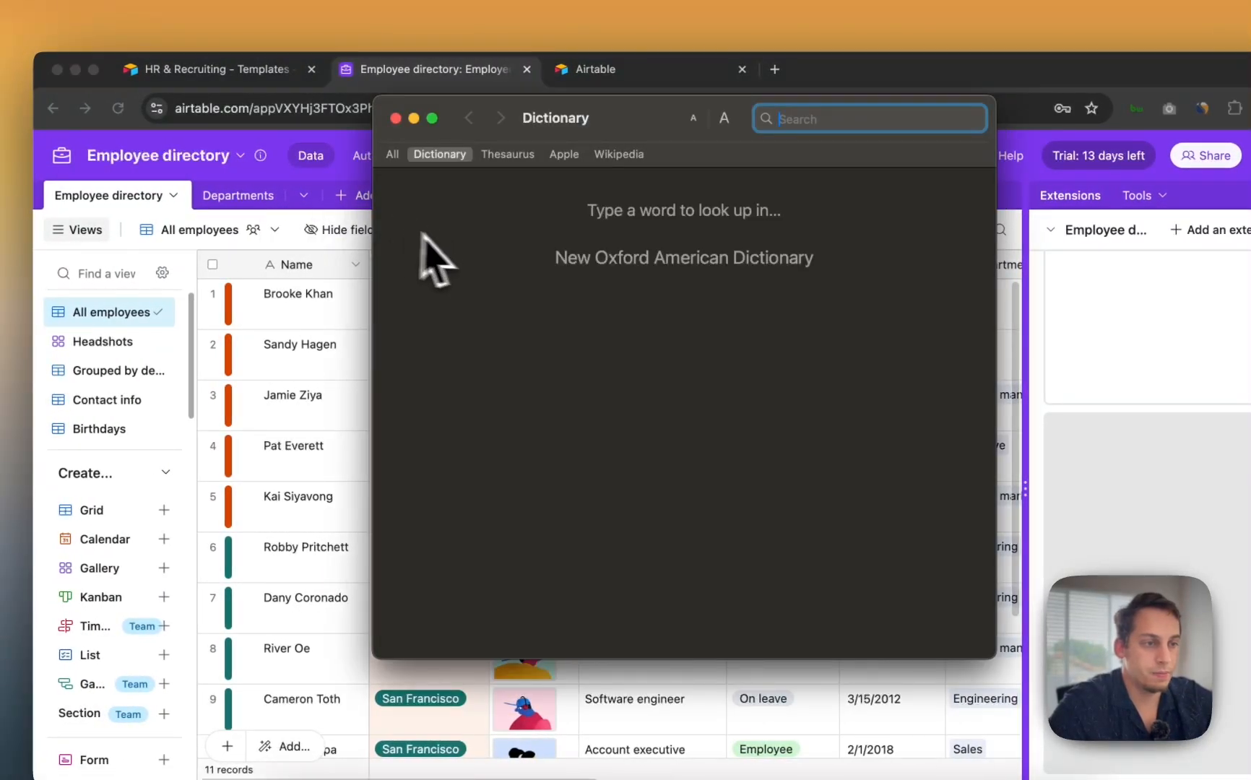
pyautogui.click(396, 119)
# Step: Check the base's list of tables and the Pivot table extension's options, and close the extensions area
pyautogui.click(303, 196)
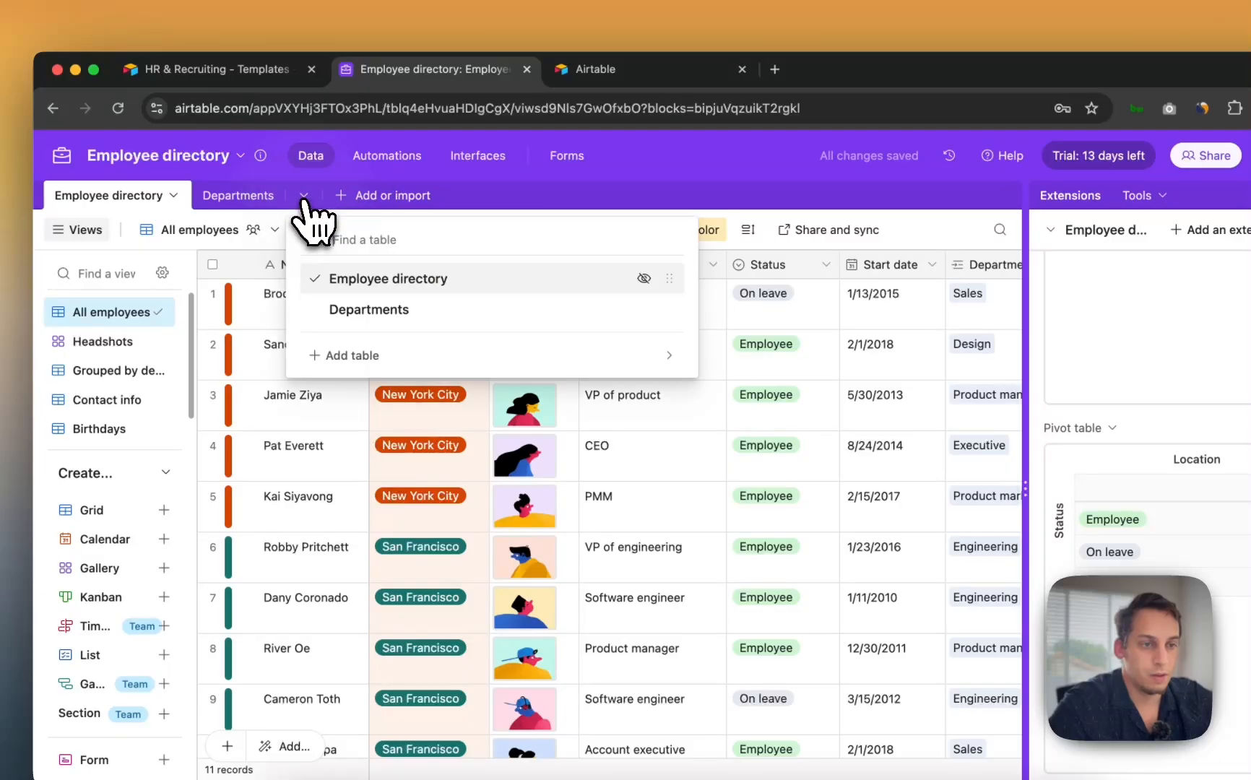
pyautogui.click(671, 354)
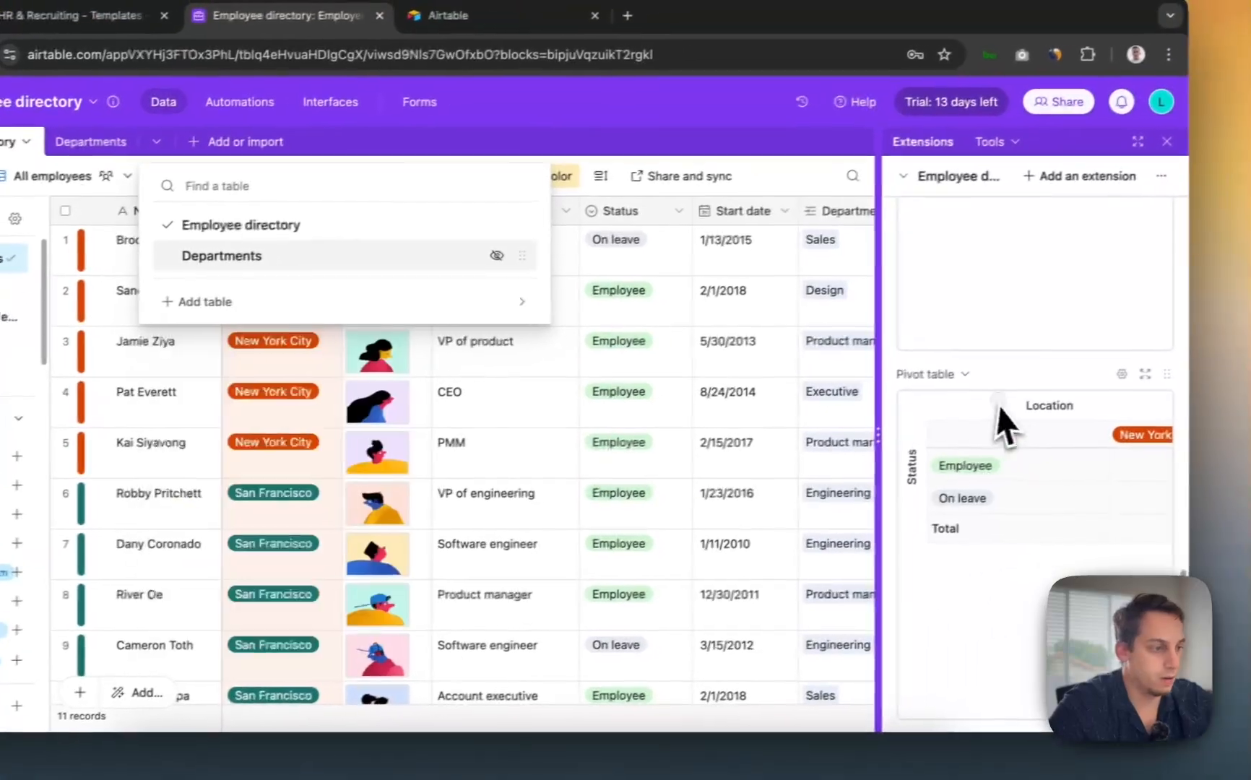
pyautogui.click(958, 376)
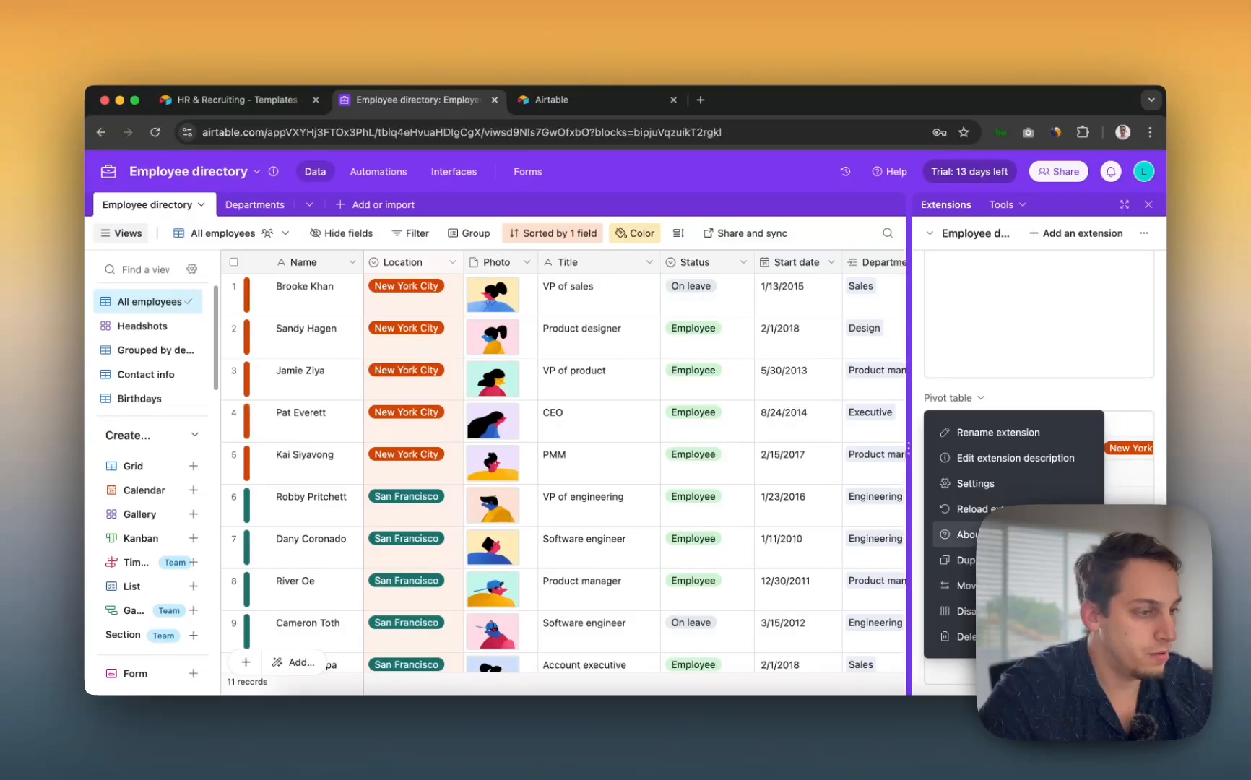
pyautogui.press('Escape')
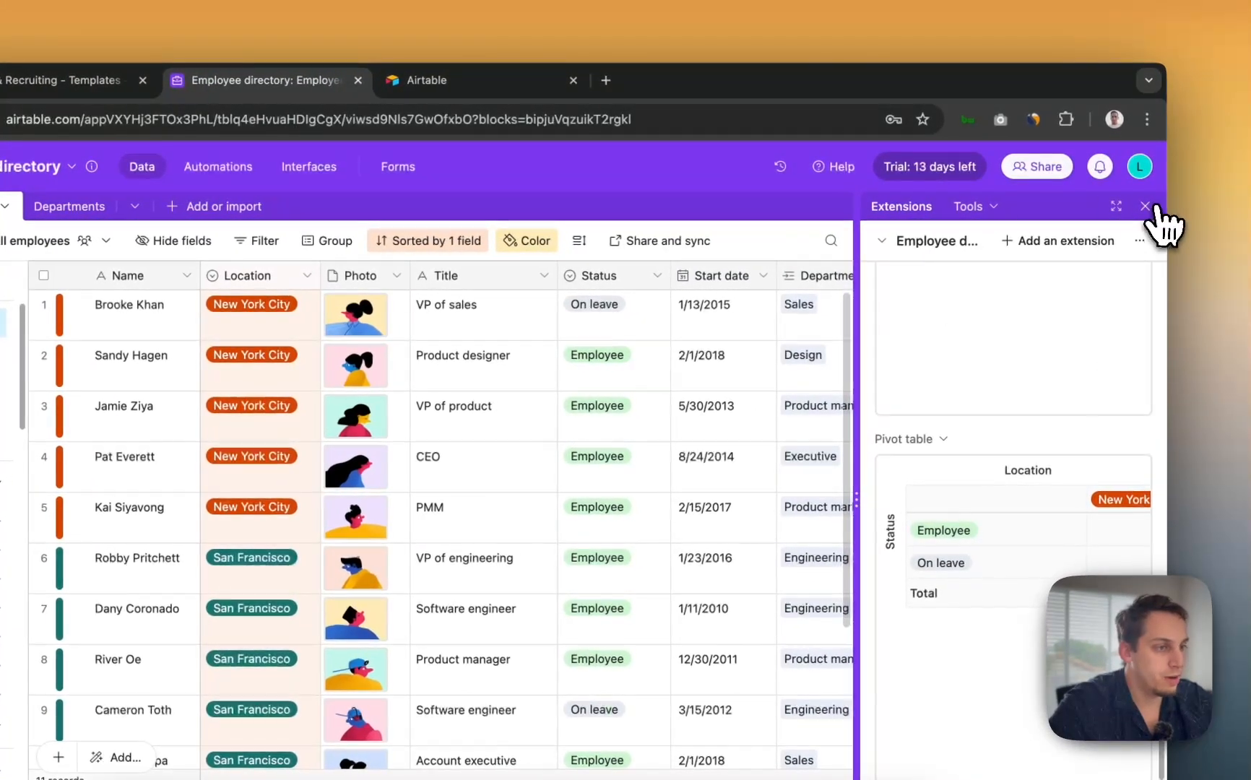
pyautogui.click(1149, 204)
# Step: Browse the field types available for a new field in the employee table, preview Barcode, and cancel the new field
pyautogui.hscroll(10, 824, 377)
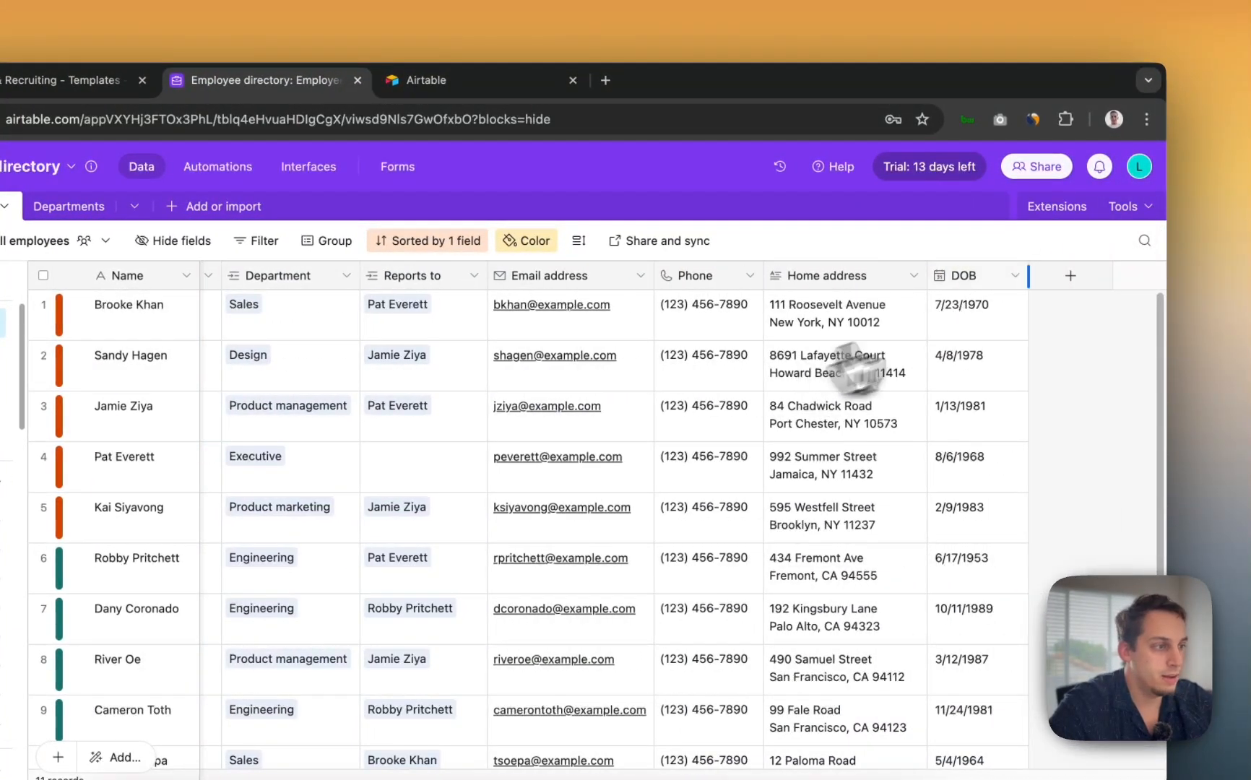
pyautogui.click(1072, 276)
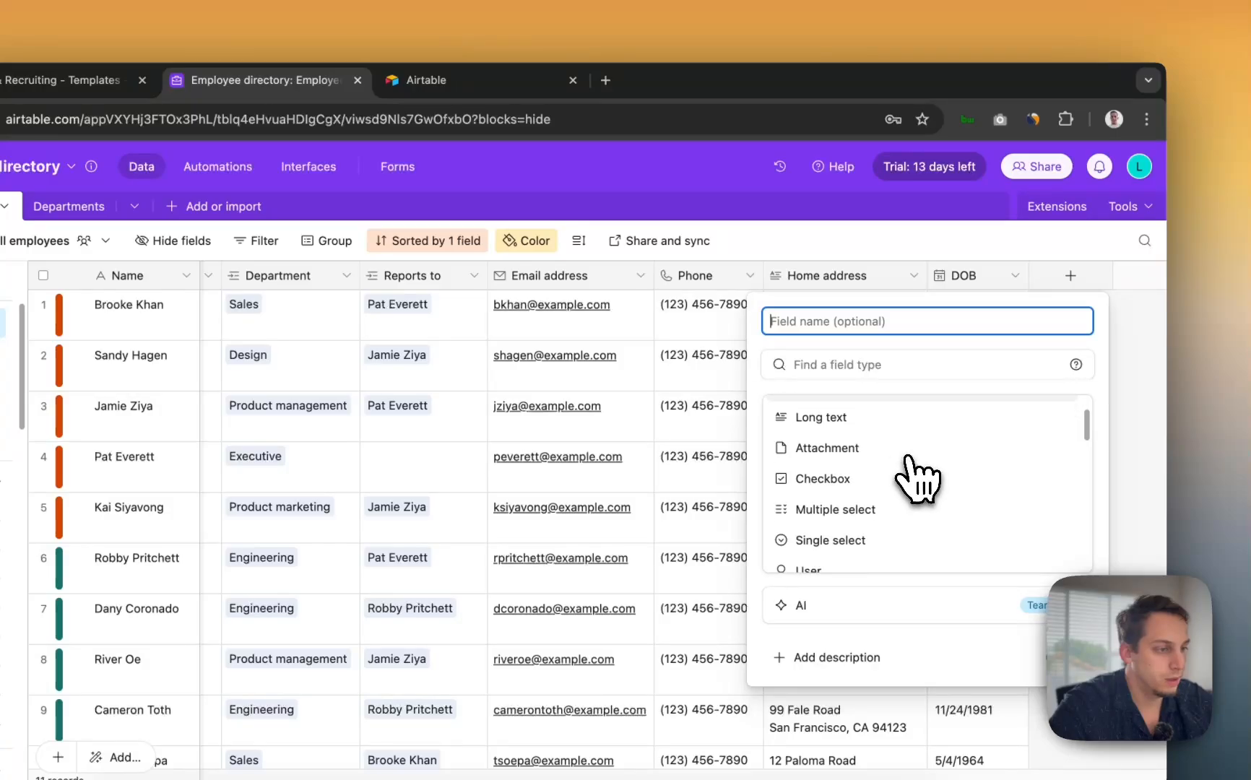
pyautogui.scroll(-3, 918, 481)
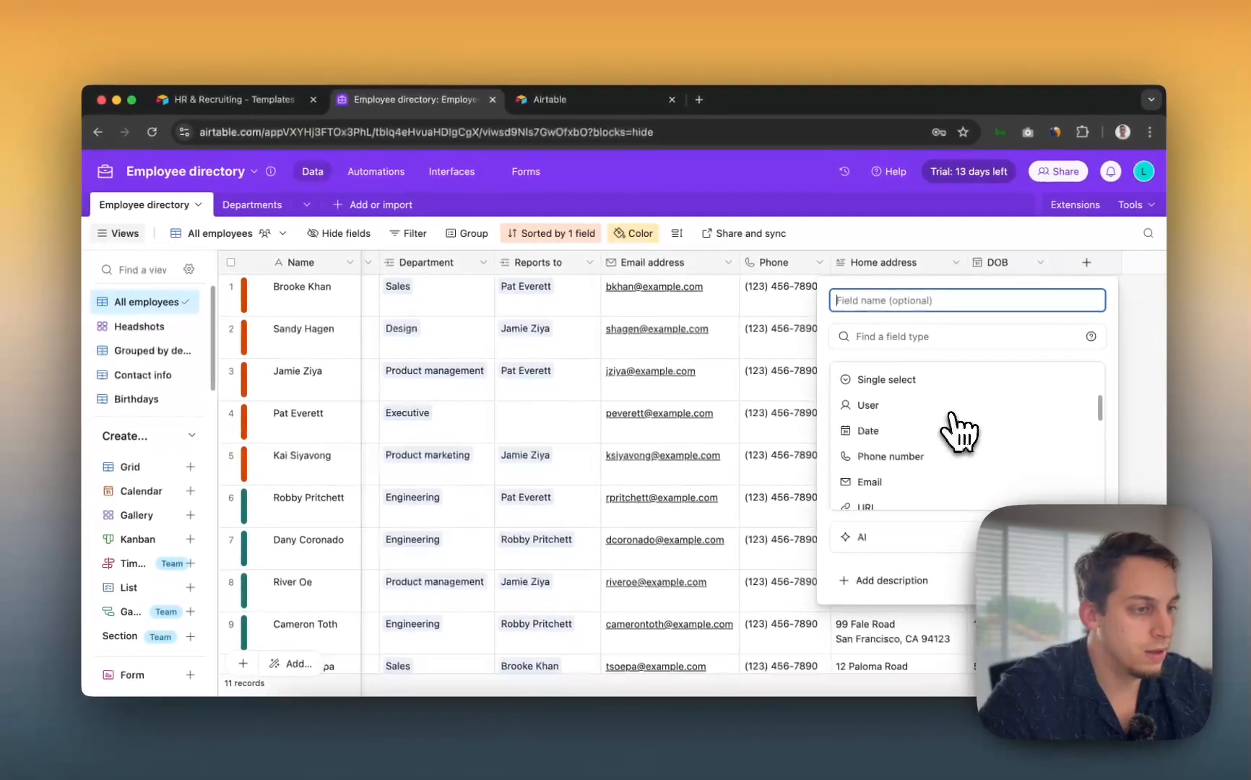
pyautogui.scroll(-2, 938, 429)
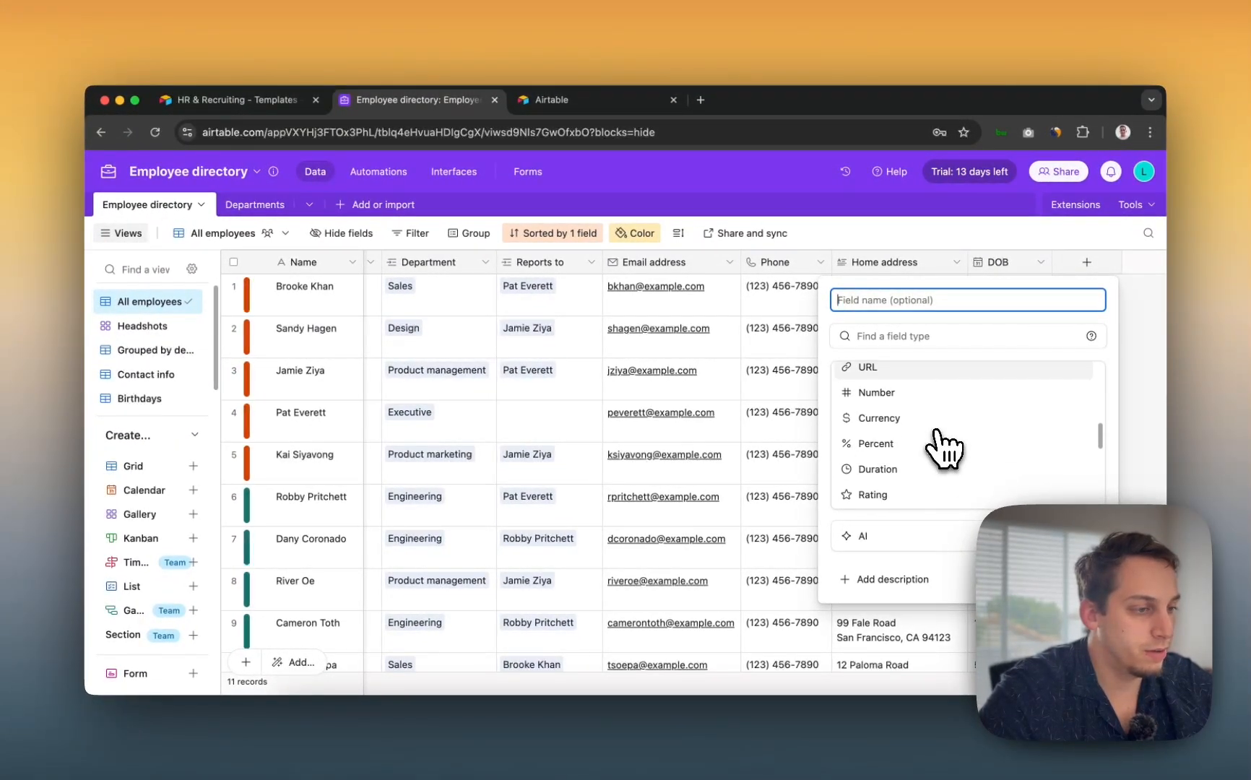
pyautogui.scroll(-1, 944, 450)
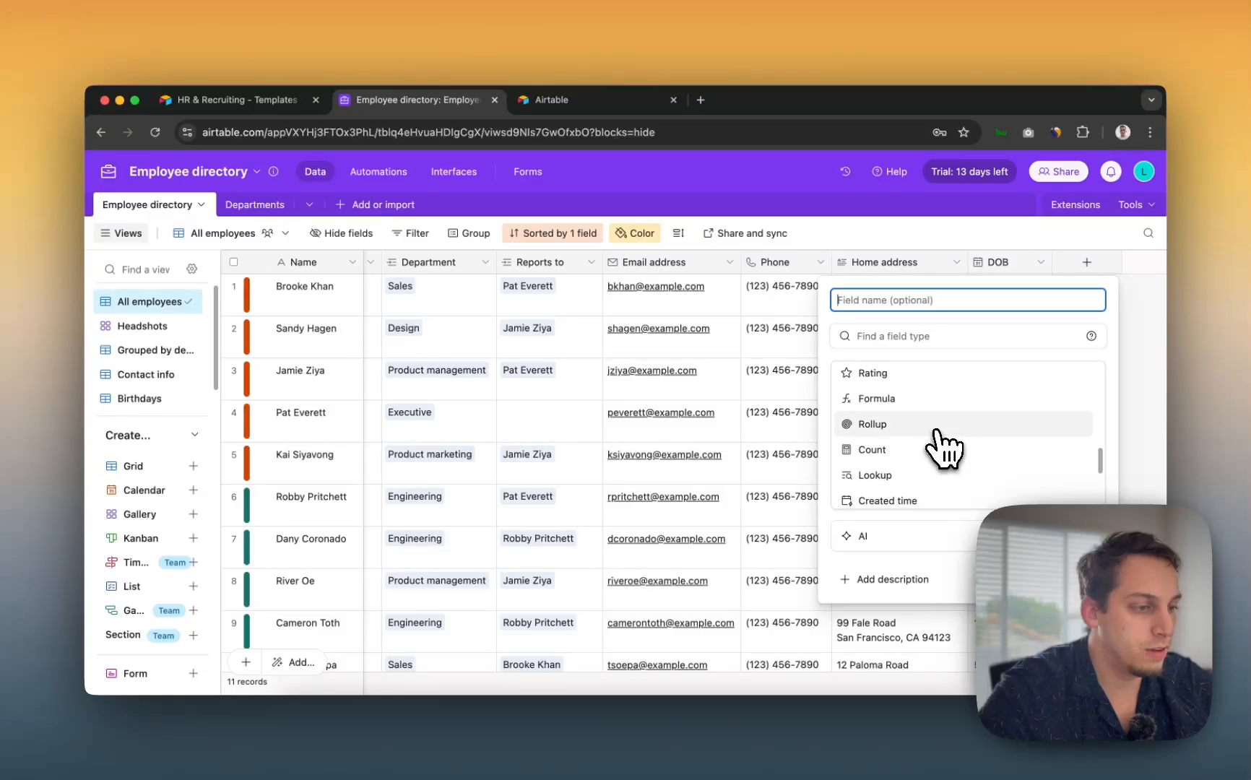
pyautogui.scroll(-3, 943, 450)
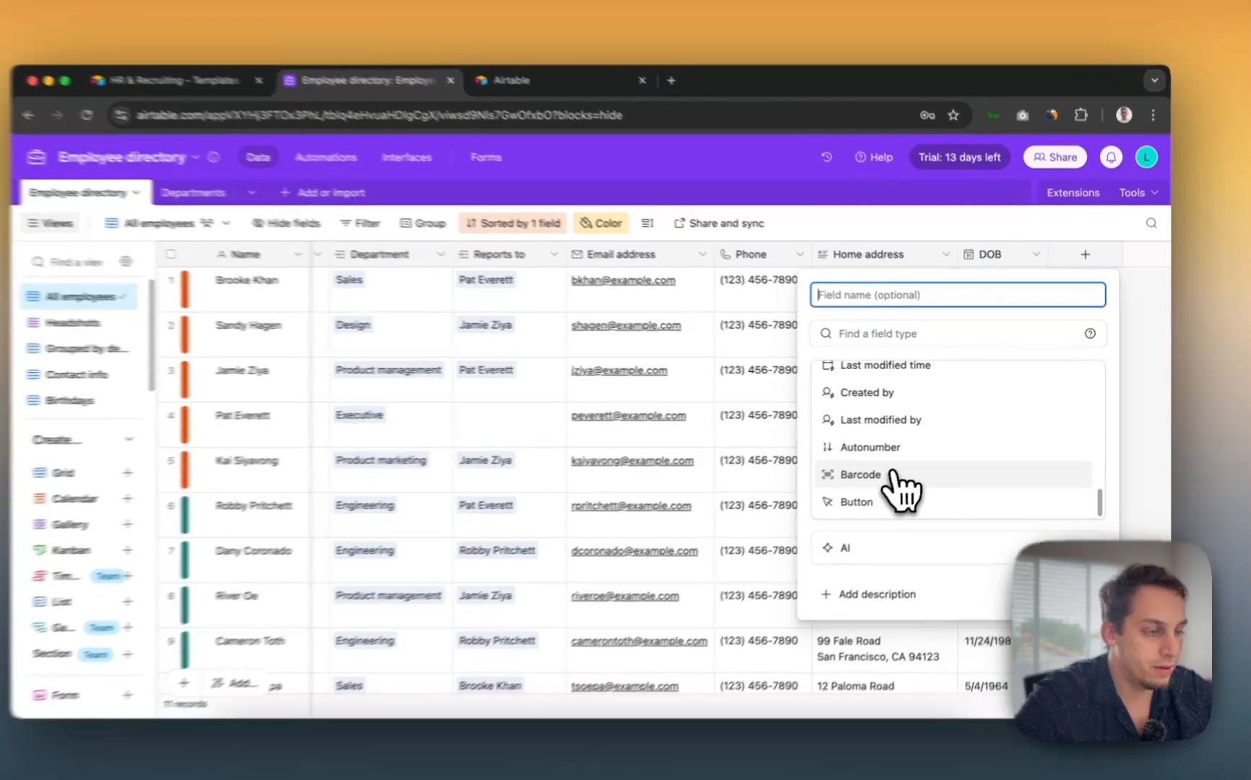
pyautogui.click(900, 468)
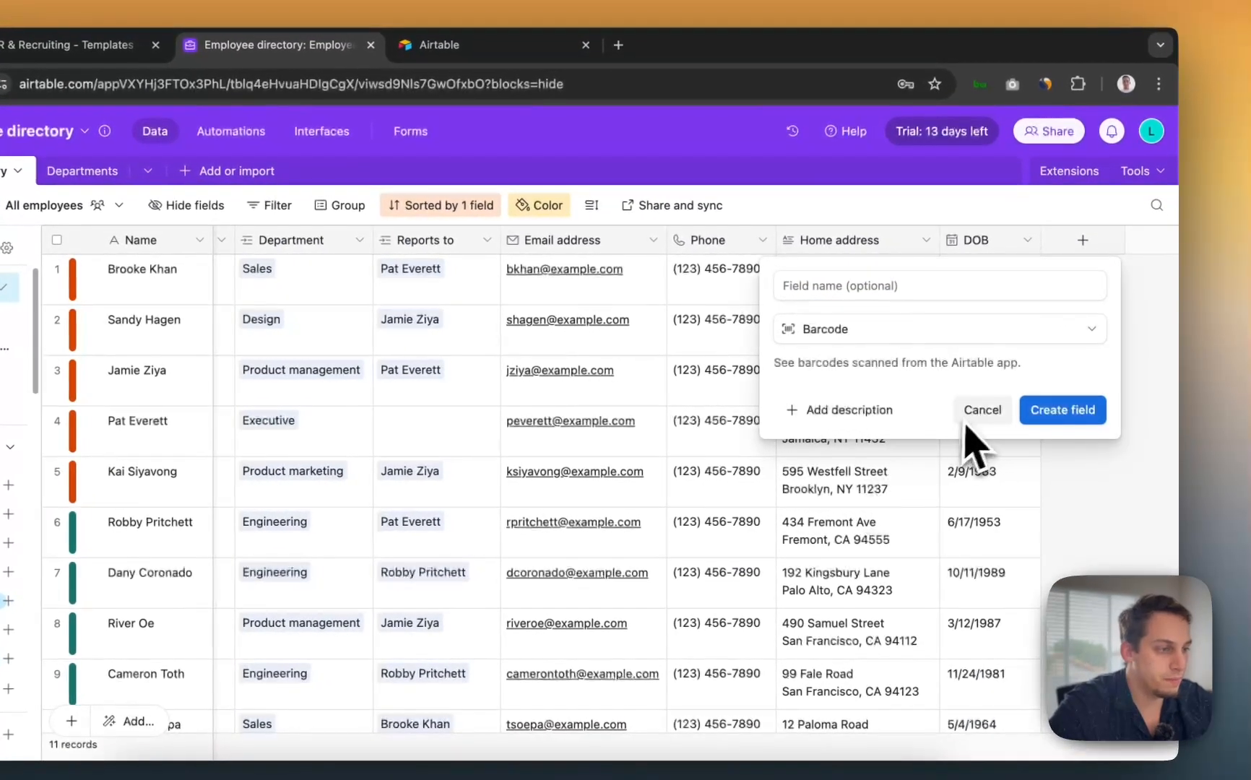
pyautogui.click(1024, 408)
pyautogui.hscroll(-10, 1029, 325)
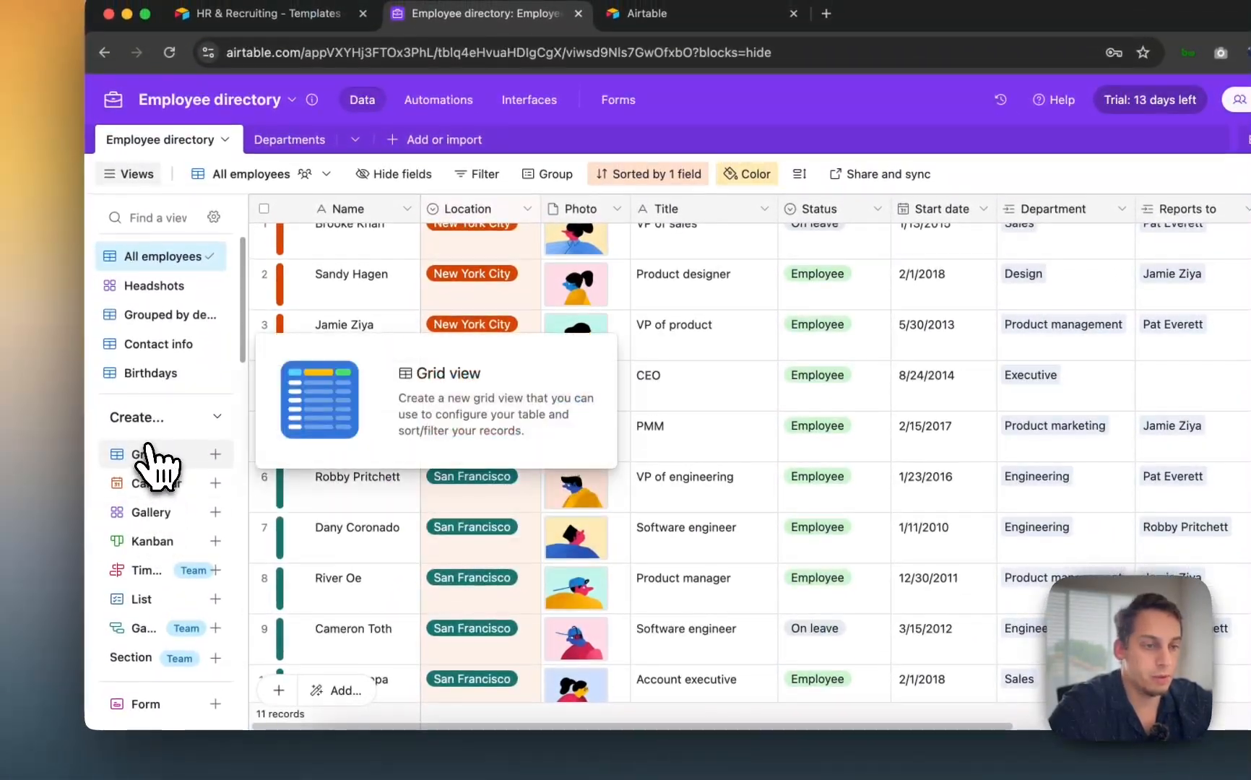
pyautogui.click(269, 466)
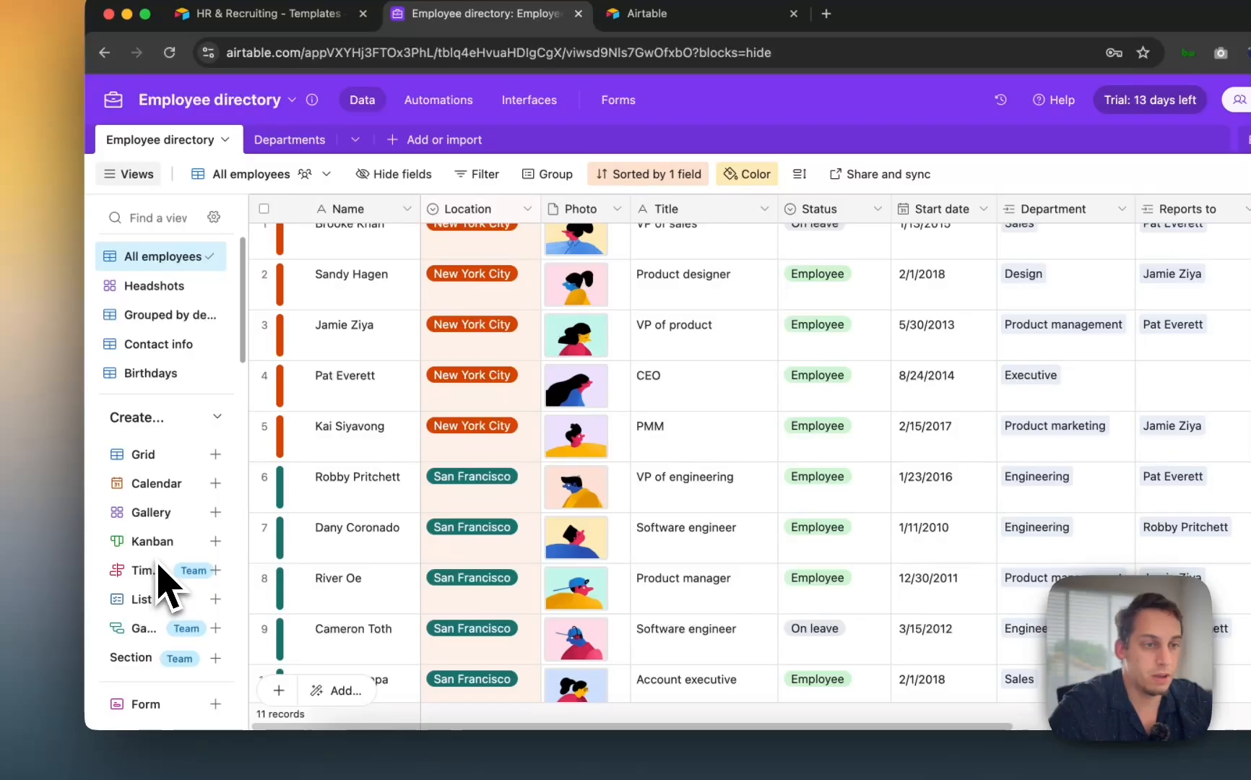
pyautogui.scroll(1, 632, 394)
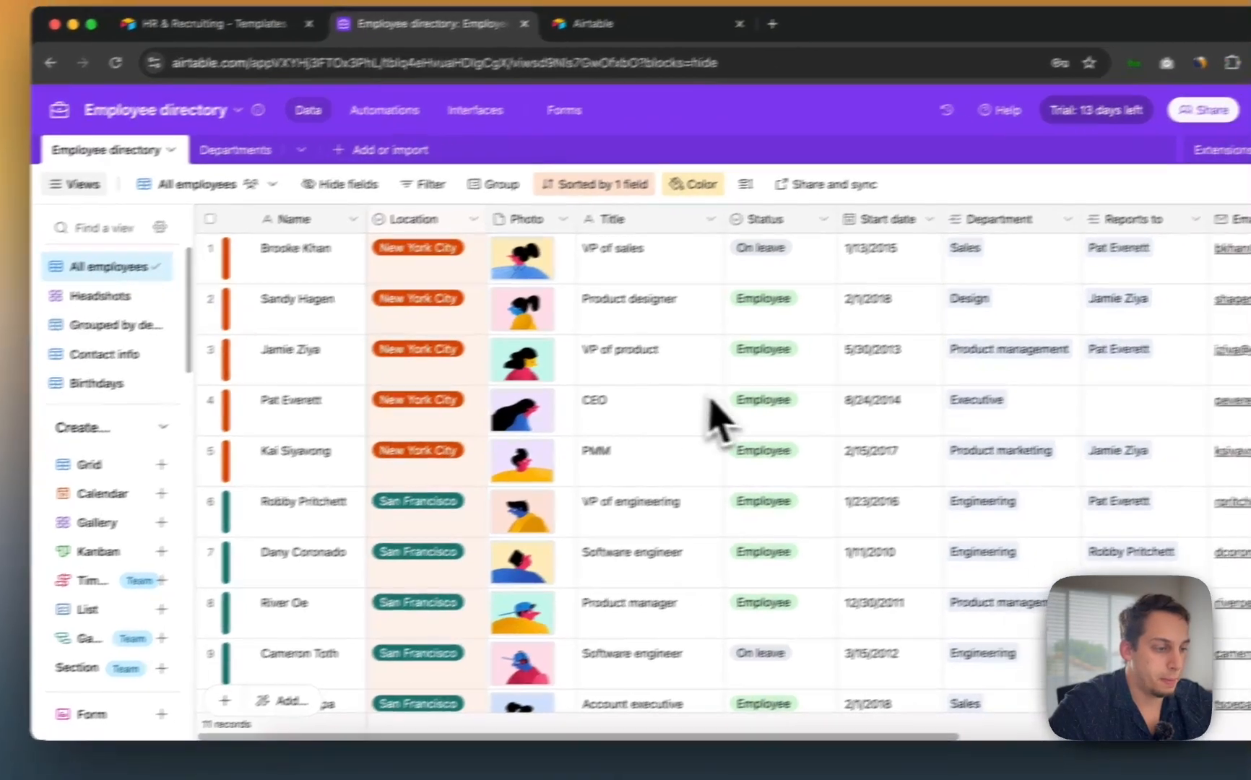
pyautogui.hscroll(5, 716, 416)
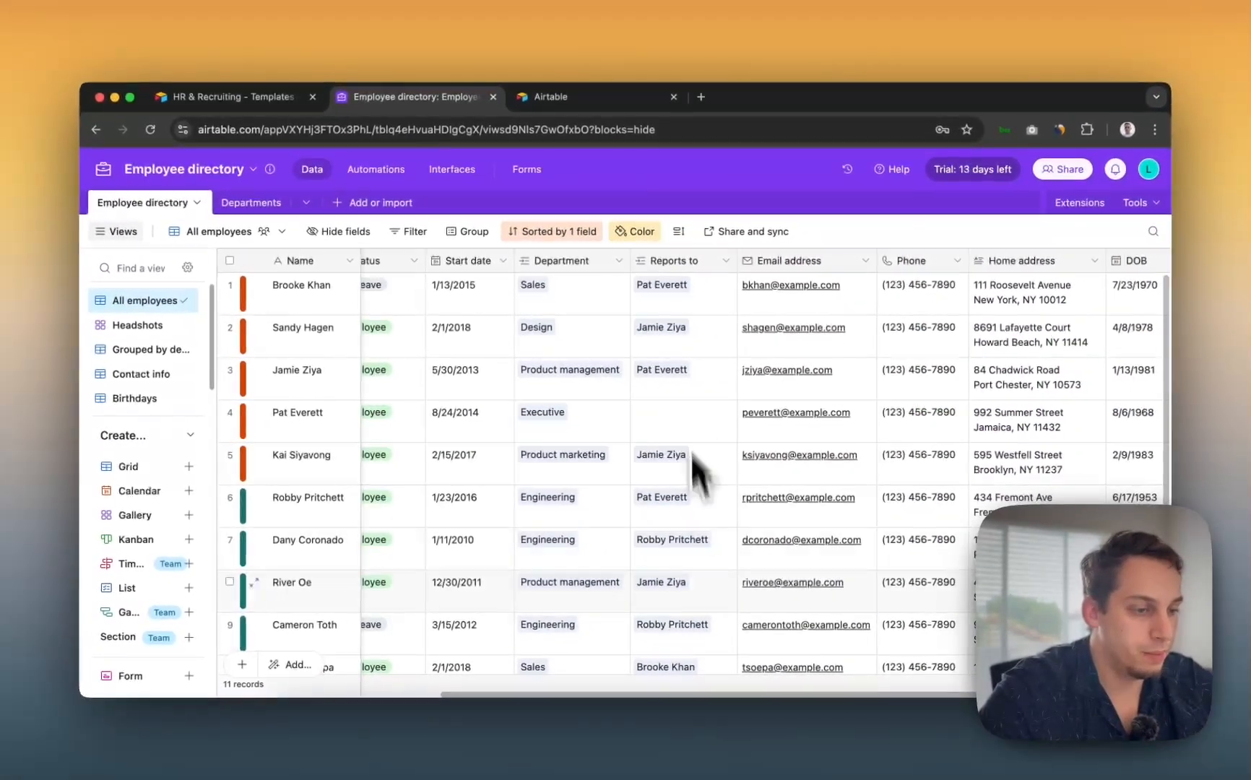
pyautogui.hscroll(-5, 631, 470)
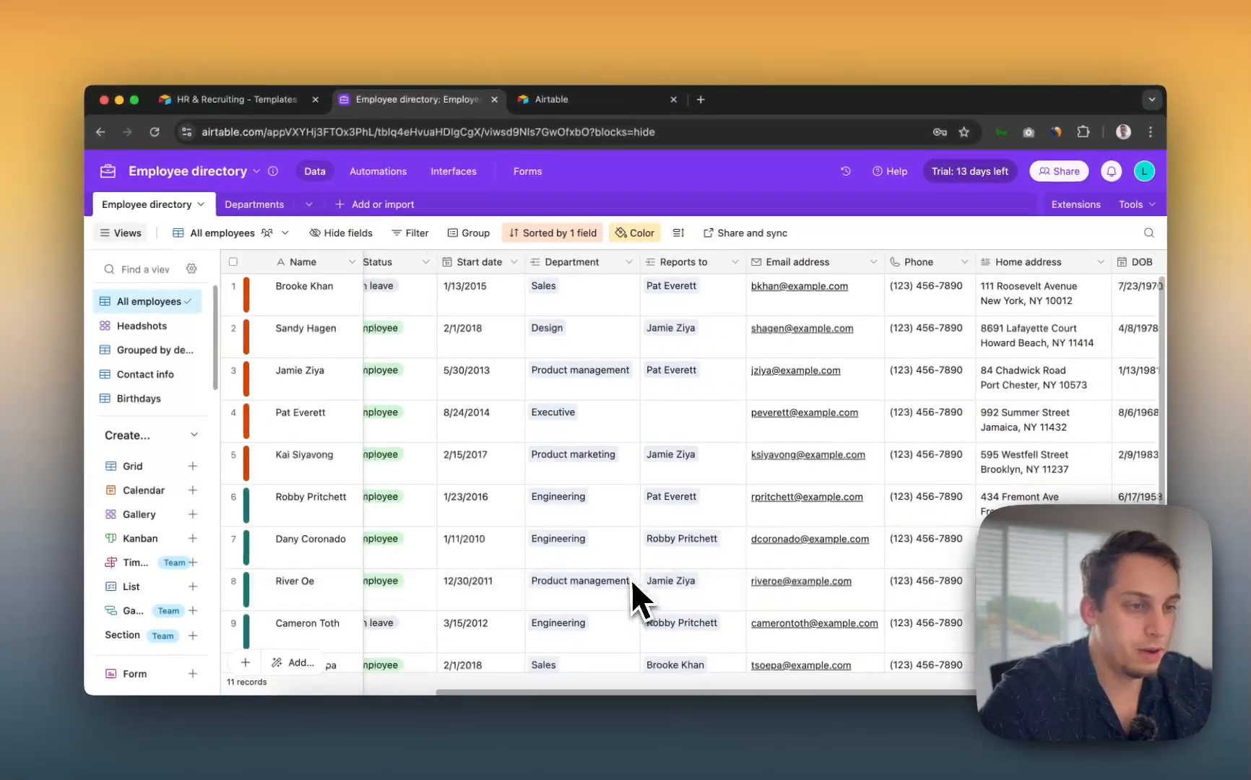
pyautogui.hscroll(-1, 632, 394)
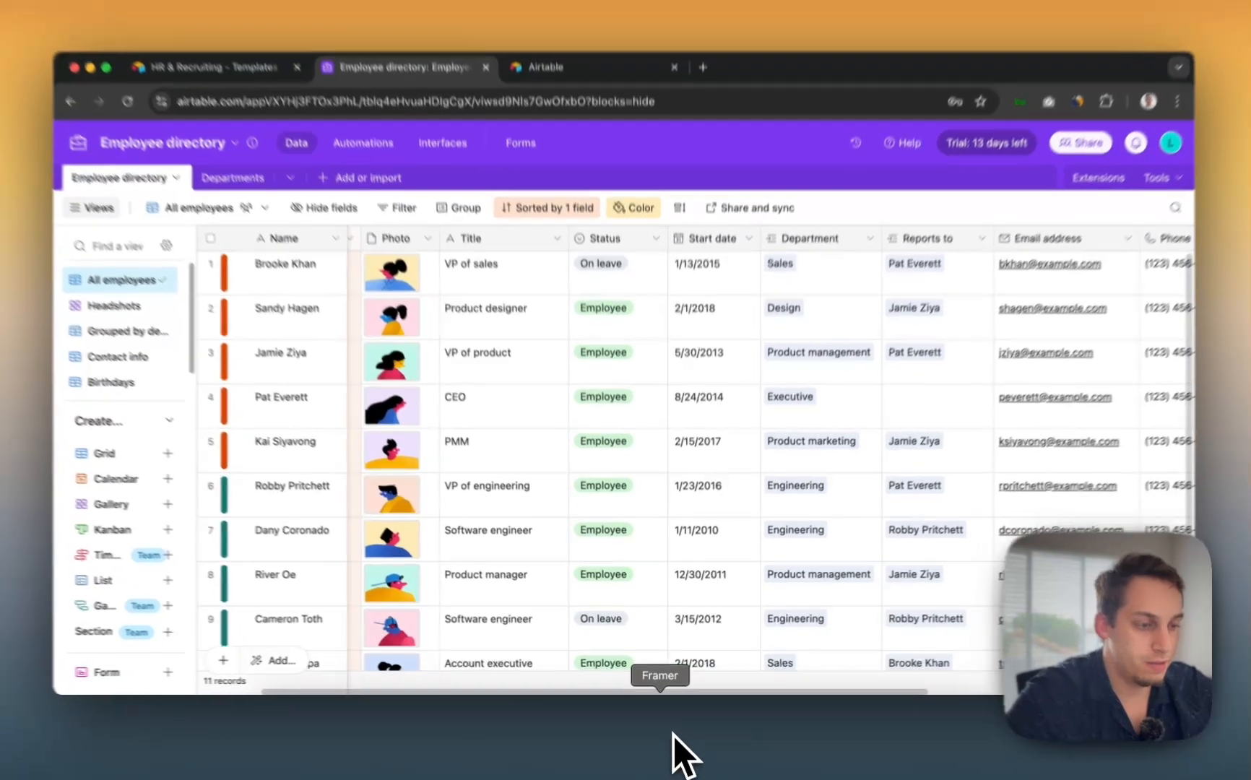
# Step: Switch to Framer and preview the CMS detail page with several different employee records
pyautogui.click(674, 734)
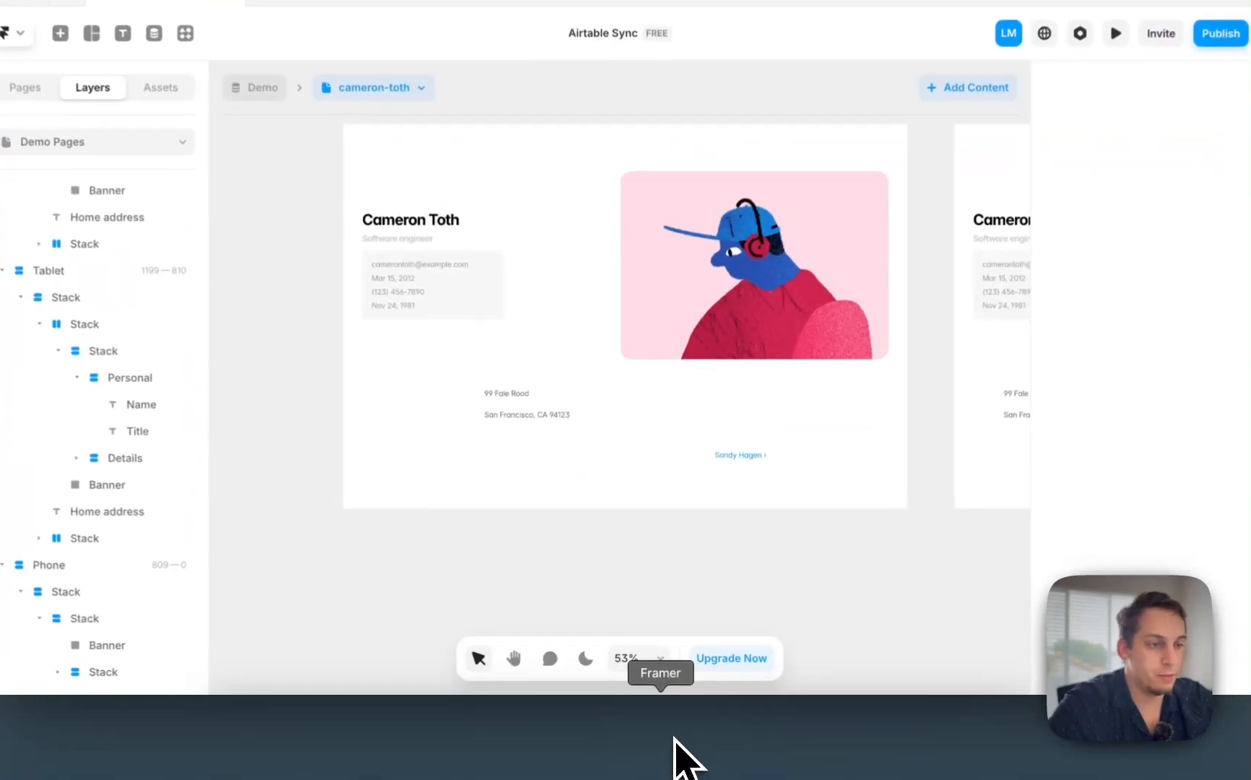
pyautogui.click(510, 152)
pyautogui.click(470, 321)
pyautogui.click(480, 167)
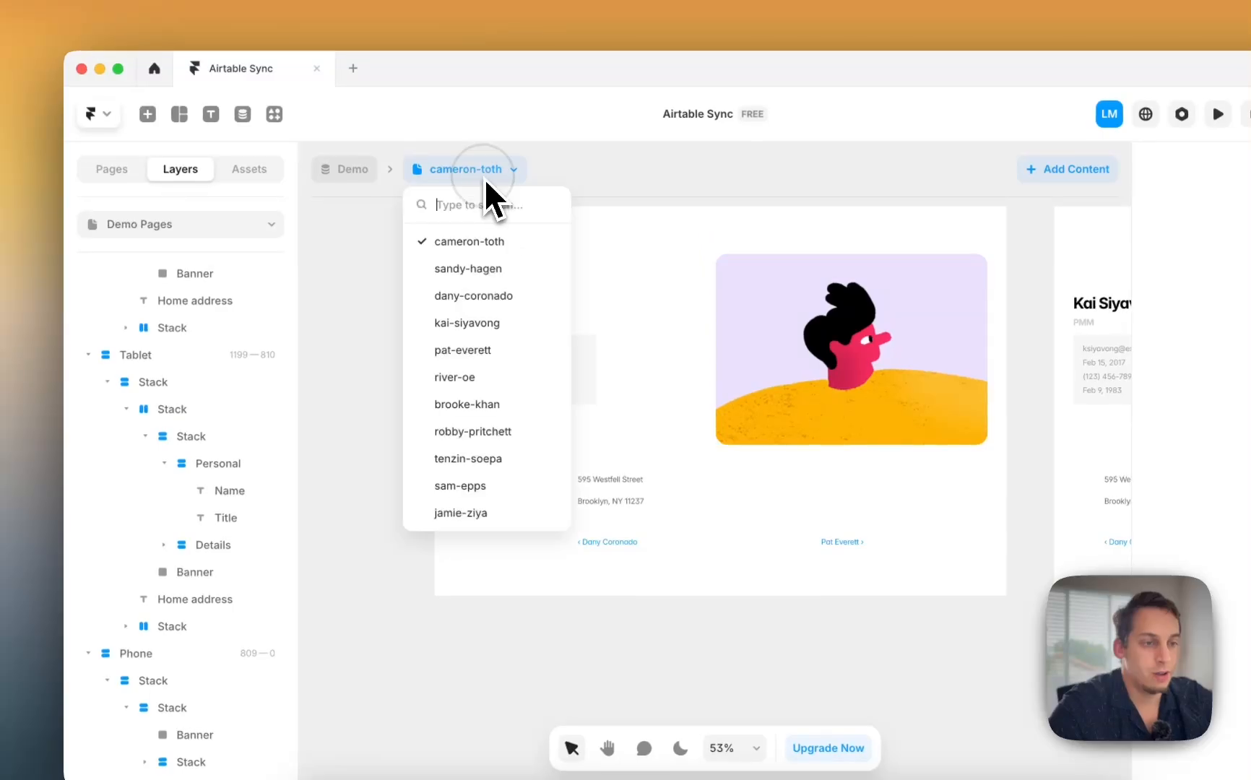
pyautogui.click(484, 273)
pyautogui.click(473, 169)
pyautogui.click(462, 377)
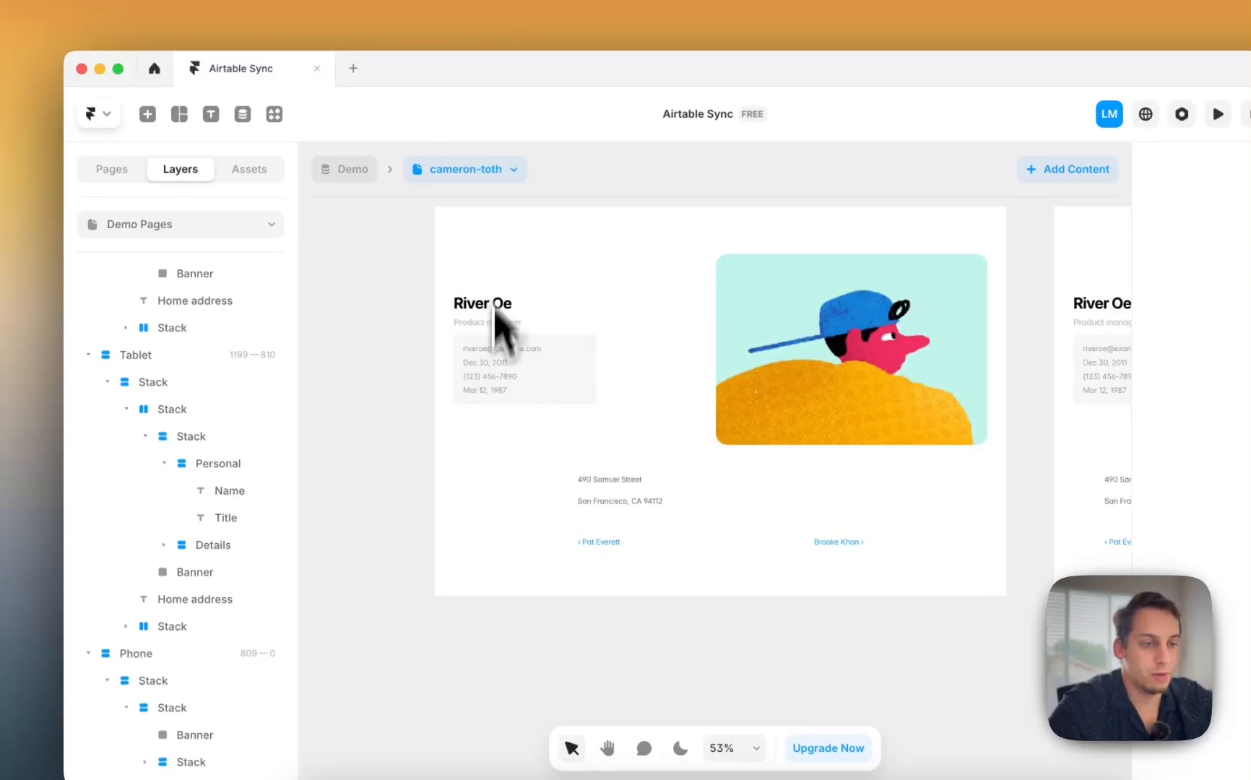
pyautogui.click(498, 173)
pyautogui.click(490, 323)
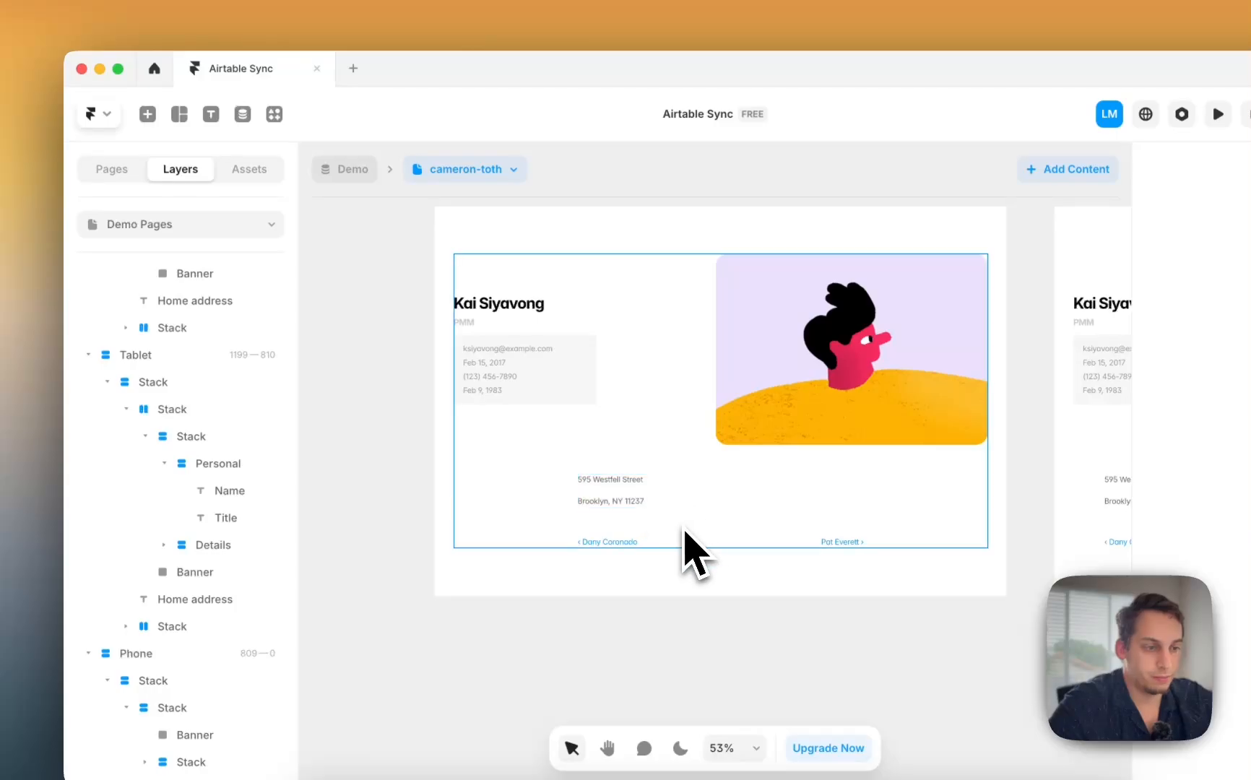
# Step: Align the contents of the Desktop layout's main vertical stack to the left
pyautogui.click(596, 502)
pyautogui.click(519, 425)
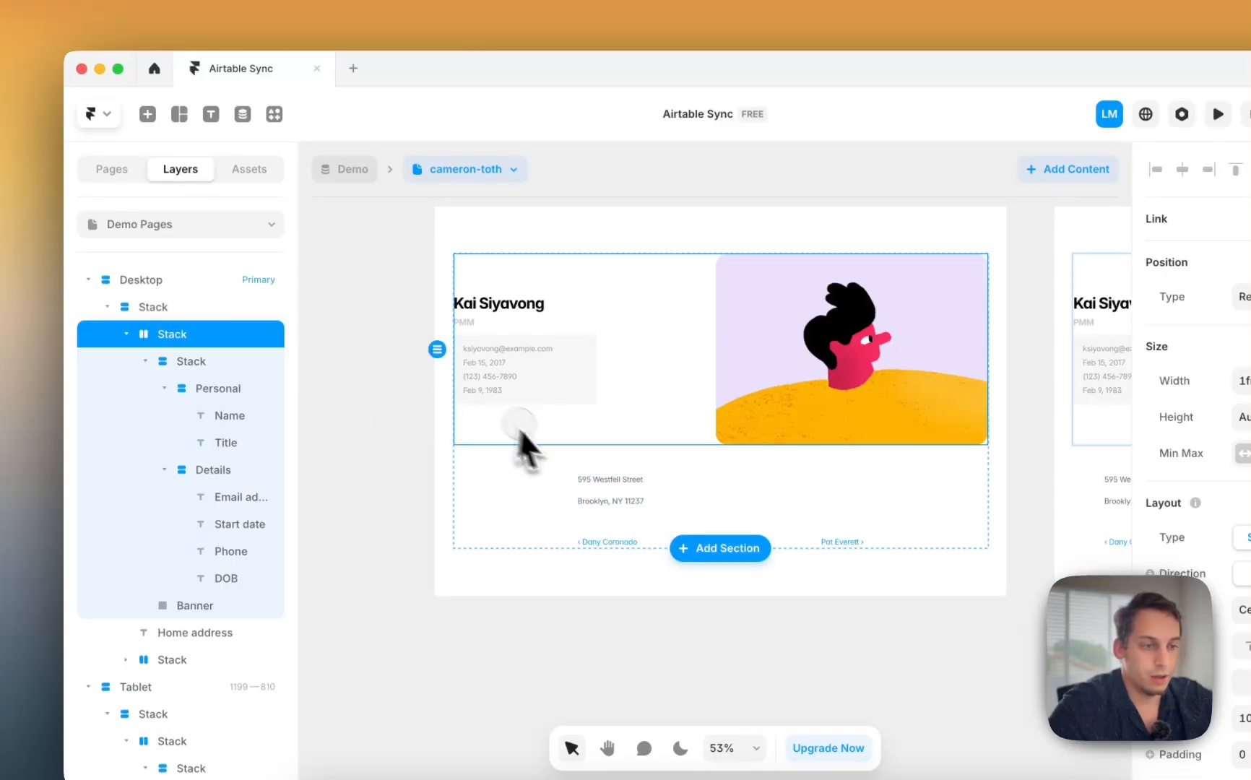
pyautogui.click(518, 448)
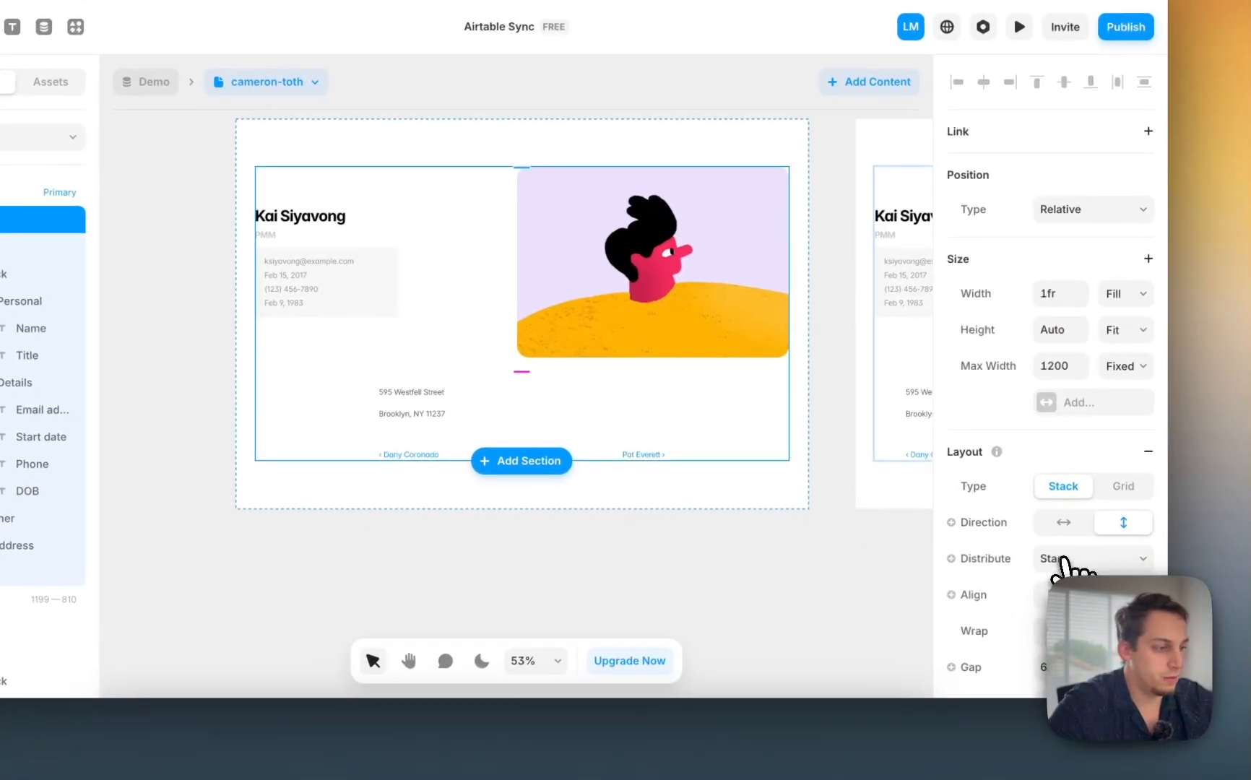
pyautogui.click(1064, 601)
pyautogui.click(543, 529)
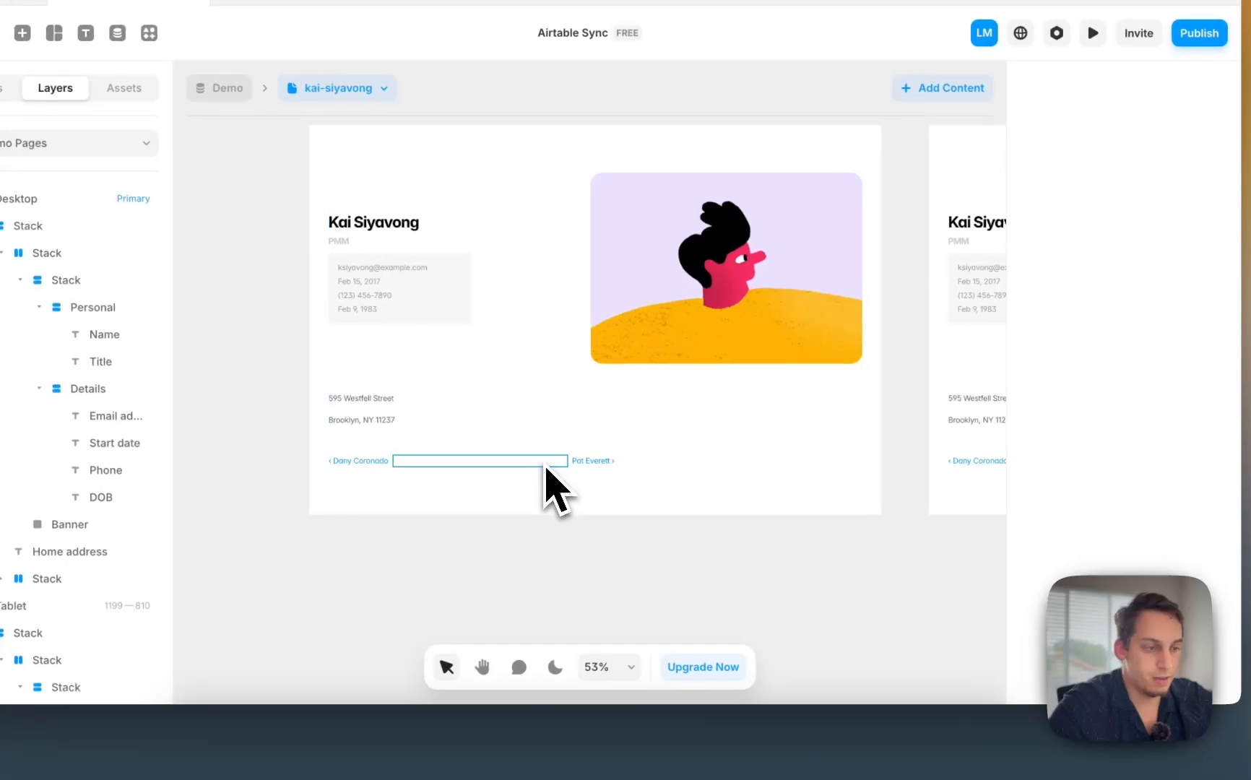
# Step: Delete the empty spacer between the previous and next links and remove the maximum width from their stack
pyautogui.click(553, 464)
pyautogui.press('BackSpace')
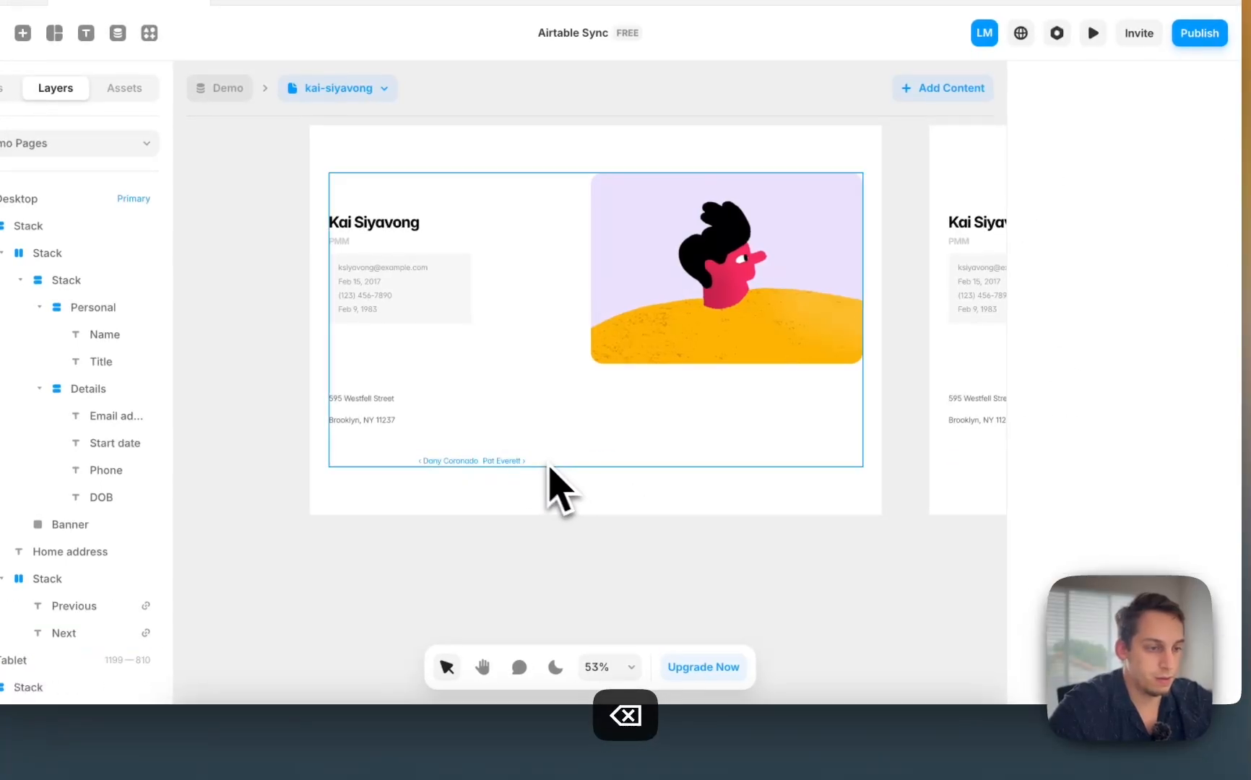
pyautogui.click(557, 469)
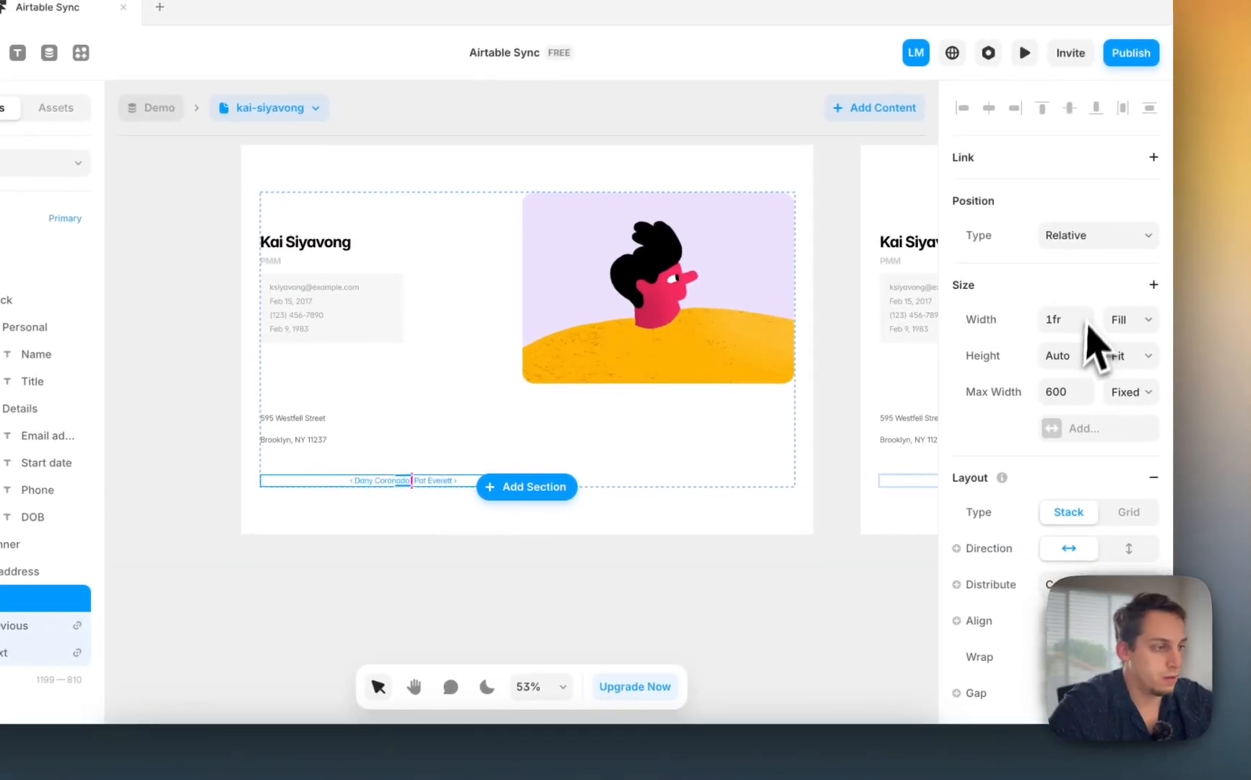
pyautogui.click(1200, 375)
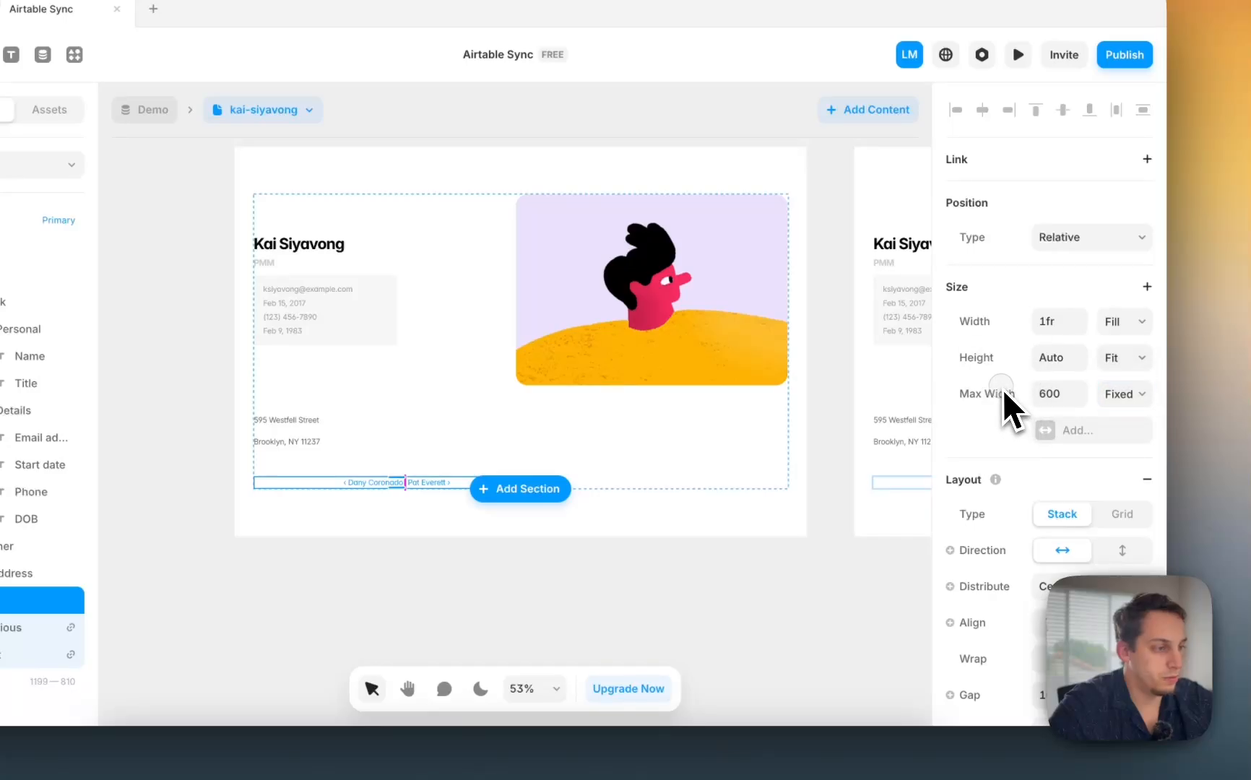
pyautogui.click(1018, 408)
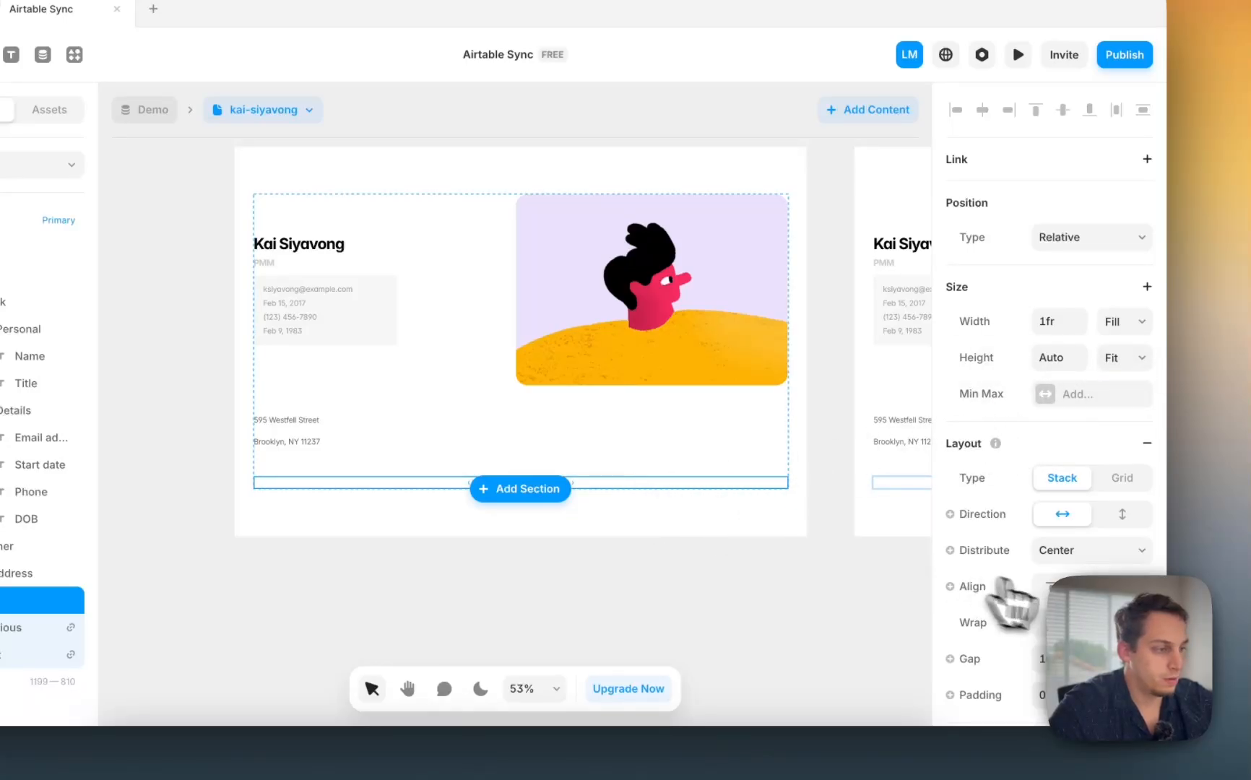
# Step: Distribute the previous and next links to opposite ends of their stack
pyautogui.click(1061, 552)
pyautogui.click(1076, 592)
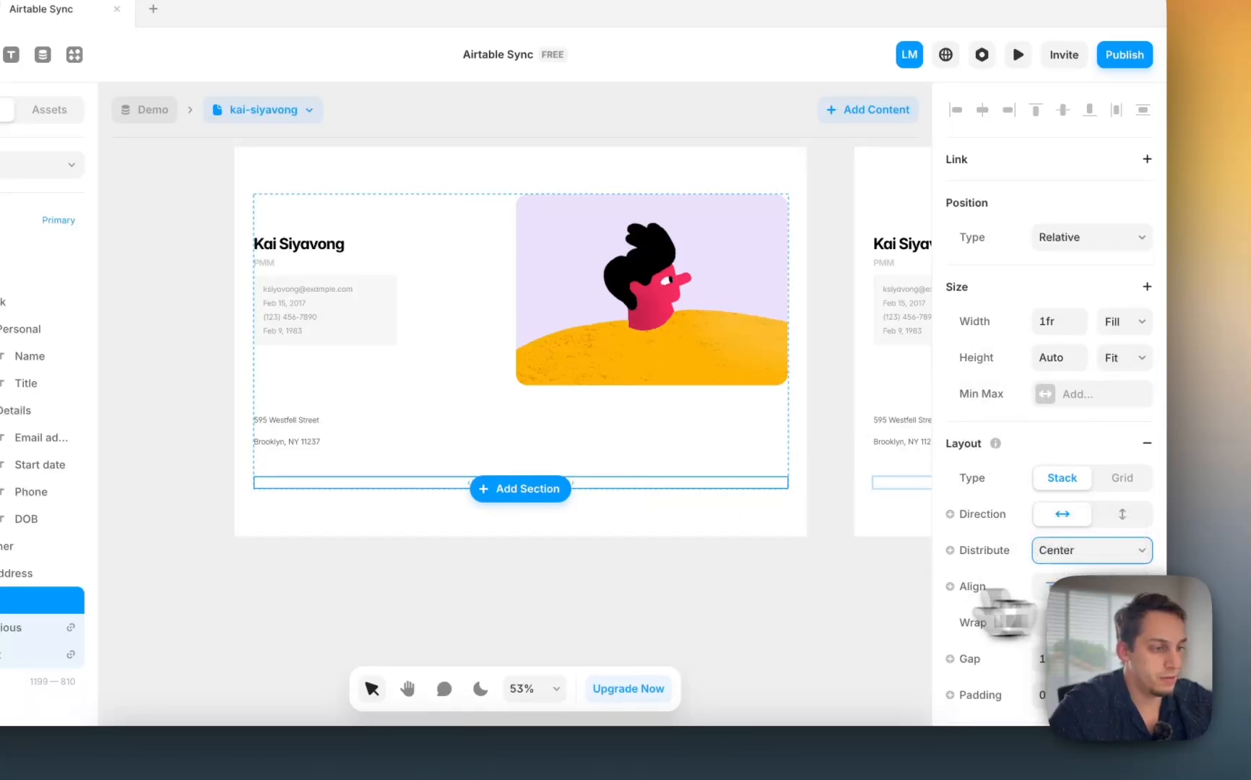
pyautogui.click(715, 599)
# Step: Add a text layer reading "Reports to:" on the empty canvas beside the Desktop layout
pyautogui.scroll(1, 716, 600)
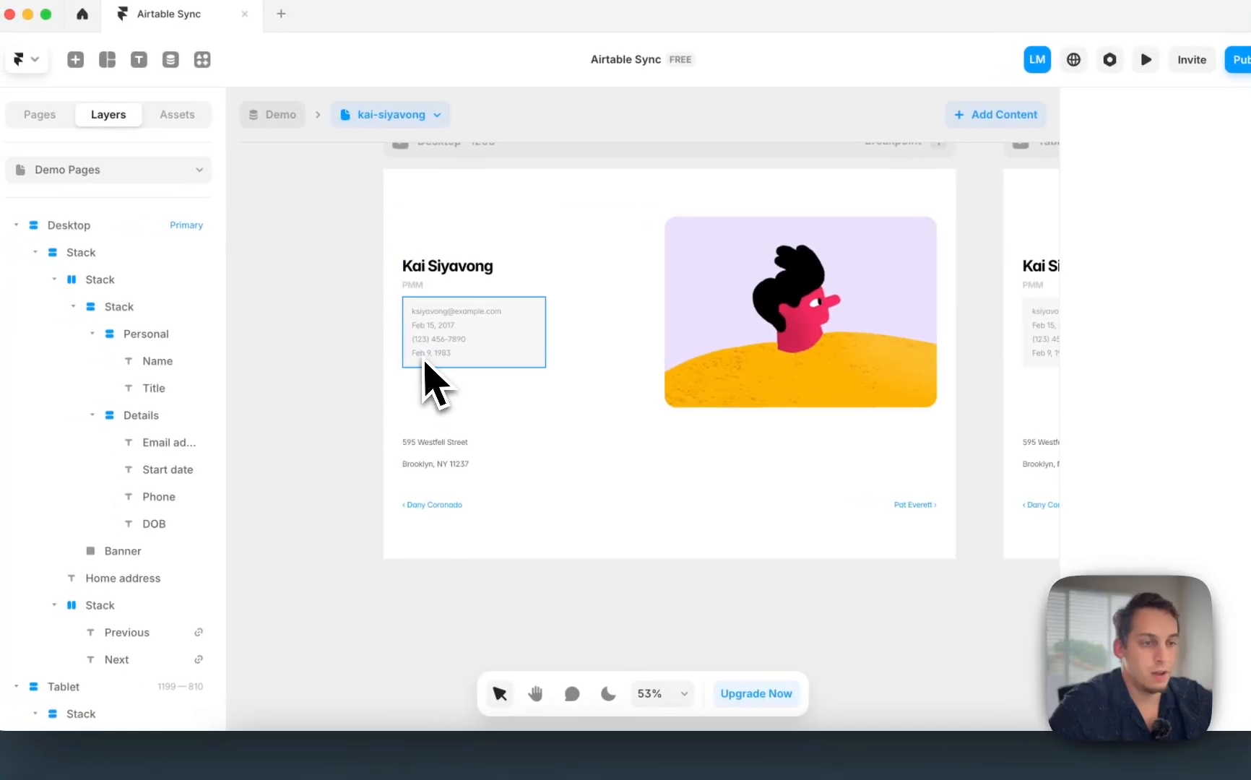
pyautogui.scroll(5, 372, 365)
pyautogui.hscroll(-3, 354, 422)
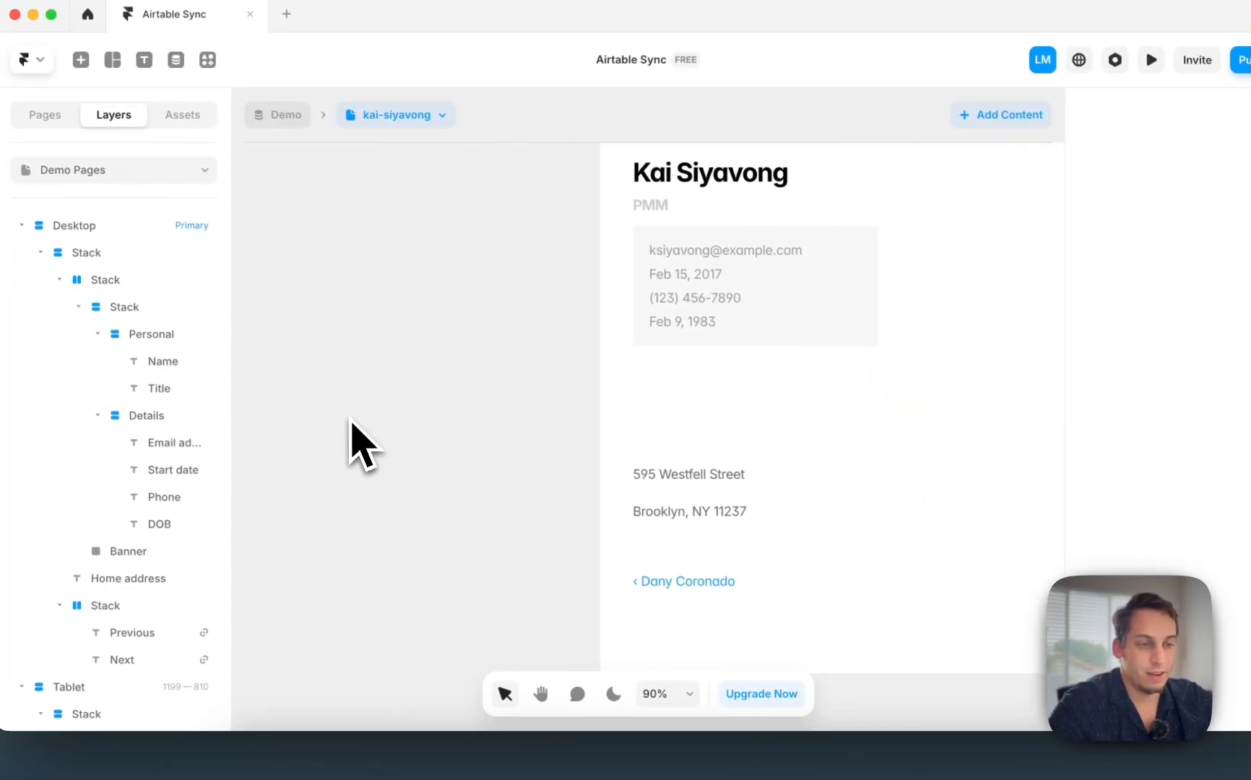
pyautogui.click(315, 419)
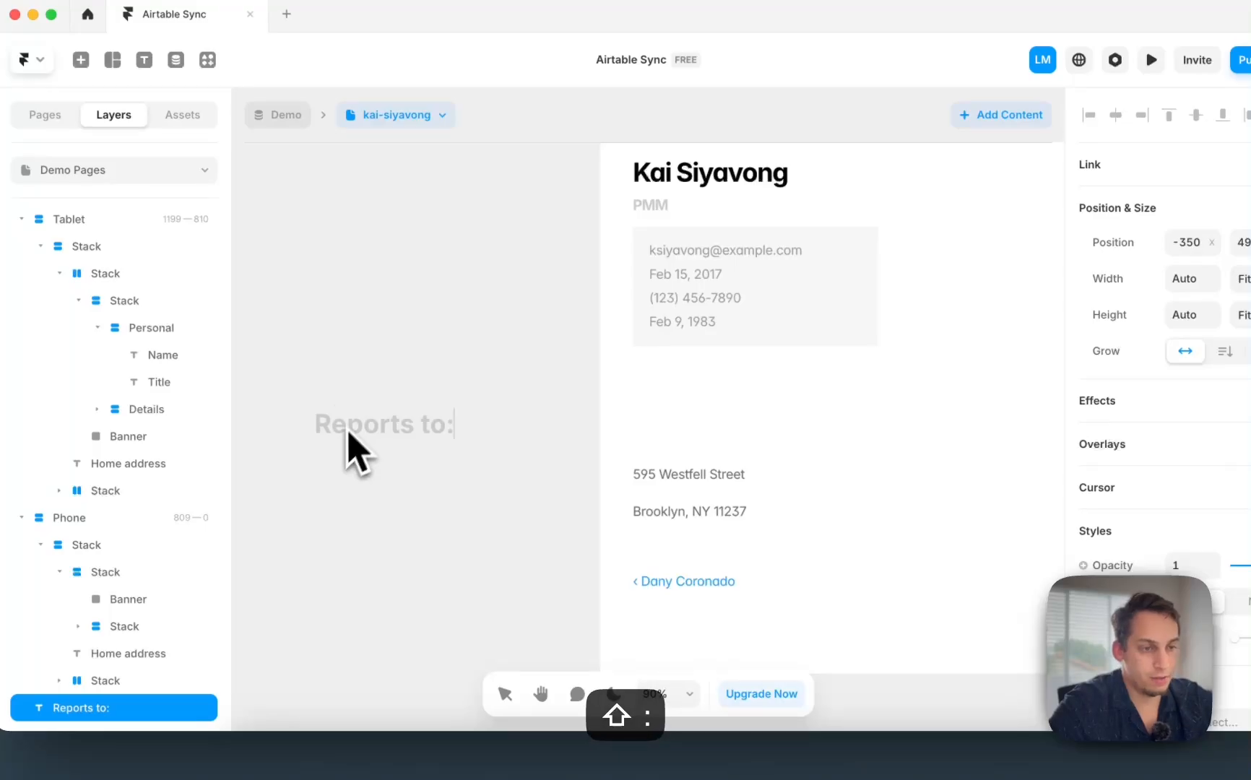
pyautogui.press('Escape')
# Step: Colour the "Reports to:" text black (#000000) and set its font size to 18 pixels
pyautogui.scroll(-5, 1156, 542)
pyautogui.click(1178, 503)
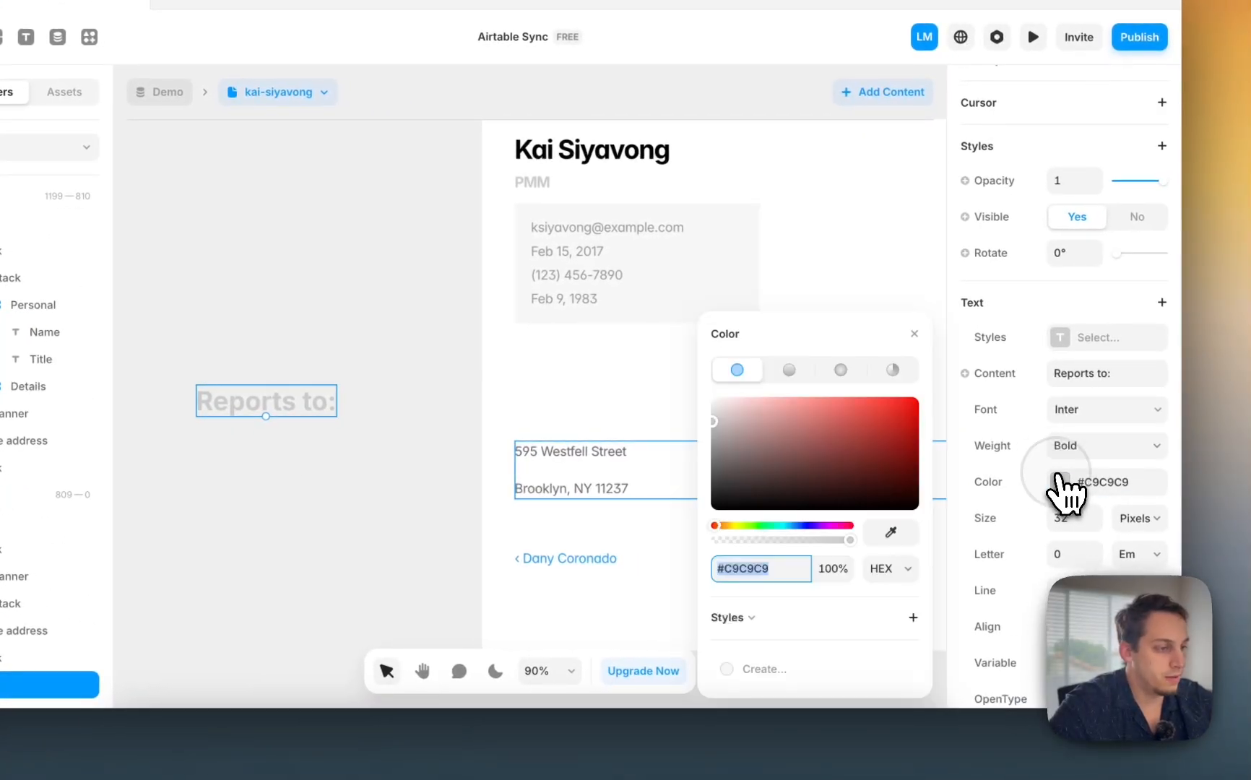
pyautogui.moveTo(889, 406); pyautogui.dragTo(565, 602)
pyautogui.click(287, 437)
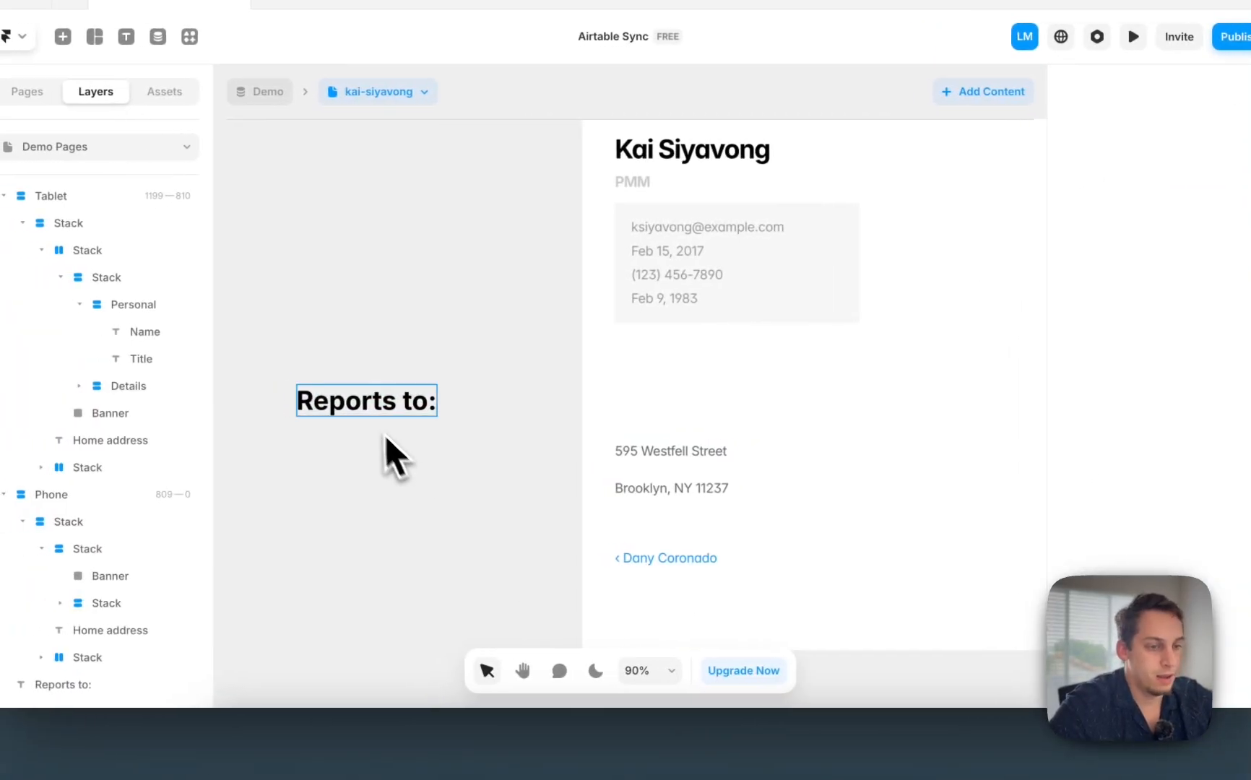
pyautogui.click(381, 413)
pyautogui.click(1176, 518)
pyautogui.write('1')
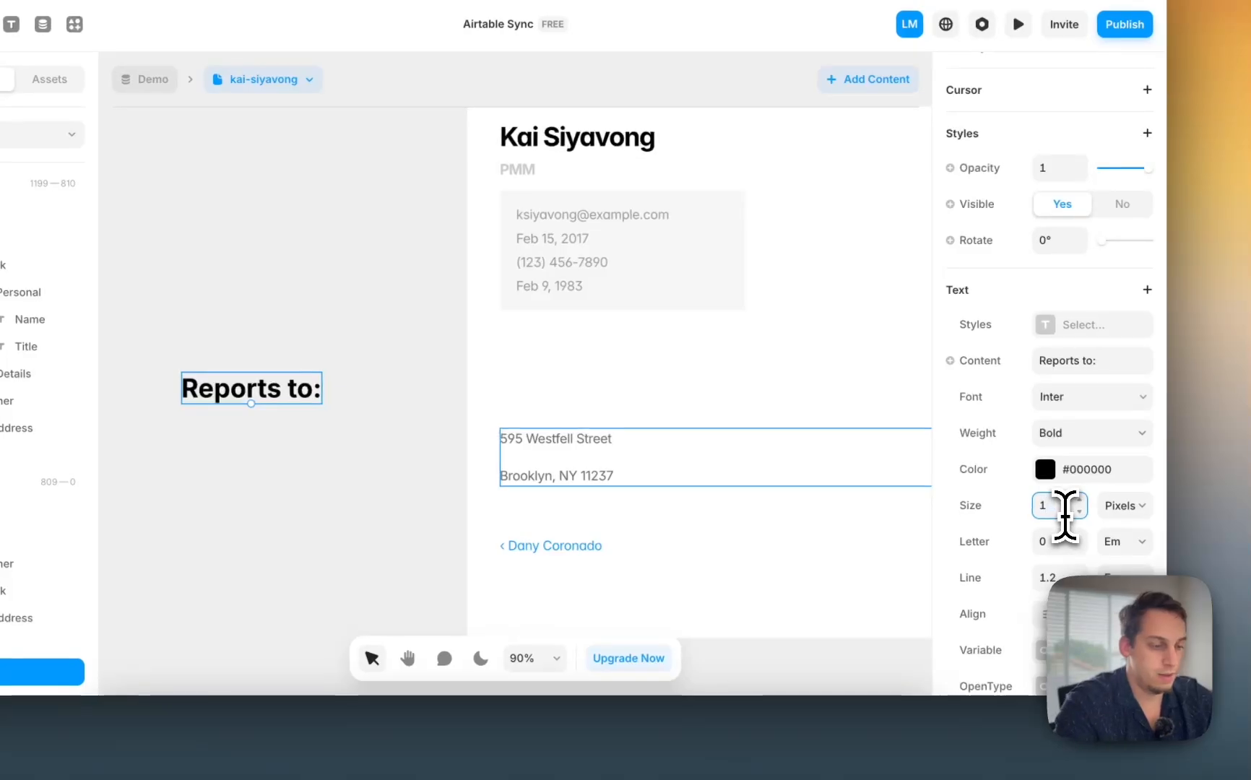
pyautogui.write('8')
pyautogui.press('Return')
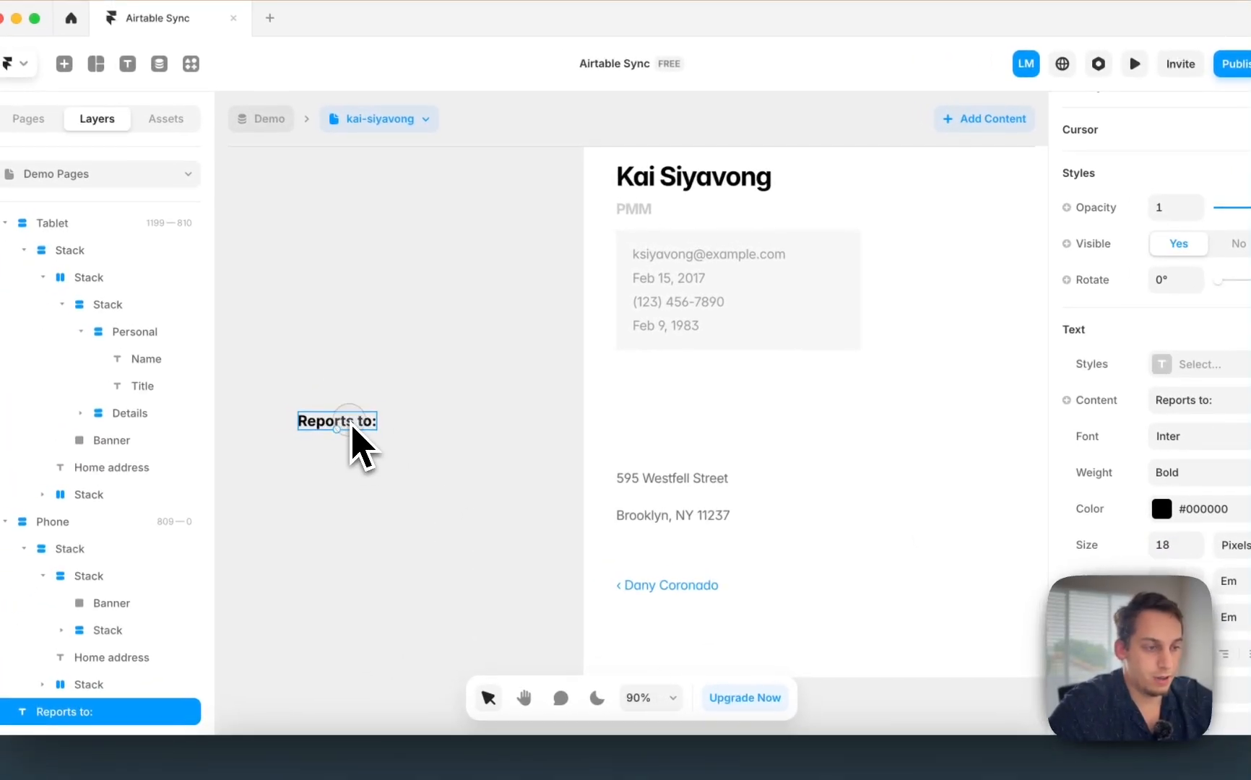
# Step: Move the "Reports to:" text into the Desktop layout's top row and wrap it in its own stack
pyautogui.moveTo(351, 427); pyautogui.dragTo(813, 391)
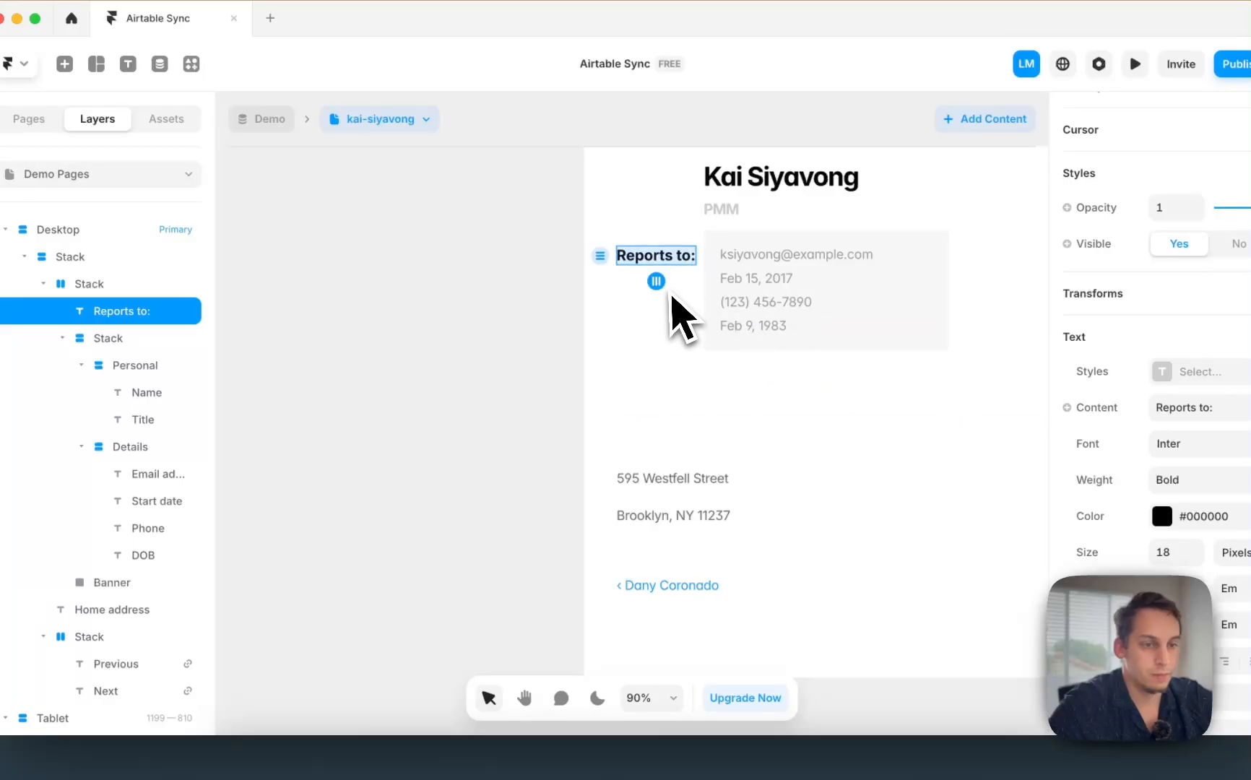
pyautogui.click(162, 323)
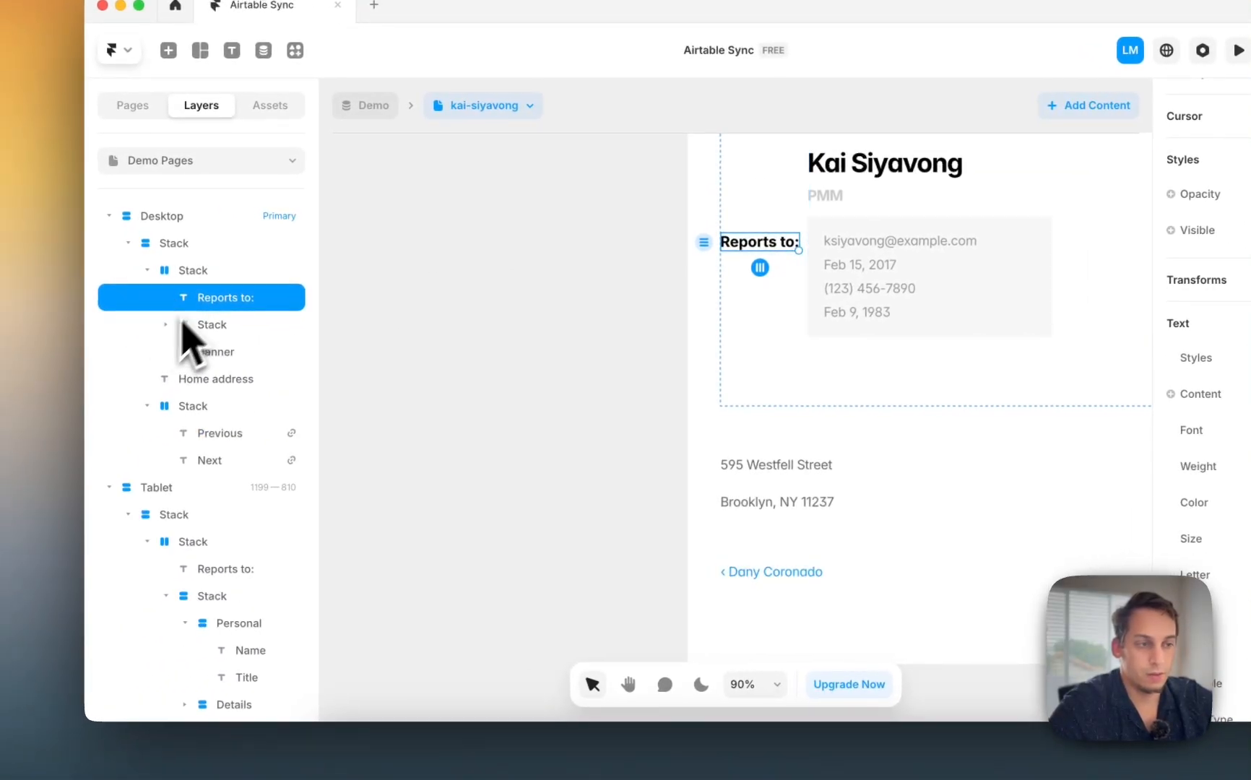
pyautogui.rightClick(218, 311)
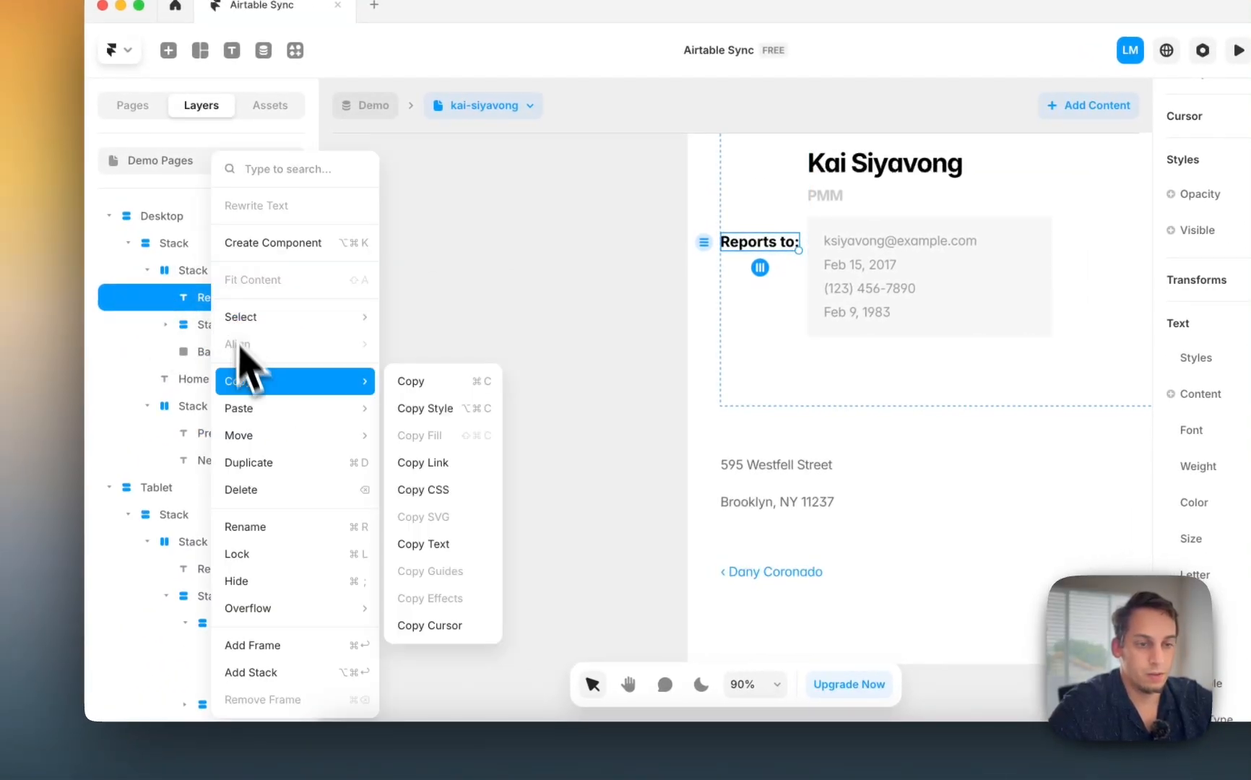
pyautogui.click(298, 672)
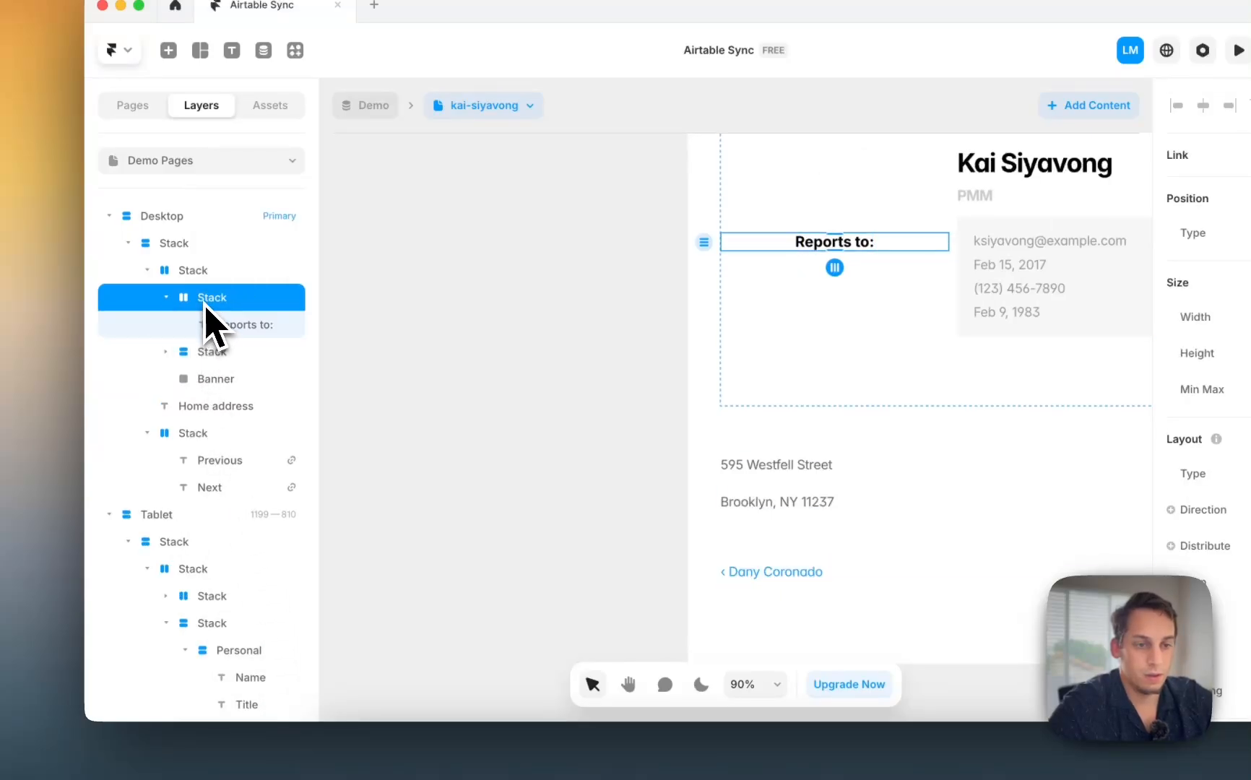
# Step: Move the "Reports to:" stack directly below the Details stack and collapse the Details and Personal layers
pyautogui.moveTo(198, 397); pyautogui.dragTo(200, 367)
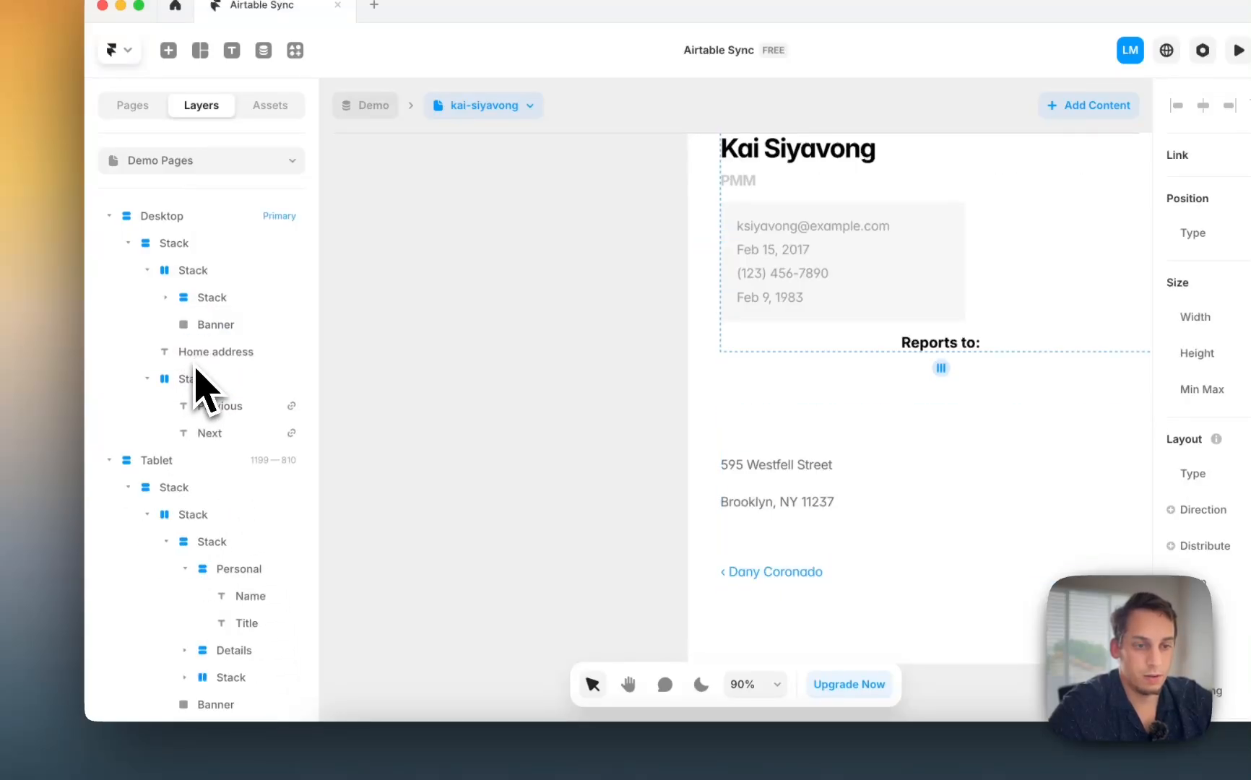
pyautogui.click(165, 297)
pyautogui.click(185, 406)
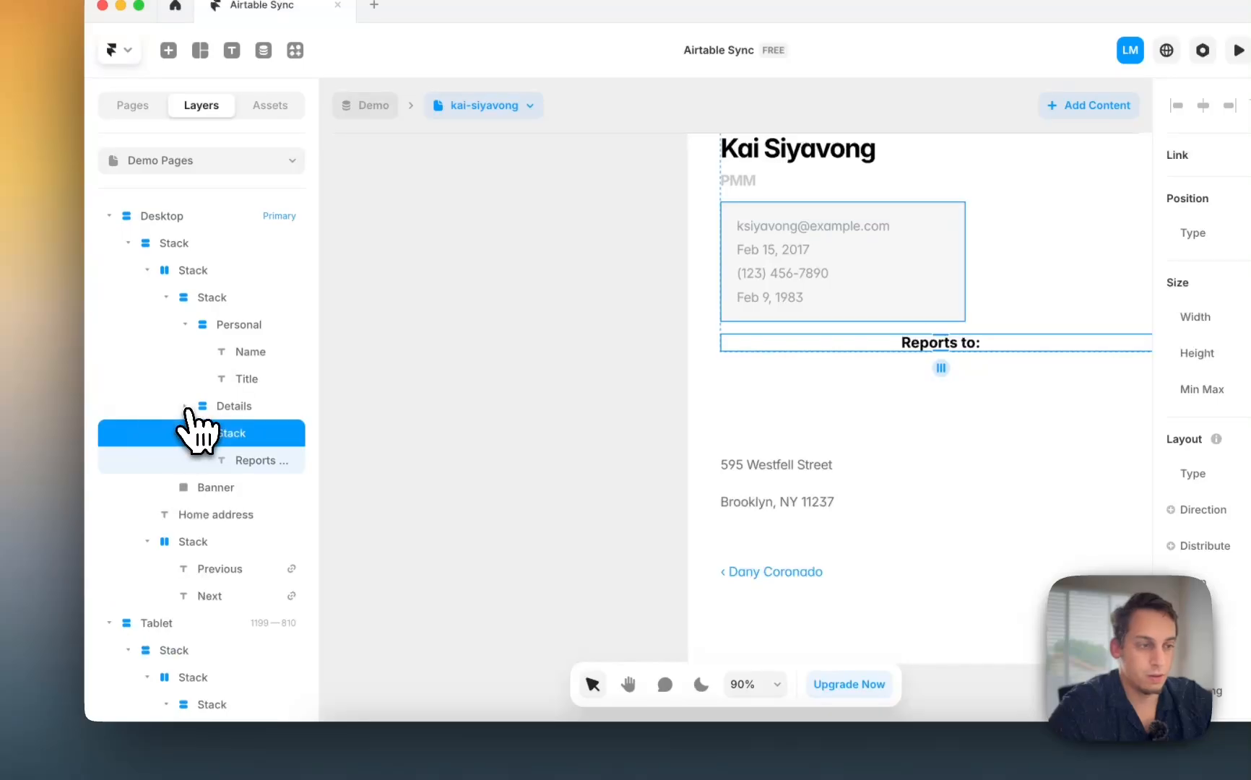
pyautogui.click(185, 326)
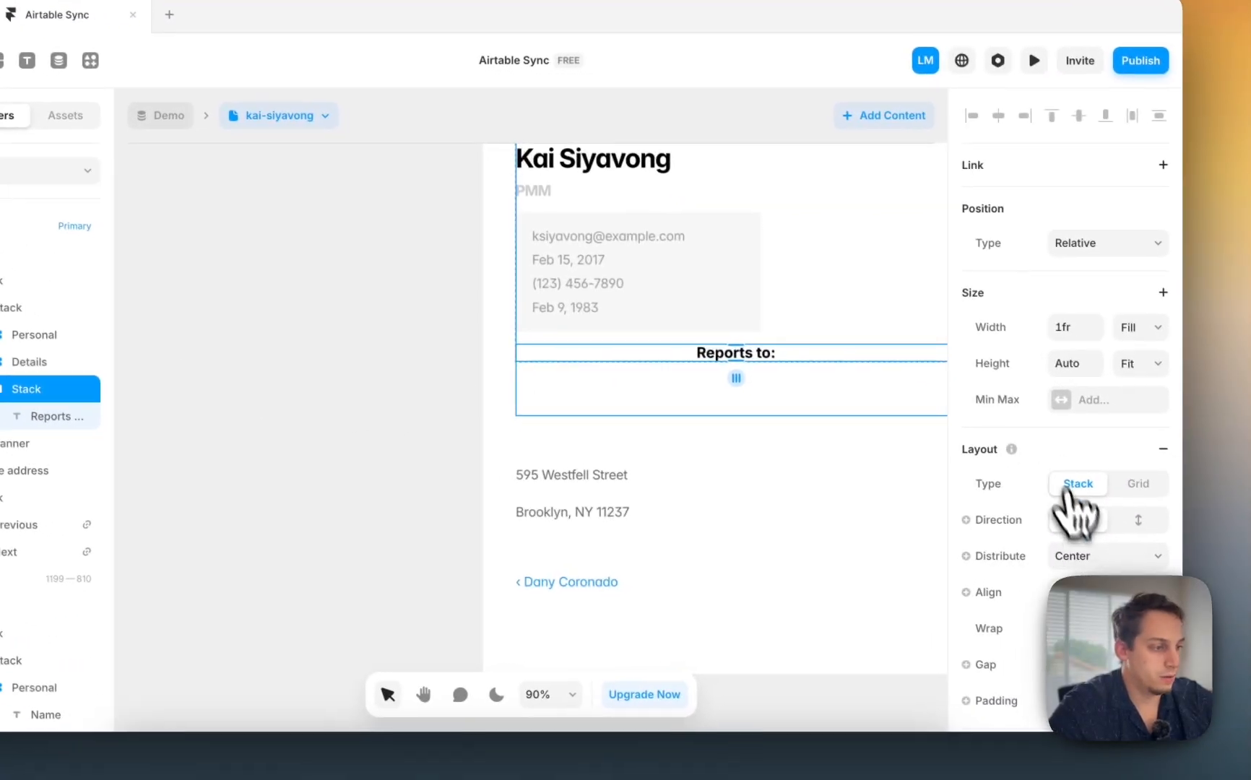
# Step: Set the "Reports to:" stack's distribution to Start and its width to Fit Content
pyautogui.click(1193, 582)
pyautogui.click(1089, 546)
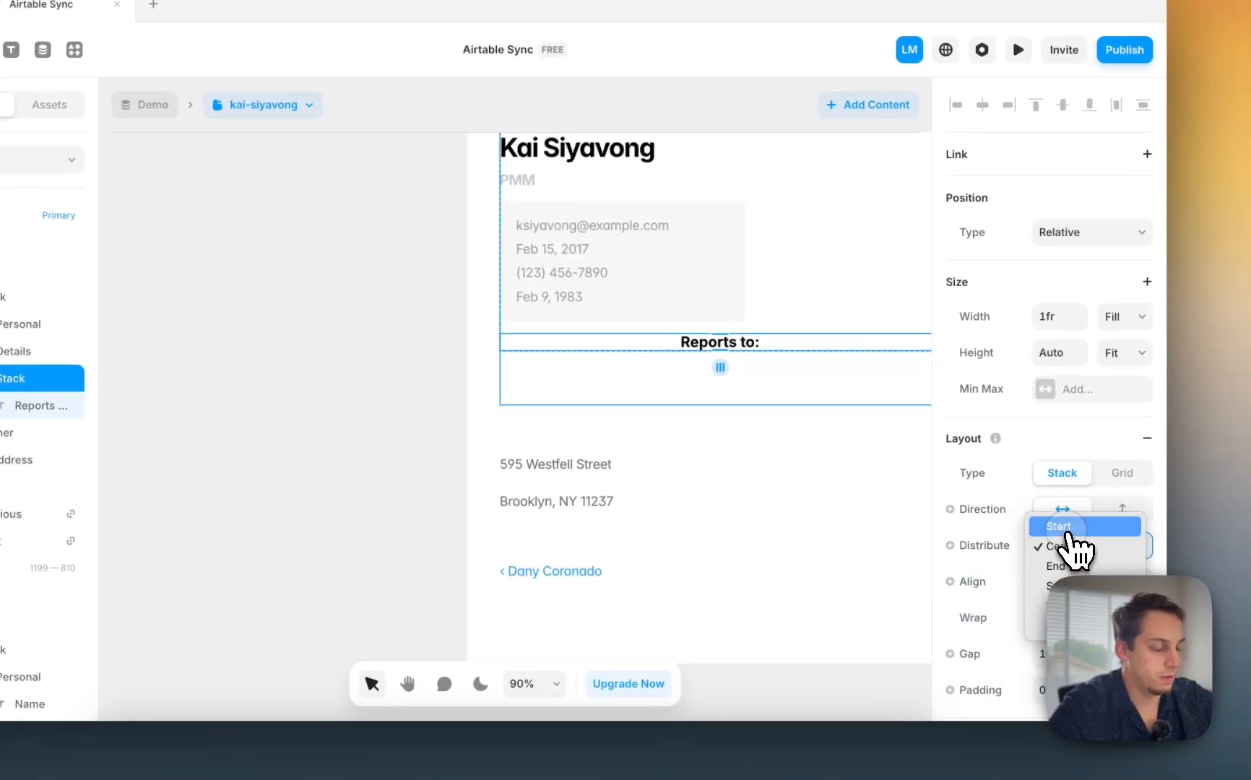
pyautogui.click(1069, 529)
pyautogui.scroll(-3, 726, 442)
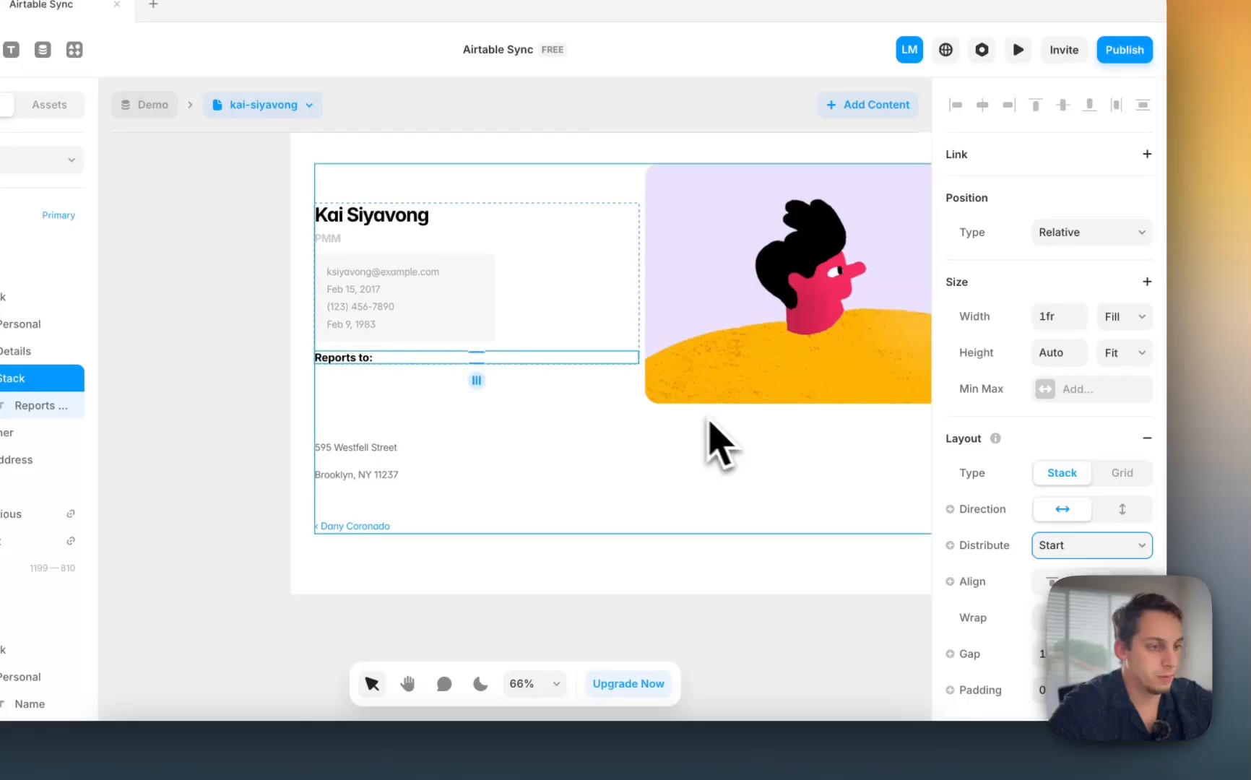
pyautogui.click(1121, 318)
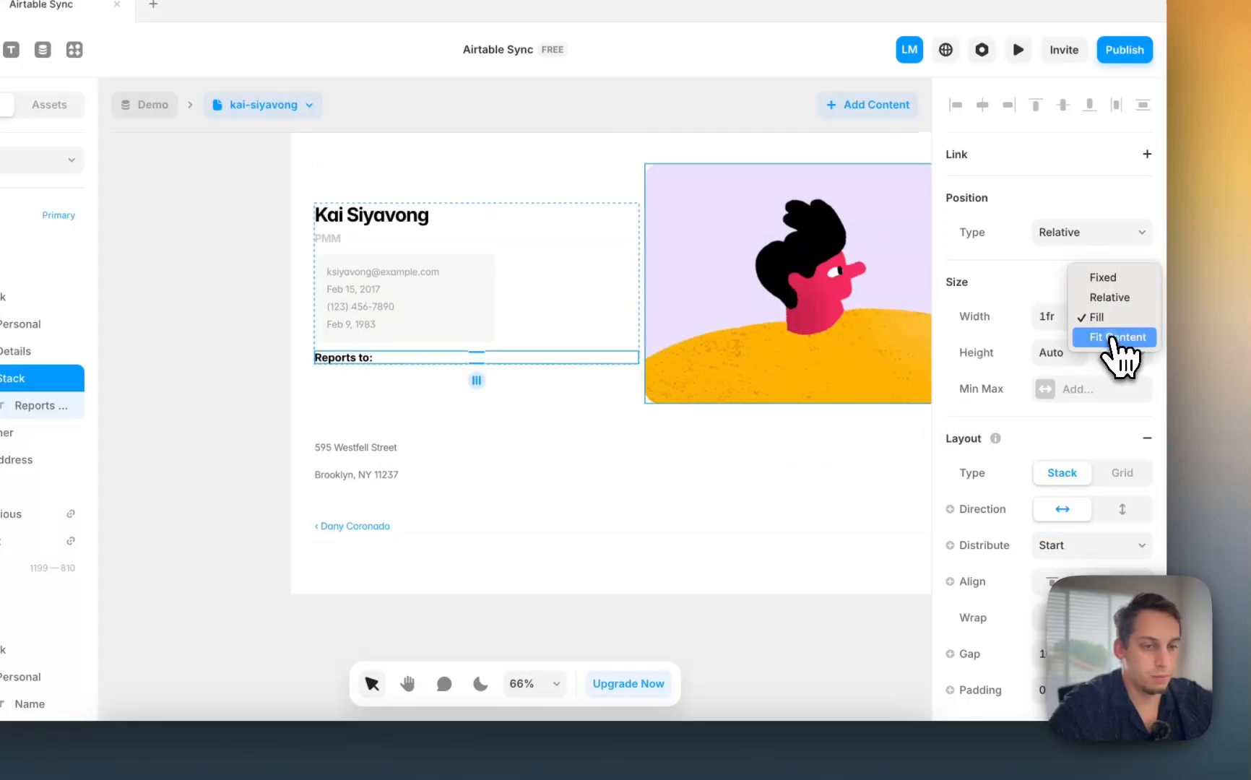
pyautogui.click(1106, 341)
pyautogui.click(251, 381)
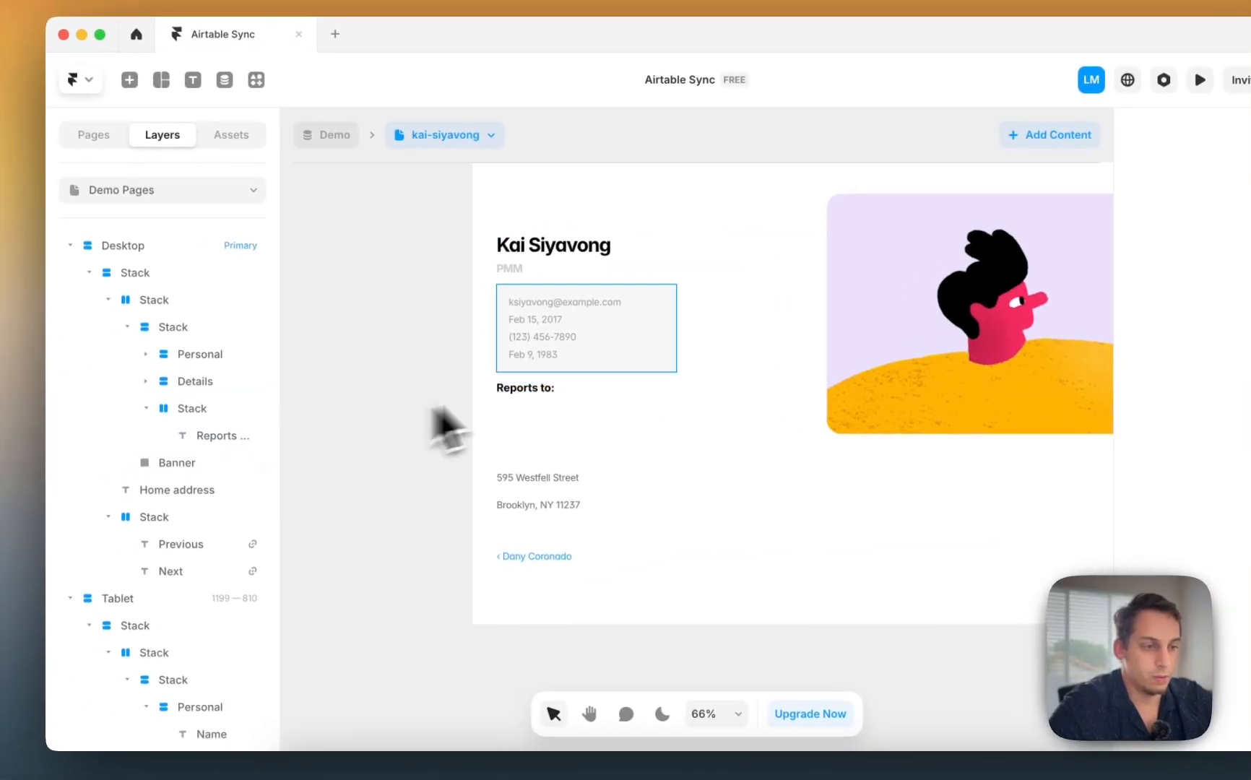
# Step: Duplicate the "Reports to:" text and change its stack to a vertical direction
pyautogui.click(354, 358)
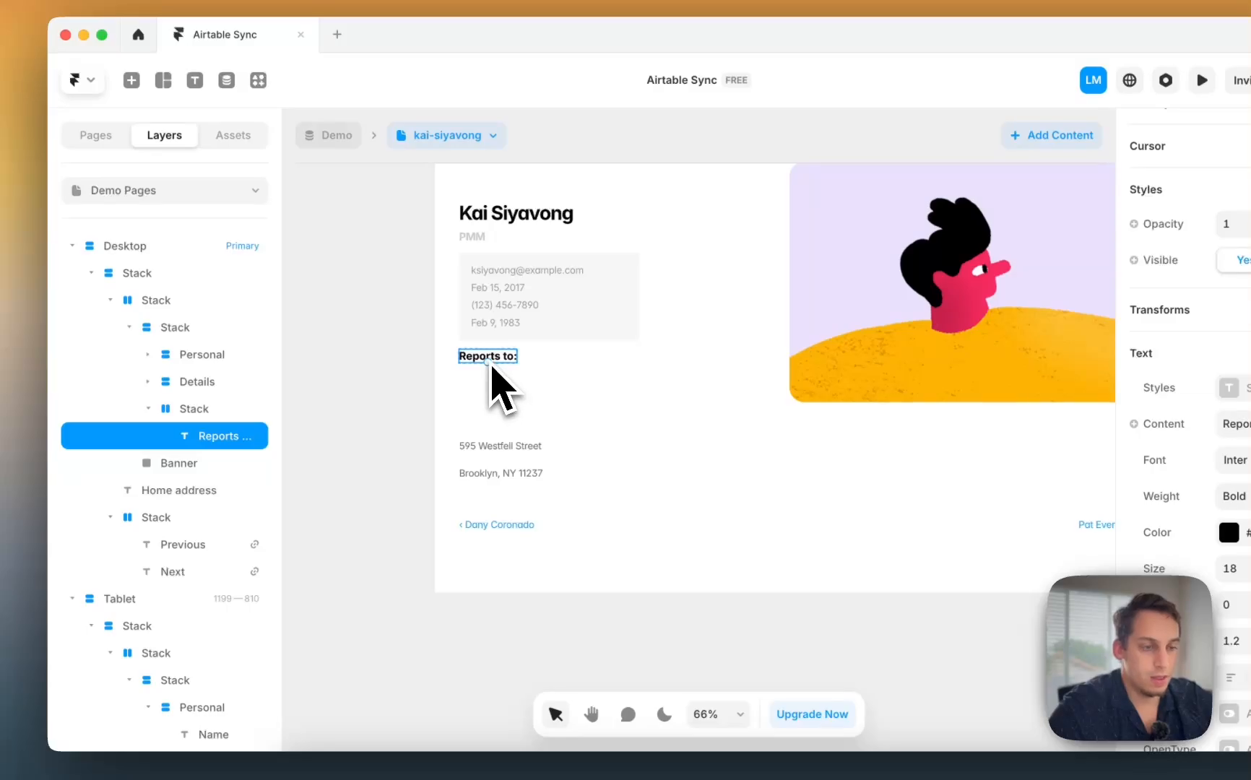
pyautogui.press('super+d')
pyautogui.click(216, 419)
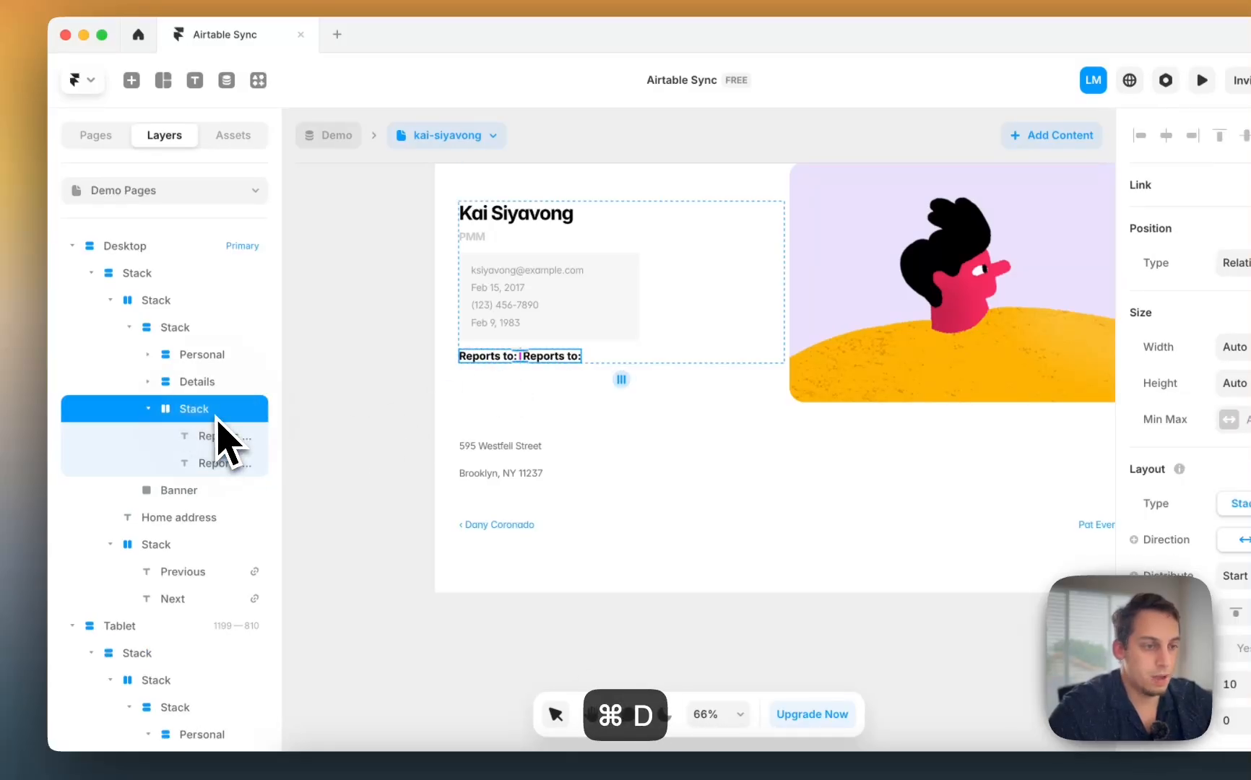
pyautogui.click(1122, 533)
pyautogui.click(396, 371)
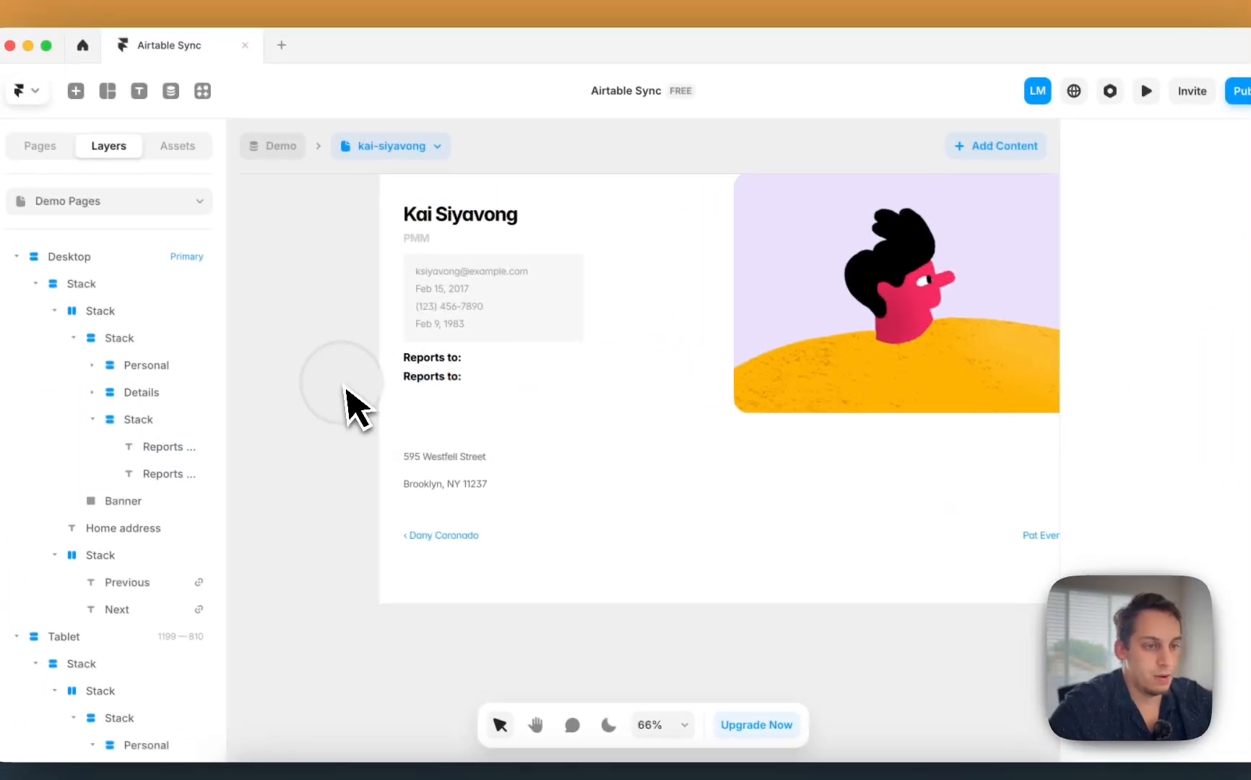
# Step: Format the lower "Reports to:" copy at 14 pixels in Medium weight, and left-align the contents of its stack
pyautogui.click(432, 376)
pyautogui.click(1181, 540)
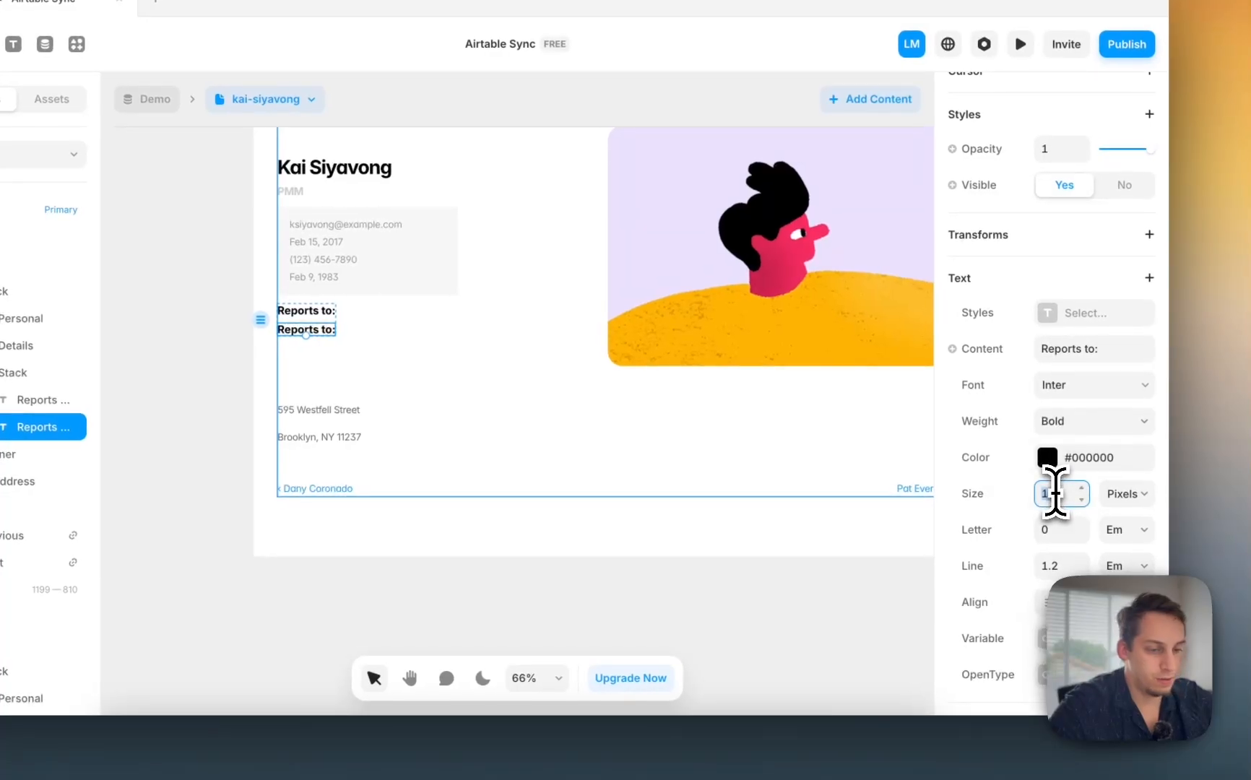
pyautogui.write('12')
pyautogui.press('Return')
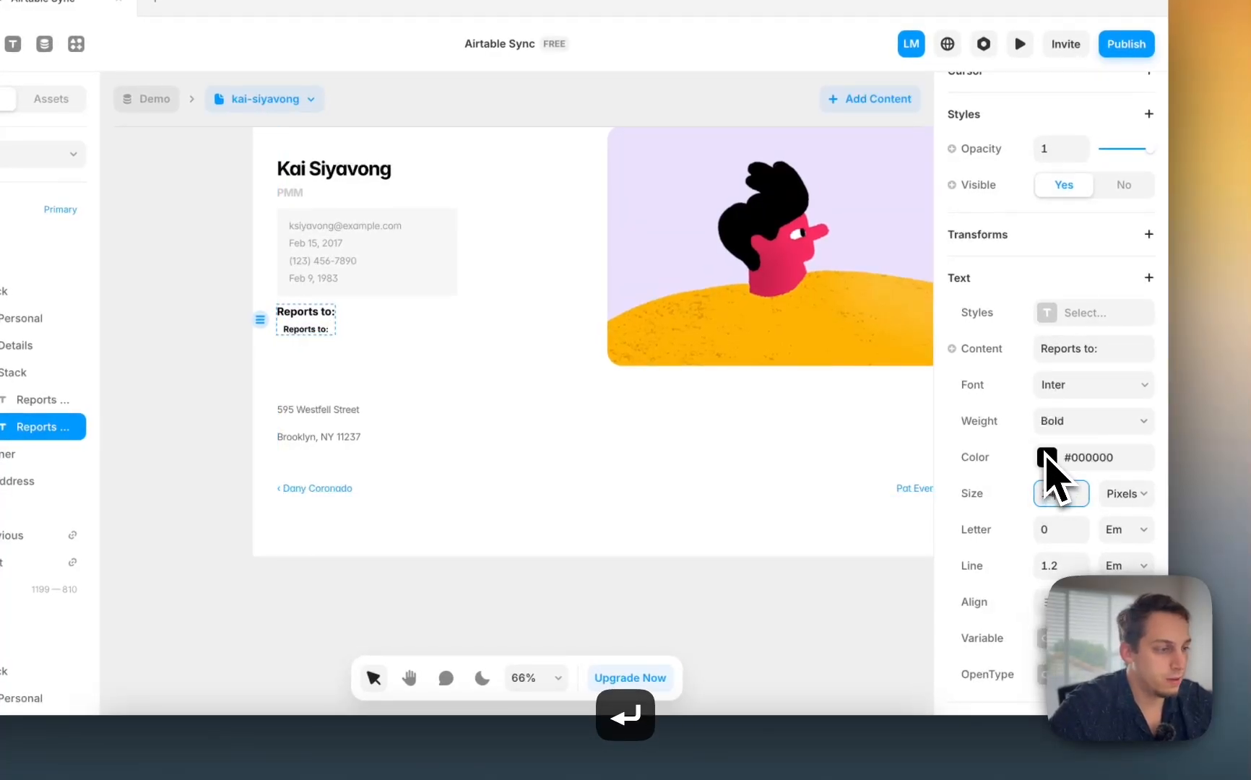
pyautogui.click(1059, 422)
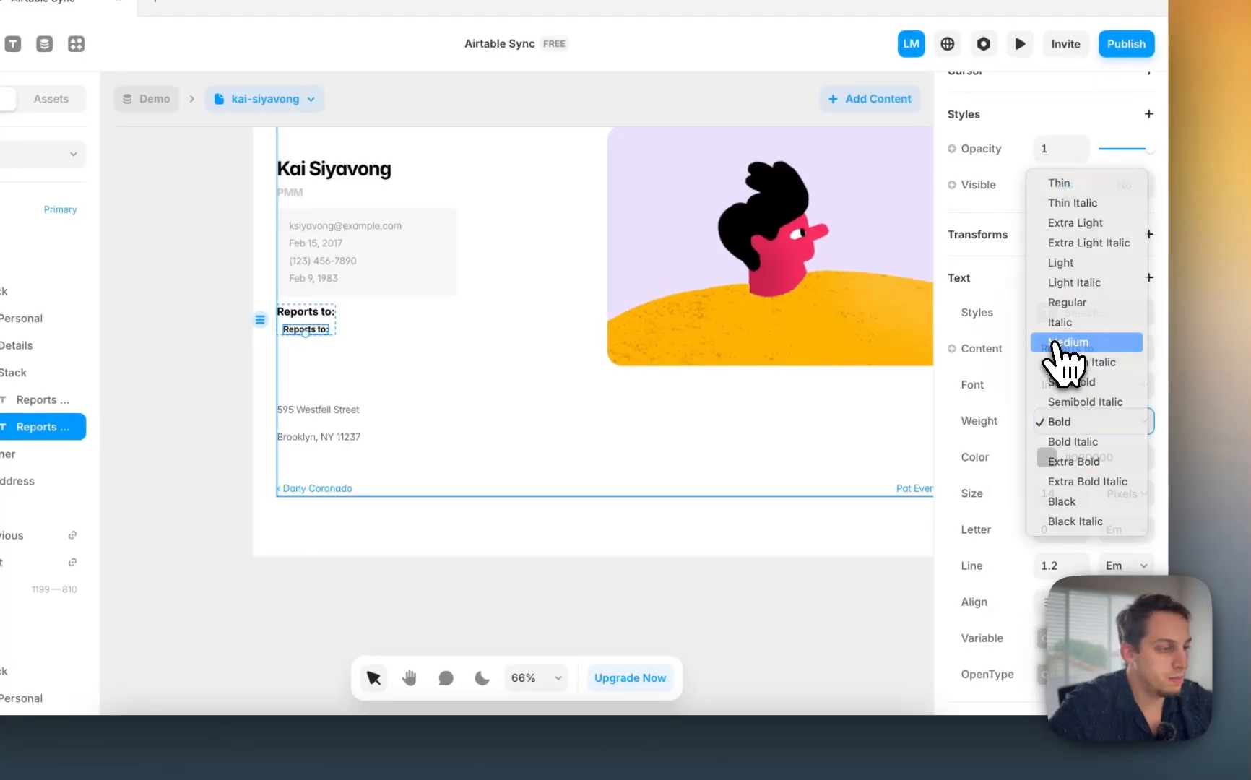
pyautogui.click(1054, 344)
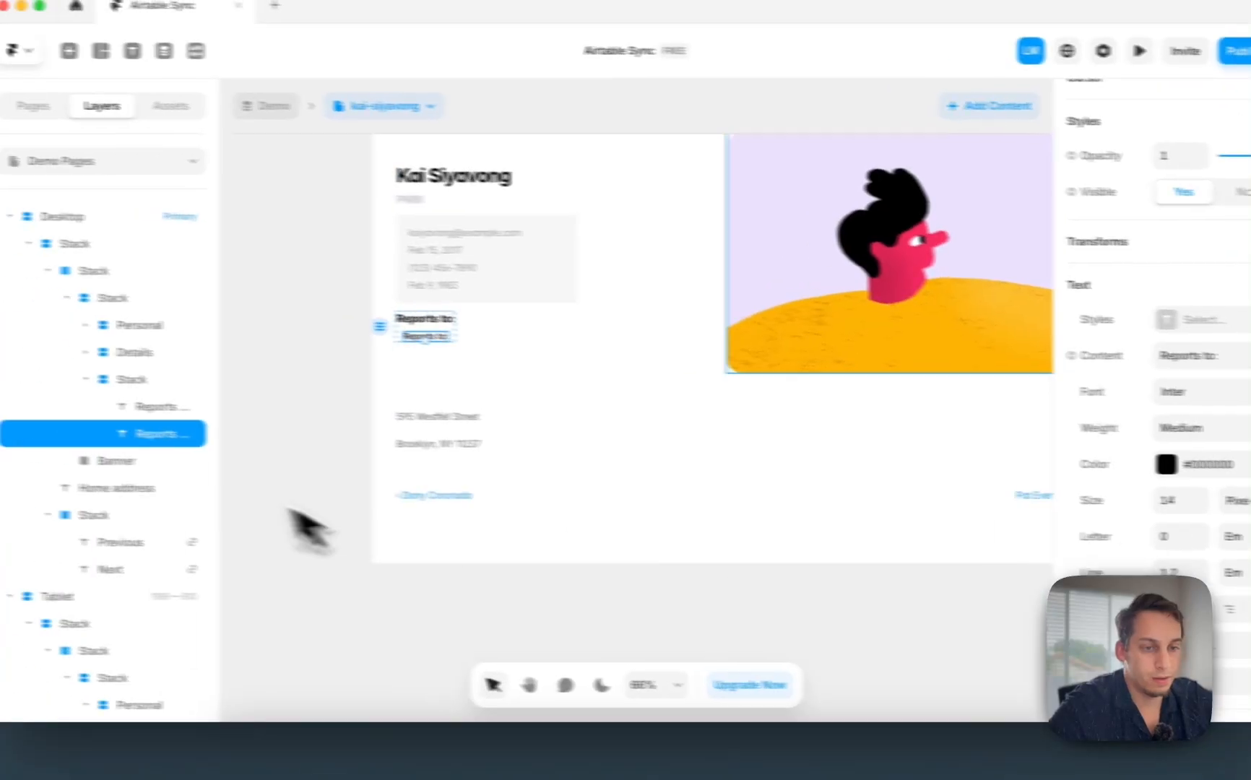
pyautogui.click(15, 372)
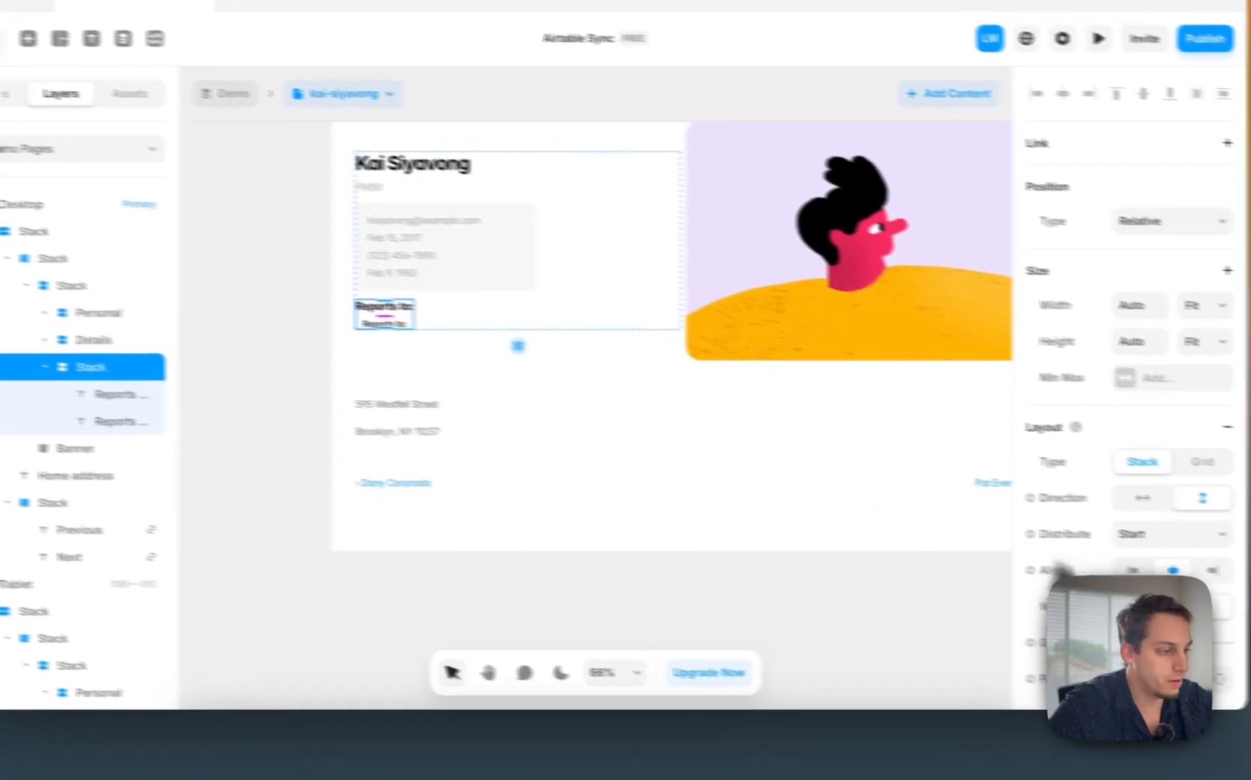
pyautogui.click(1133, 571)
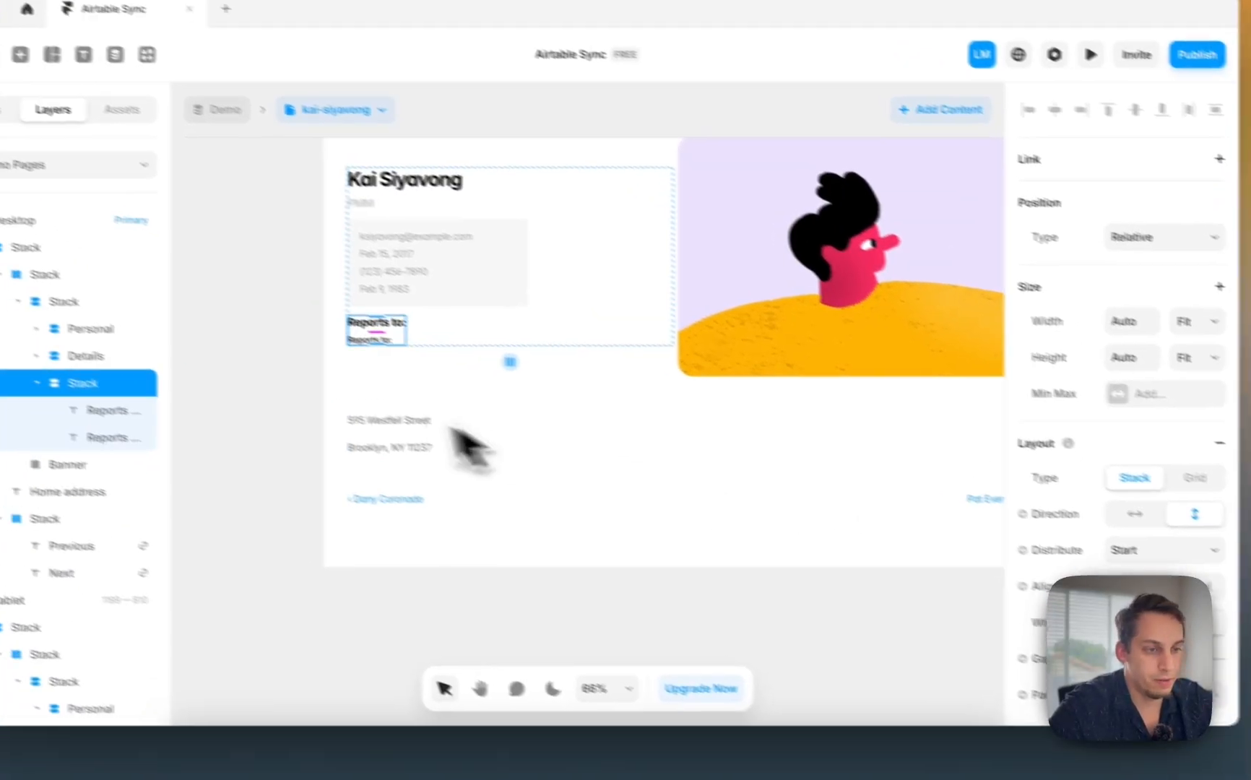
# Step: Bind the lower "Reports to:" text's content to the Name field of the Reports to reference
pyautogui.click(411, 370)
pyautogui.click(435, 364)
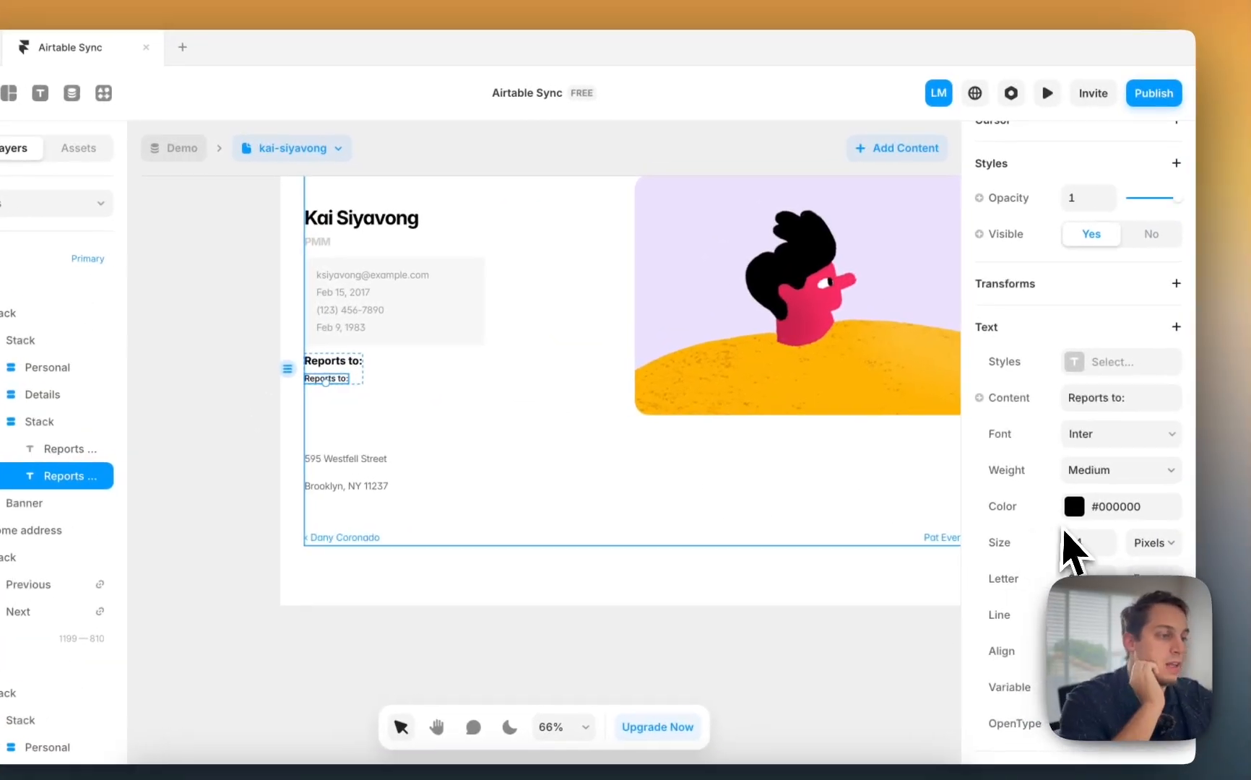
pyautogui.click(1011, 398)
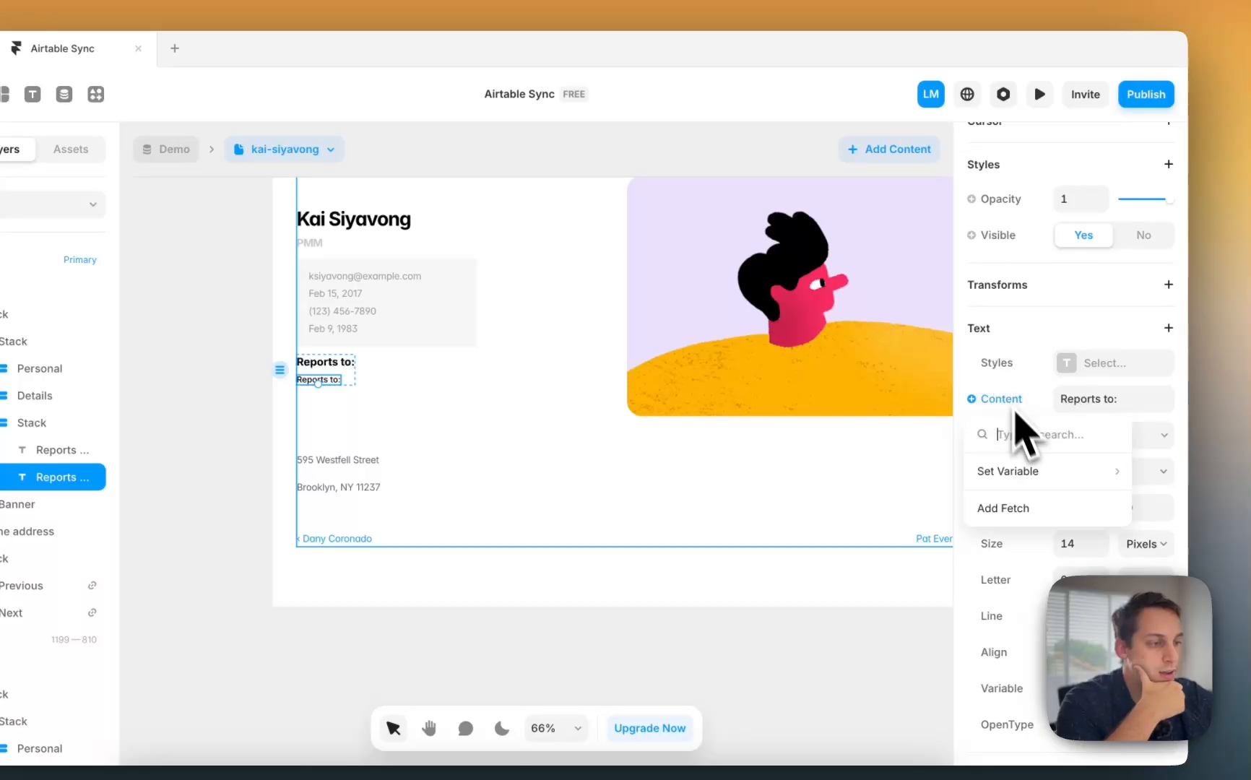
pyautogui.moveTo(1035, 480)
pyautogui.moveTo(913, 313)
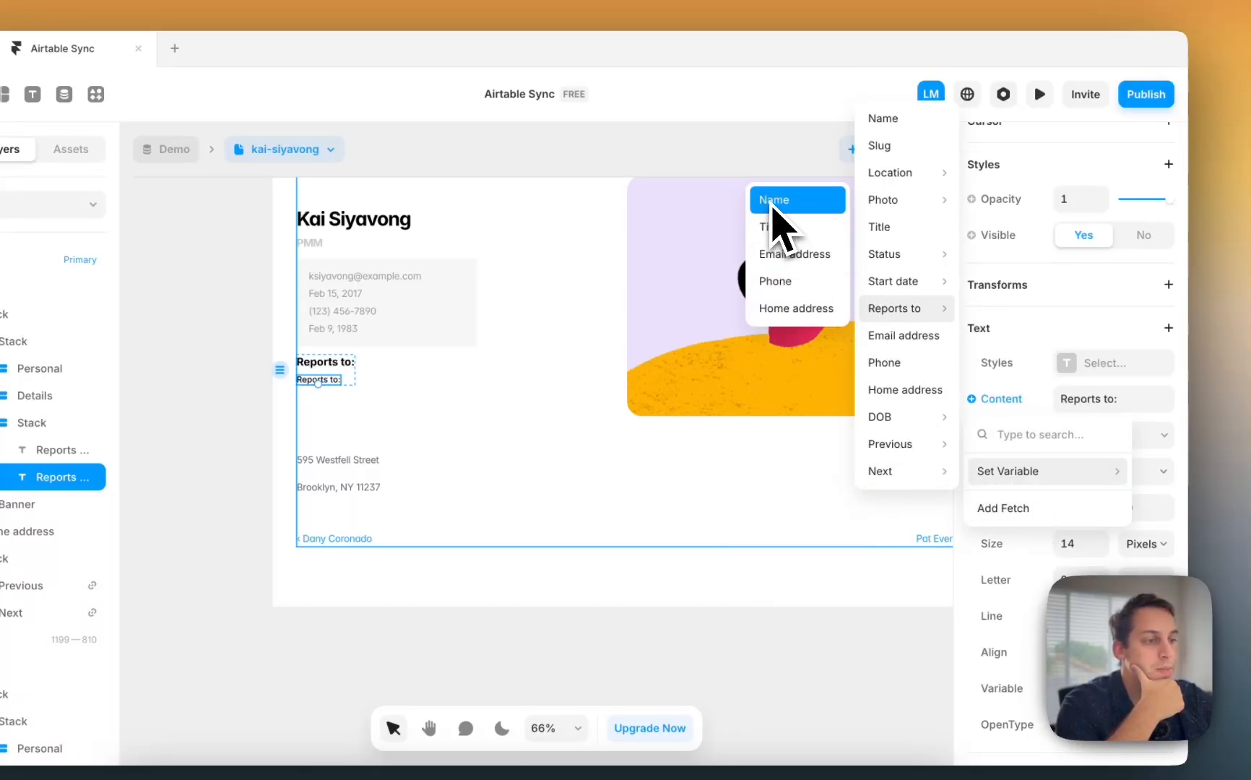
pyautogui.click(773, 207)
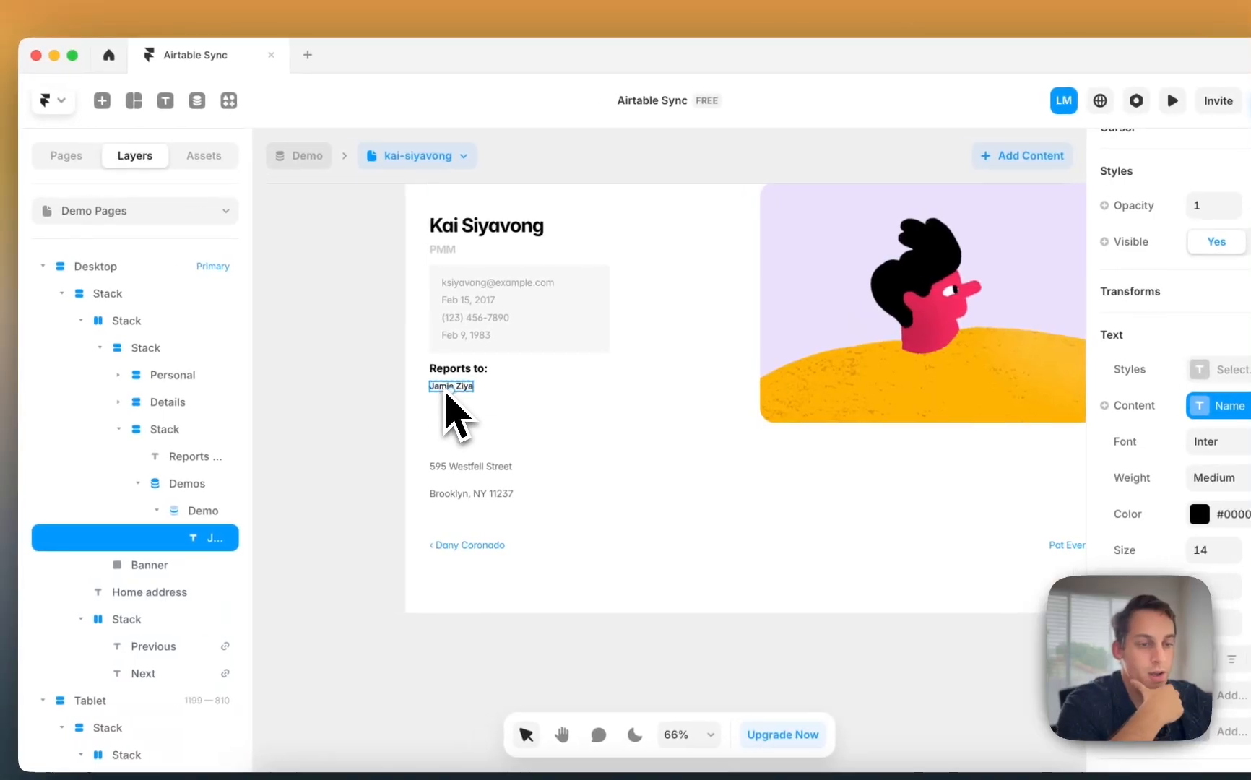
# Step: Link the manager's name text to the /demo/:slug CMS page
pyautogui.scroll(5, 446, 394)
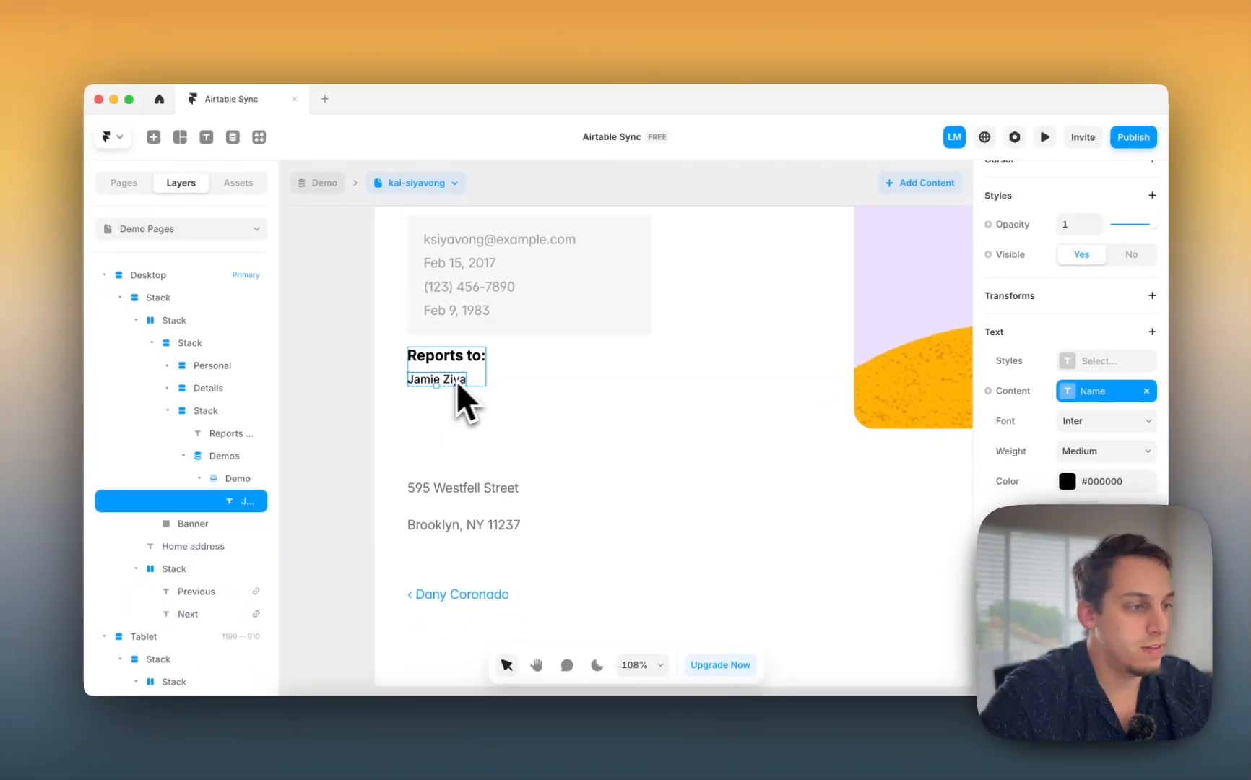
pyautogui.scroll(6, 1084, 405)
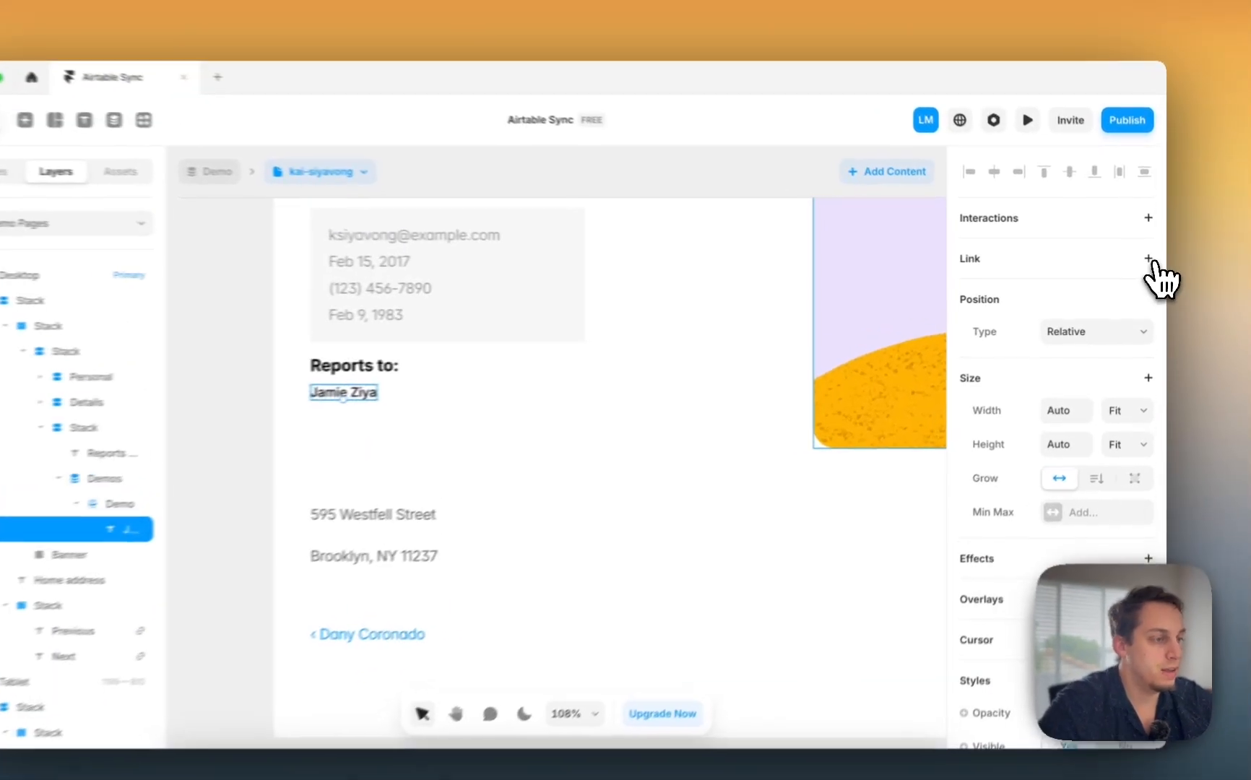
pyautogui.click(1148, 257)
pyautogui.click(1023, 356)
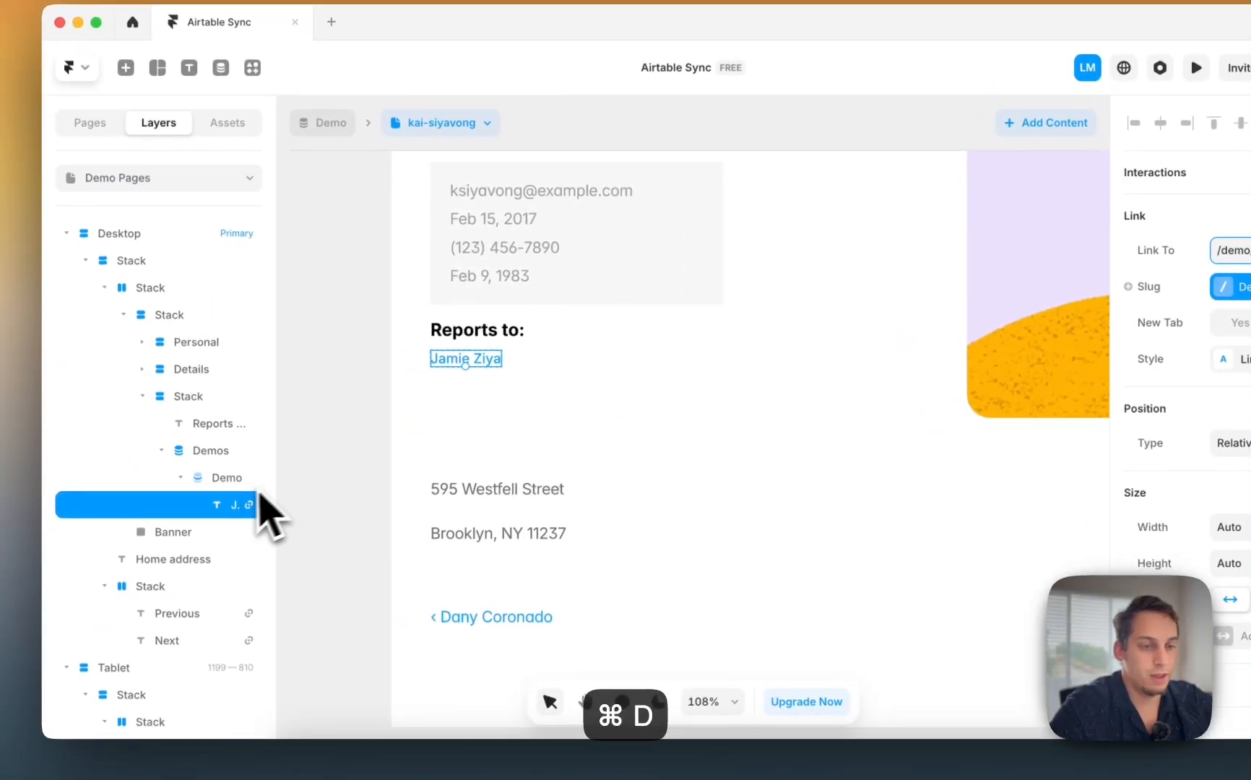
pyautogui.click(221, 478)
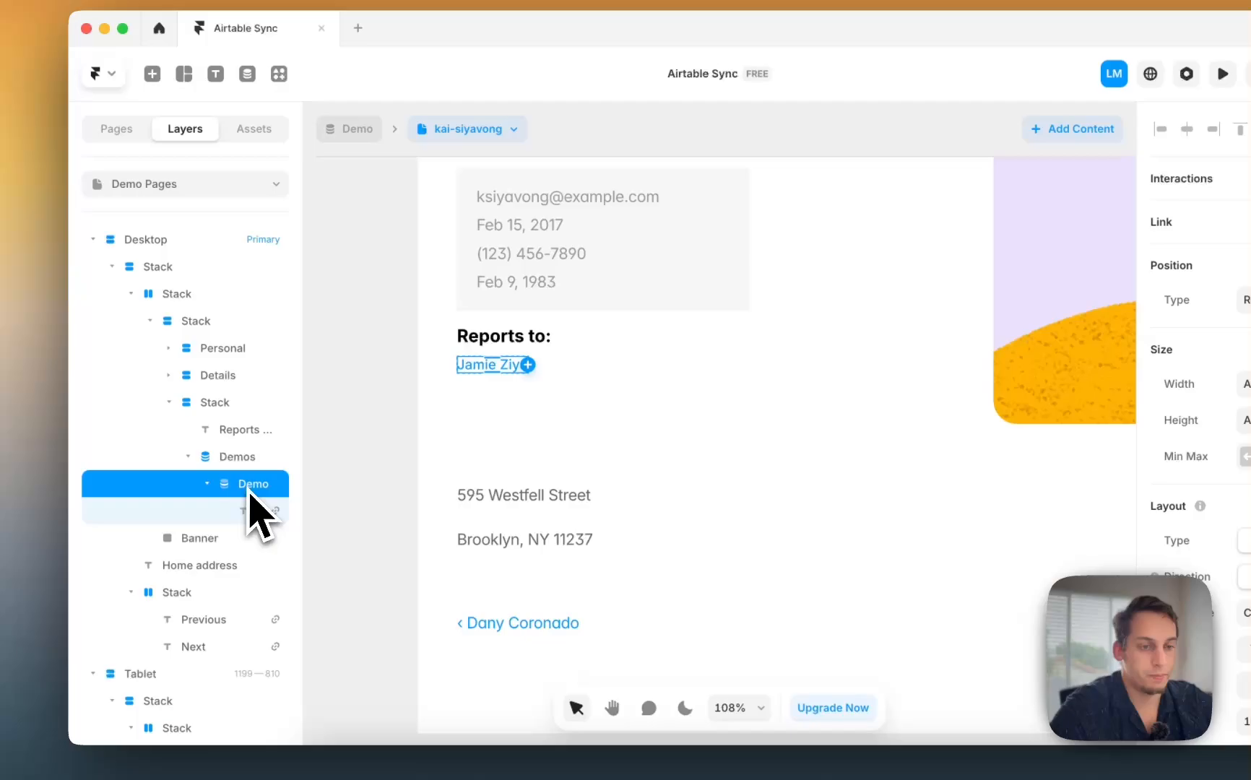
pyautogui.click(207, 483)
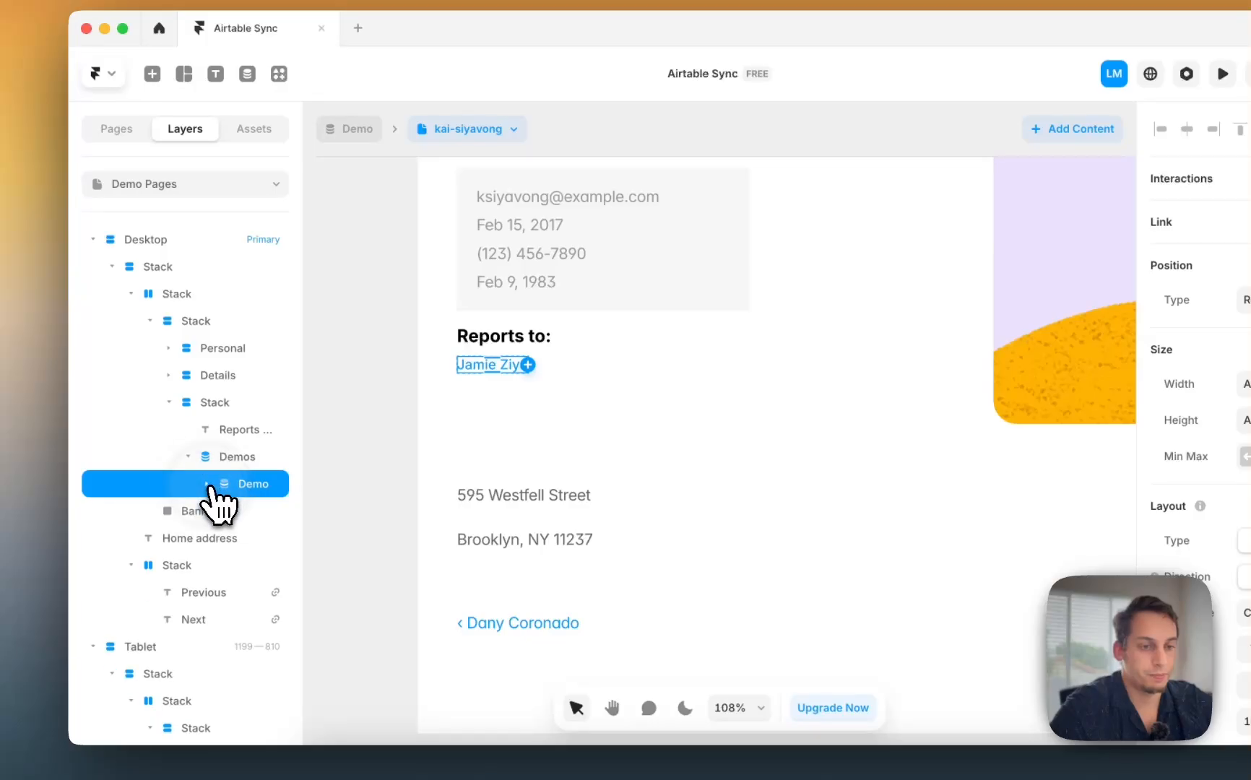
pyautogui.click(413, 419)
pyautogui.click(481, 370)
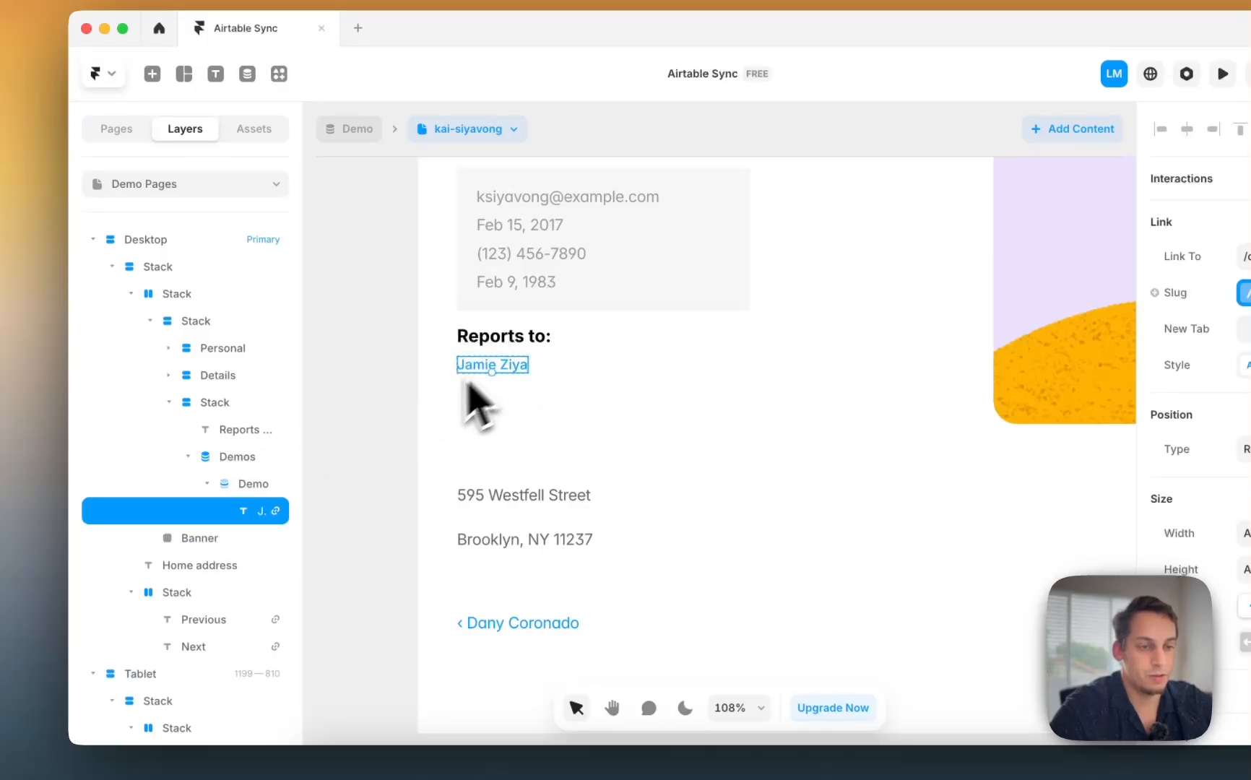
pyautogui.press('super+d')
pyautogui.press('BackSpace')
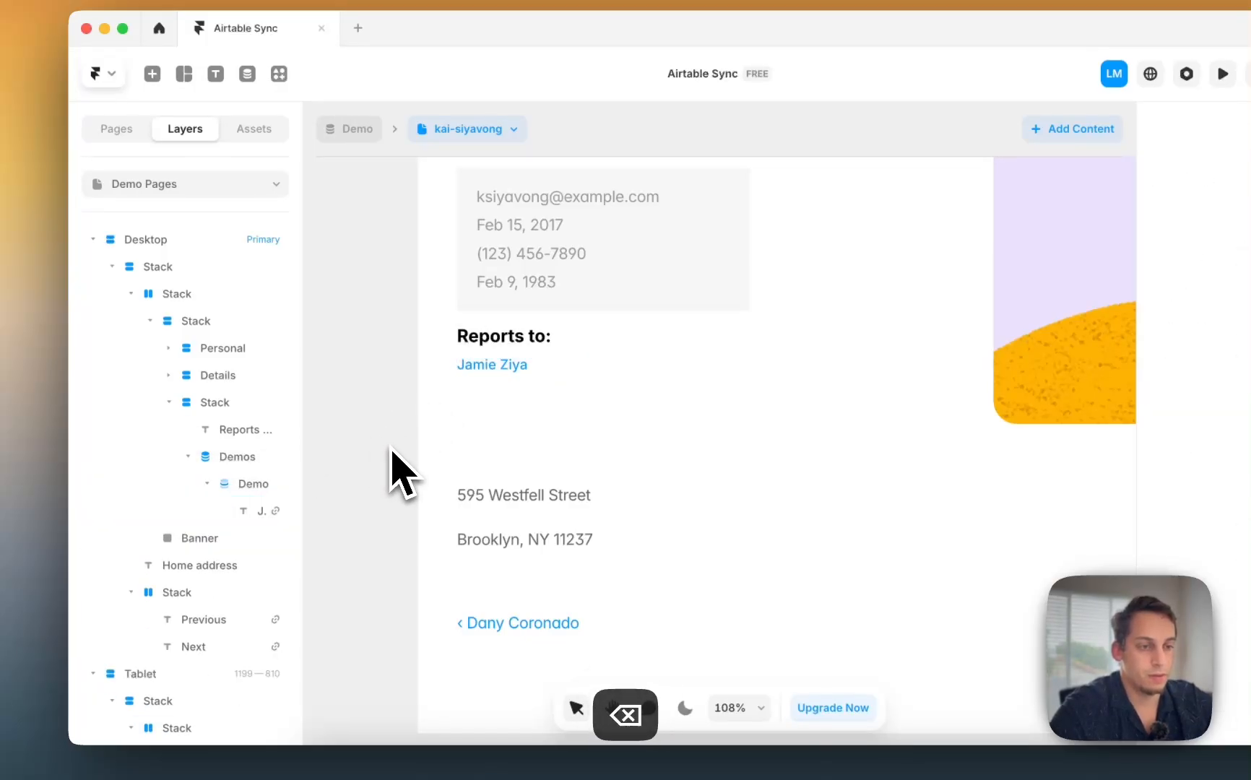
pyautogui.click(504, 340)
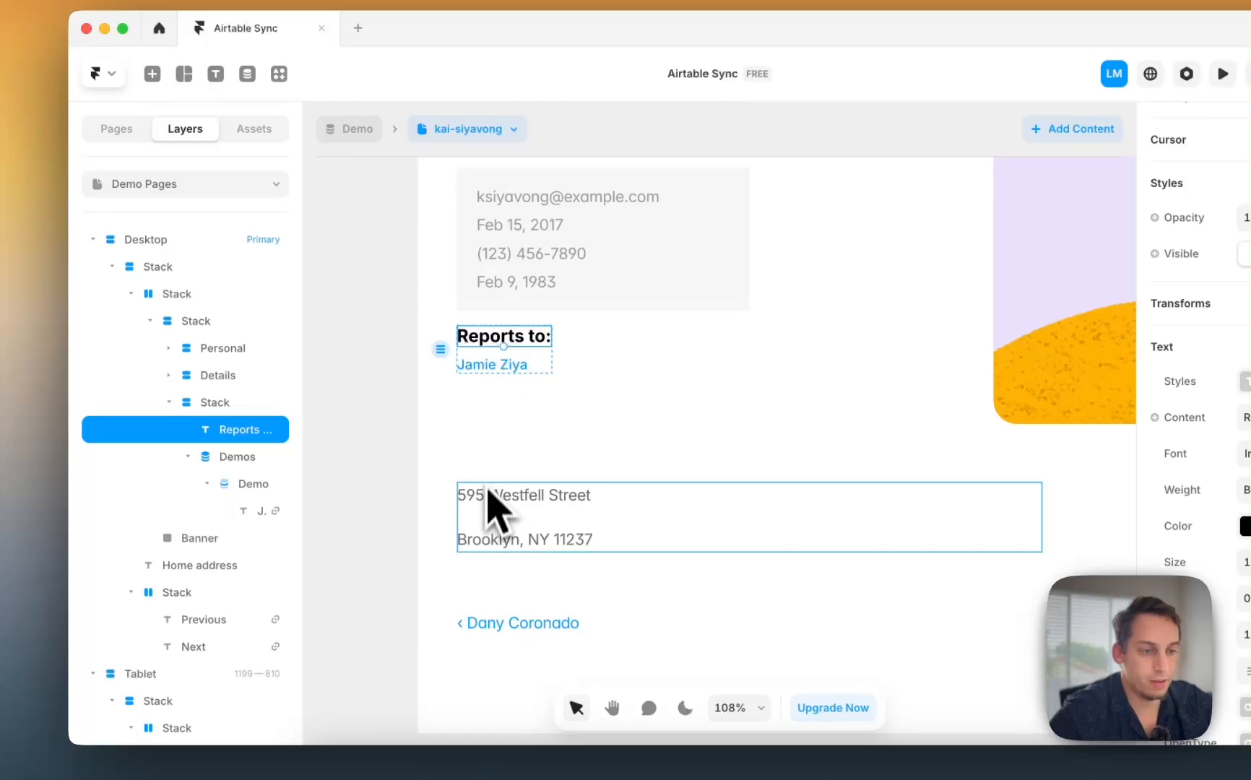
pyautogui.moveTo(484, 504); pyautogui.dragTo(332, 462)
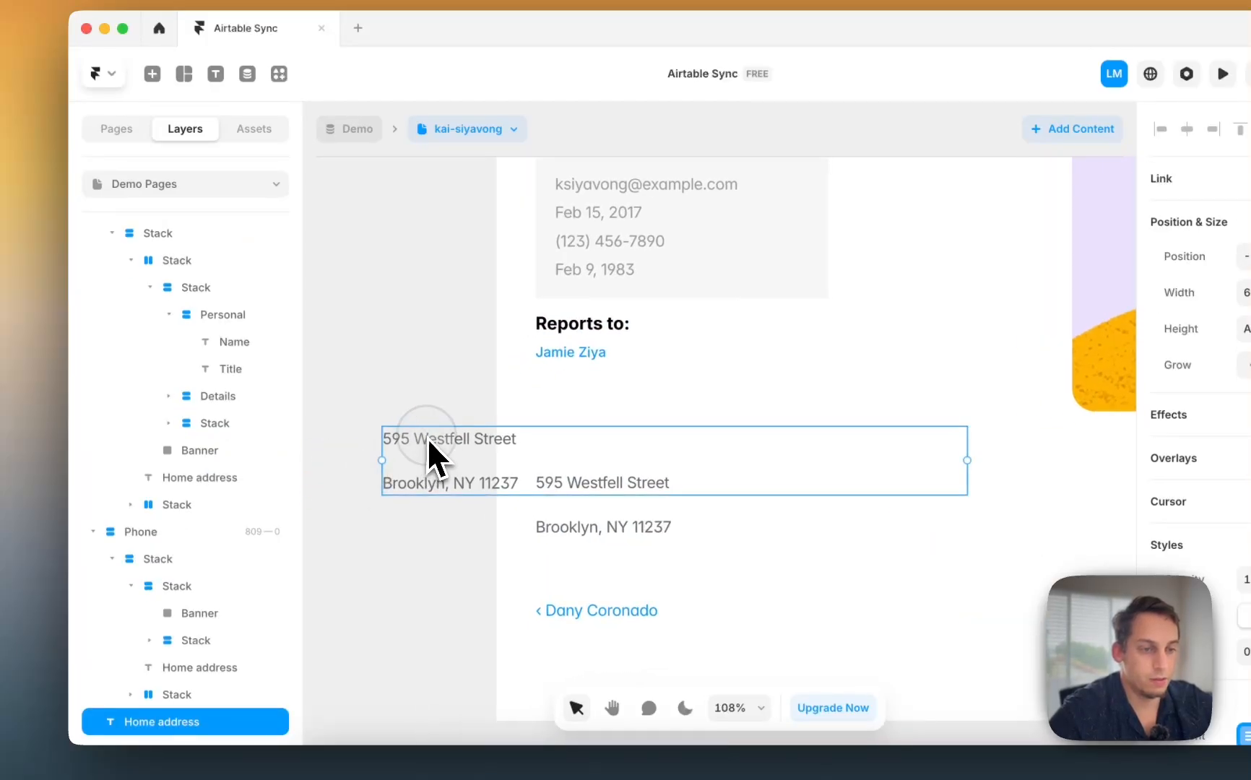
pyautogui.doubleClick(423, 462)
pyautogui.click(370, 417)
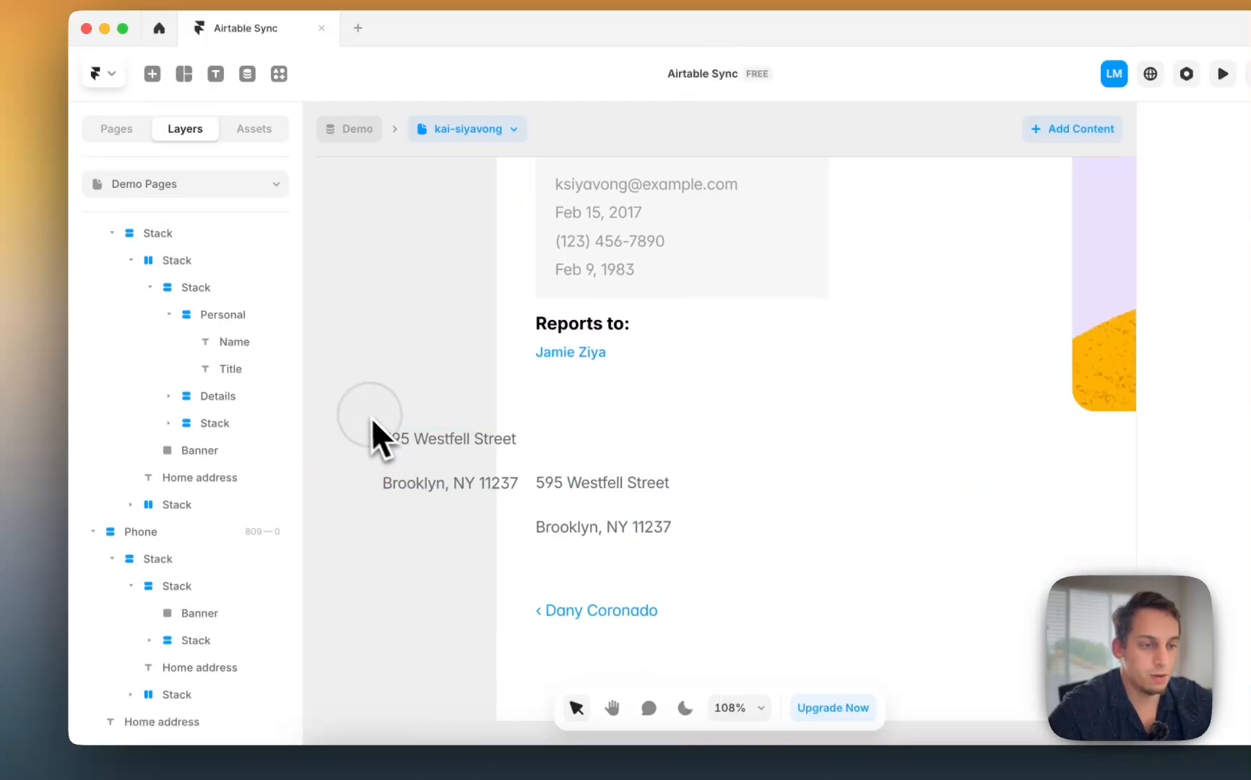
pyautogui.click(423, 477)
pyautogui.press('BackSpace')
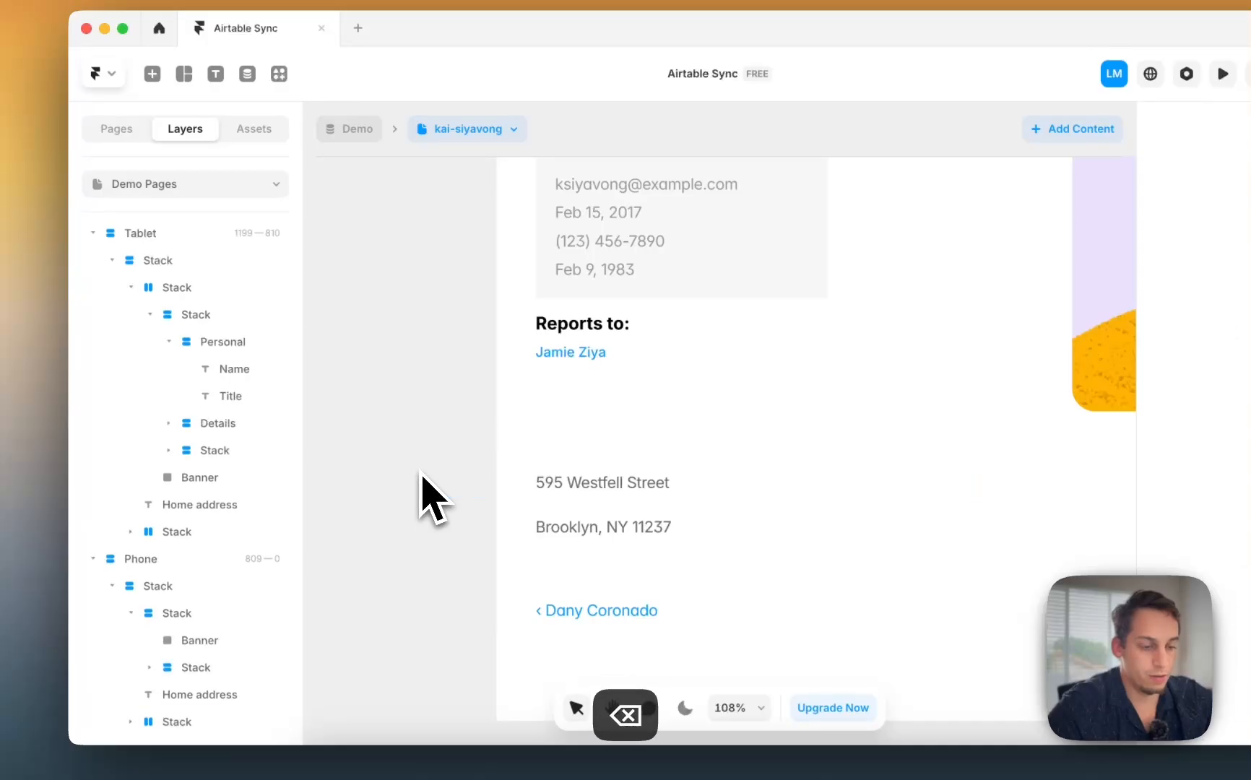
# Step: Add an "Email" text directly below the linked manager name inside the "Reports to:" stack
pyautogui.click(410, 468)
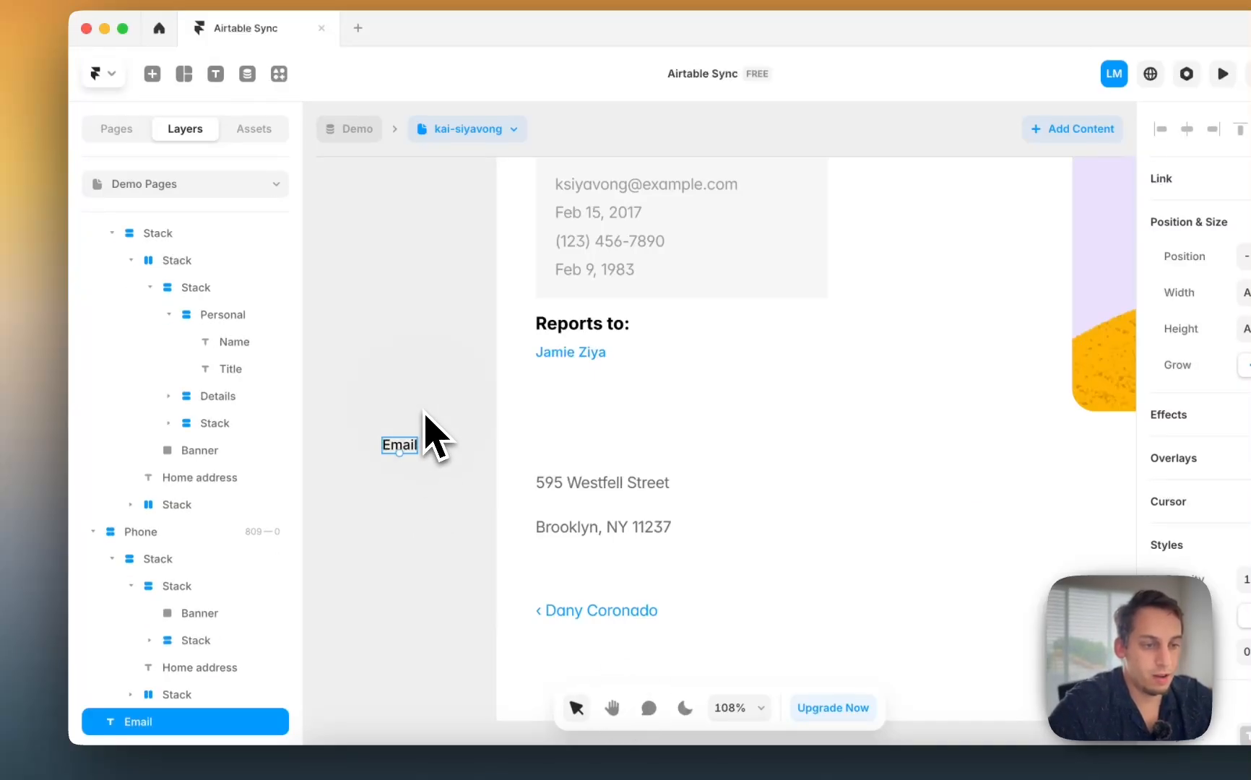
pyautogui.moveTo(413, 446); pyautogui.dragTo(597, 366)
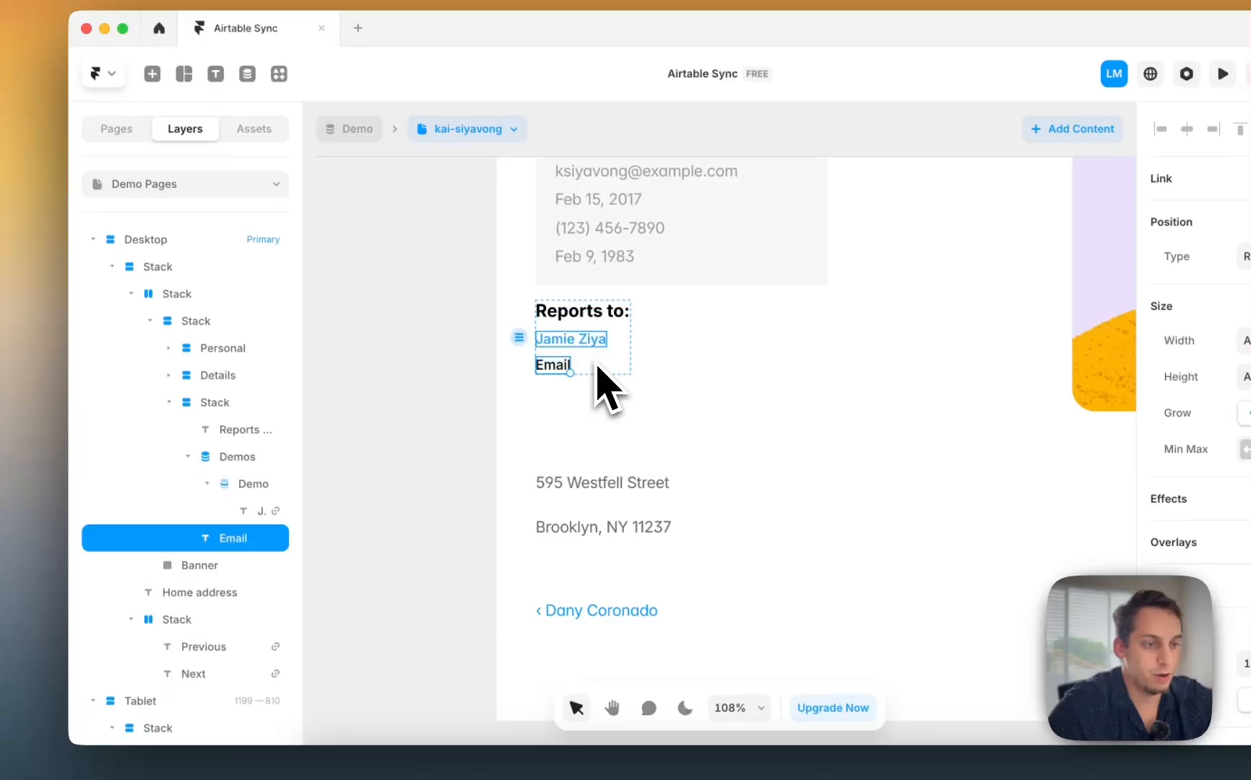
# Step: Wrap the name's Demos collection and the Email text in a new stack and left-align its contents
pyautogui.click(207, 483)
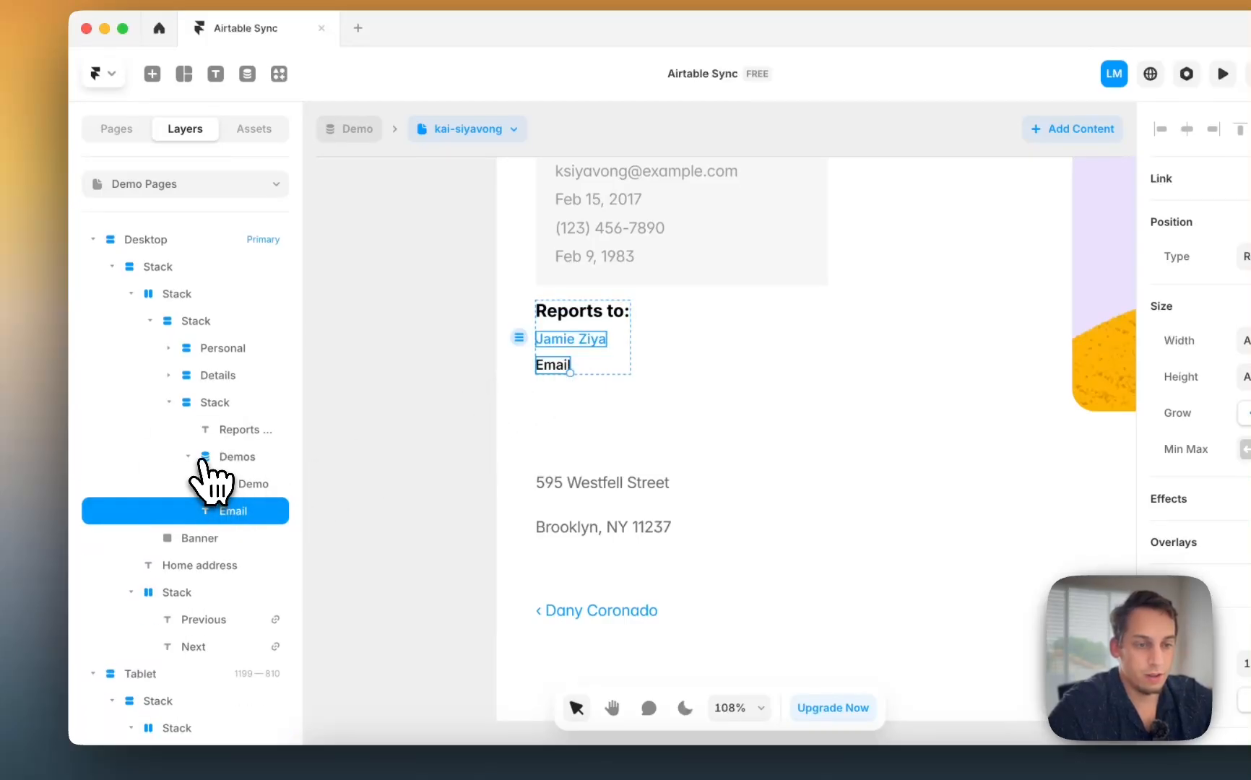
pyautogui.click(189, 457)
pyautogui.keyDown('shift'); pyautogui.click(220, 462); pyautogui.keyUp('shift')
pyautogui.rightClick(227, 462)
pyautogui.click(263, 501)
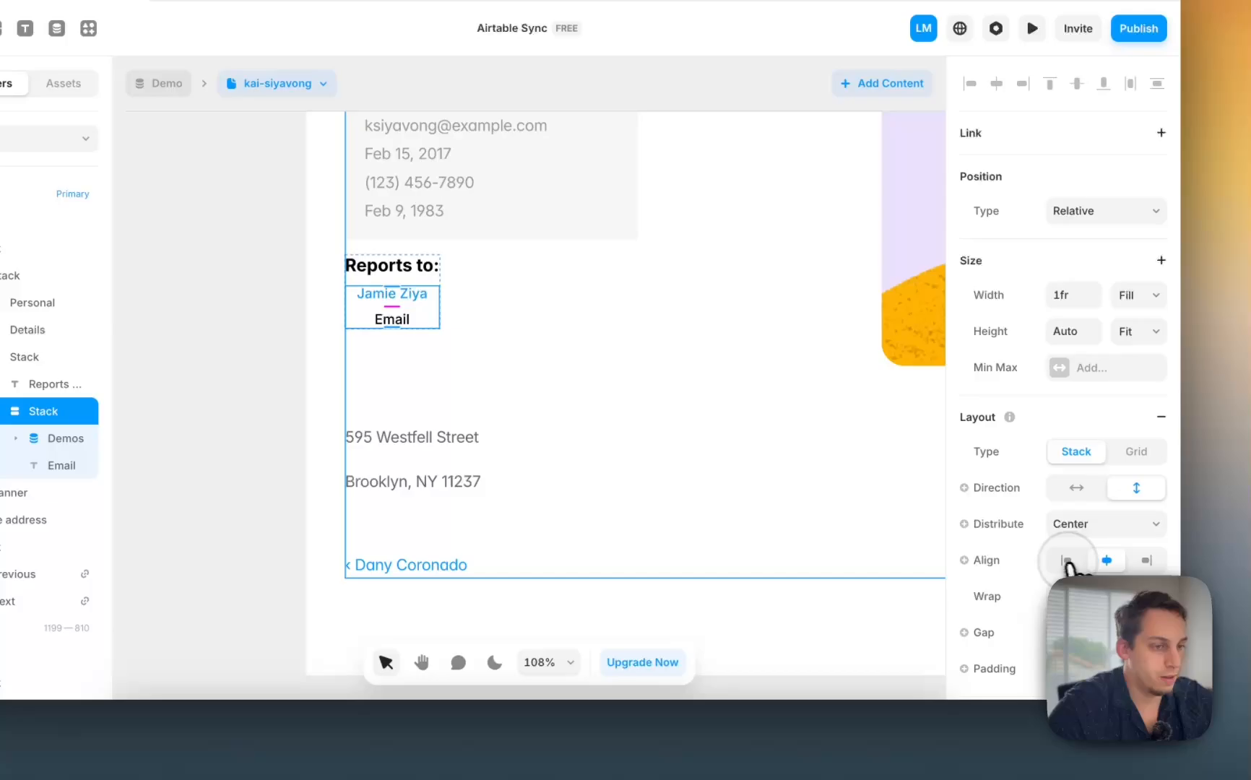
pyautogui.click(1067, 560)
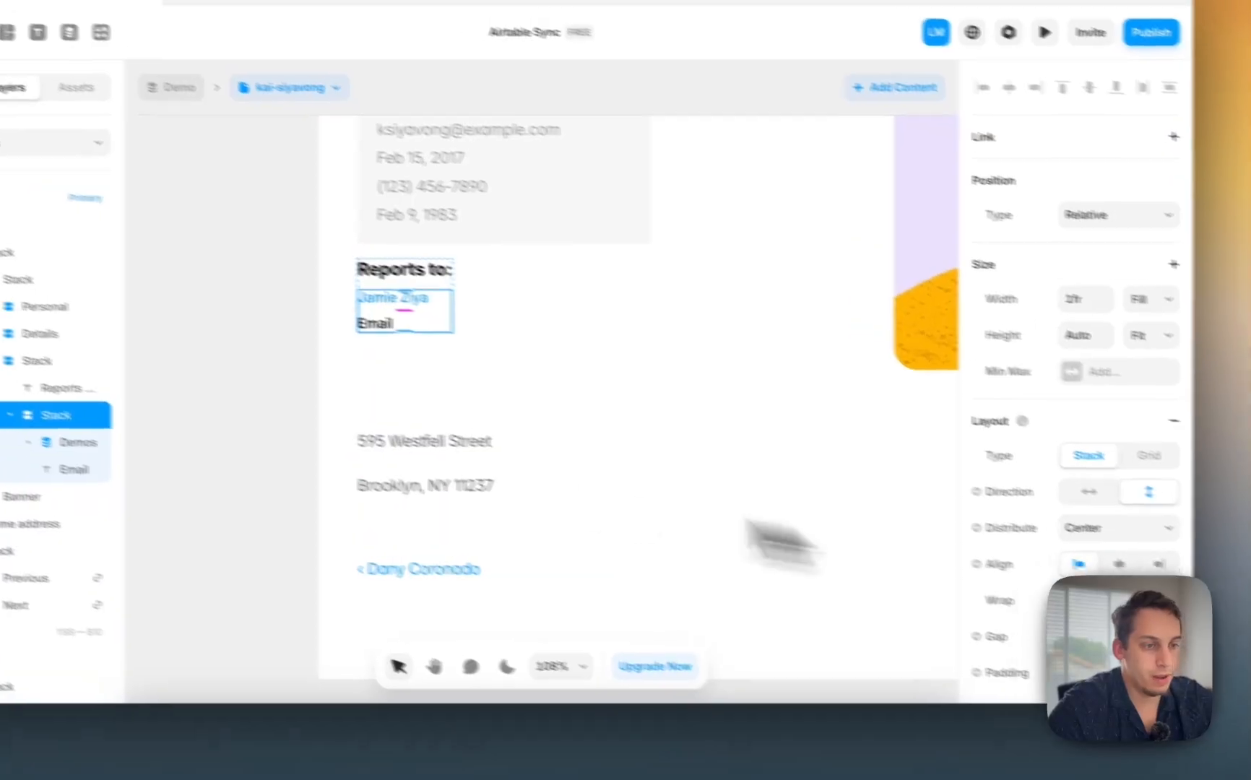
# Step: Bind the Email text's content to the Email address field of the Reports to reference
pyautogui.click(425, 433)
pyautogui.click(482, 354)
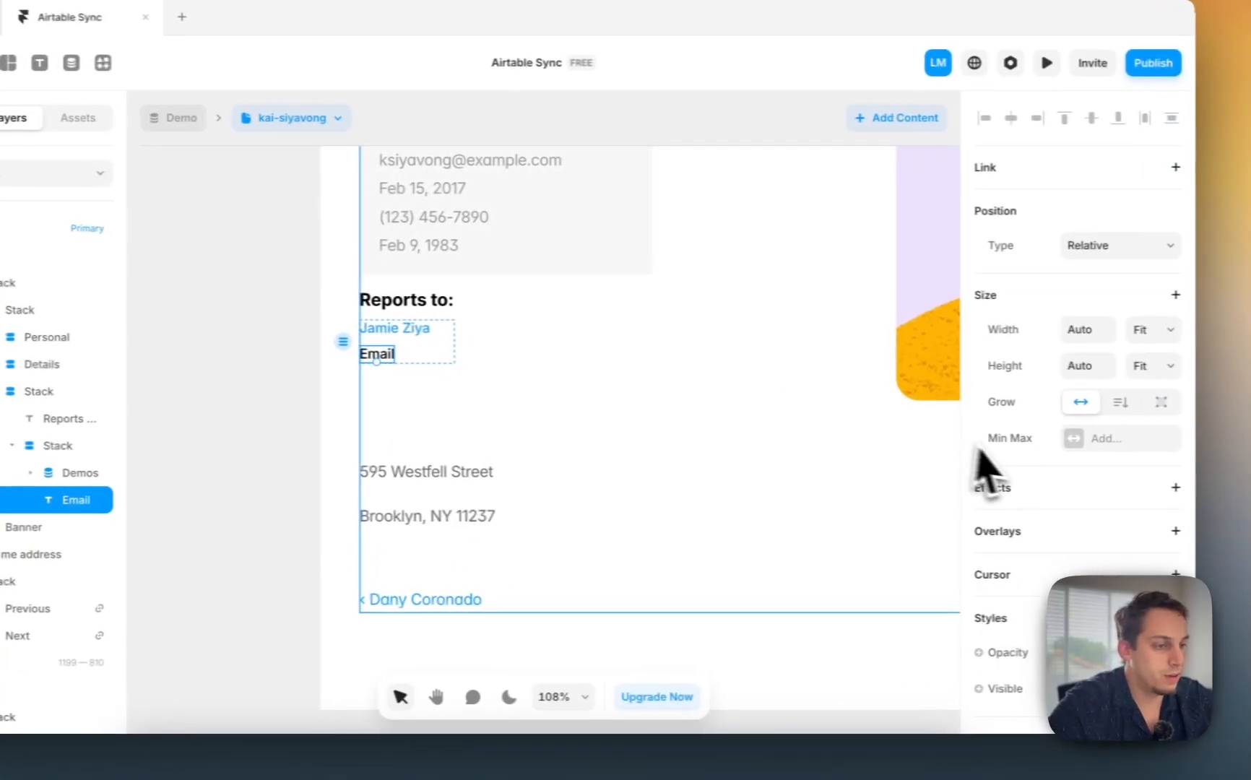
pyautogui.scroll(-5, 1015, 470)
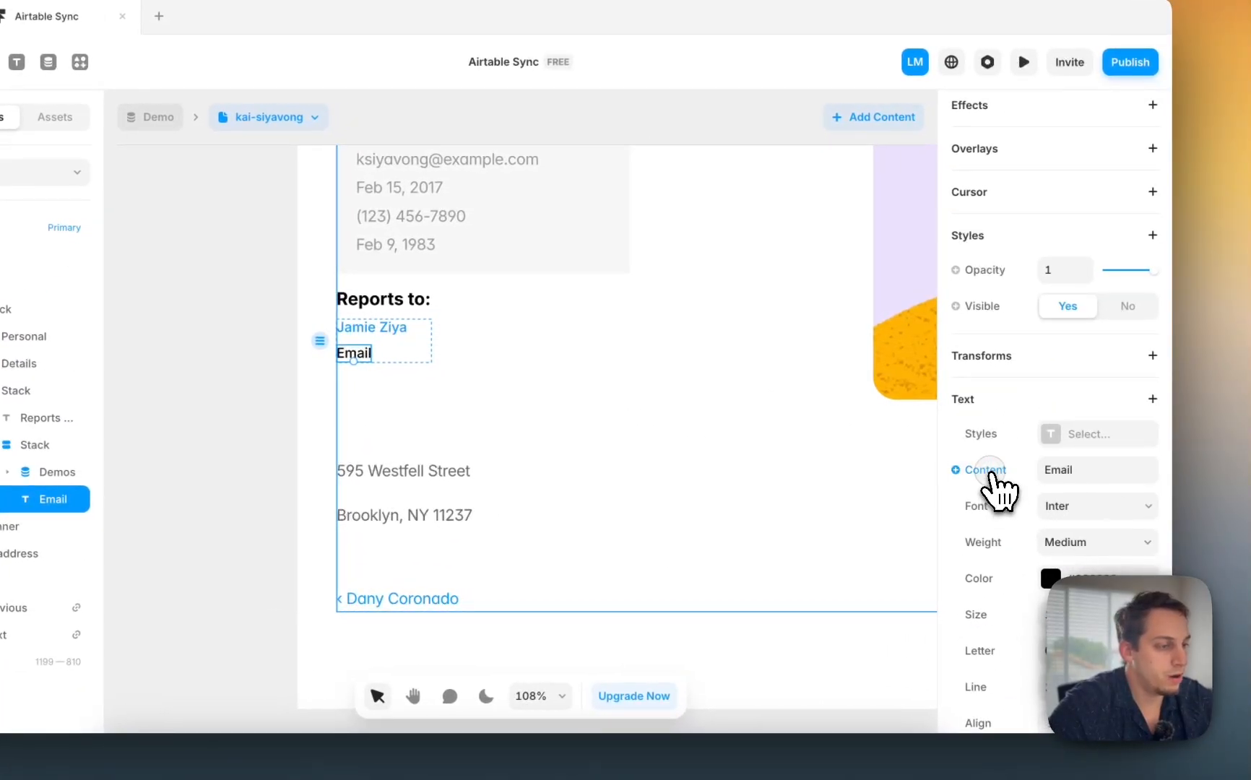
pyautogui.moveTo(999, 549)
pyautogui.moveTo(871, 376)
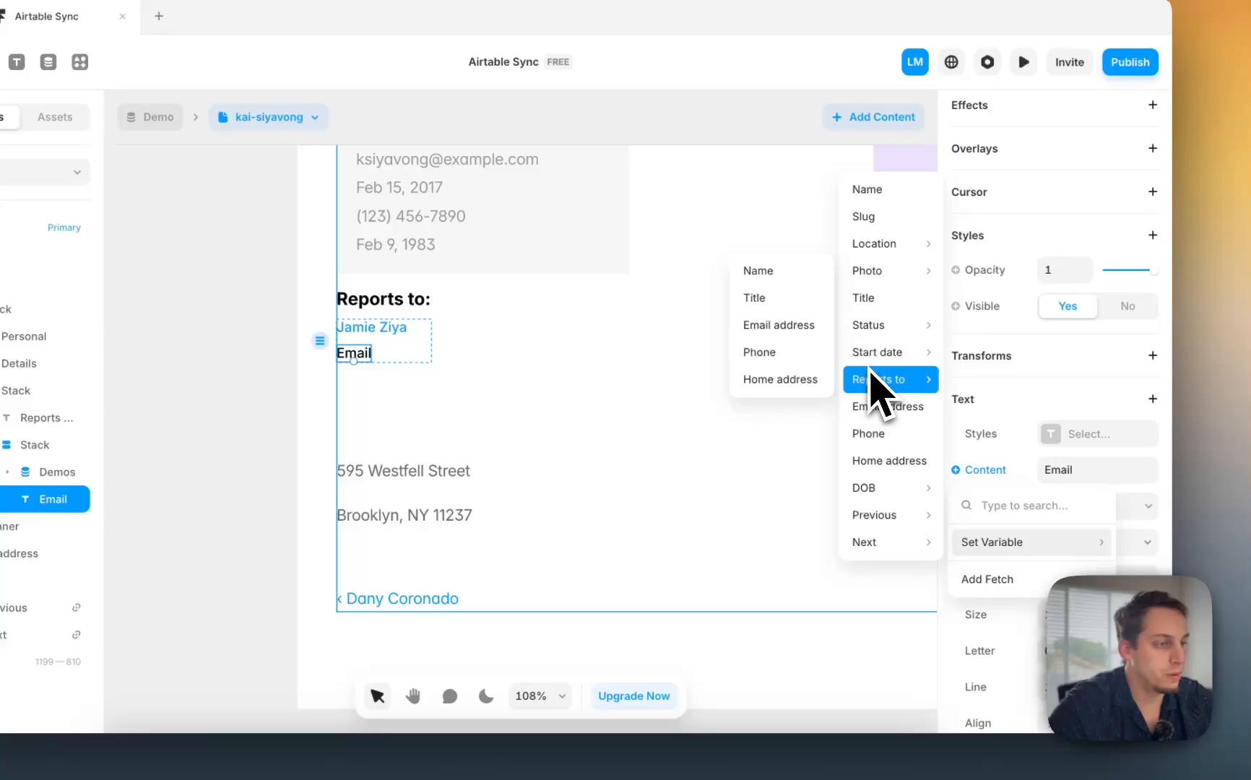
pyautogui.click(770, 334)
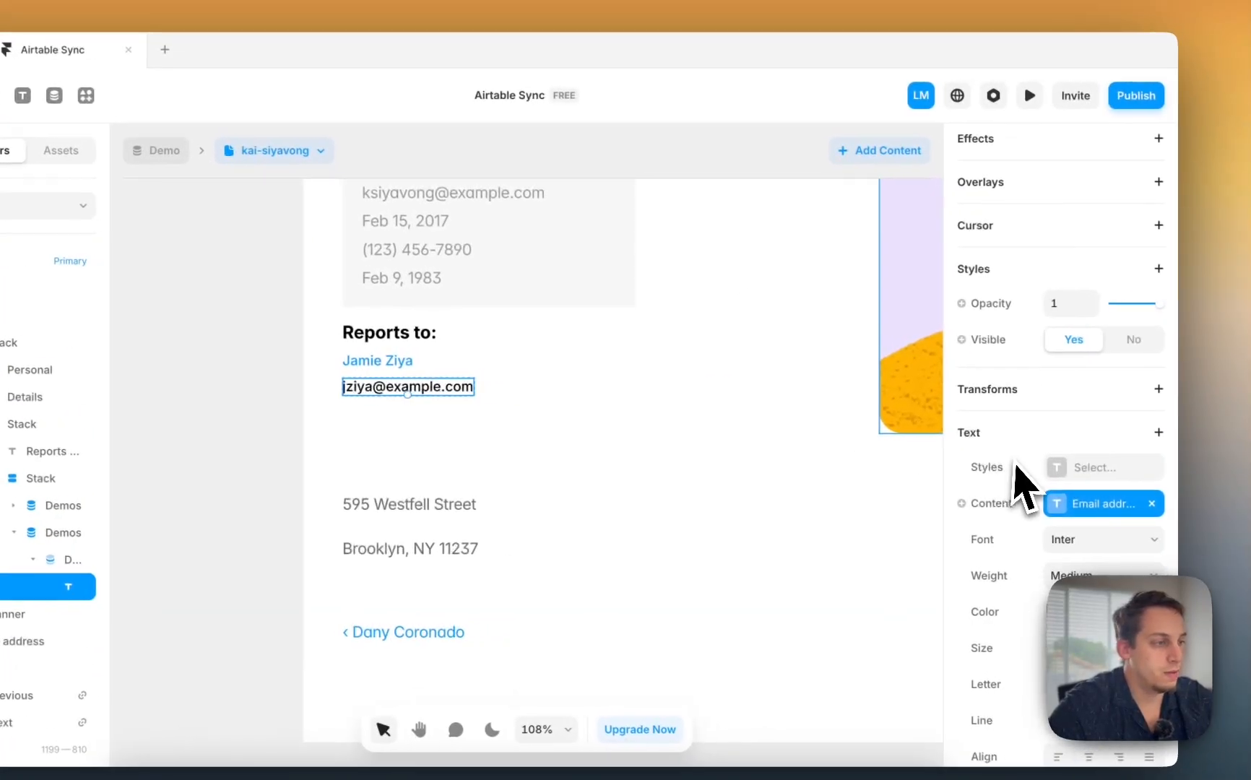
pyautogui.scroll(6, 1040, 433)
pyautogui.click(1147, 245)
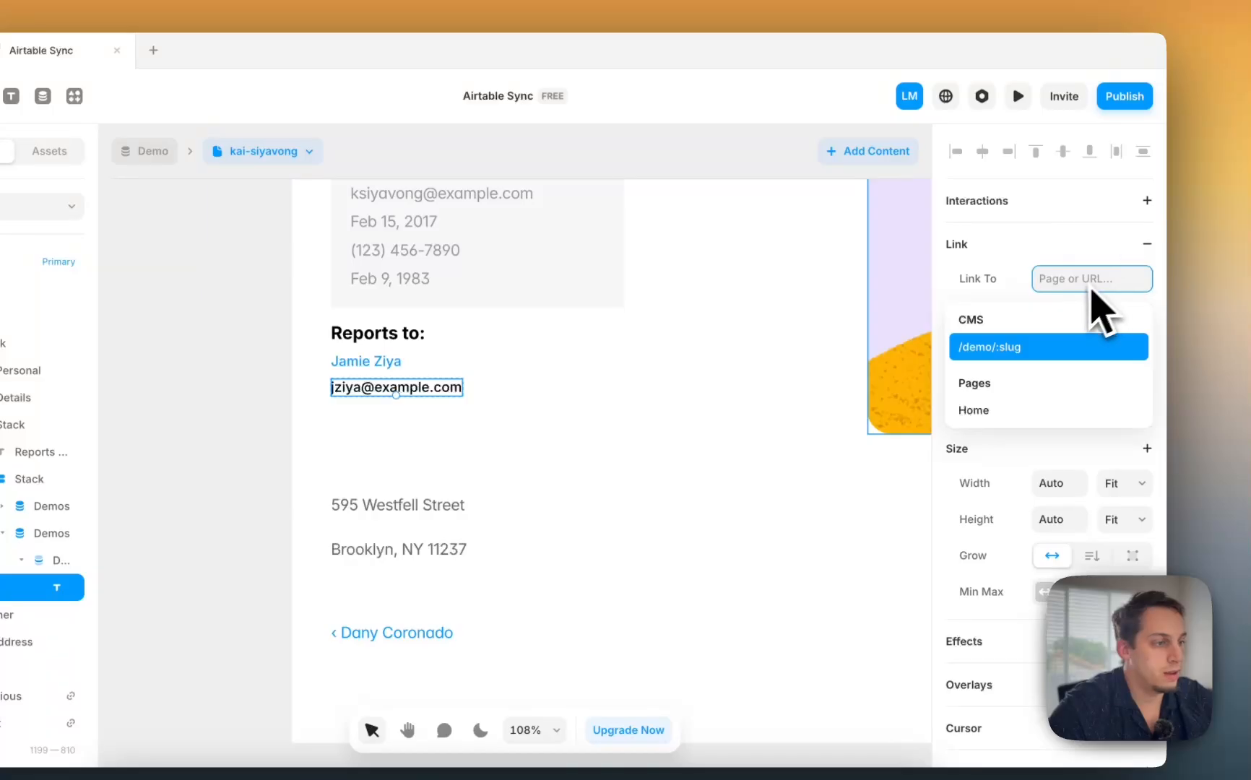
pyautogui.scroll(-10, 975, 447)
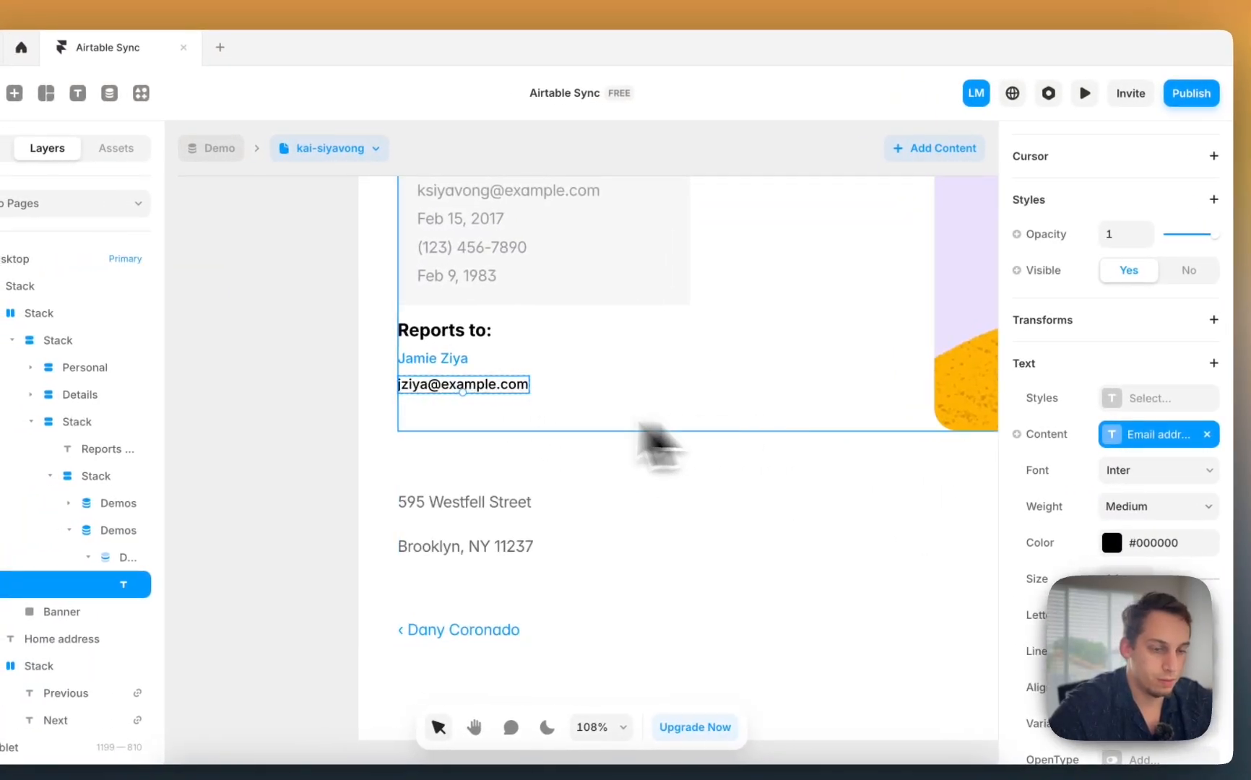
pyautogui.click(286, 481)
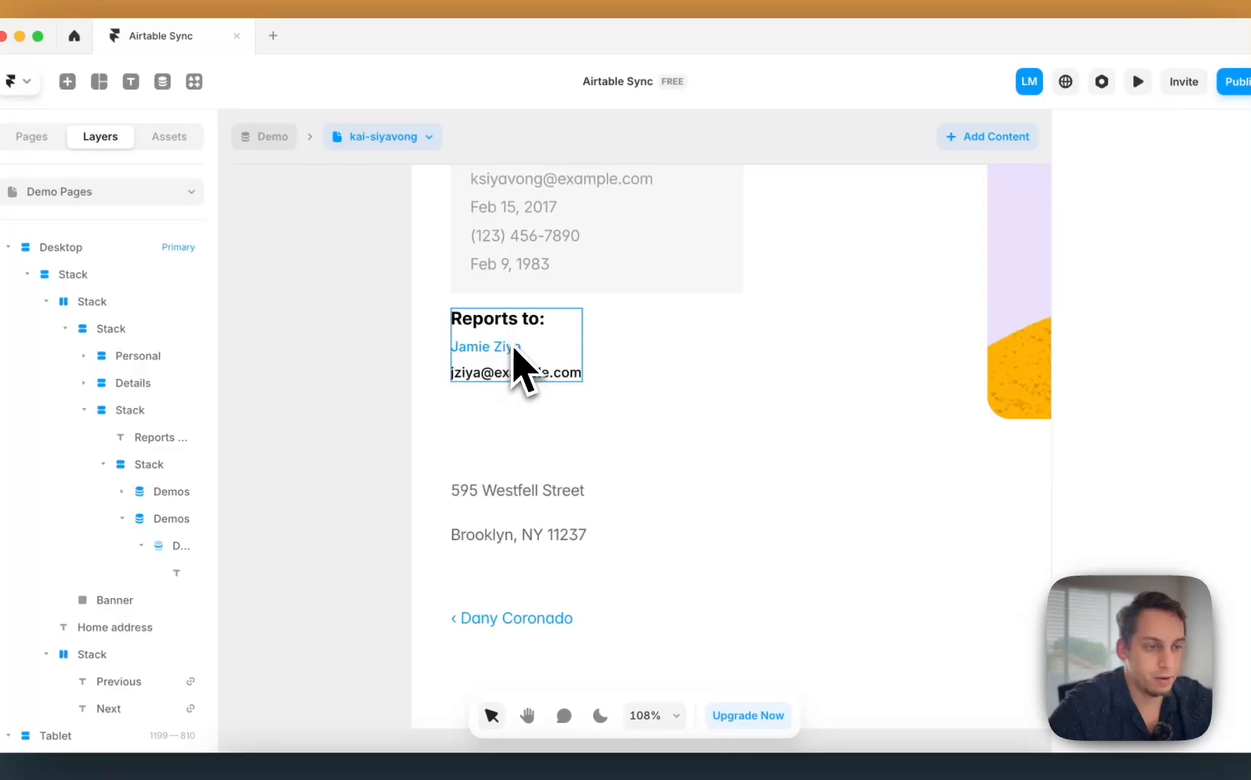
# Step: Increase the gap between the "Reports to:" heading and the manager's contact details
pyautogui.click(519, 369)
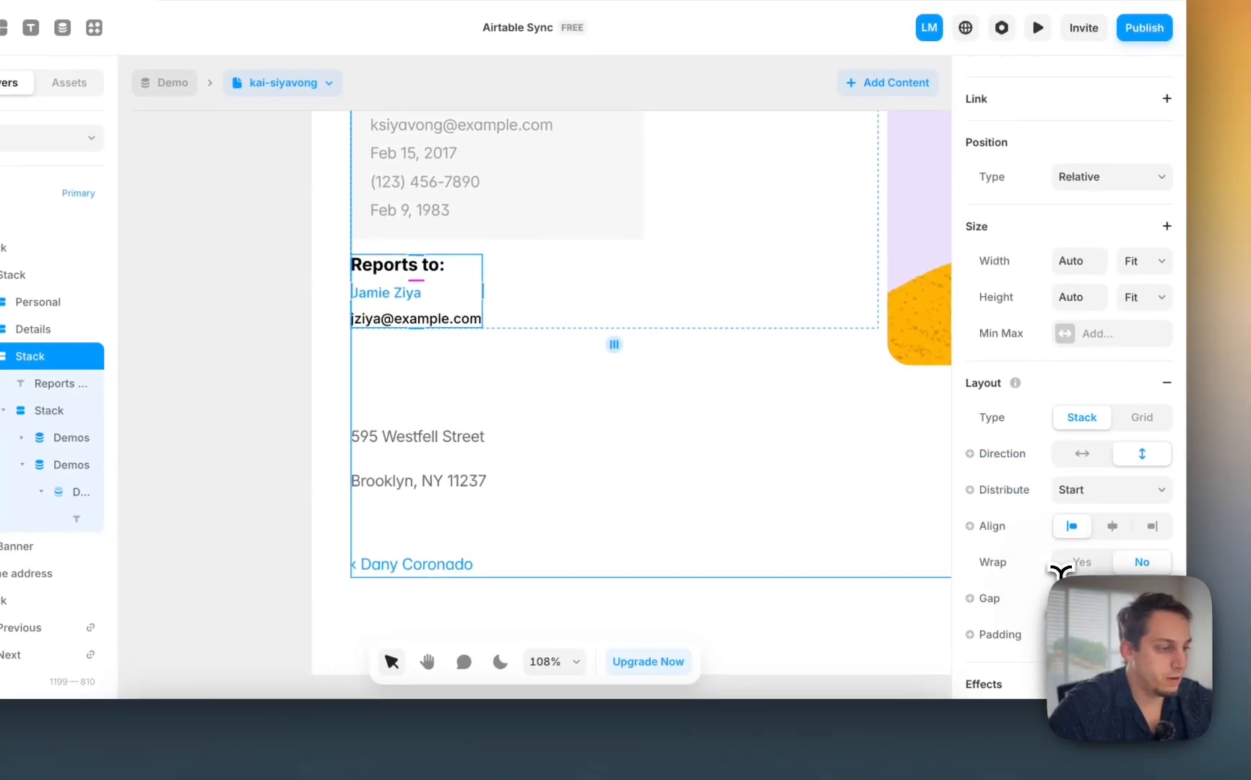
pyautogui.click(1060, 595)
pyautogui.hotkey('shift', 'Up')
pyautogui.click(193, 358)
pyautogui.scroll(-5, 199, 364)
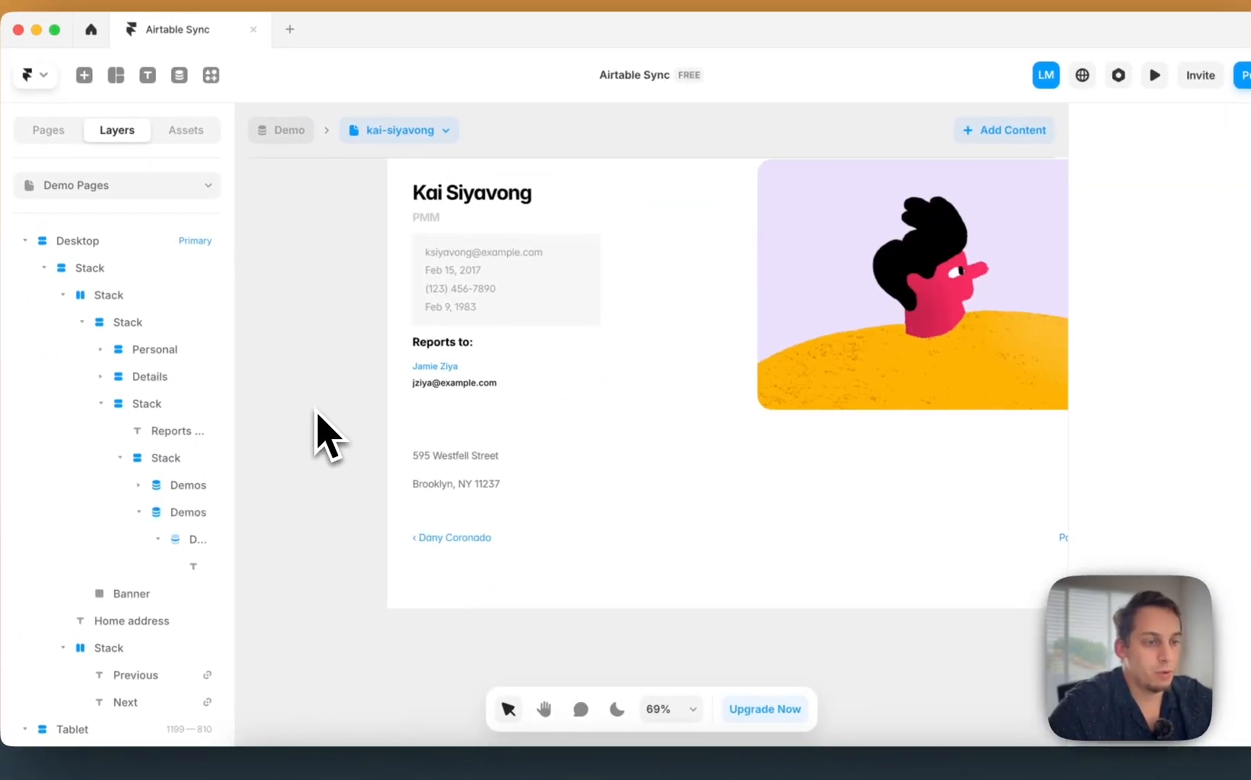
# Step: Set the height of the stack beside the banner to Fill and its distribution to Space Between
pyautogui.click(637, 424)
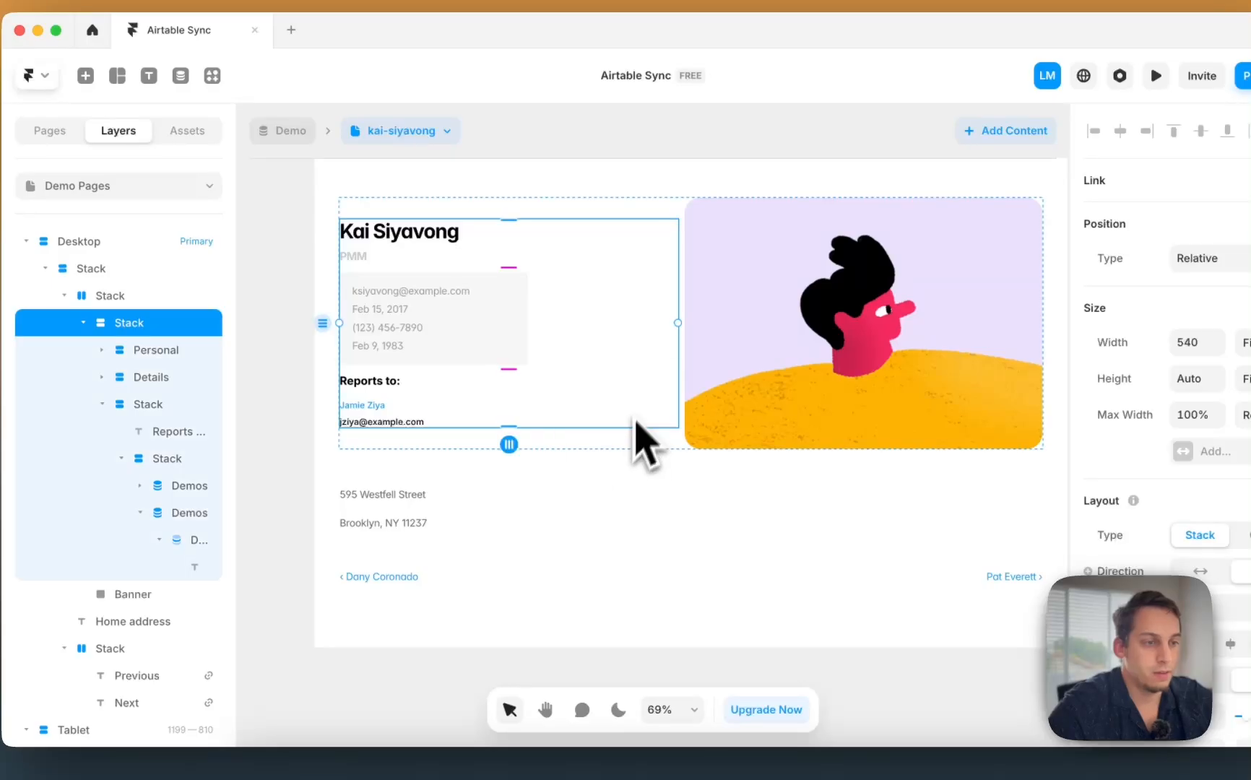
pyautogui.click(1246, 378)
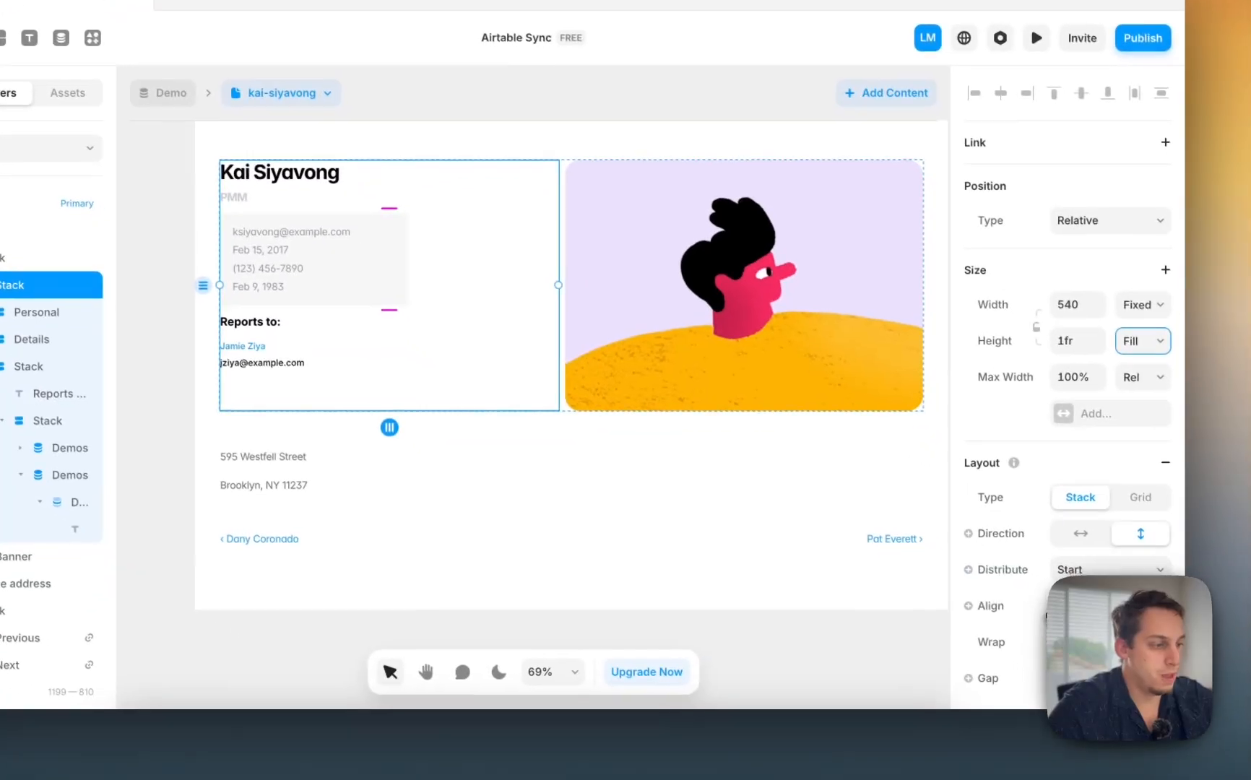
pyautogui.click(1183, 636)
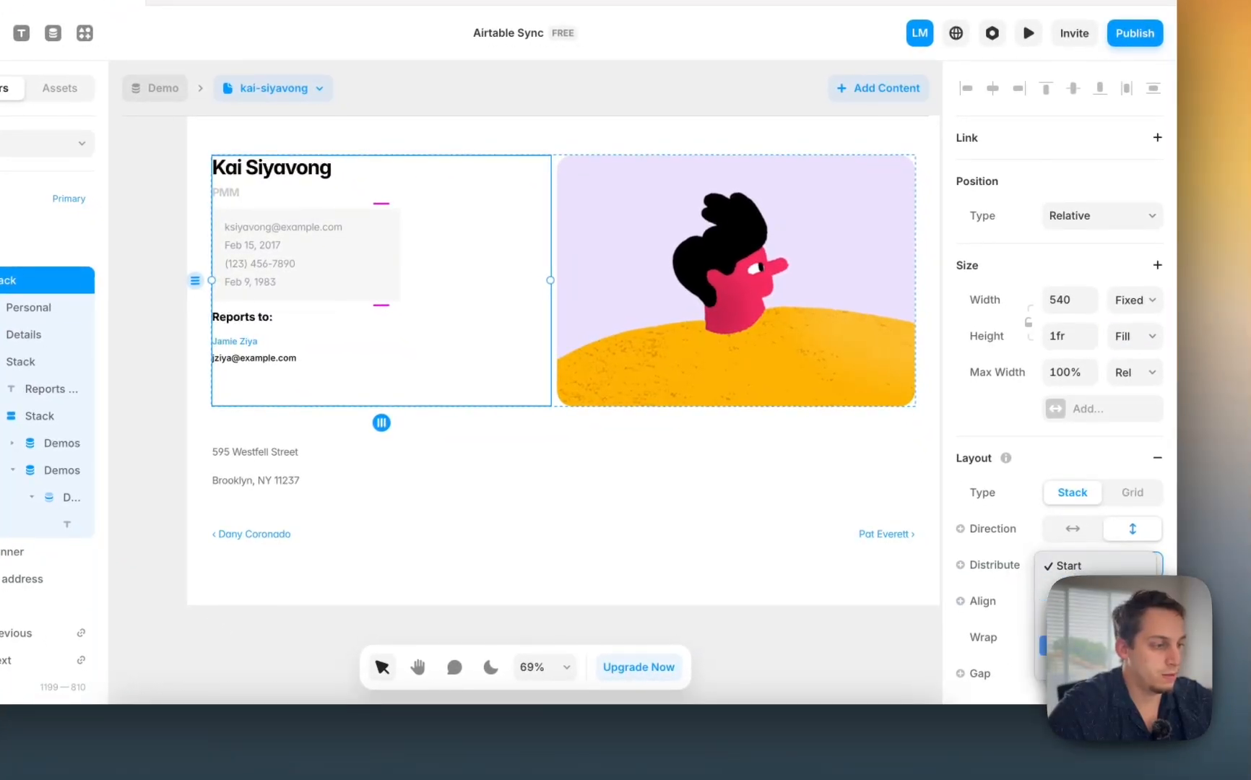
pyautogui.click(1083, 626)
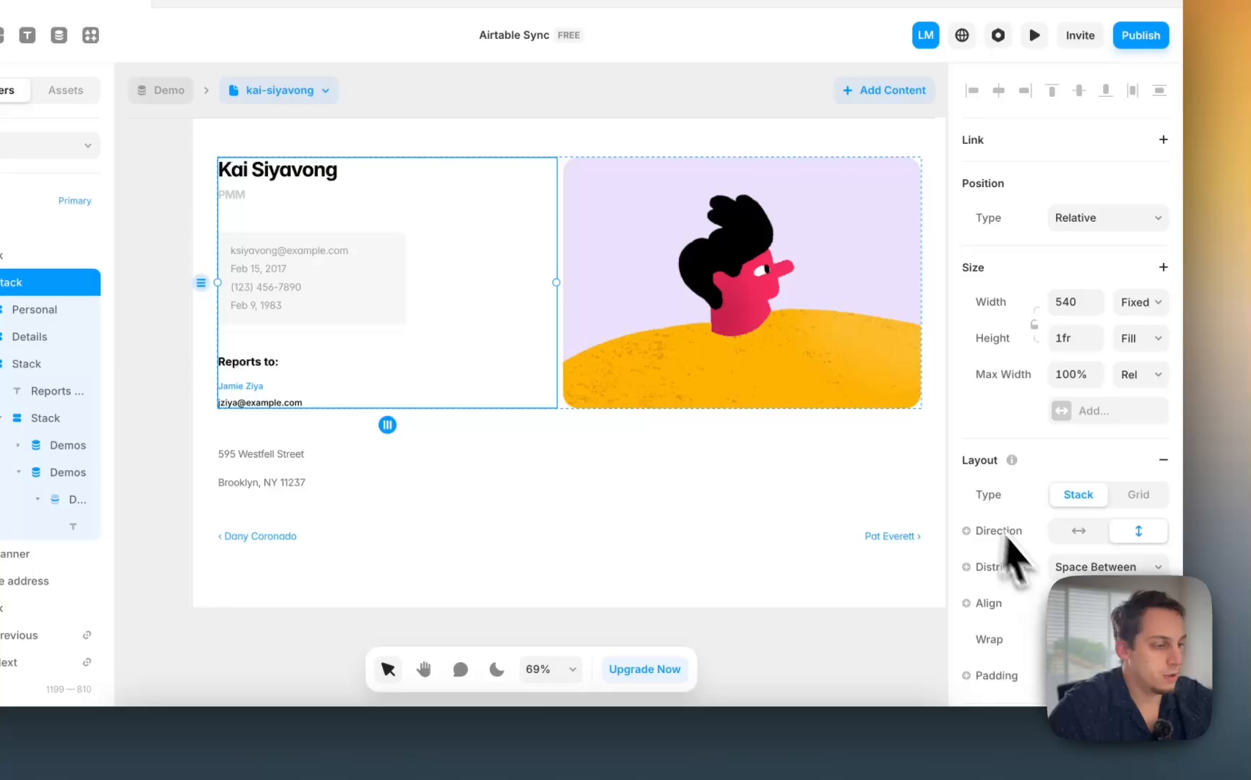
# Step: Give the stack beside the banner a padding of 20 at its top and bottom
pyautogui.scroll(-2, 1184, 614)
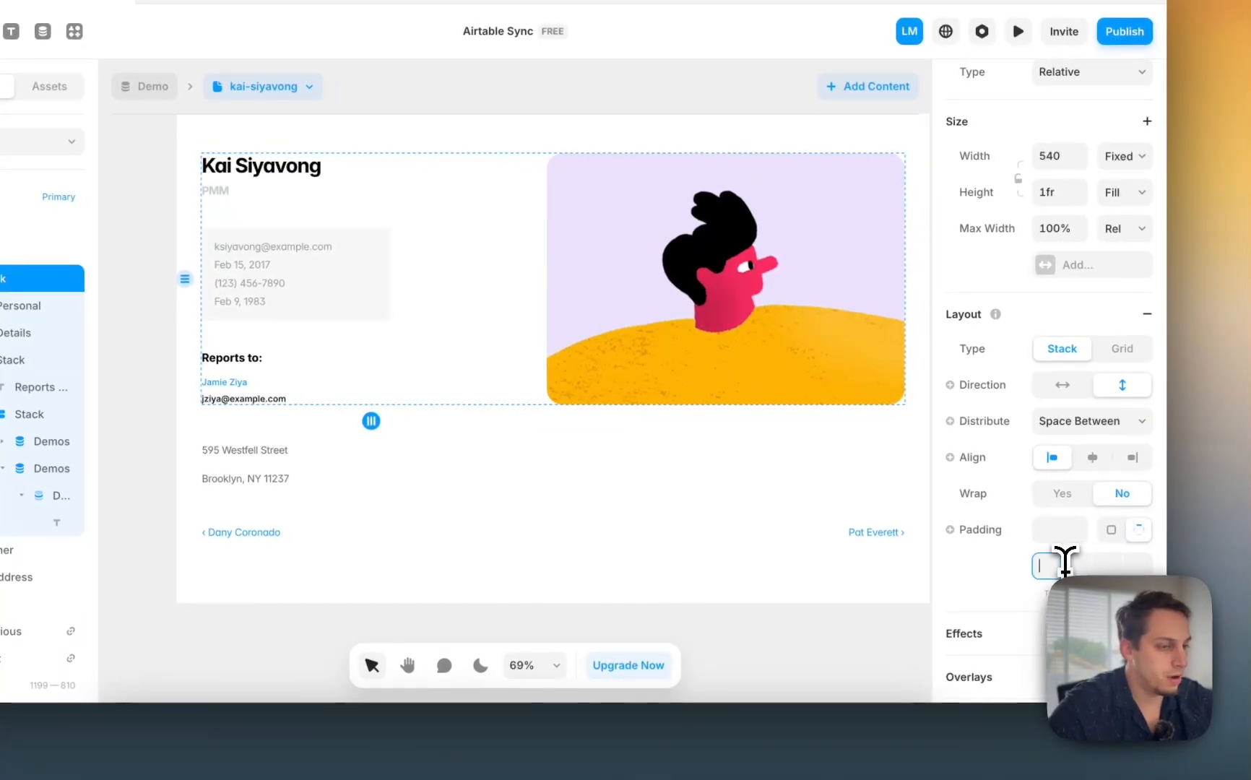
pyautogui.hotkey('shift', 'Up')
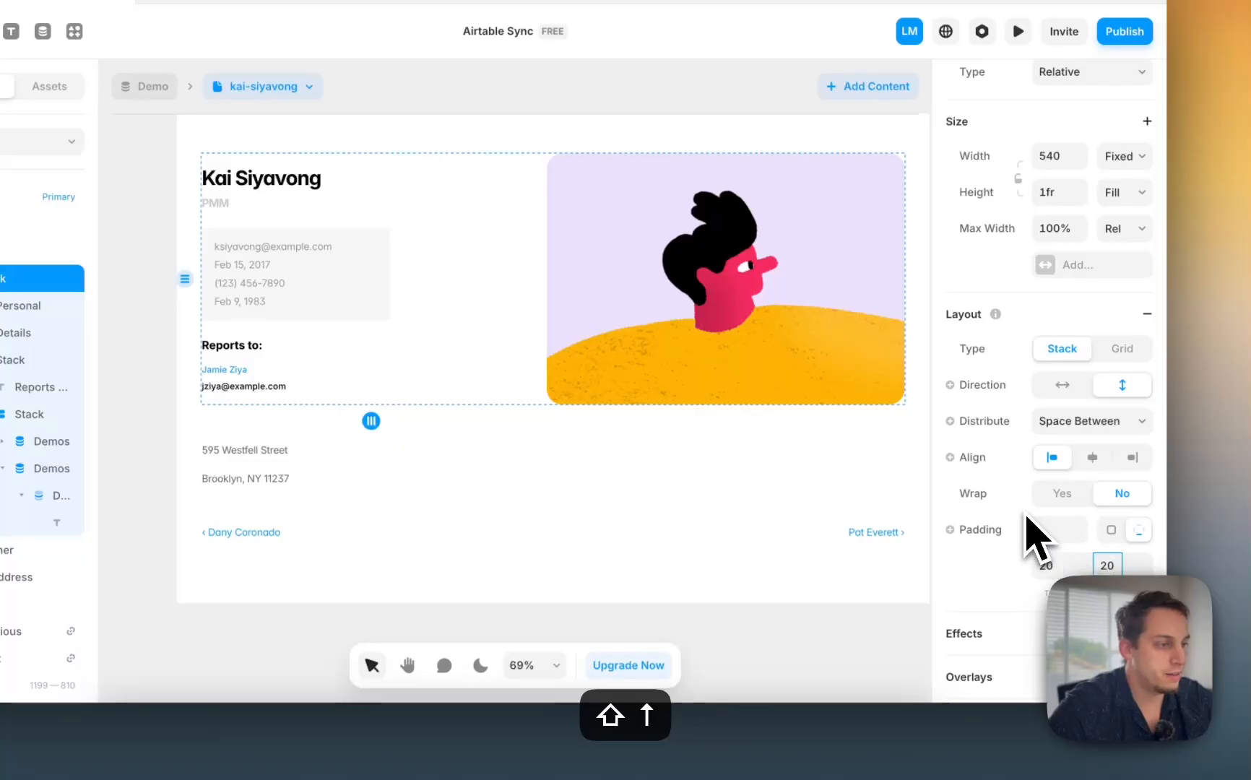
# Step: Add a solid #222222 border to the profile stack, with width 1 on its top and bottom edges and 0 on its sides
pyautogui.scroll(-6, 1030, 534)
pyautogui.click(1040, 556)
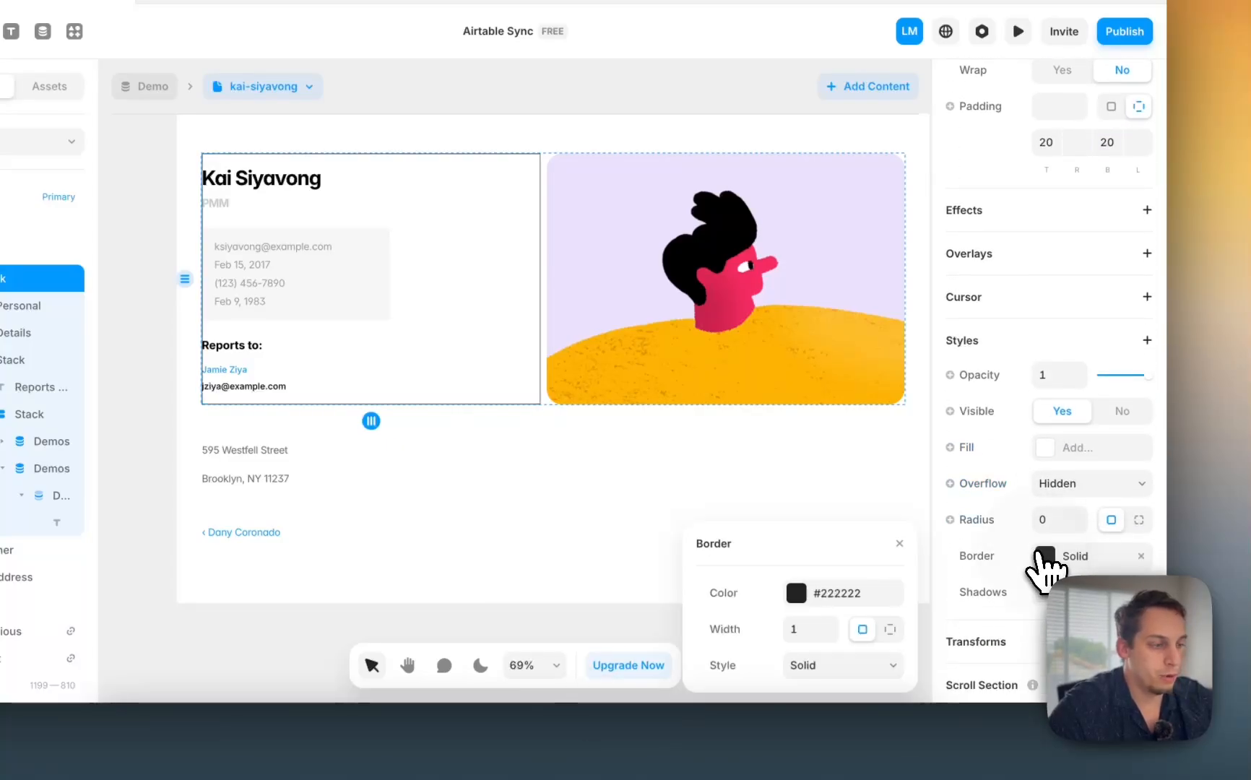
pyautogui.click(889, 629)
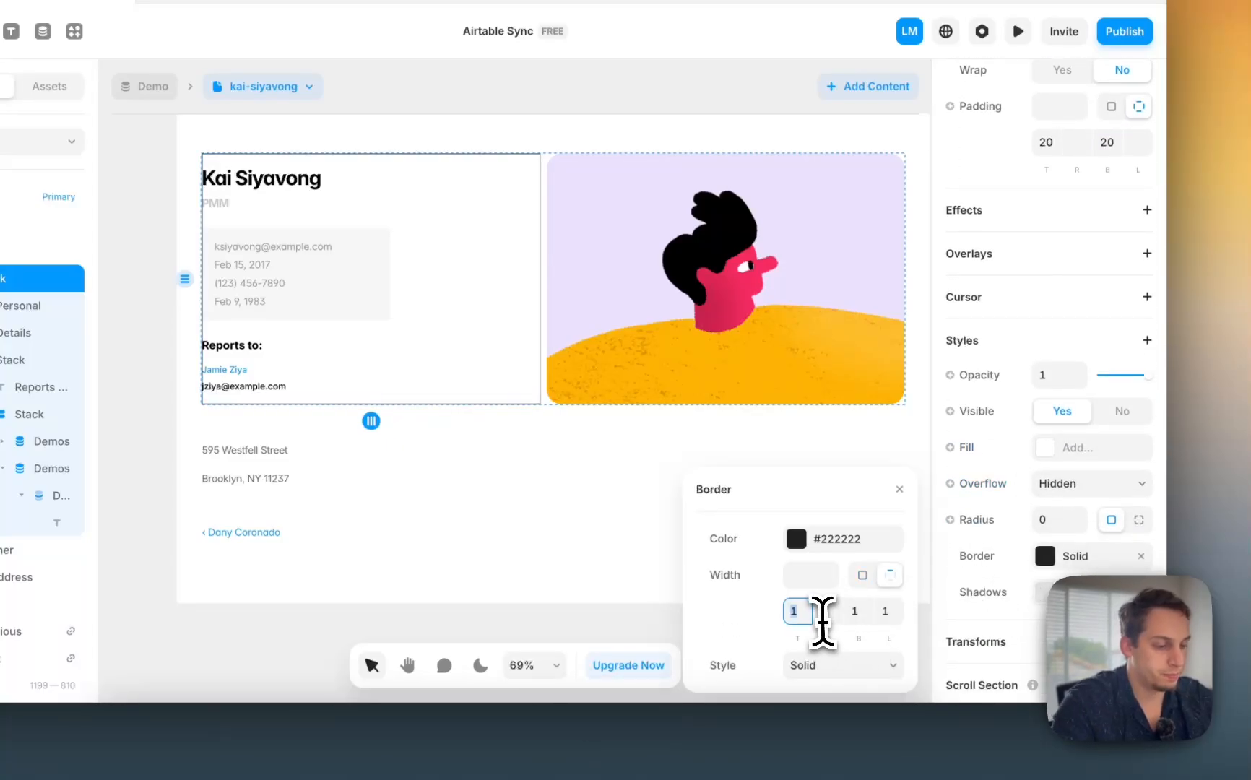
pyautogui.write('0')
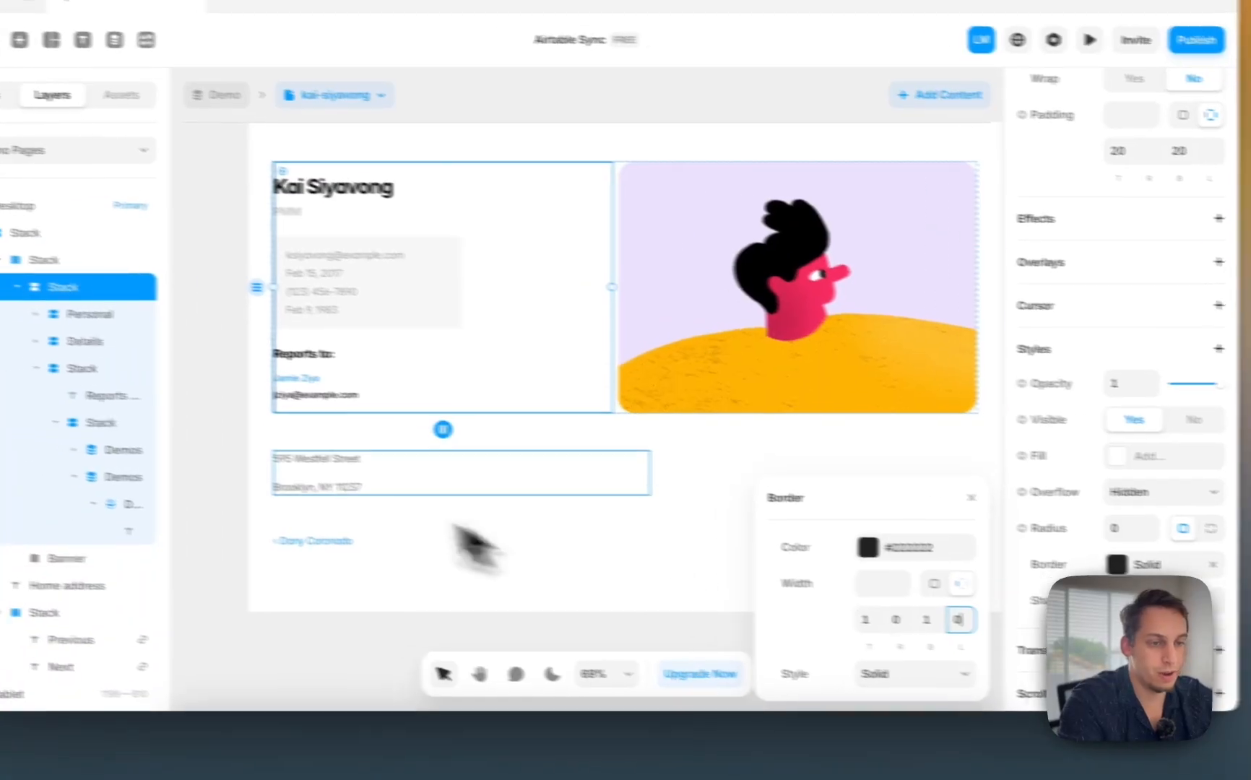
pyautogui.click(135, 436)
pyautogui.click(366, 348)
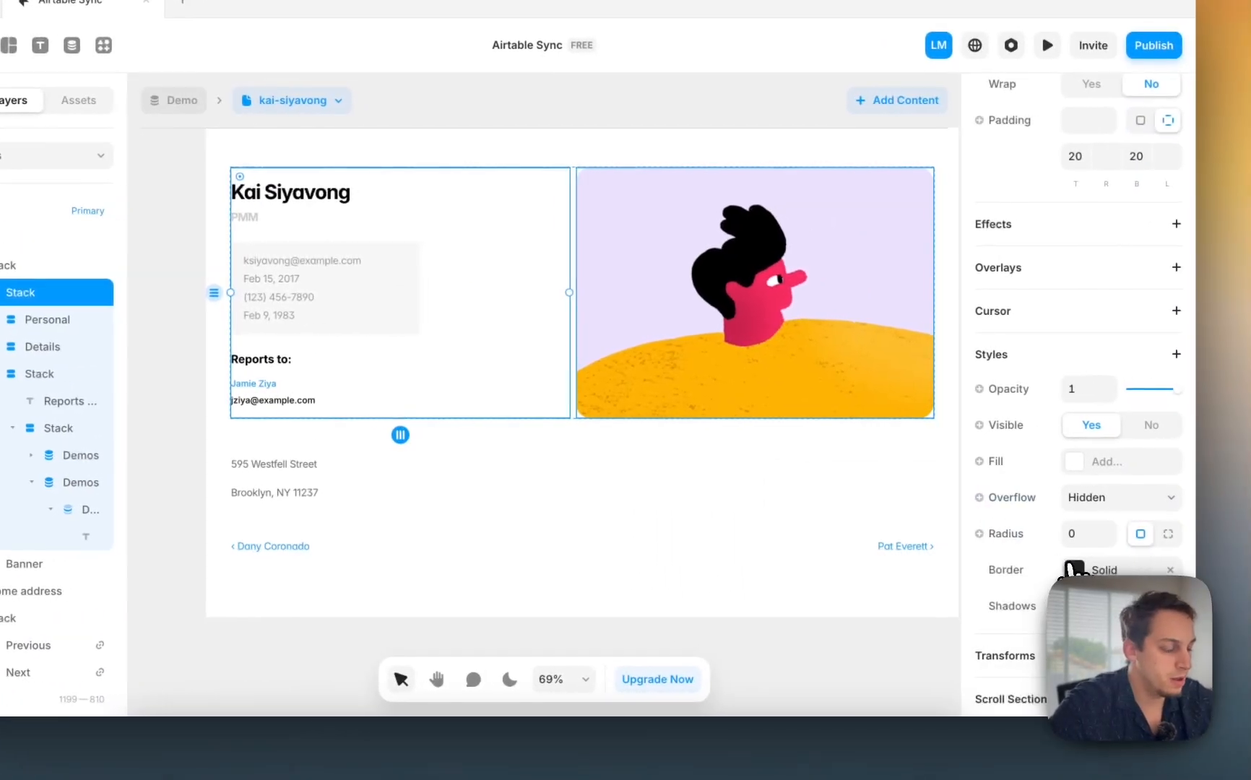
# Step: Lower the opacity of the profile stack's #222222 border color to 10%
pyautogui.click(1156, 569)
pyautogui.click(822, 553)
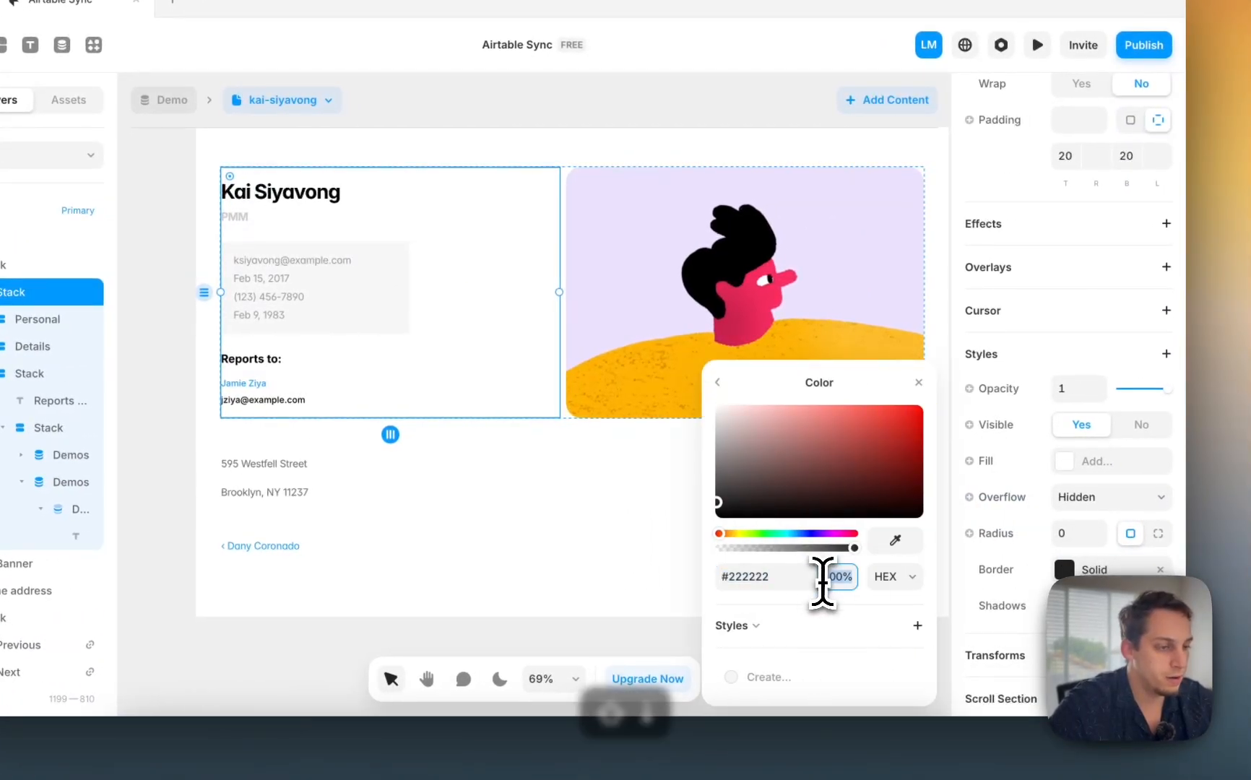
pyautogui.hotkey('shift', 'Up')
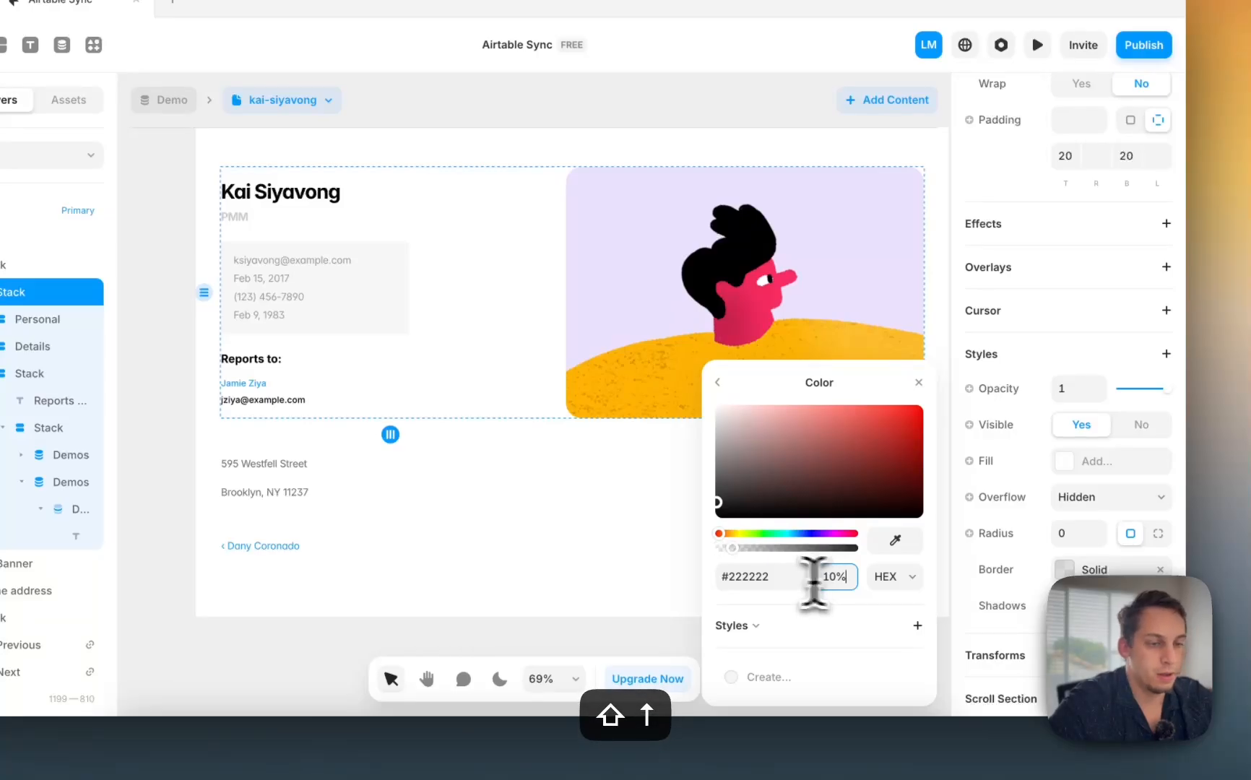
pyautogui.click(188, 405)
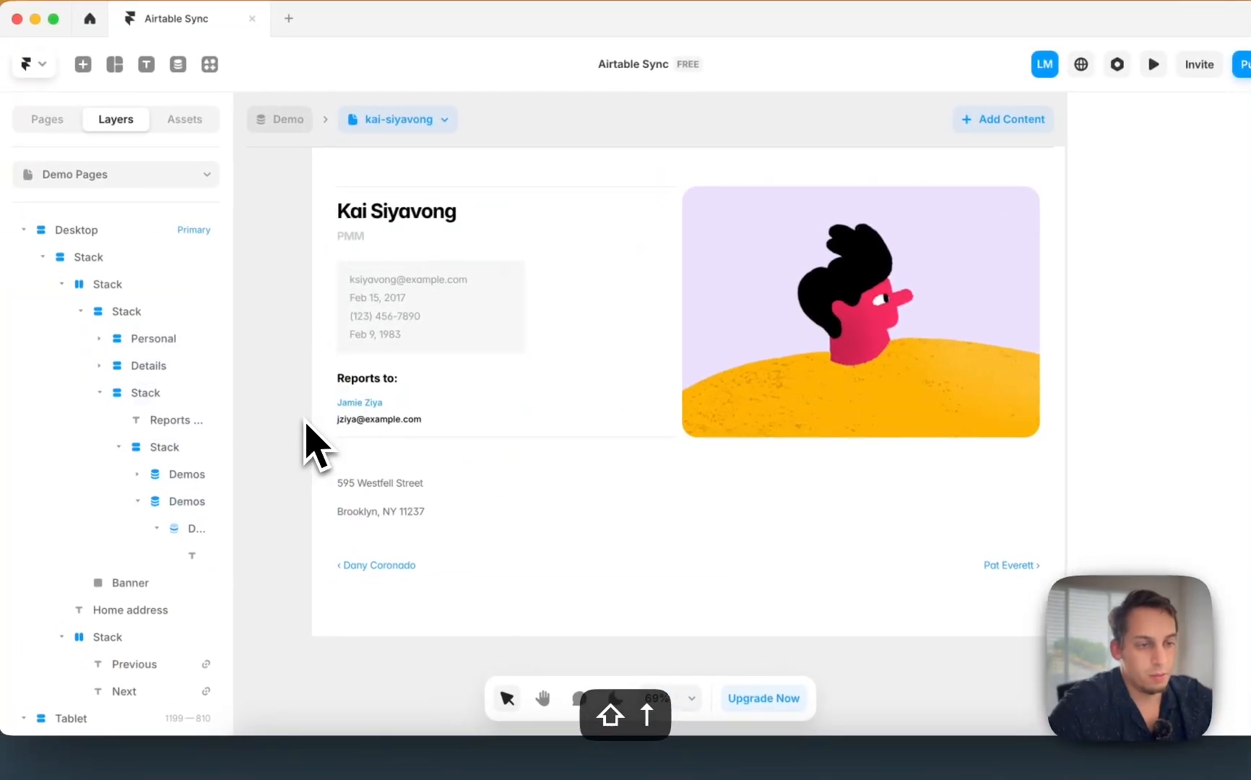
# Step: Try to set the height of the Phone breakpoint's outermost stack to Fill
pyautogui.scroll(-3, 305, 420)
pyautogui.hscroll(7, 304, 420)
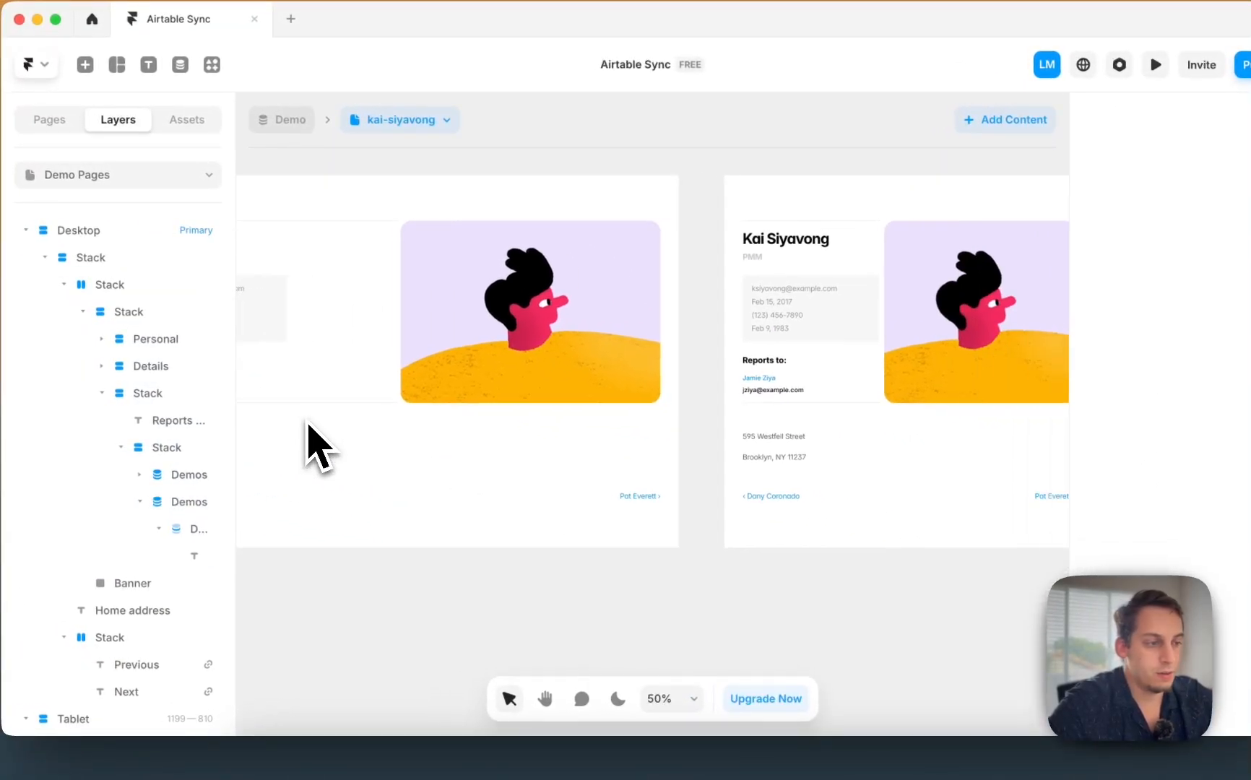
pyautogui.click(836, 409)
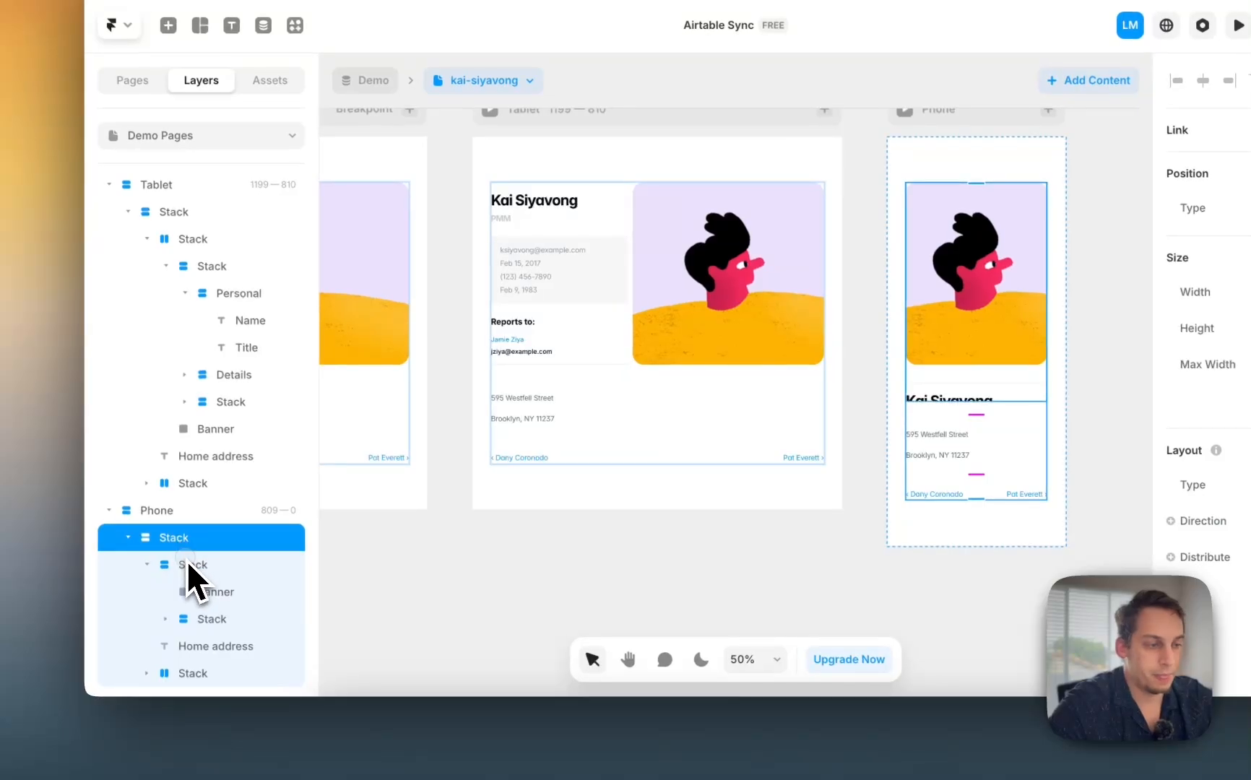
pyautogui.click(187, 565)
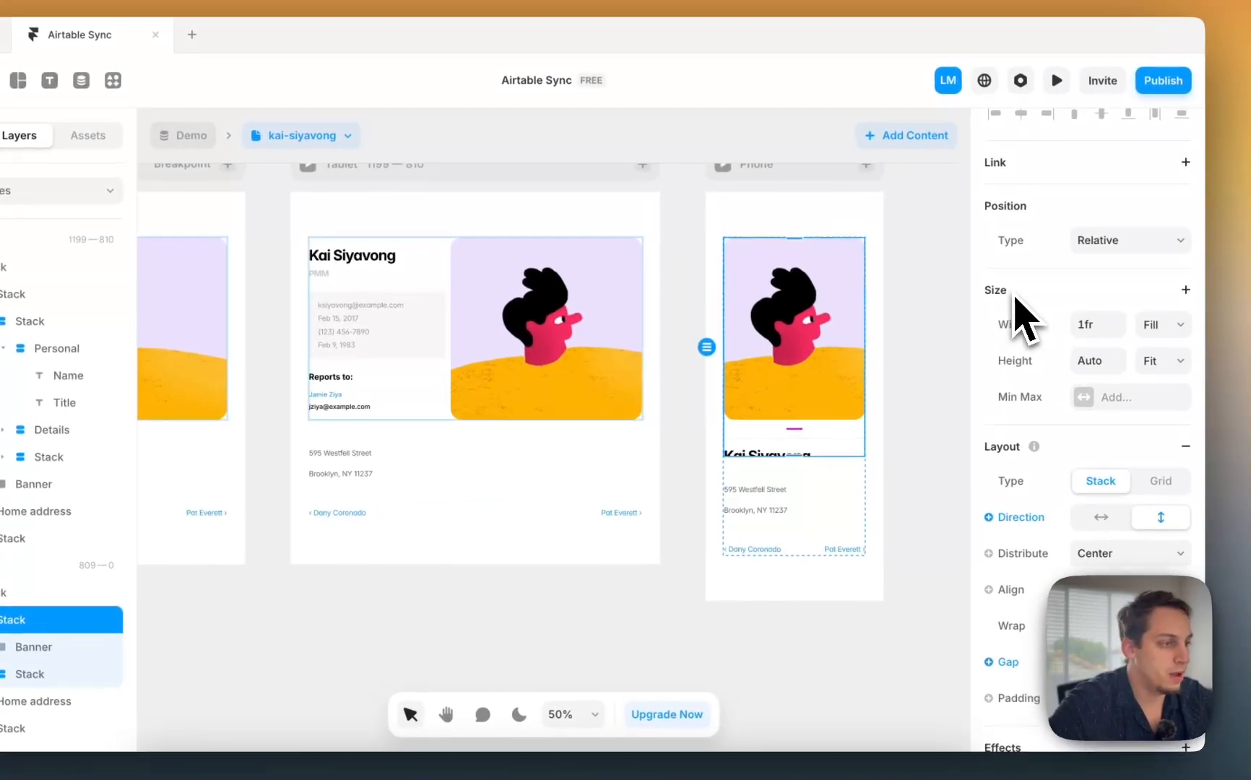
pyautogui.scroll(1, 1014, 296)
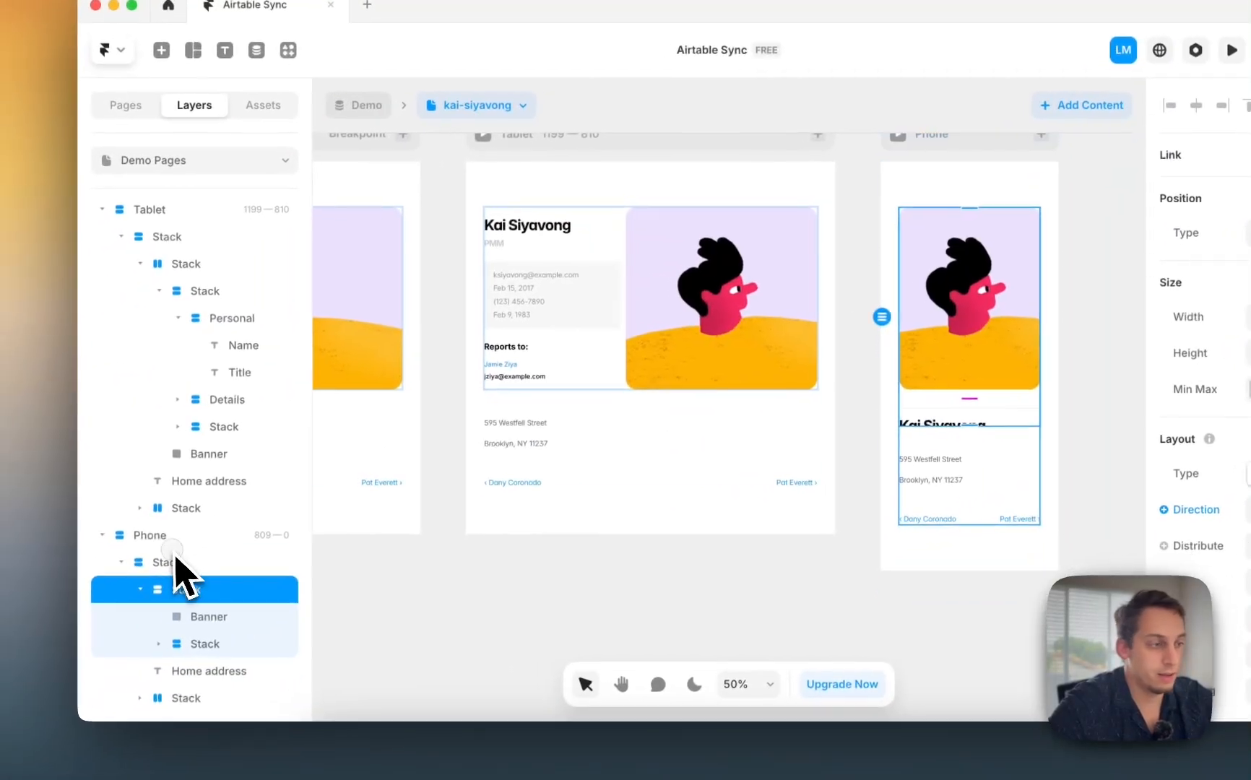
pyautogui.click(4, 593)
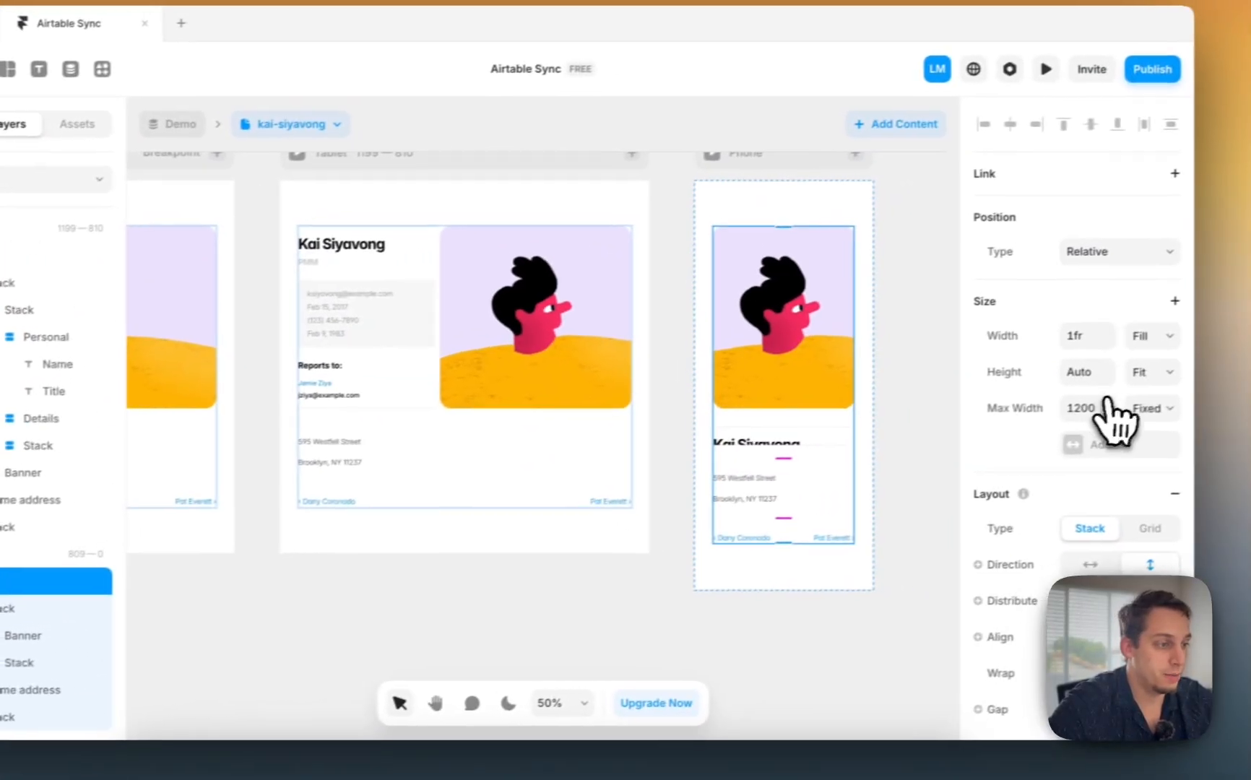
pyautogui.click(1128, 380)
pyautogui.click(1117, 360)
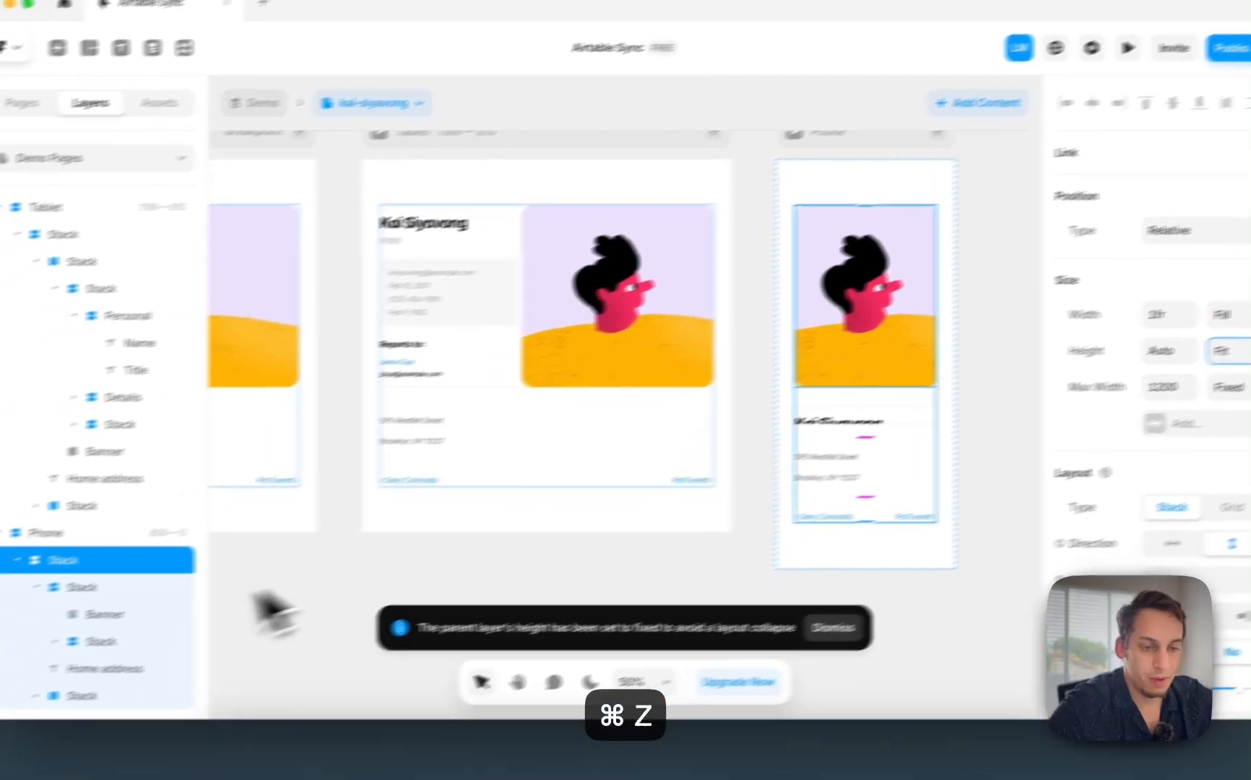
# Step: Try to set the height of the nested Phone stack that holds the banner and profile details to Fill
pyautogui.click(6, 641)
pyautogui.click(6, 617)
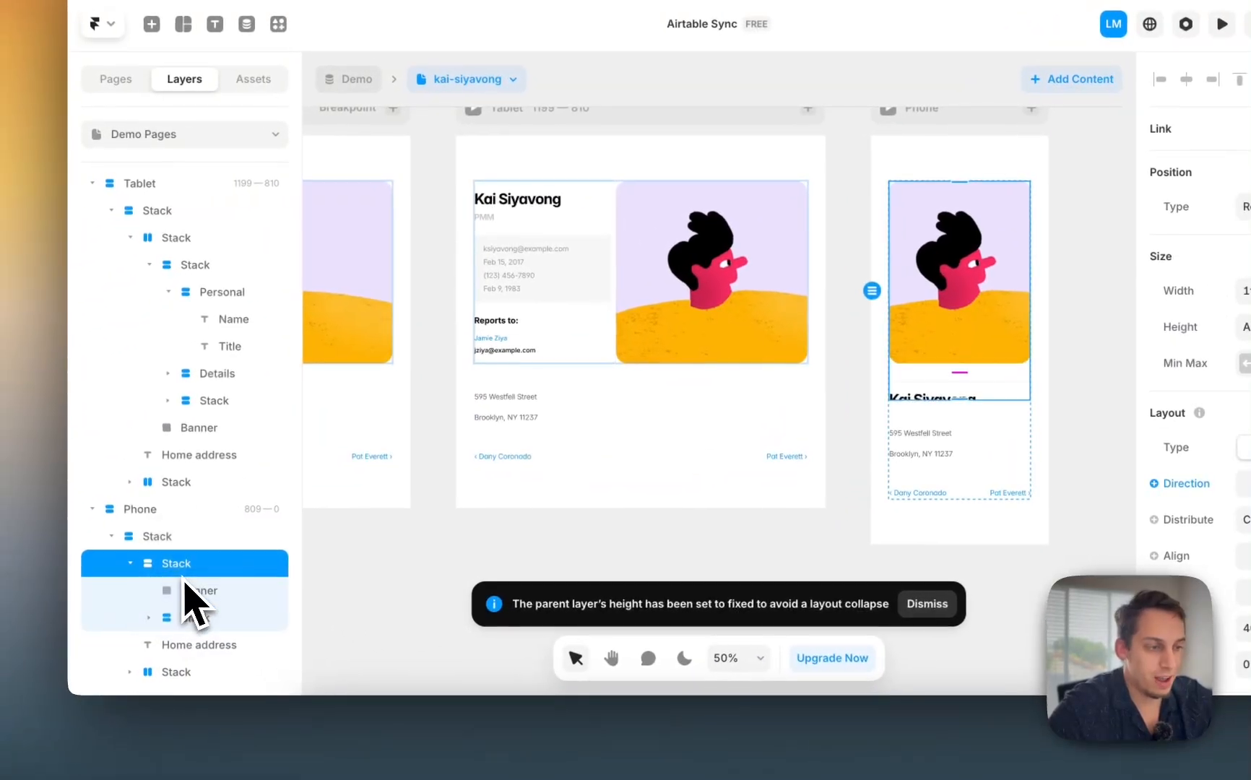
pyautogui.click(138, 563)
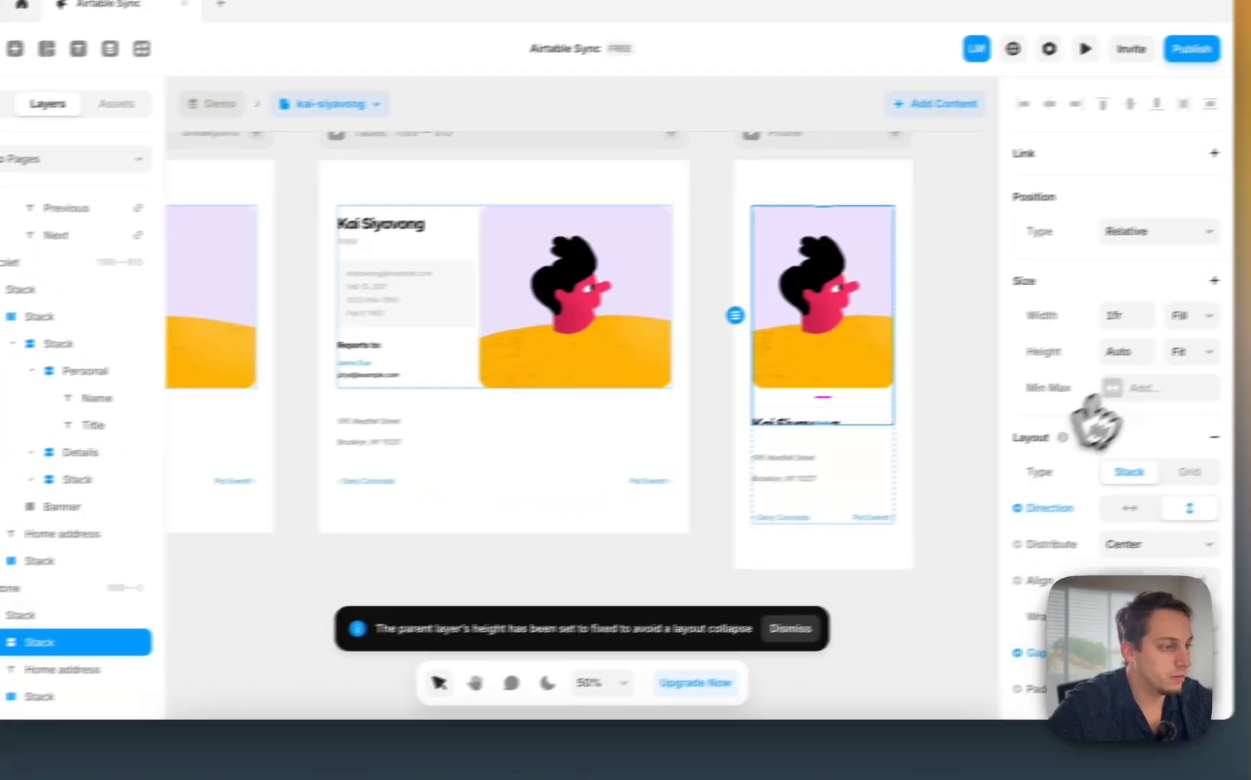
pyautogui.click(1250, 327)
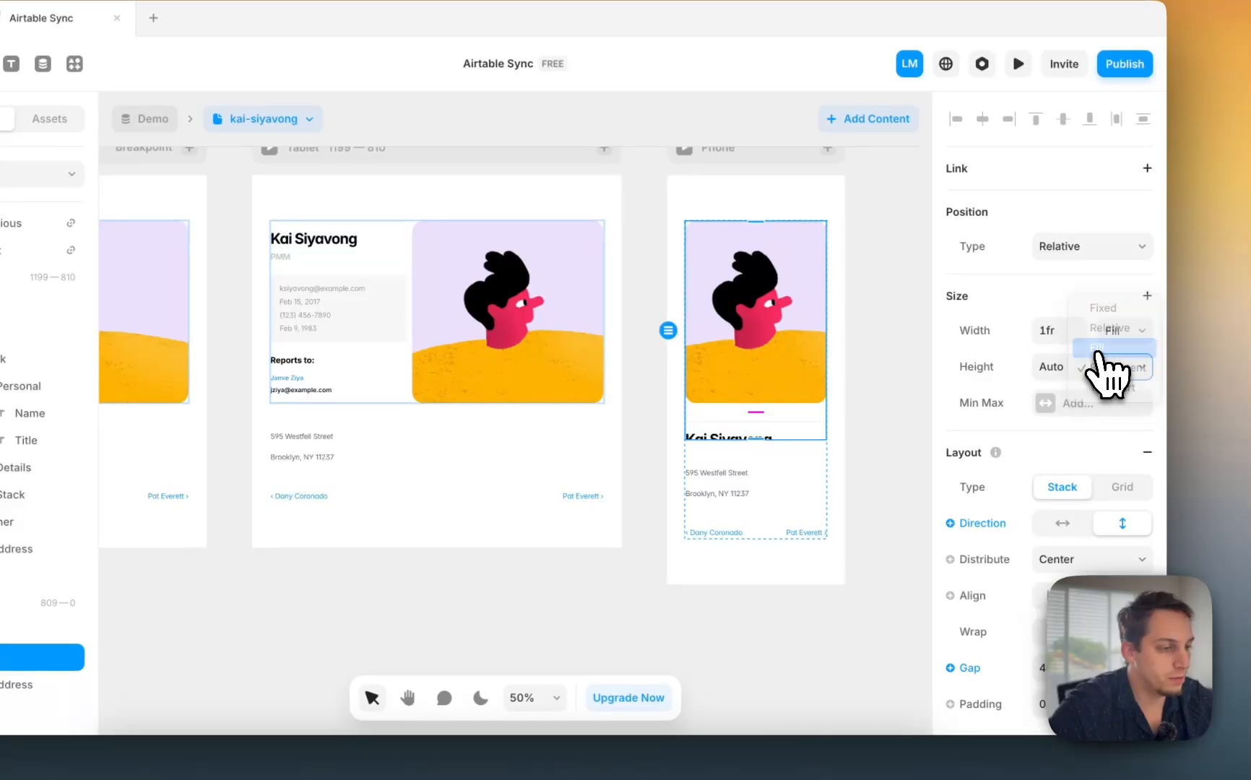
pyautogui.click(1096, 349)
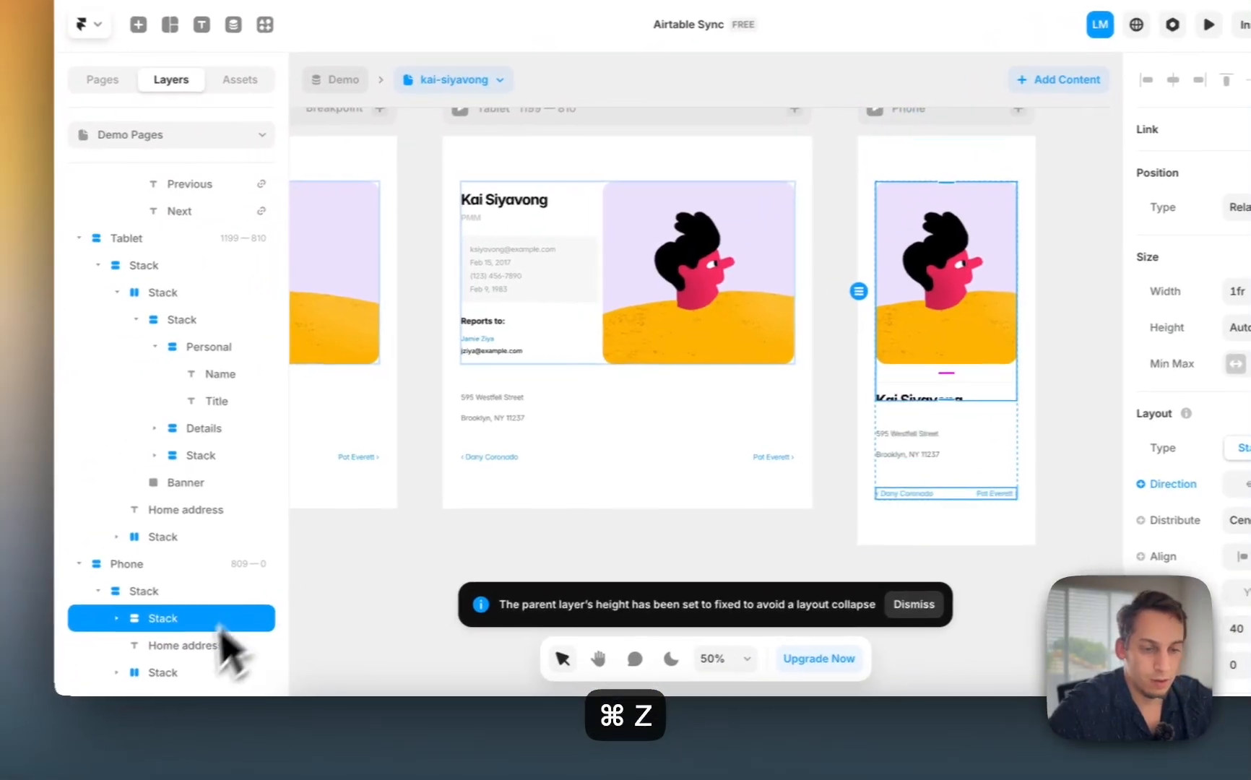
# Step: Try to shorten the Banner image inside the Phone breakpoint's nested stack, and undo the resize
pyautogui.click(179, 678)
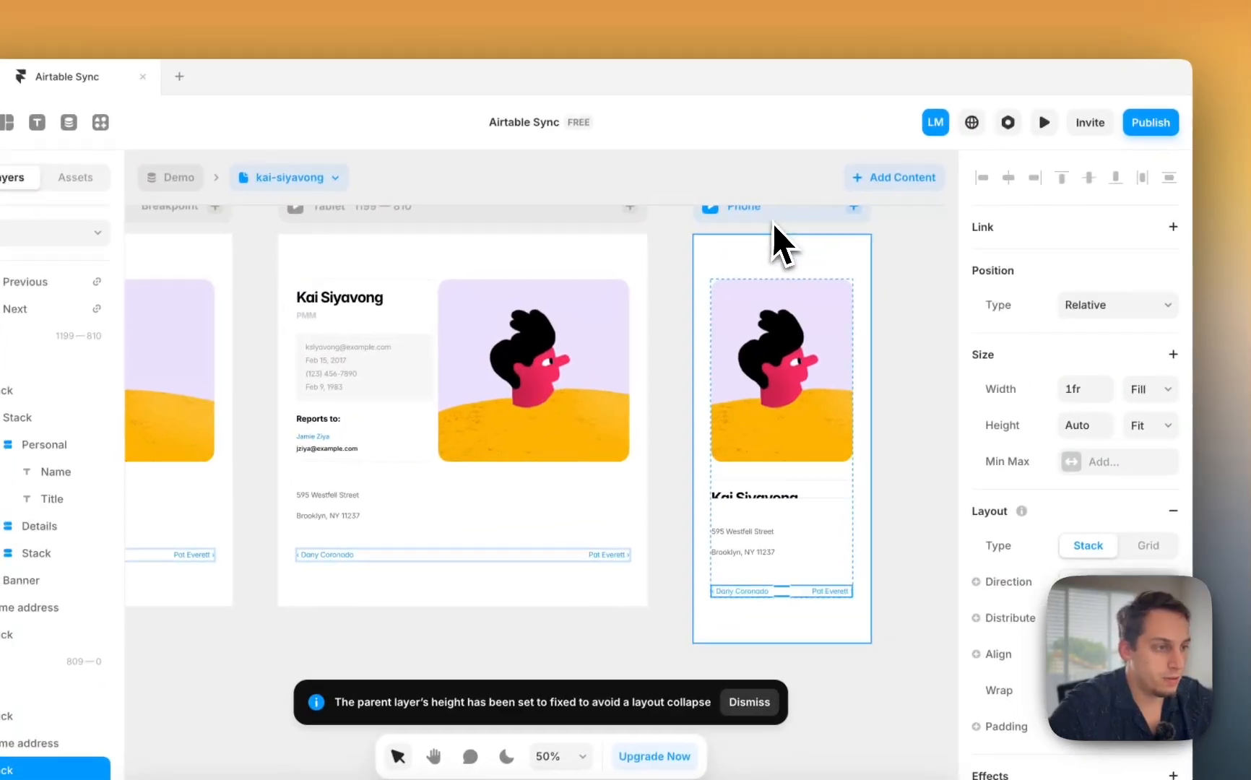
pyautogui.click(909, 184)
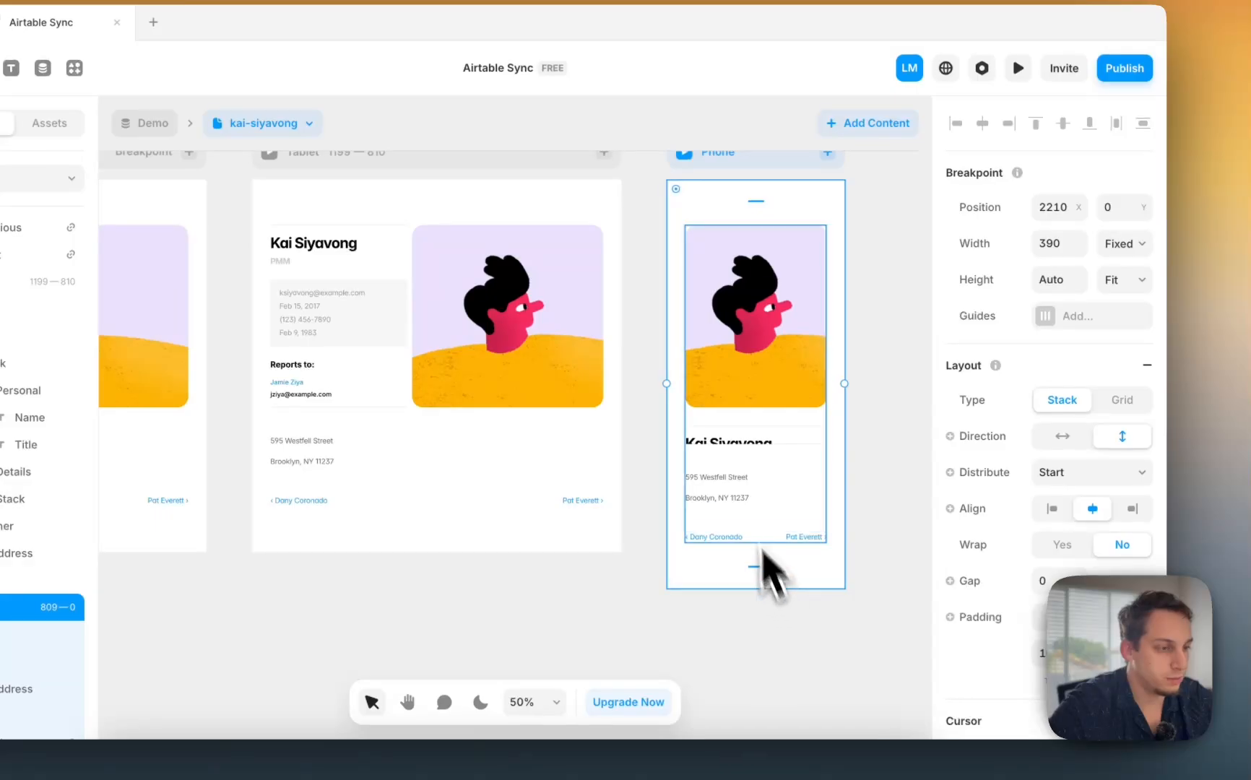
pyautogui.click(729, 441)
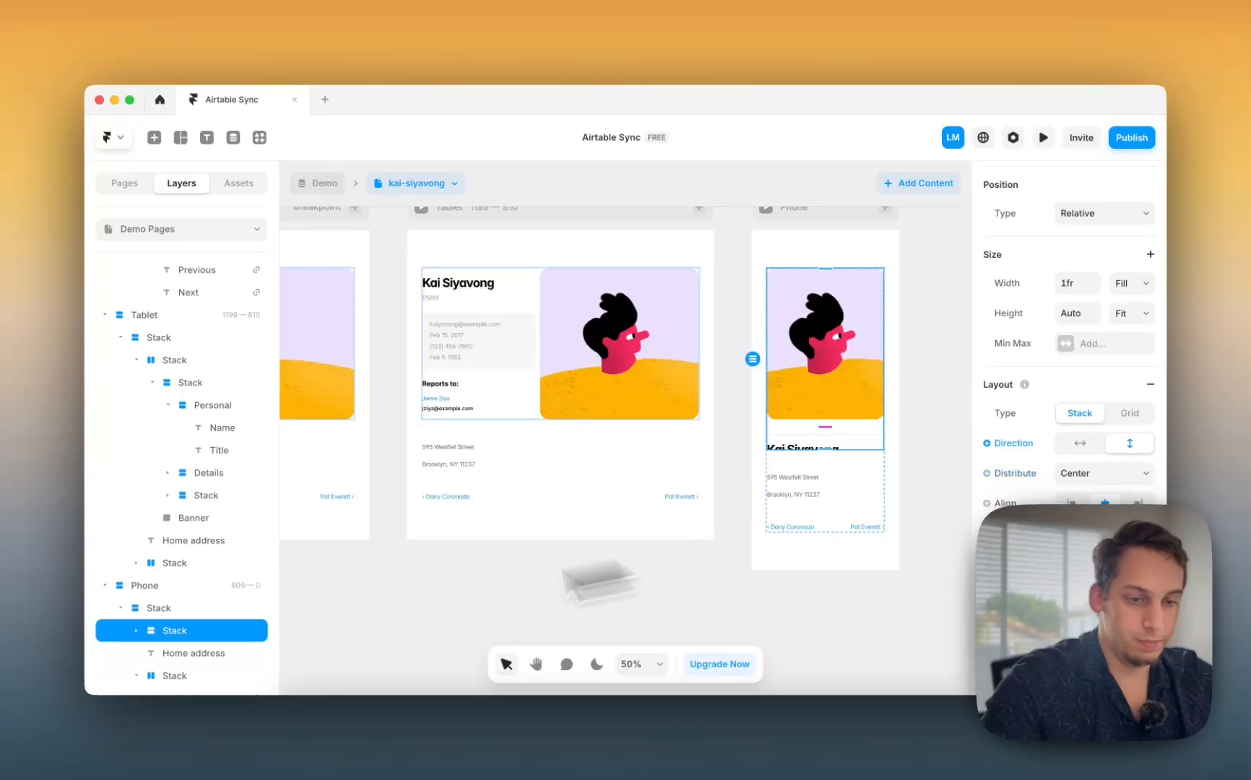
pyautogui.click(136, 631)
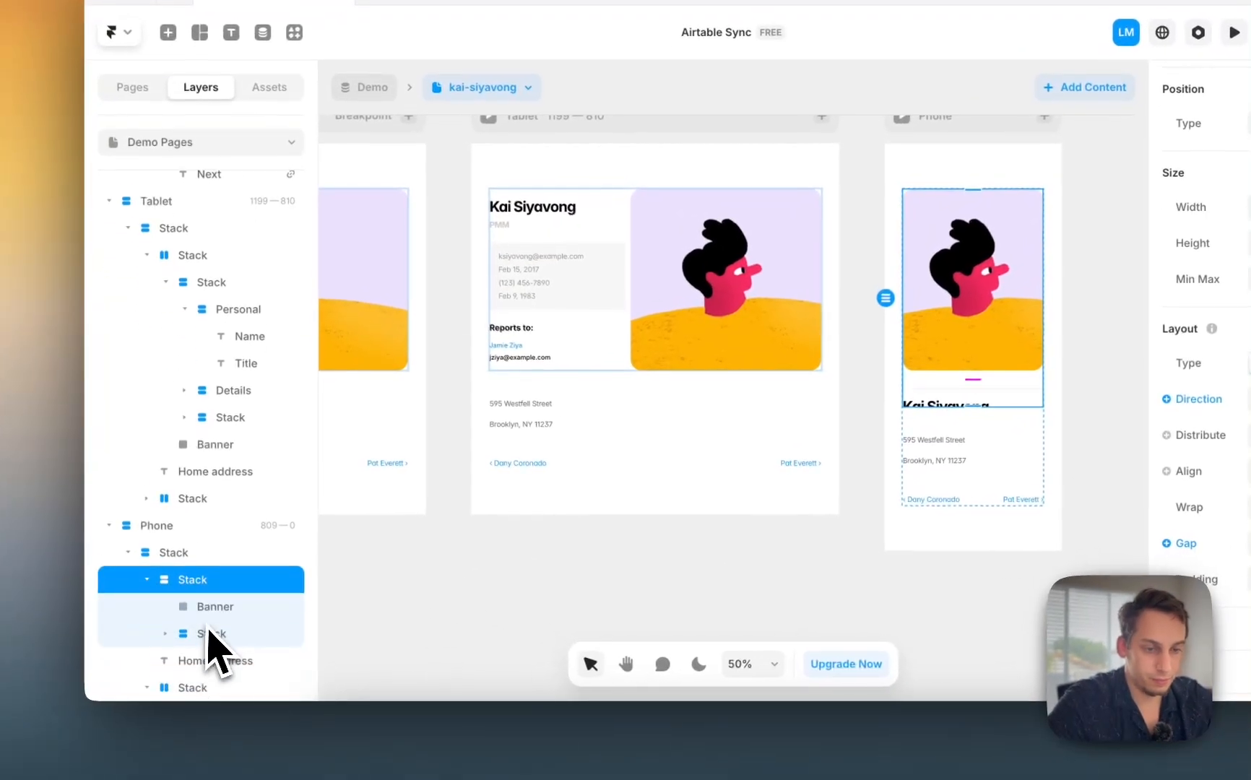
pyautogui.click(209, 633)
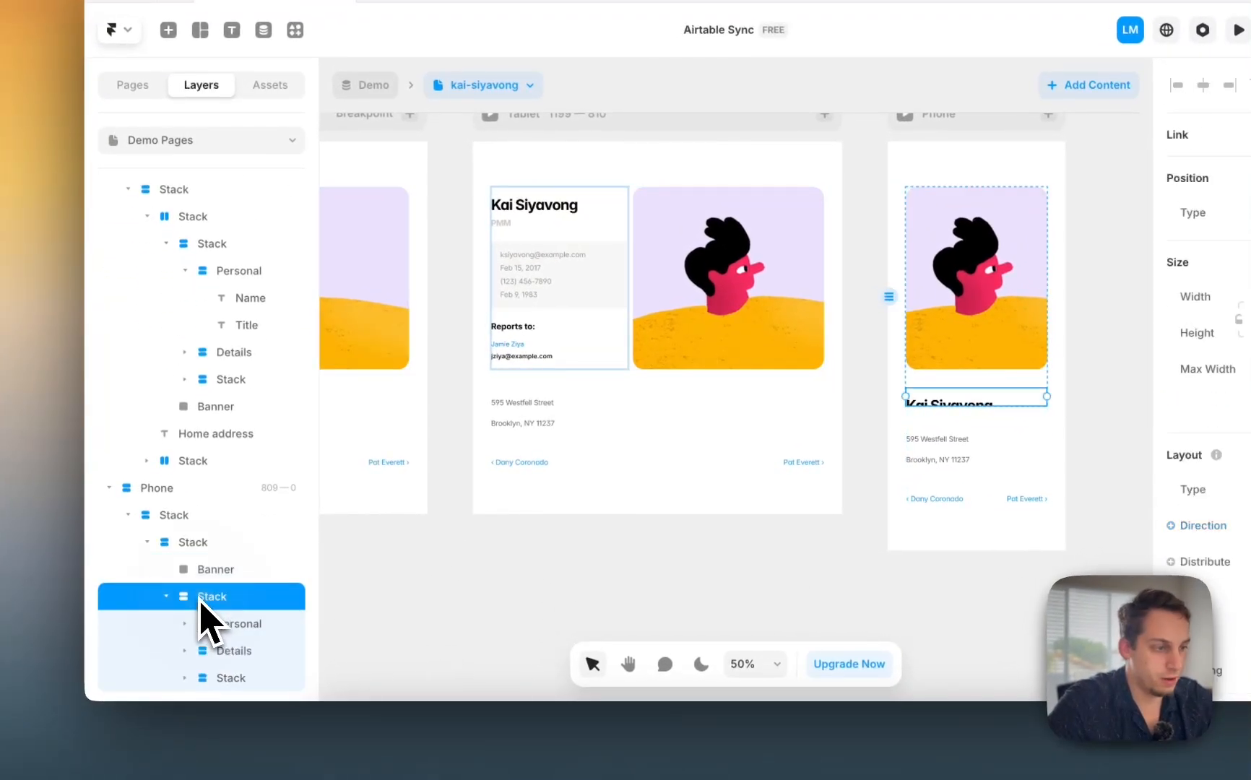
pyautogui.click(199, 572)
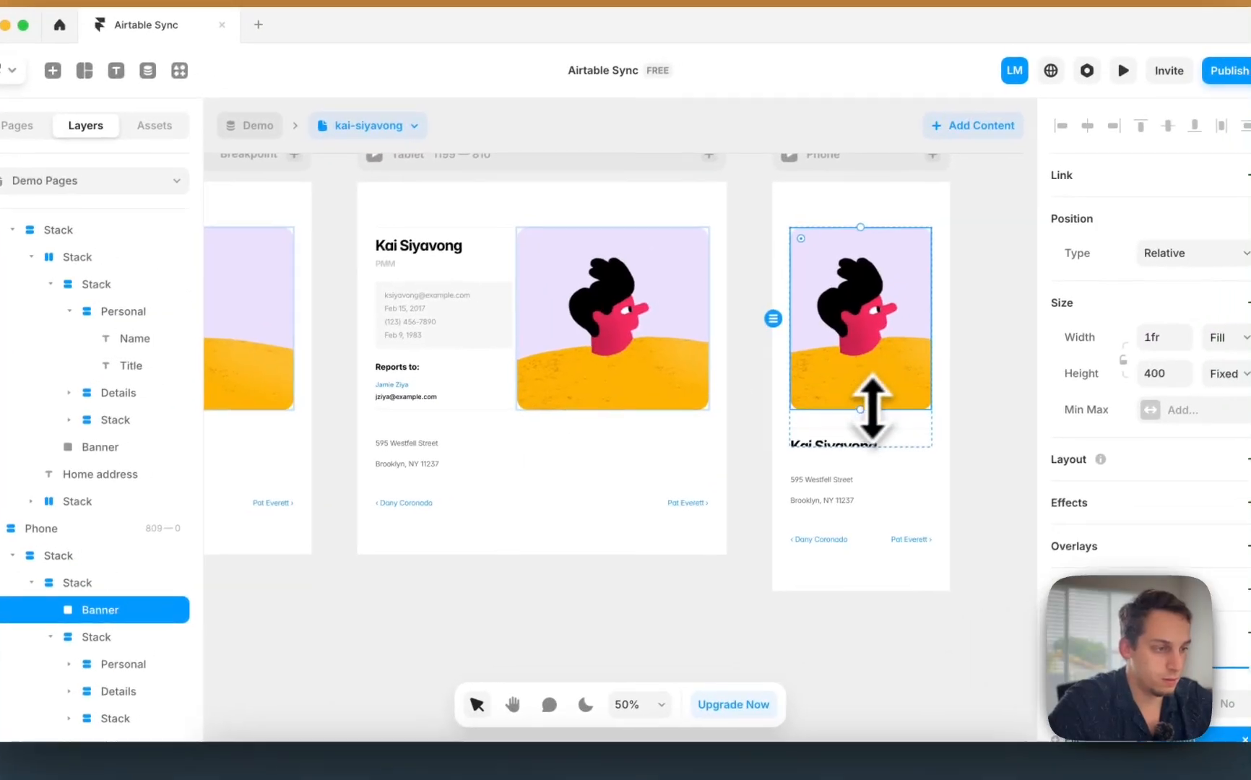
pyautogui.moveTo(914, 390); pyautogui.dragTo(909, 344)
pyautogui.press('super+z')
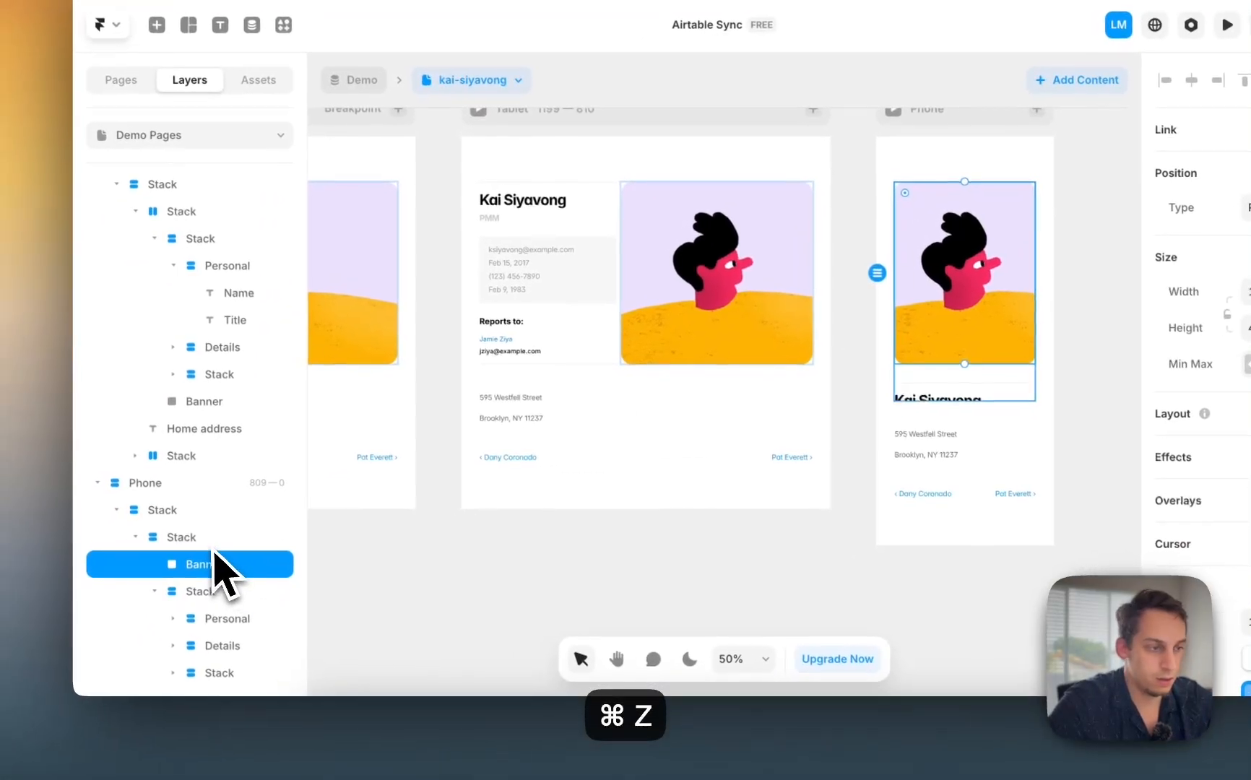
# Step: Set the height of the stack below the Phone breakpoint's banner, holding Personal and Details, to Fit Content
pyautogui.click(217, 591)
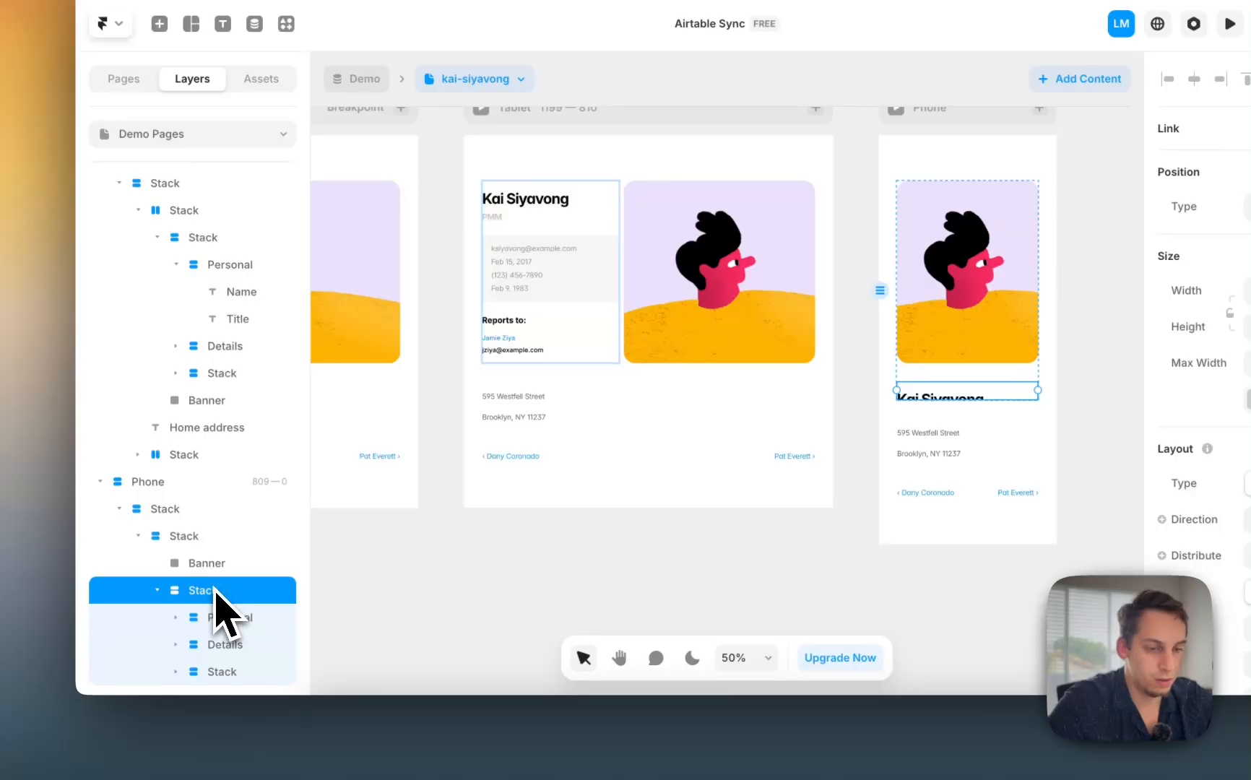
pyautogui.click(227, 622)
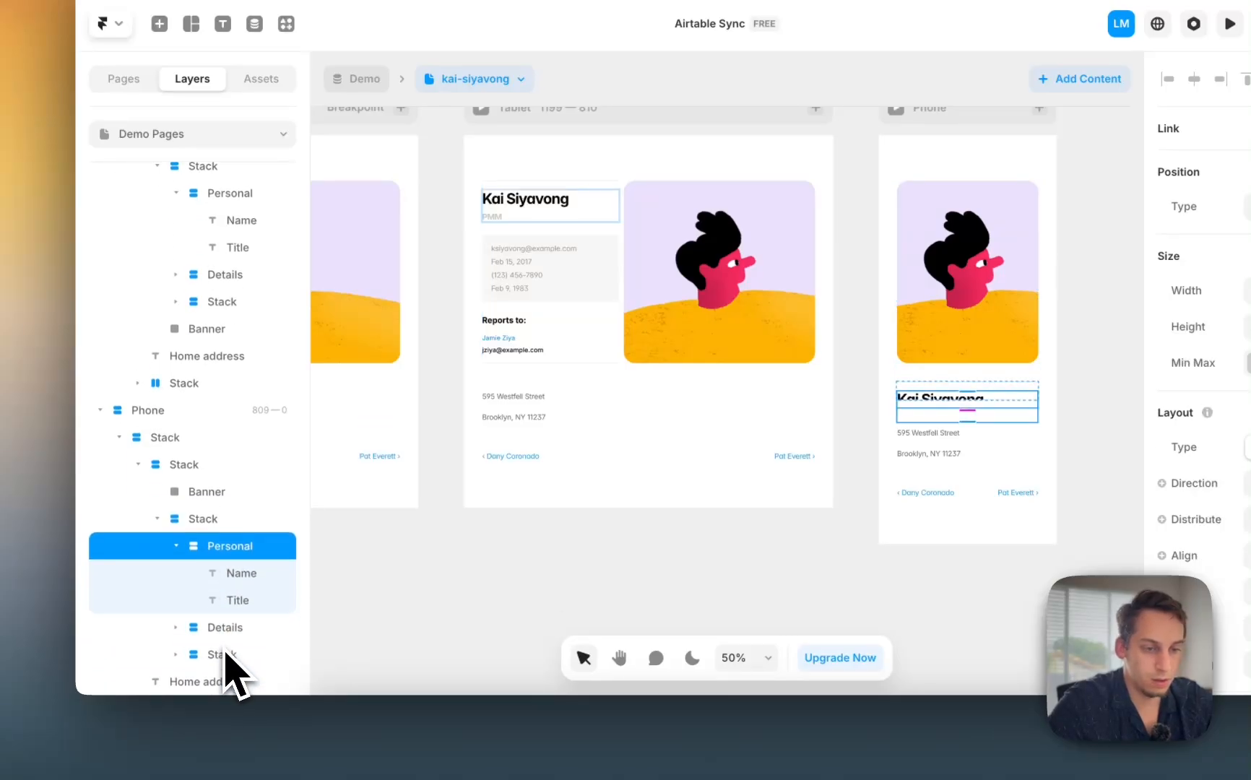
pyautogui.scroll(-2, 226, 658)
pyautogui.click(194, 550)
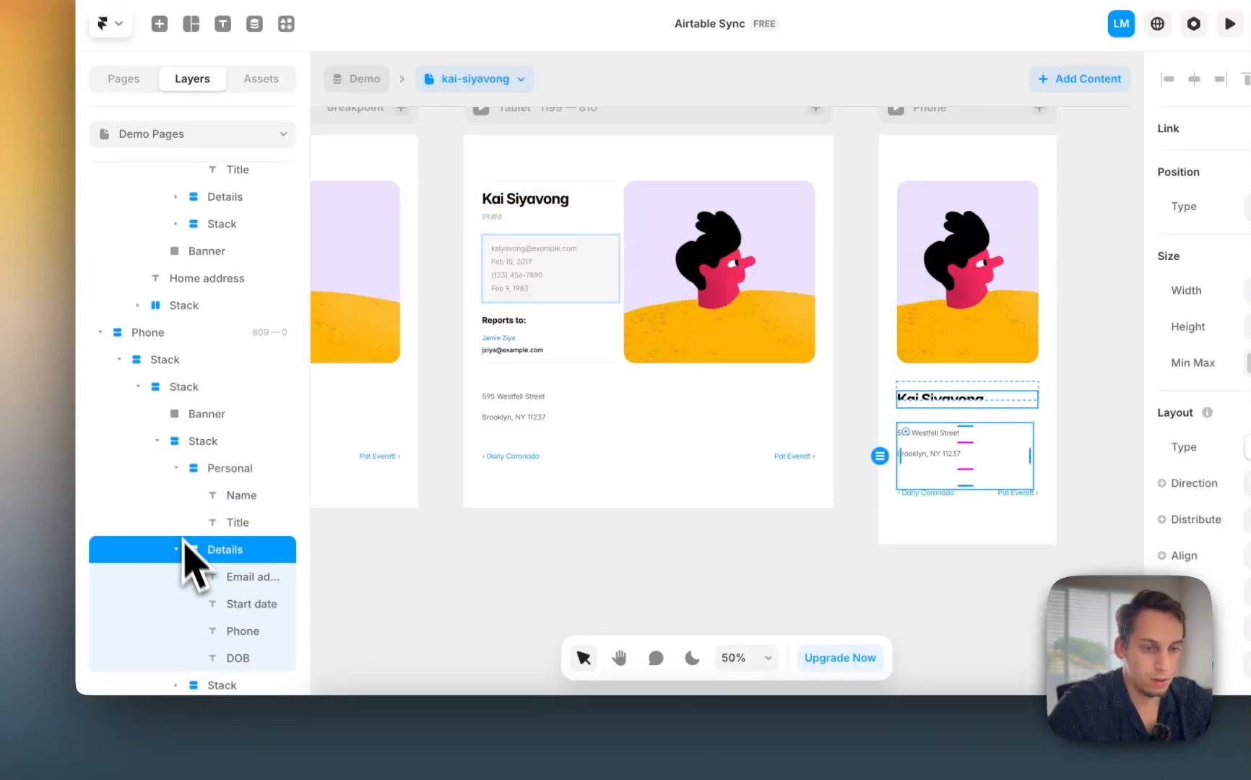
pyautogui.click(192, 442)
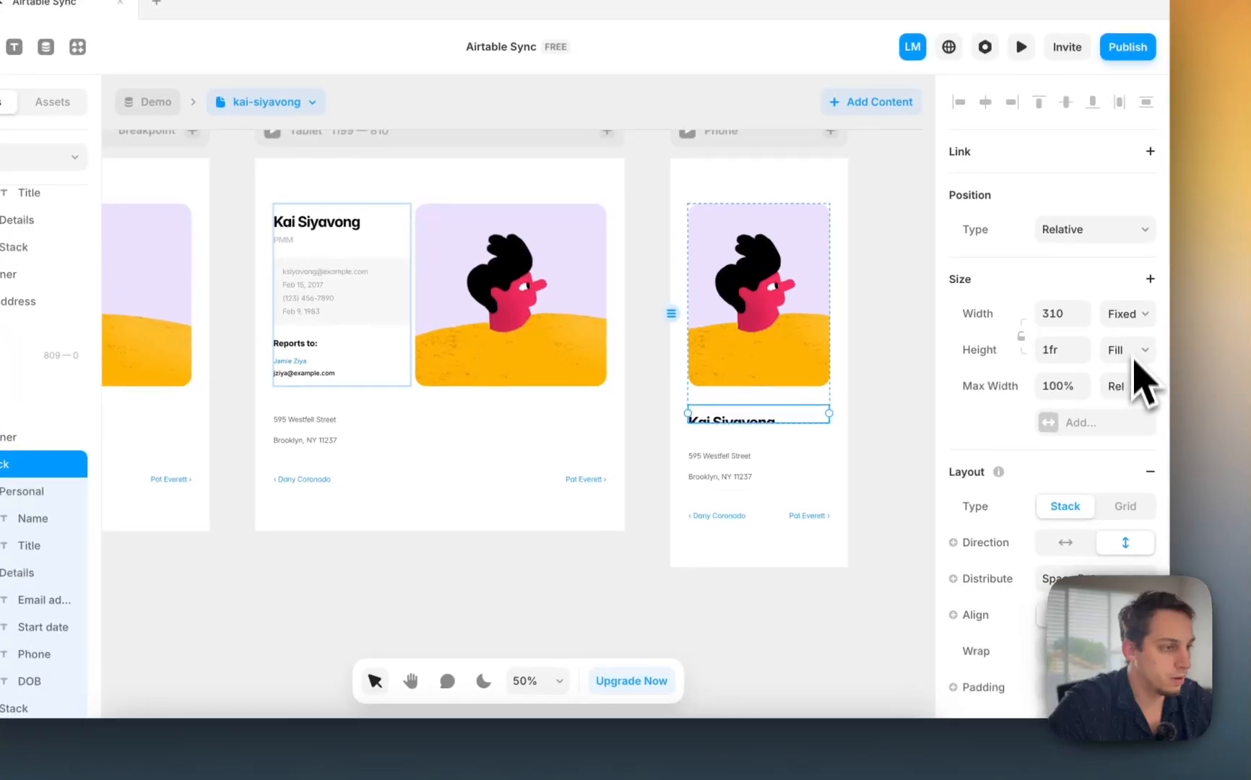
pyautogui.click(1139, 354)
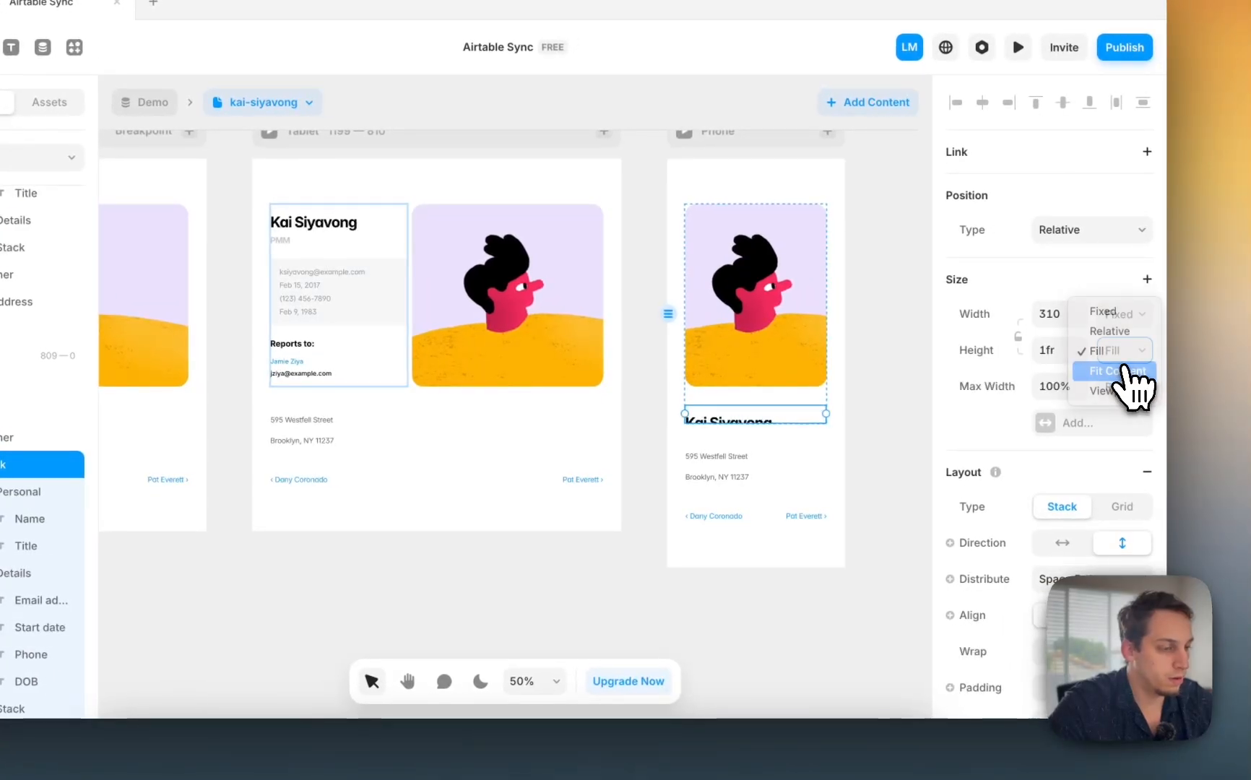
pyautogui.click(1116, 370)
pyautogui.click(874, 399)
pyautogui.scroll(-3, 853, 404)
pyautogui.hscroll(1, 853, 404)
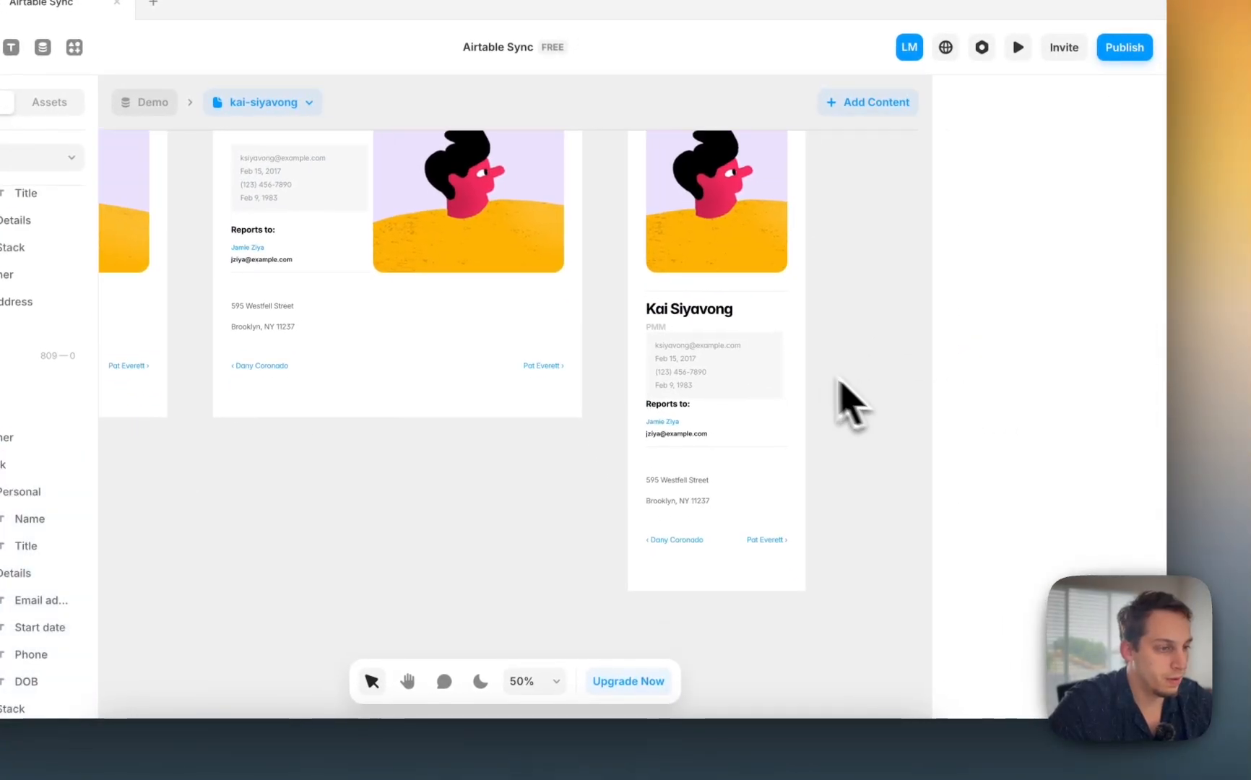
# Step: Set the Phone profile stack's distribution to Center with a gap of 40 between its sections
pyautogui.click(792, 354)
pyautogui.scroll(-1, 983, 514)
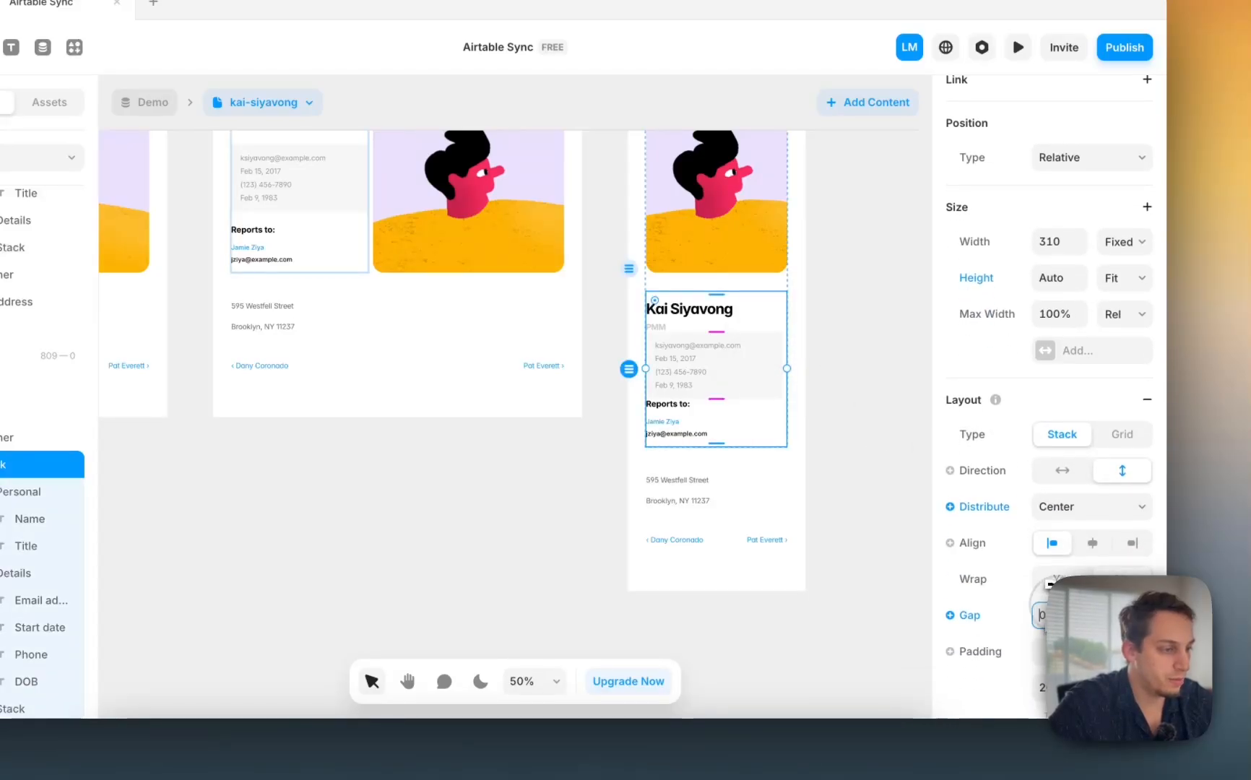
pyautogui.hotkey('shift', 'Up')
pyautogui.hotkey('shift', 'Up')
pyautogui.hotkey('shift', 'Up')
pyautogui.hotkey('shift', 'Up')
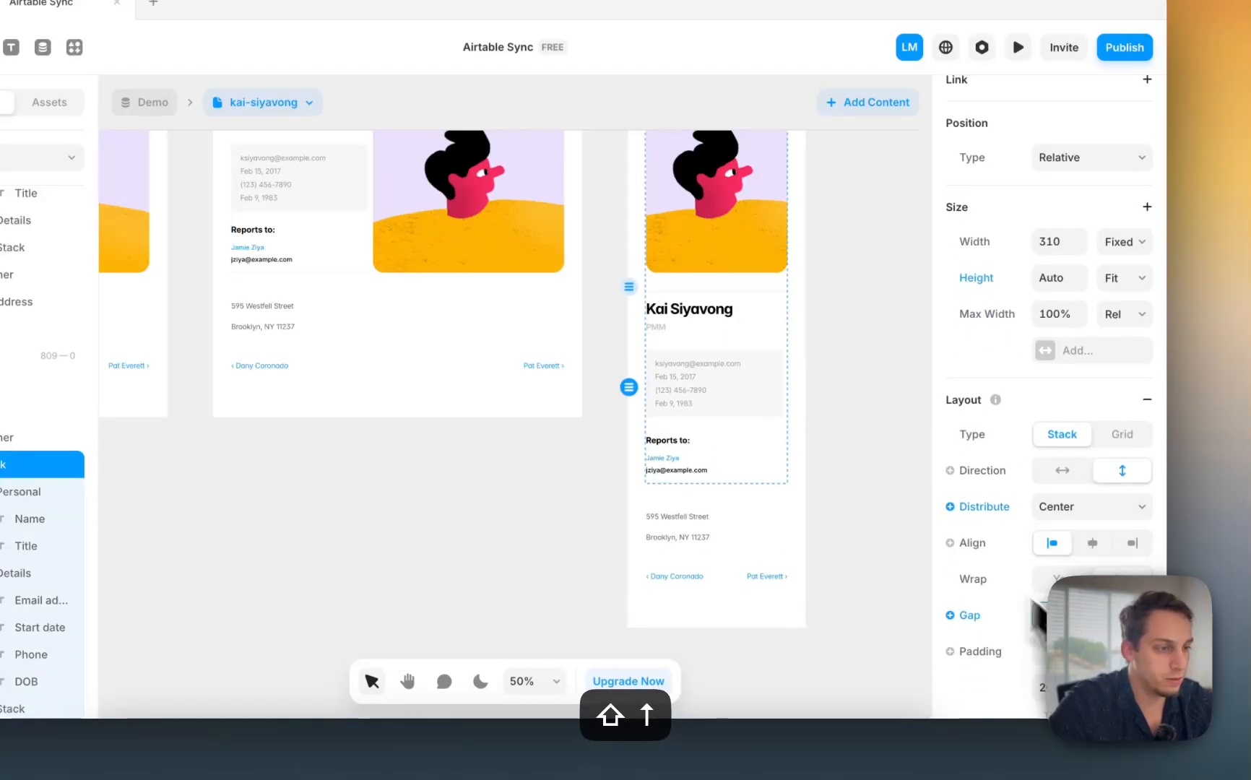
pyautogui.click(818, 382)
pyautogui.hscroll(1, 857, 382)
pyautogui.hscroll(-1, 857, 382)
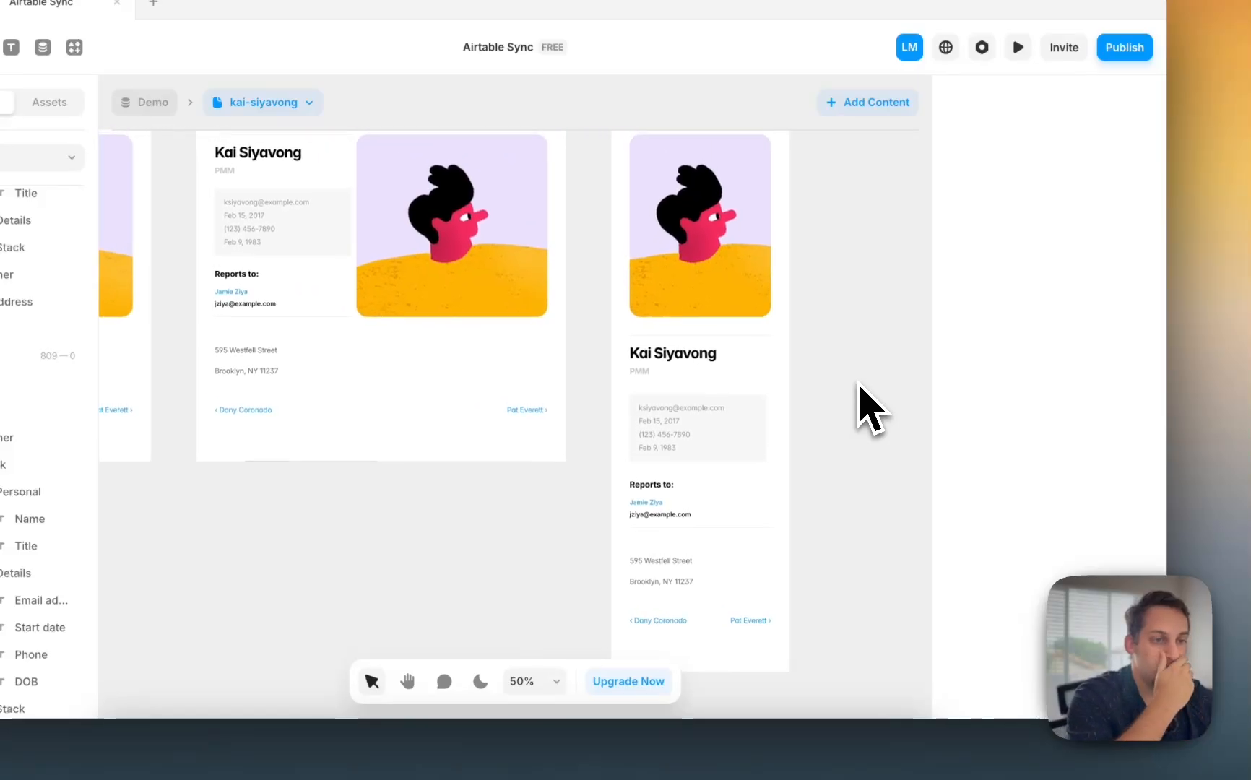
pyautogui.scroll(-3, 858, 383)
pyautogui.hscroll(-4, 857, 382)
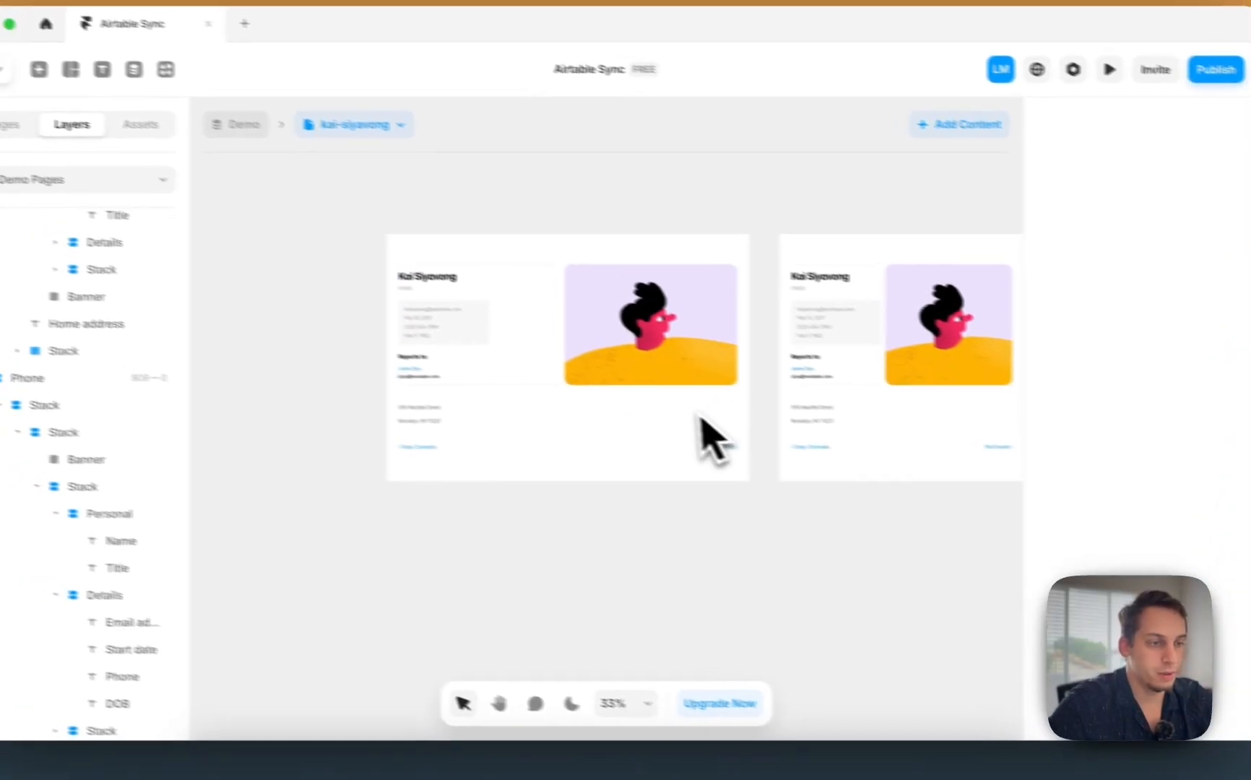
pyautogui.hscroll(-2, 274, 355)
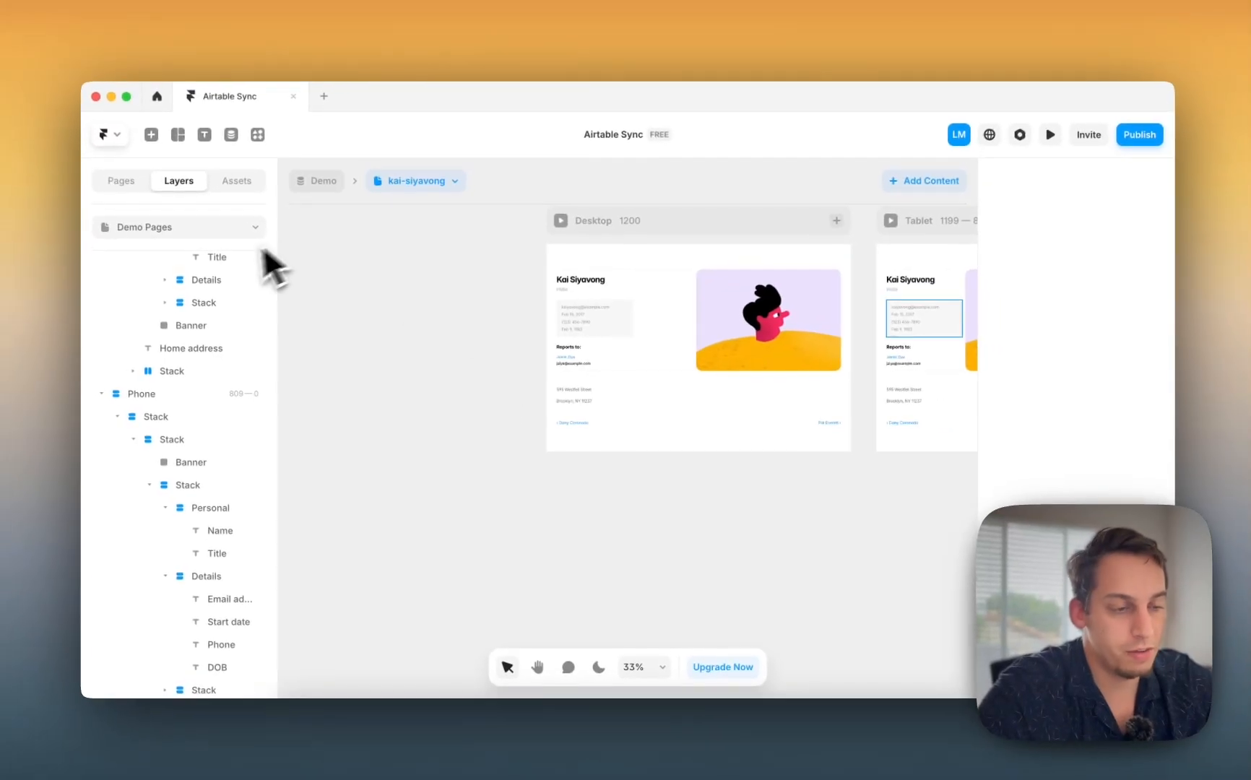
# Step: Open the site's Home page and preview its Desktop breakpoint to check the employee card grid
pyautogui.hscroll(3, 365, 260)
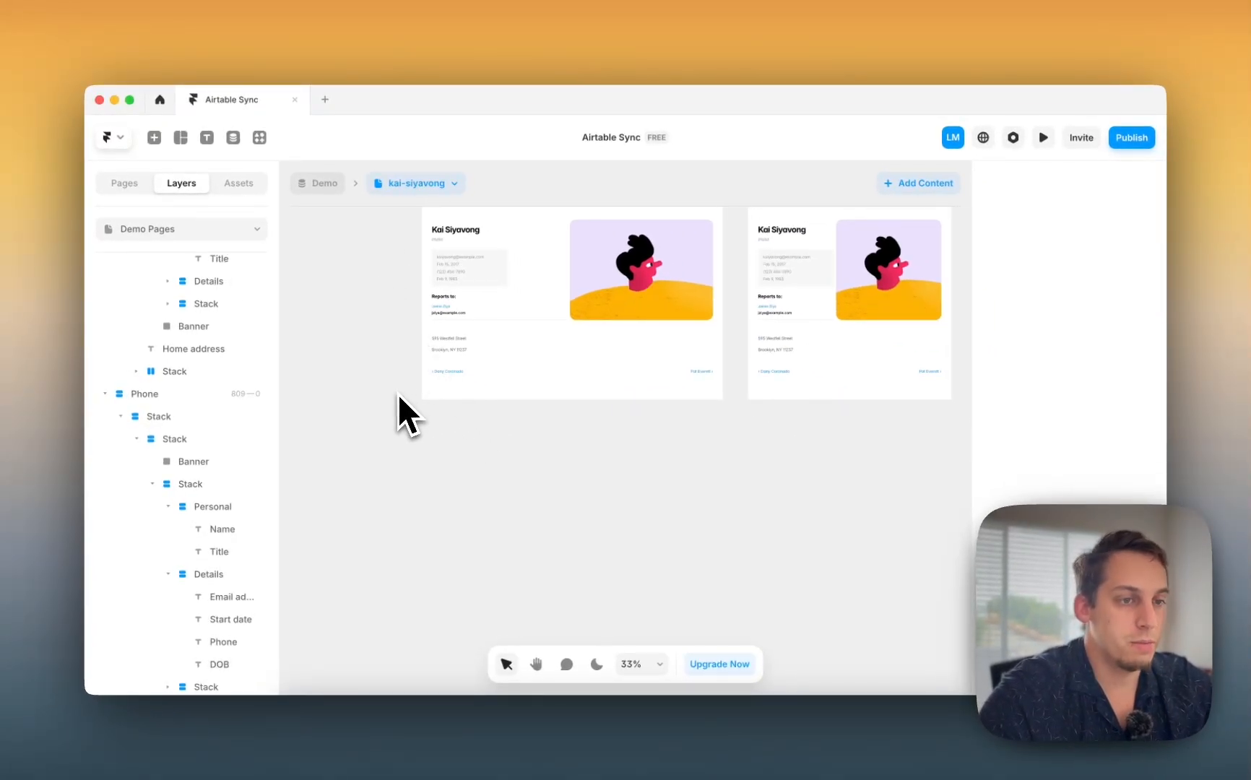
pyautogui.hscroll(-3, 399, 408)
pyautogui.scroll(2, 400, 408)
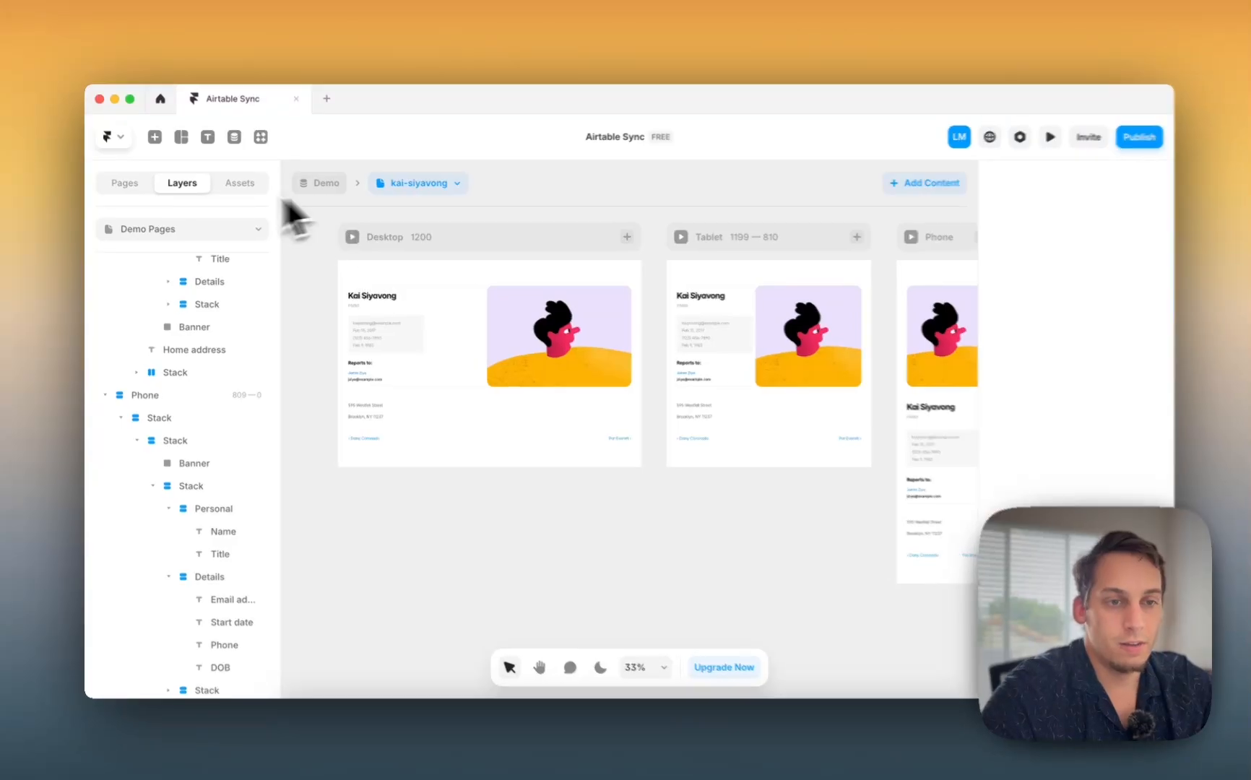
pyautogui.click(124, 182)
pyautogui.click(172, 261)
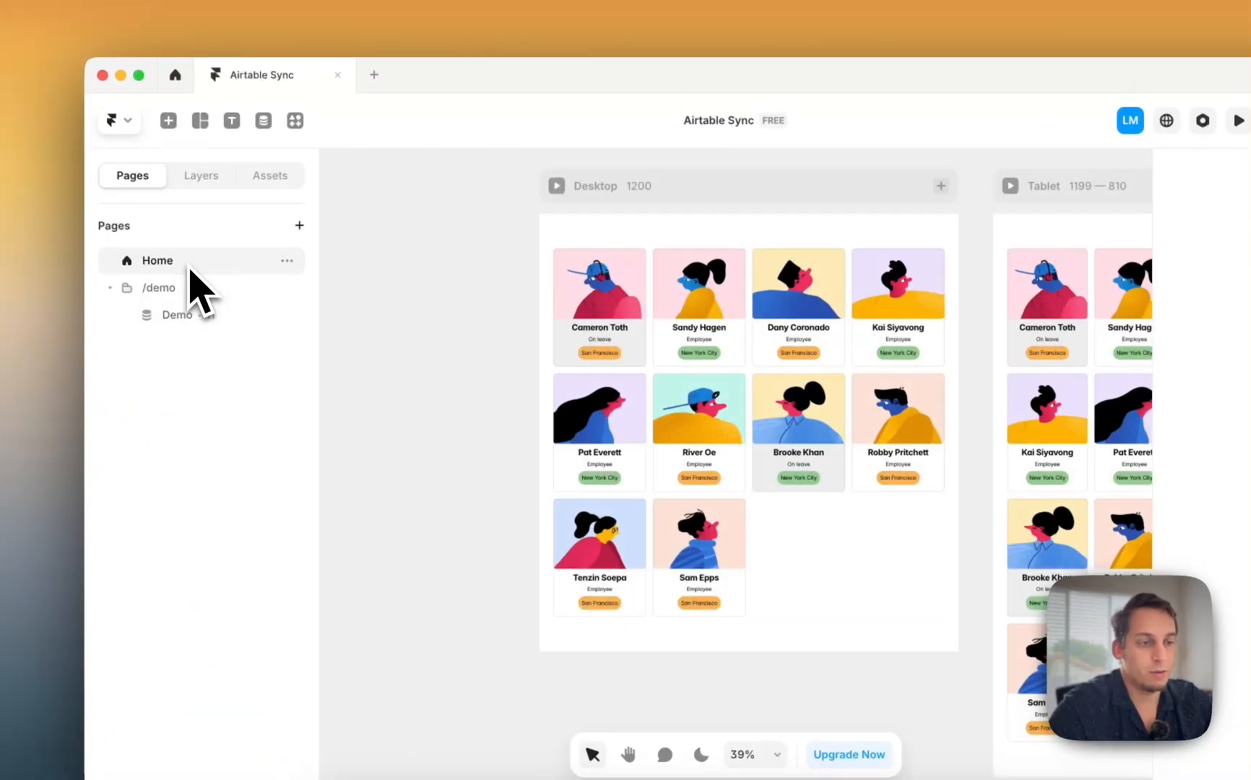
pyautogui.click(556, 186)
pyautogui.scroll(-3, 614, 484)
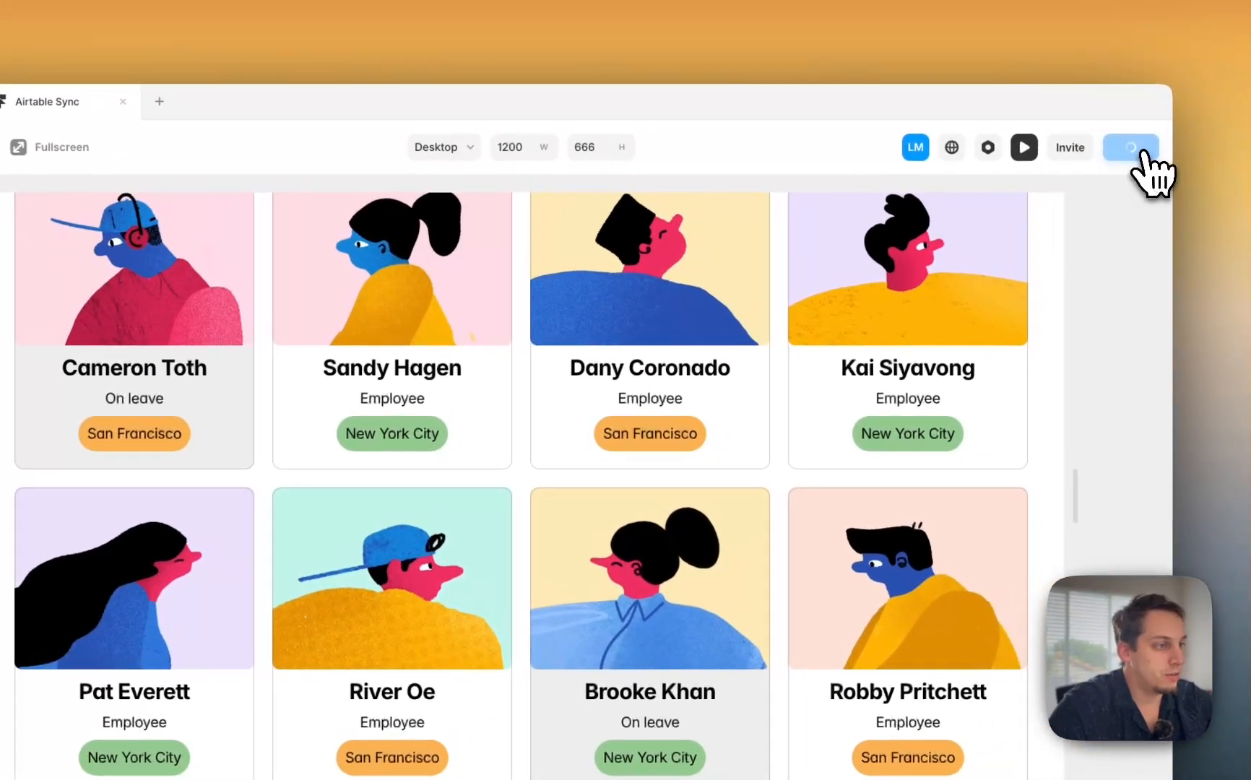
# Step: Open the published site reserved-approach-750446.framer.app in the browser and look through its employee cards
pyautogui.click(1131, 145)
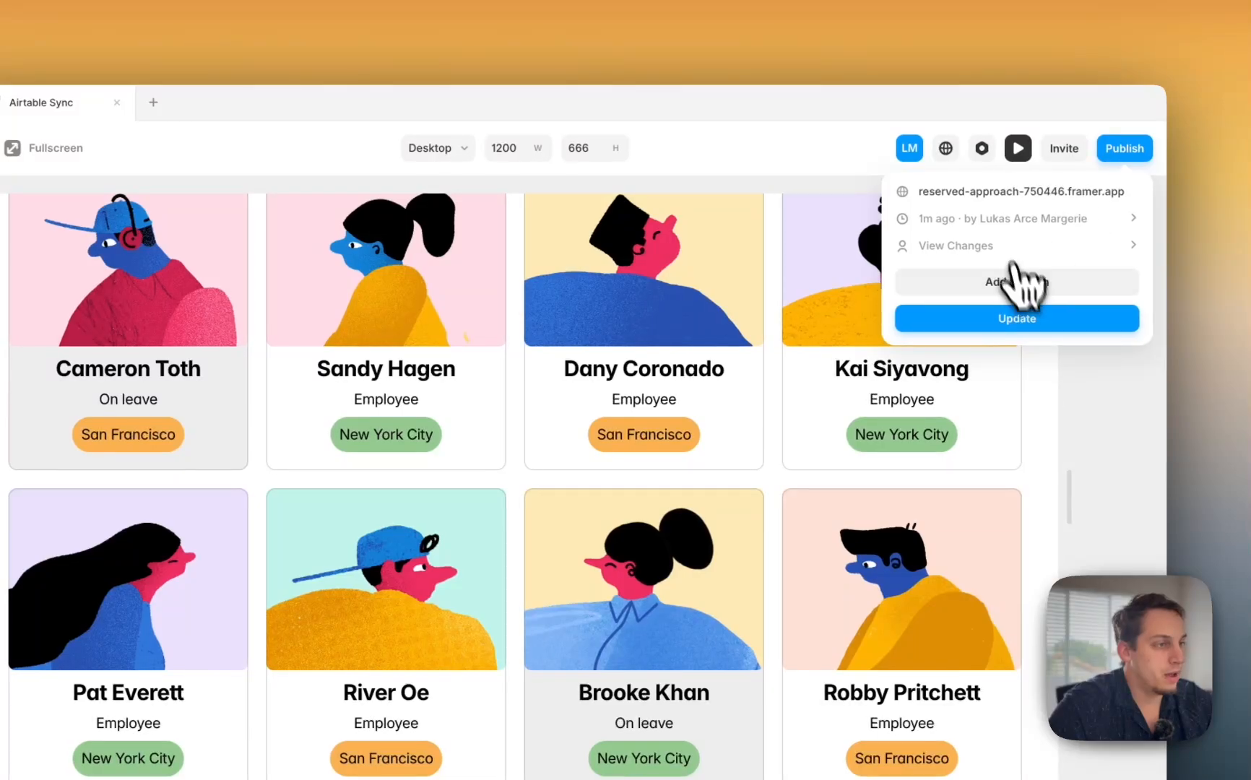
pyautogui.click(985, 192)
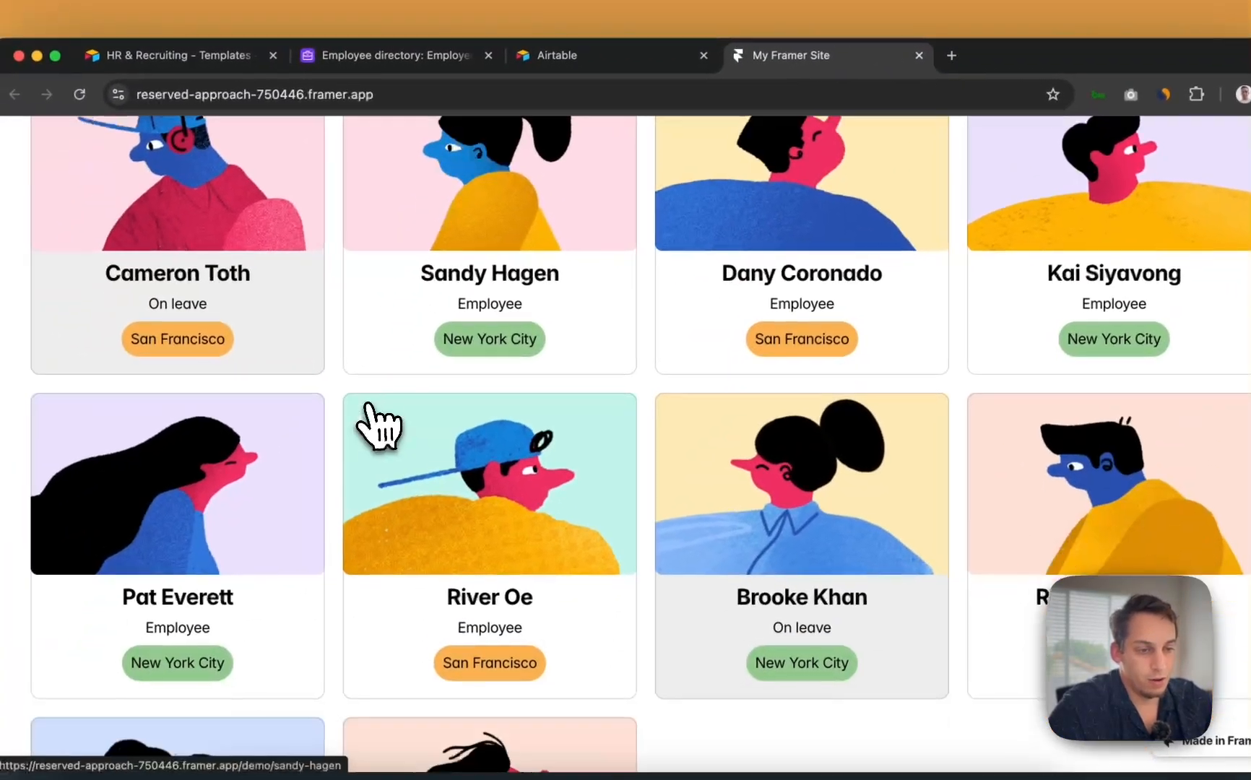
pyautogui.scroll(-5, 390, 419)
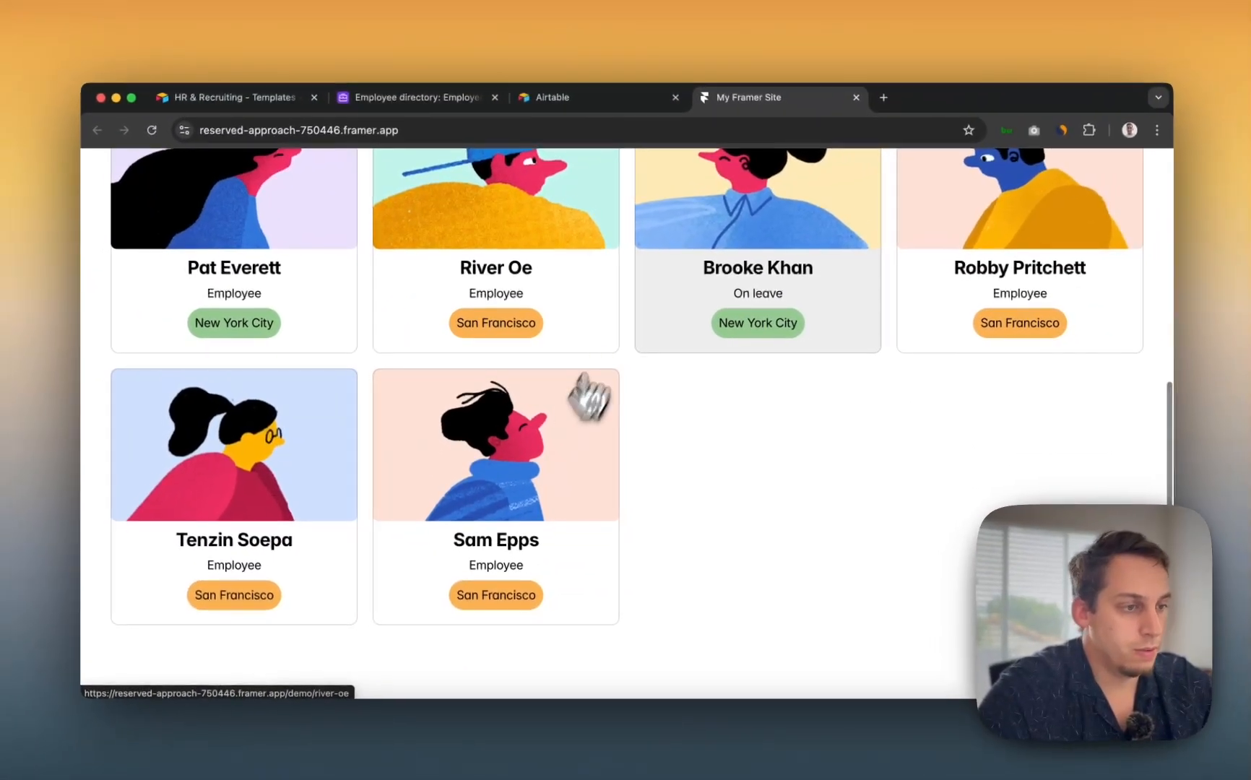
pyautogui.scroll(2, 636, 333)
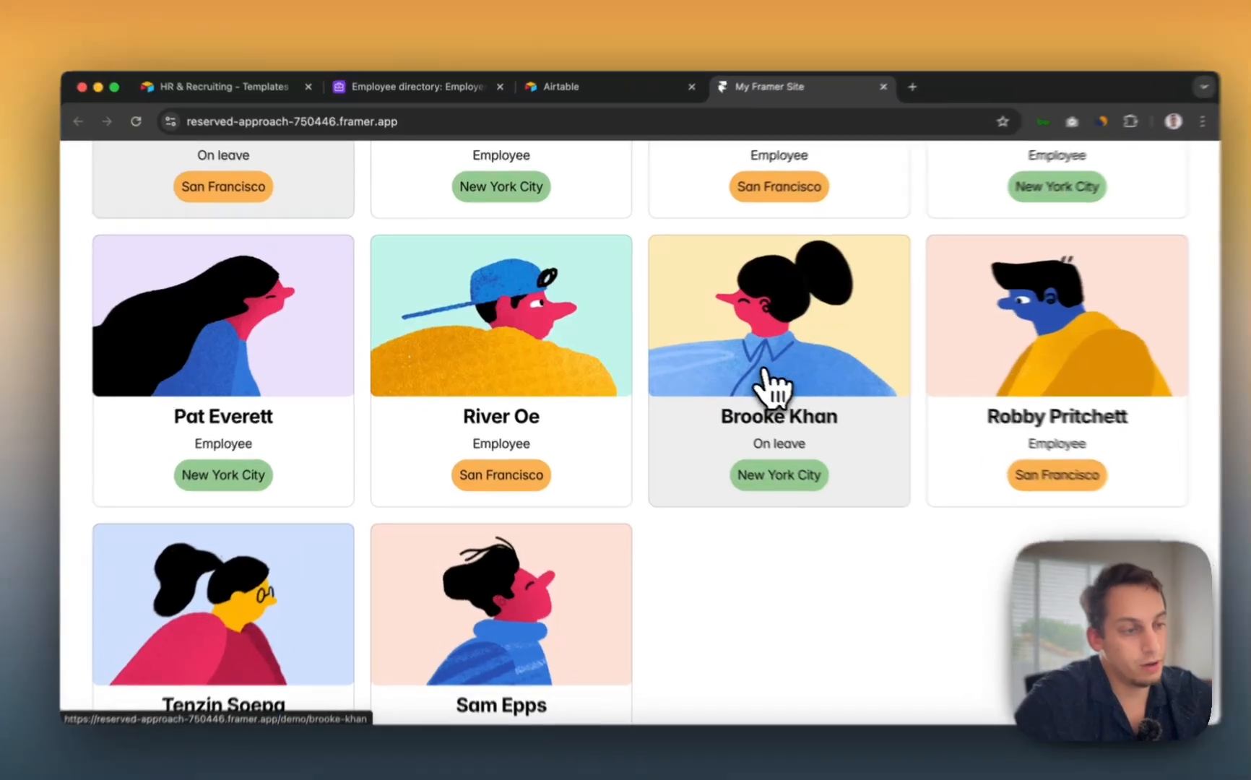
# Step: Open the detail page of the on-leave New York City employee and examine the job title, contact details and manager link
pyautogui.click(766, 376)
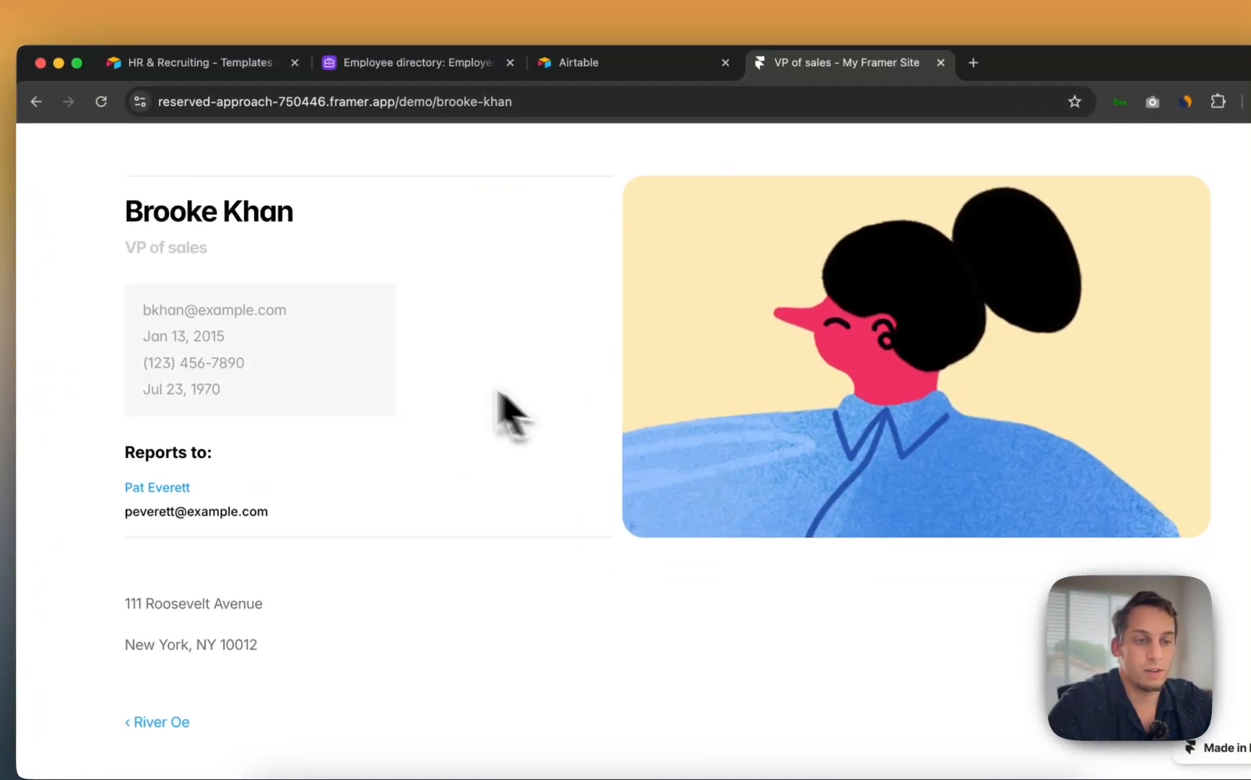
pyautogui.moveTo(295, 306); pyautogui.dragTo(283, 365)
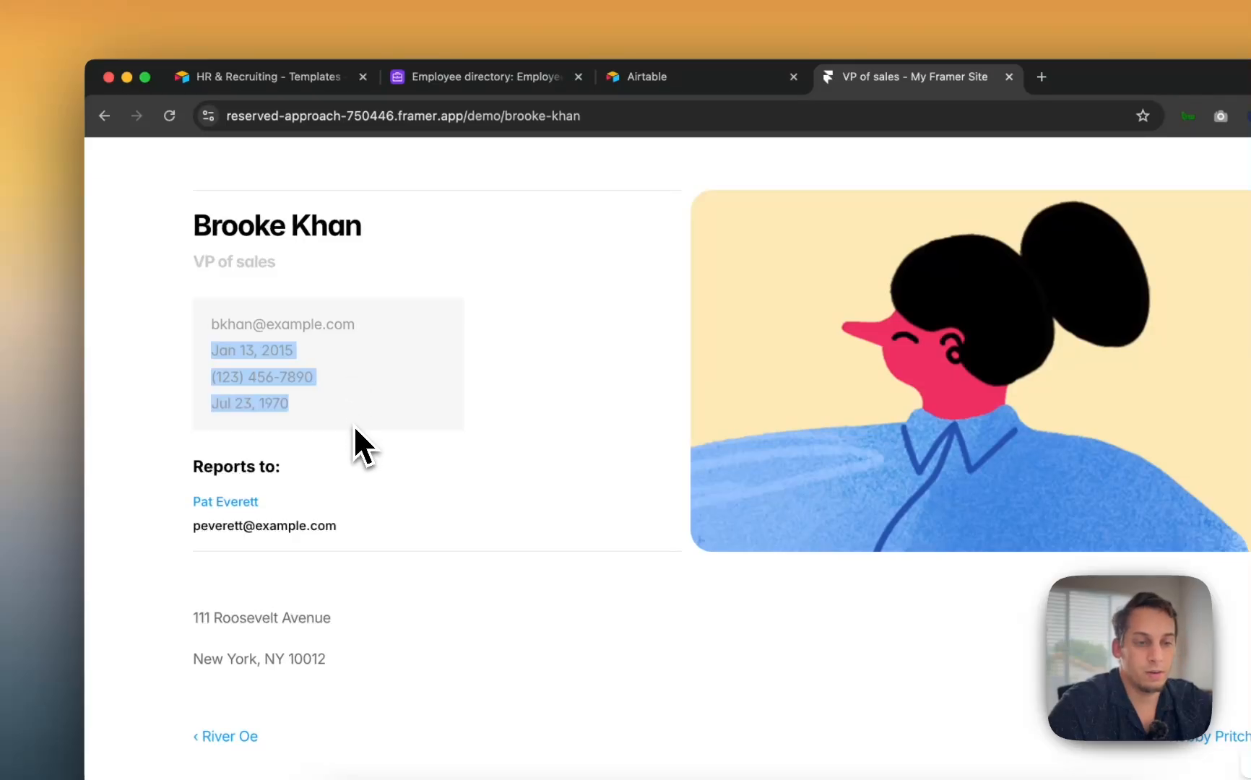
pyautogui.click(298, 423)
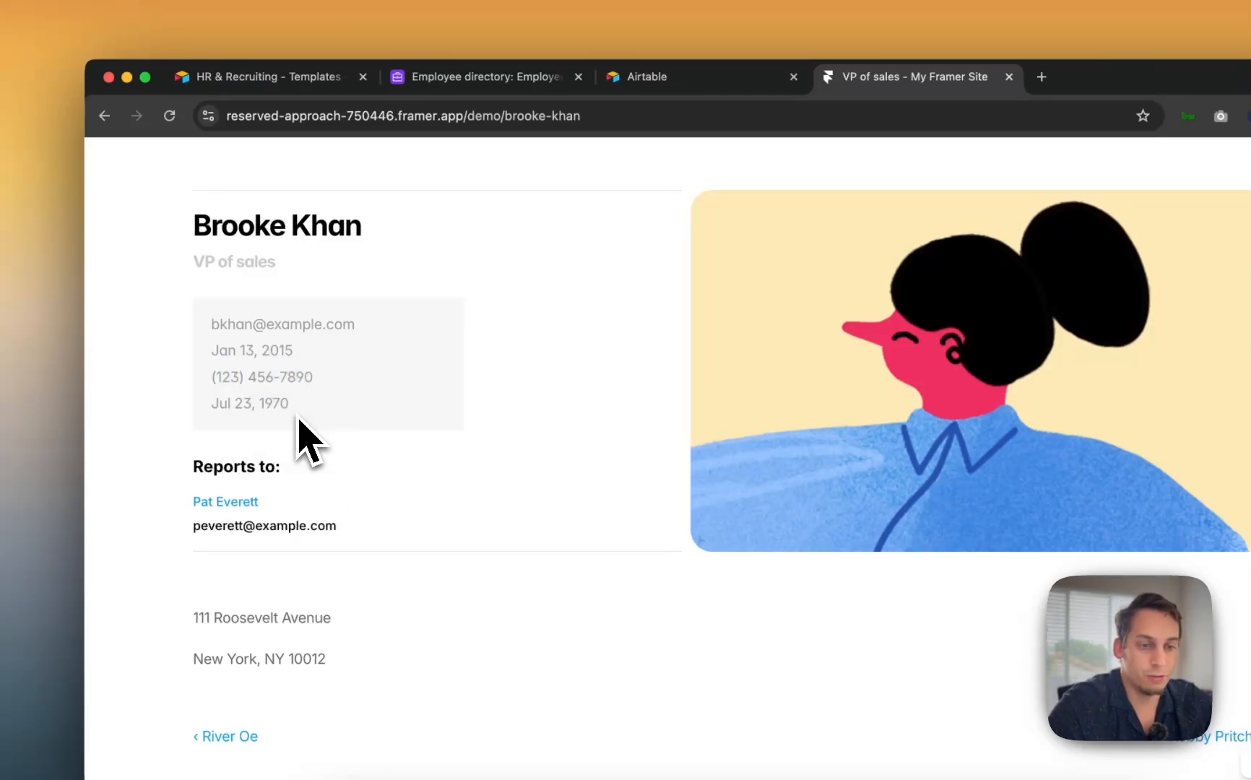
pyautogui.scroll(-1, 299, 494)
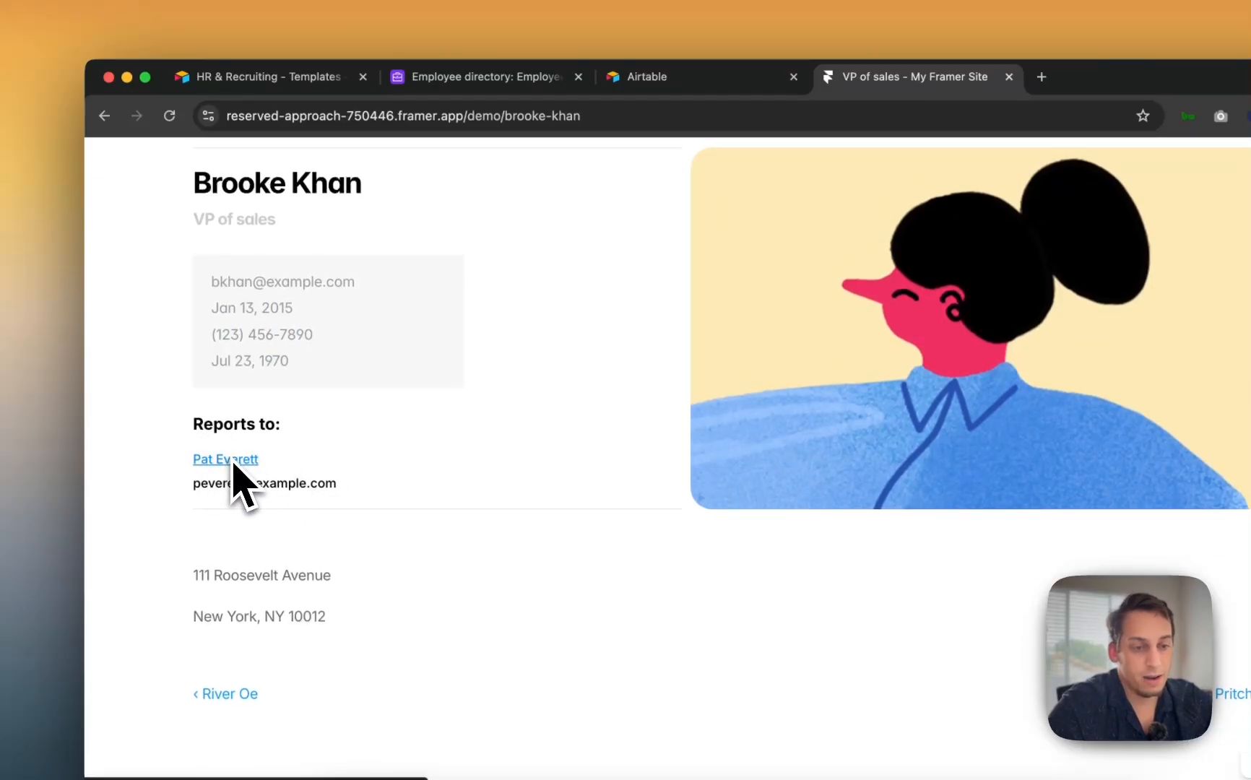
pyautogui.scroll(2, 434, 347)
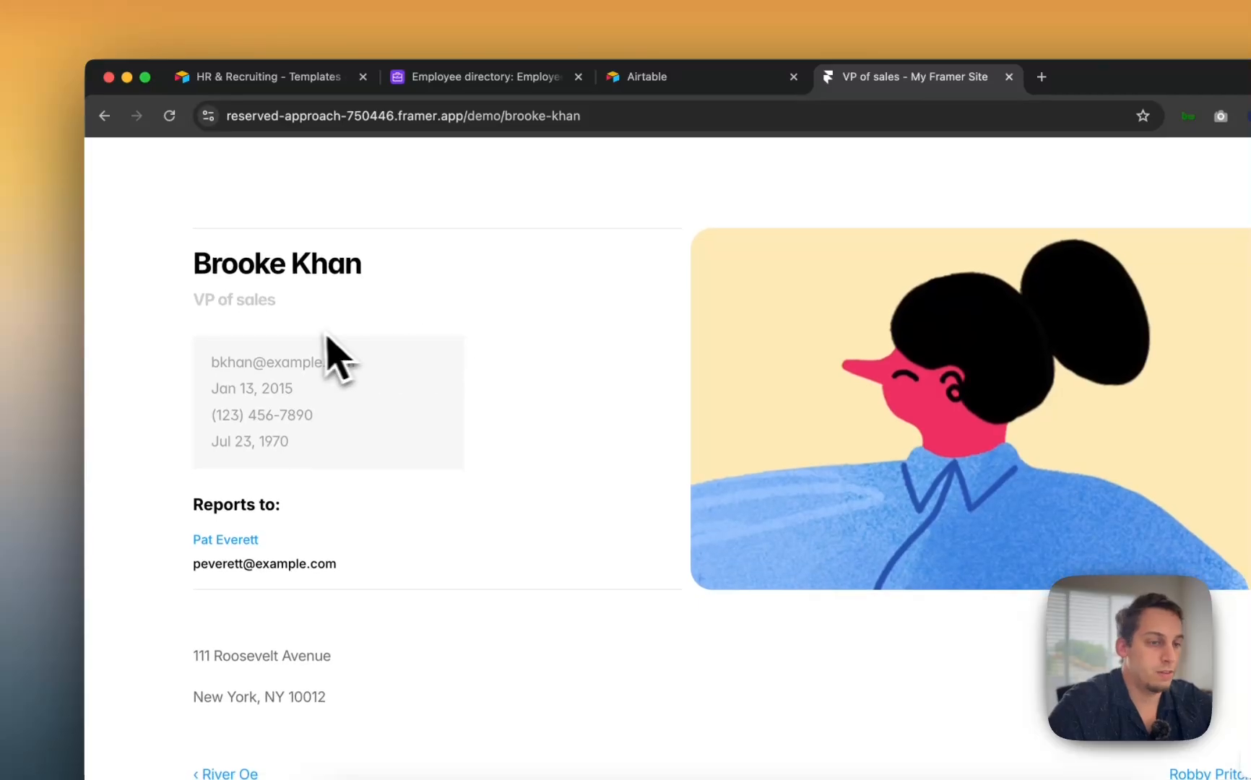
pyautogui.moveTo(276, 304); pyautogui.dragTo(186, 305)
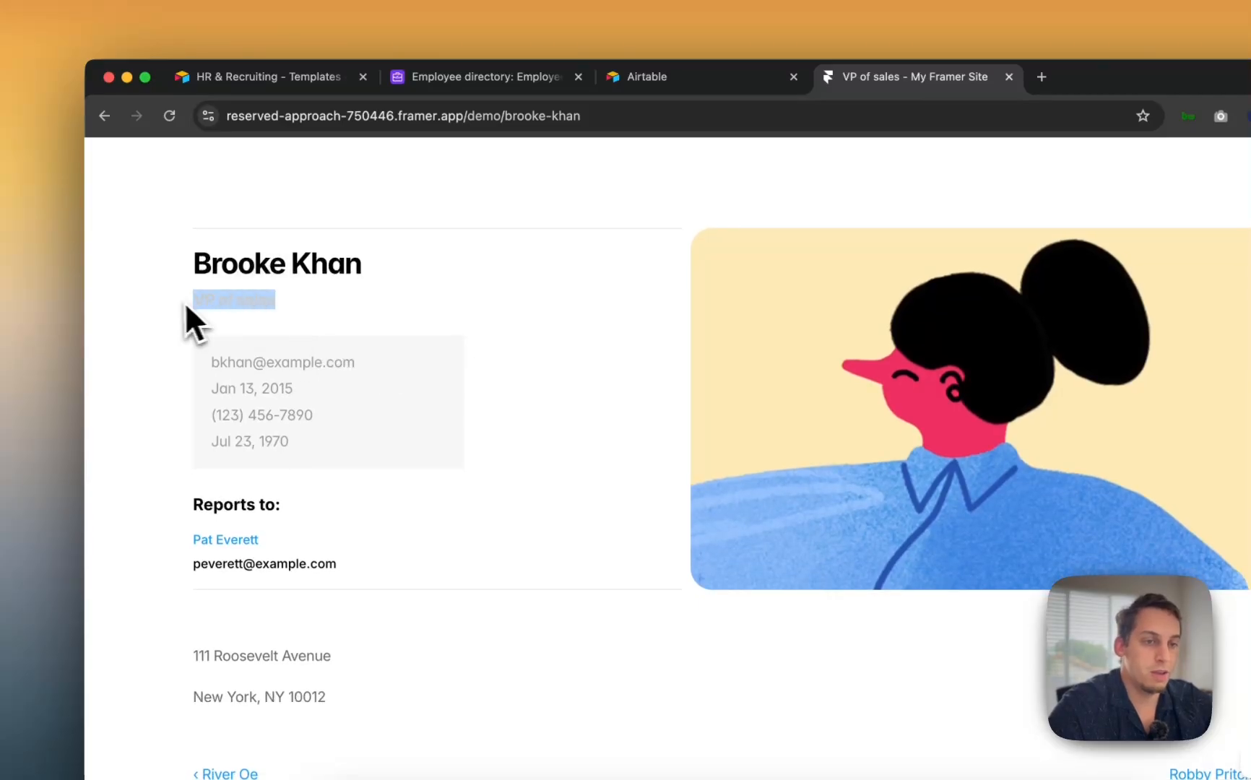
# Step: Return to the published home page and review the status and office labels on the employee cards
pyautogui.click(103, 118)
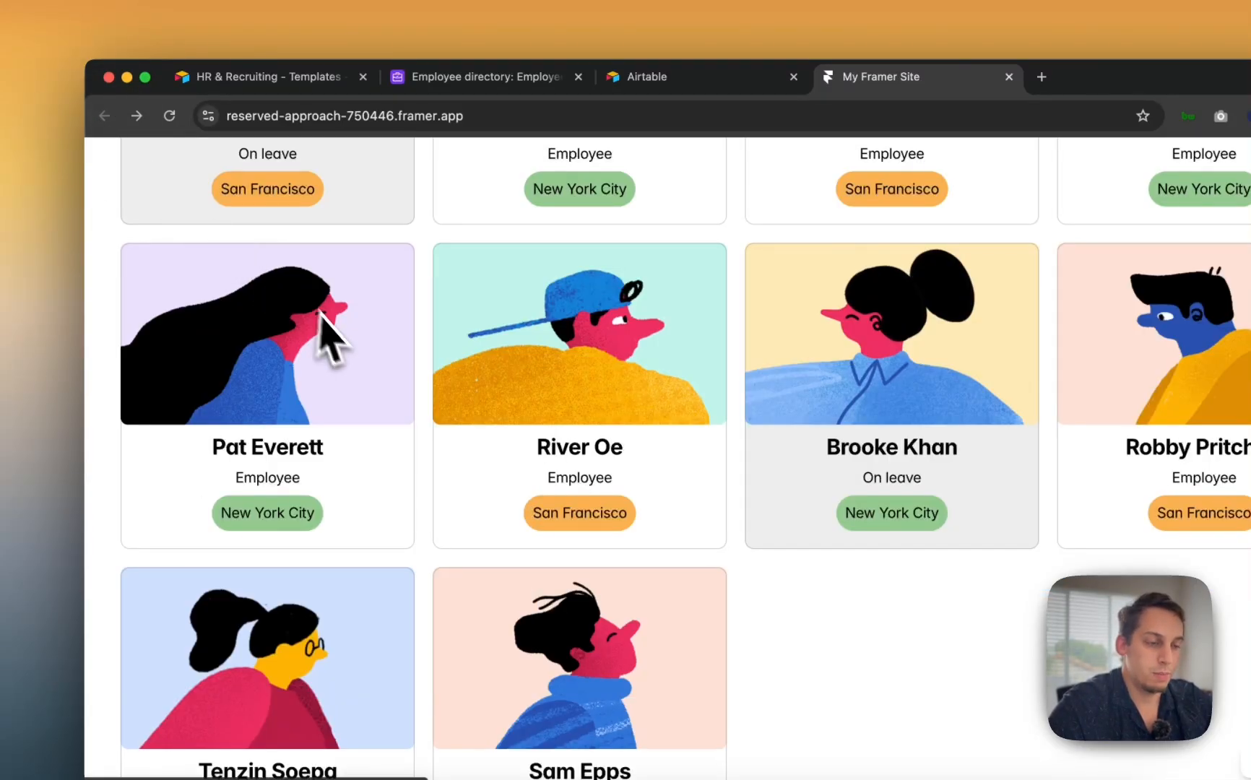
pyautogui.scroll(5, 339, 346)
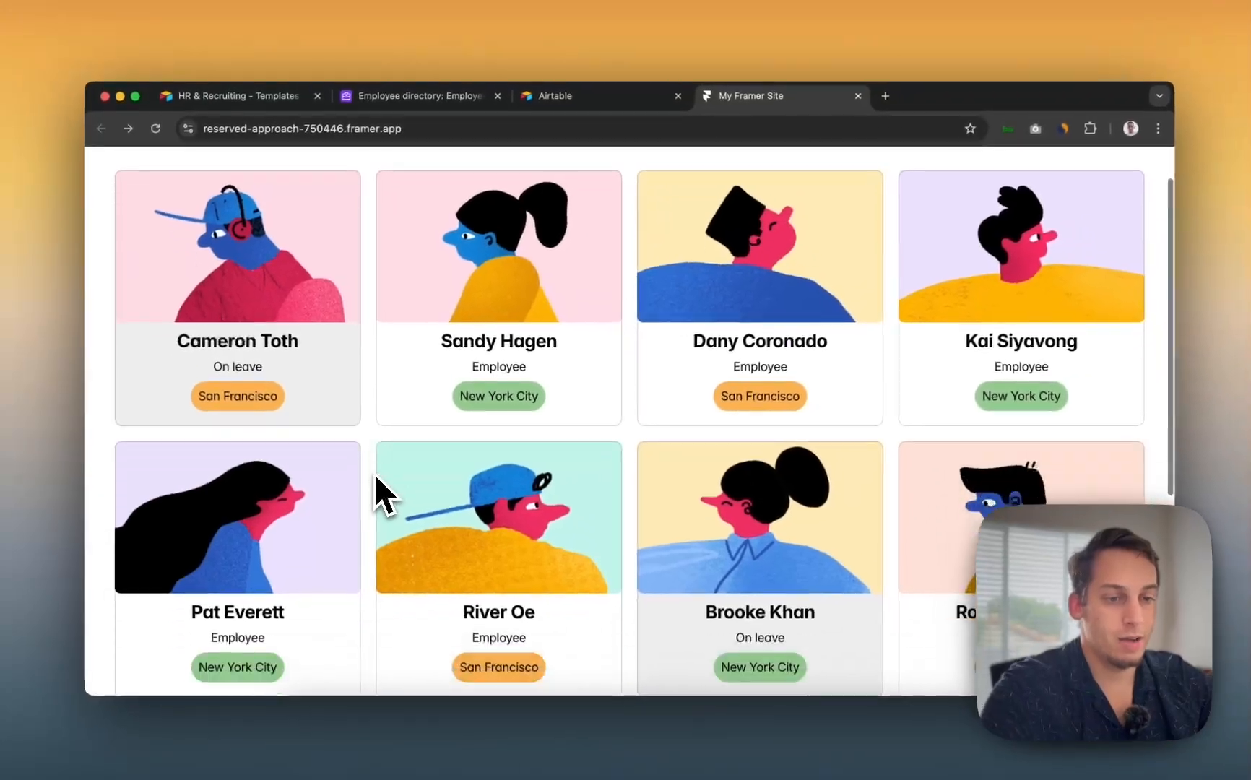
pyautogui.scroll(-3, 374, 477)
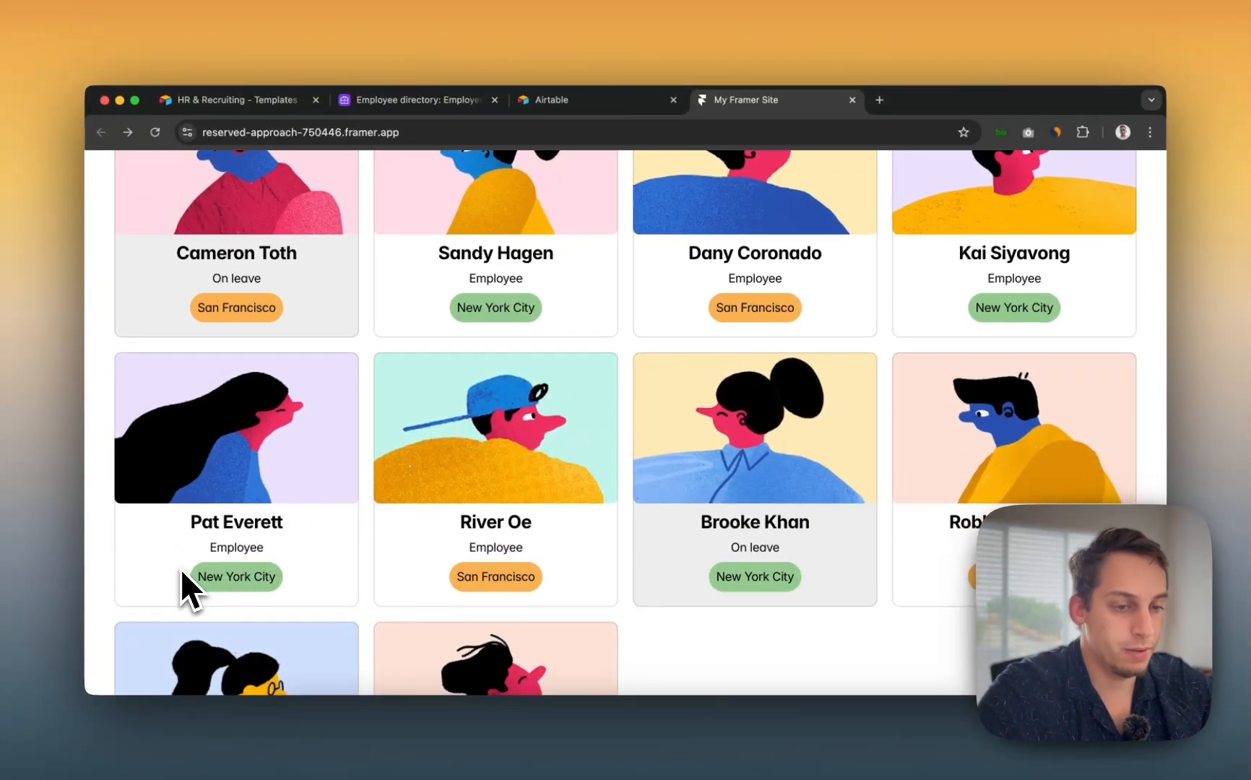